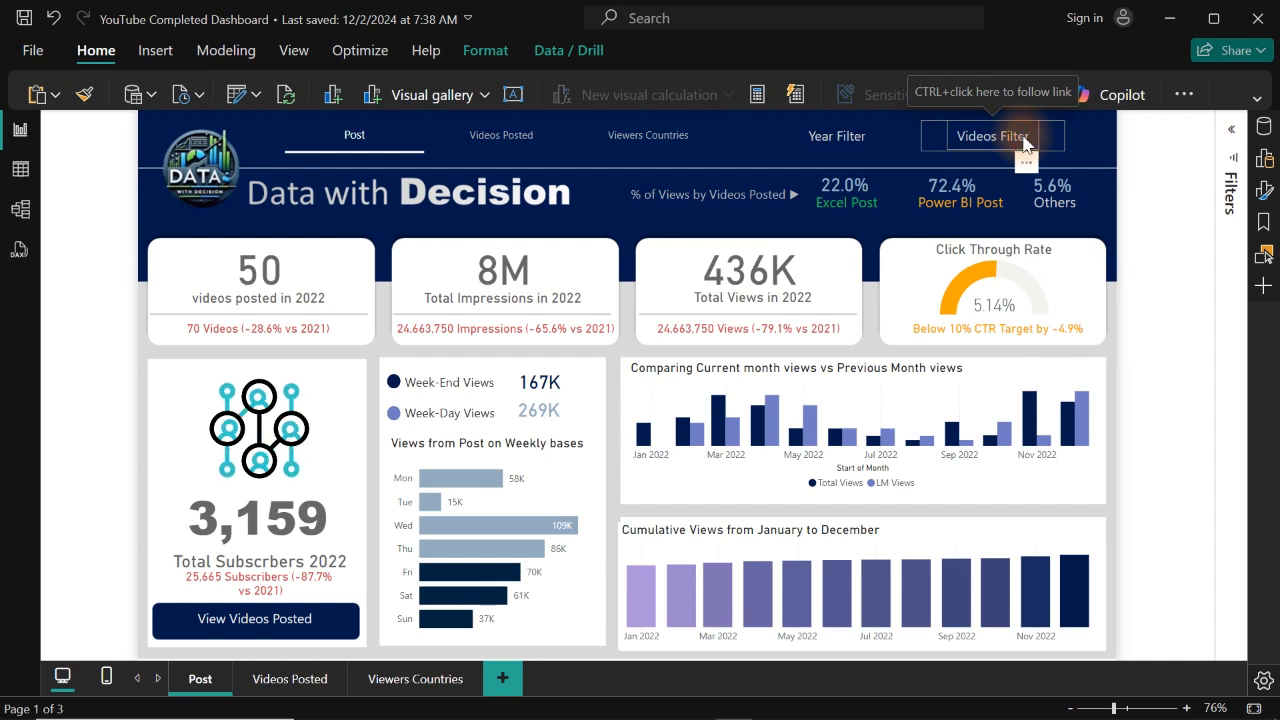
# Preview the completed YouTube dashboard by toggling its Videos Filter and viewing the Videos Posted, Viewers Countries and Post pages.
pyautogui.keyDown('ctrl'); pyautogui.click(1023, 137); pyautogui.keyUp('ctrl')
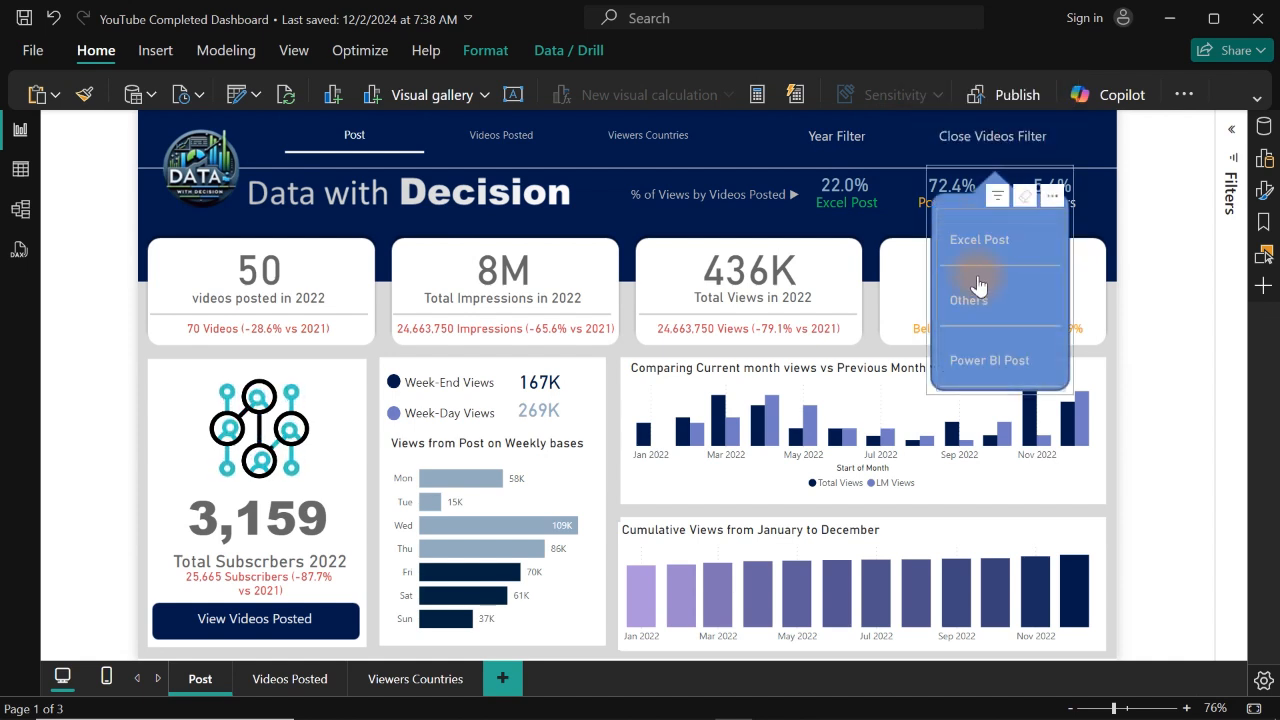
pyautogui.keyDown('ctrl'); pyautogui.click(970, 137); pyautogui.keyUp('ctrl')
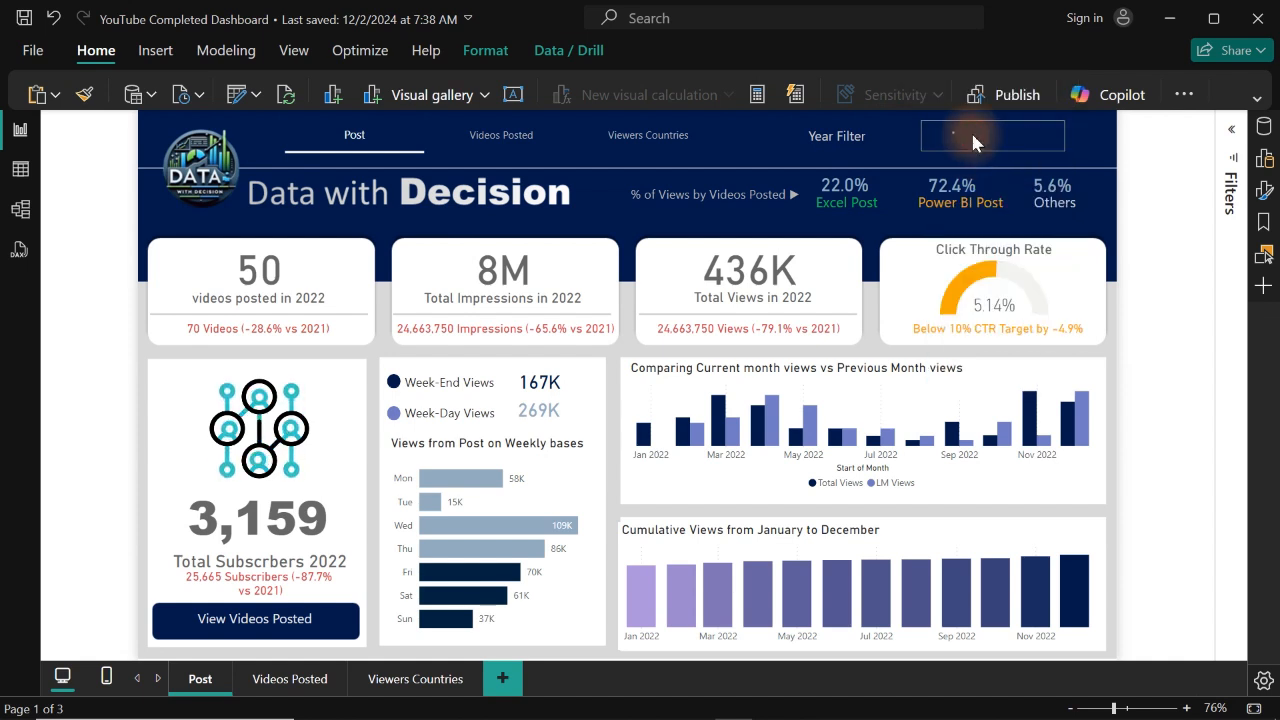
pyautogui.click(295, 682)
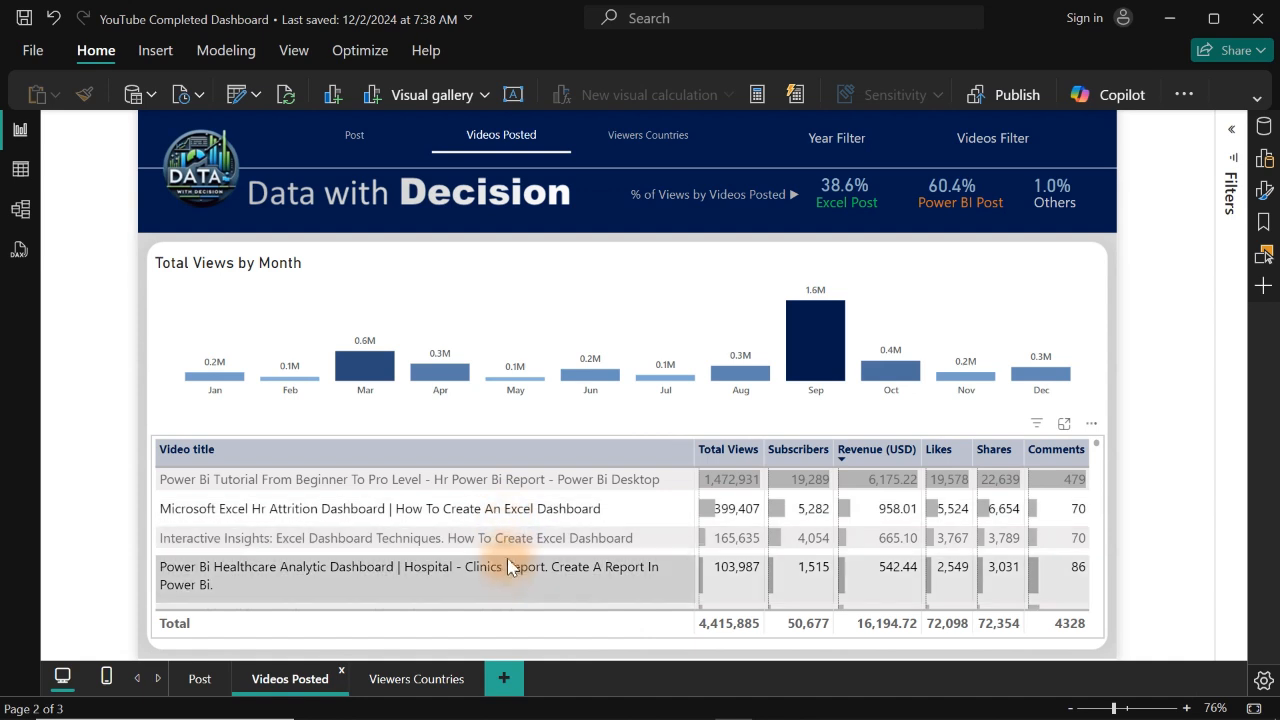
pyautogui.click(414, 688)
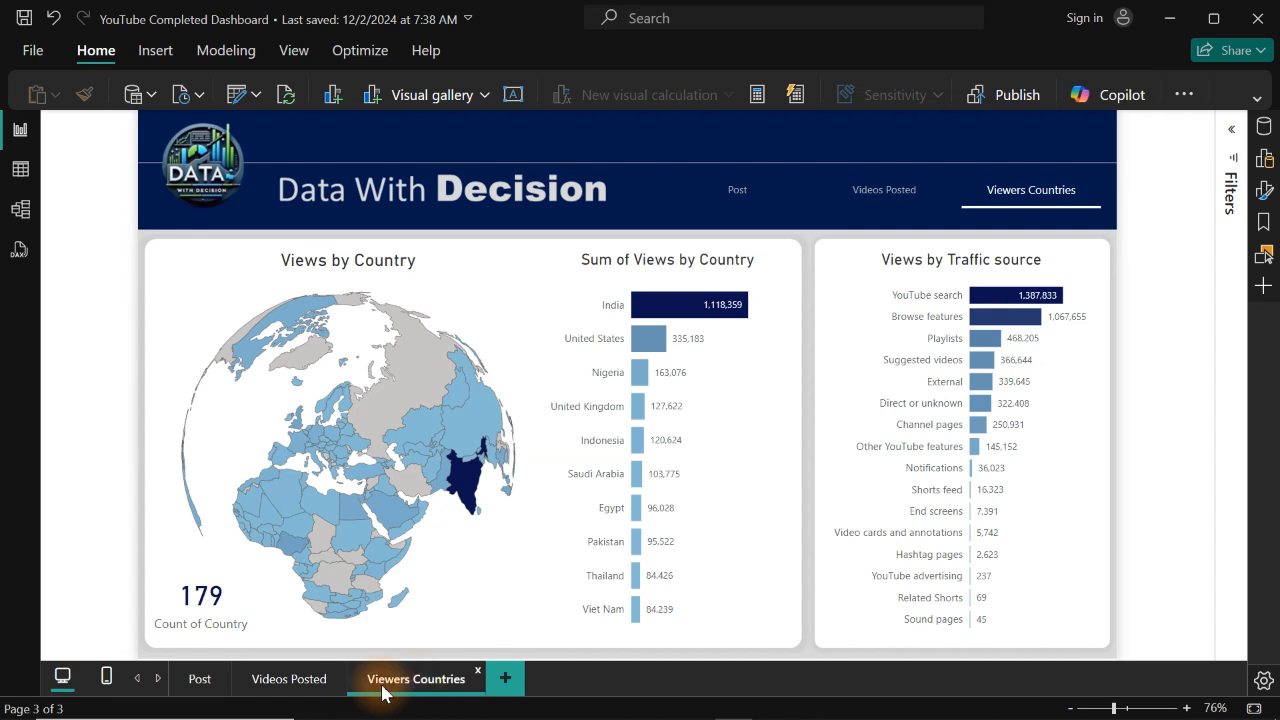
pyautogui.click(199, 679)
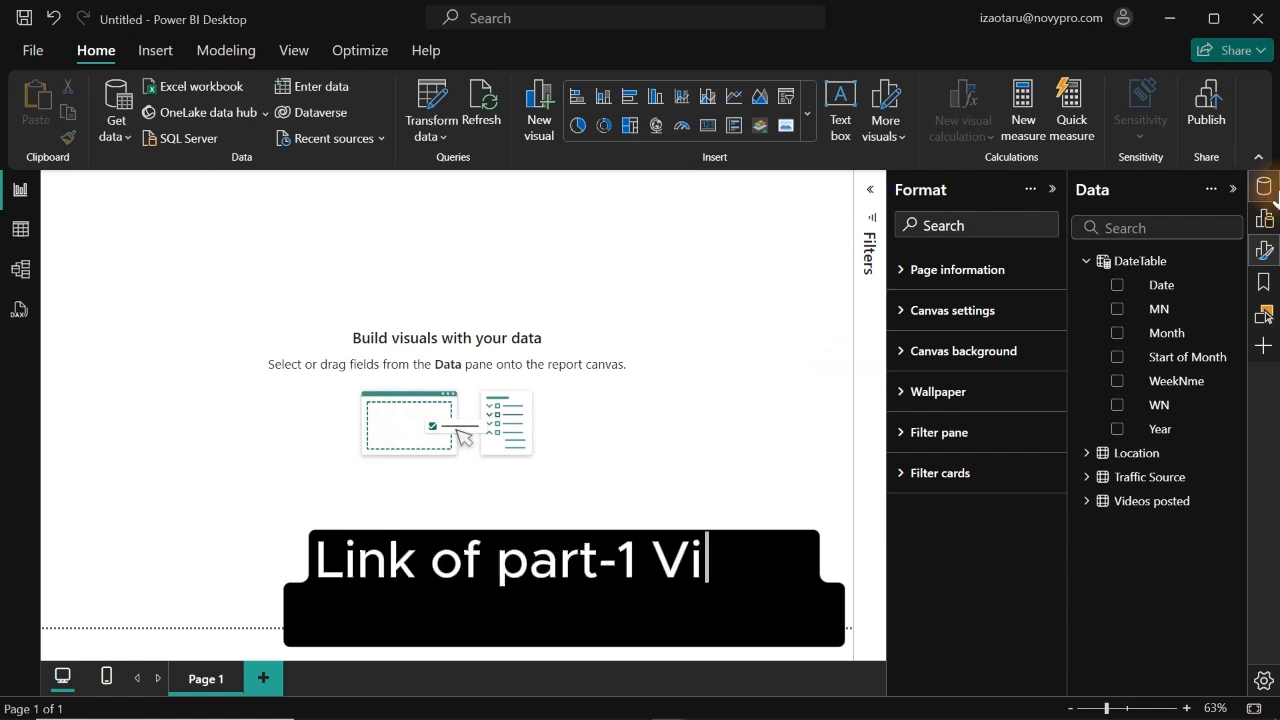
# Hide the formatting options and collapse the DateTable fields so only the table names are listed.
pyautogui.click(1265, 248)
pyautogui.click(1262, 192)
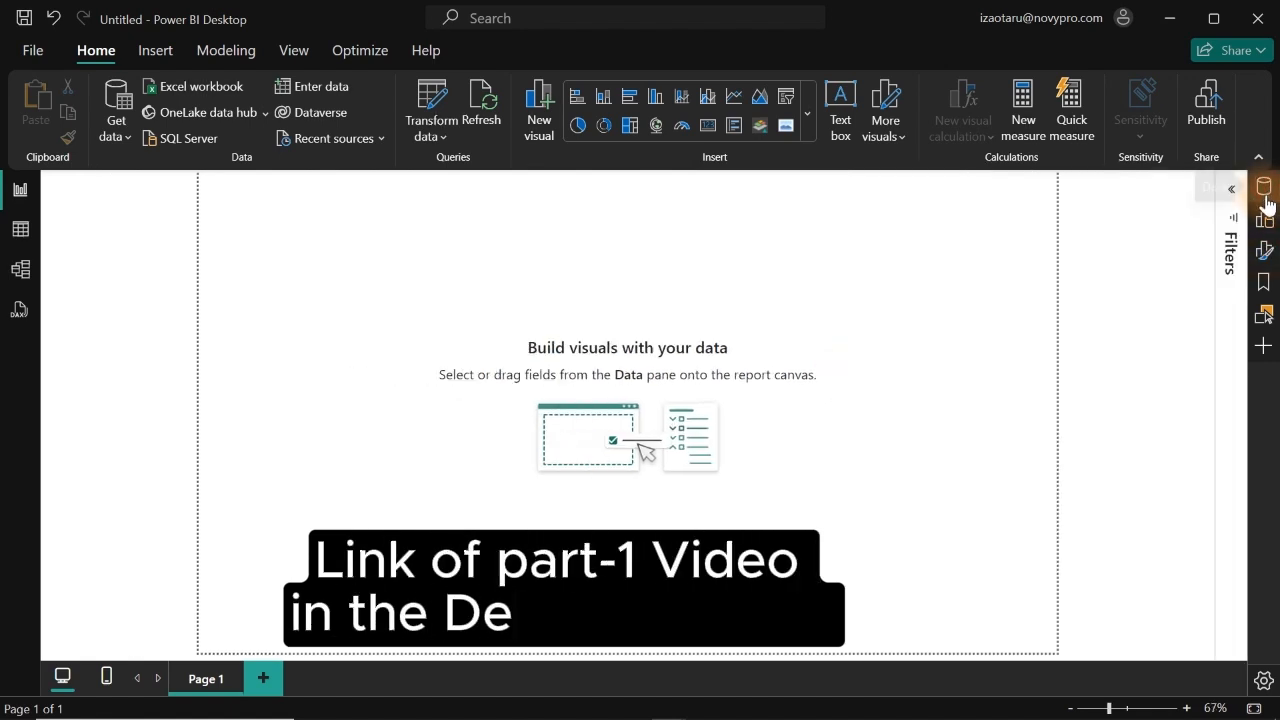
pyautogui.click(1265, 196)
pyautogui.click(1087, 261)
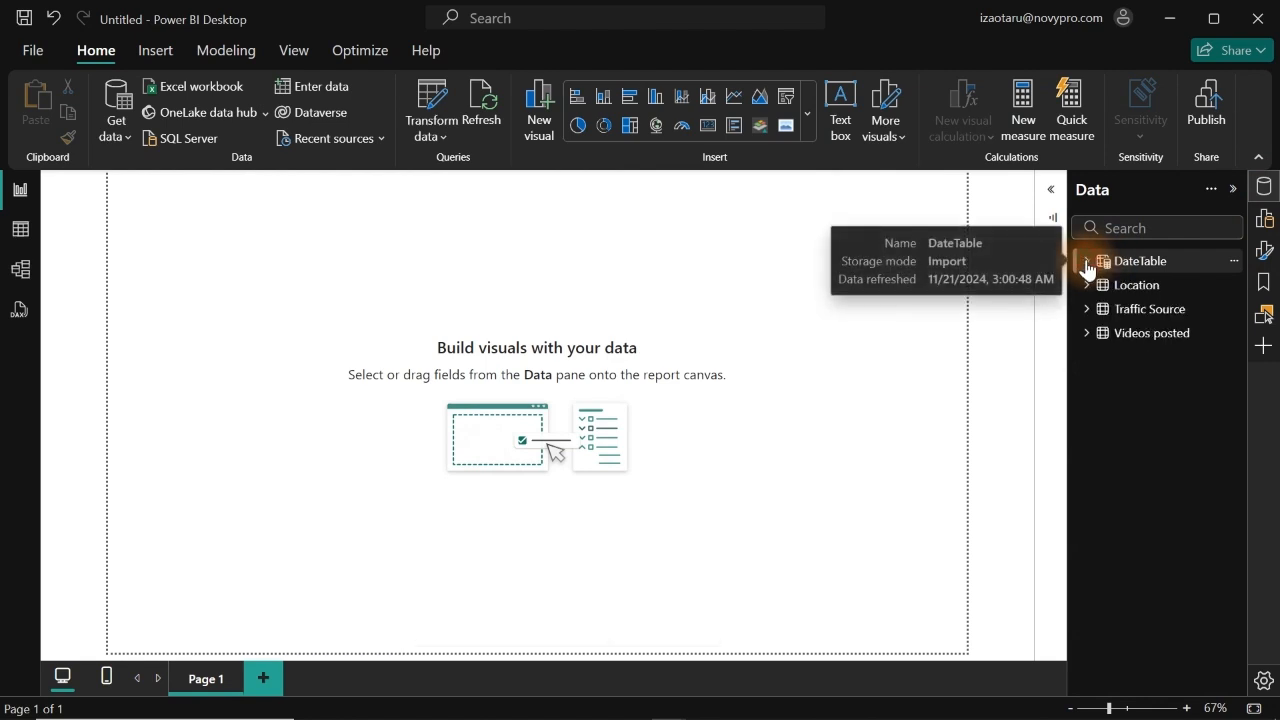
# Create a calculated table with the formula DAX House = {""}, enlarging the formula text, and select its Value column.
pyautogui.click(208, 51)
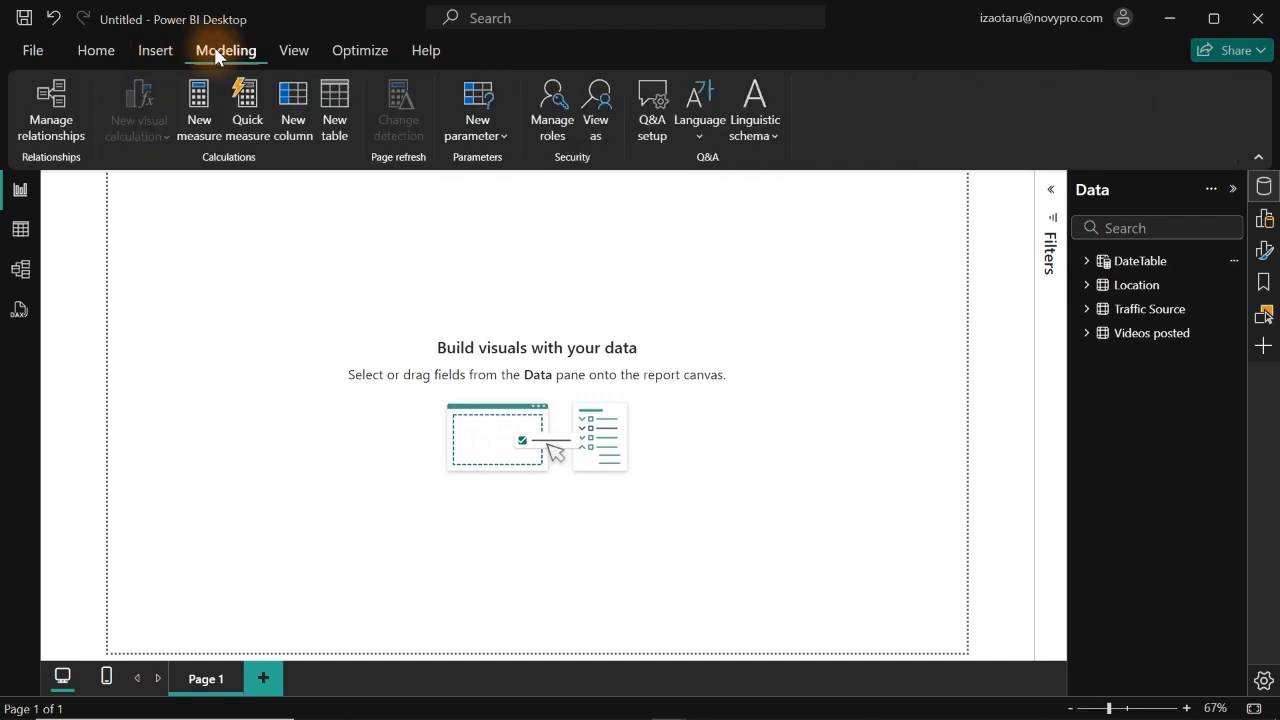
pyautogui.click(335, 105)
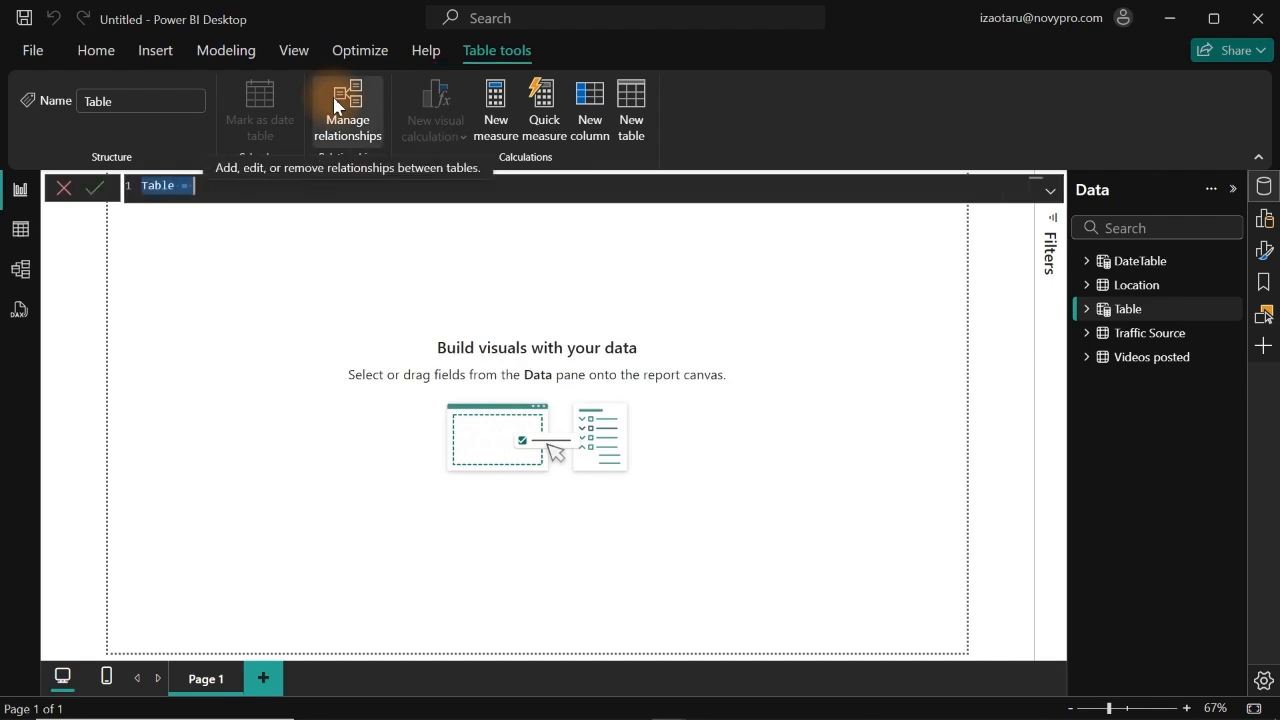
pyautogui.write('DAX House')
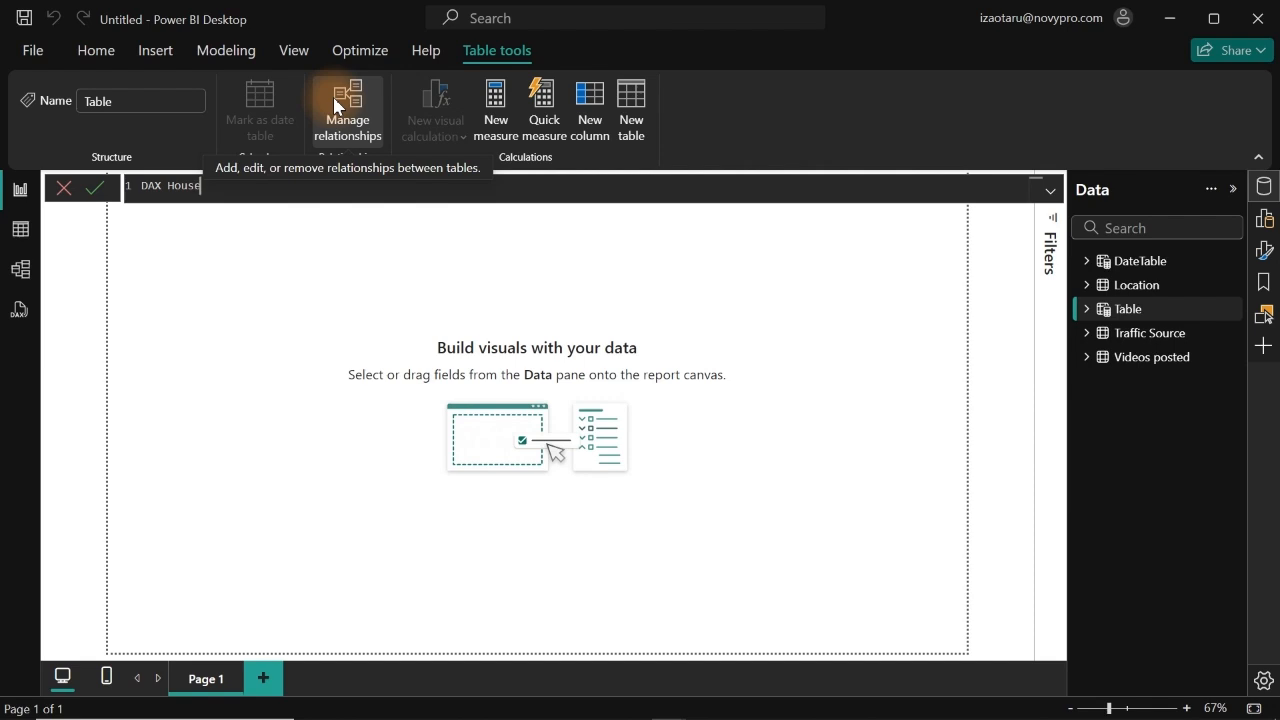
pyautogui.hotkey('ctrl', '+')
pyautogui.hotkey('ctrl', '+')
pyautogui.hotkey('ctrl', '+')
pyautogui.hotkey('ctrl', '+')
pyautogui.hotkey('ctrl', '+')
pyautogui.hotkey('ctrl', '+')
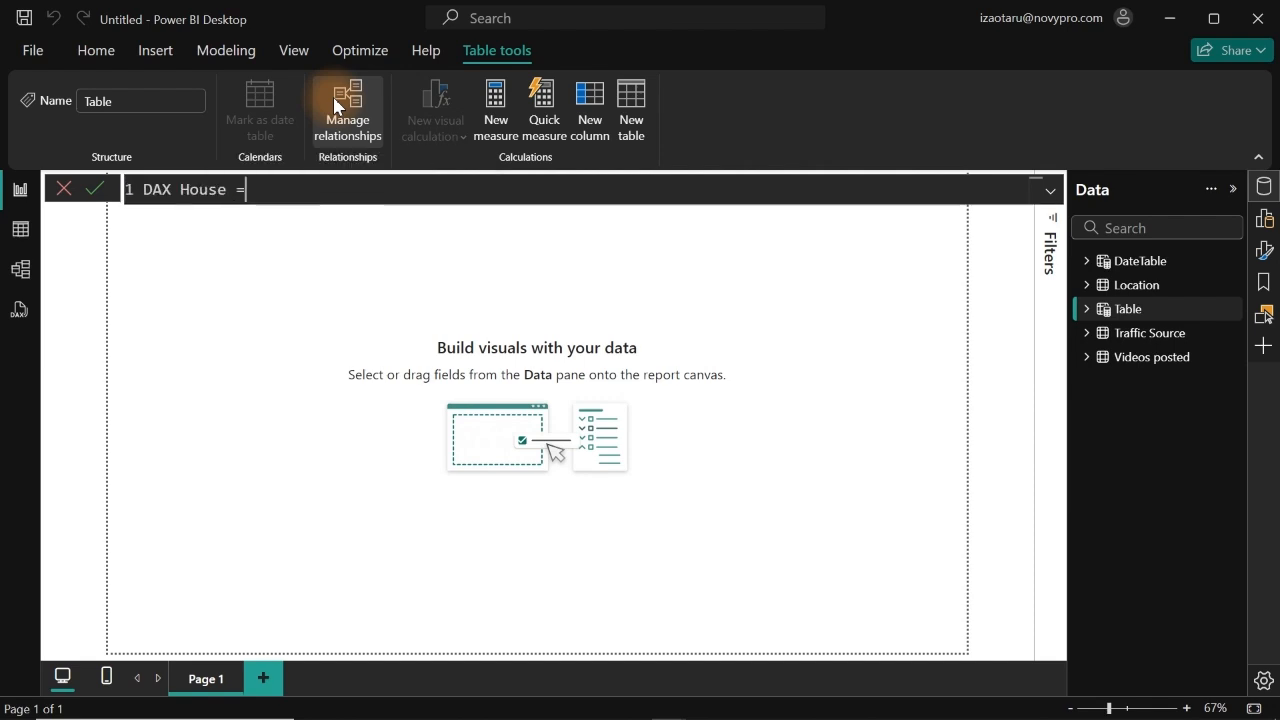
pyautogui.write('{')
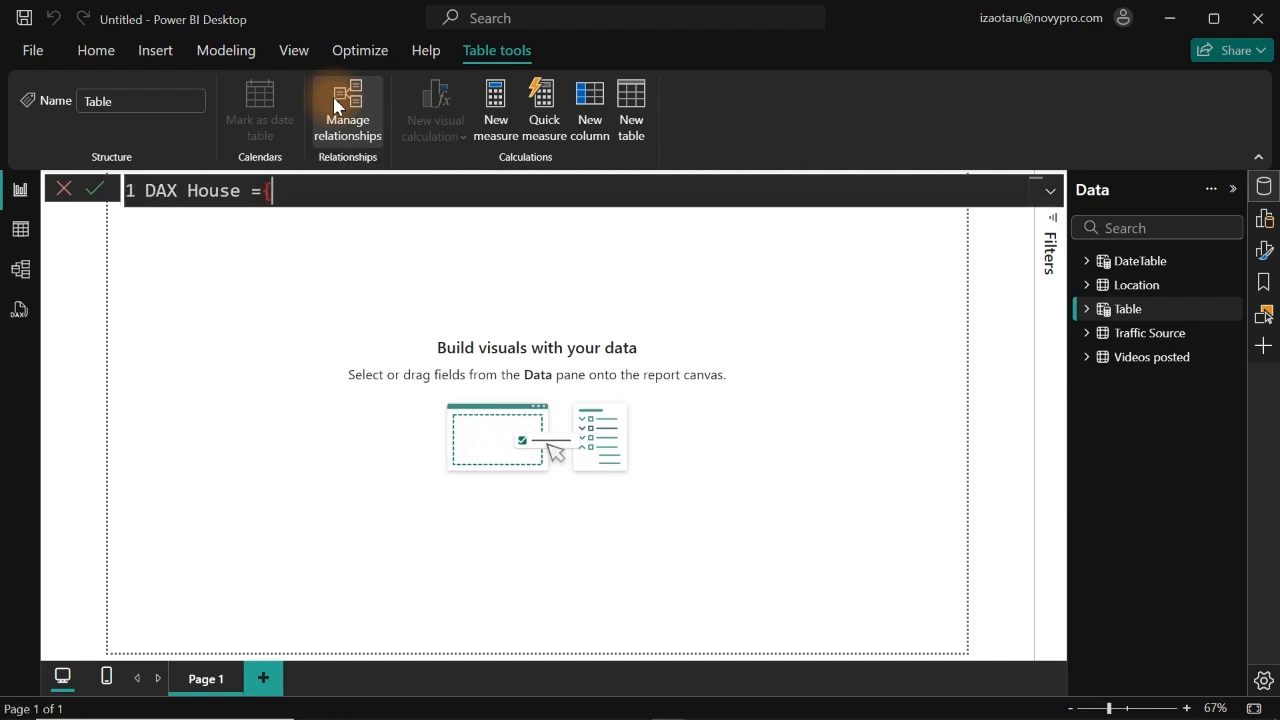
pyautogui.write('}')
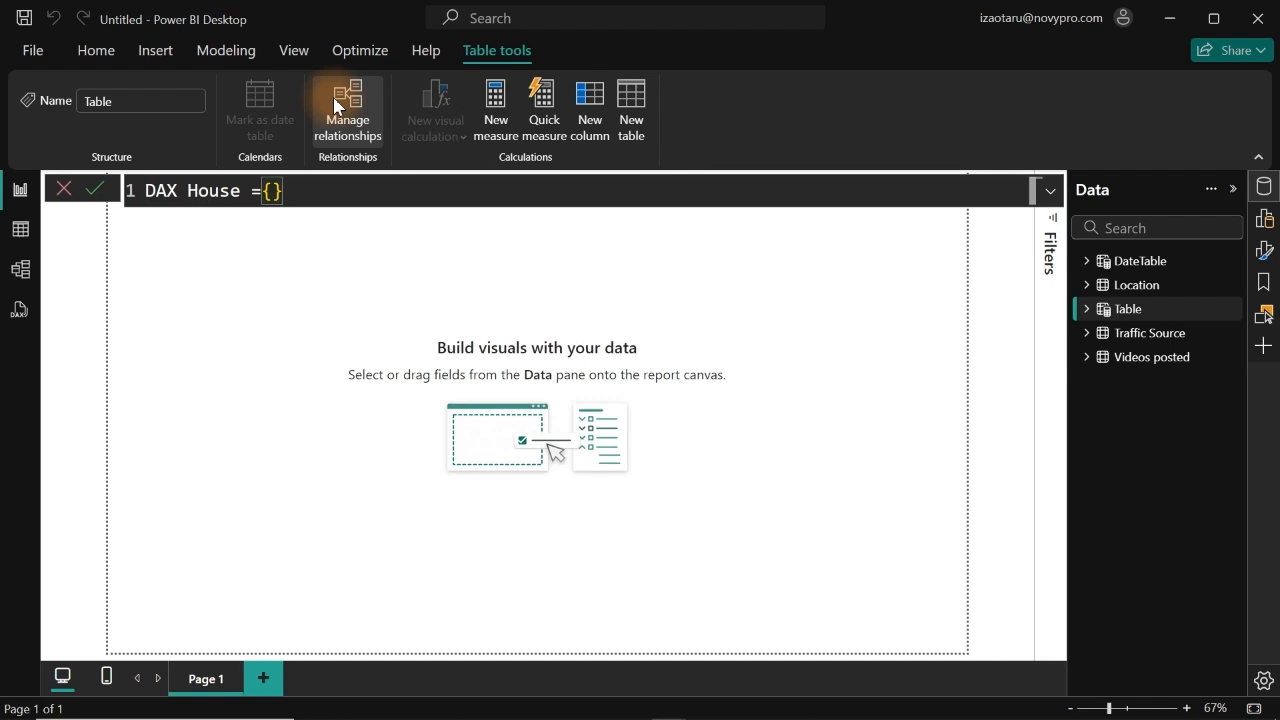
pyautogui.press('Left')
pyautogui.write('""')
pyautogui.press('Return')
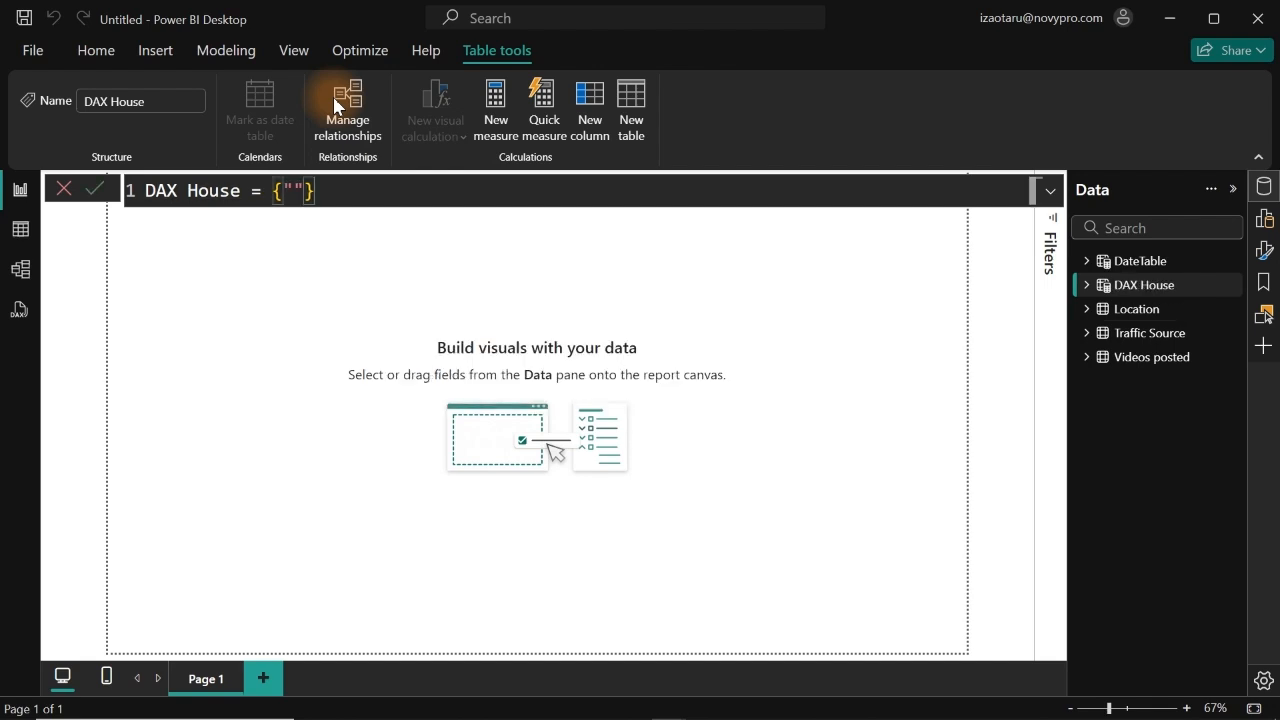
pyautogui.click(1086, 285)
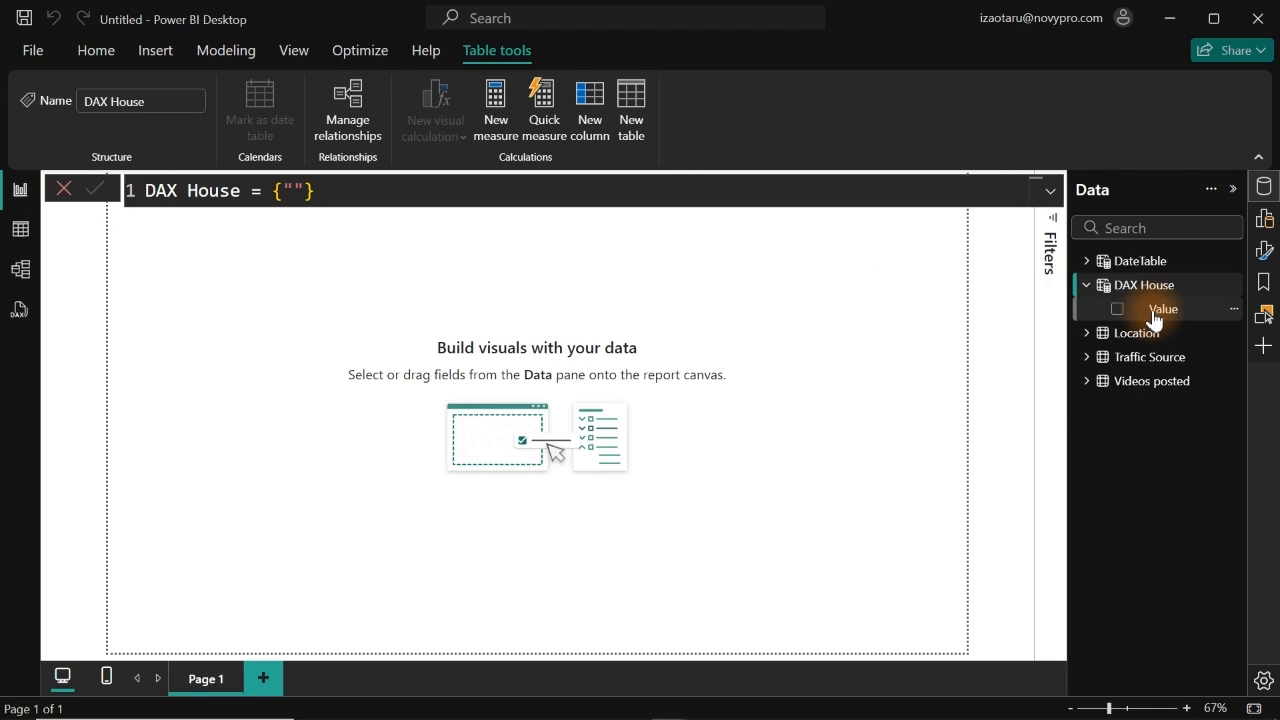
pyautogui.click(1155, 312)
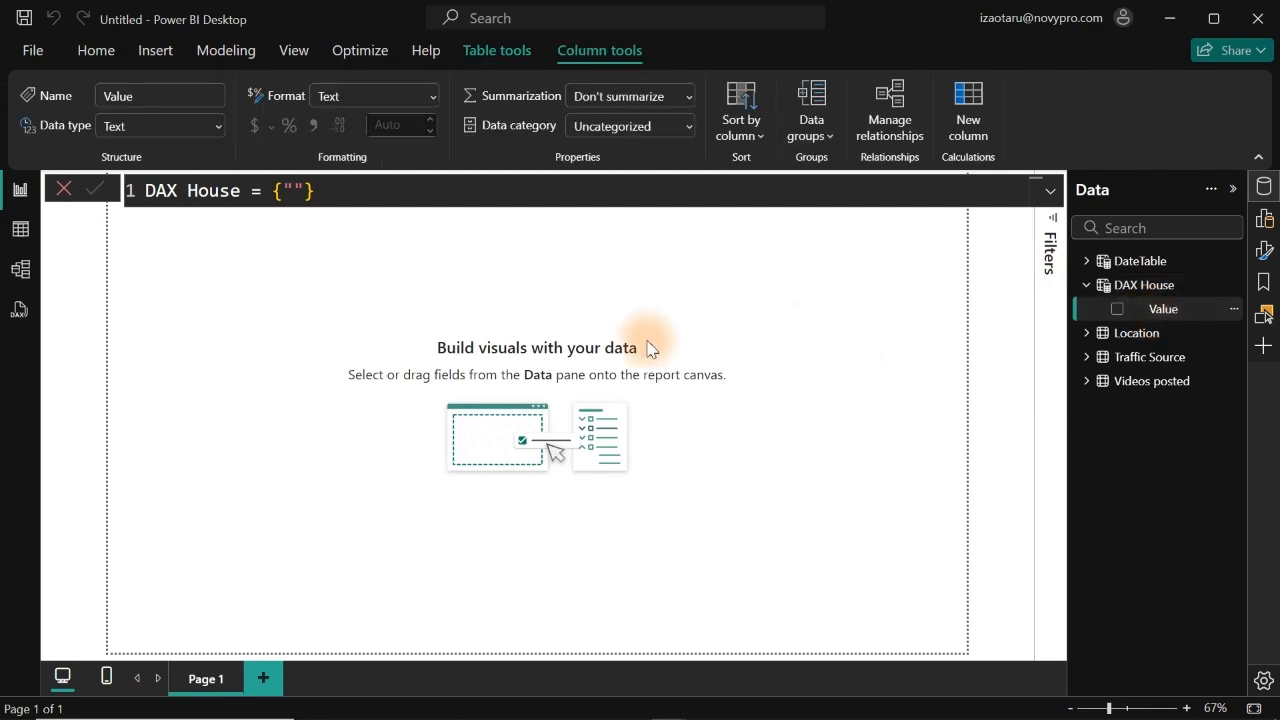
# Show the Videos posted table's data and examine its Video title, Video Type and Published Date columns.
pyautogui.click(1137, 380)
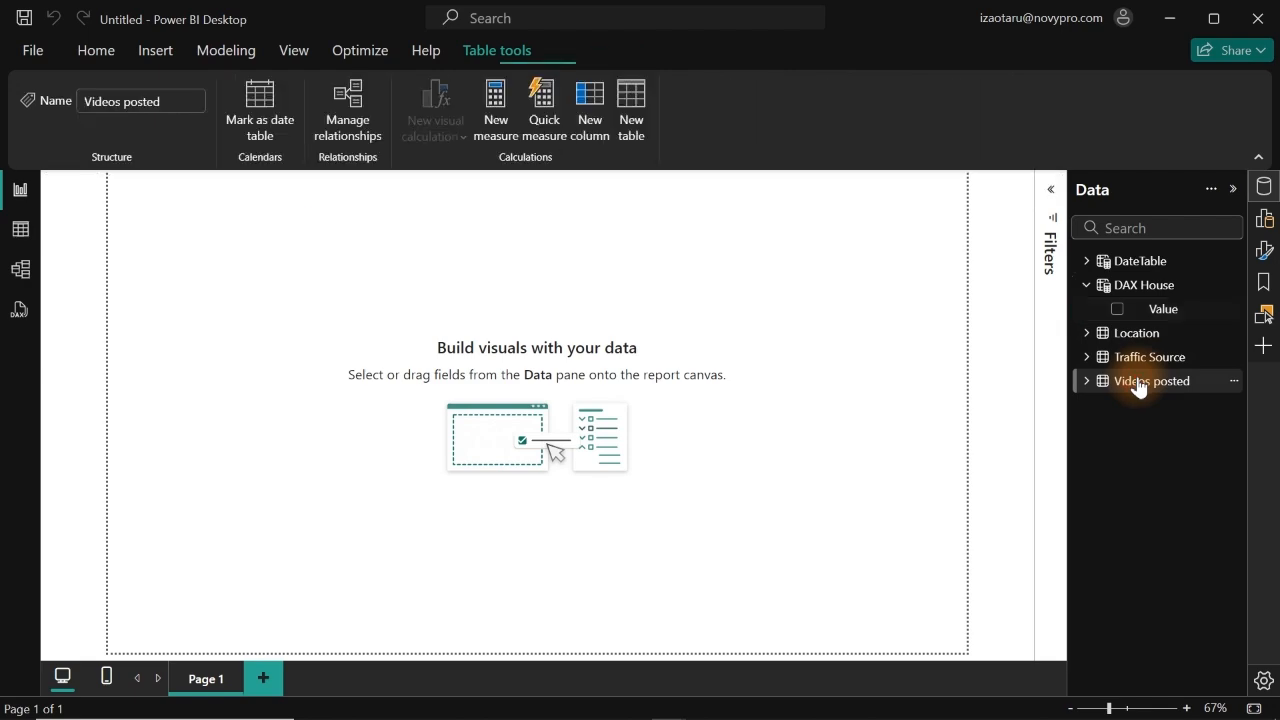
pyautogui.click(20, 229)
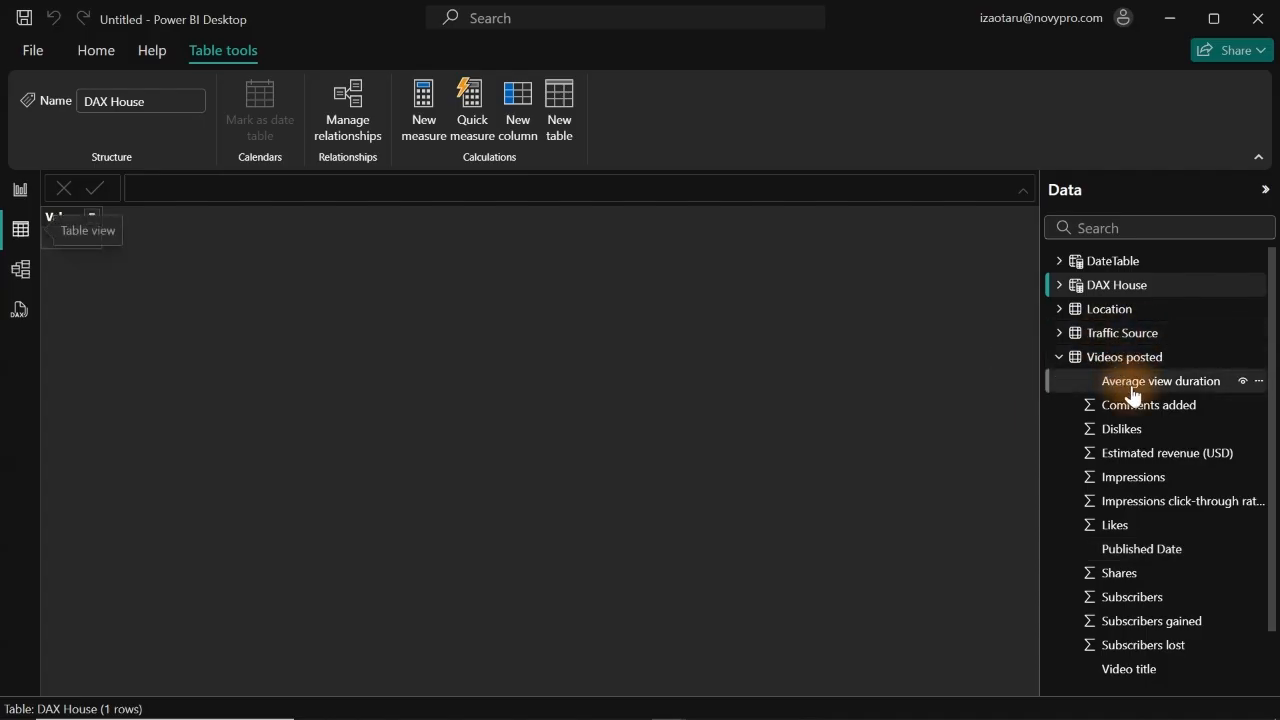
pyautogui.click(1132, 390)
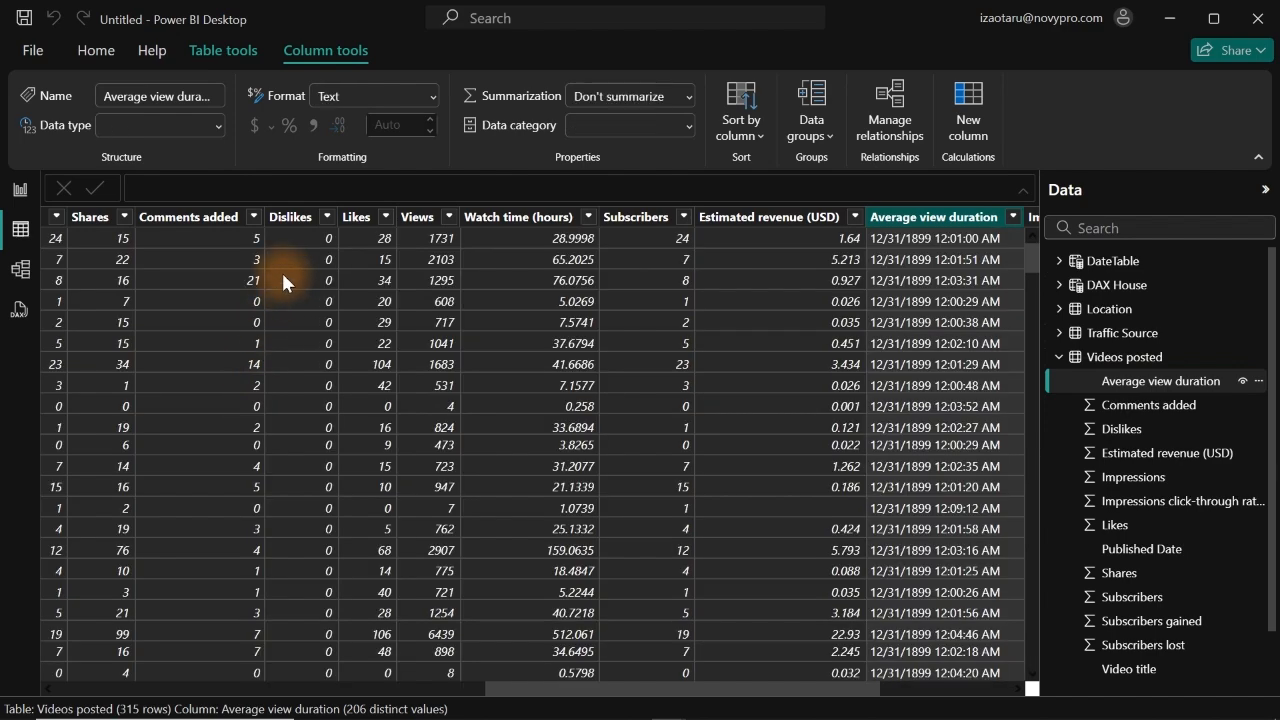
pyautogui.moveTo(691, 688); pyautogui.dragTo(262, 688)
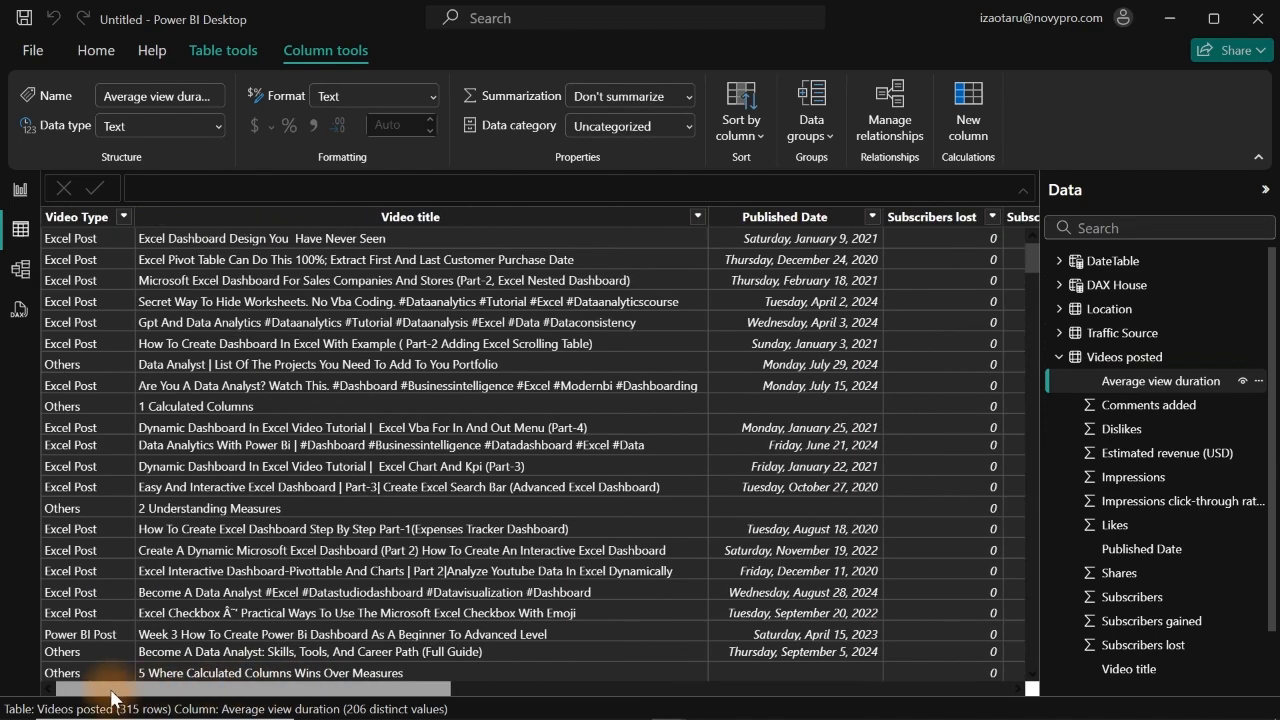
pyautogui.click(348, 222)
pyautogui.click(80, 218)
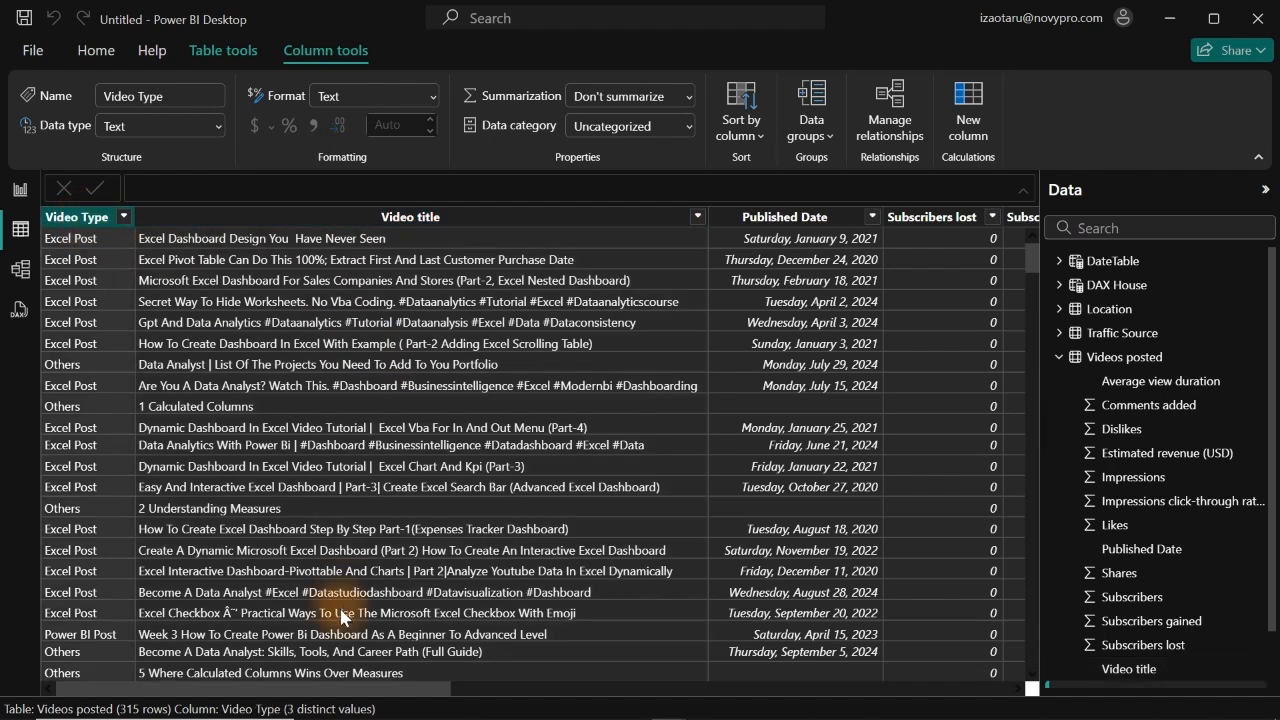
pyautogui.click(787, 217)
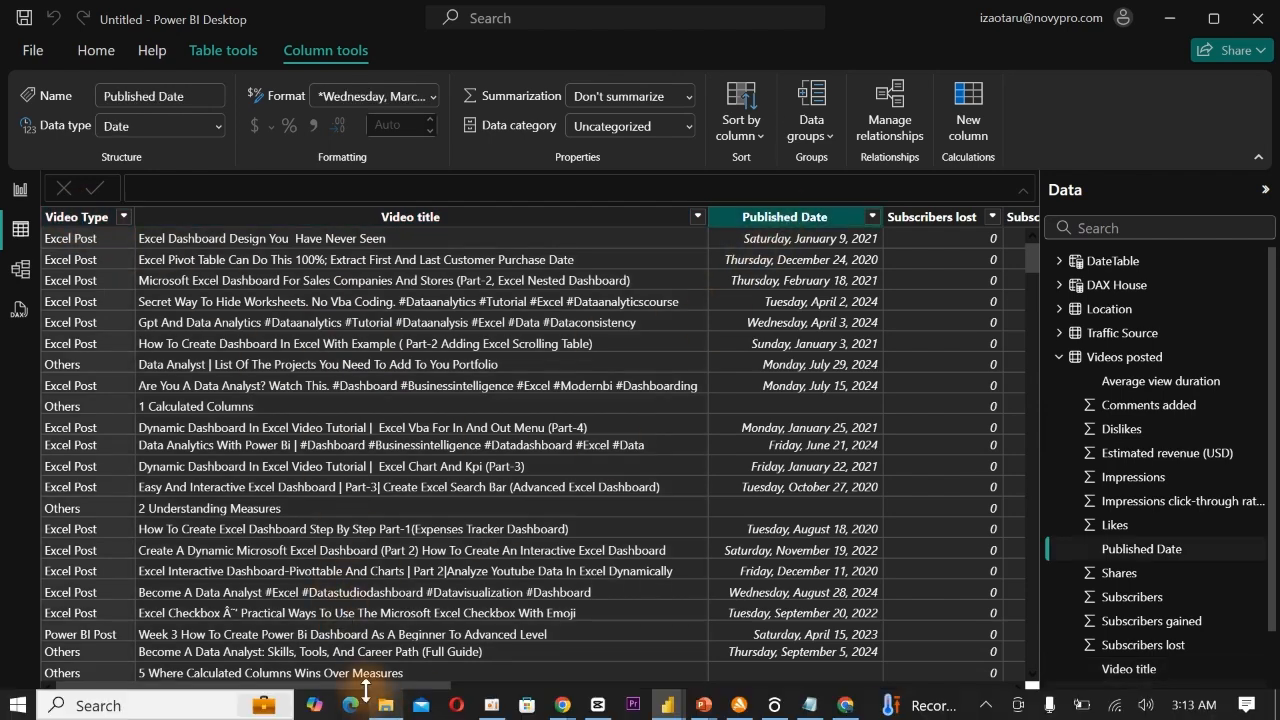
# Examine the Subscribers lost, Subscribers gained, Shares, Comments added, Dislikes and Views columns of the Videos posted table.
pyautogui.moveTo(362, 690); pyautogui.dragTo(597, 652)
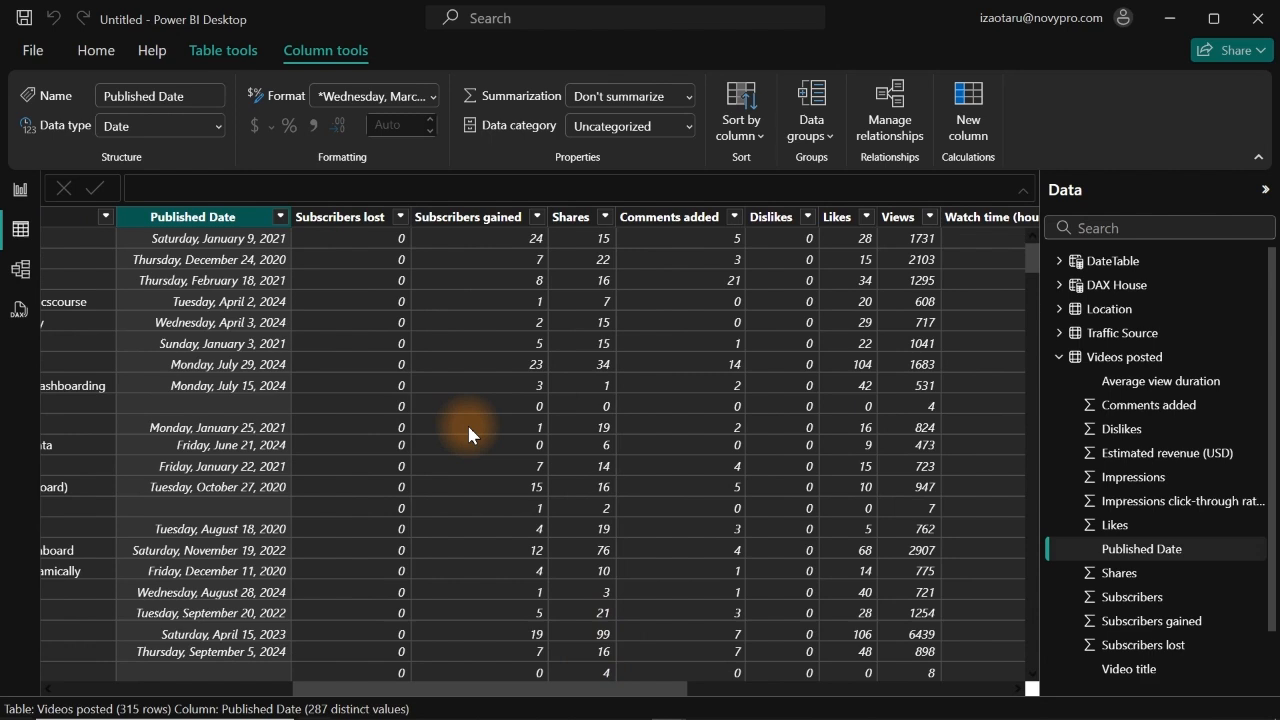
pyautogui.click(362, 227)
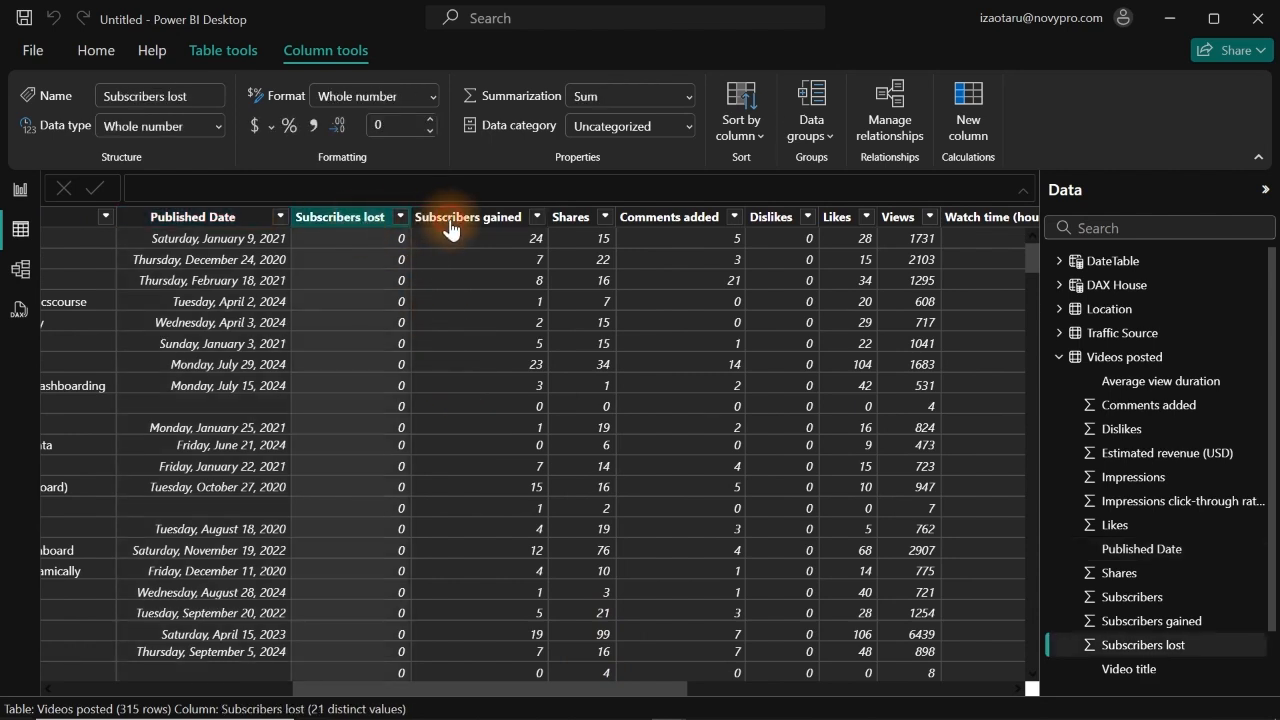
pyautogui.click(507, 220)
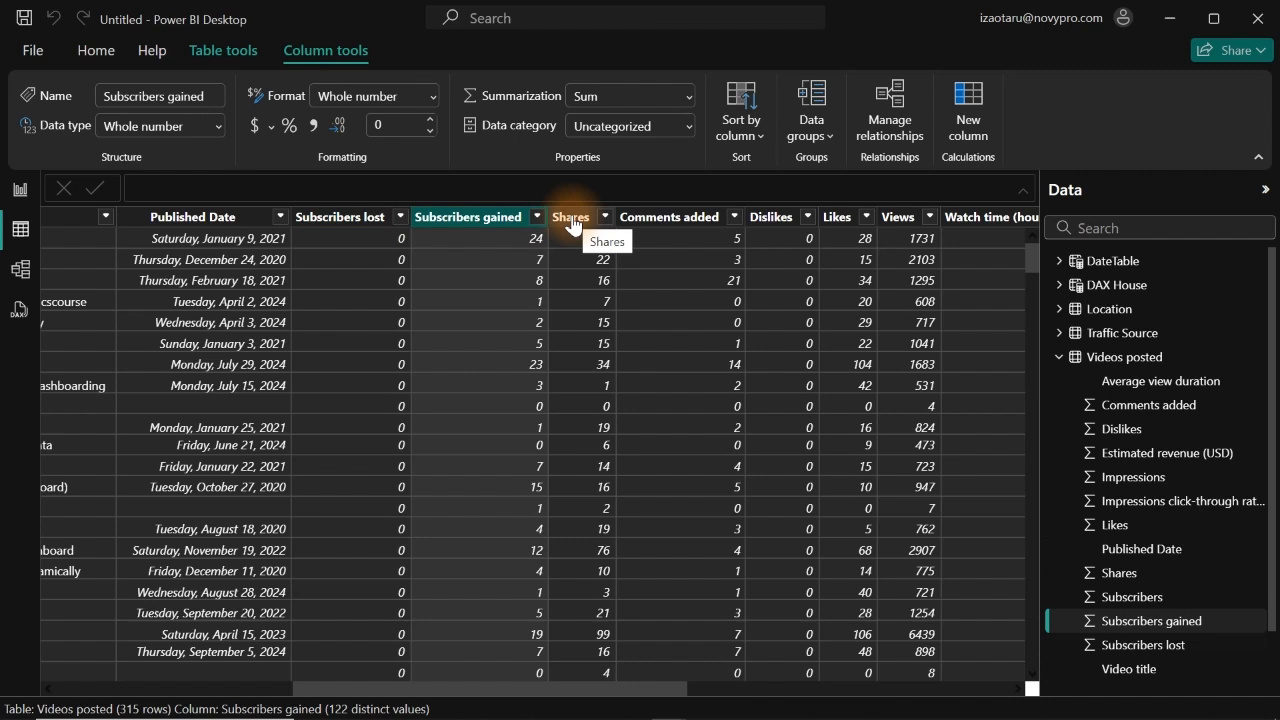
pyautogui.click(572, 220)
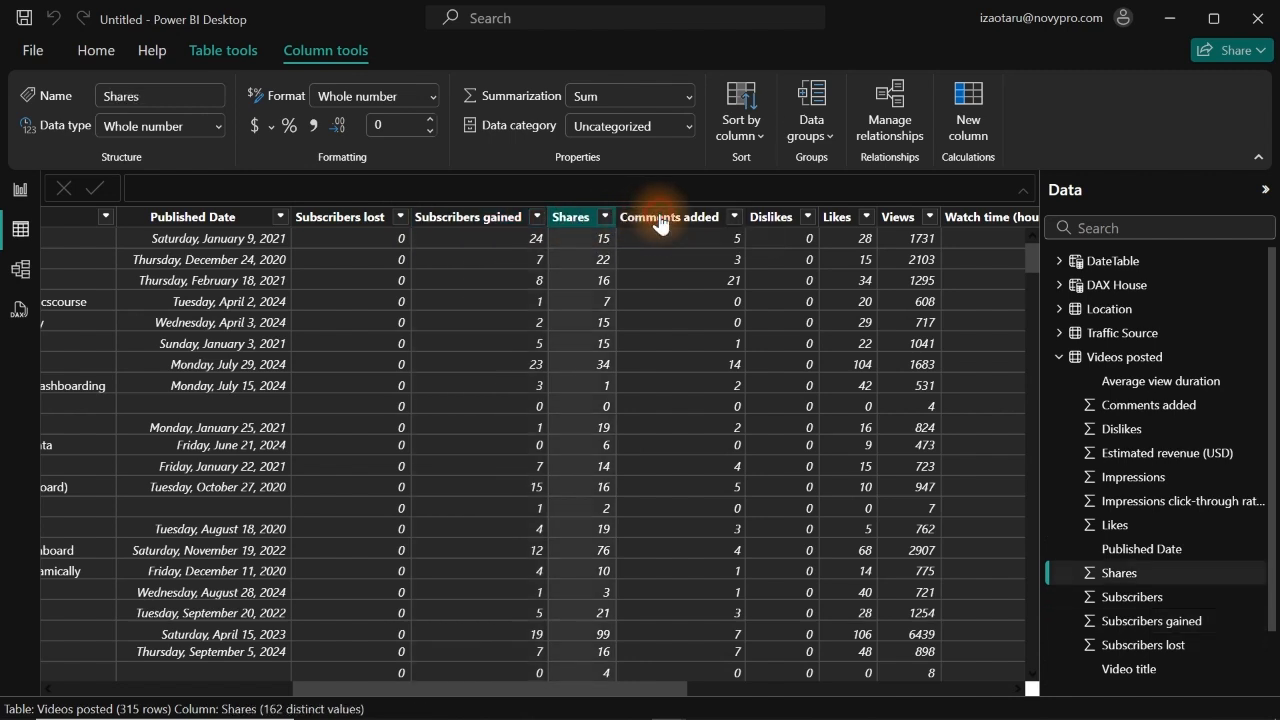
pyautogui.click(660, 220)
pyautogui.click(768, 218)
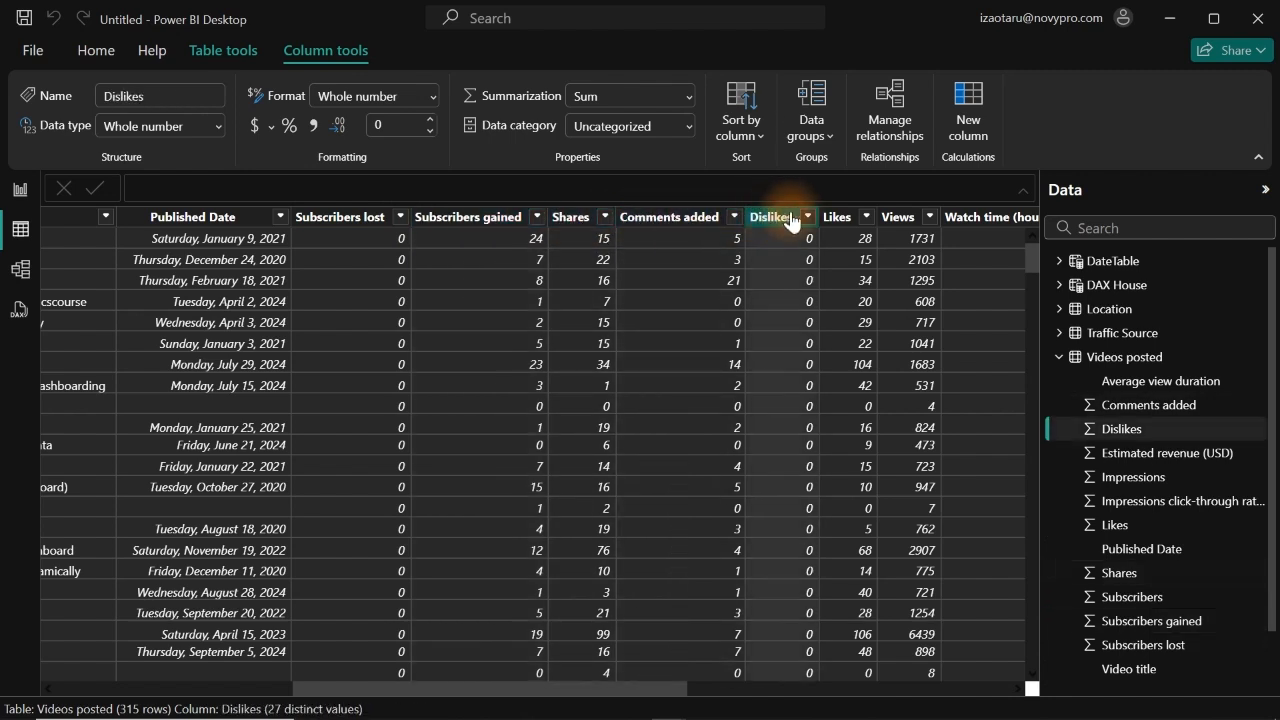
pyautogui.click(898, 218)
pyautogui.click(626, 636)
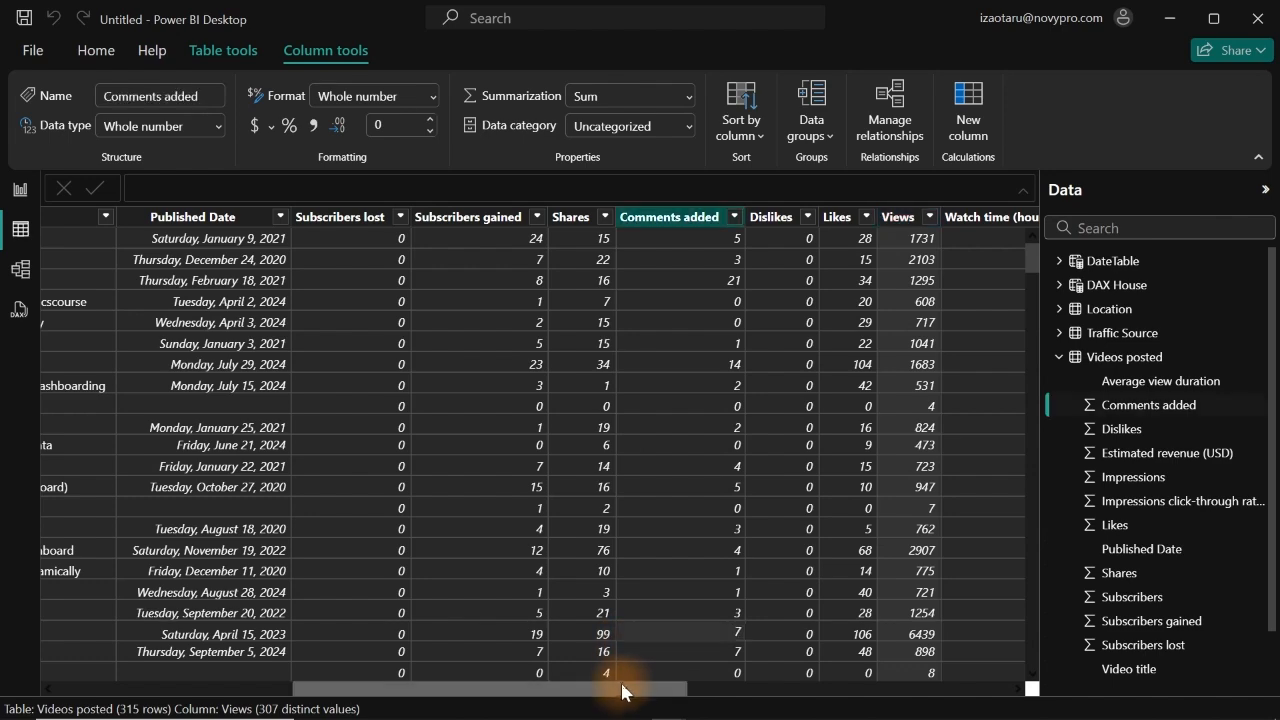
# Examine the Views, Watch time, Subscribers, Impressions and Impressions click-through rate columns, and return to the report canvas.
pyautogui.moveTo(622, 690); pyautogui.dragTo(778, 688)
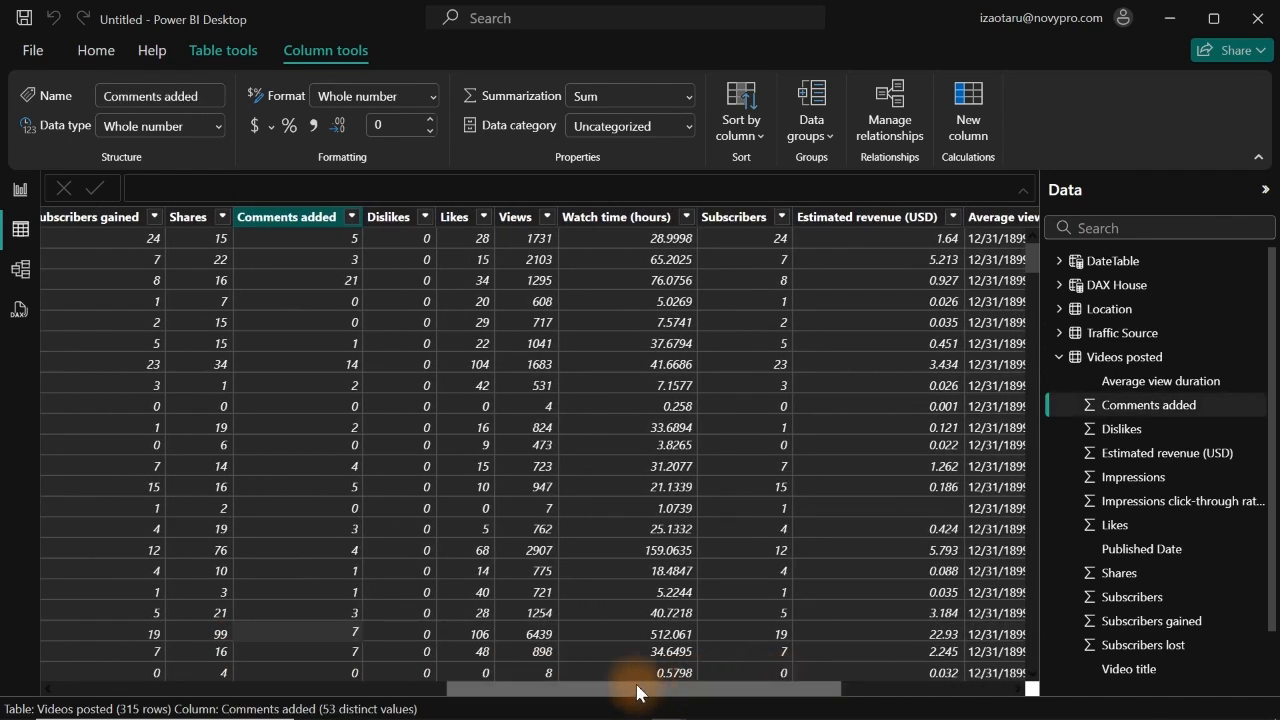
pyautogui.click(515, 228)
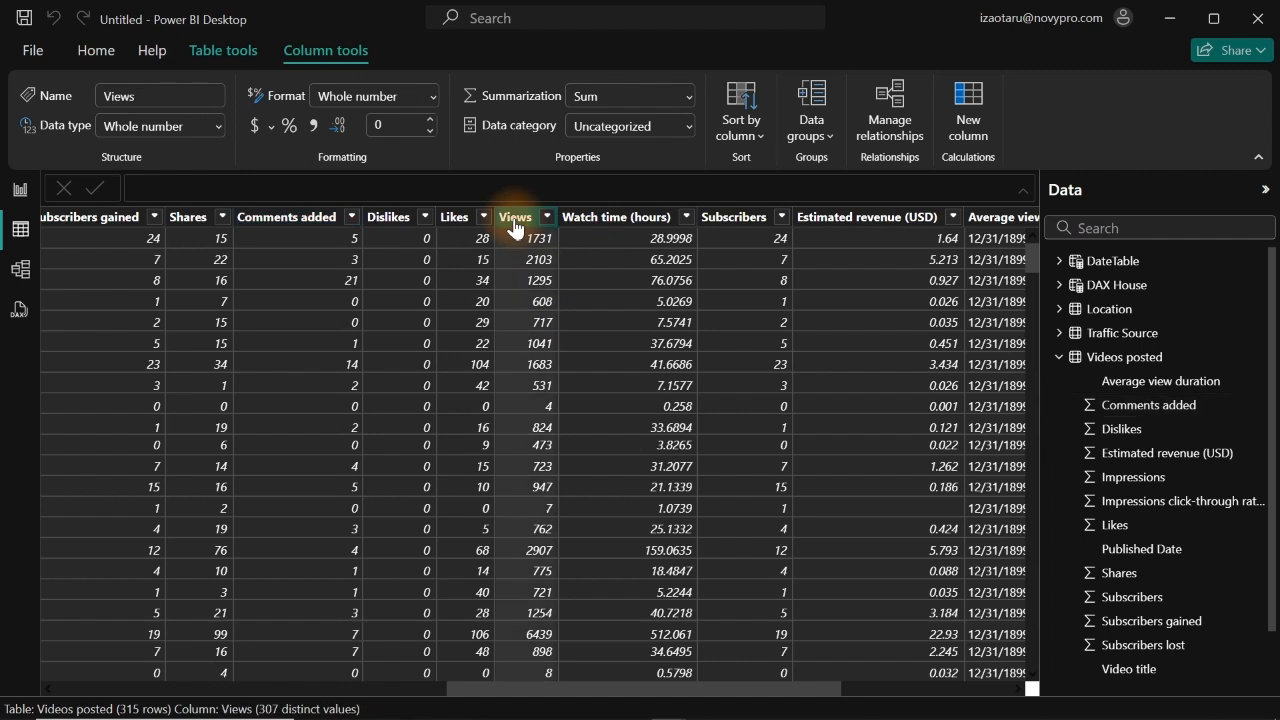
pyautogui.click(645, 226)
pyautogui.click(750, 226)
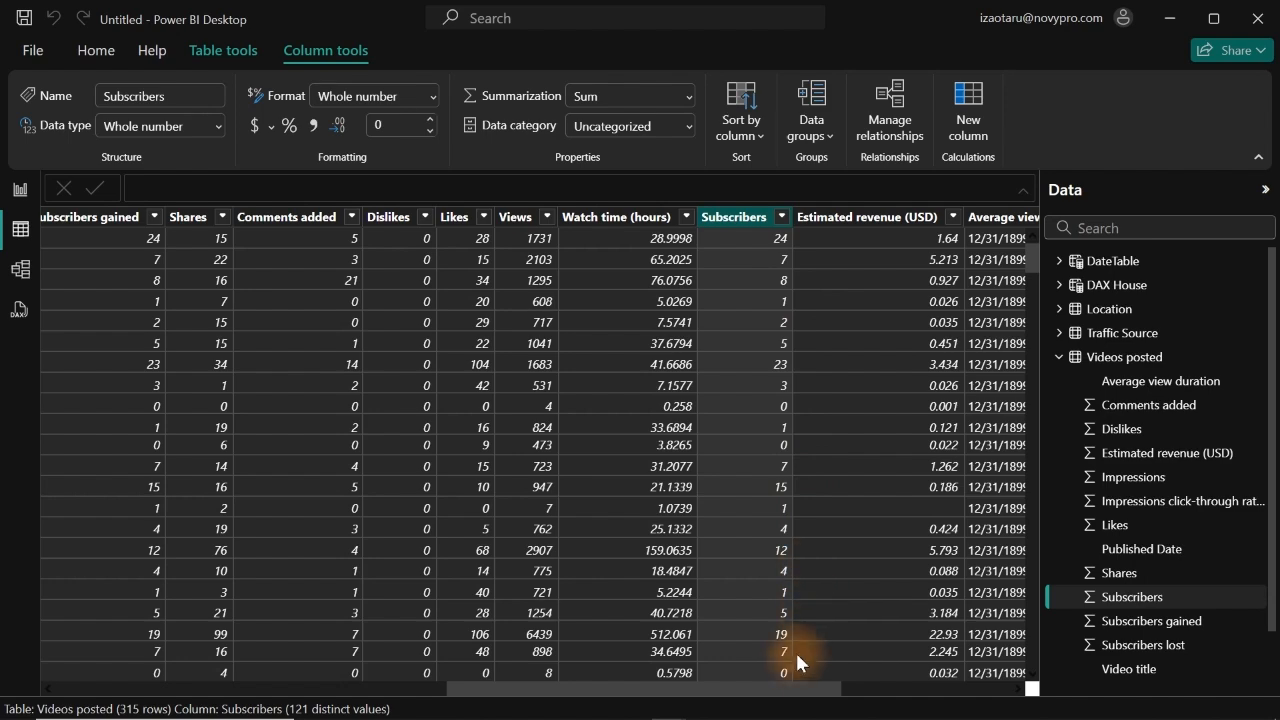
pyautogui.moveTo(794, 688); pyautogui.dragTo(980, 688)
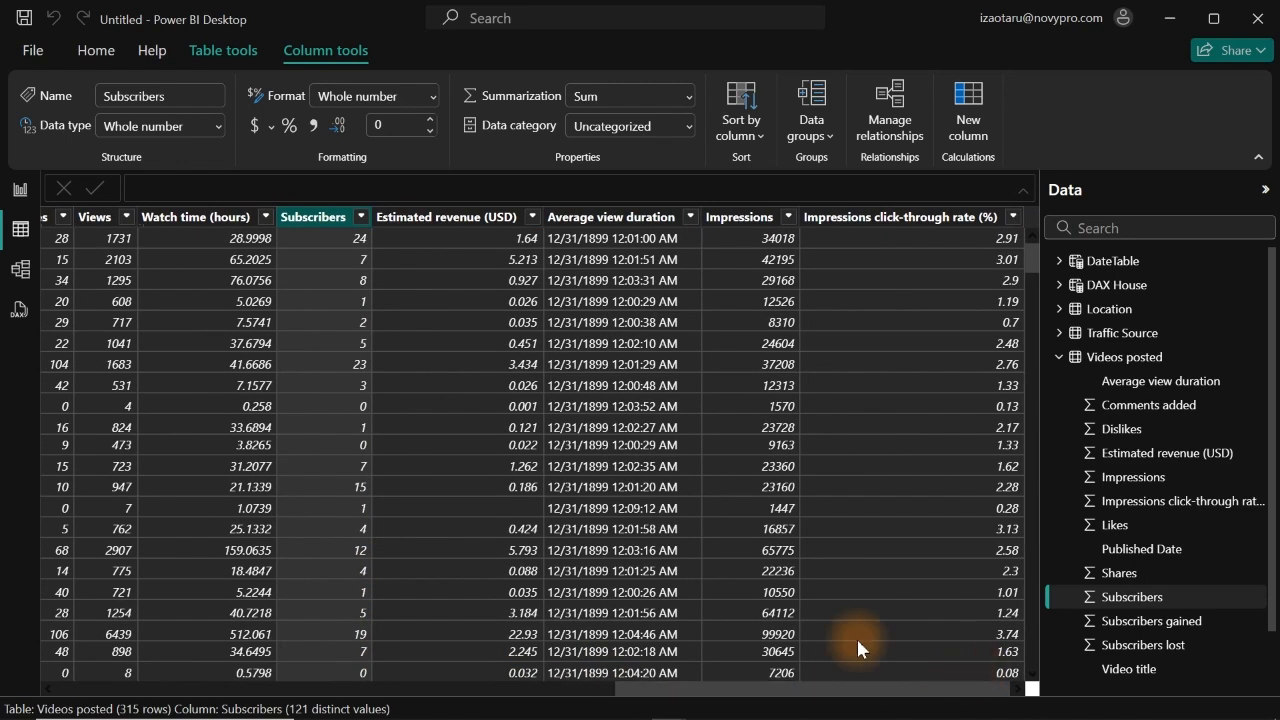
pyautogui.click(740, 220)
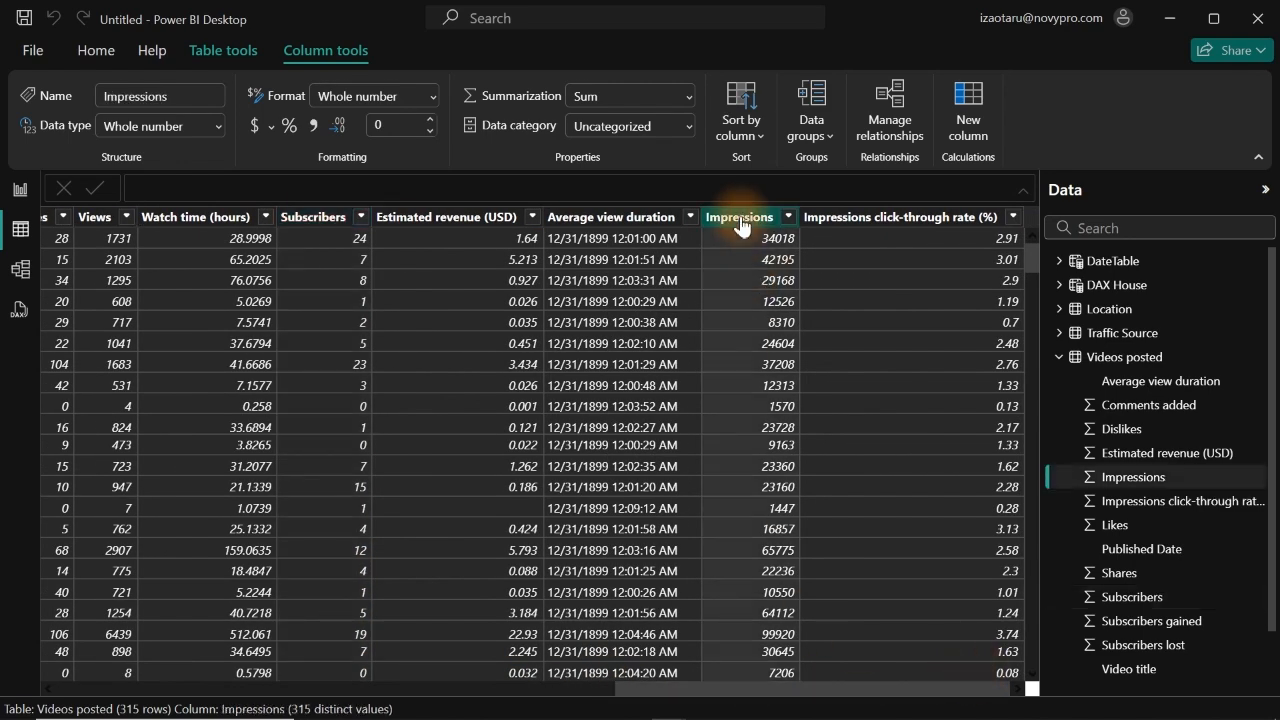
pyautogui.click(889, 217)
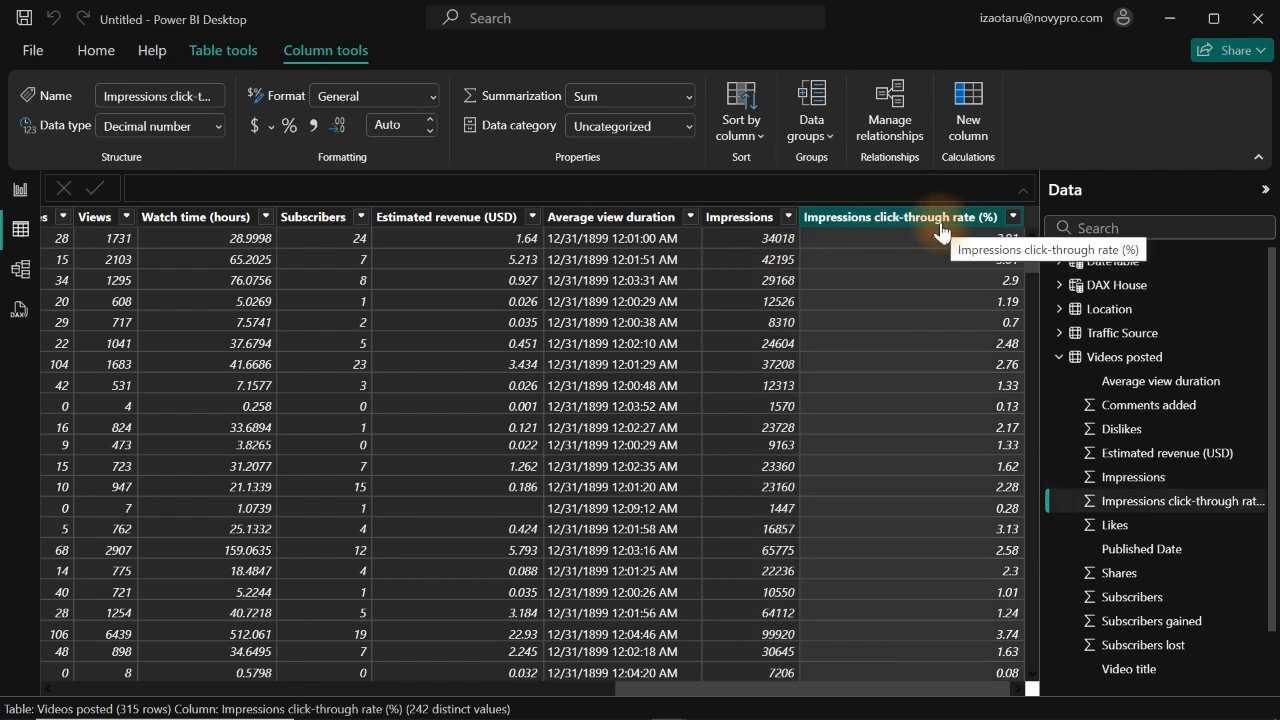
pyautogui.click(19, 190)
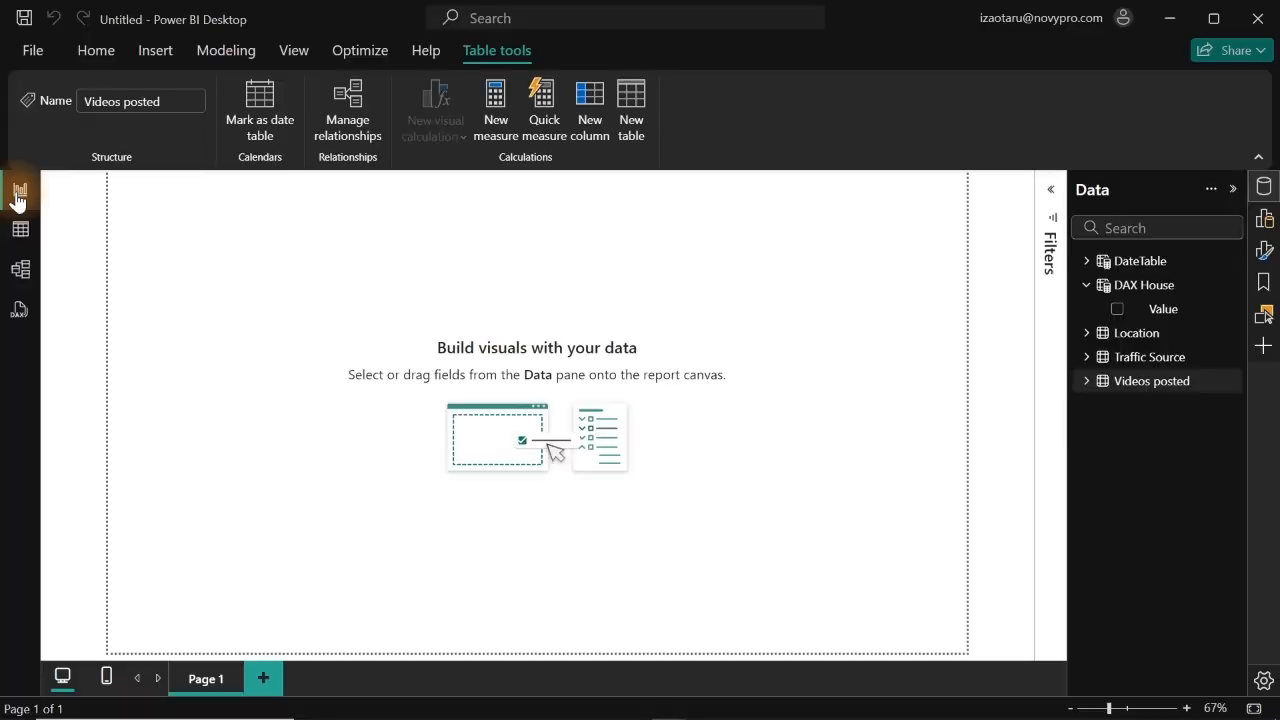
# Create a measure in the DAX House table with the formula Total Views = SUM('Videos posted'[Views]).
pyautogui.rightClick(1142, 314)
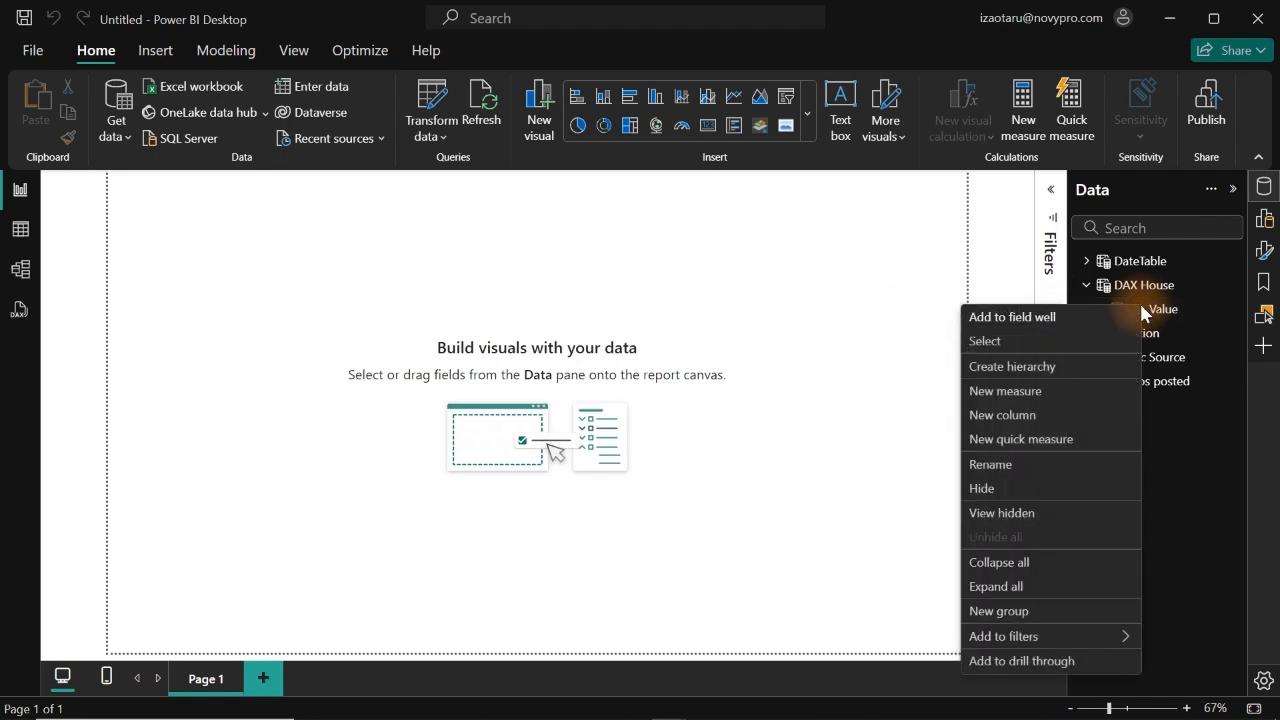
pyautogui.click(999, 391)
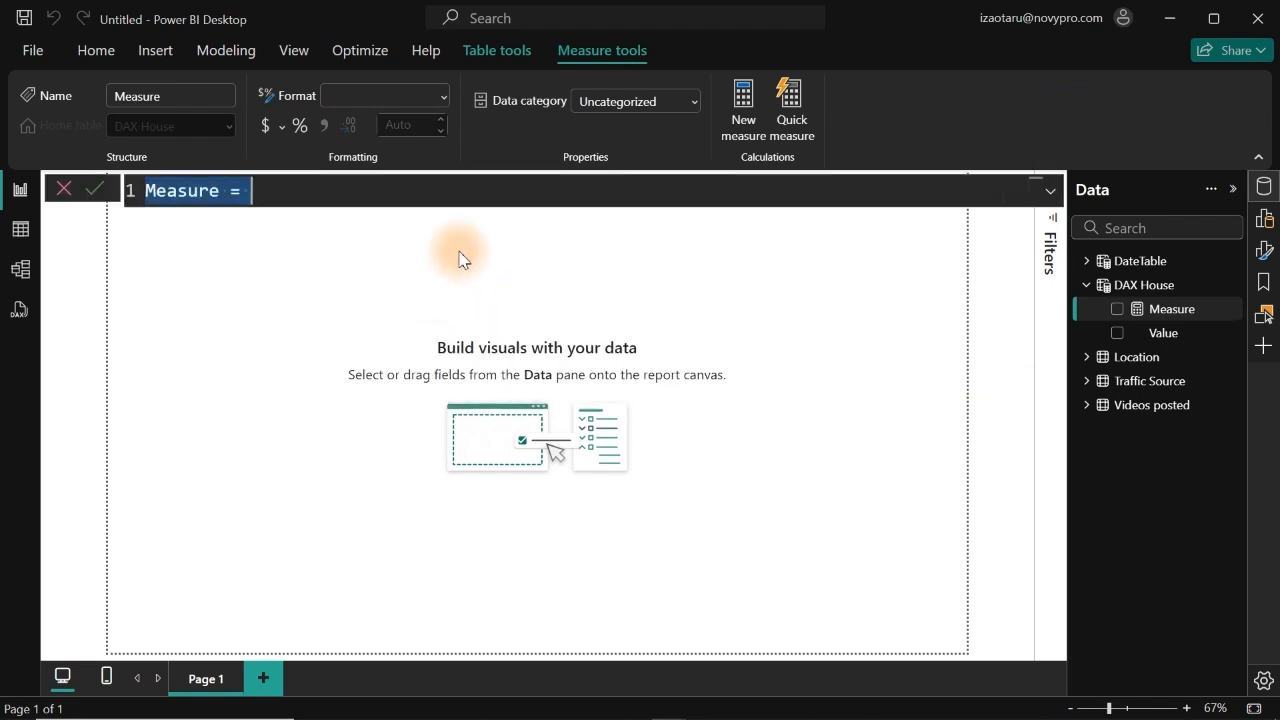
pyautogui.write('Total i')
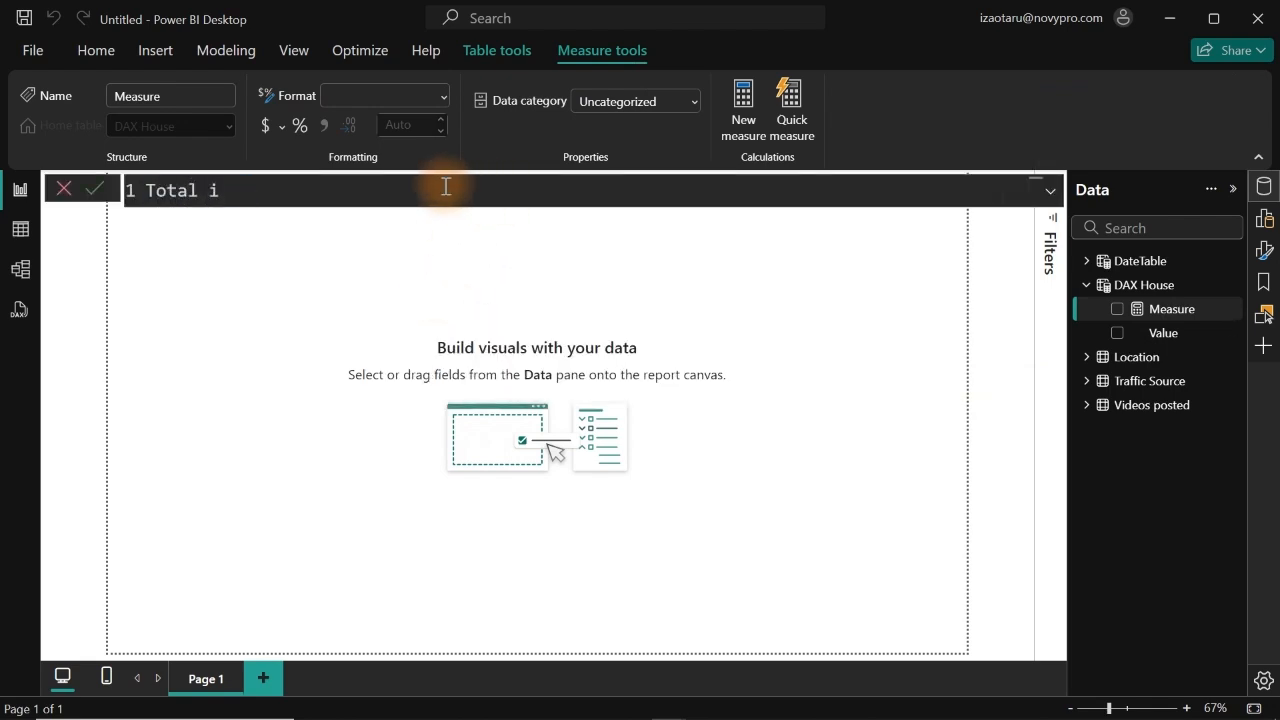
pyautogui.press('BackSpace')
pyautogui.write('Views = sum')
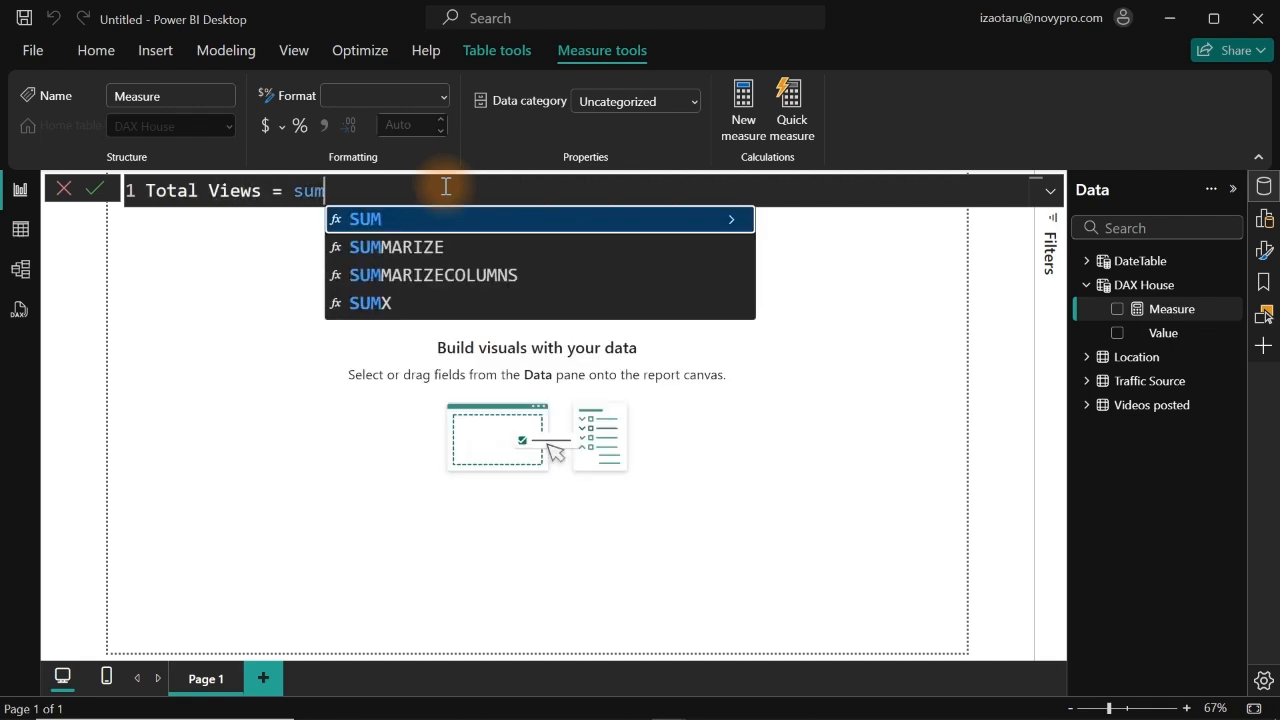
pyautogui.press('Tab')
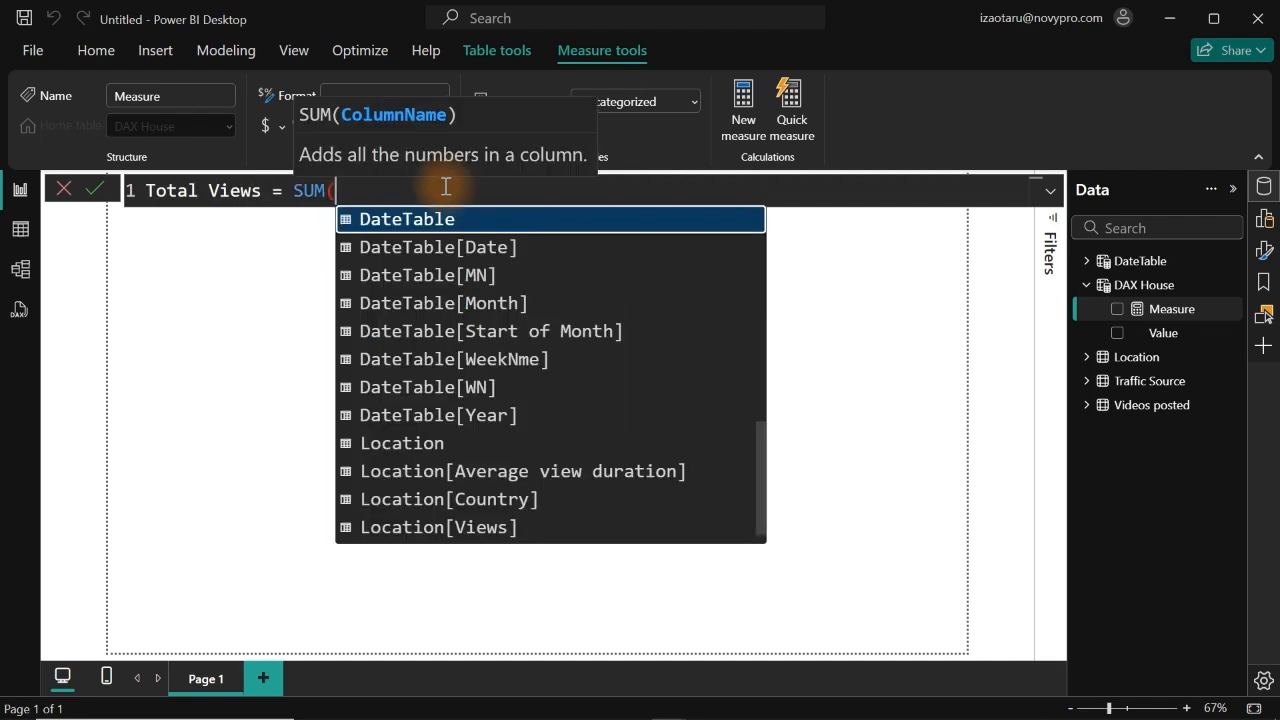
pyautogui.write('vi')
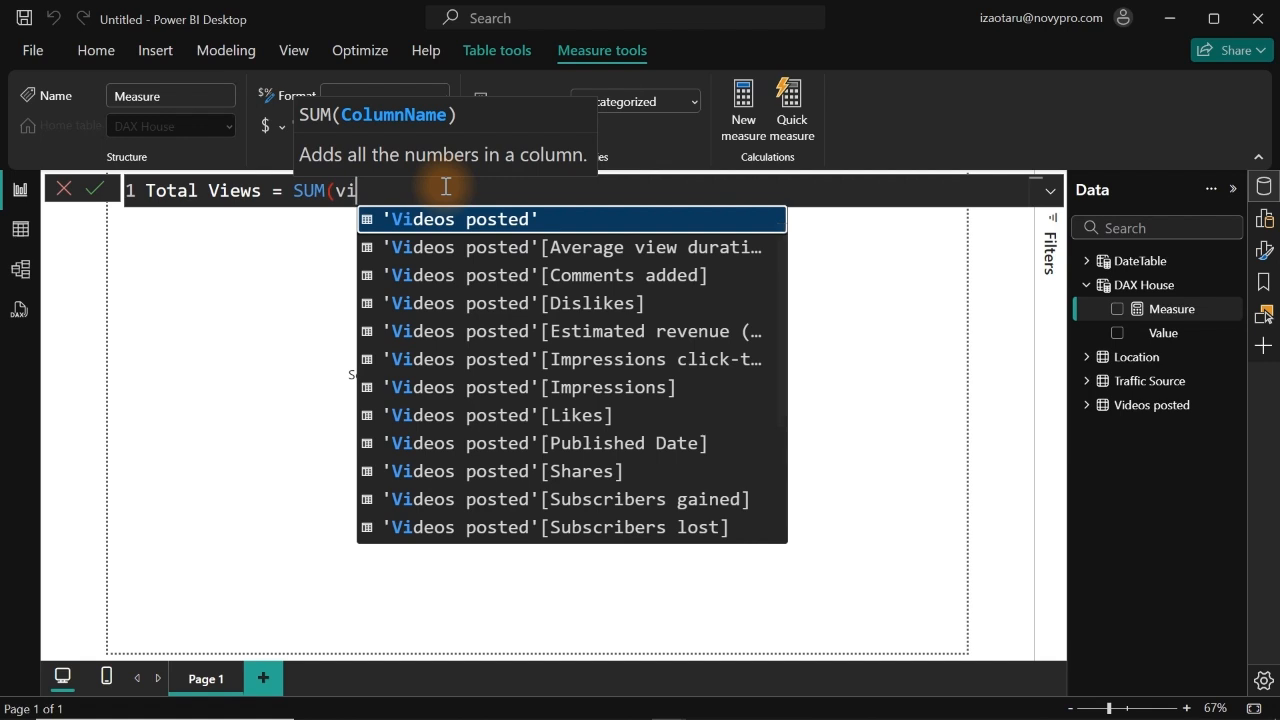
pyautogui.write('ew')
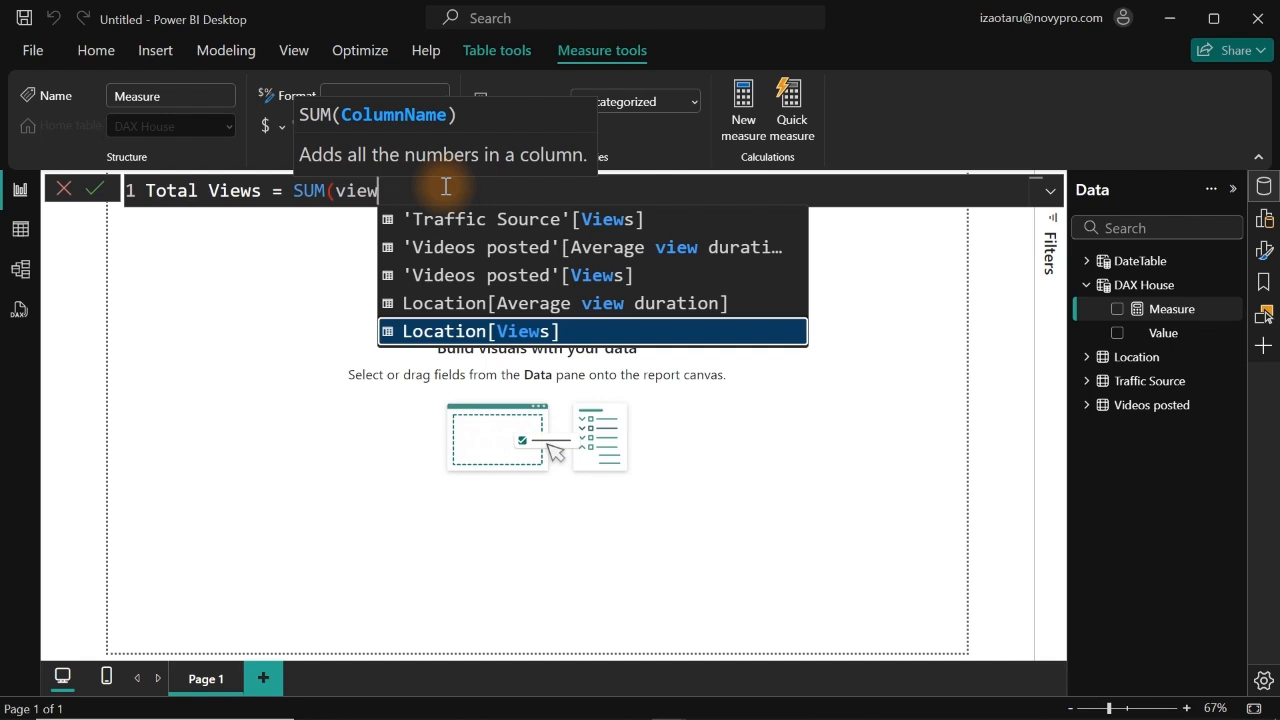
pyautogui.press('Up')
pyautogui.press('Up')
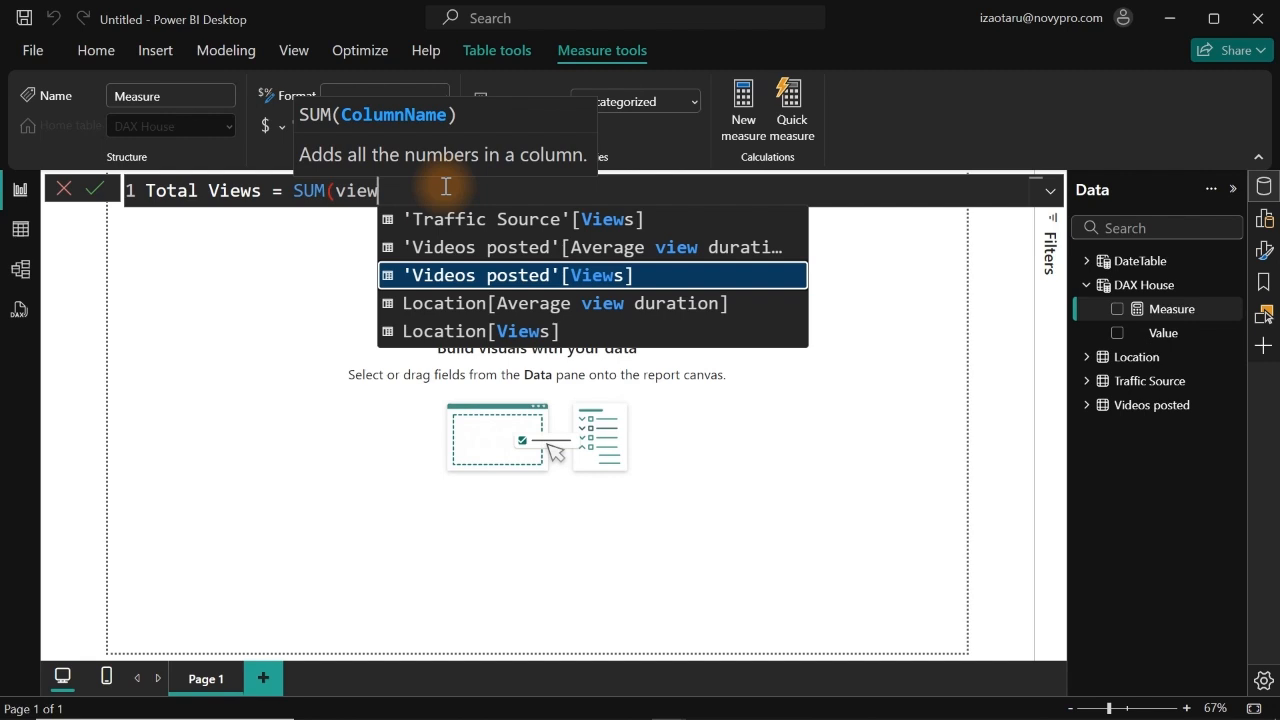
pyautogui.press('Tab')
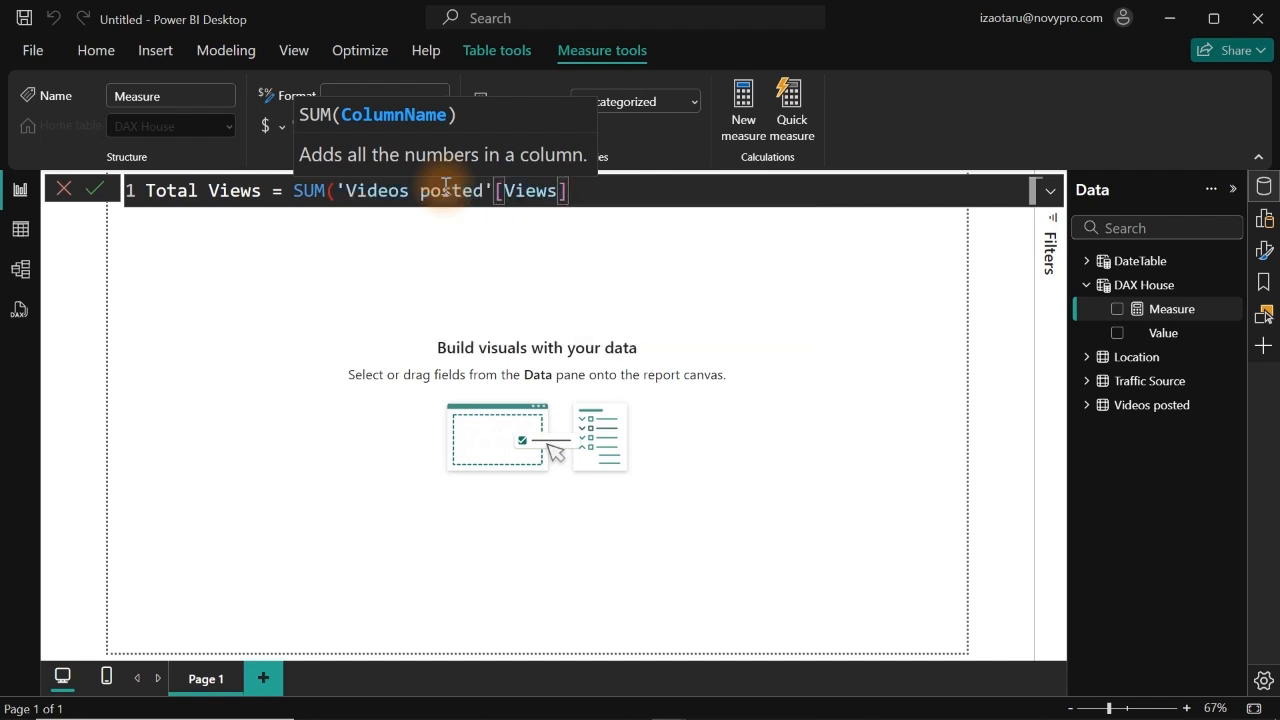
pyautogui.write(')')
pyautogui.press('Return')
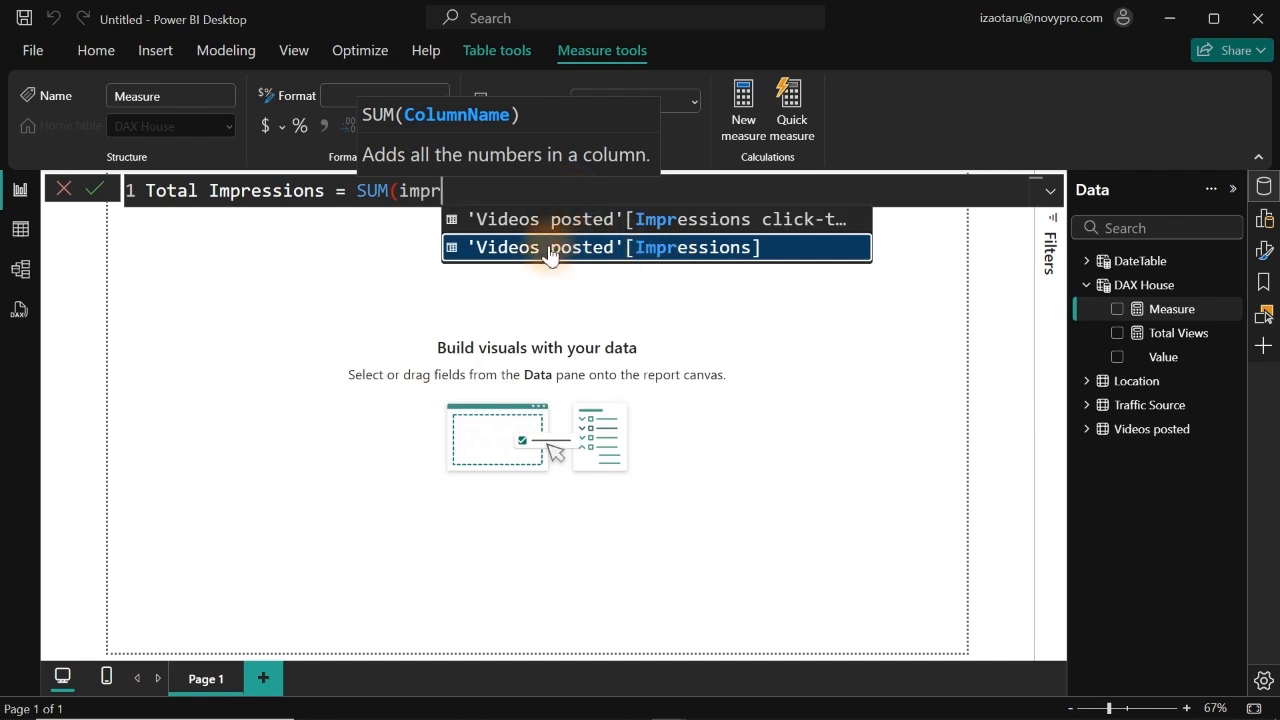
# Complete the new measure's formula as Total Impressions = SUM('Videos posted'[Impressions]).
pyautogui.click(645, 248)
pyautogui.write(')')
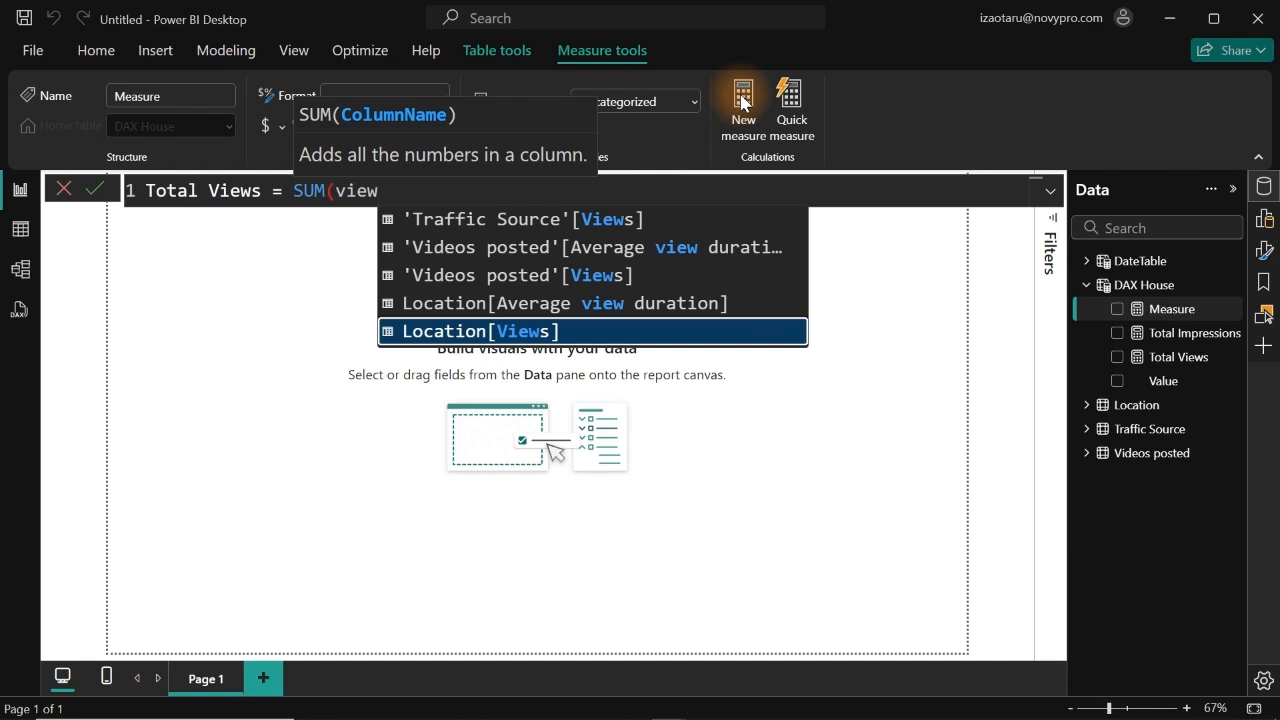
# Try to define another new measure as Total Views = SUM('Videos posted'[Views]).
pyautogui.press('Up')
pyautogui.press('Up')
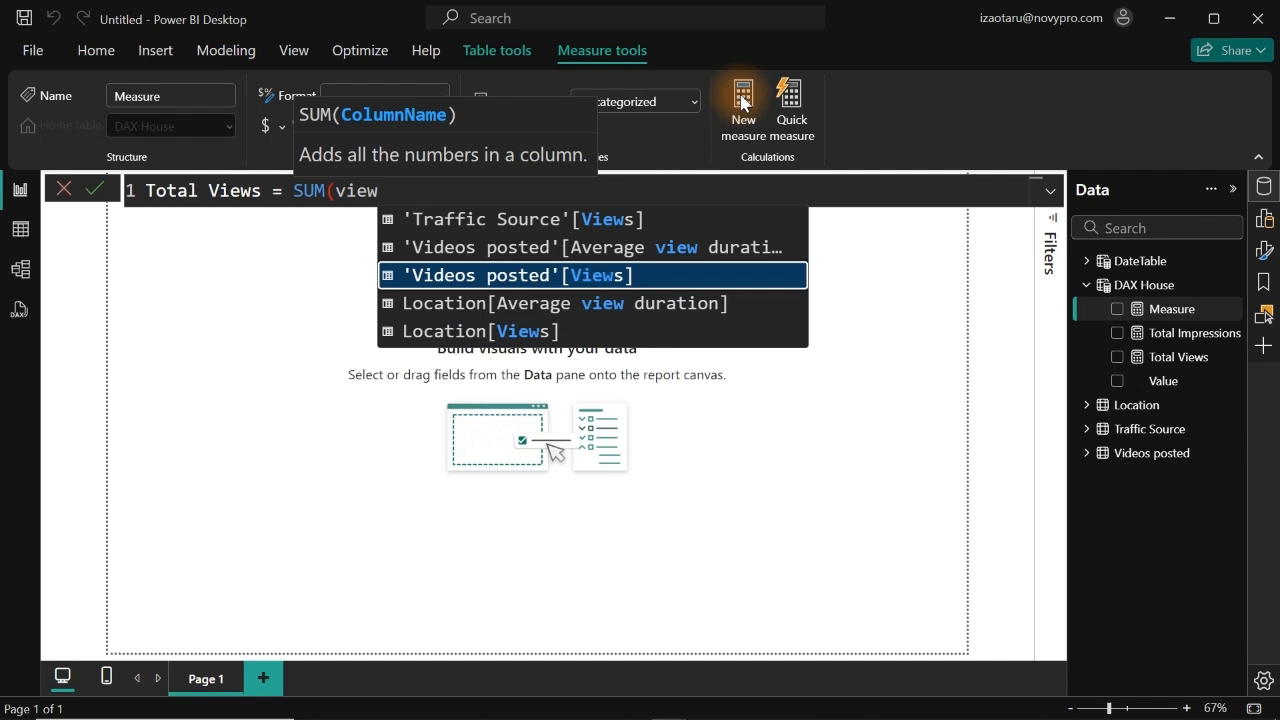
pyautogui.press('Tab')
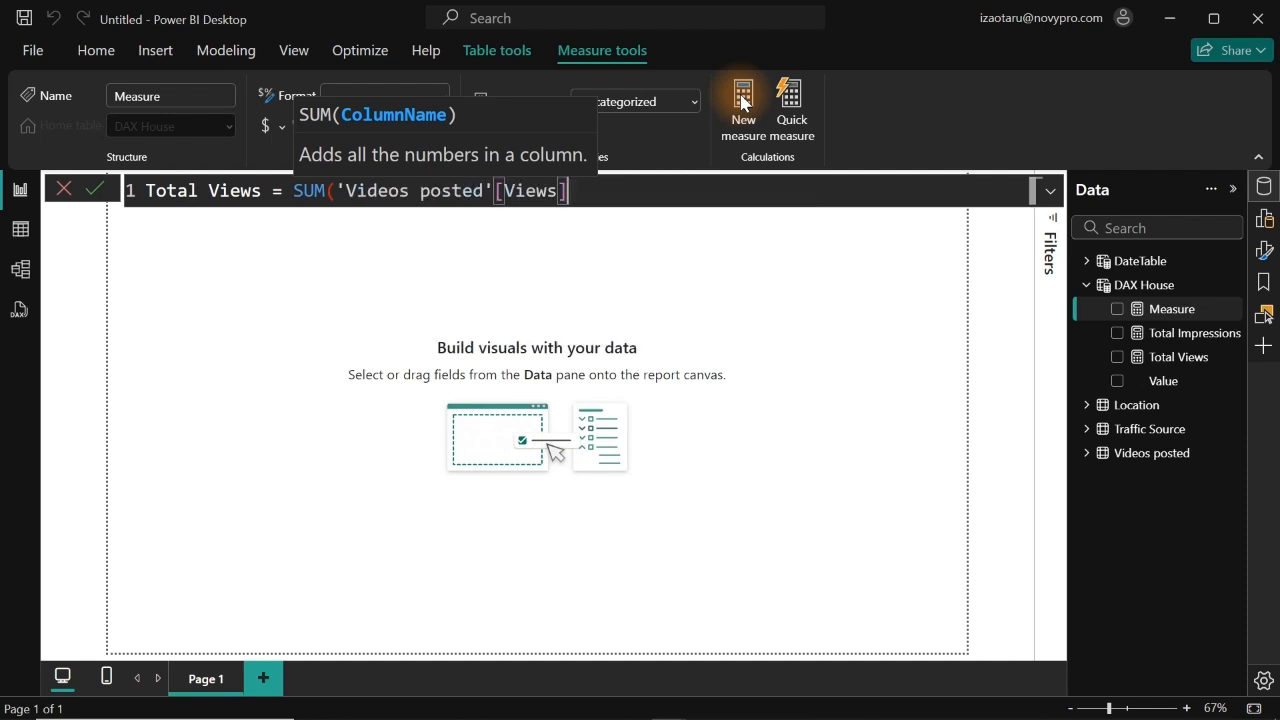
pyautogui.write(')')
pyautogui.press('Return')
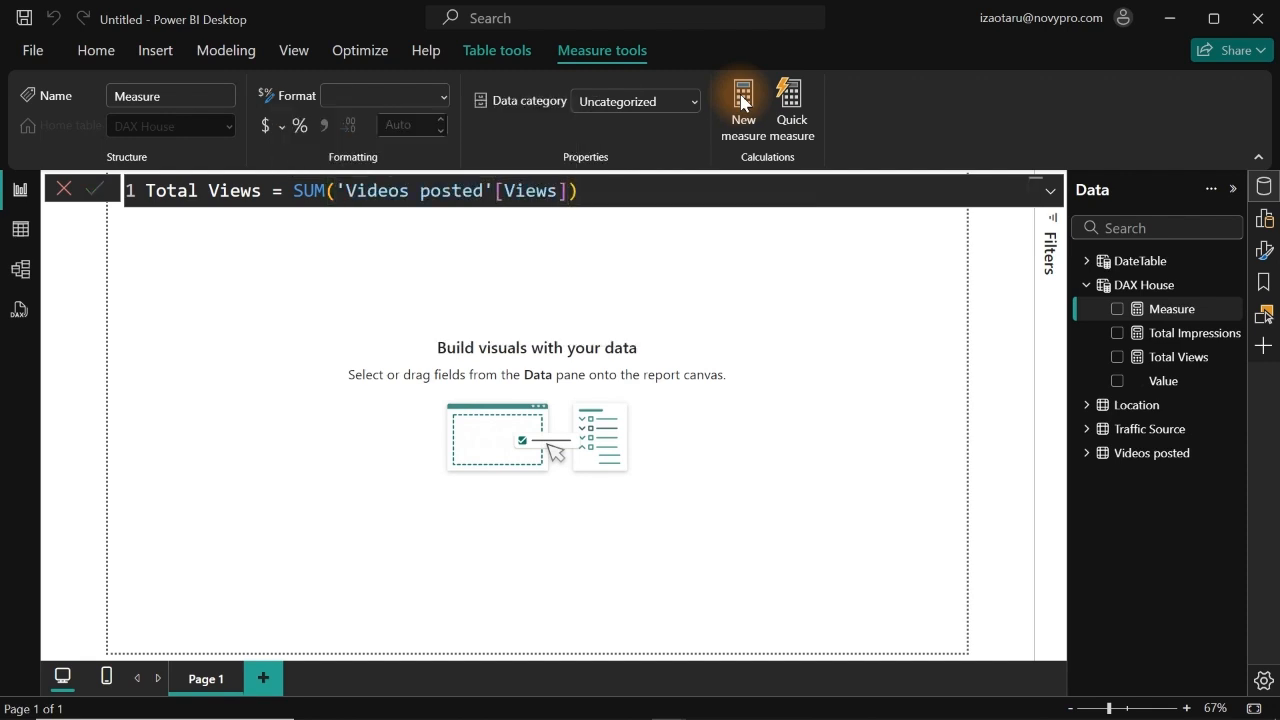
pyautogui.click(897, 409)
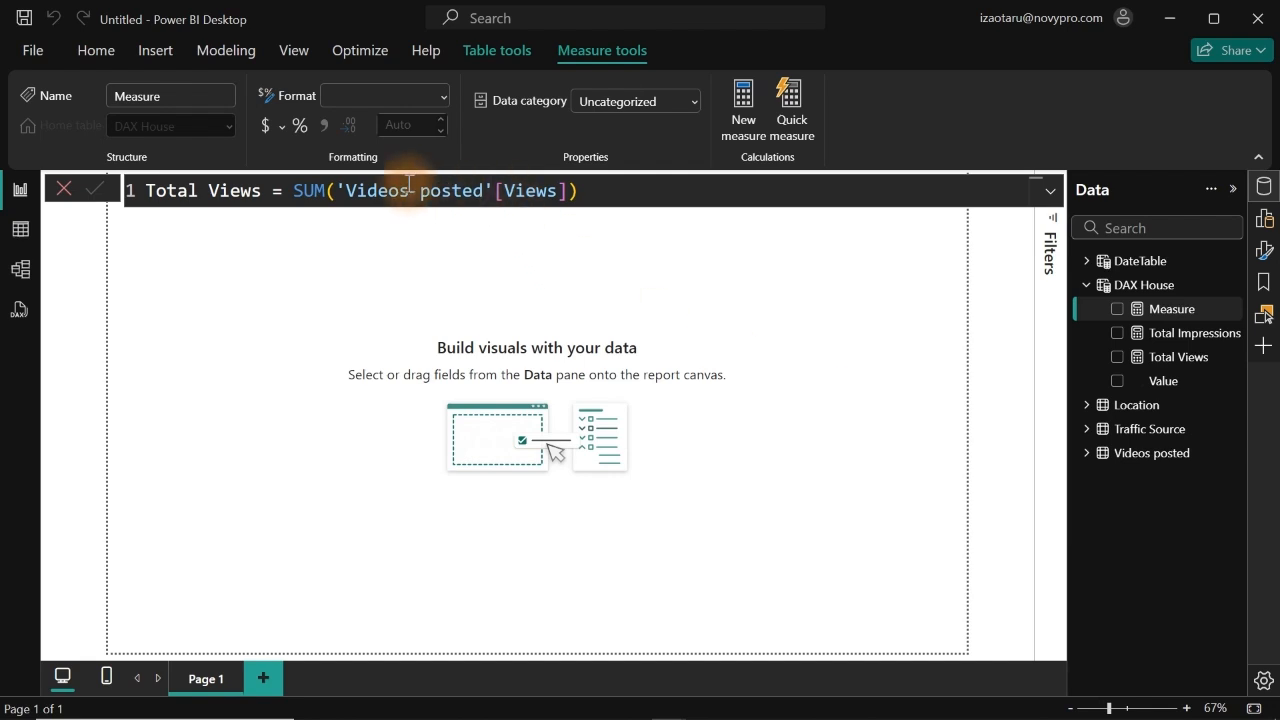
# Change the formula of the measure being edited to Total Subscribers = SUM('Videos posted'[Subscribers]) and commit it.
pyautogui.doubleClick(245, 188)
pyautogui.write('Su')
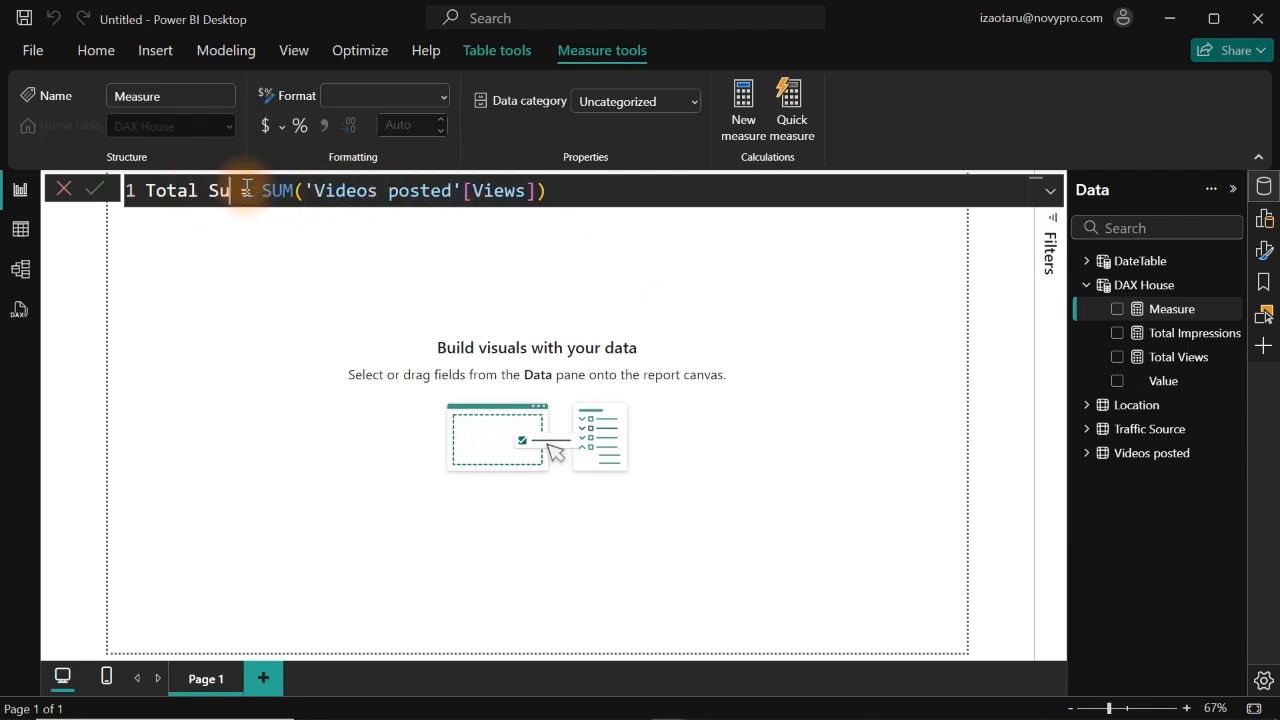
pyautogui.write('bscribers')
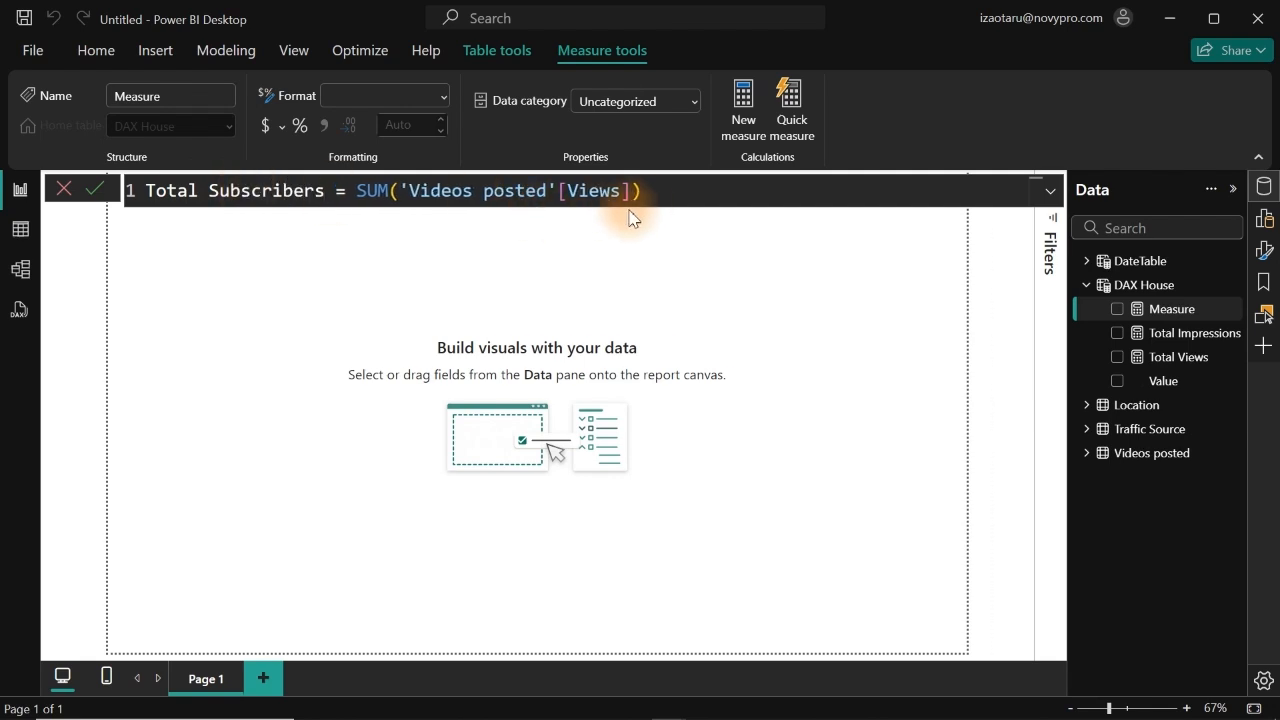
pyautogui.moveTo(648, 192); pyautogui.dragTo(403, 192)
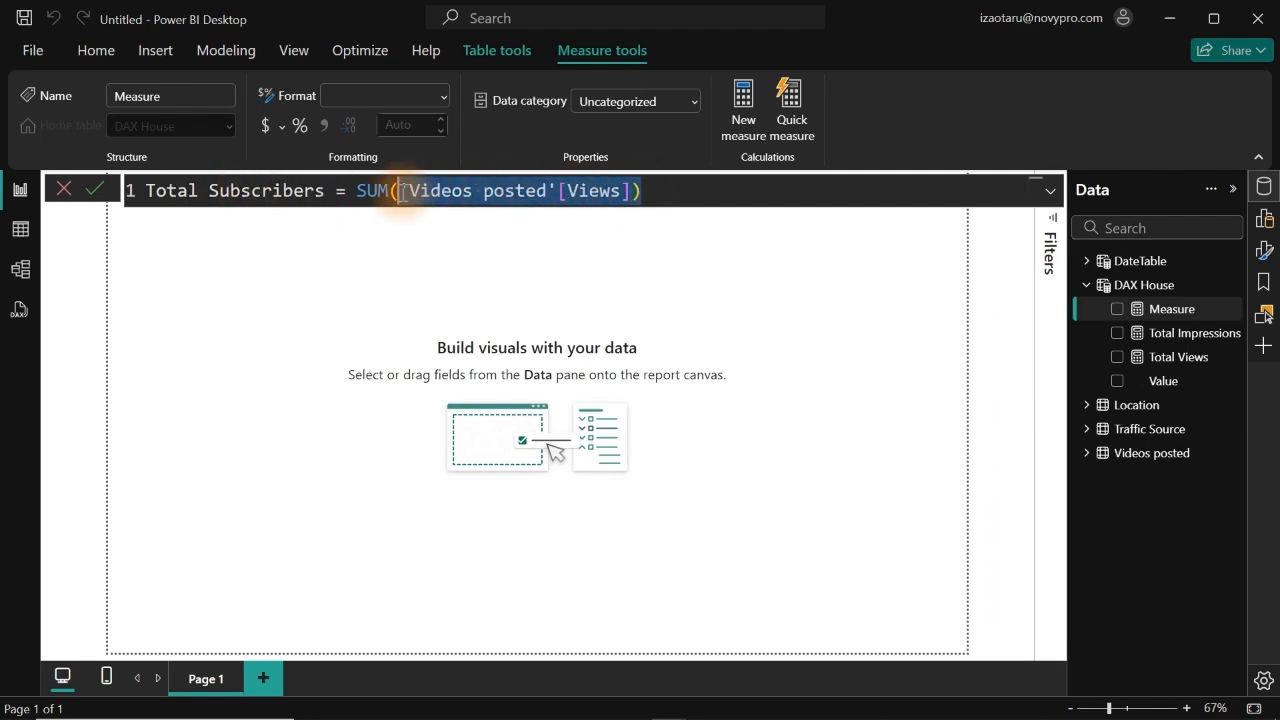
pyautogui.write('Sub')
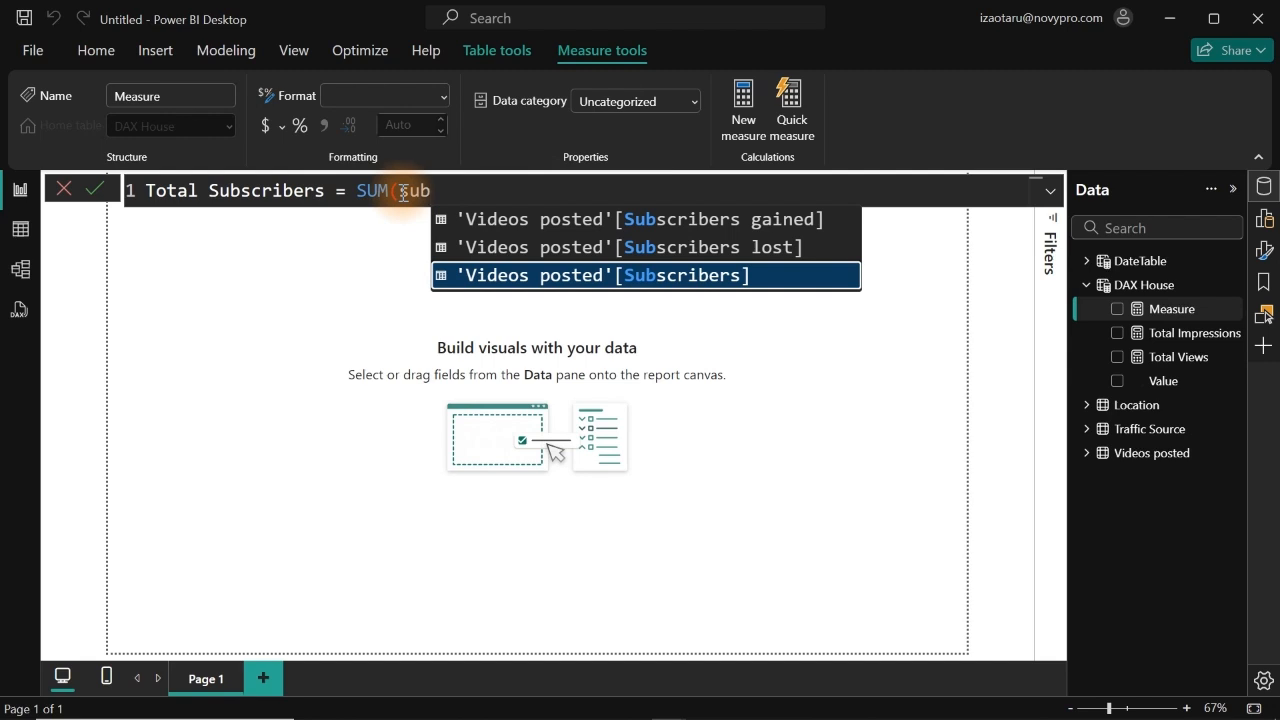
pyautogui.press('Tab')
pyautogui.press('Return')
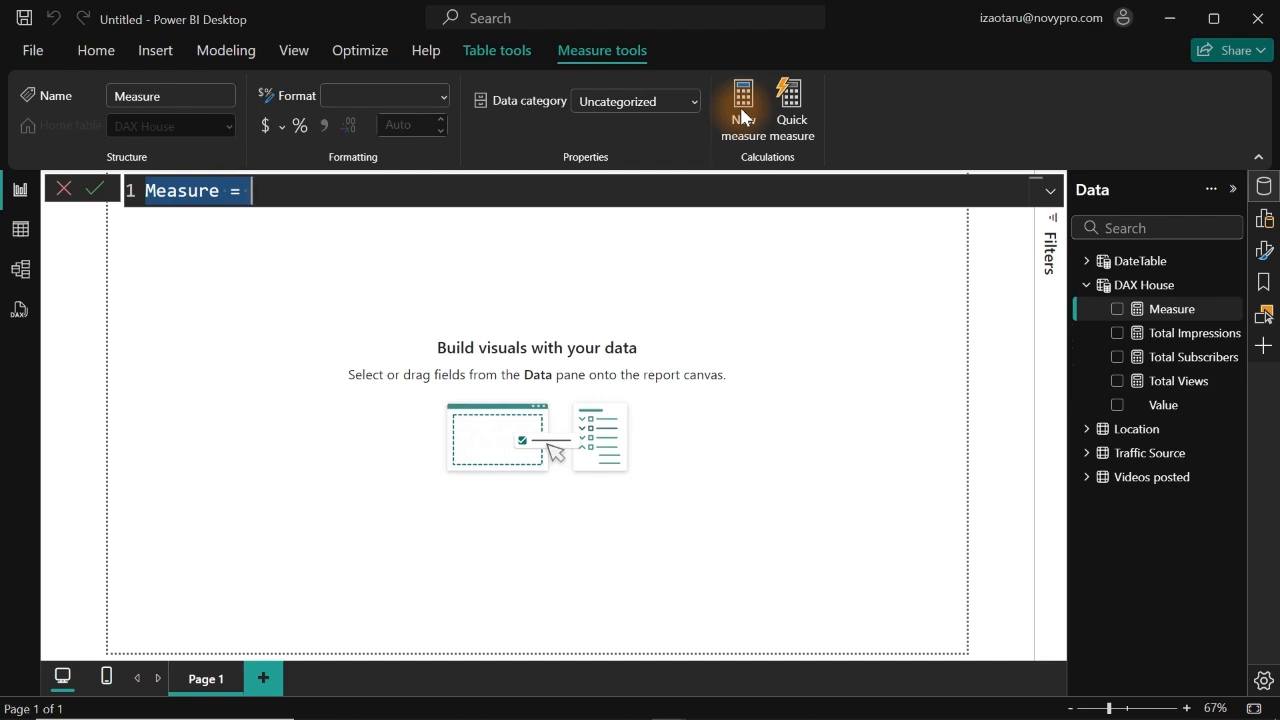
# Define the new measure as Total Videos Posted = COUNTROWS('Videos posted').
pyautogui.write('Total Vi')
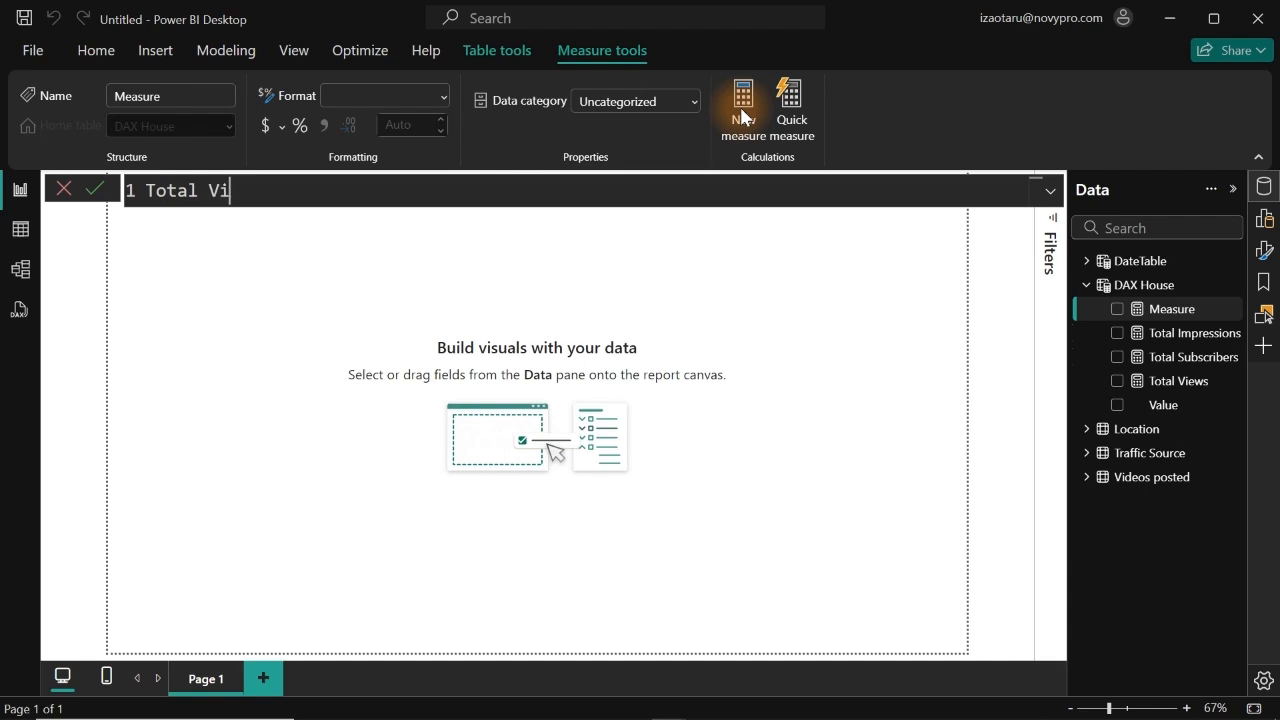
pyautogui.write('deos Poste')
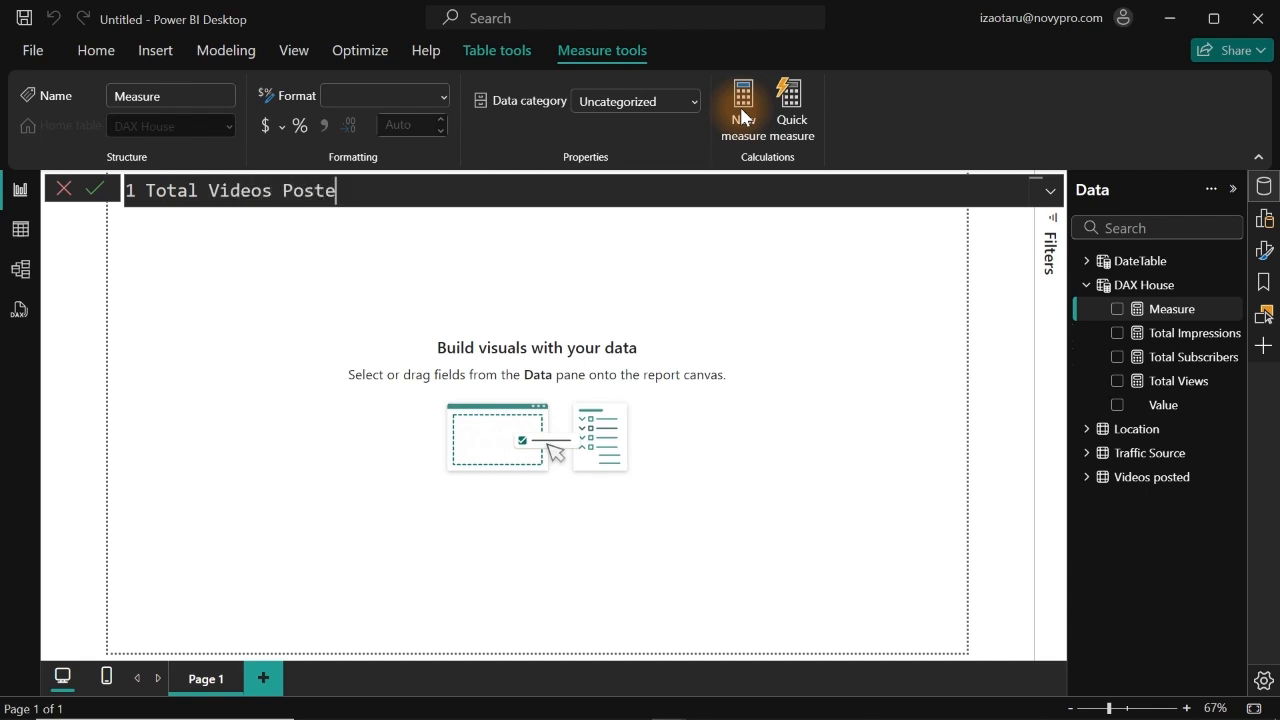
pyautogui.write('d = count')
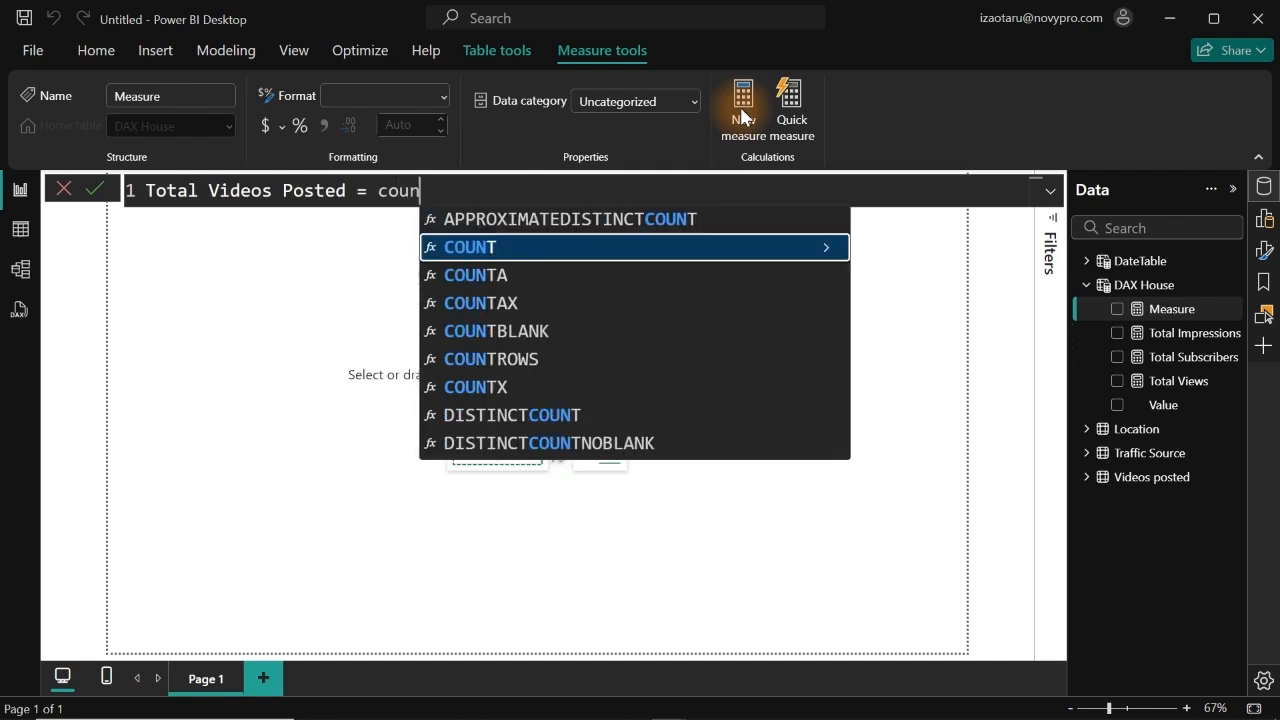
pyautogui.press('Down')
pyautogui.press('Down')
pyautogui.press('Down')
pyautogui.press('Down')
pyautogui.press('Down')
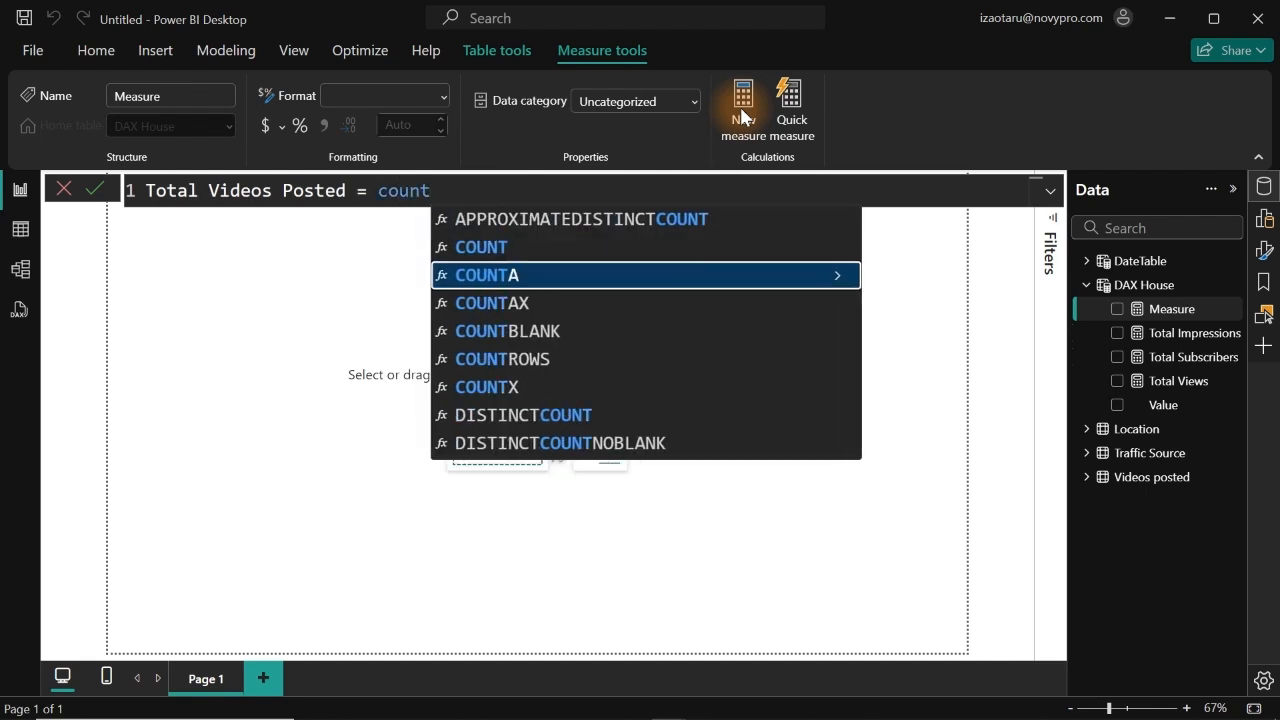
pyautogui.press('Tab')
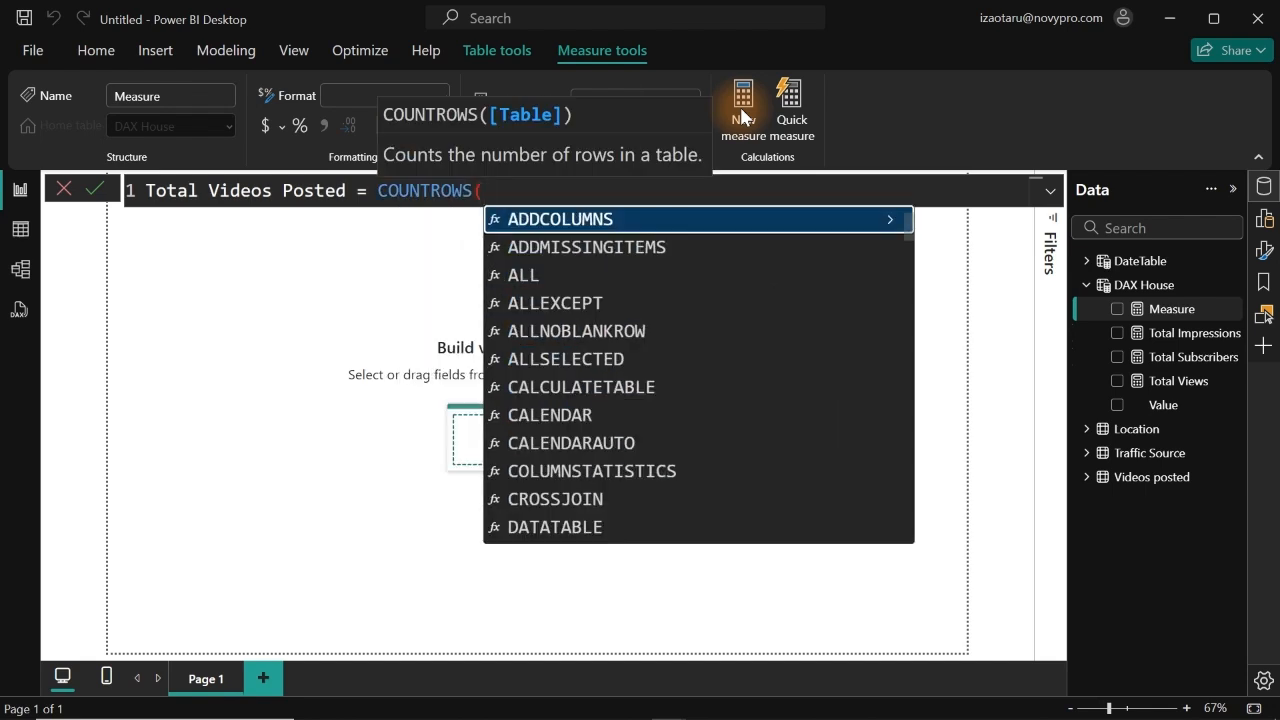
pyautogui.write('vi')
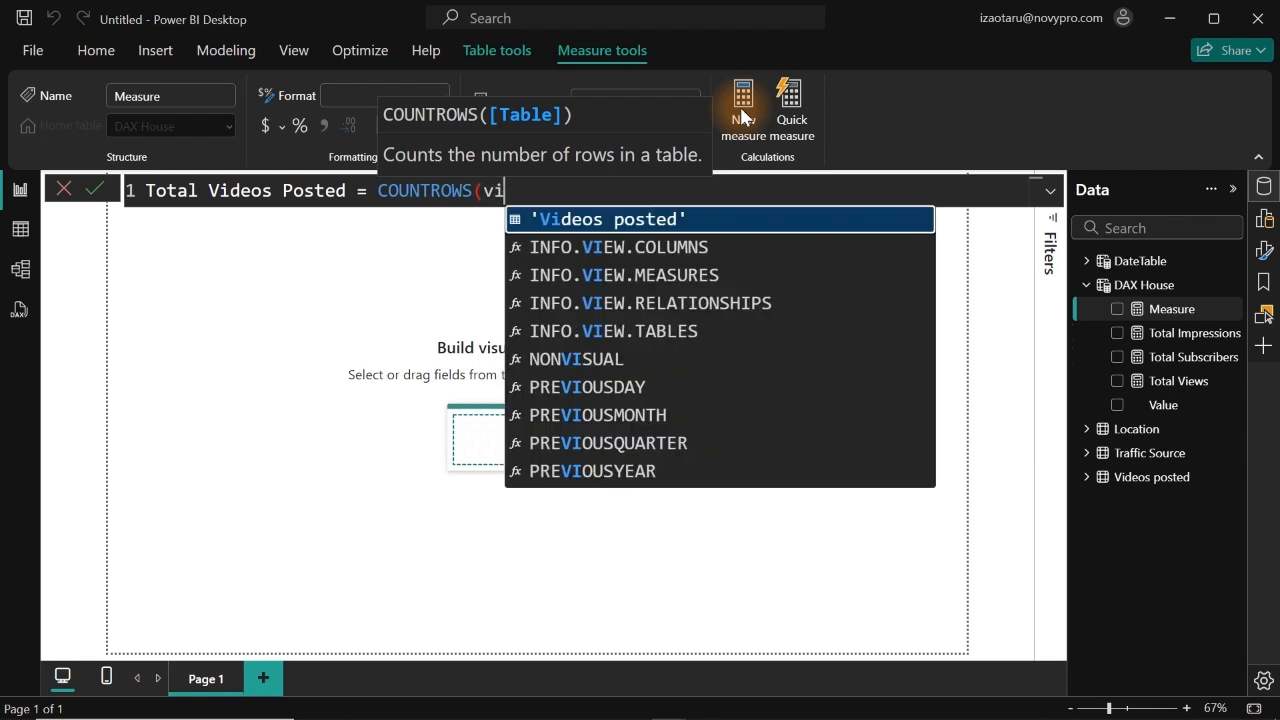
pyautogui.press('Tab')
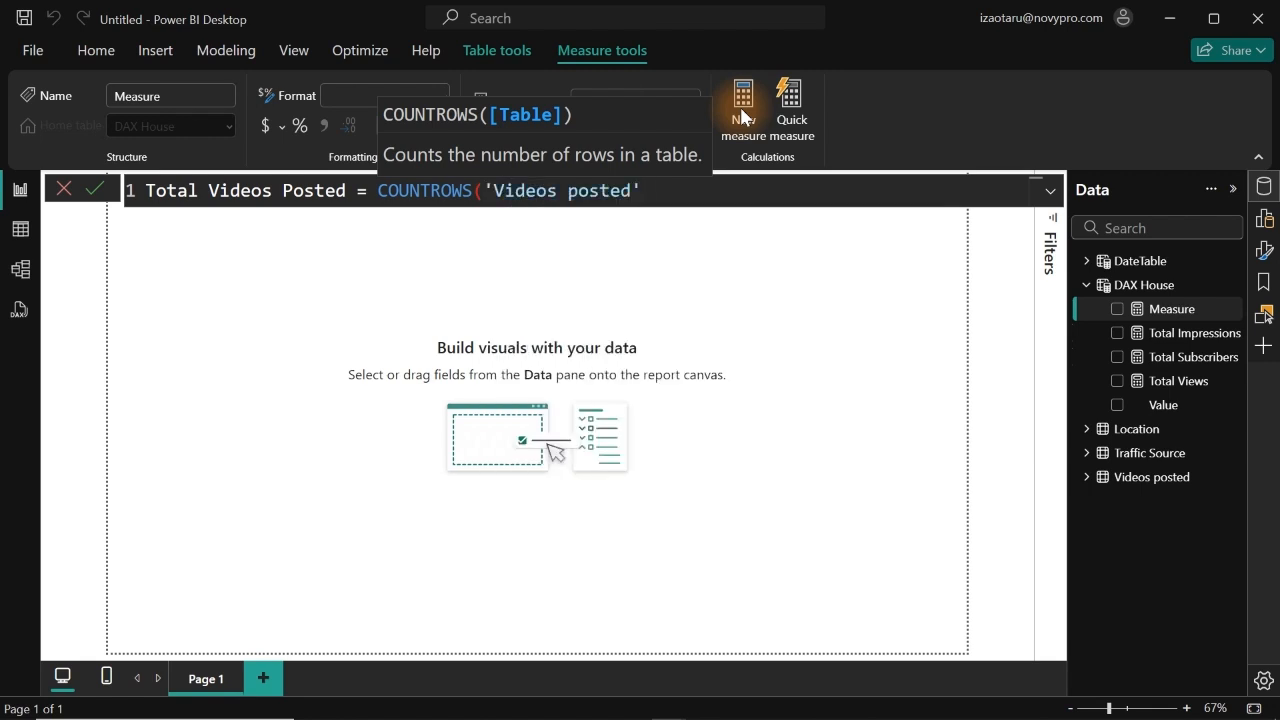
pyautogui.write(')')
pyautogui.press('Return')
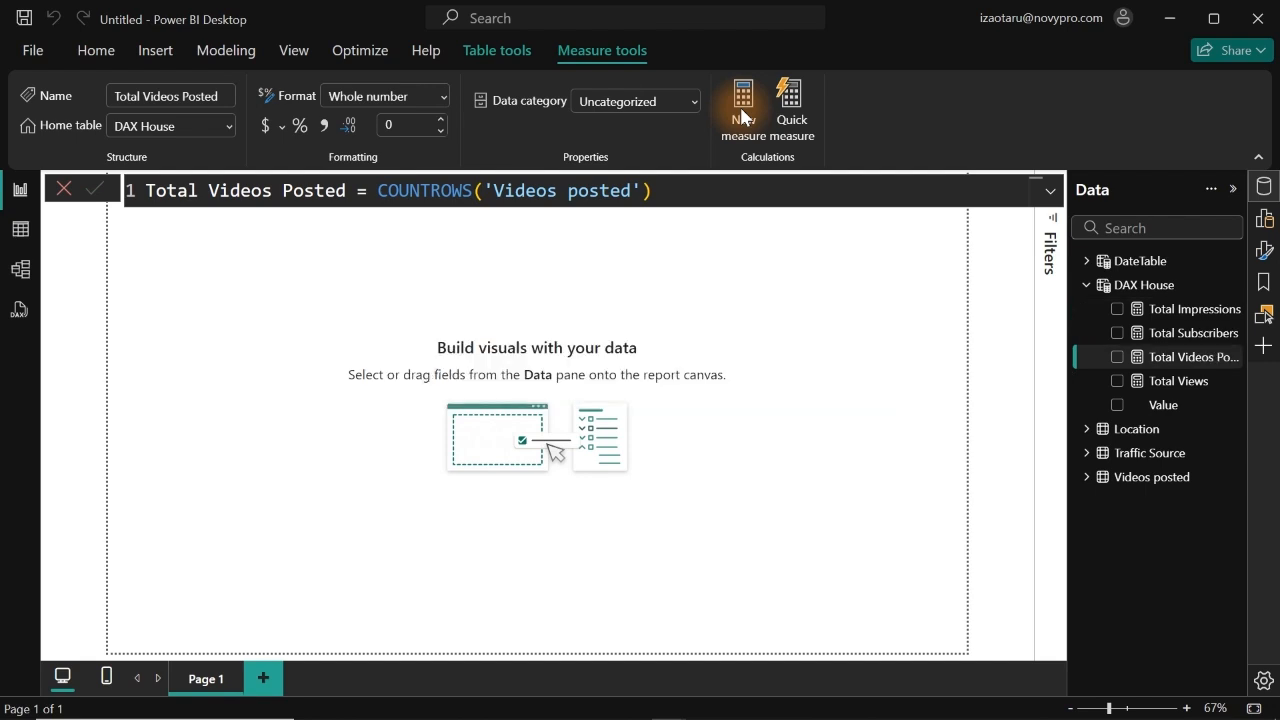
# Add another measure to the DAX House table and name it Click Through Rate.
pyautogui.click(741, 103)
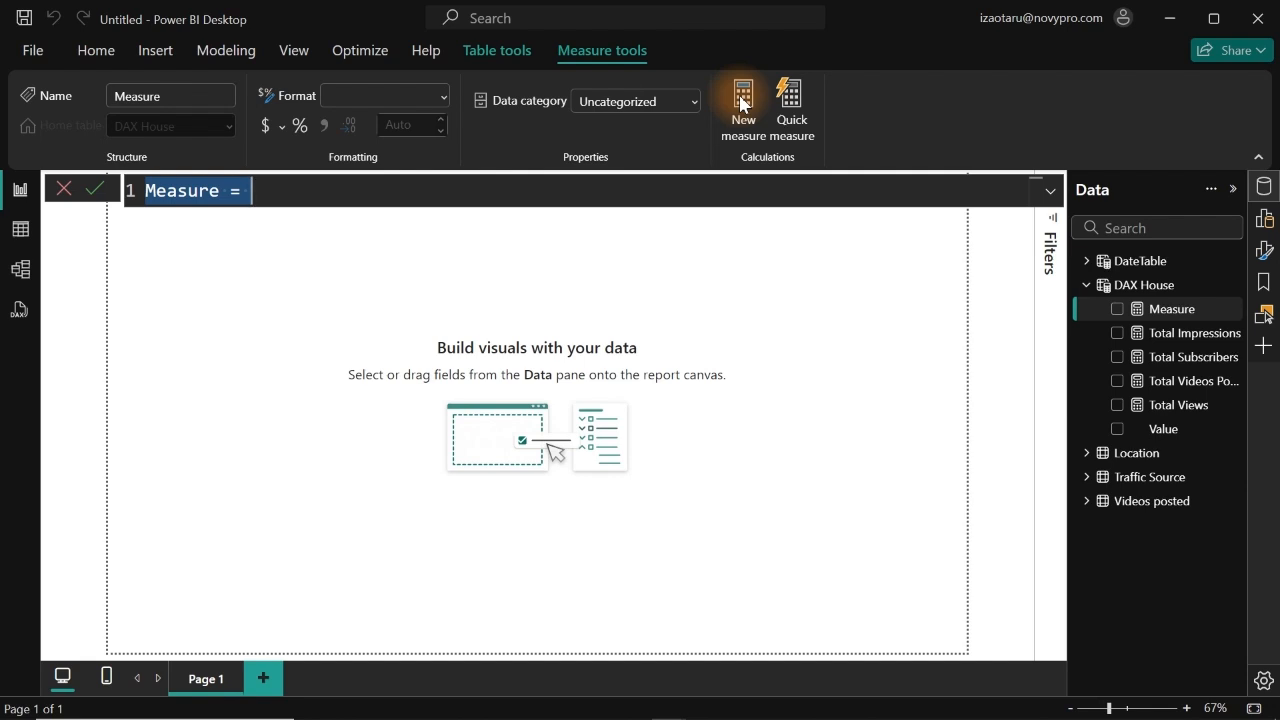
pyautogui.write('Cli')
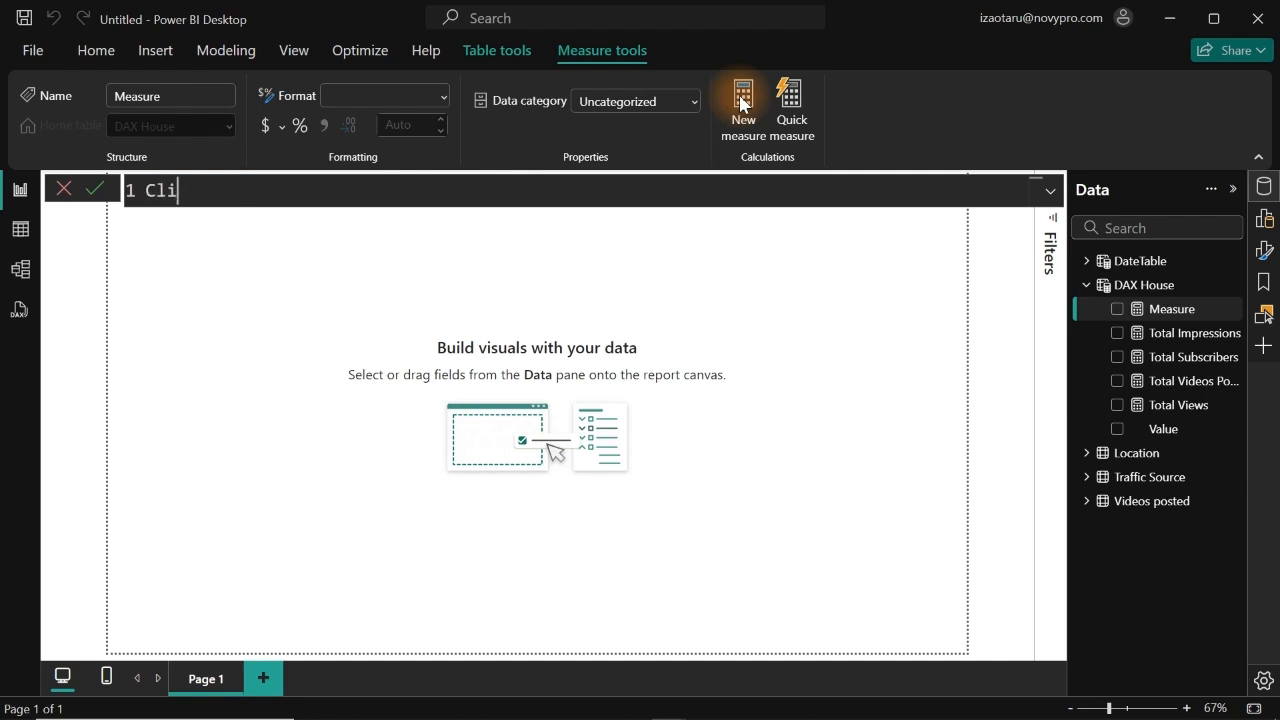
pyautogui.write('ck Trh')
pyautogui.press('BackSpace')
pyautogui.press('BackSpace')
pyautogui.write('hroth')
pyautogui.press('BackSpace')
pyautogui.press('BackSpace')
pyautogui.write('ugh Rate')
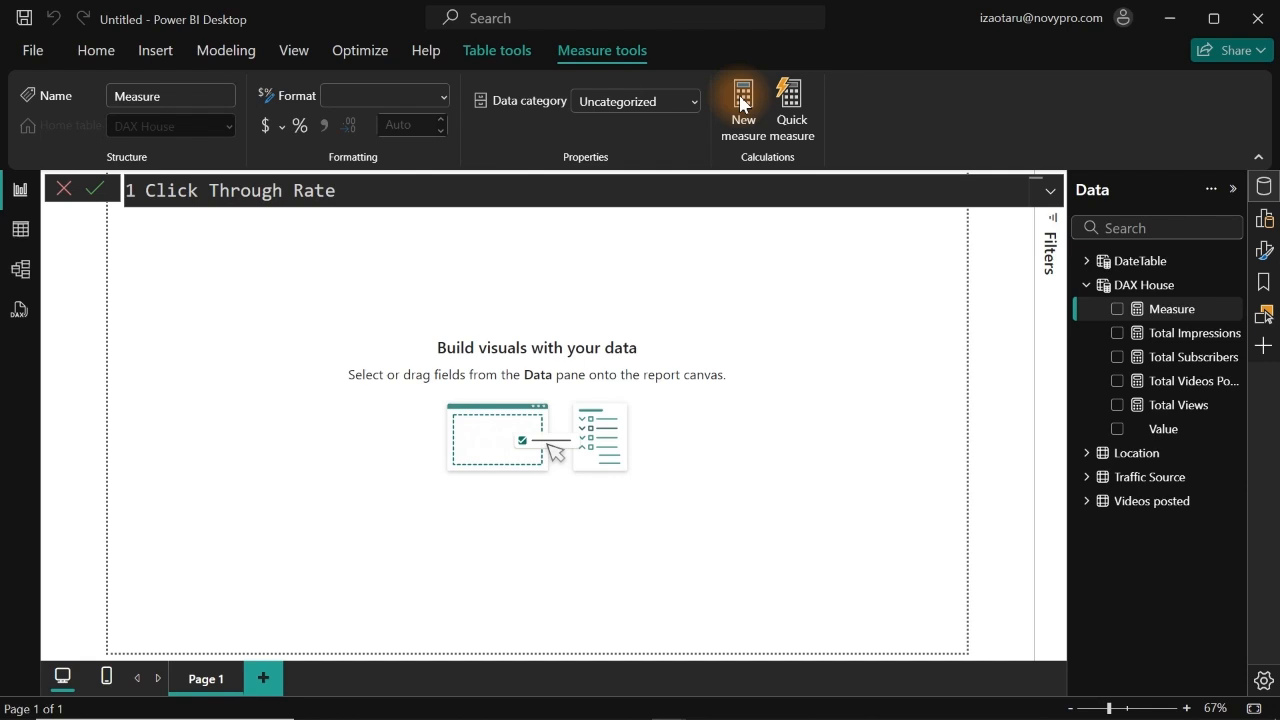
pyautogui.write(' =')
# Begin the Click Through Rate formula on a new line with a DIVIDE function that takes [Total Views] as its numerator.
pyautogui.hotkey('shift', 'Return')
pyautogui.press('Tab')
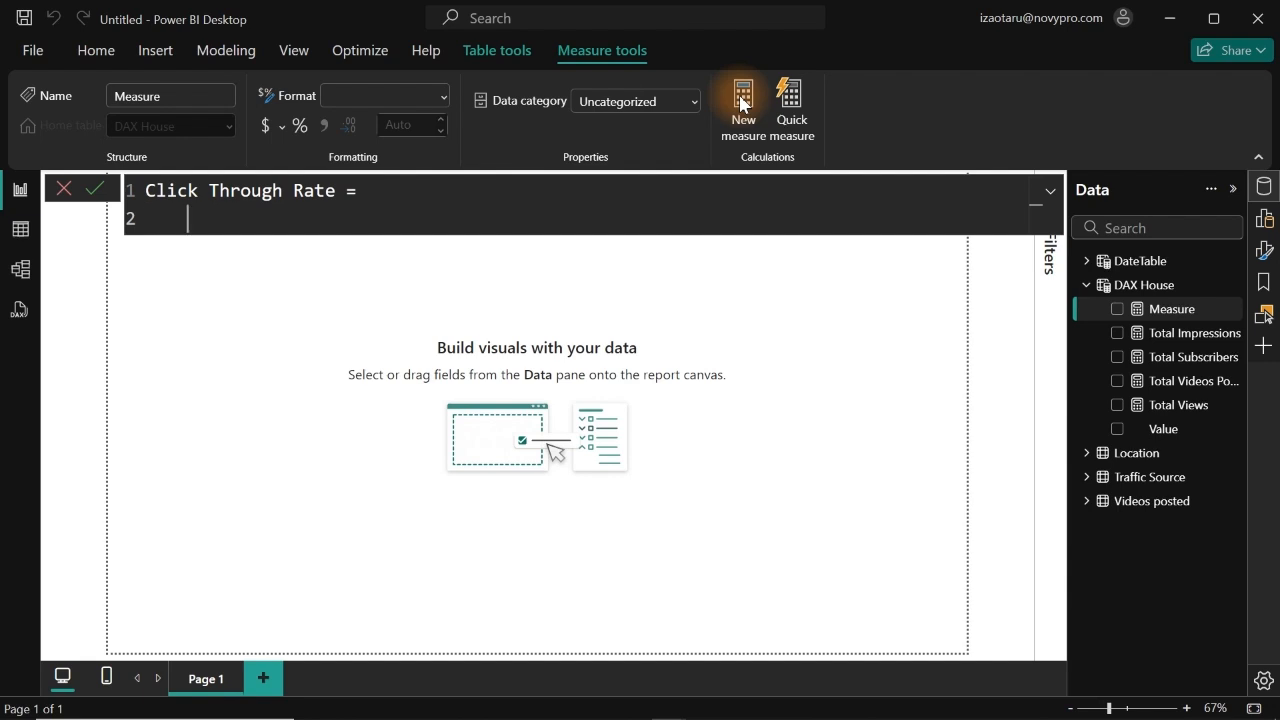
pyautogui.write('div')
pyautogui.press('Tab')
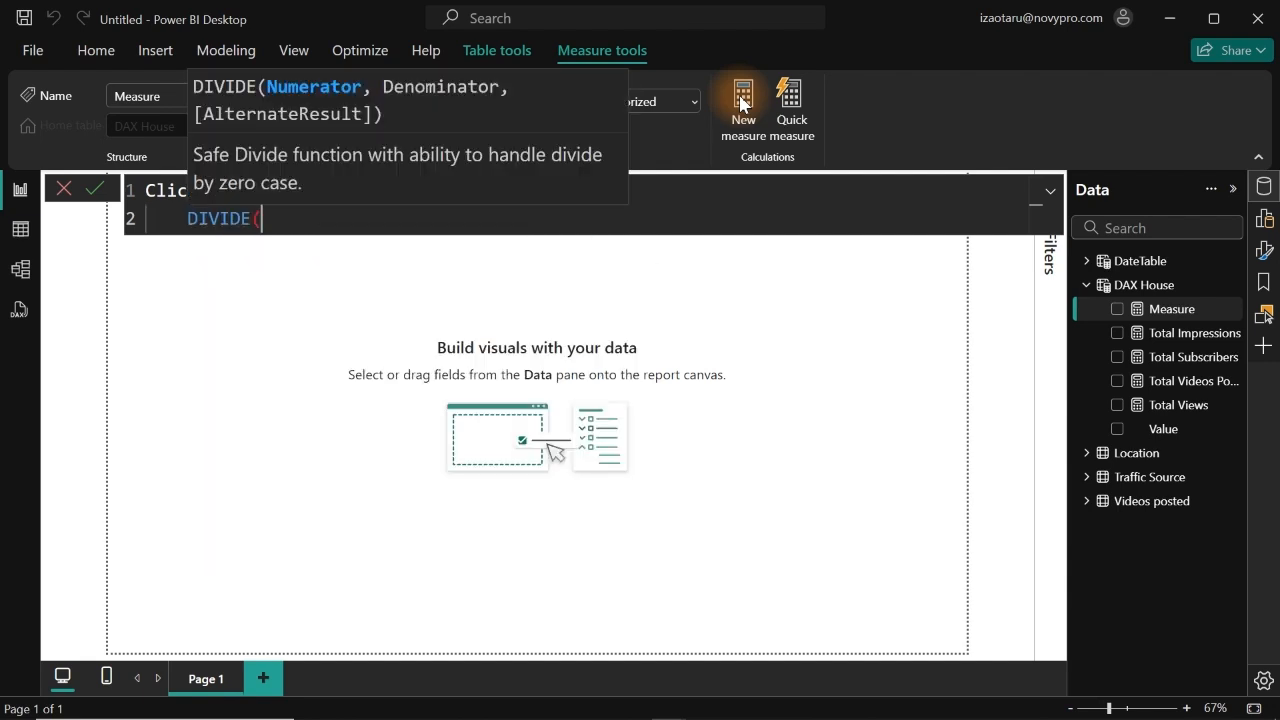
pyautogui.hotkey('shift', 'Return')
pyautogui.write('[')
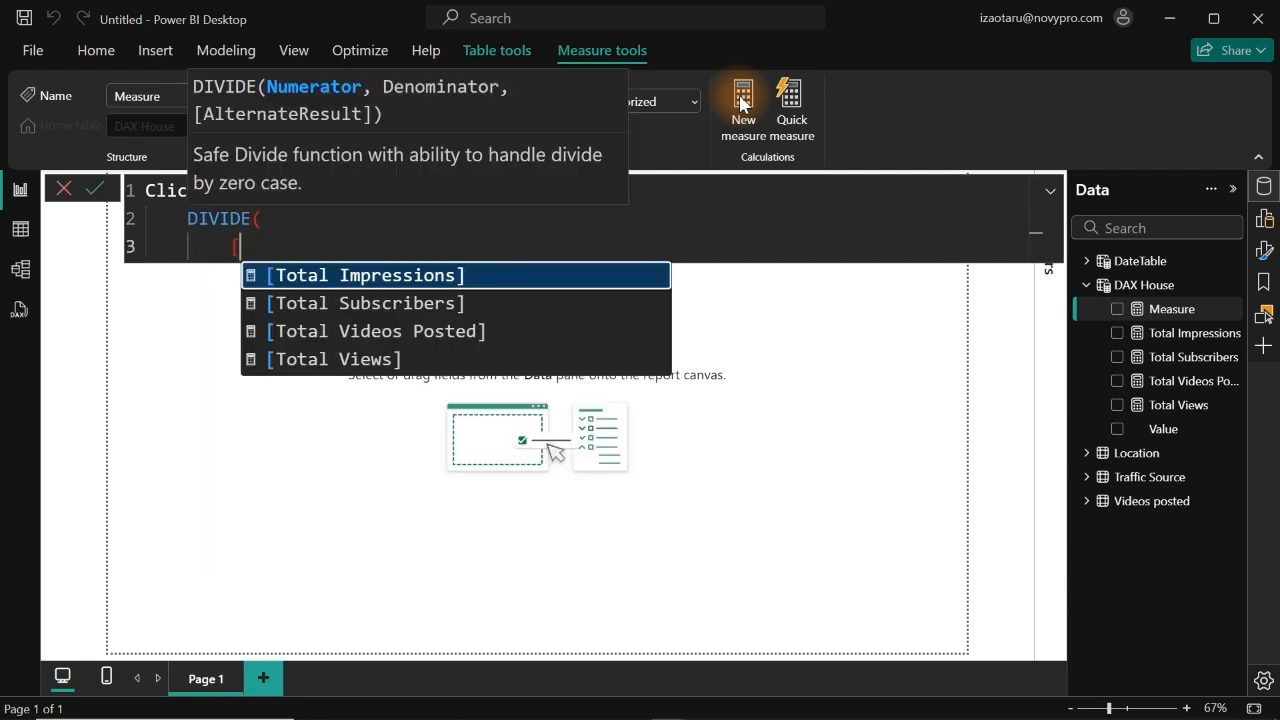
pyautogui.write('to')
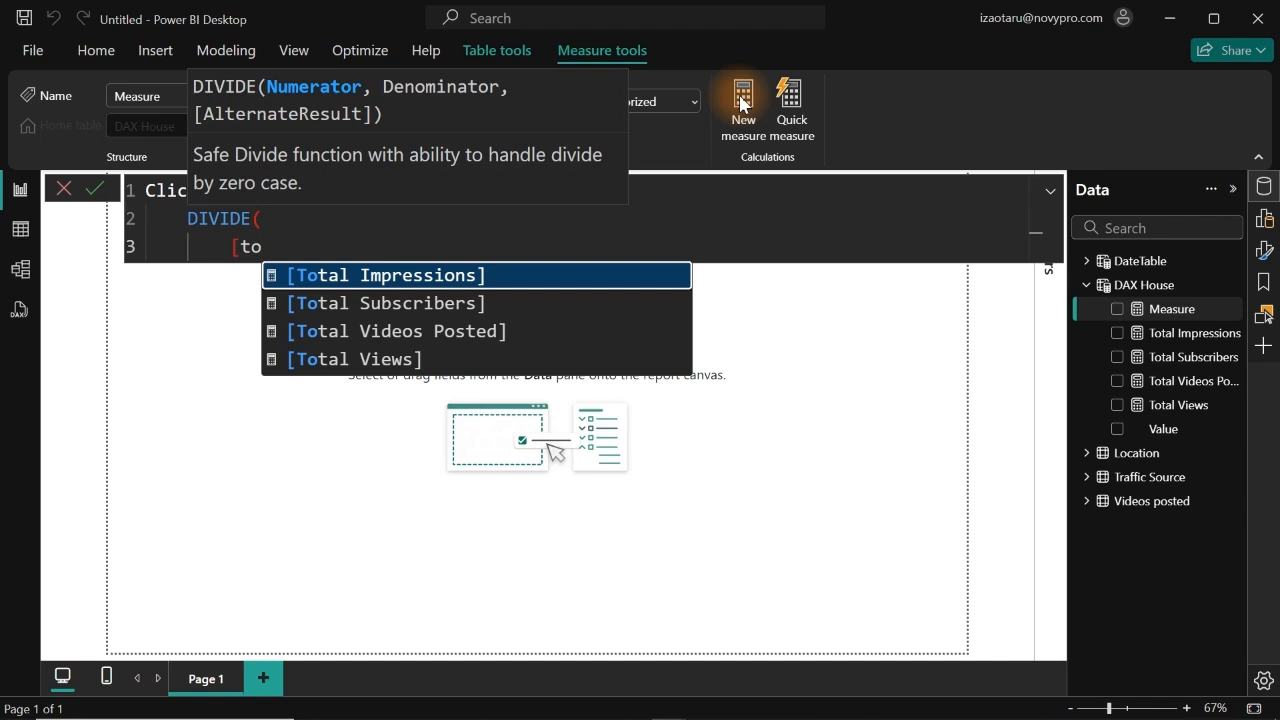
pyautogui.press('Down')
pyautogui.press('Down')
pyautogui.press('Down')
pyautogui.press('Tab')
pyautogui.write(',')
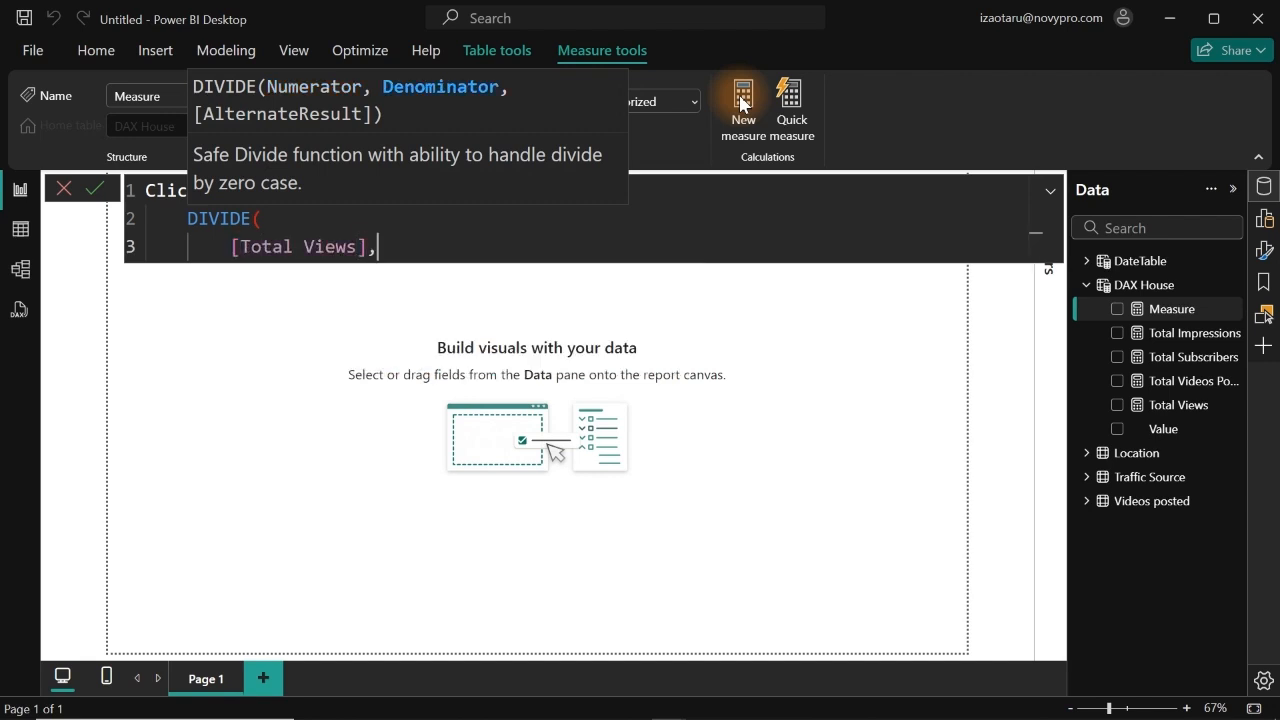
# Complete the DIVIDE function with [Total Impressions] as the denominator and commit the Click Through Rate measure.
pyautogui.hotkey('shift', 'Return')
pyautogui.write('[')
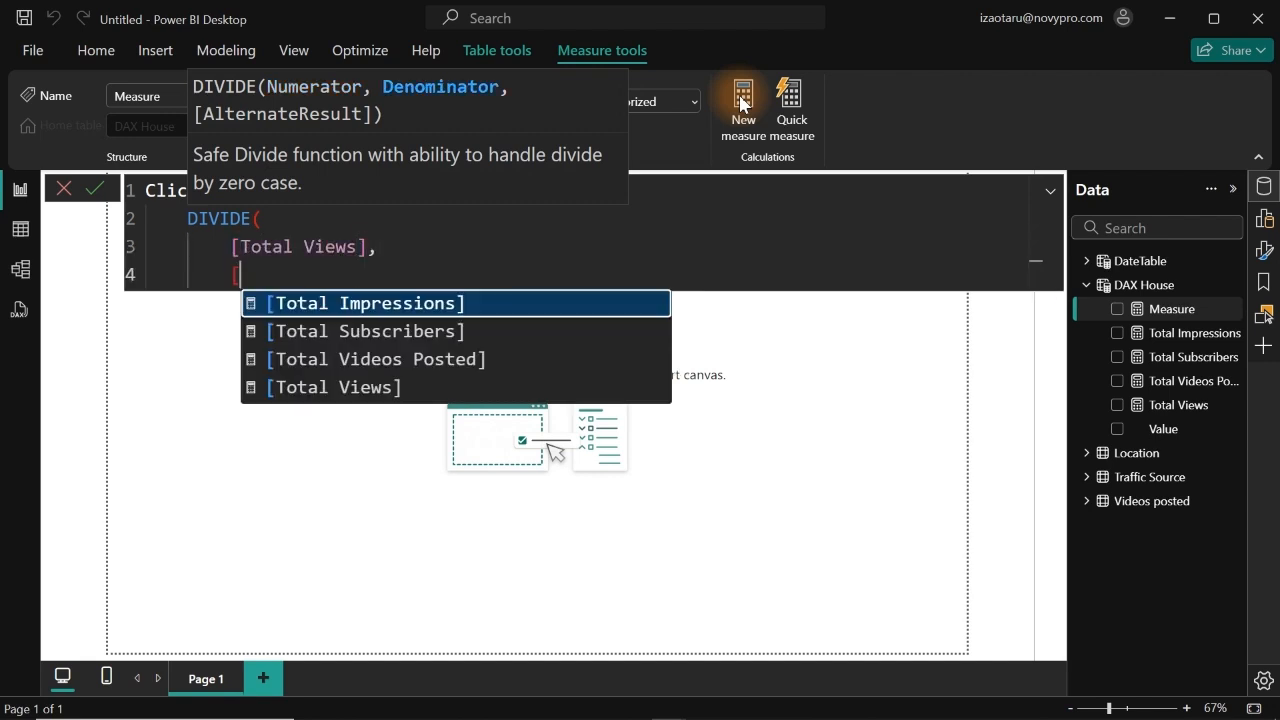
pyautogui.press('Tab')
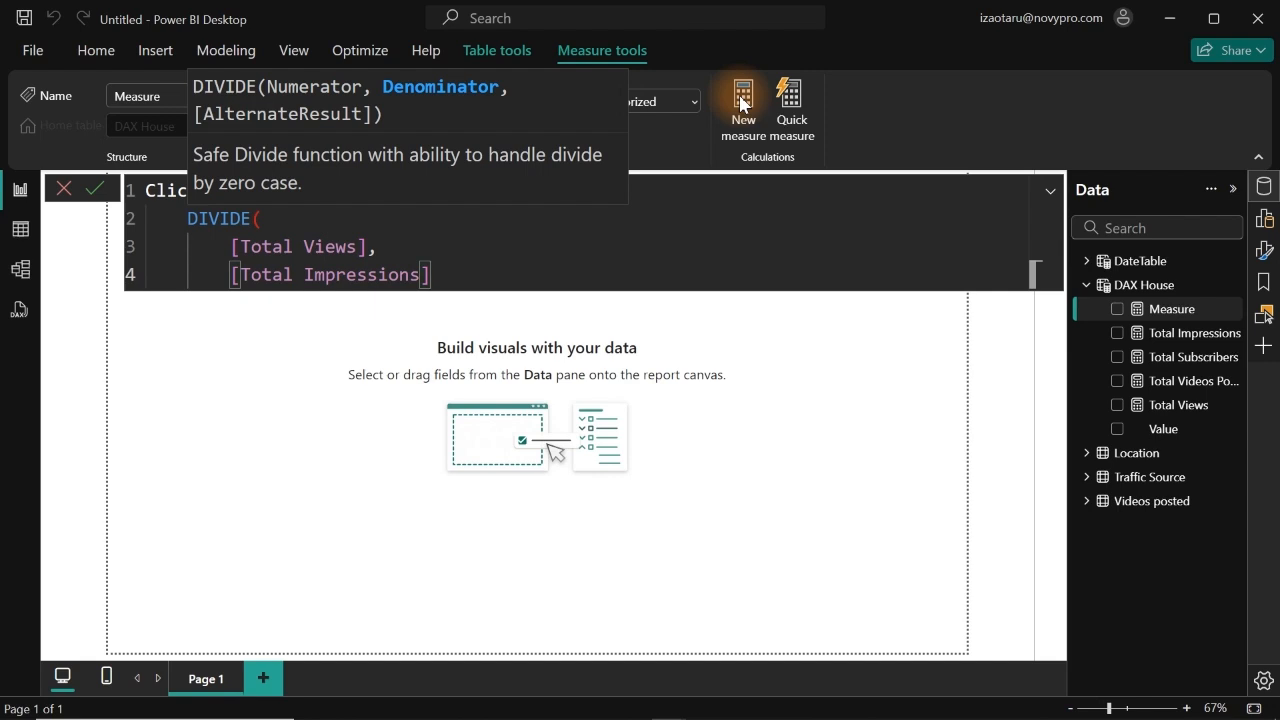
pyautogui.hotkey('shift', 'Return')
pyautogui.write(')')
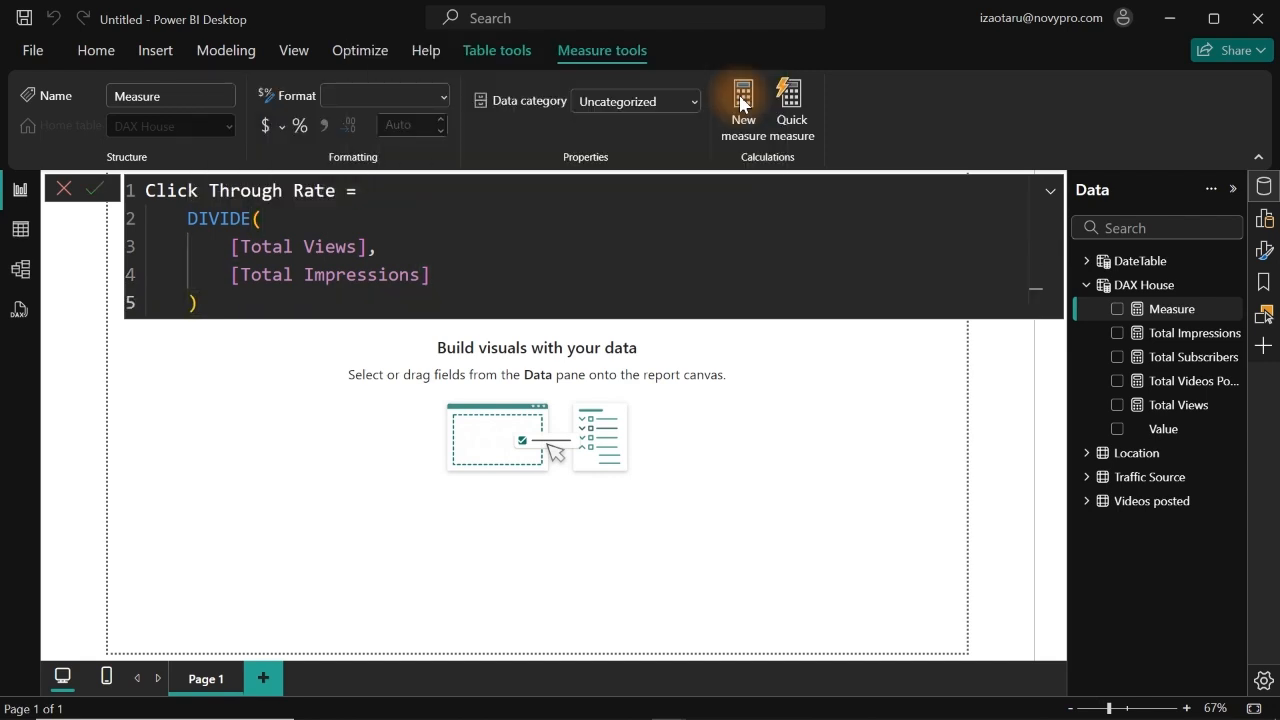
pyautogui.press('Return')
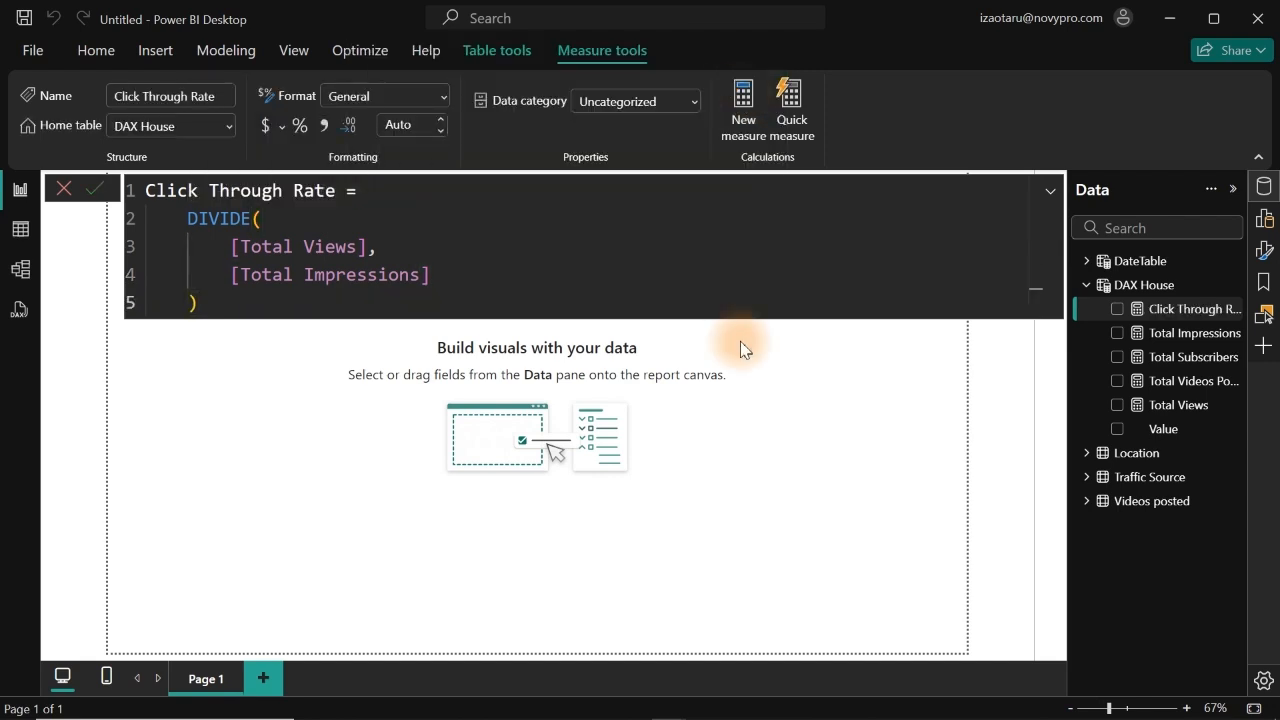
pyautogui.click(740, 341)
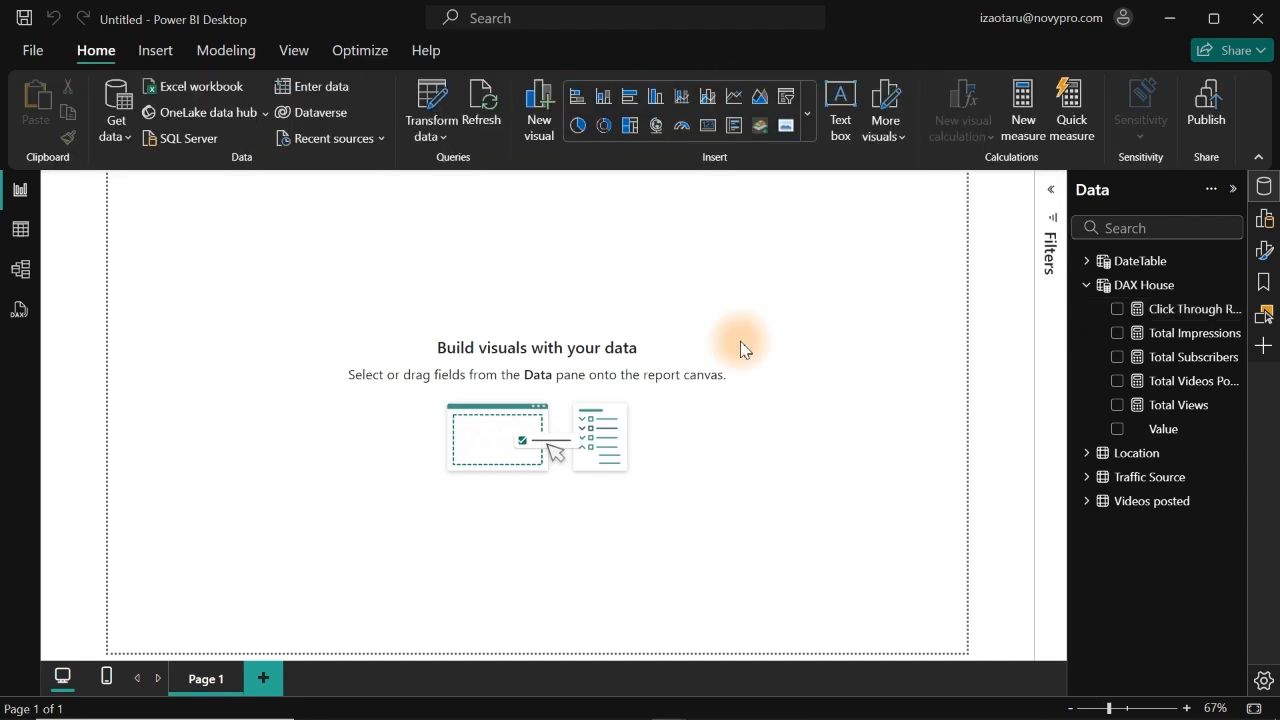
# Show Click Through Rate in a card on the upper right part of the report page and format the measure as a percentage.
pyautogui.click(1117, 309)
pyautogui.moveTo(223, 329); pyautogui.dragTo(677, 323)
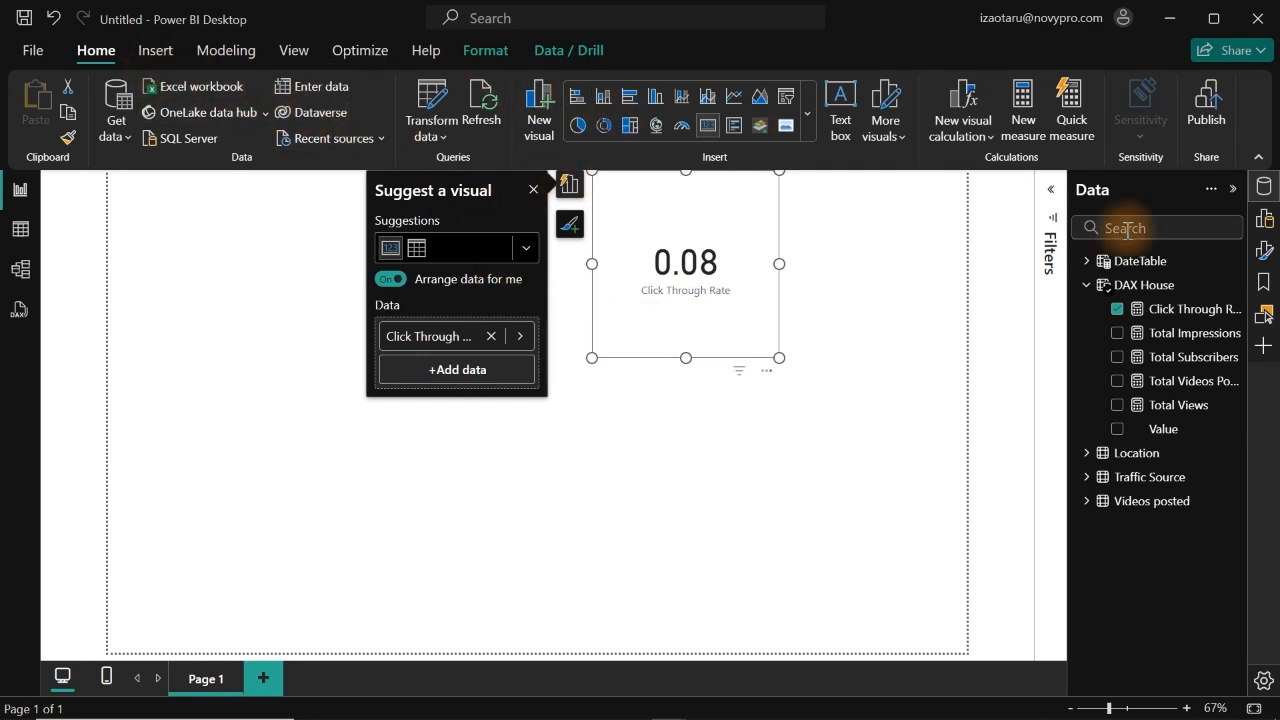
pyautogui.click(1175, 310)
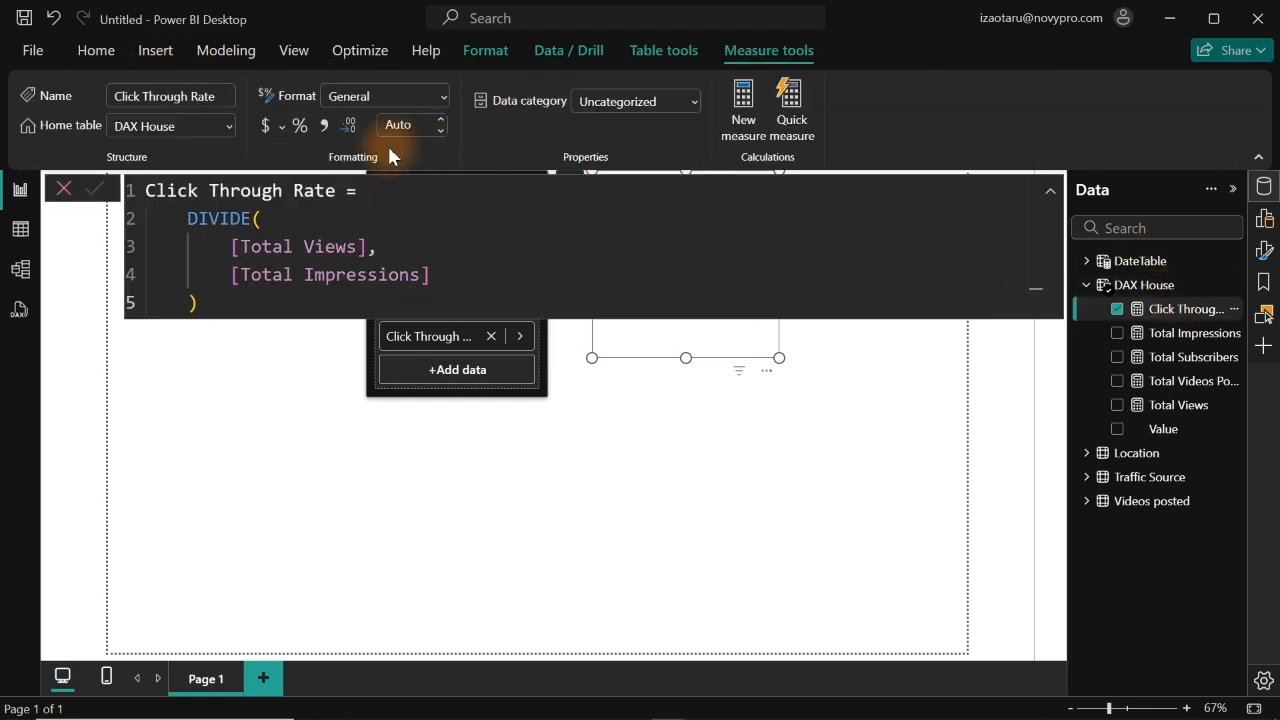
pyautogui.click(303, 131)
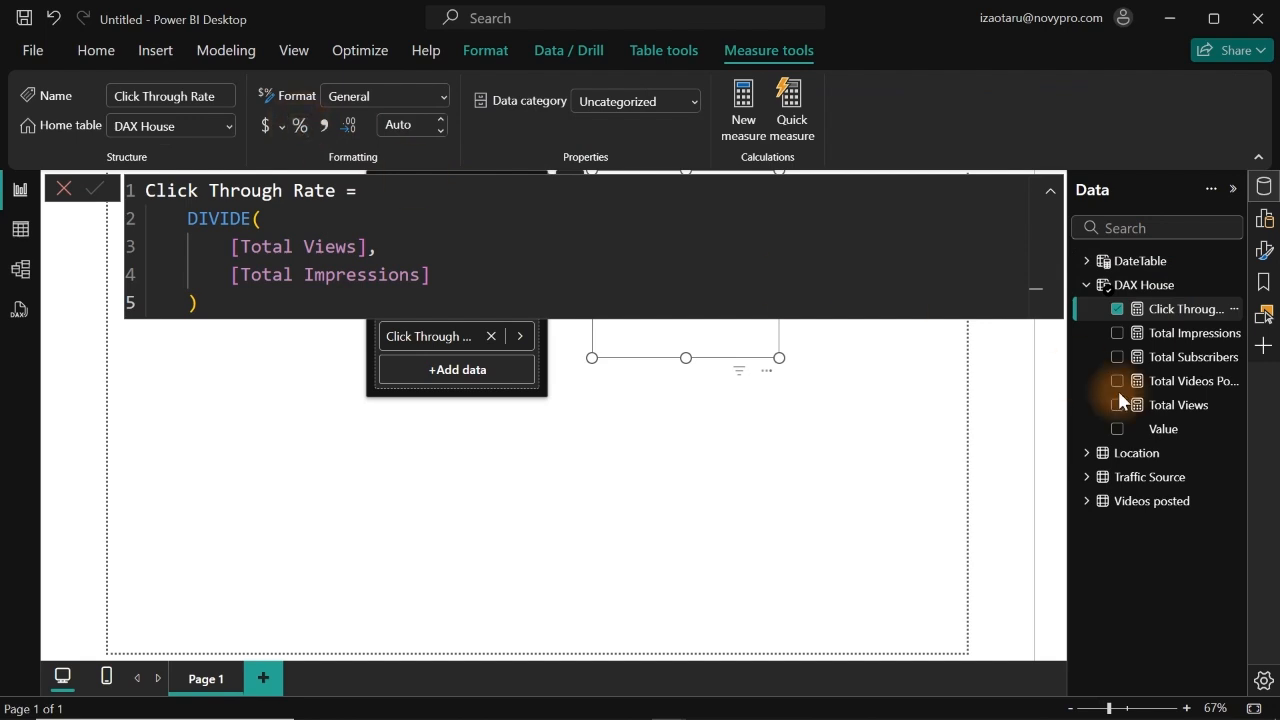
pyautogui.click(850, 440)
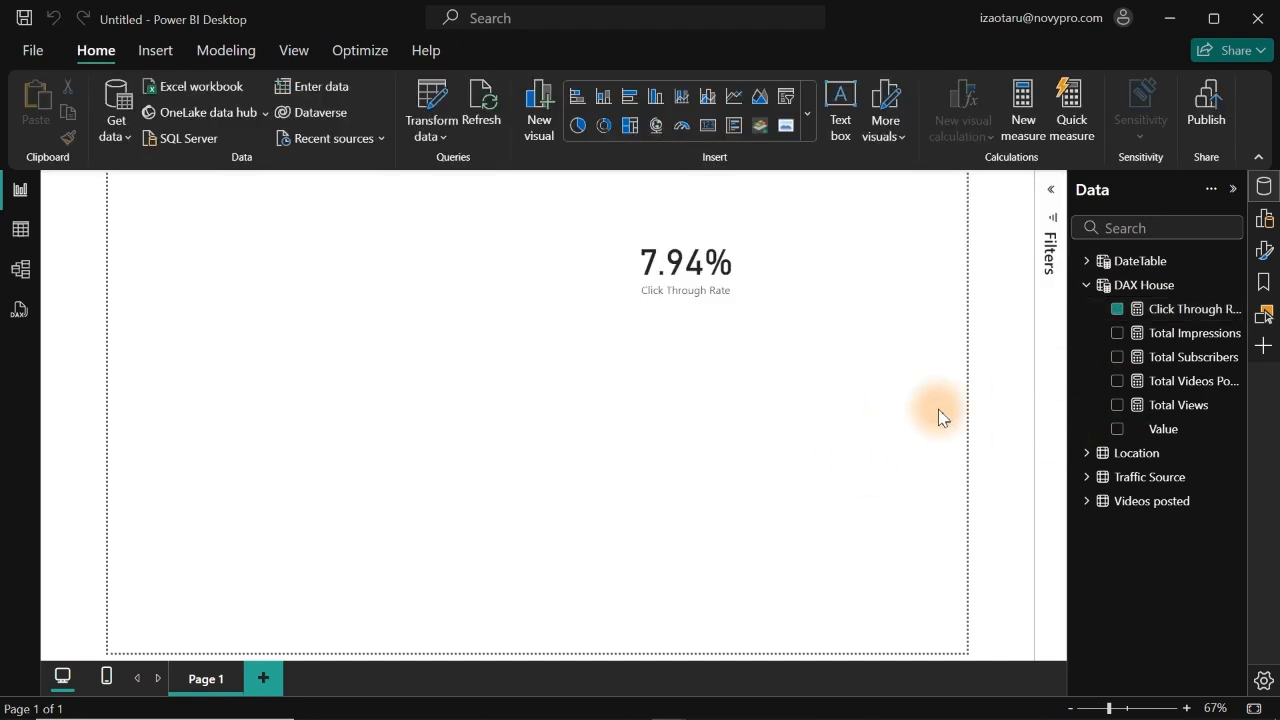
# Add a card showing Total Views and place it on the left part of the report page.
pyautogui.click(1118, 406)
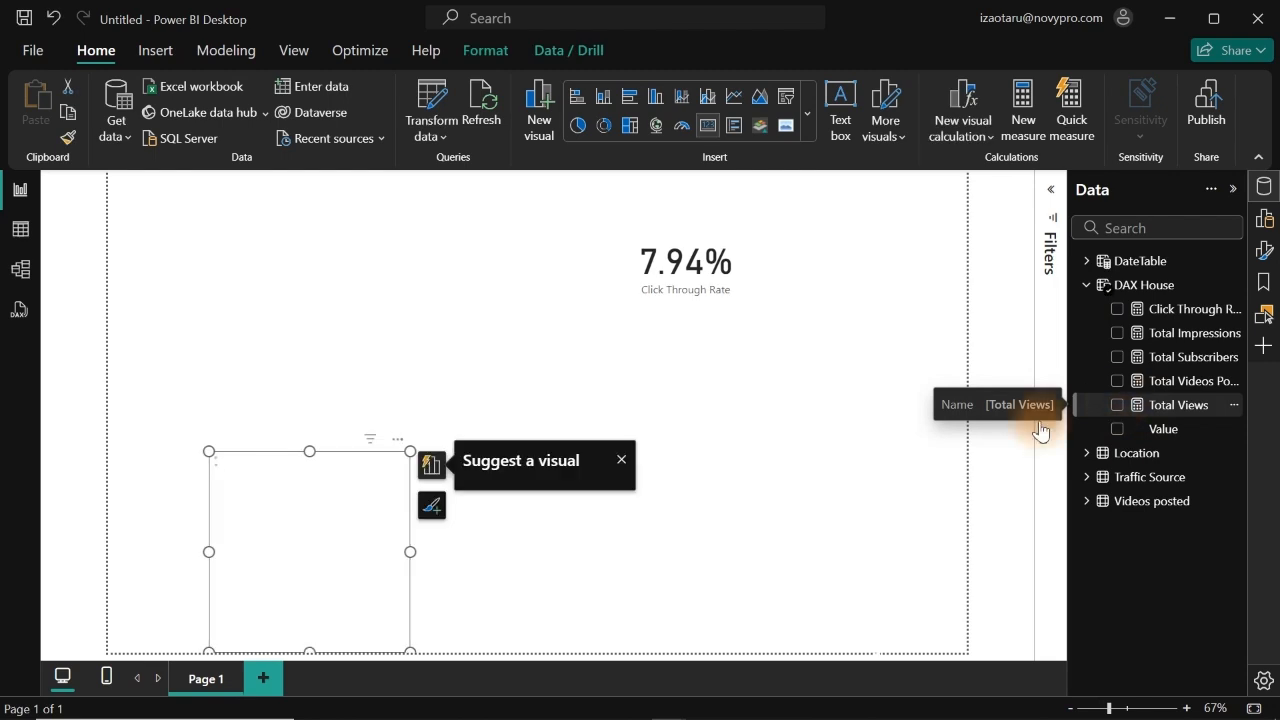
pyautogui.moveTo(281, 538); pyautogui.dragTo(247, 368)
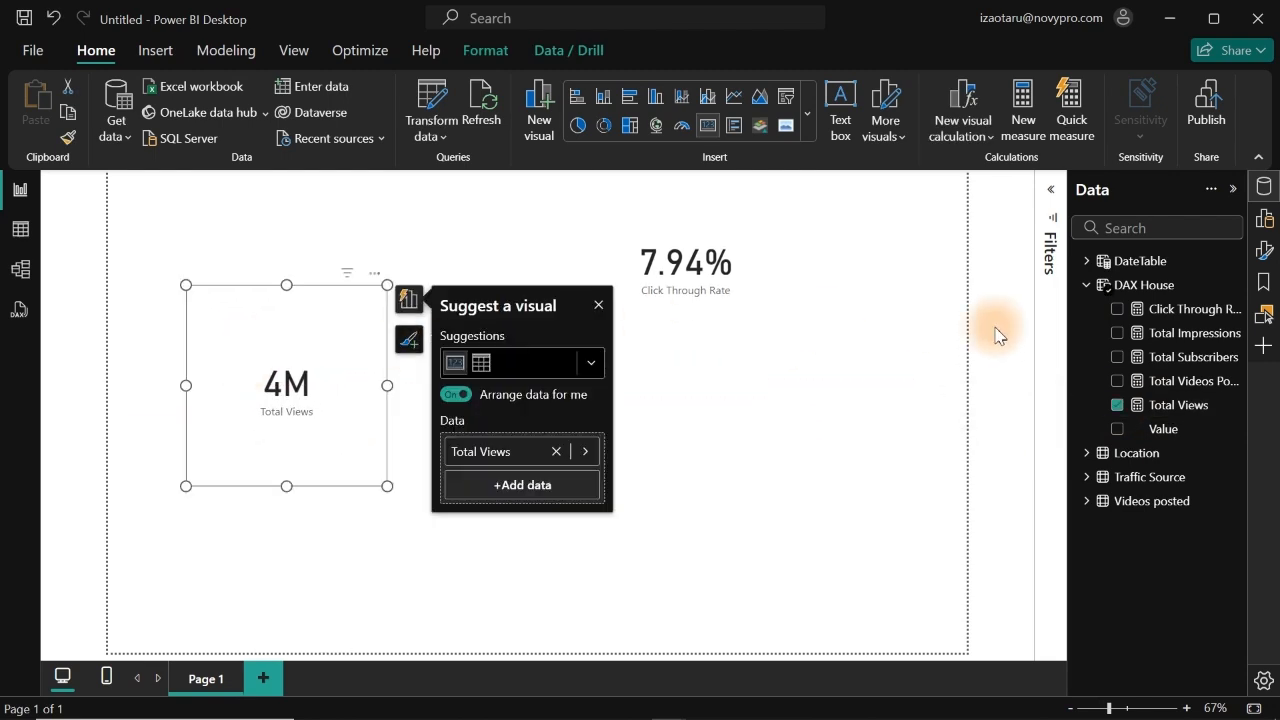
pyautogui.click(829, 394)
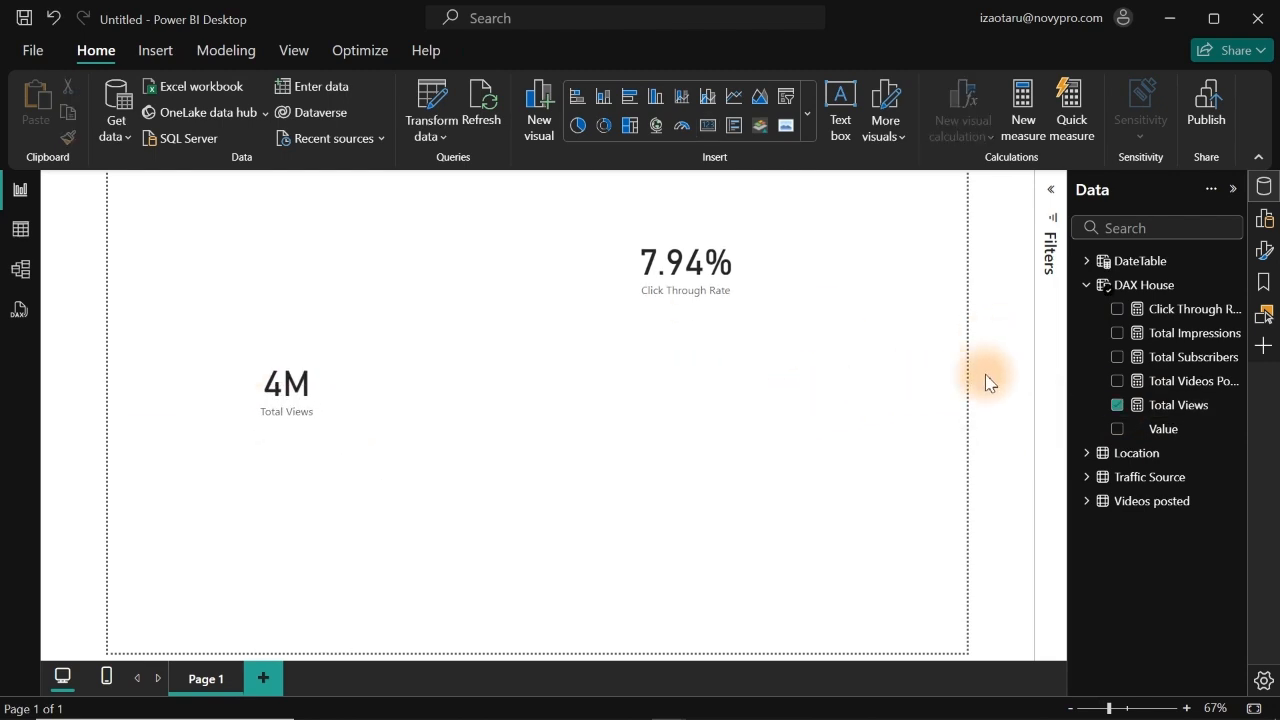
# Add a Total Impressions card and arrange the cards in a row as Total Views, Total Impressions and Click Through Rate.
pyautogui.click(1118, 333)
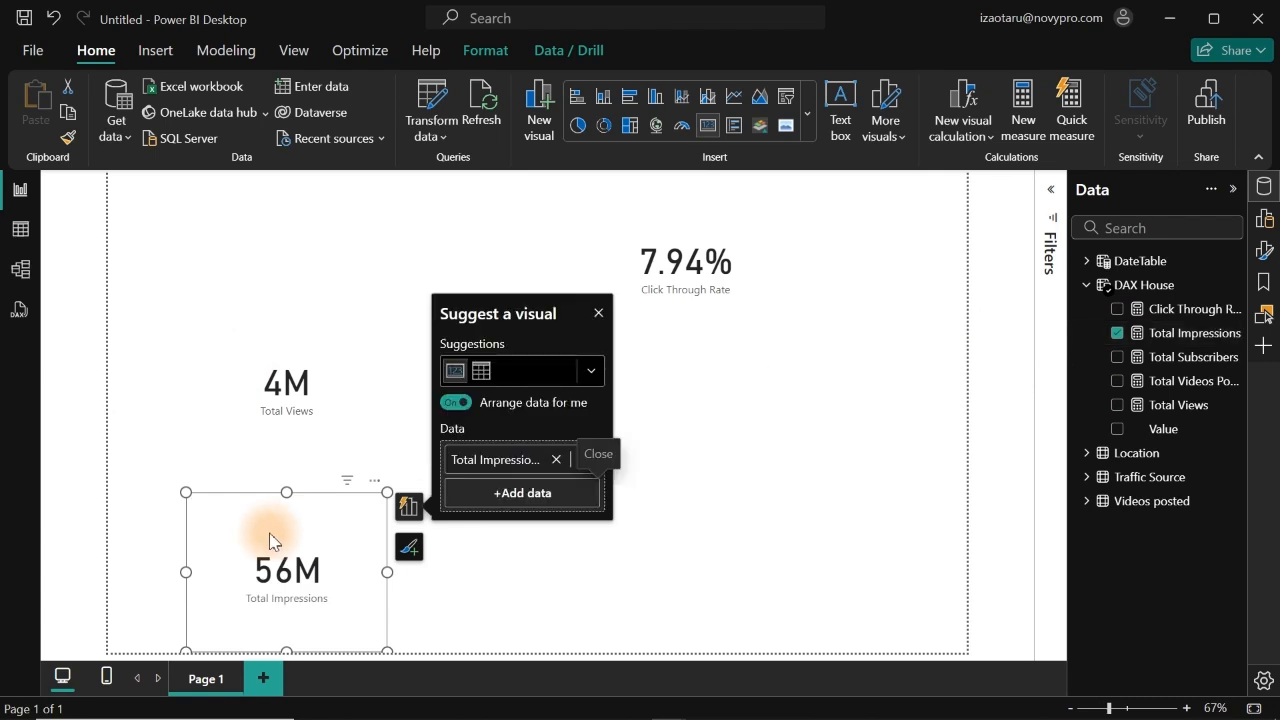
pyautogui.moveTo(268, 537); pyautogui.dragTo(524, 458)
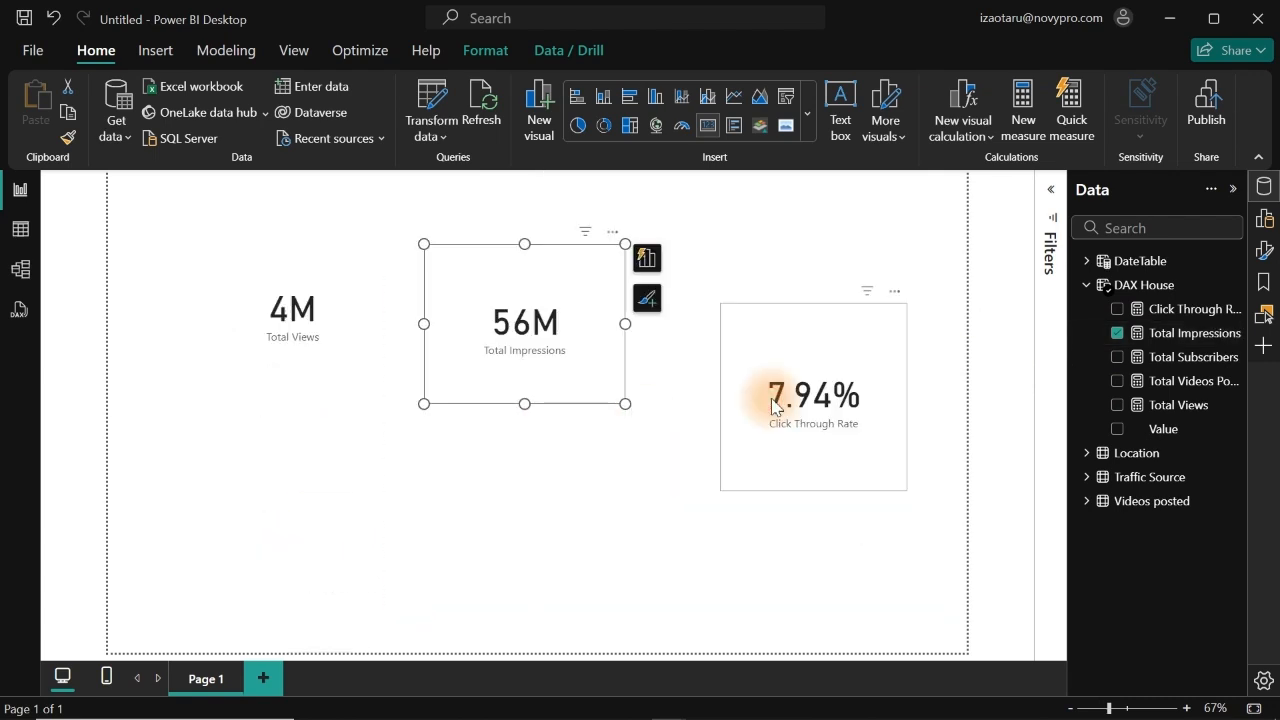
pyautogui.moveTo(768, 480); pyautogui.dragTo(800, 349)
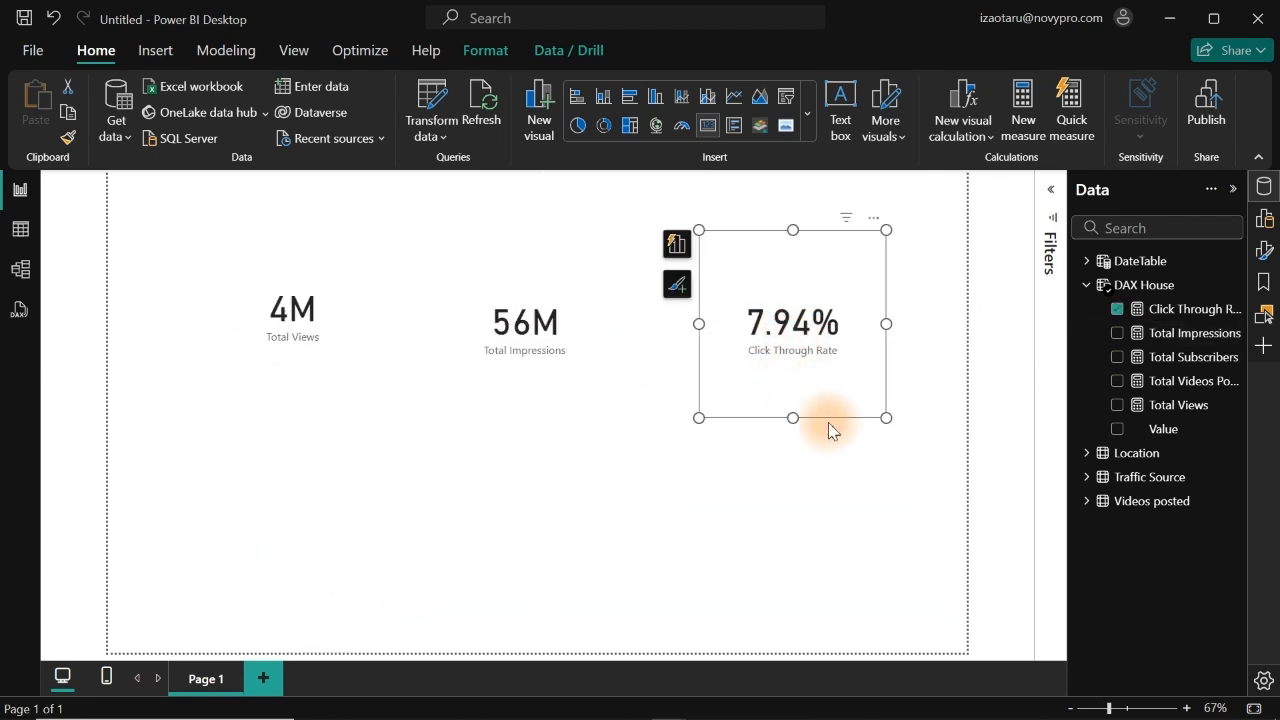
pyautogui.click(842, 450)
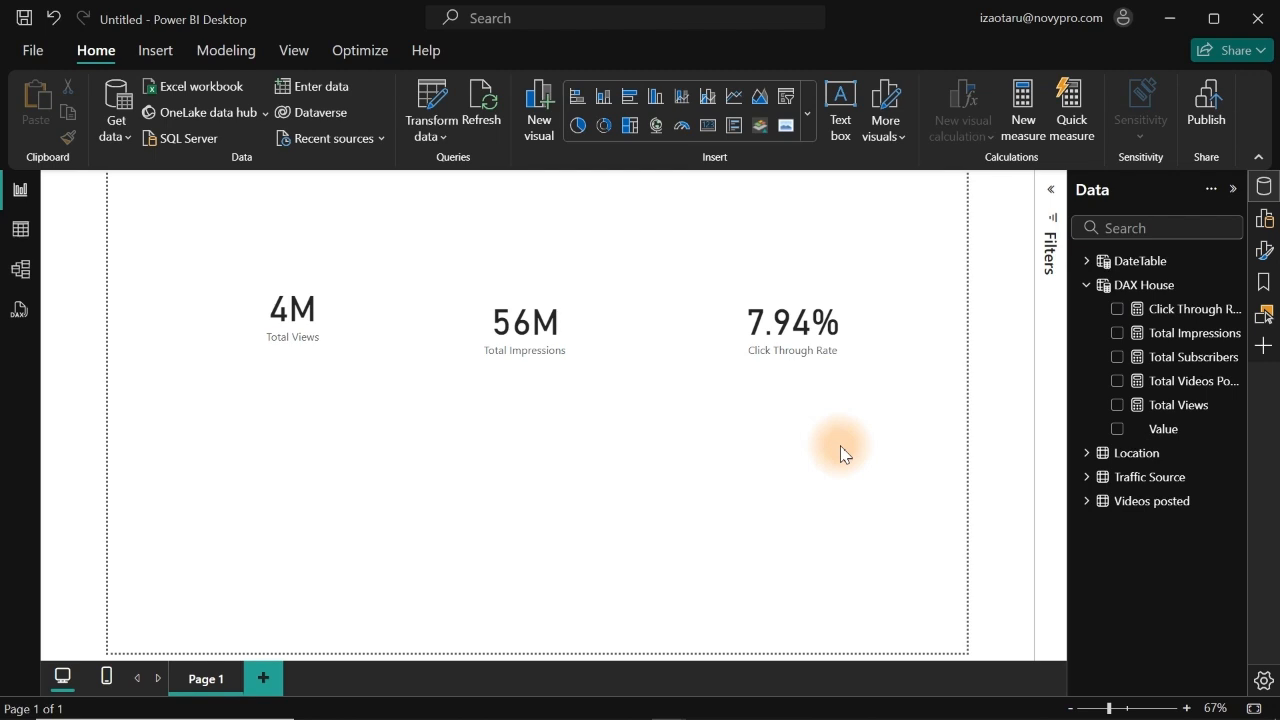
pyautogui.click(334, 344)
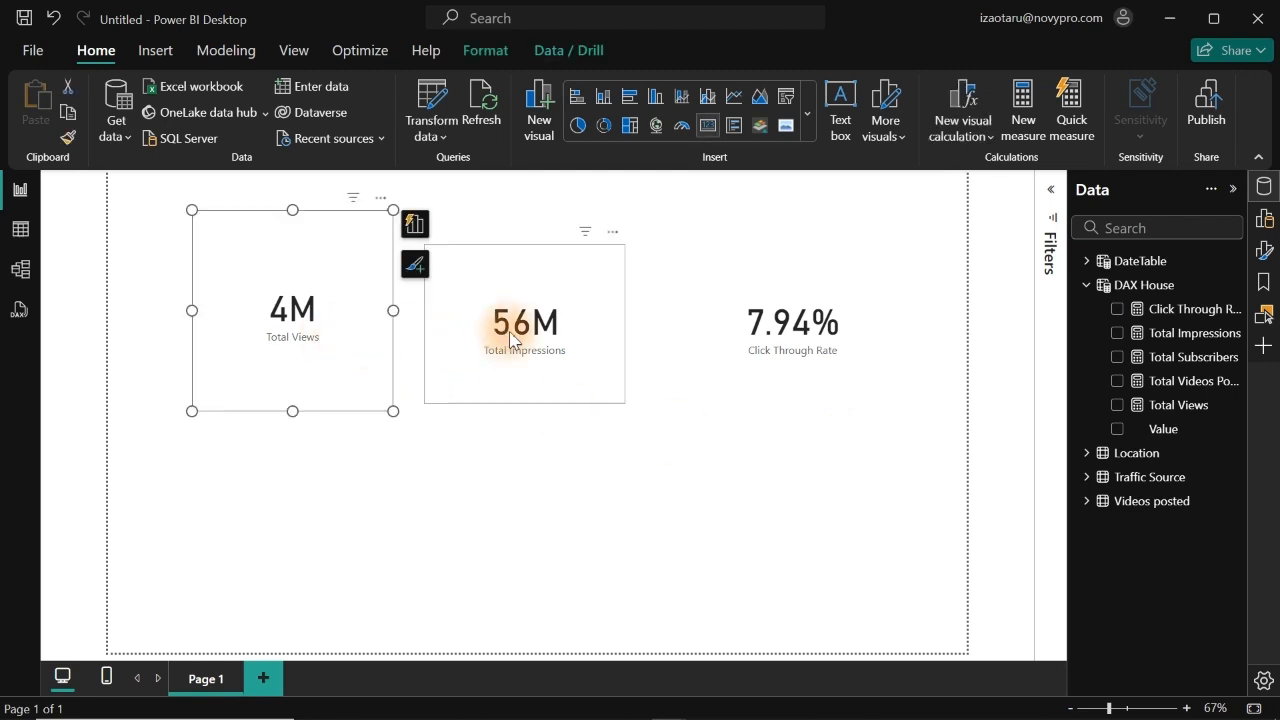
pyautogui.click(619, 330)
pyautogui.click(736, 327)
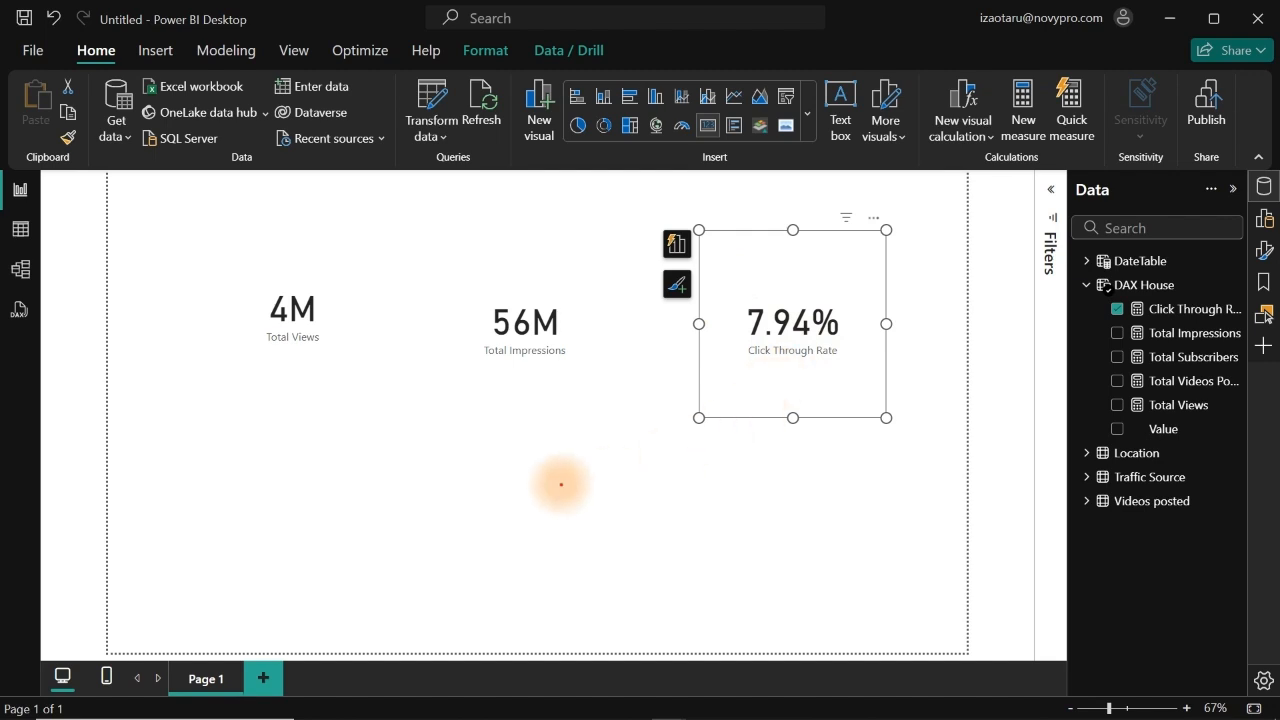
pyautogui.moveTo(450, 510); pyautogui.dragTo(546, 531)
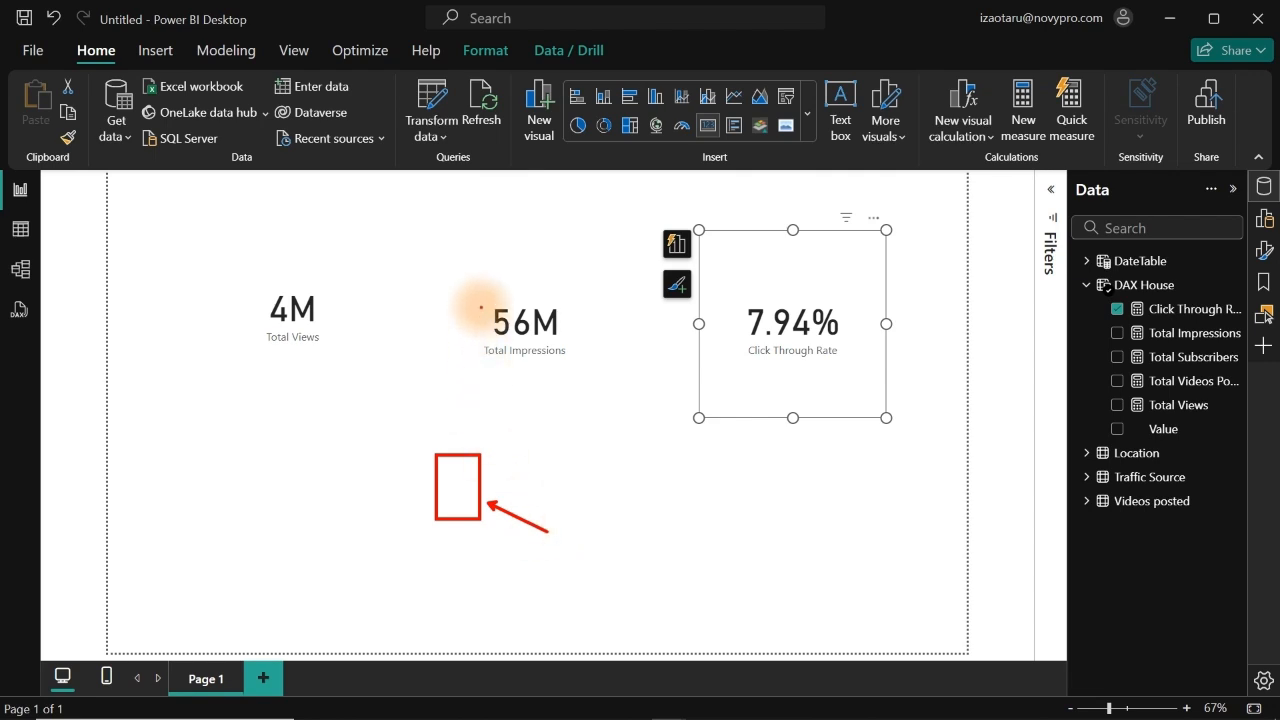
pyautogui.moveTo(460, 294); pyautogui.dragTo(590, 371)
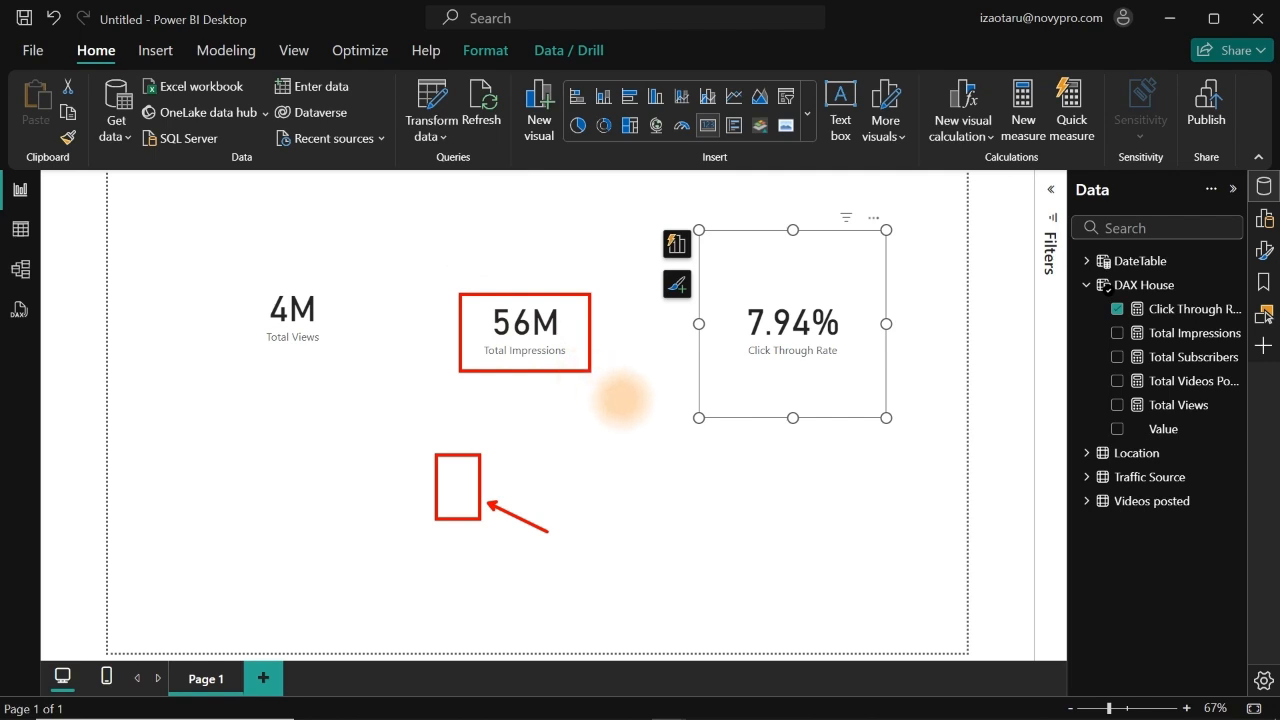
pyautogui.moveTo(713, 403)
pyautogui.mouseDown()
pyautogui.moveTo(674, 423)
pyautogui.moveTo(662, 472)
pyautogui.mouseUp()
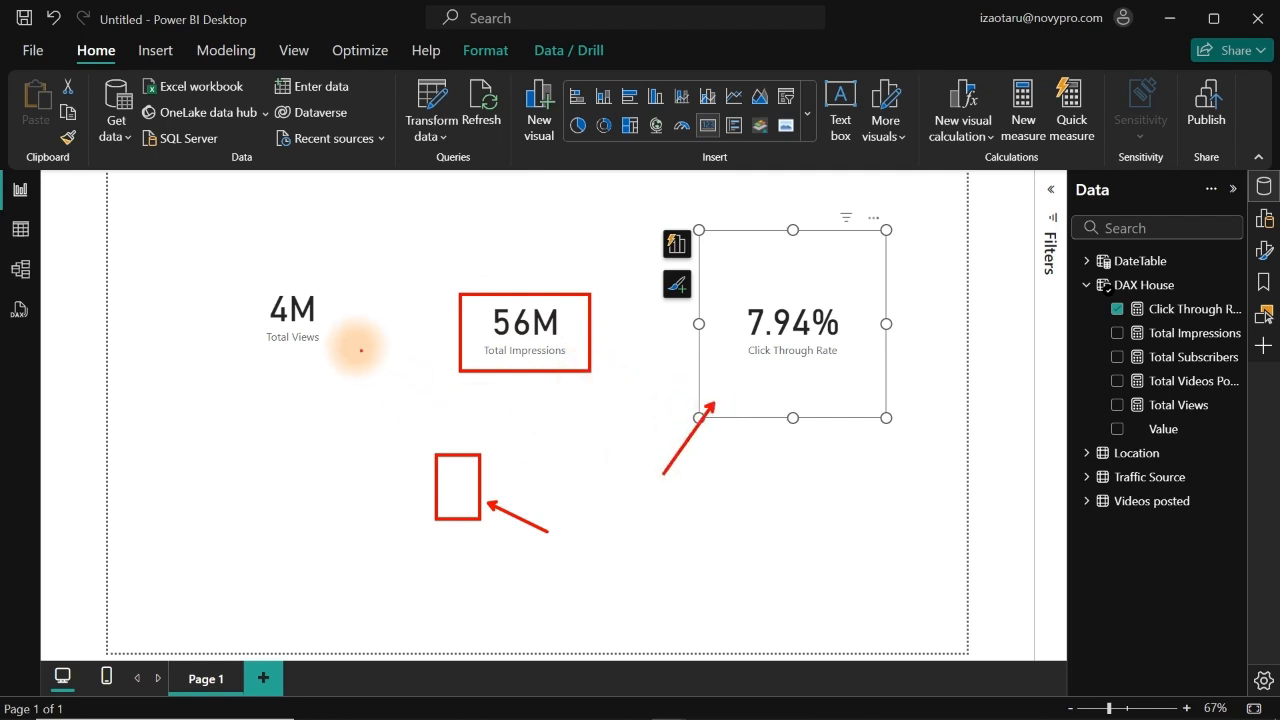
pyautogui.moveTo(306, 348); pyautogui.dragTo(306, 430)
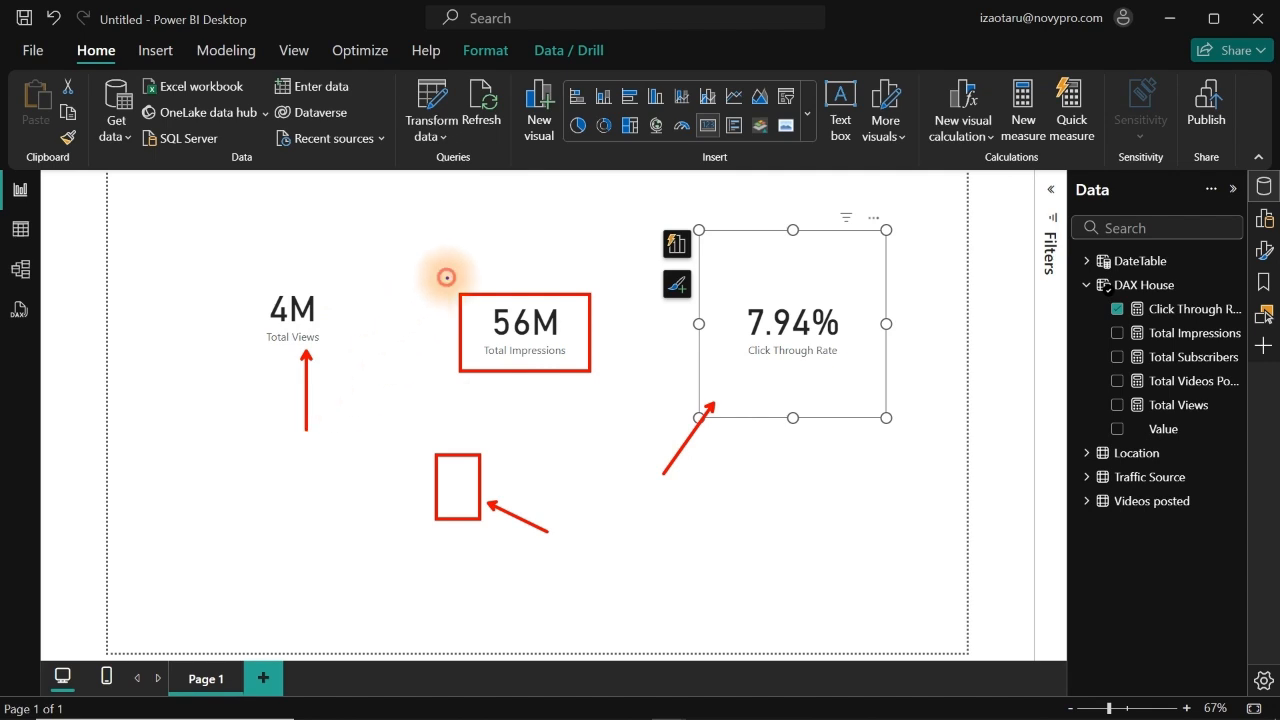
pyautogui.moveTo(446, 277)
pyautogui.mouseDown()
pyautogui.moveTo(590, 343)
pyautogui.moveTo(605, 379)
pyautogui.mouseUp()
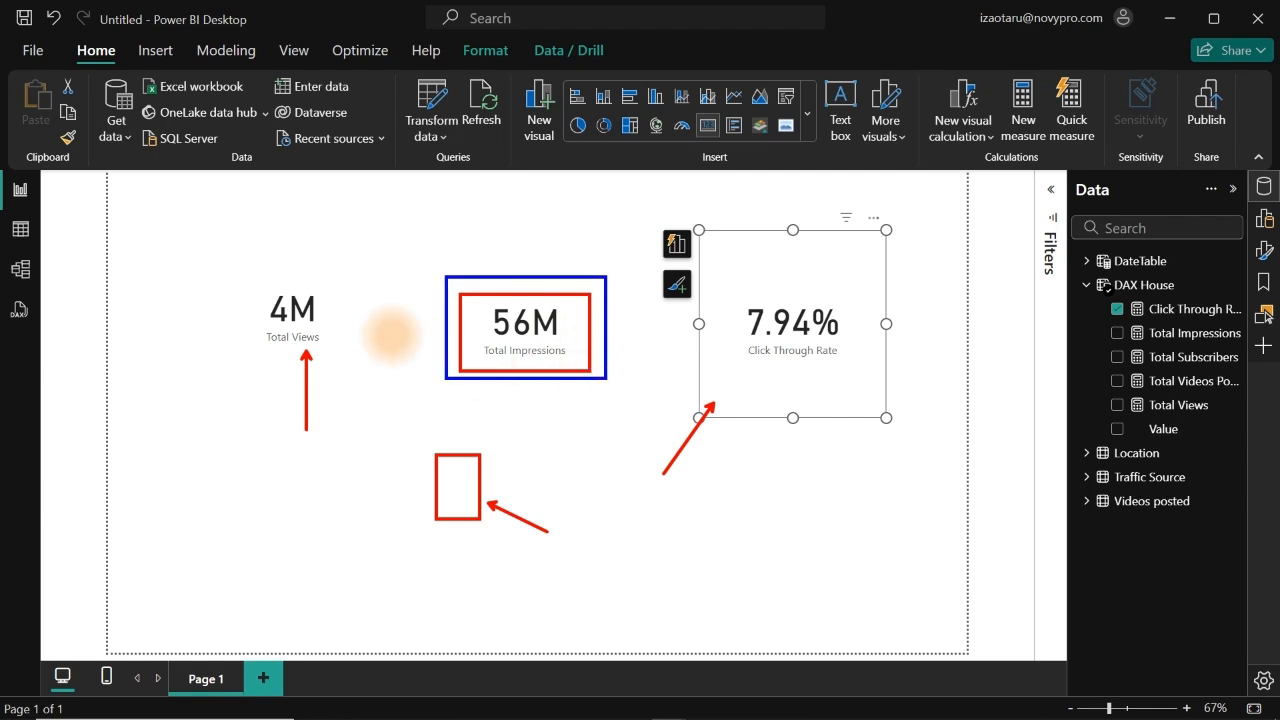
pyautogui.moveTo(214, 266); pyautogui.dragTo(356, 364)
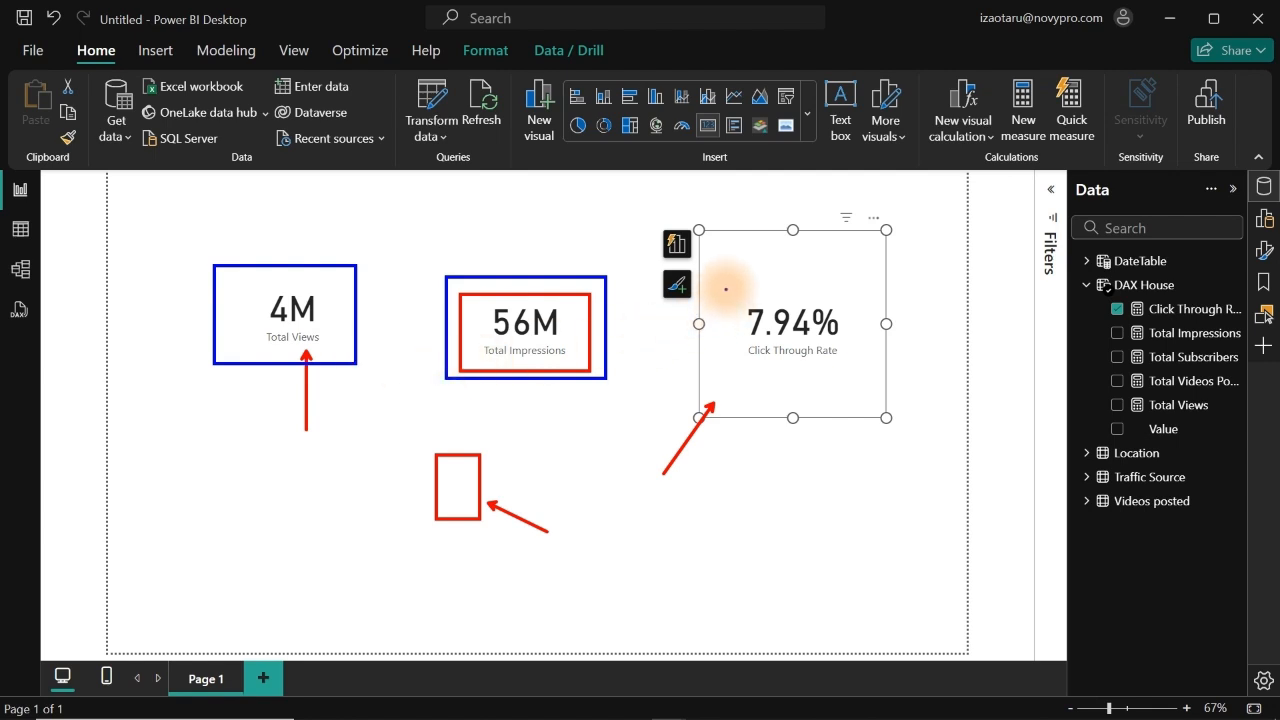
pyautogui.moveTo(726, 289)
pyautogui.mouseDown()
pyautogui.moveTo(851, 337)
pyautogui.moveTo(861, 367)
pyautogui.mouseUp()
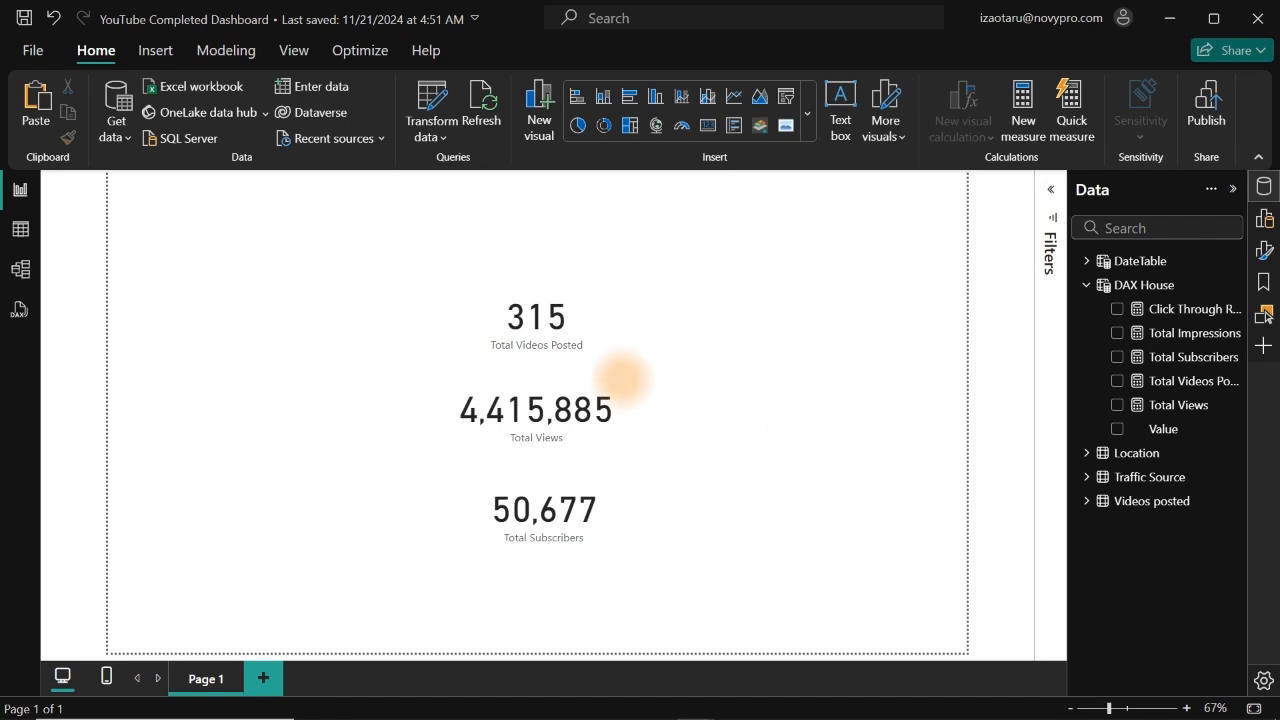
pyautogui.moveTo(605, 334); pyautogui.dragTo(714, 315)
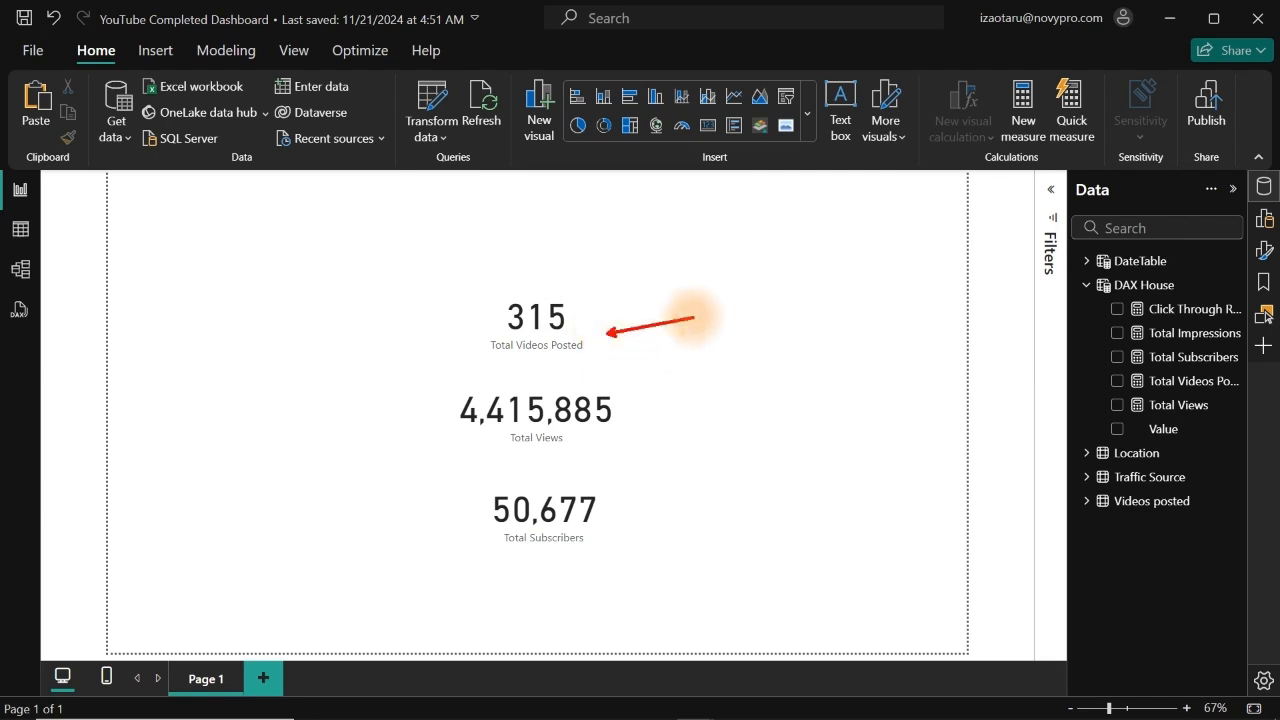
pyautogui.moveTo(675, 389); pyautogui.dragTo(792, 372)
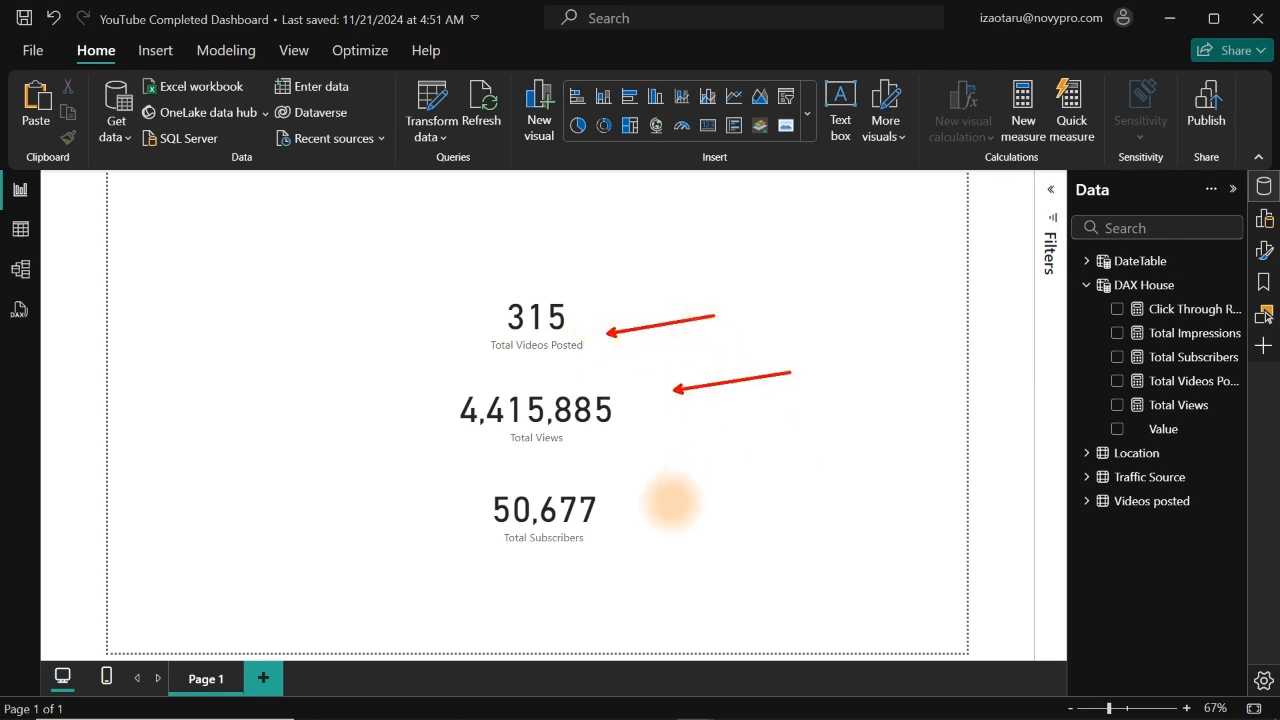
pyautogui.moveTo(628, 532); pyautogui.dragTo(736, 511)
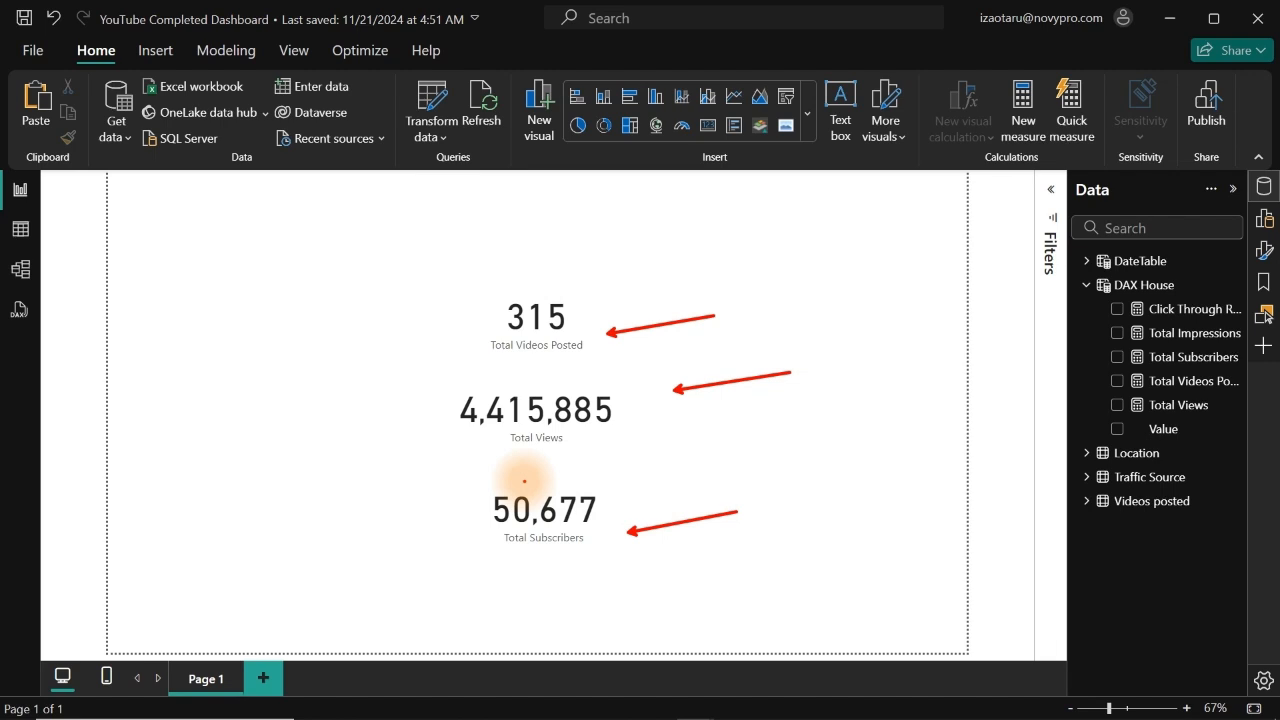
pyautogui.press('Escape')
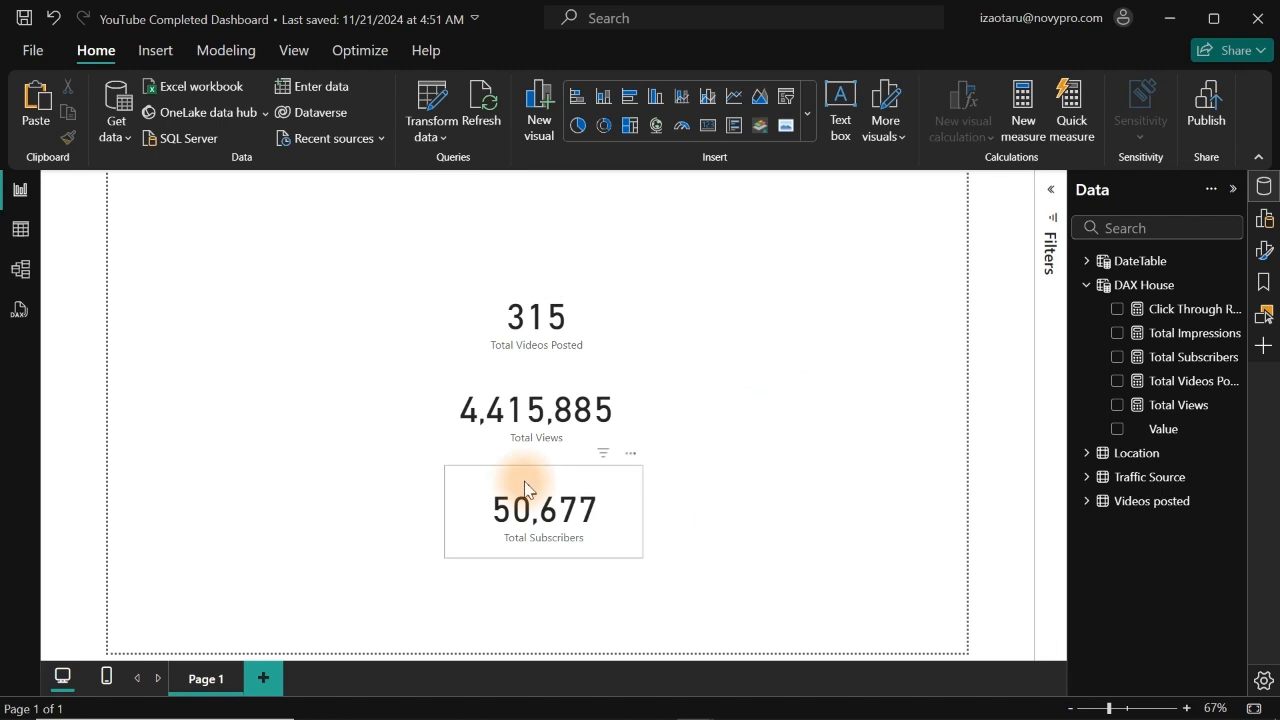
# Switch to OneNote and sketch a card outline by hand containing the number 315, with a dividing line beneath it.
pyautogui.moveTo(630, 717)
pyautogui.click(768, 706)
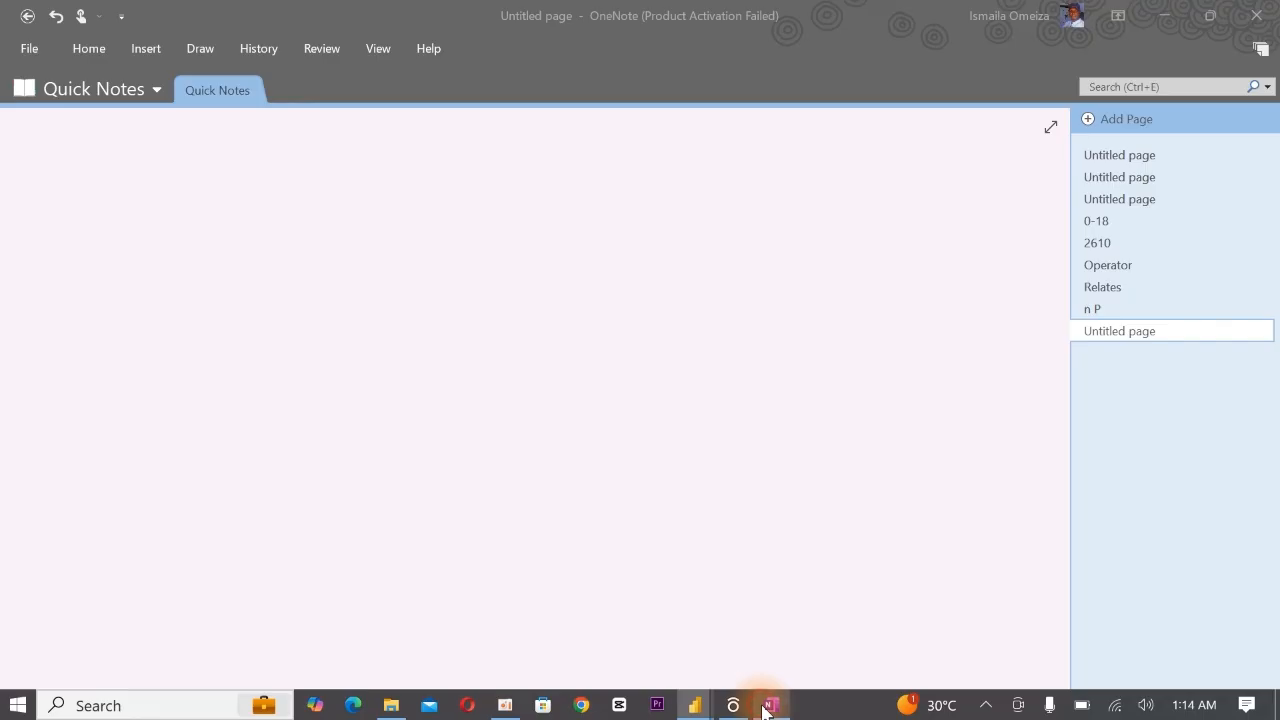
pyautogui.hotkey('ctrl', '2')
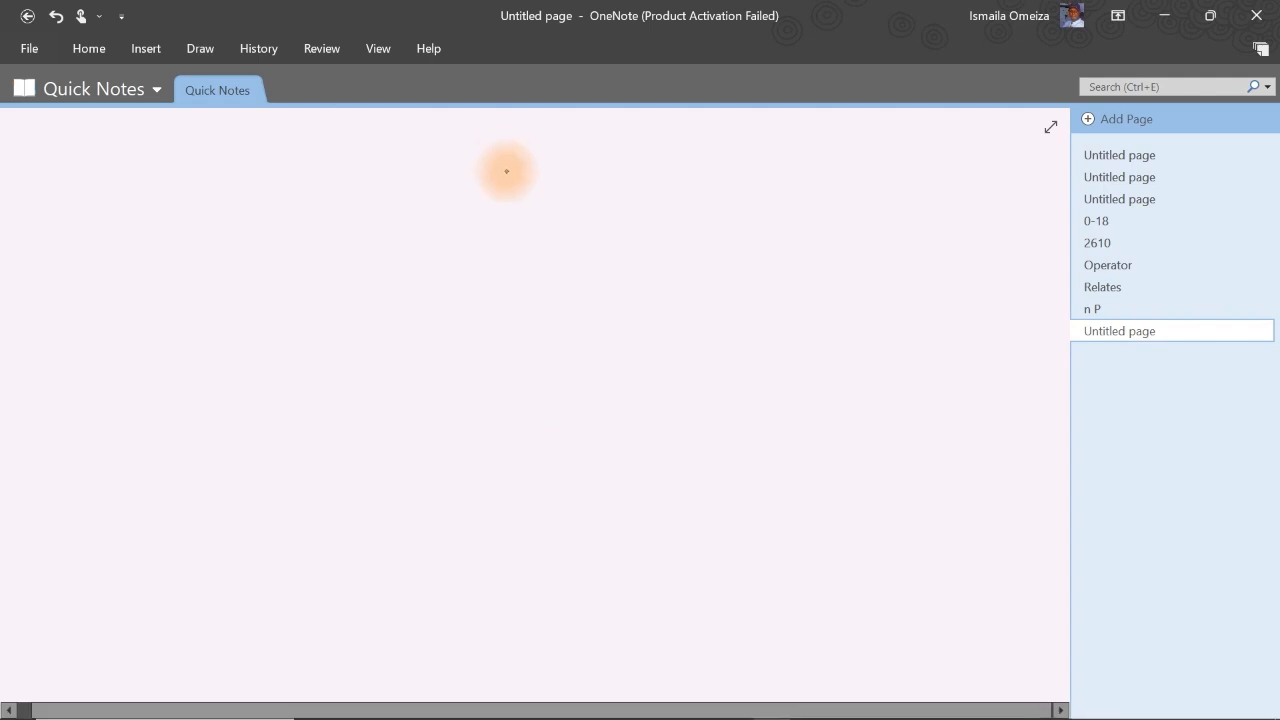
pyautogui.moveTo(290, 242)
pyautogui.mouseDown()
pyautogui.moveTo(455, 262)
pyautogui.moveTo(243, 420)
pyautogui.moveTo(243, 251)
pyautogui.moveTo(300, 242)
pyautogui.moveTo(306, 294)
pyautogui.moveTo(318, 290)
pyautogui.mouseUp()
pyautogui.moveTo(352, 264); pyautogui.dragTo(342, 286)
pyautogui.moveTo(350, 252); pyautogui.dragTo(372, 249)
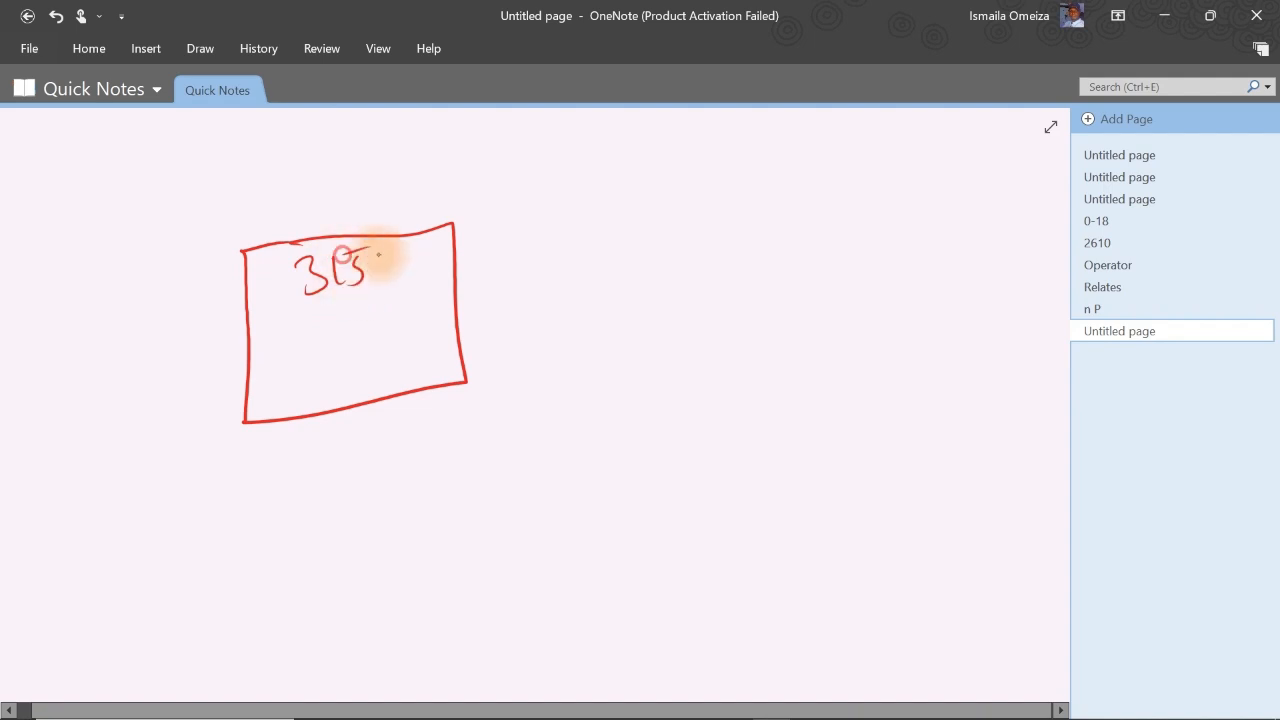
pyautogui.moveTo(234, 321); pyautogui.dragTo(460, 270)
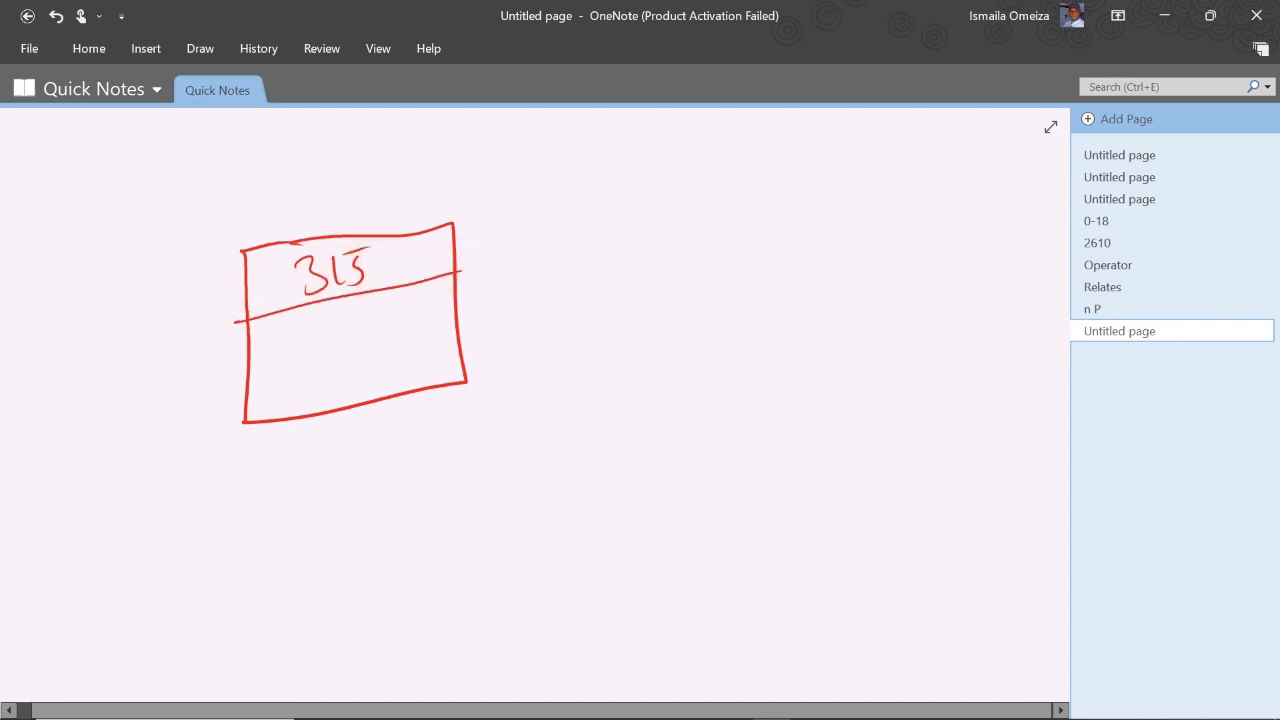
# Annotate the sketched card with "filter" and "All videos posted", adding a dashed label line and a thick second divider inside it.
pyautogui.moveTo(437, 244)
pyautogui.mouseDown()
pyautogui.moveTo(510, 194)
pyautogui.moveTo(580, 183)
pyautogui.moveTo(630, 150)
pyautogui.mouseUp()
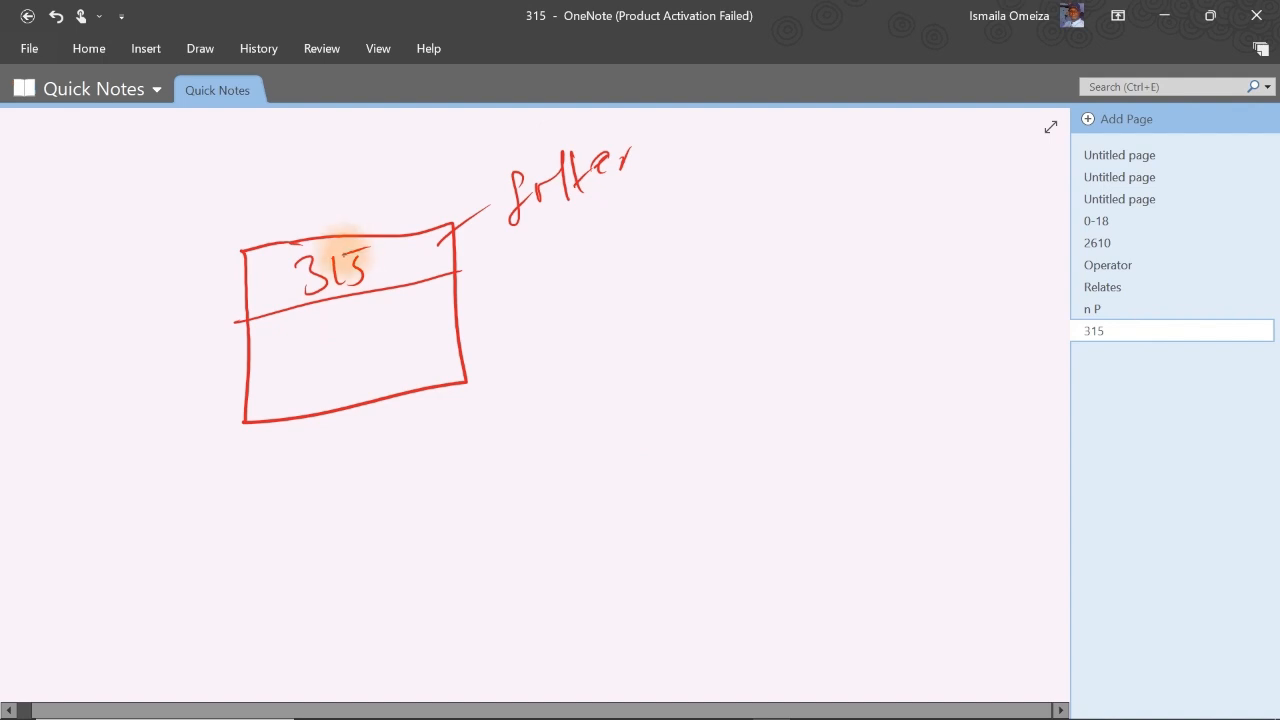
pyautogui.moveTo(250, 348); pyautogui.dragTo(412, 314)
pyautogui.moveTo(308, 338)
pyautogui.mouseDown()
pyautogui.moveTo(423, 300)
pyautogui.moveTo(255, 356)
pyautogui.mouseUp()
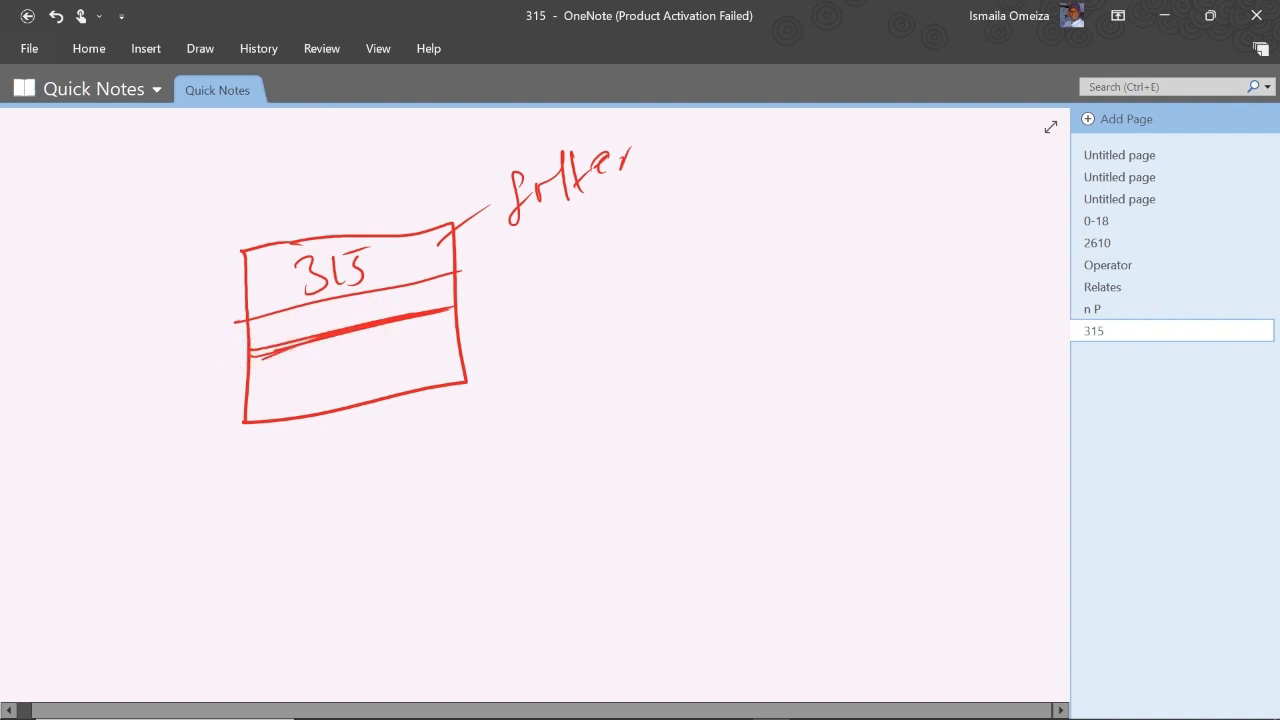
pyautogui.moveTo(265, 337); pyautogui.dragTo(331, 326)
pyautogui.moveTo(345, 321); pyautogui.dragTo(410, 302)
pyautogui.moveTo(420, 299); pyautogui.dragTo(448, 295)
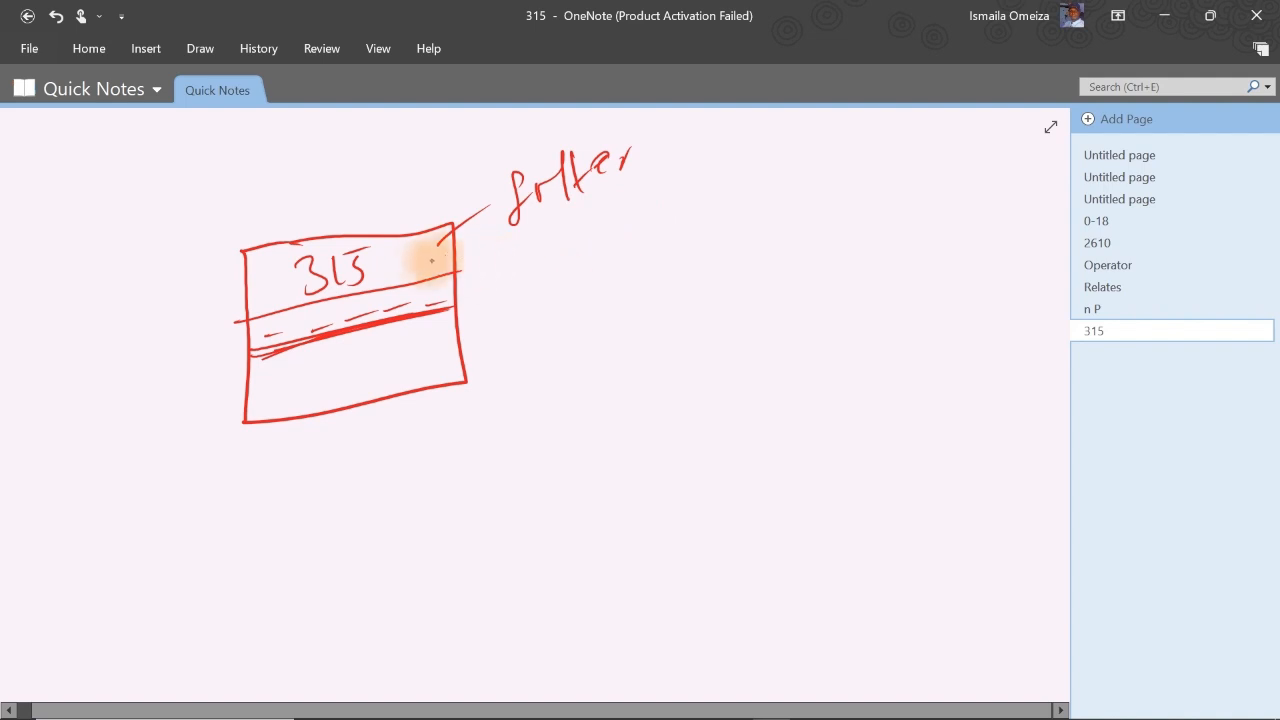
pyautogui.moveTo(494, 283)
pyautogui.mouseDown()
pyautogui.moveTo(509, 294)
pyautogui.moveTo(537, 263)
pyautogui.moveTo(598, 262)
pyautogui.moveTo(626, 223)
pyautogui.moveTo(646, 251)
pyautogui.moveTo(853, 164)
pyautogui.moveTo(859, 188)
pyautogui.mouseUp()
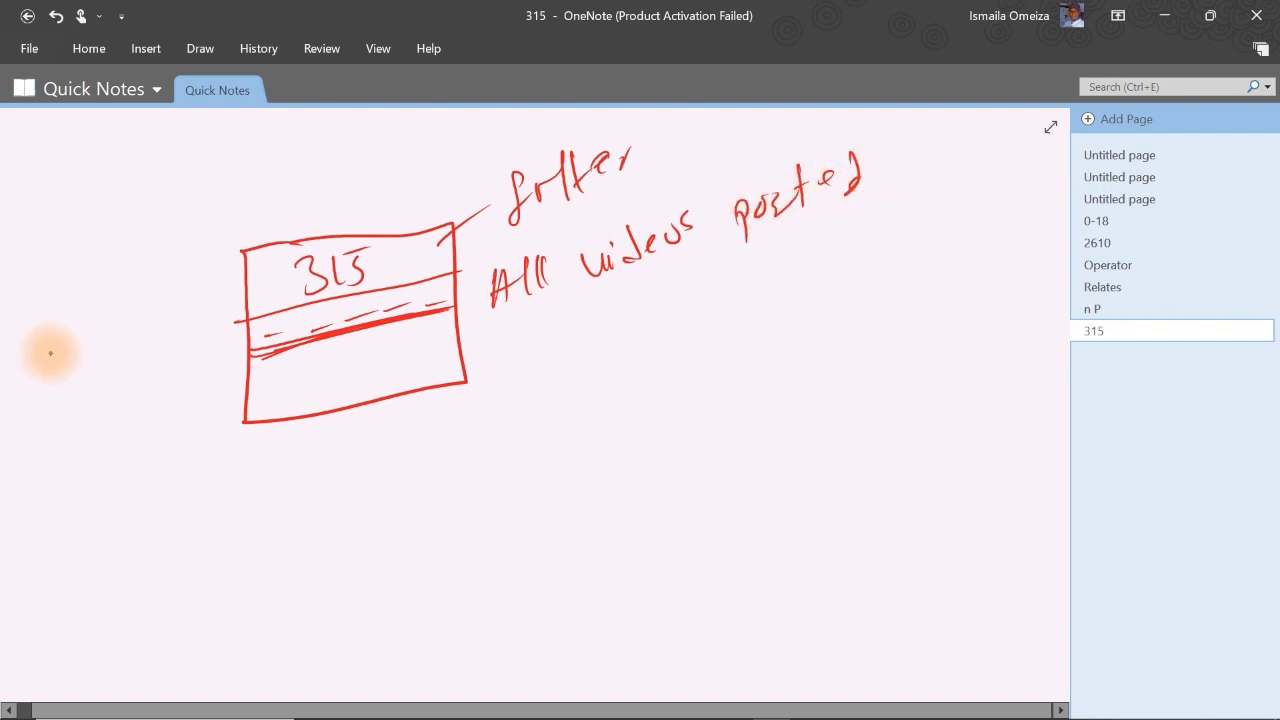
# Write 2022 beside the sketched card, circle its 315 value and note 19 above it.
pyautogui.moveTo(44, 352)
pyautogui.mouseDown()
pyautogui.moveTo(104, 330)
pyautogui.moveTo(134, 342)
pyautogui.moveTo(163, 300)
pyautogui.moveTo(168, 314)
pyautogui.mouseUp()
pyautogui.moveTo(338, 243)
pyautogui.mouseDown()
pyautogui.moveTo(300, 300)
pyautogui.moveTo(320, 225)
pyautogui.mouseUp()
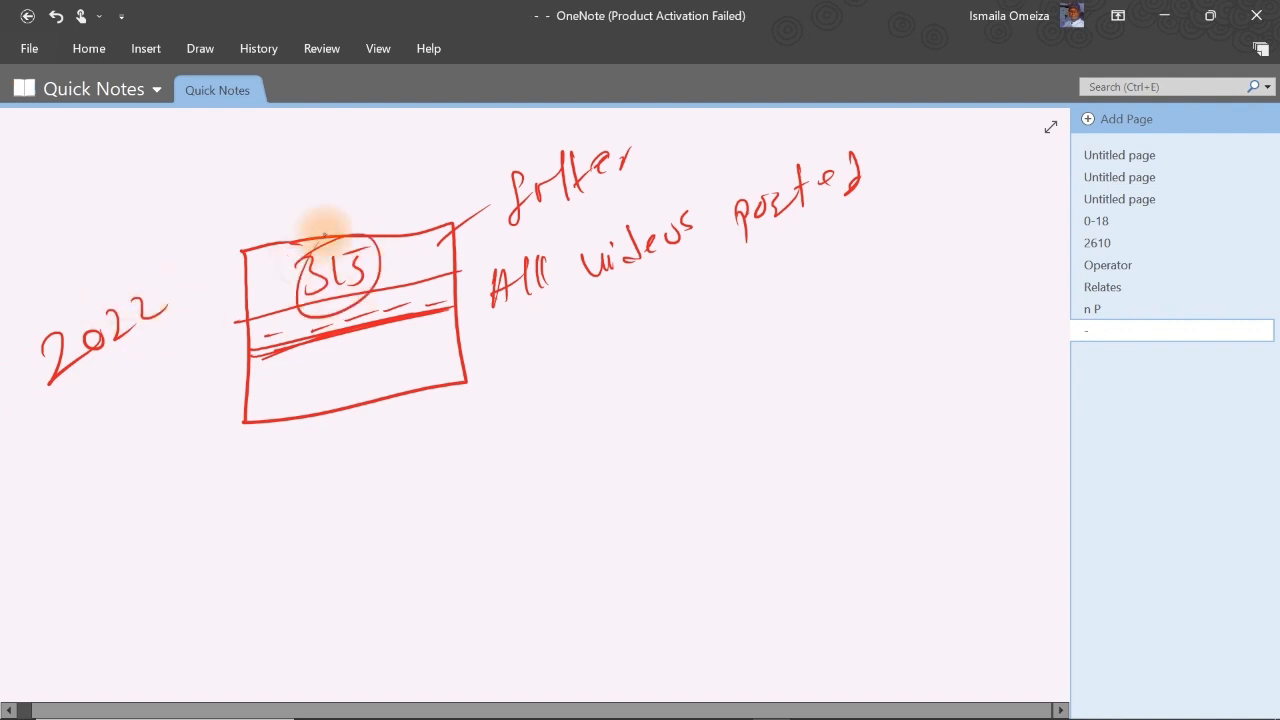
pyautogui.moveTo(391, 262)
pyautogui.mouseDown()
pyautogui.moveTo(398, 207)
pyautogui.moveTo(374, 210)
pyautogui.moveTo(392, 212)
pyautogui.mouseUp()
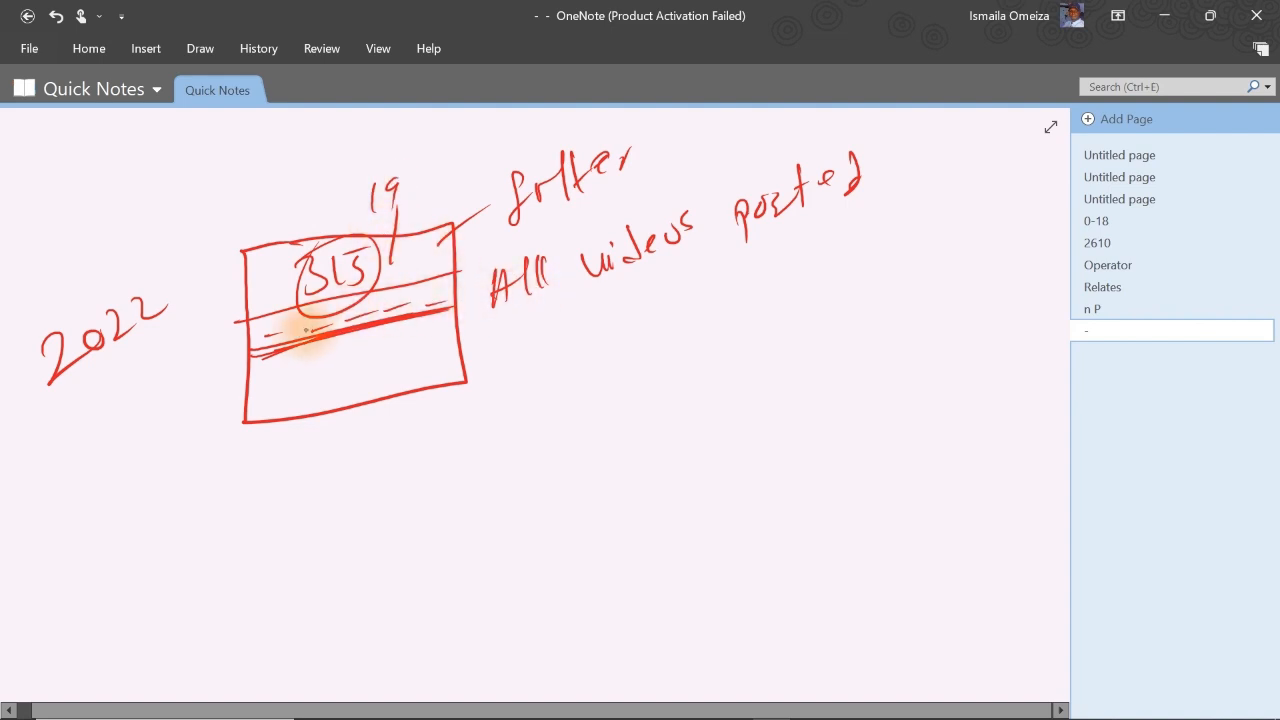
# Emphasize the dashed label line, cross out "All" and append 2022 so the handwritten label reads "videos posted 2022".
pyautogui.moveTo(270, 342); pyautogui.dragTo(340, 318)
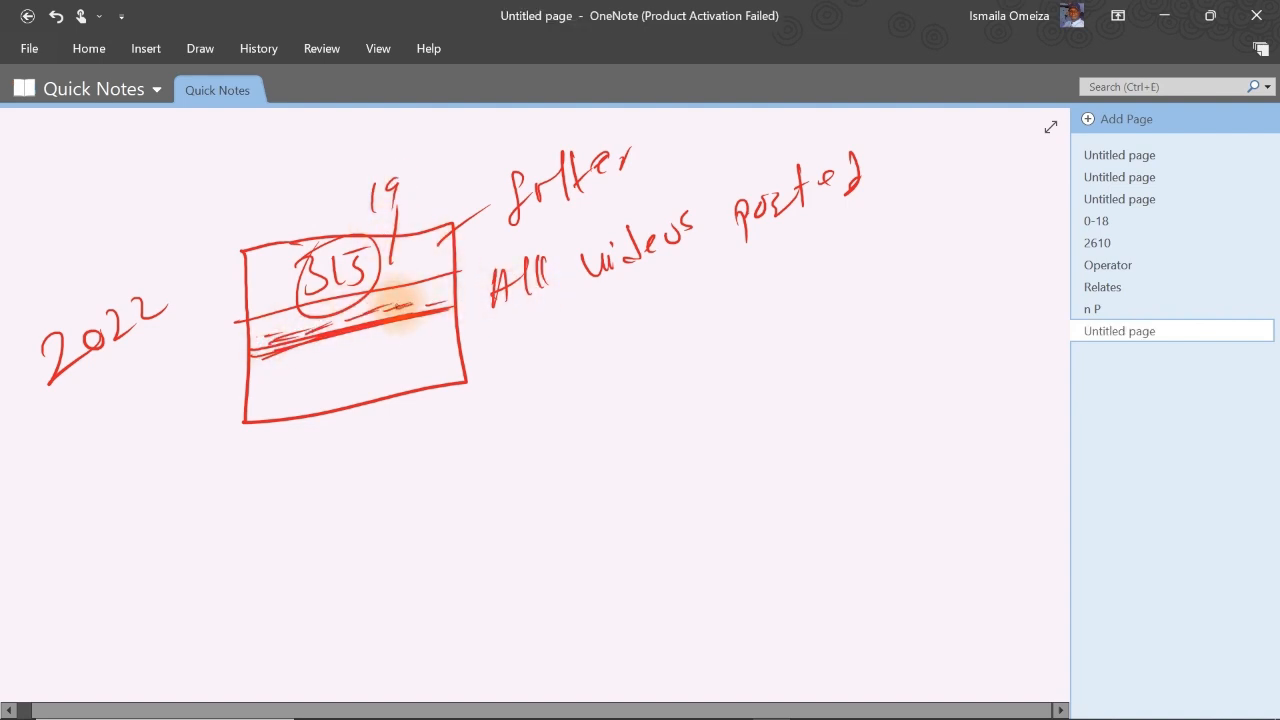
pyautogui.moveTo(498, 318); pyautogui.dragTo(558, 301)
pyautogui.moveTo(537, 251)
pyautogui.mouseDown()
pyautogui.moveTo(512, 316)
pyautogui.moveTo(556, 310)
pyautogui.mouseUp()
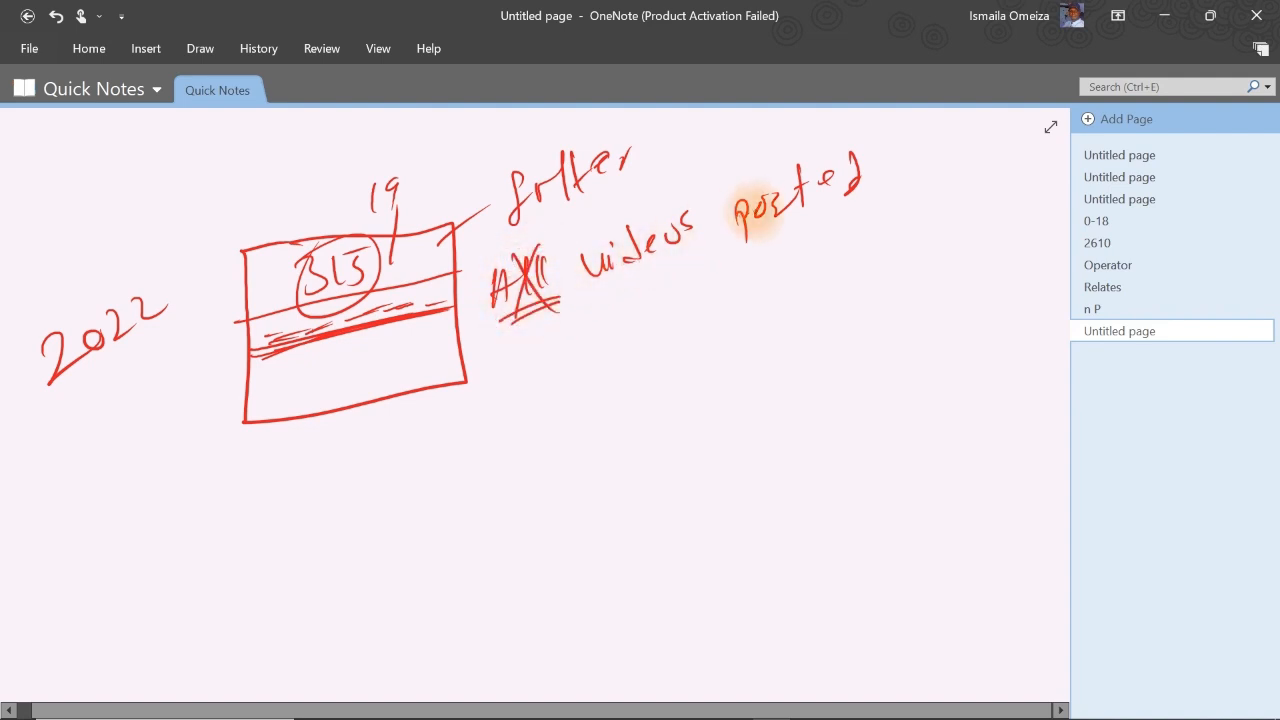
pyautogui.moveTo(906, 150); pyautogui.dragTo(937, 175)
pyautogui.moveTo(958, 133)
pyautogui.mouseDown()
pyautogui.moveTo(992, 152)
pyautogui.moveTo(1017, 145)
pyautogui.mouseUp()
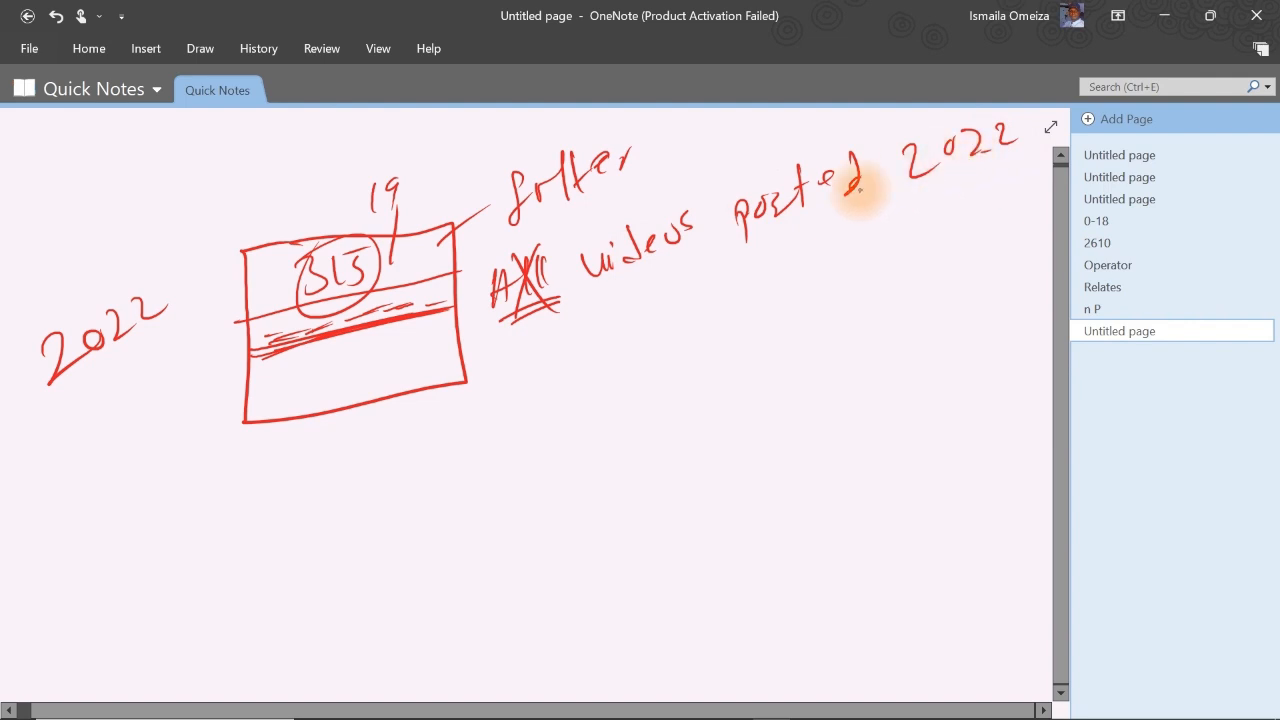
# Add a dotted line with an outgoing arrow in the card's lower section, and write 2021 and 30 below the underlined 2022.
pyautogui.click(268, 386)
pyautogui.moveTo(283, 384); pyautogui.dragTo(410, 360)
pyautogui.moveTo(343, 388)
pyautogui.mouseDown()
pyautogui.moveTo(372, 440)
pyautogui.moveTo(384, 430)
pyautogui.mouseUp()
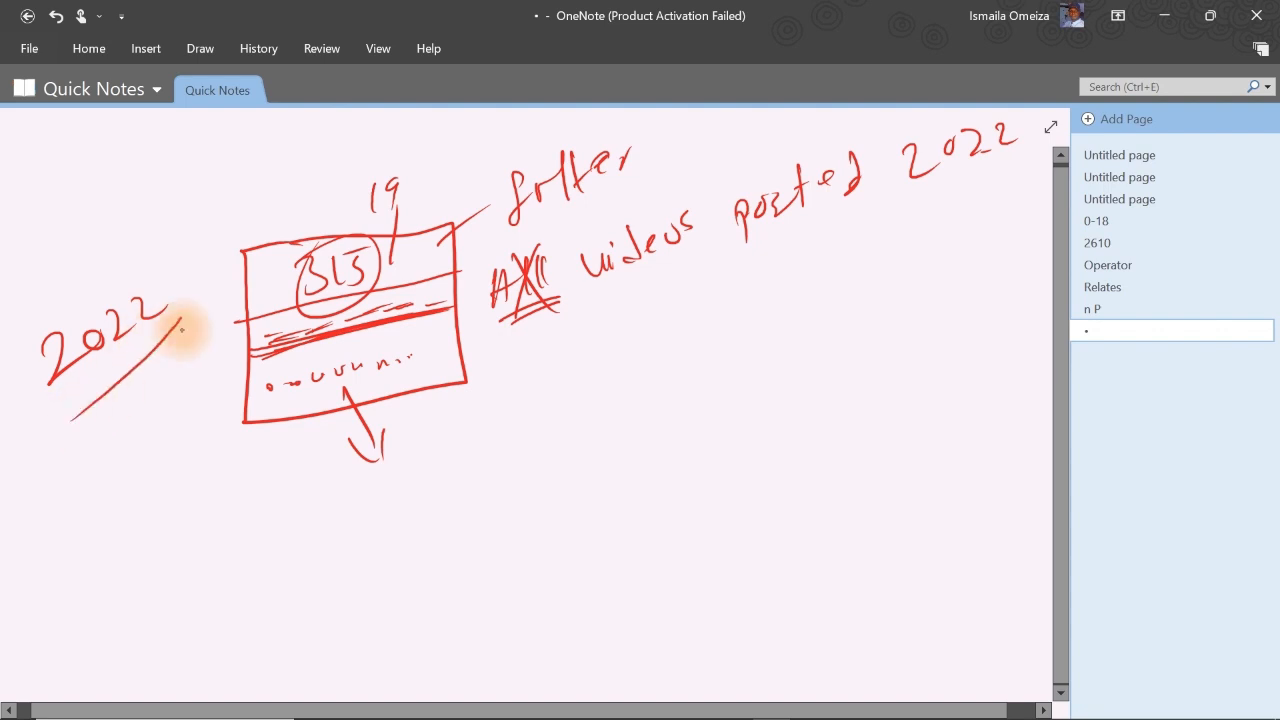
pyautogui.moveTo(185, 319)
pyautogui.mouseDown()
pyautogui.moveTo(72, 418)
pyautogui.moveTo(120, 470)
pyautogui.mouseUp()
pyautogui.moveTo(140, 410)
pyautogui.mouseDown()
pyautogui.moveTo(137, 420)
pyautogui.moveTo(173, 415)
pyautogui.mouseUp()
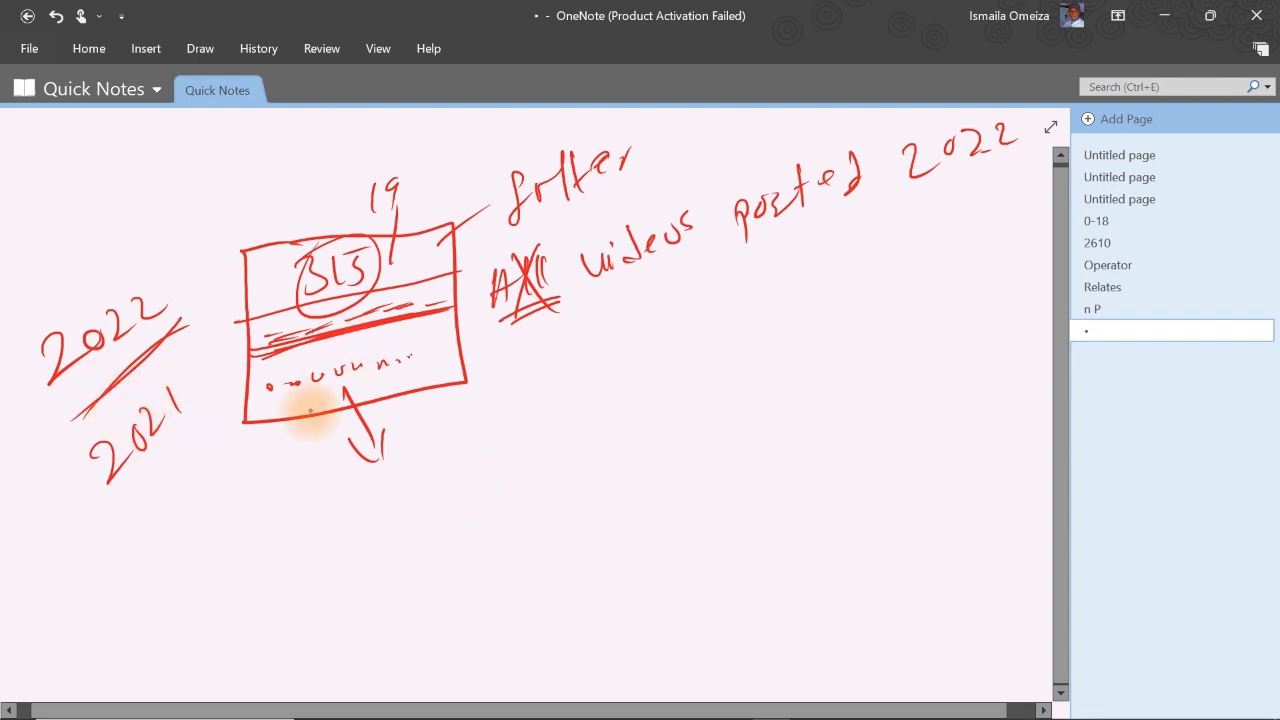
pyautogui.moveTo(106, 550); pyautogui.dragTo(120, 594)
pyautogui.moveTo(141, 547); pyautogui.dragTo(147, 549)
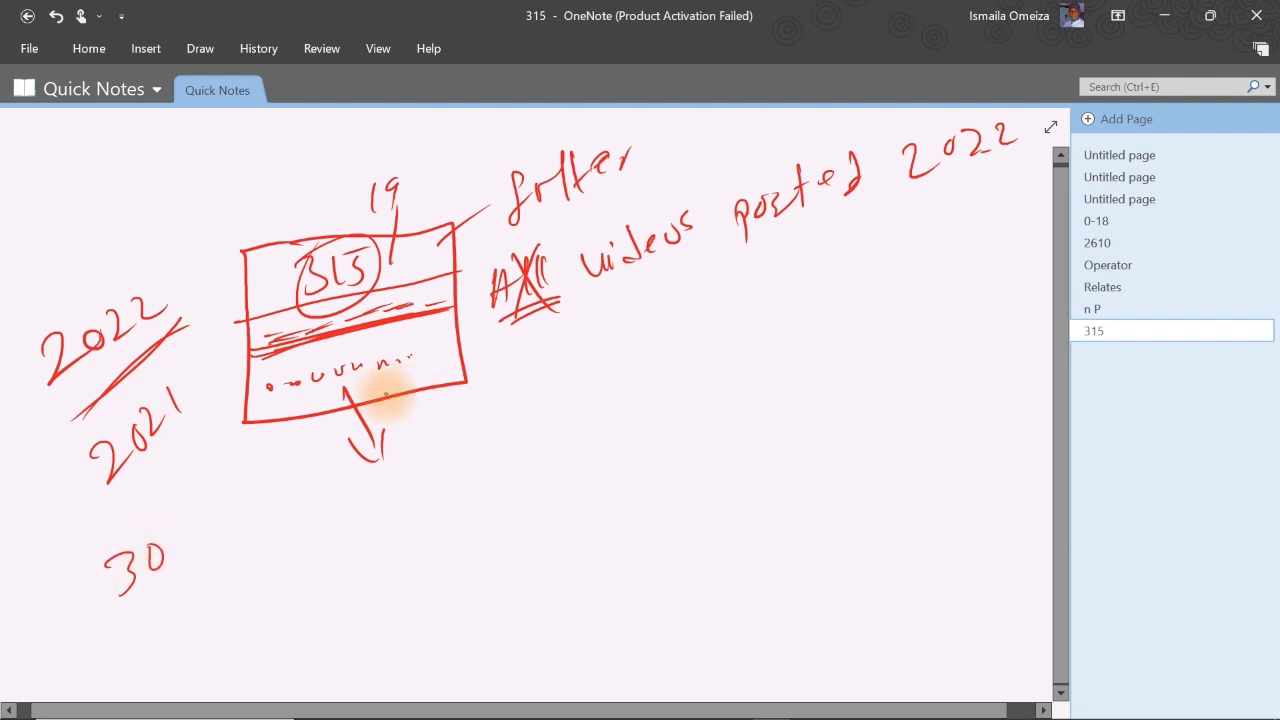
# Write the comparison note beginning "30 videos (-3% vs" at the arrow and underline the 2022 after "videos posted".
pyautogui.moveTo(285, 495)
pyautogui.mouseDown()
pyautogui.moveTo(283, 521)
pyautogui.moveTo(314, 484)
pyautogui.moveTo(409, 491)
pyautogui.moveTo(476, 454)
pyautogui.mouseUp()
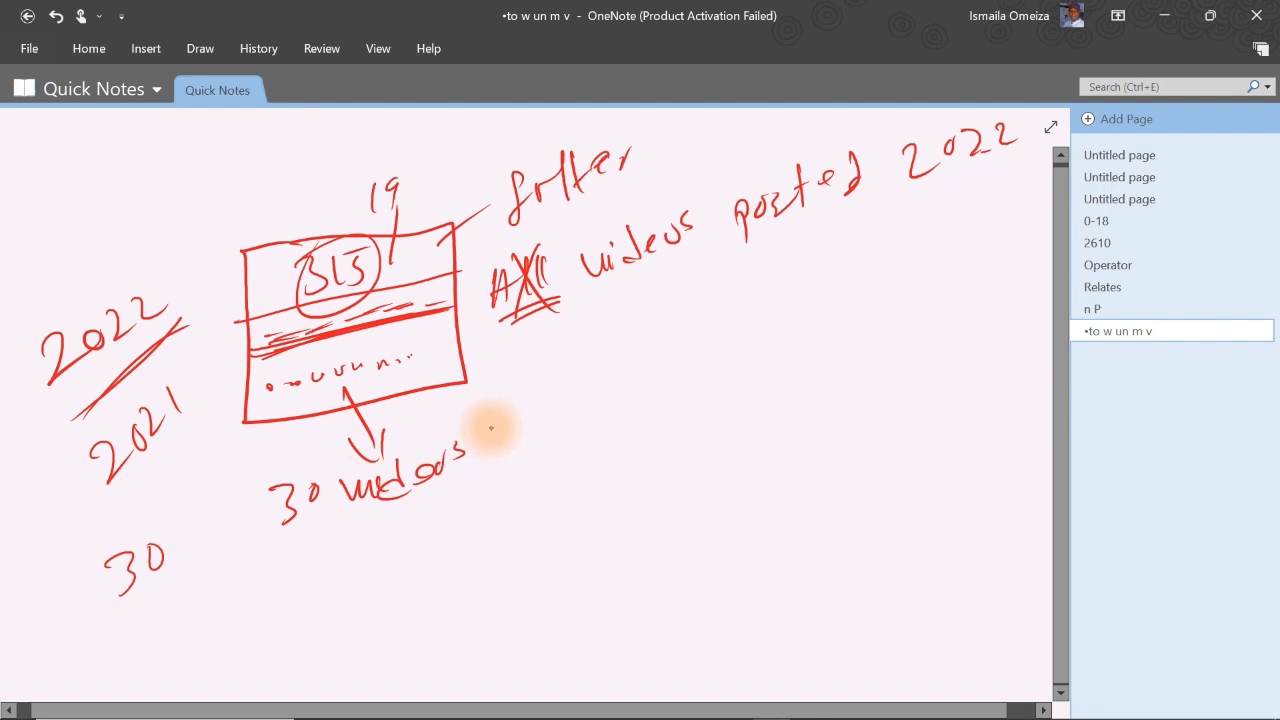
pyautogui.moveTo(494, 420)
pyautogui.mouseDown()
pyautogui.moveTo(484, 460)
pyautogui.moveTo(588, 430)
pyautogui.mouseUp()
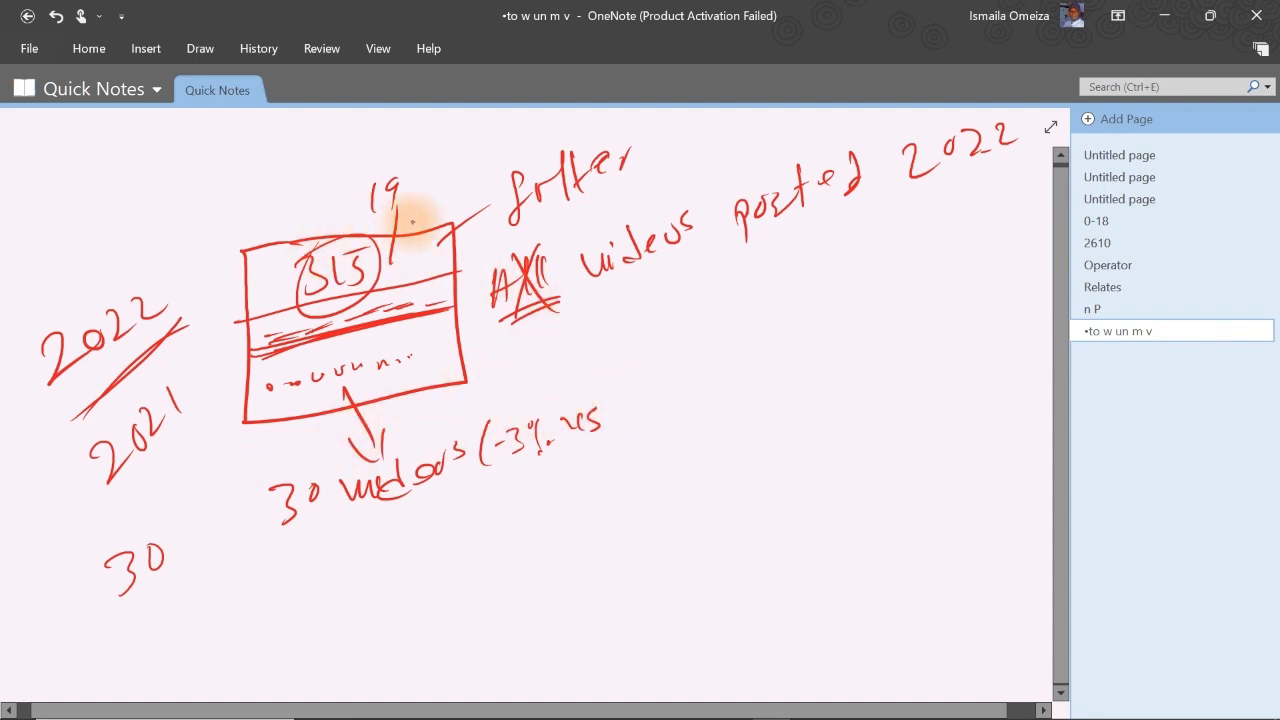
pyautogui.moveTo(1012, 198)
pyautogui.mouseDown()
pyautogui.moveTo(987, 182)
pyautogui.moveTo(1030, 179)
pyautogui.mouseUp()
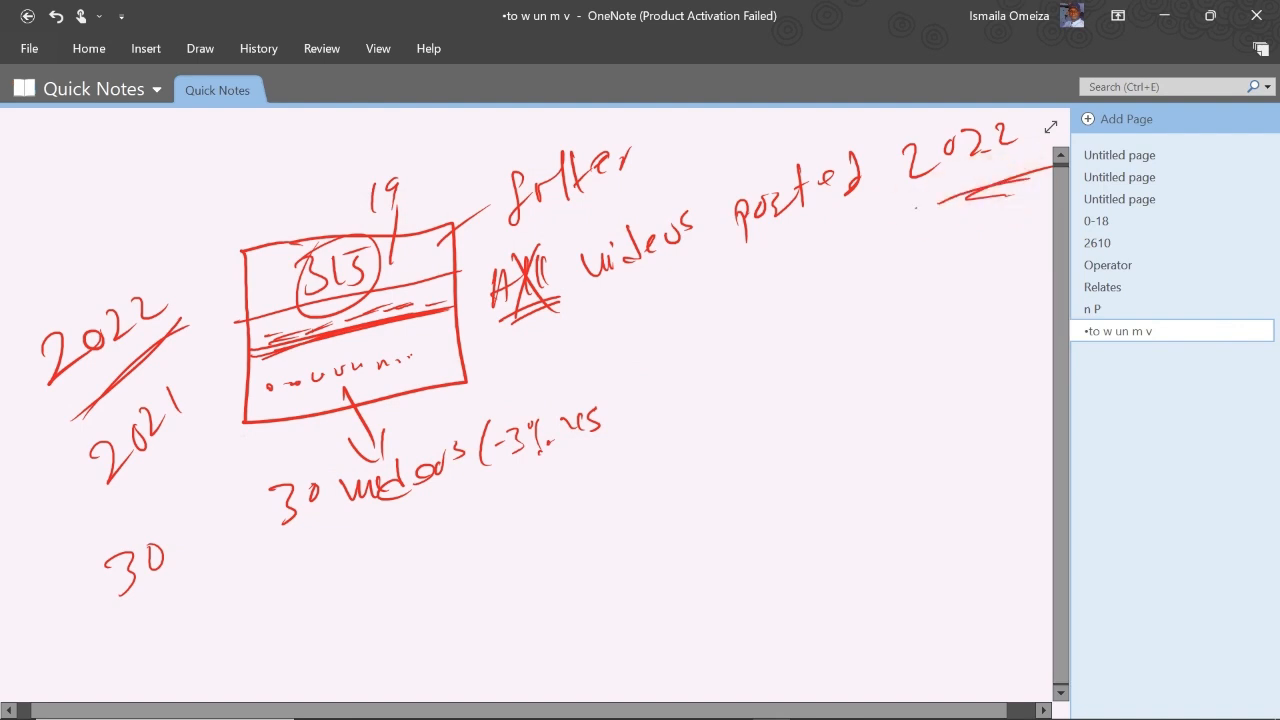
pyautogui.moveTo(914, 208); pyautogui.dragTo(1035, 168)
pyautogui.moveTo(620, 390)
pyautogui.mouseDown()
pyautogui.moveTo(650, 414)
pyautogui.moveTo(676, 368)
pyautogui.moveTo(721, 386)
pyautogui.mouseUp()
pyautogui.moveTo(731, 332); pyautogui.dragTo(744, 381)
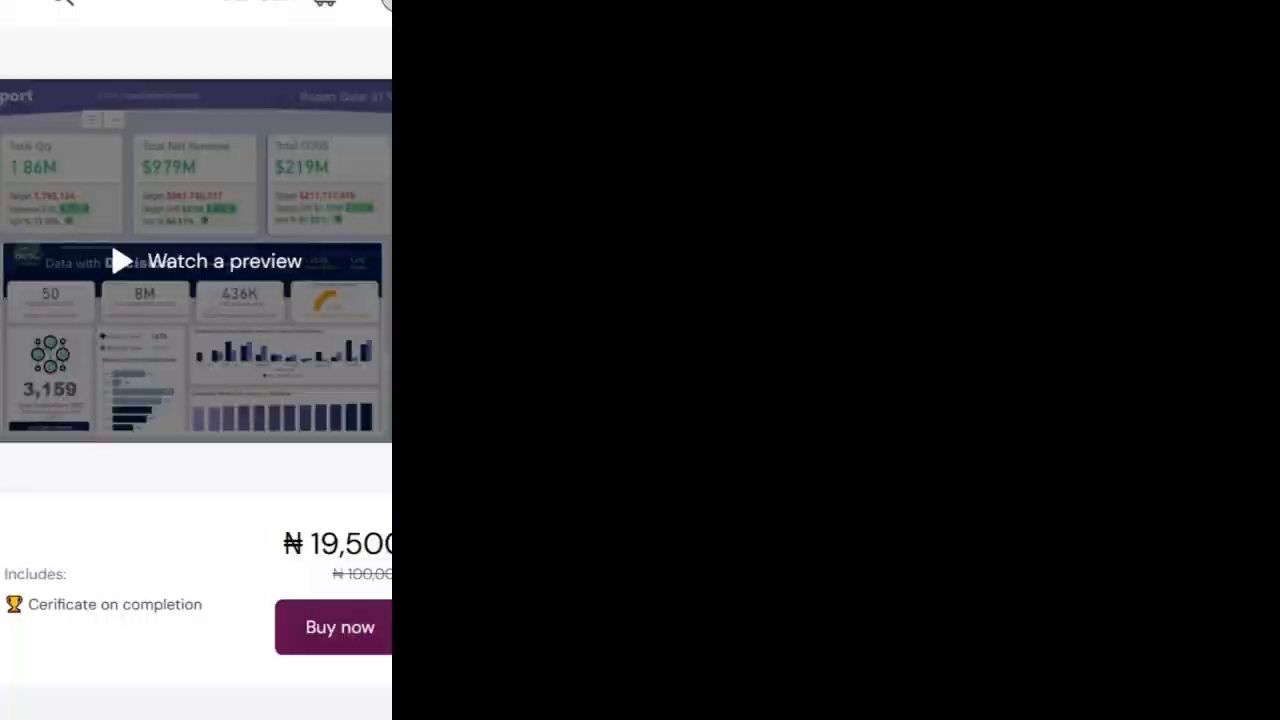
pyautogui.scroll(-6, 640, 360)
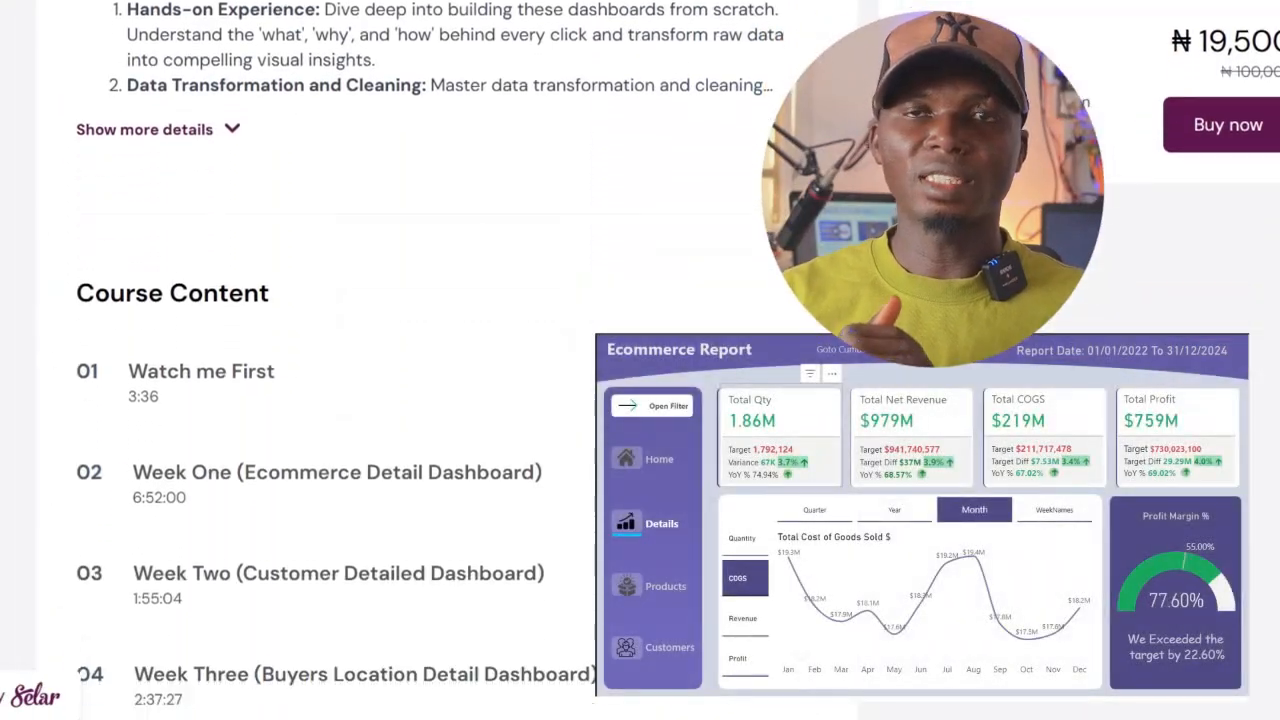
pyautogui.scroll(-4, 300, 400)
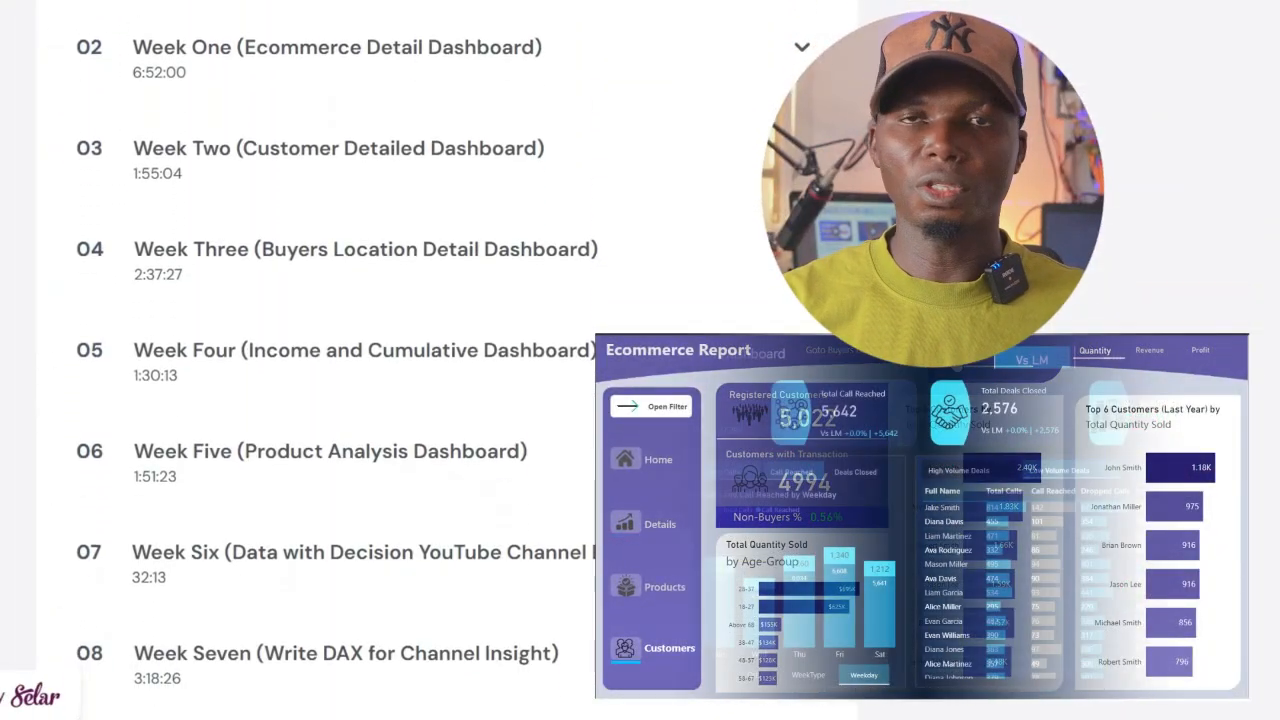
pyautogui.scroll(-6, 300, 400)
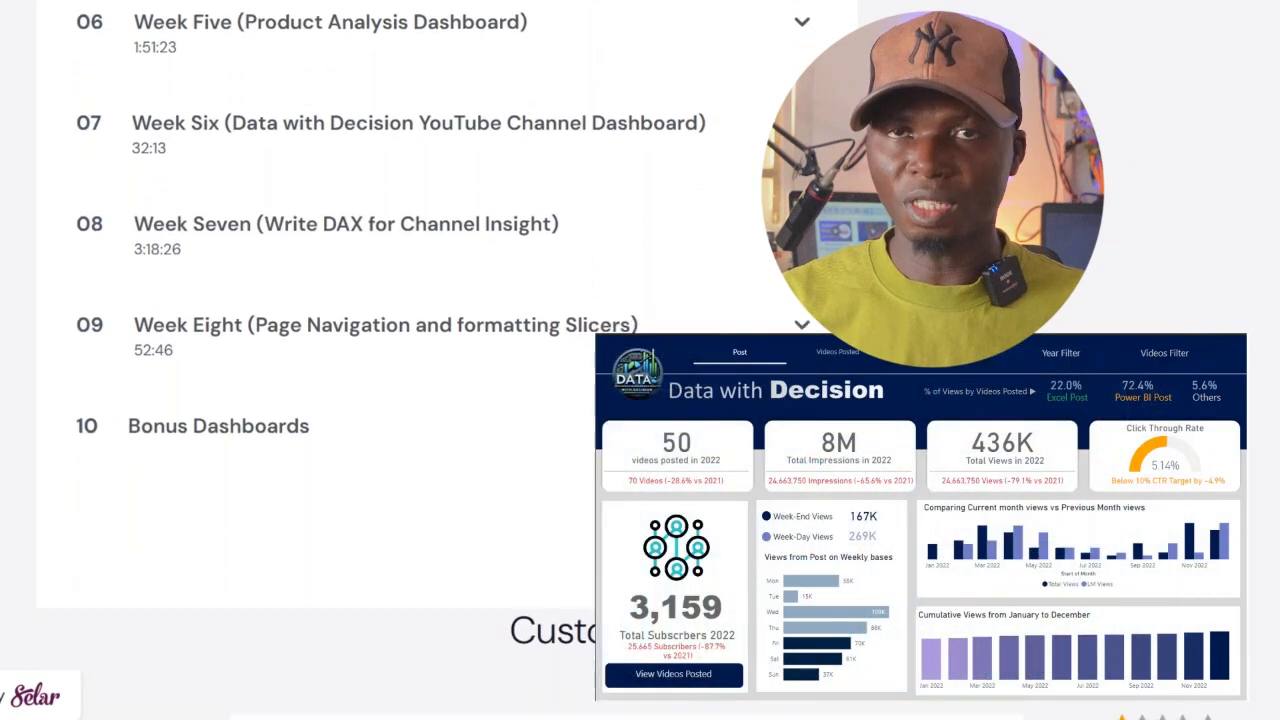
pyautogui.scroll(-4, 300, 400)
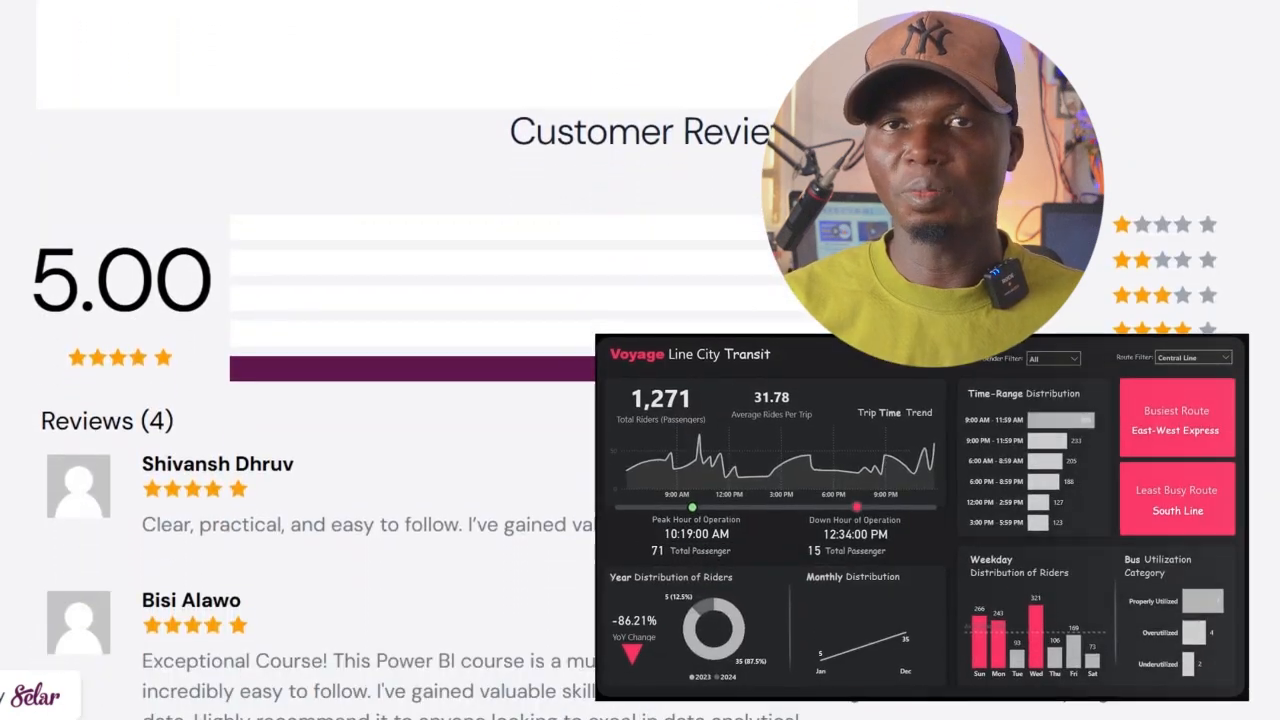
pyautogui.scroll(-4, 300, 400)
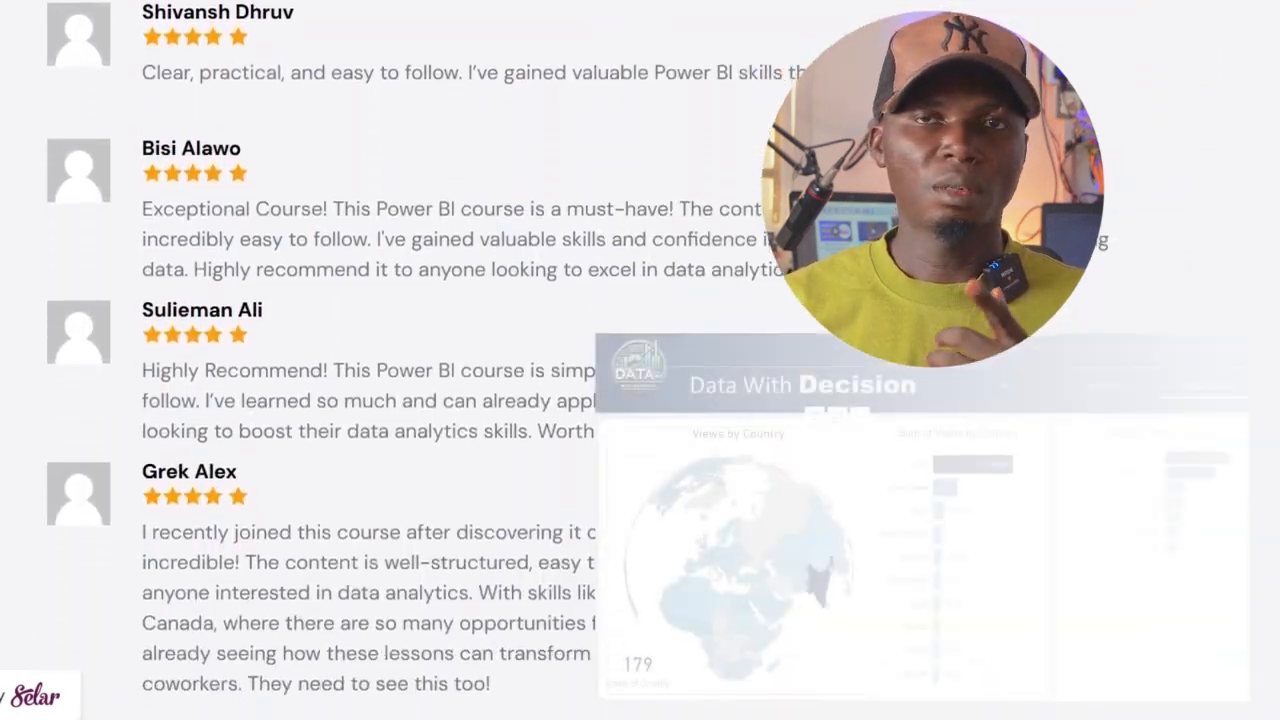
pyautogui.scroll(-1, 400, 400)
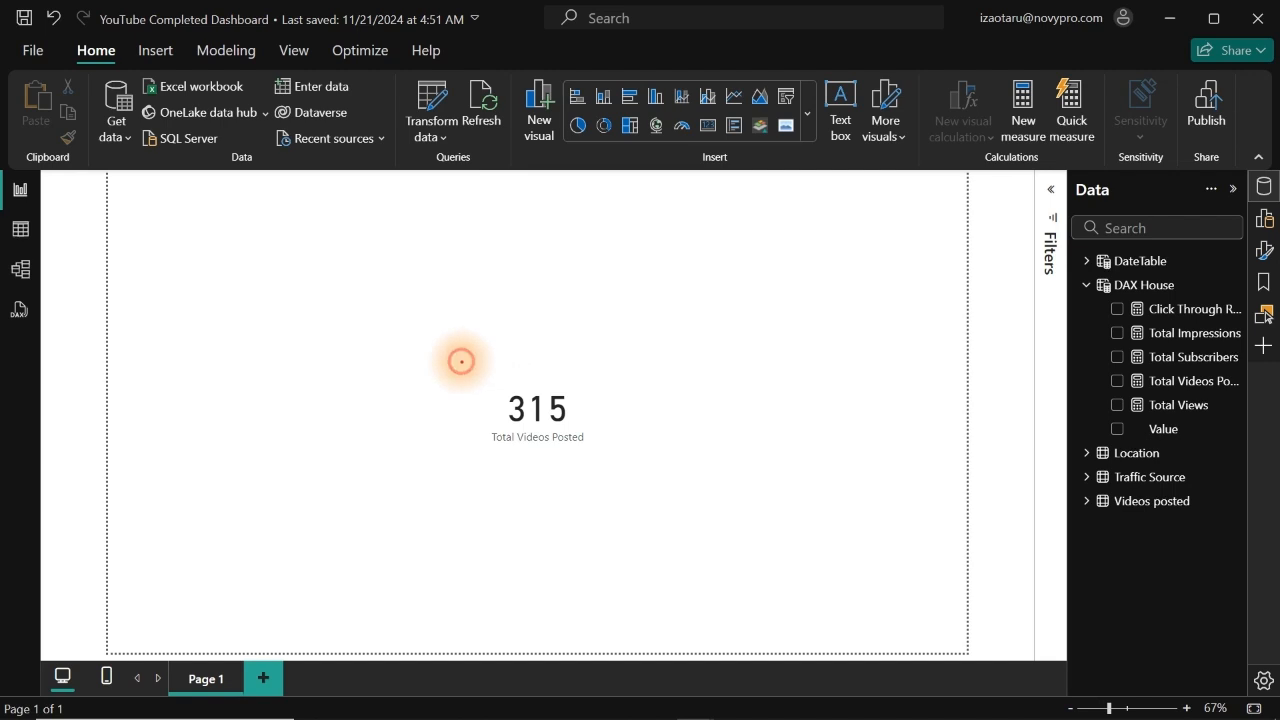
# Box the Total Videos Posted card on the Power BI report page and show its measure's DAX formula.
pyautogui.moveTo(460, 360); pyautogui.dragTo(640, 484)
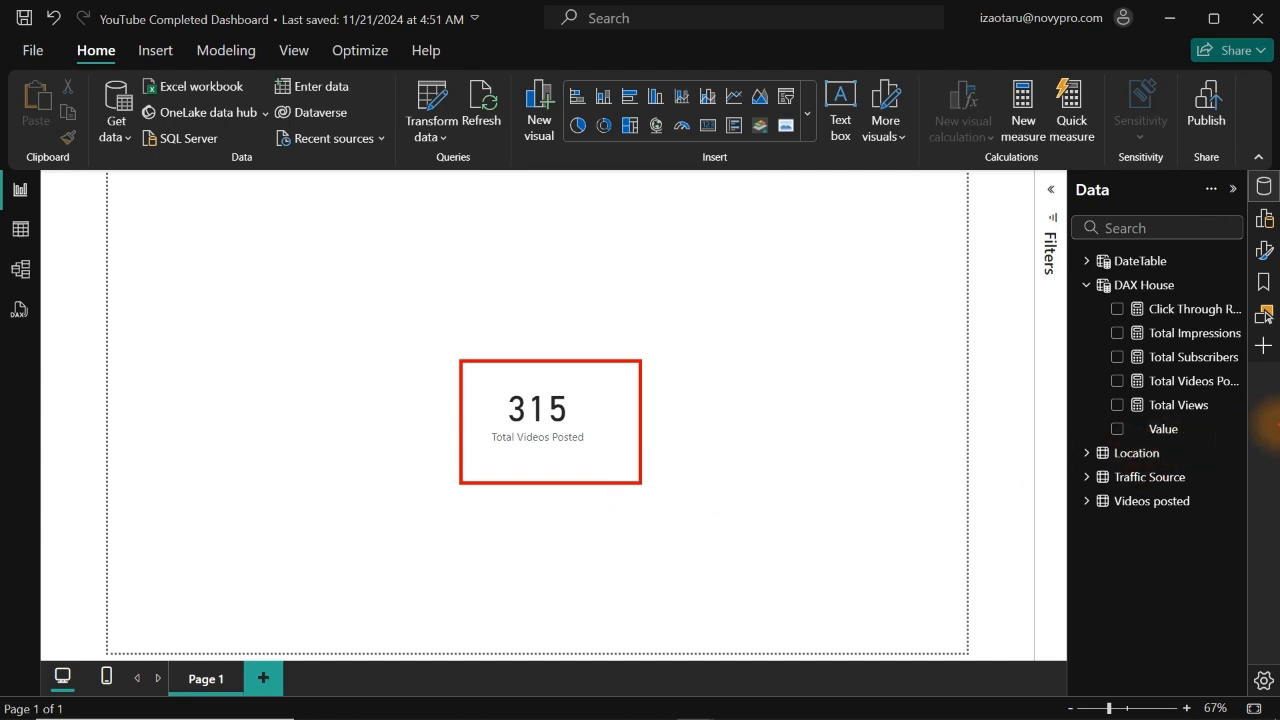
pyautogui.click(524, 424)
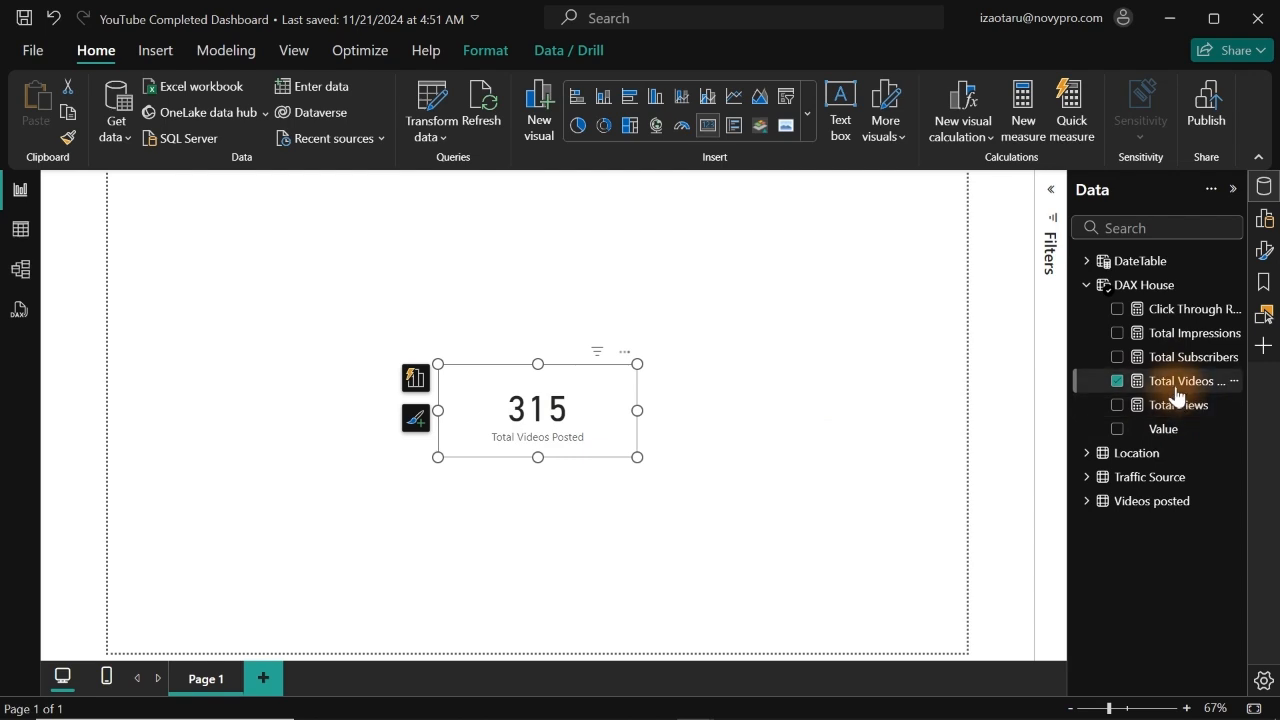
pyautogui.click(1174, 390)
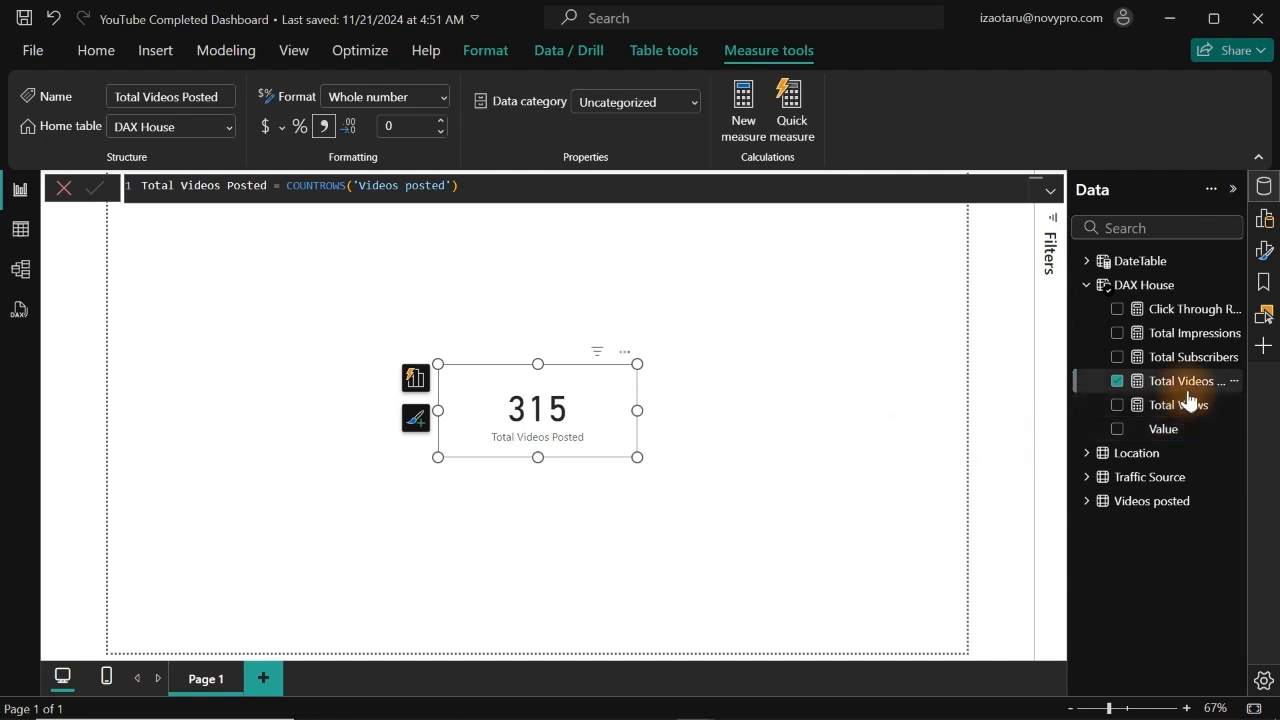
# In the model view, assign the Total Videos Posted measure in DAX House to a display folder named Videos Posted Measures.
pyautogui.click(29, 275)
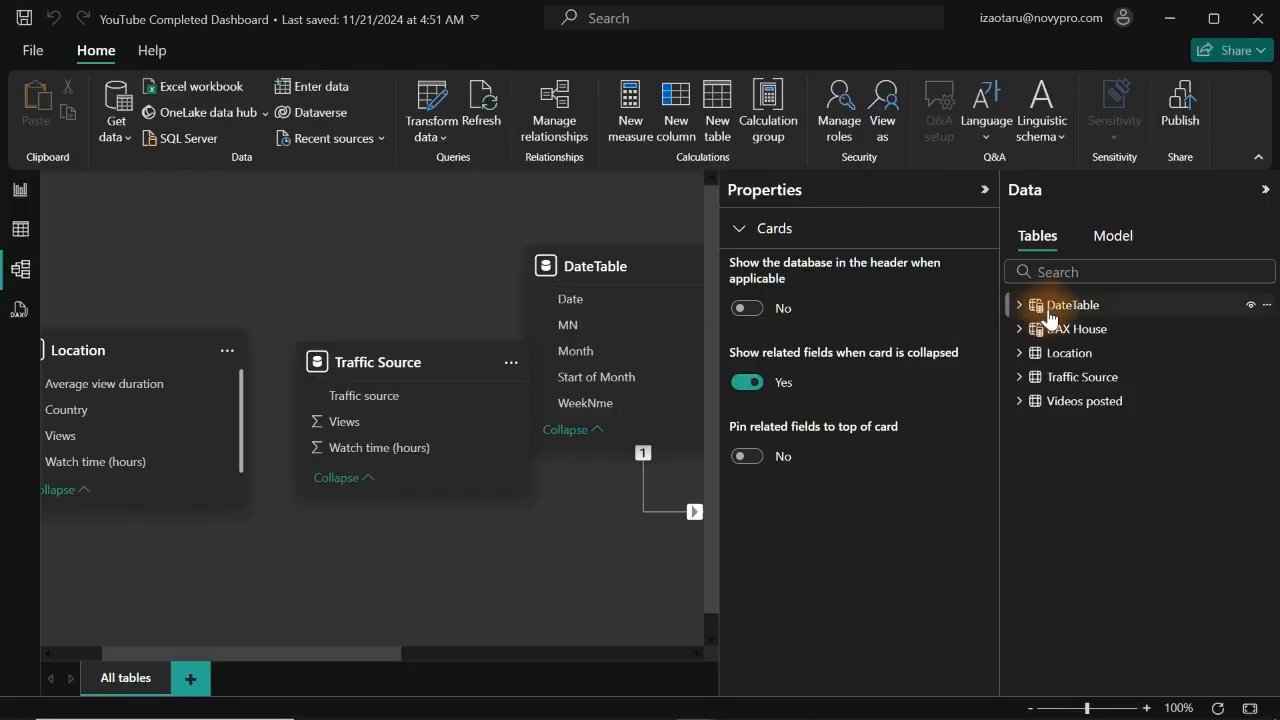
pyautogui.click(1022, 331)
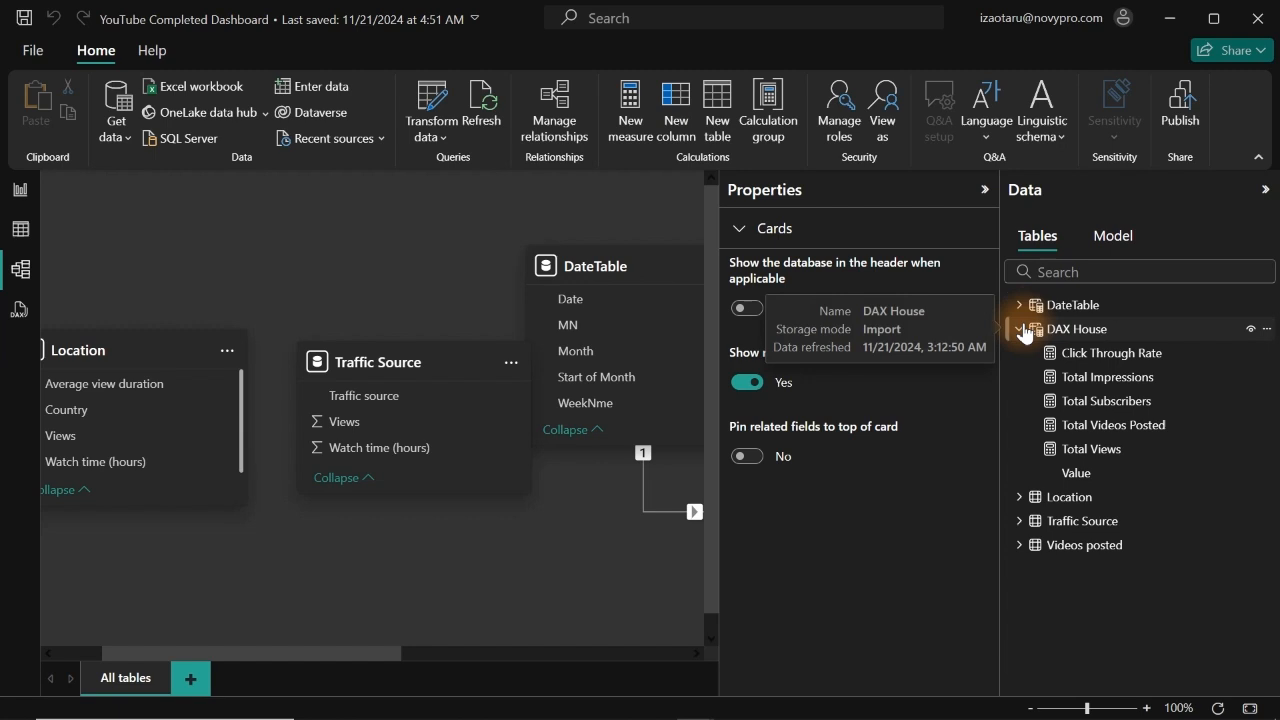
pyautogui.click(1120, 428)
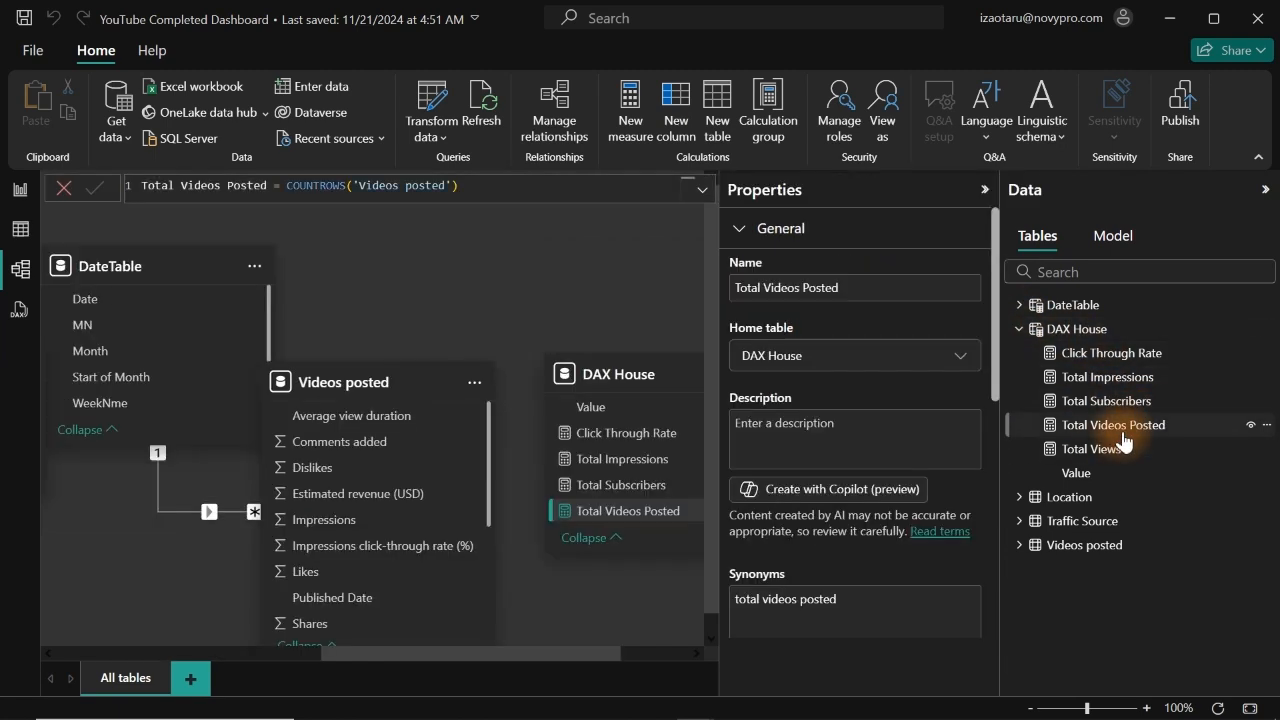
pyautogui.scroll(-3, 994, 370)
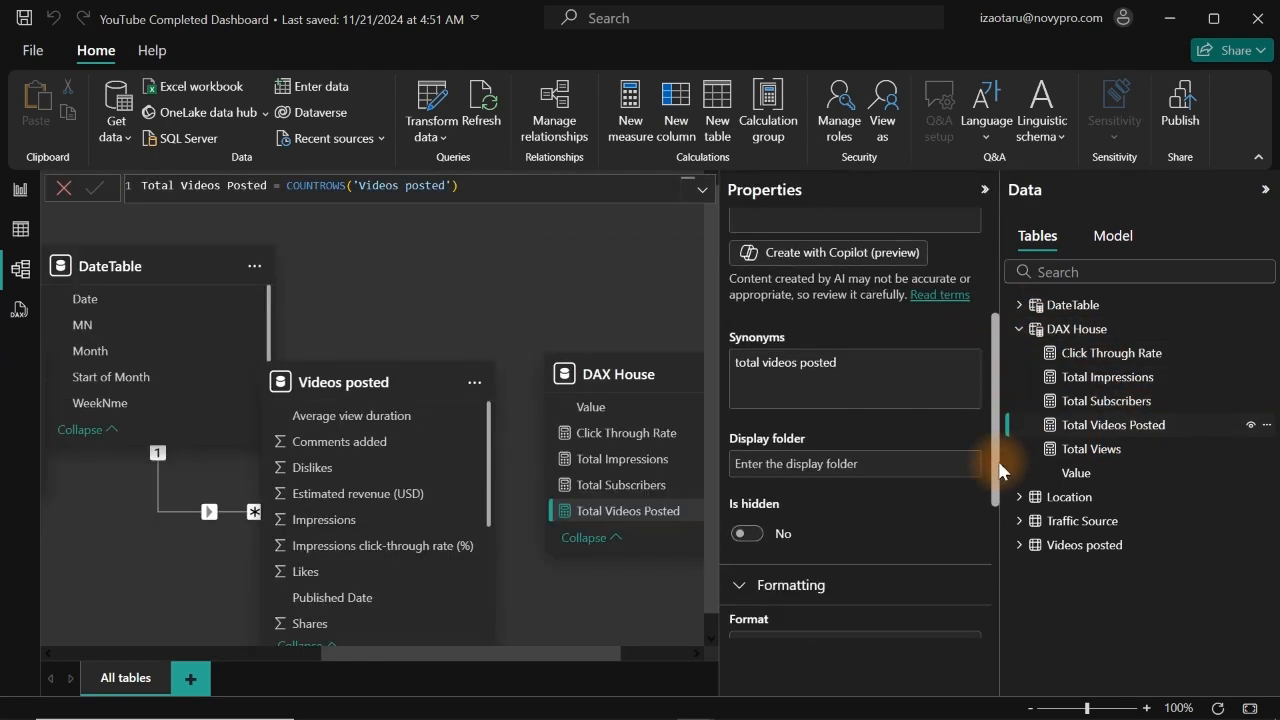
pyautogui.click(867, 425)
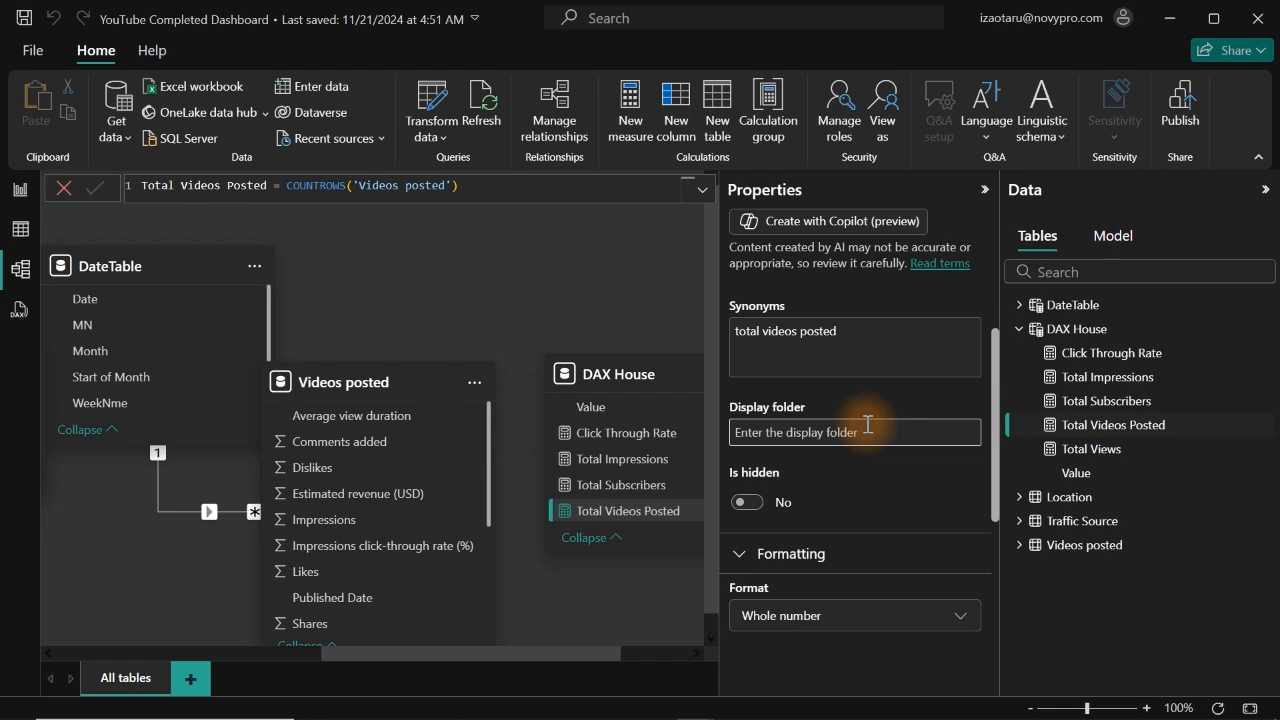
pyautogui.write('Videos Posted Measures')
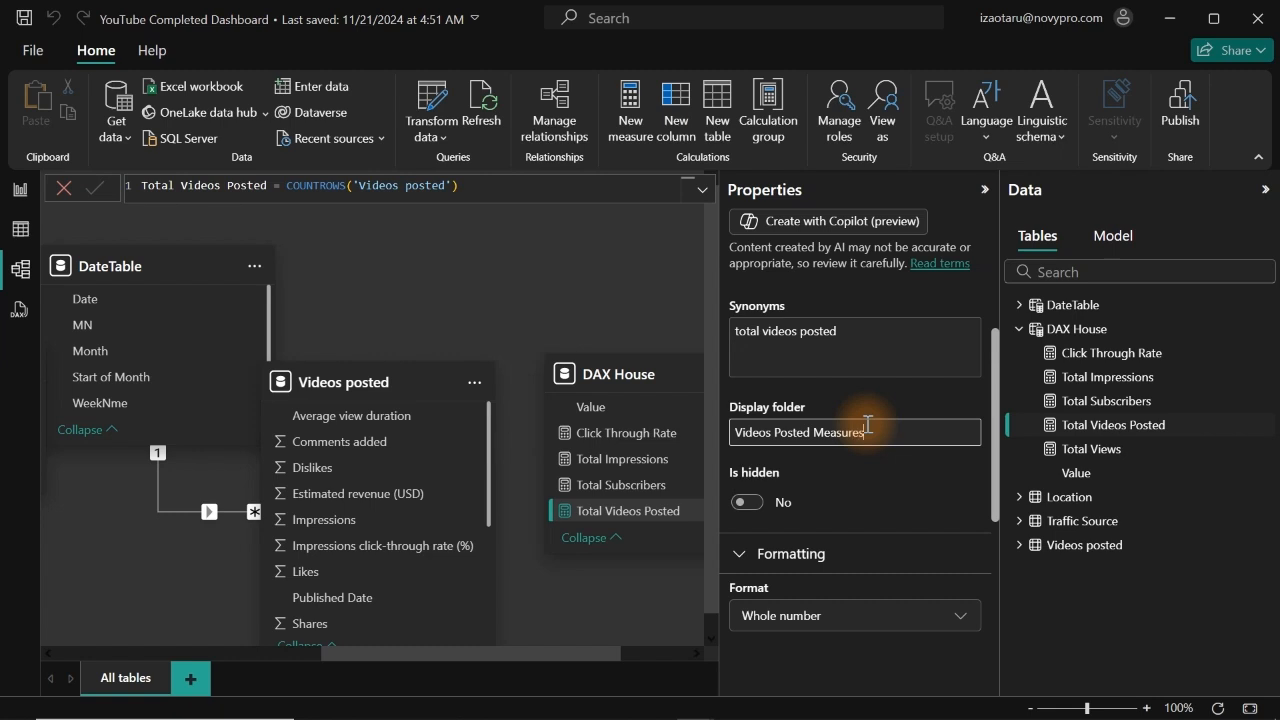
pyautogui.press('Return')
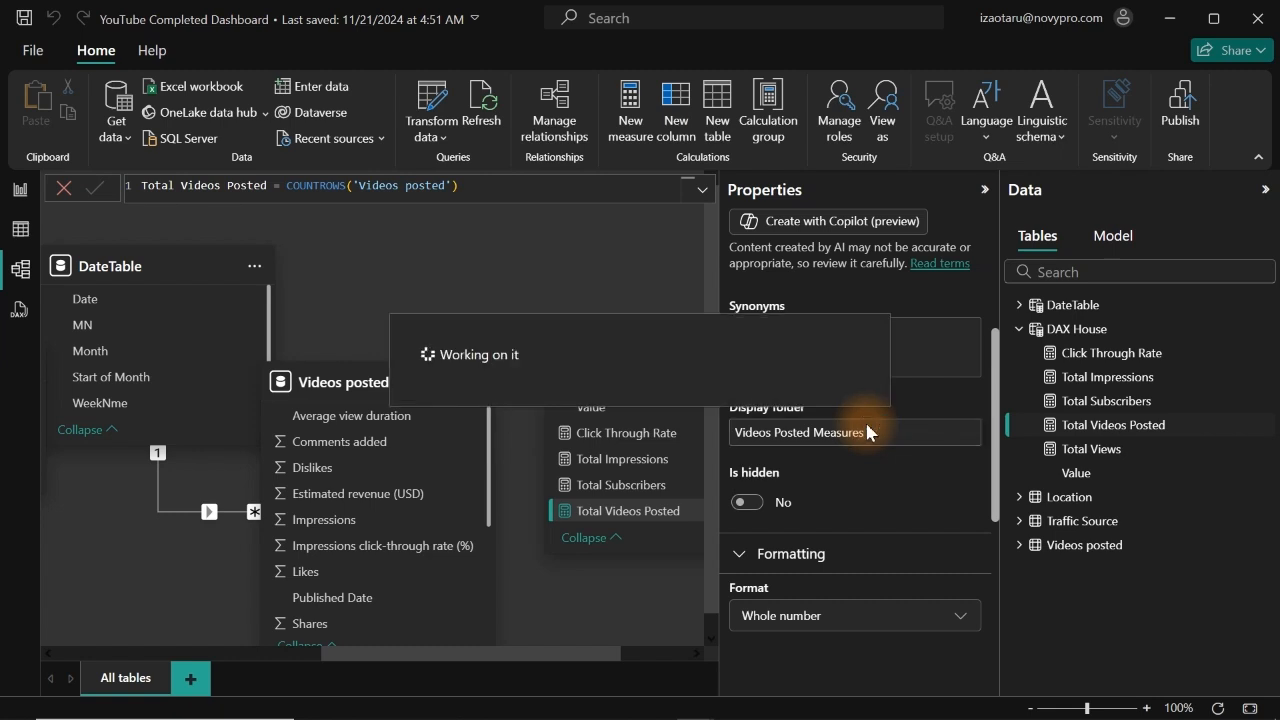
# Return to the report page and add a slicer for DateTable's Year field in the page's upper-right area.
pyautogui.click(17, 192)
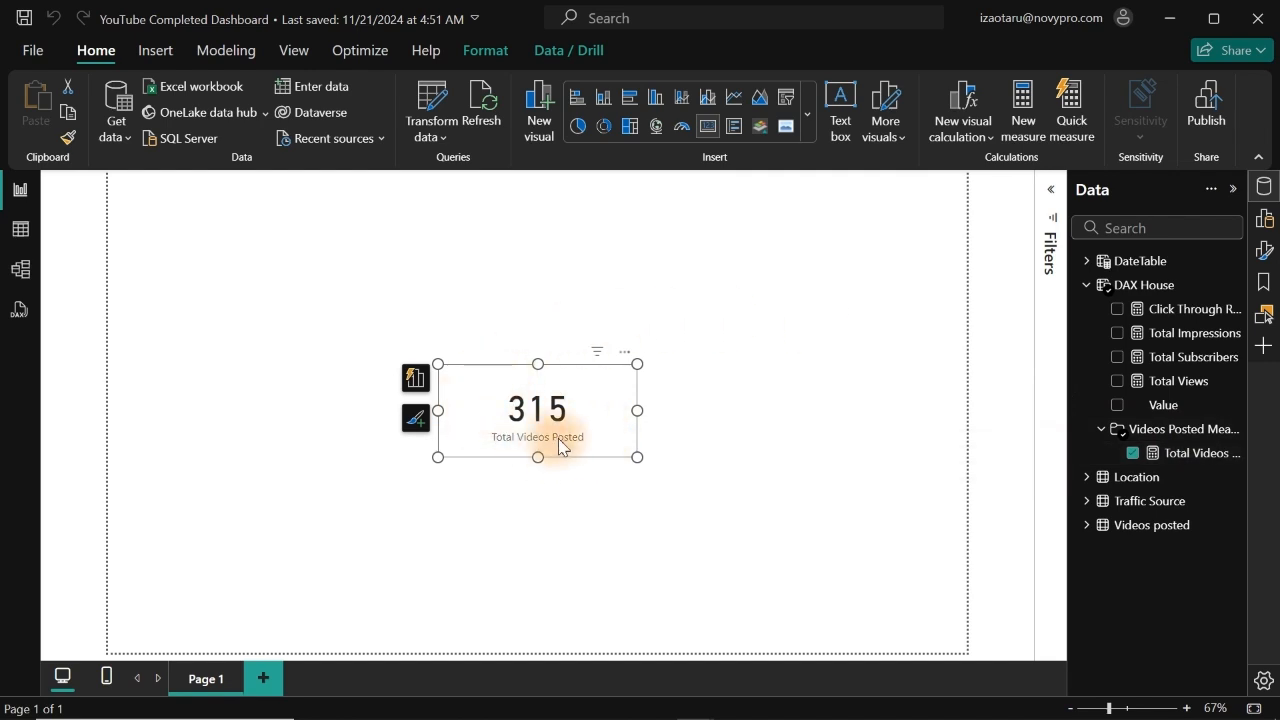
pyautogui.click(790, 324)
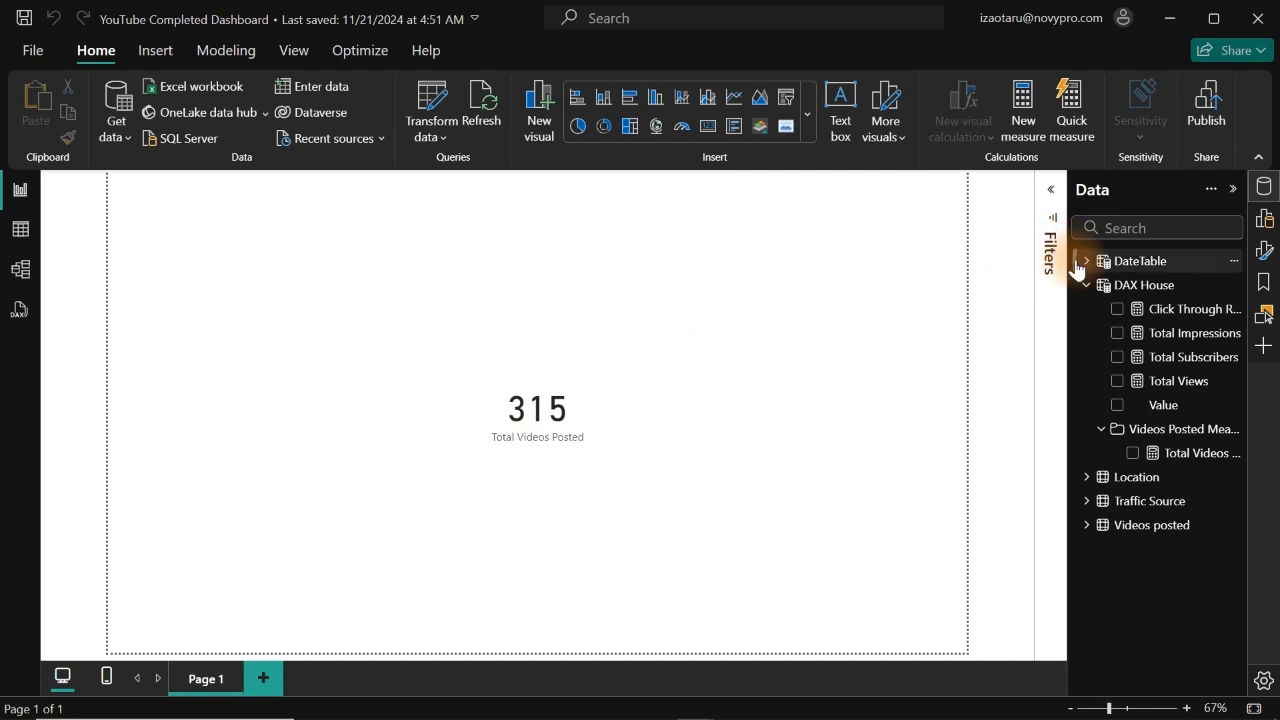
pyautogui.click(1084, 262)
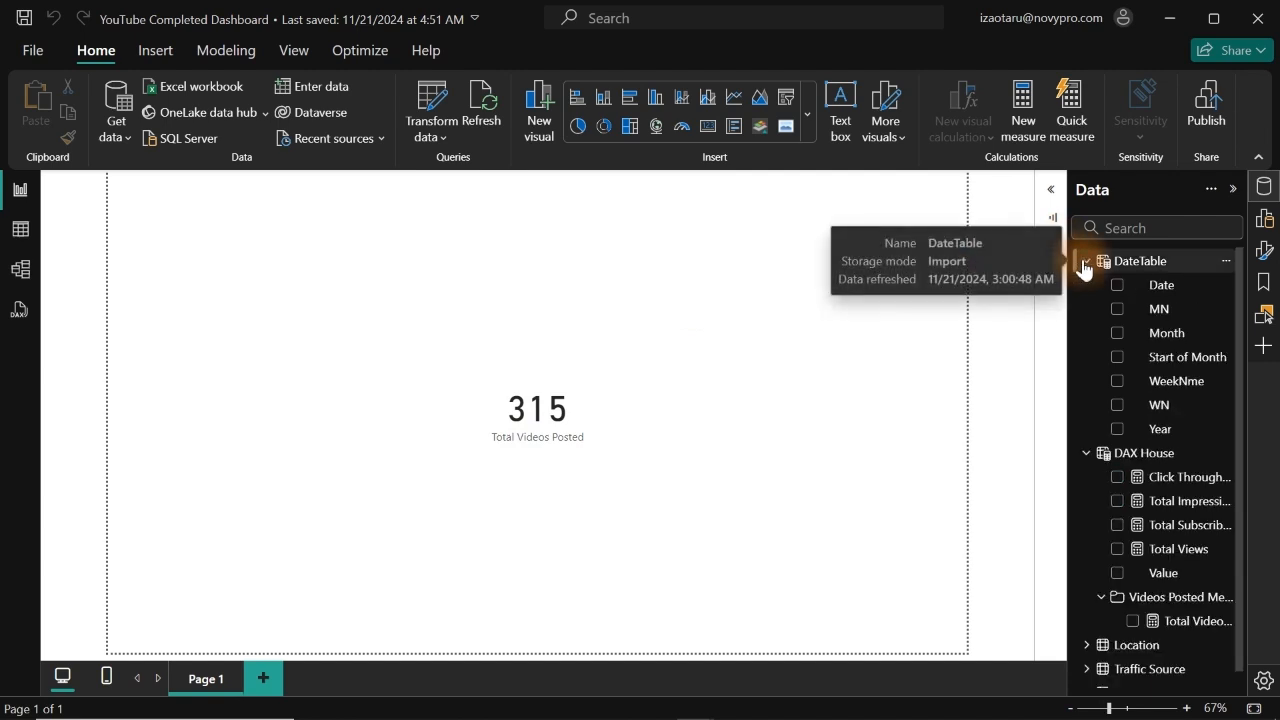
pyautogui.click(1117, 430)
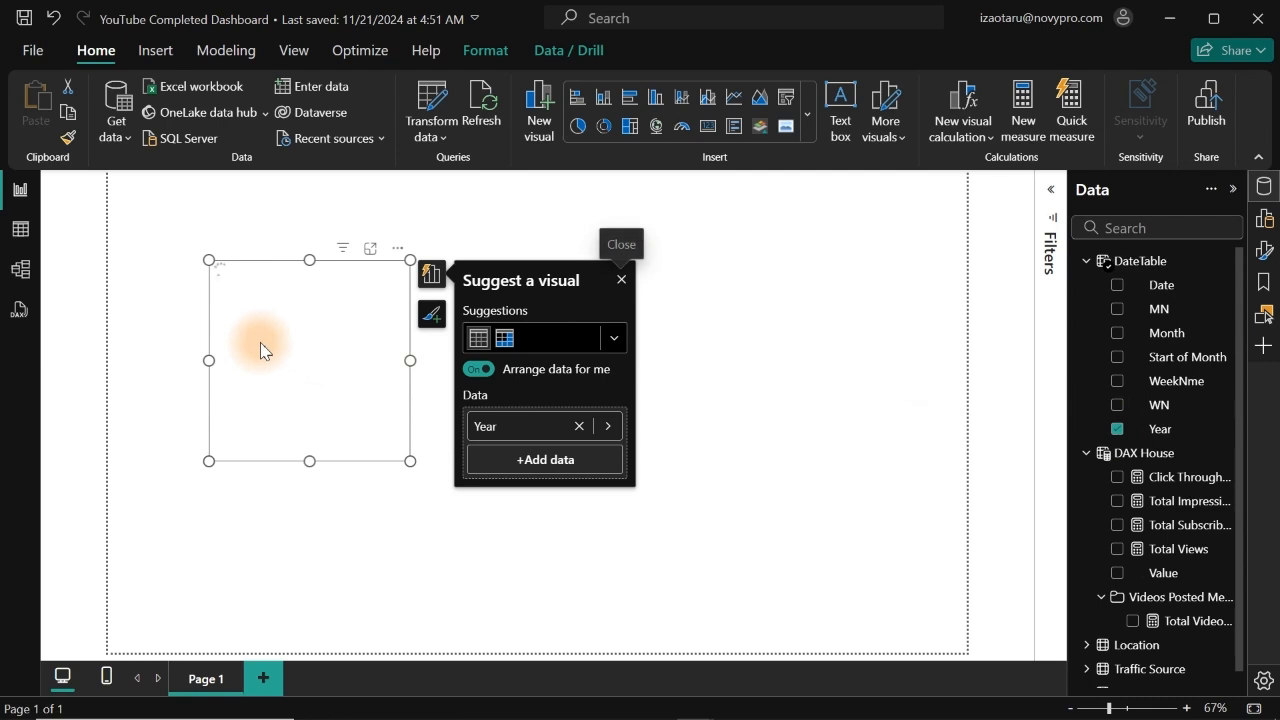
pyautogui.moveTo(260, 342); pyautogui.dragTo(800, 307)
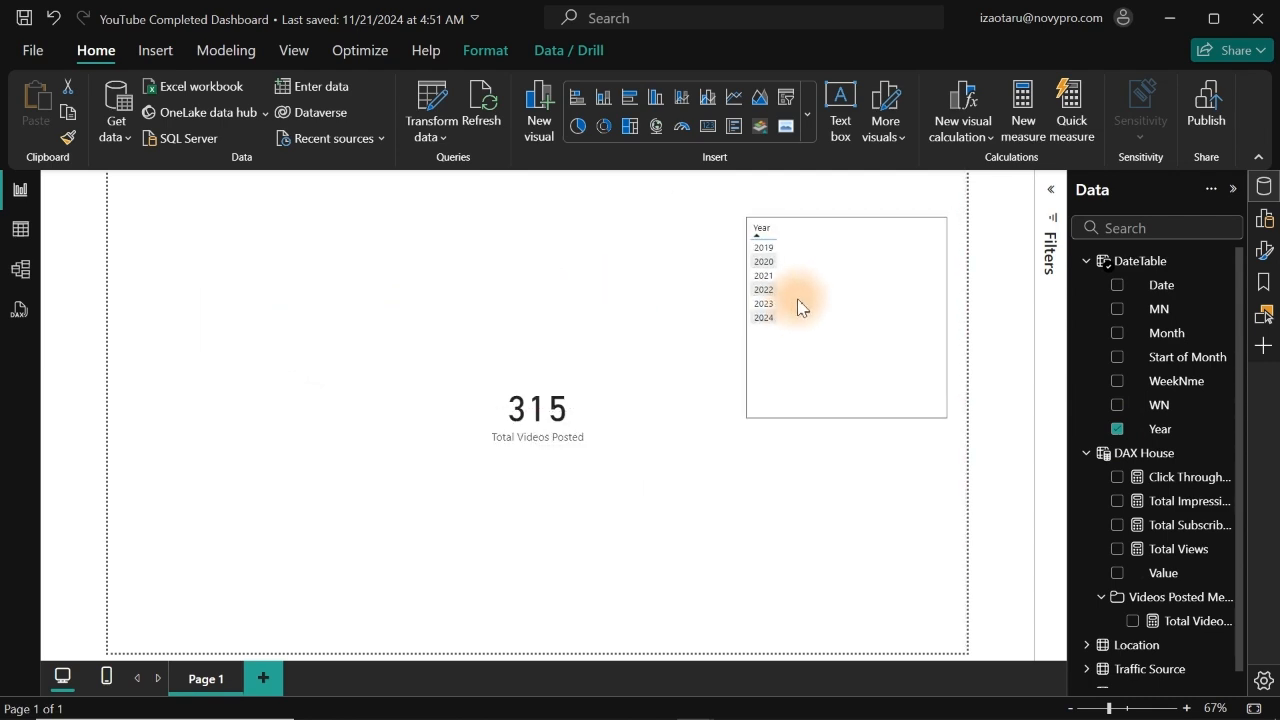
pyautogui.click(785, 100)
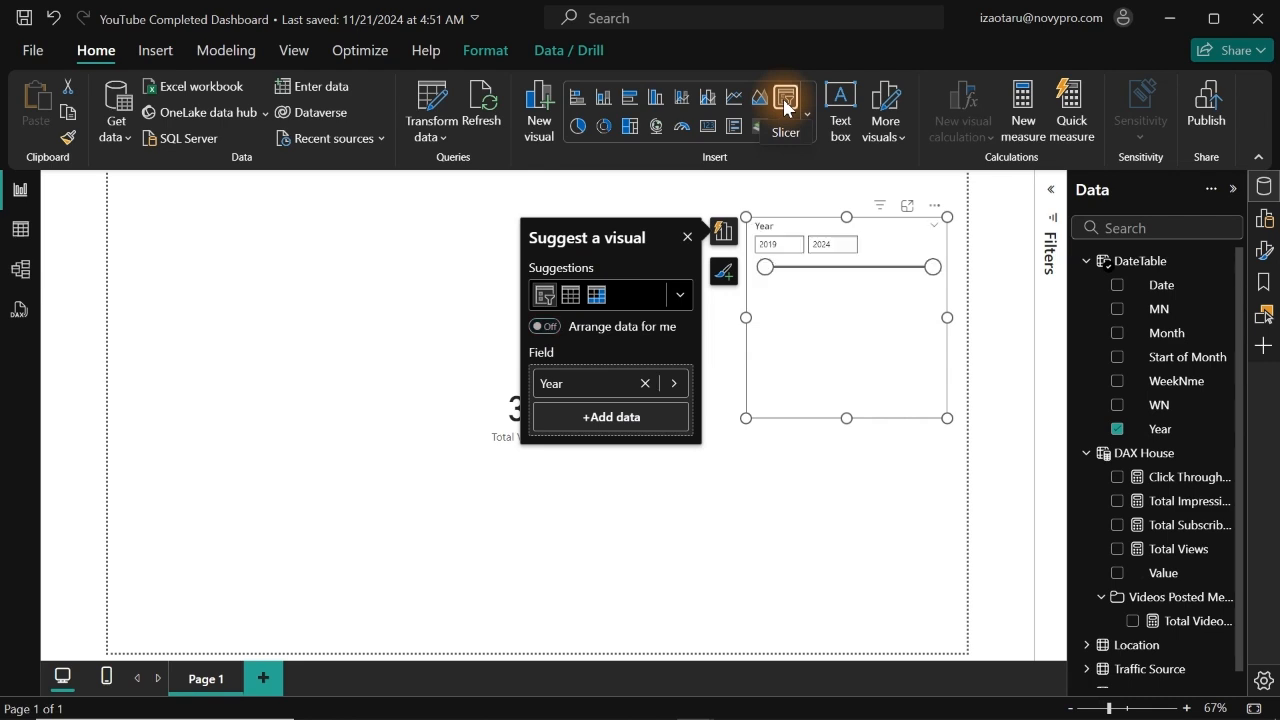
# Set the Year slicer's style to Tile.
pyautogui.click(1264, 250)
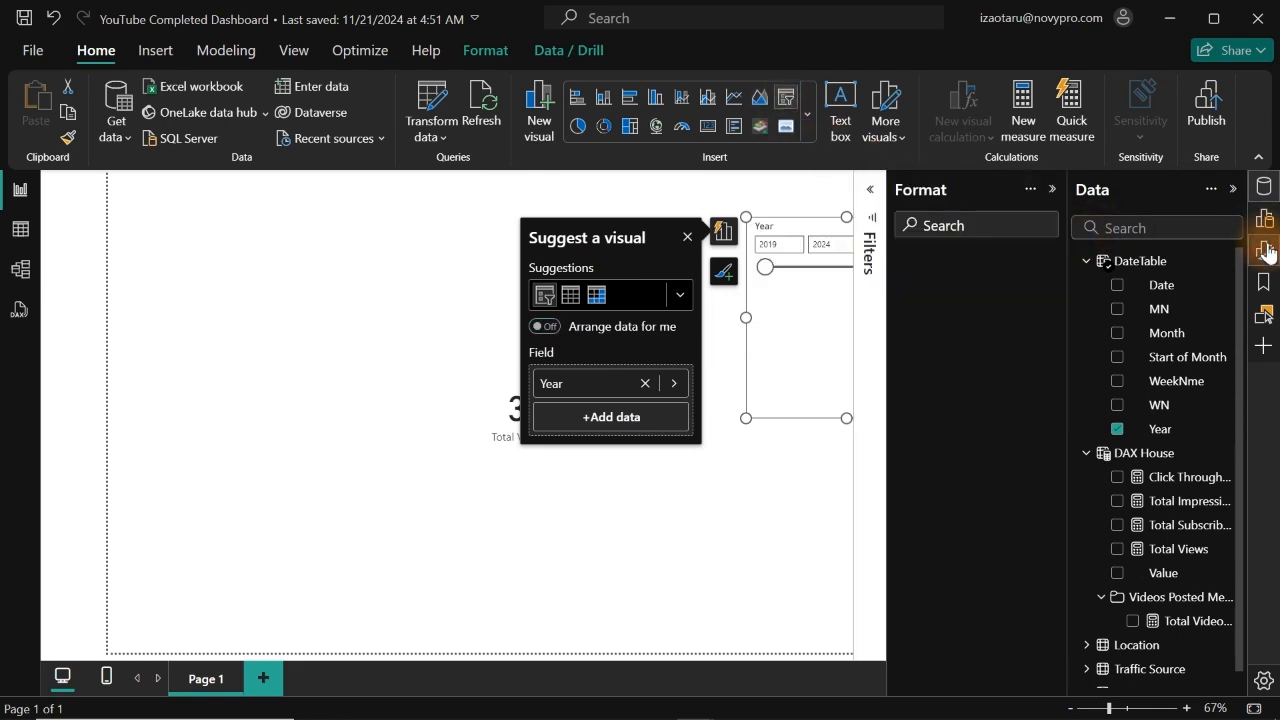
pyautogui.click(958, 397)
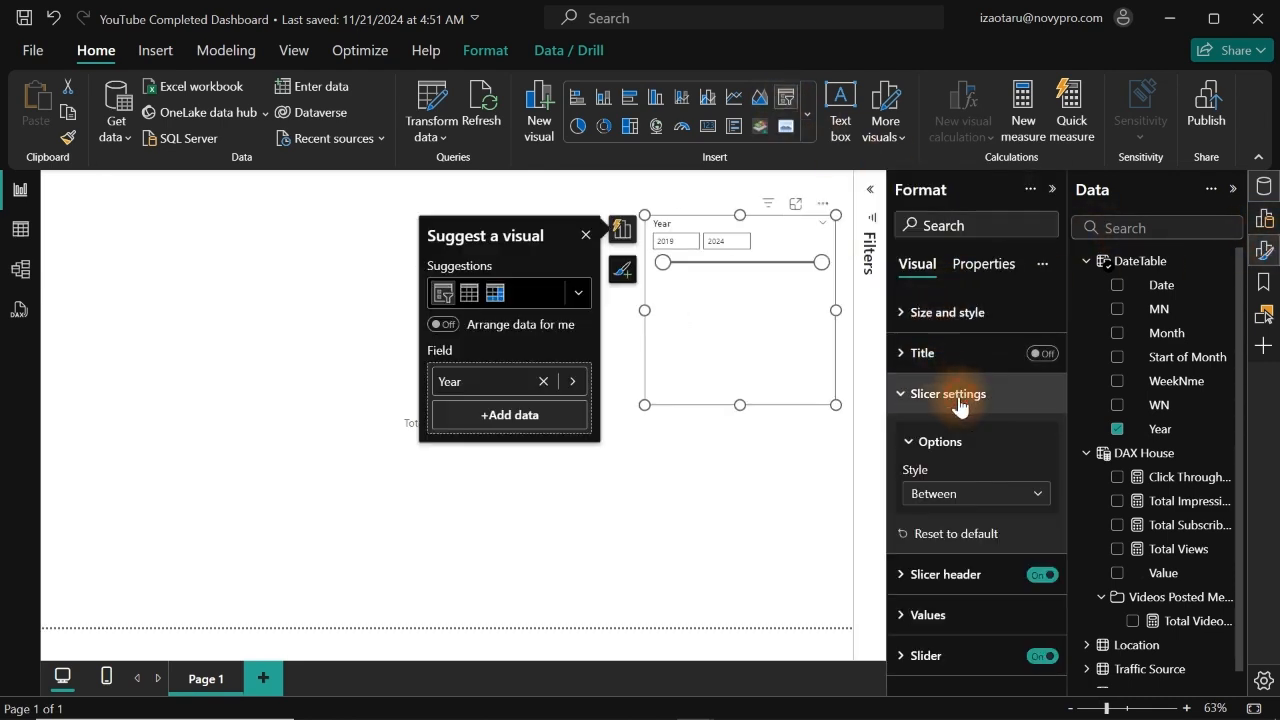
pyautogui.click(986, 493)
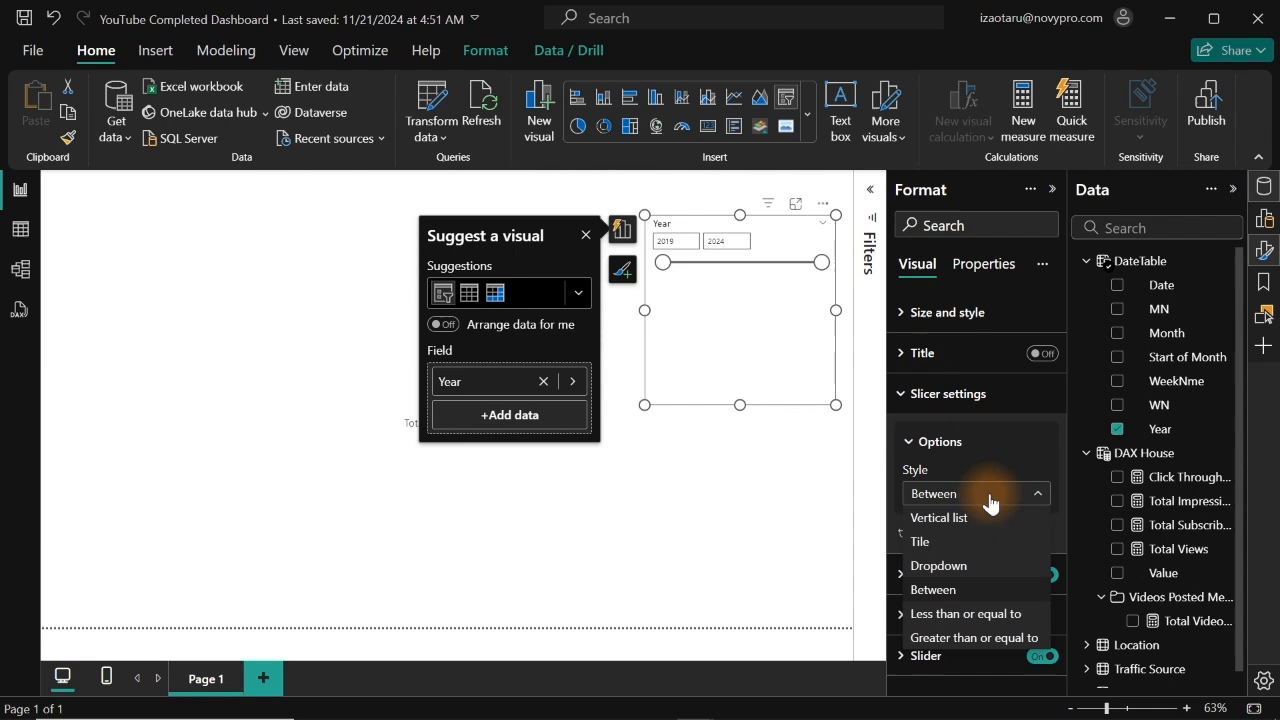
pyautogui.click(933, 548)
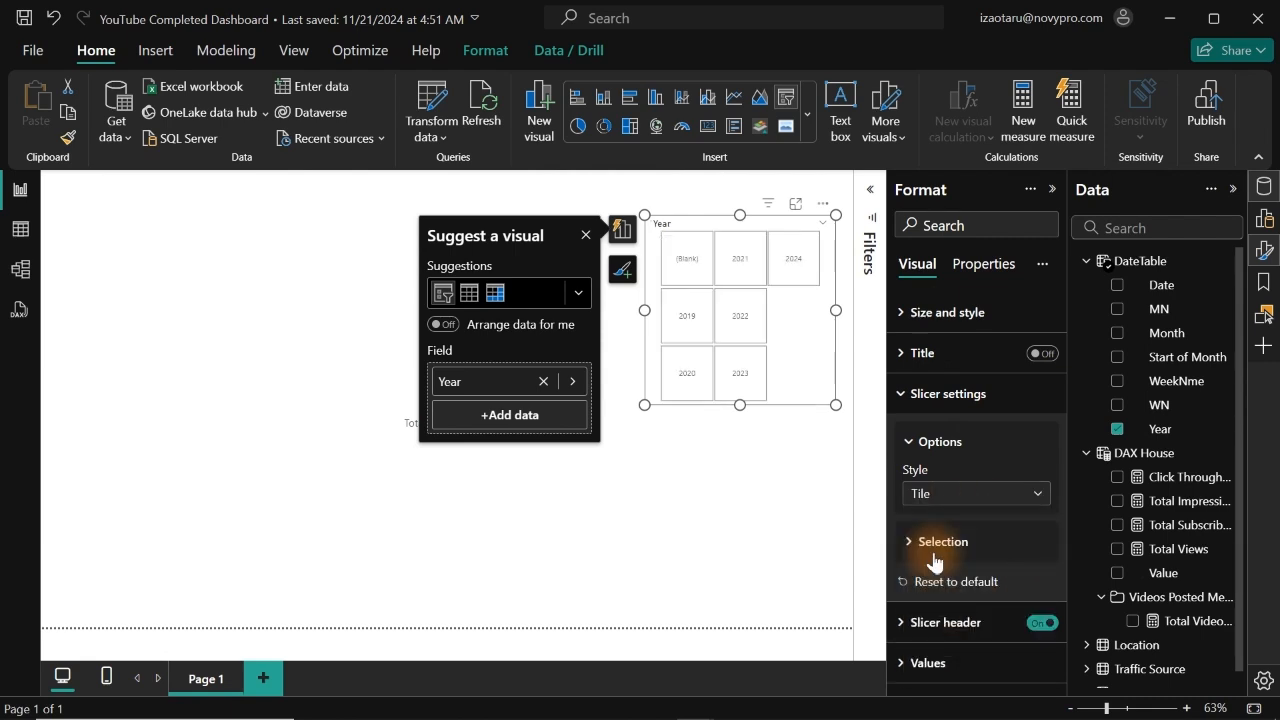
pyautogui.click(1266, 250)
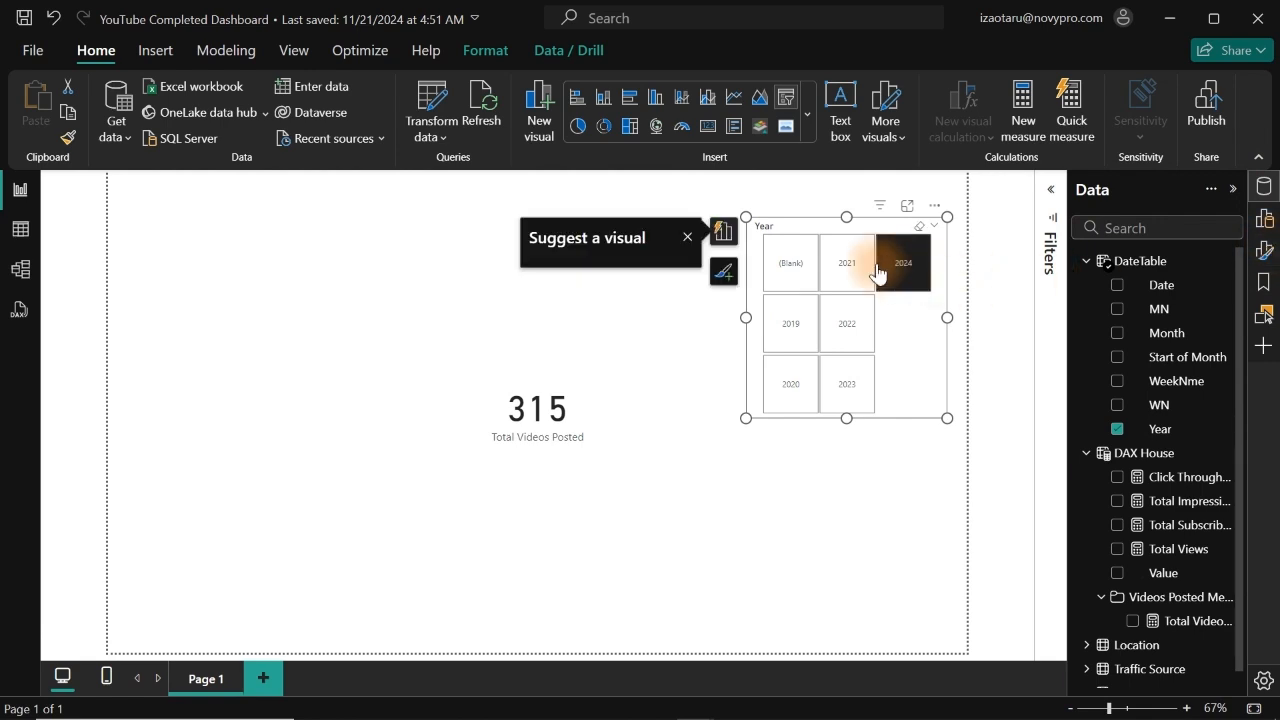
# Exclude (Blank) from the Year slicer with a basic visual-level filter that keeps the years 2019 to 2024.
pyautogui.click(790, 270)
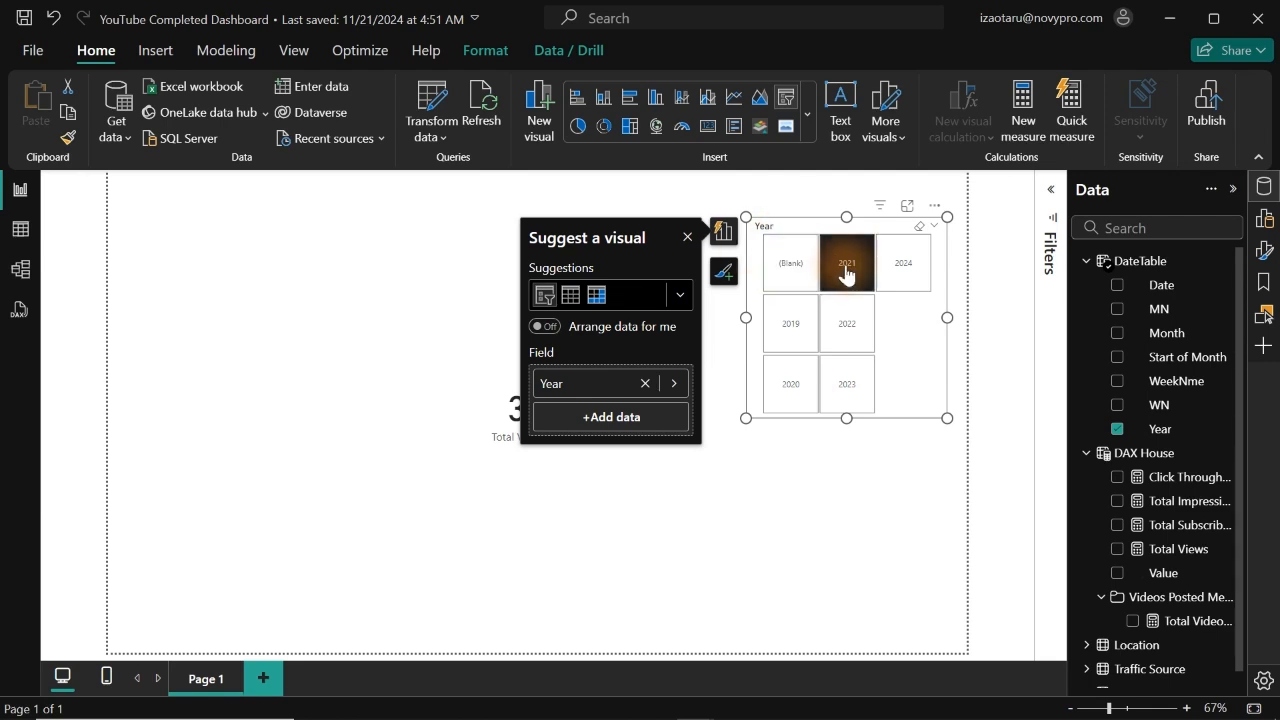
pyautogui.click(1053, 193)
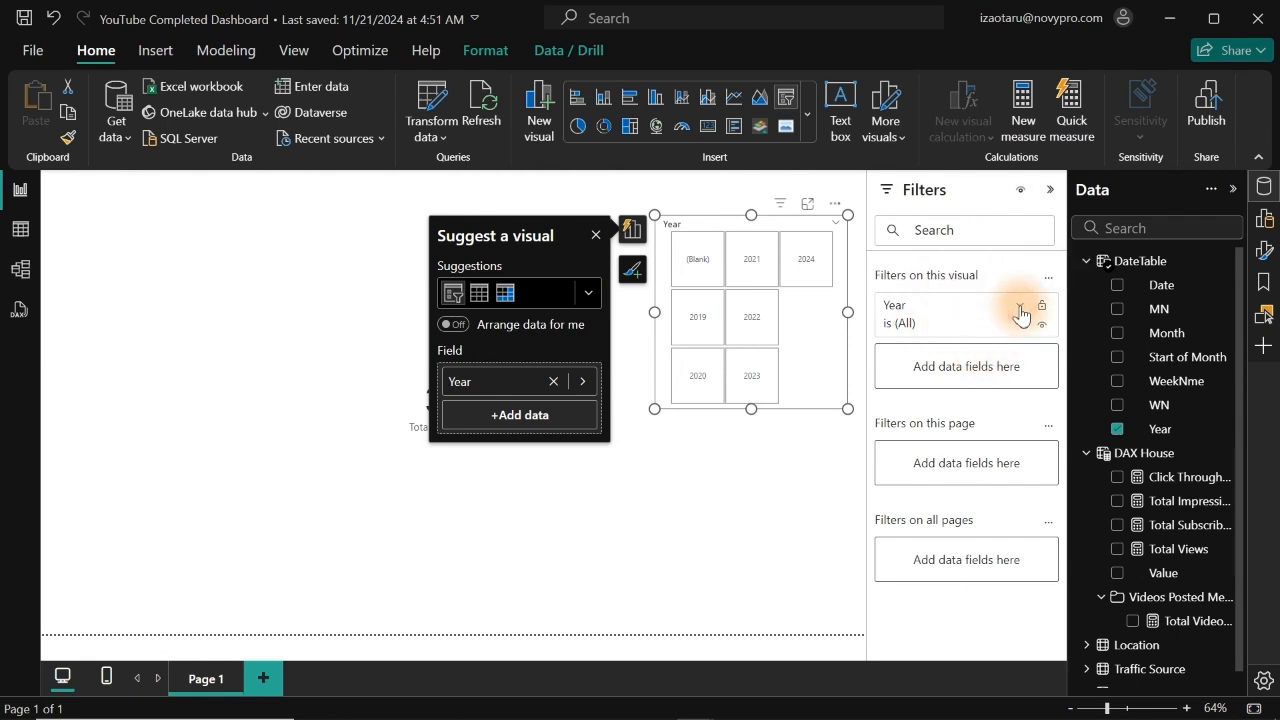
pyautogui.click(1019, 309)
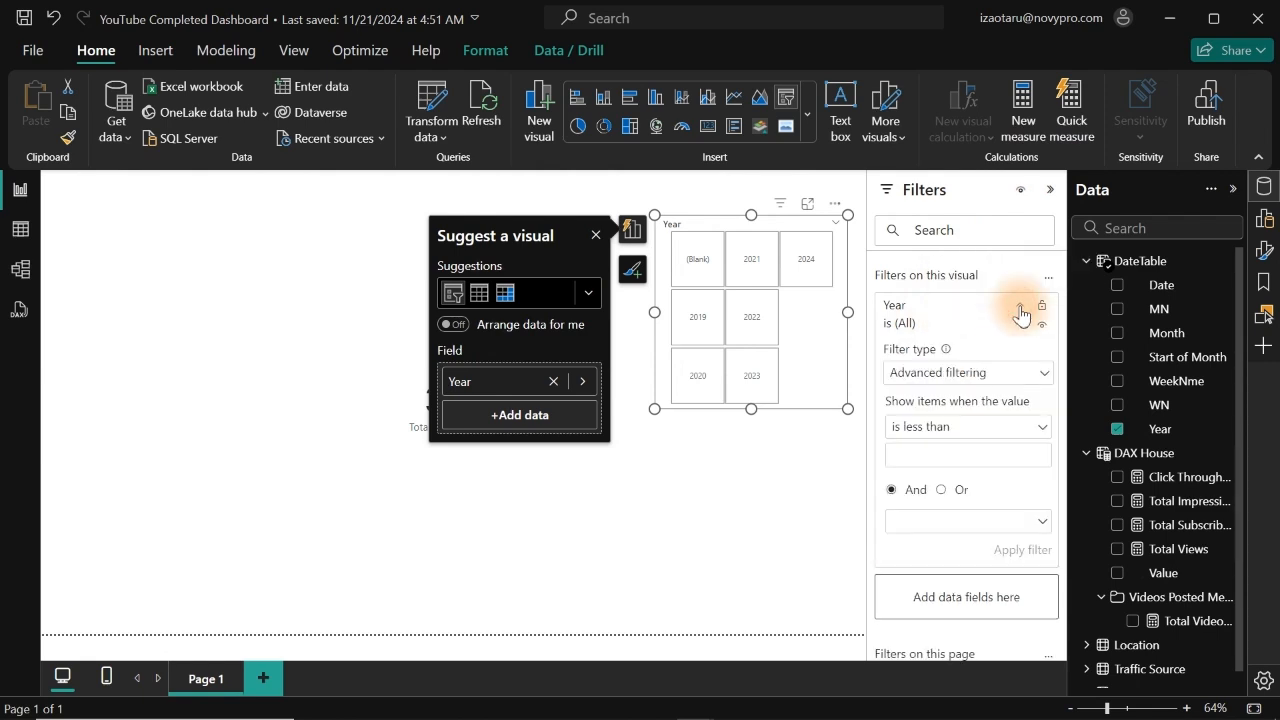
pyautogui.click(935, 376)
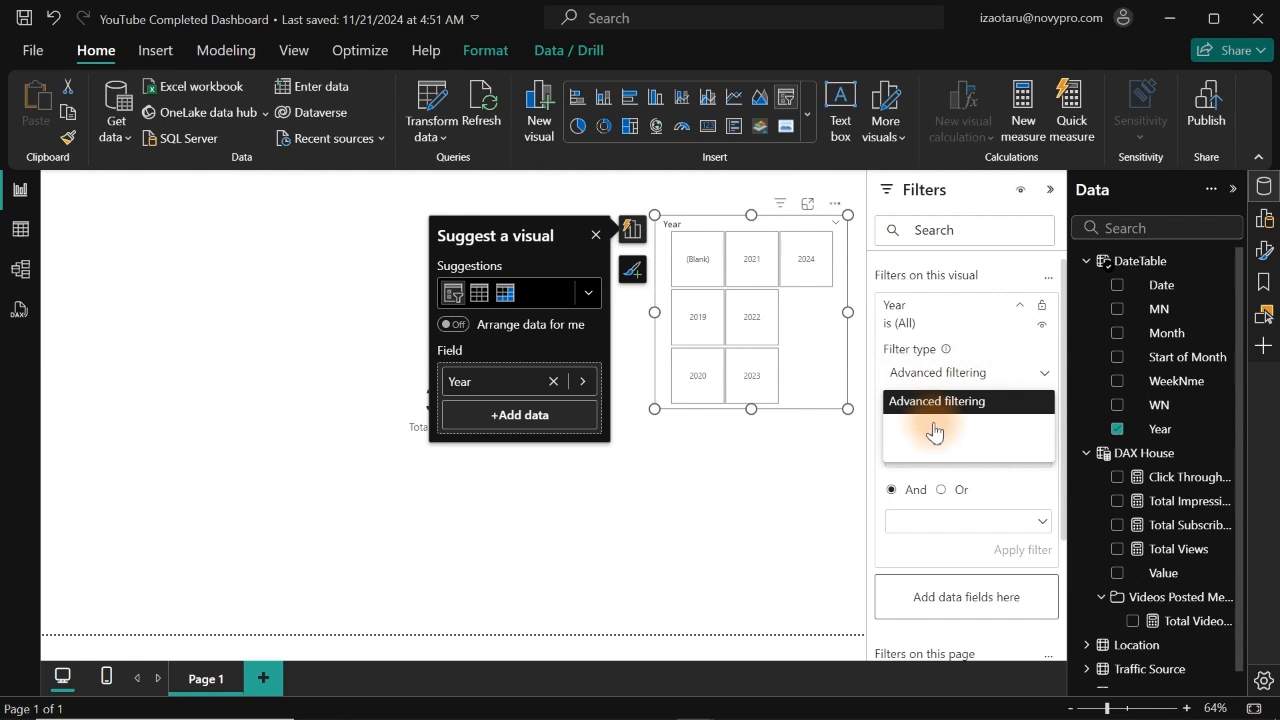
pyautogui.click(932, 429)
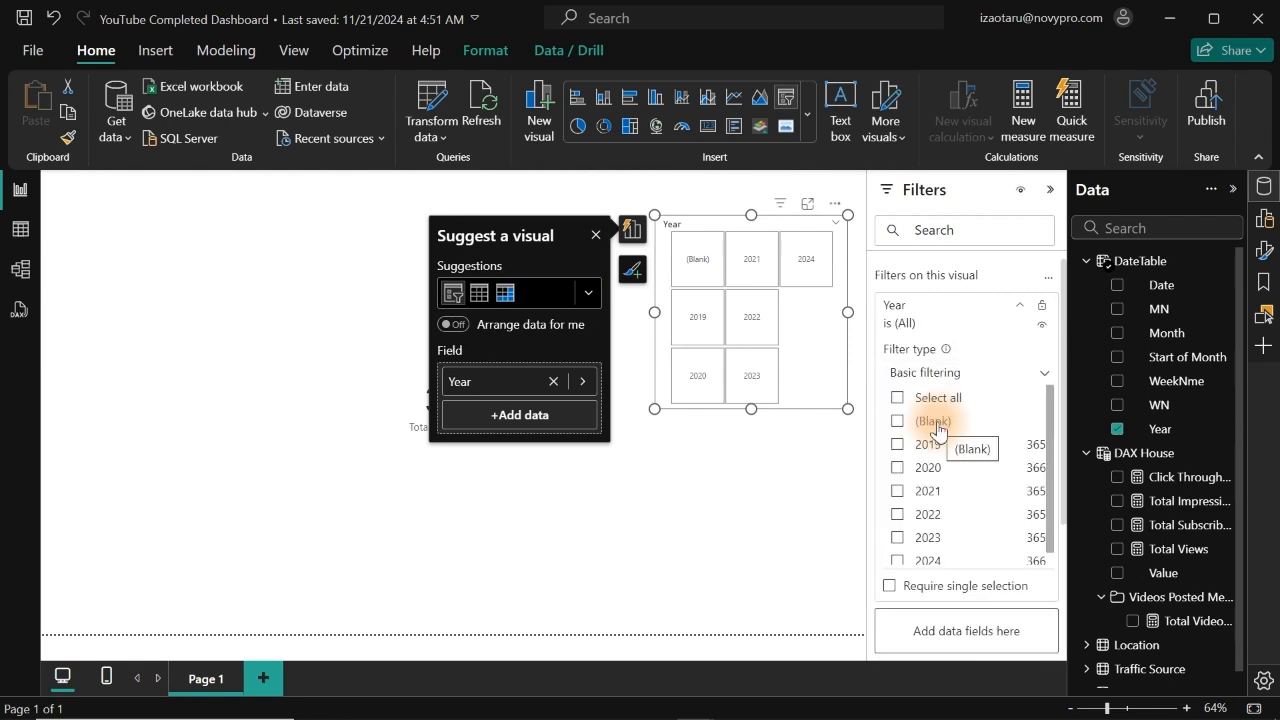
pyautogui.click(899, 399)
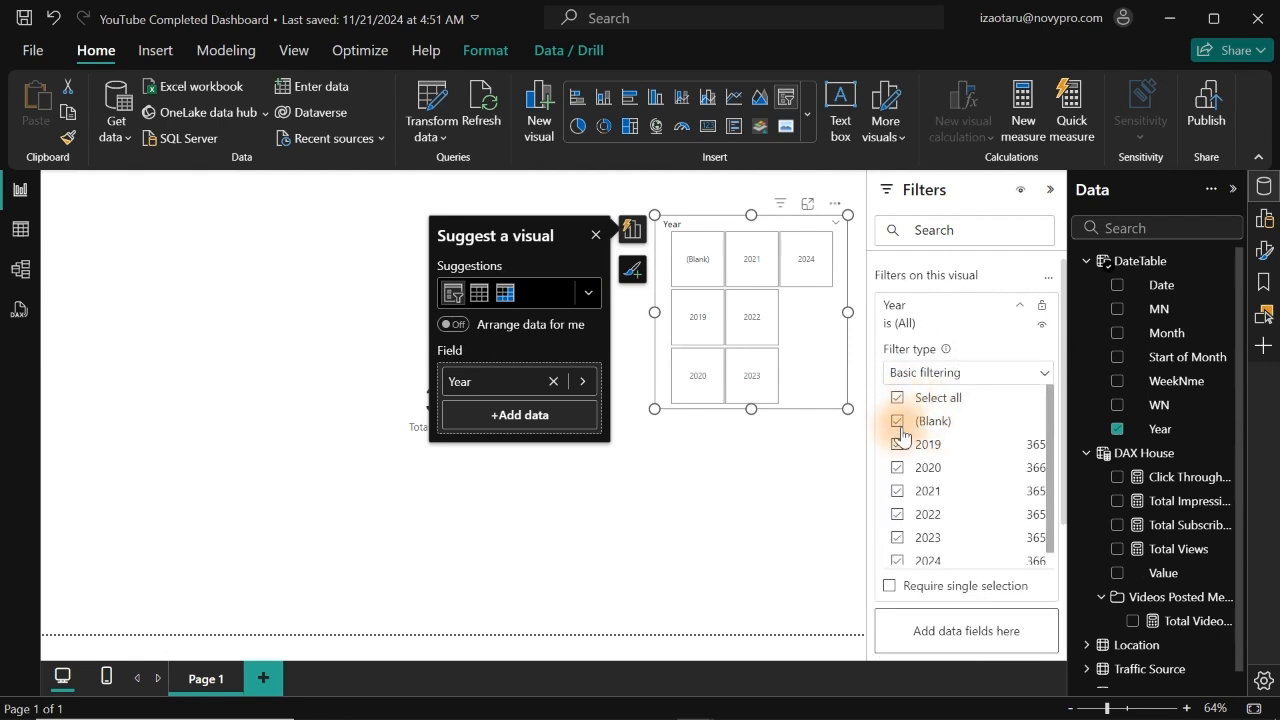
pyautogui.click(898, 421)
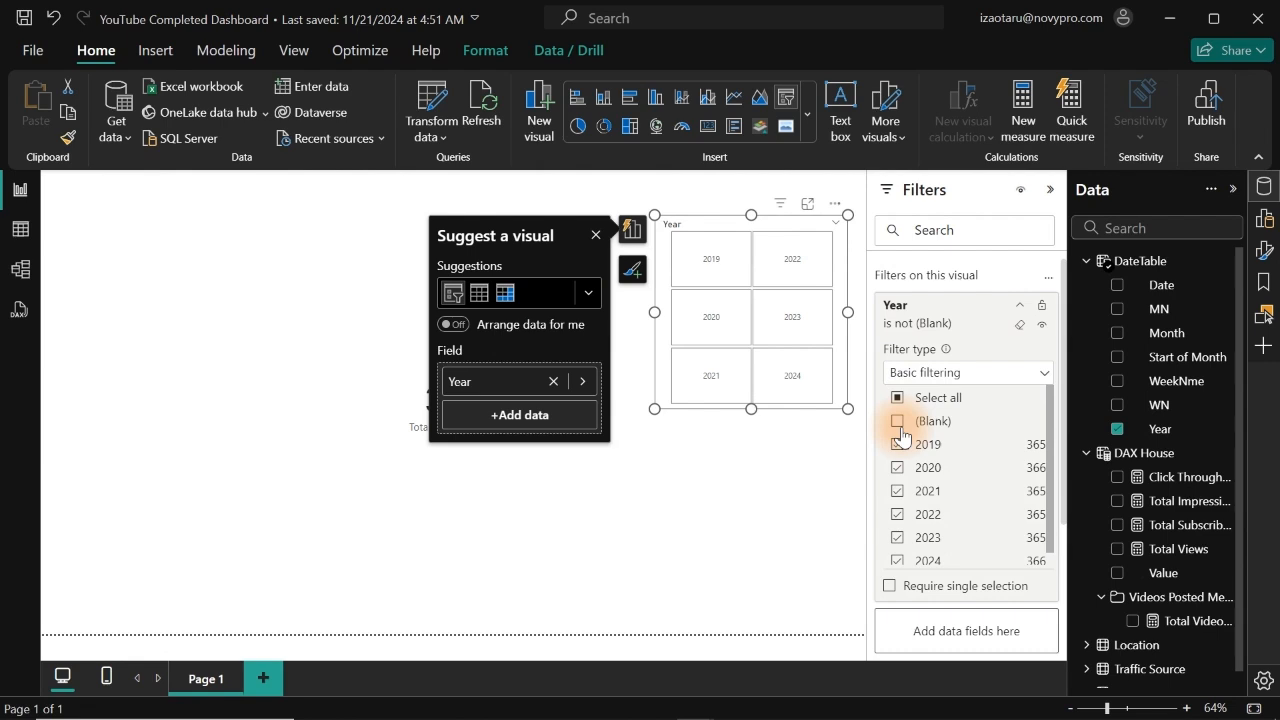
pyautogui.click(1021, 311)
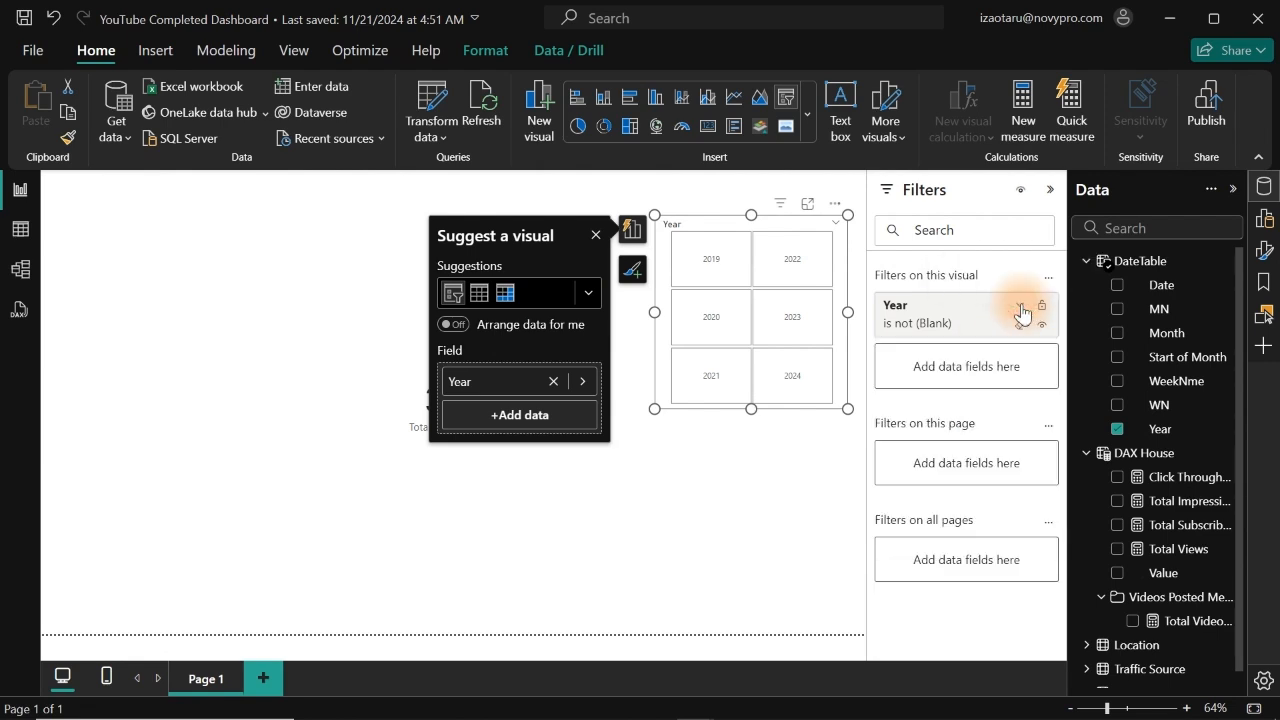
pyautogui.click(1050, 191)
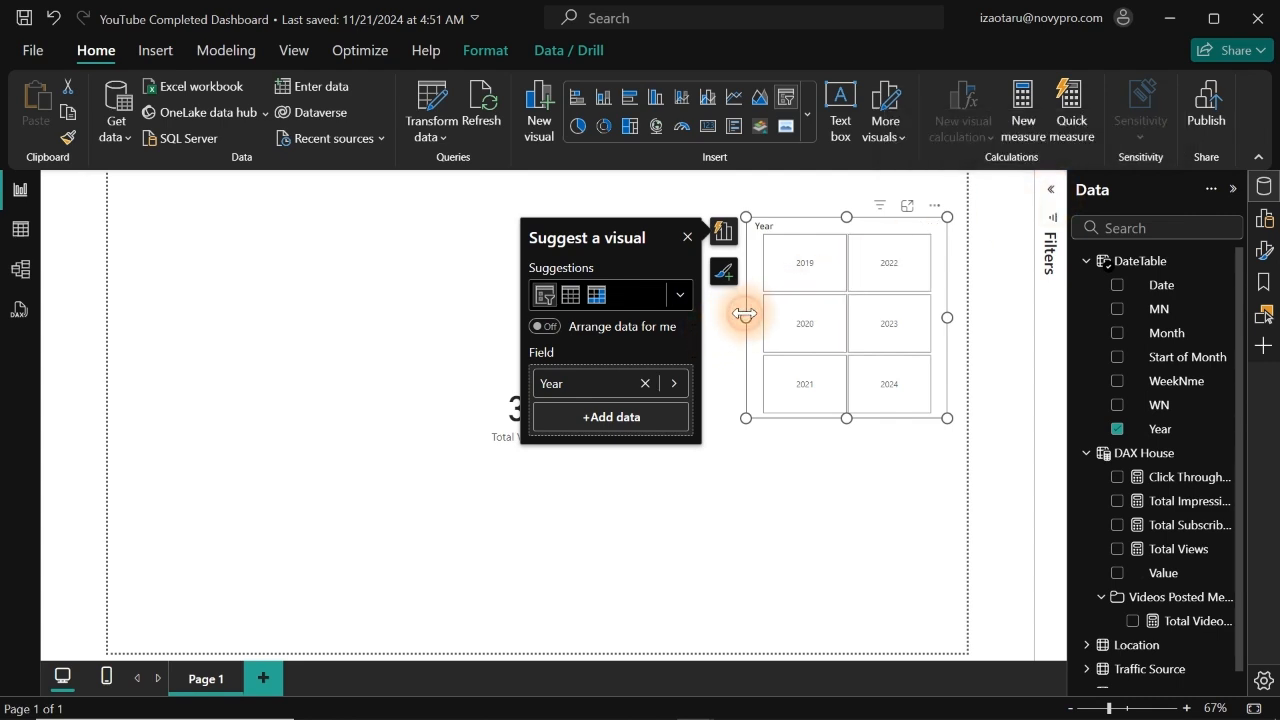
# Narrow the Year slicer slightly from its left edge, and try its tiles, ending with 2022 selected.
pyautogui.moveTo(746, 318); pyautogui.dragTo(772, 318)
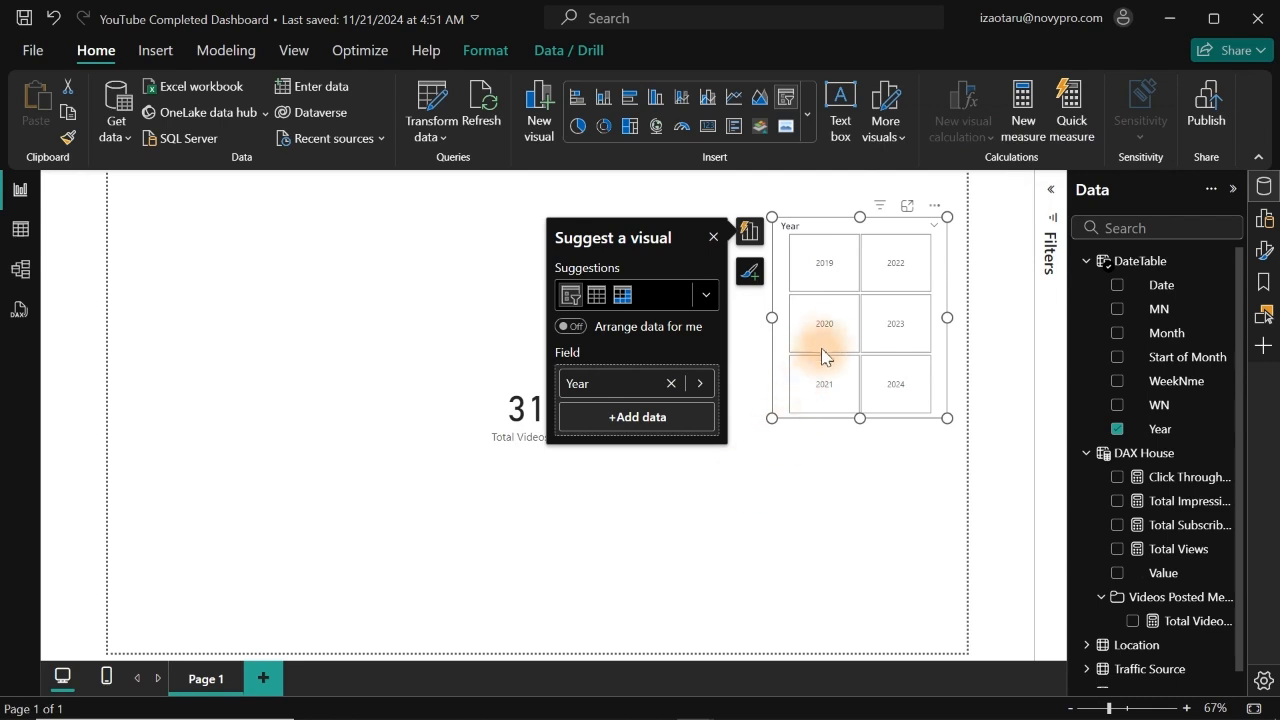
pyautogui.click(825, 334)
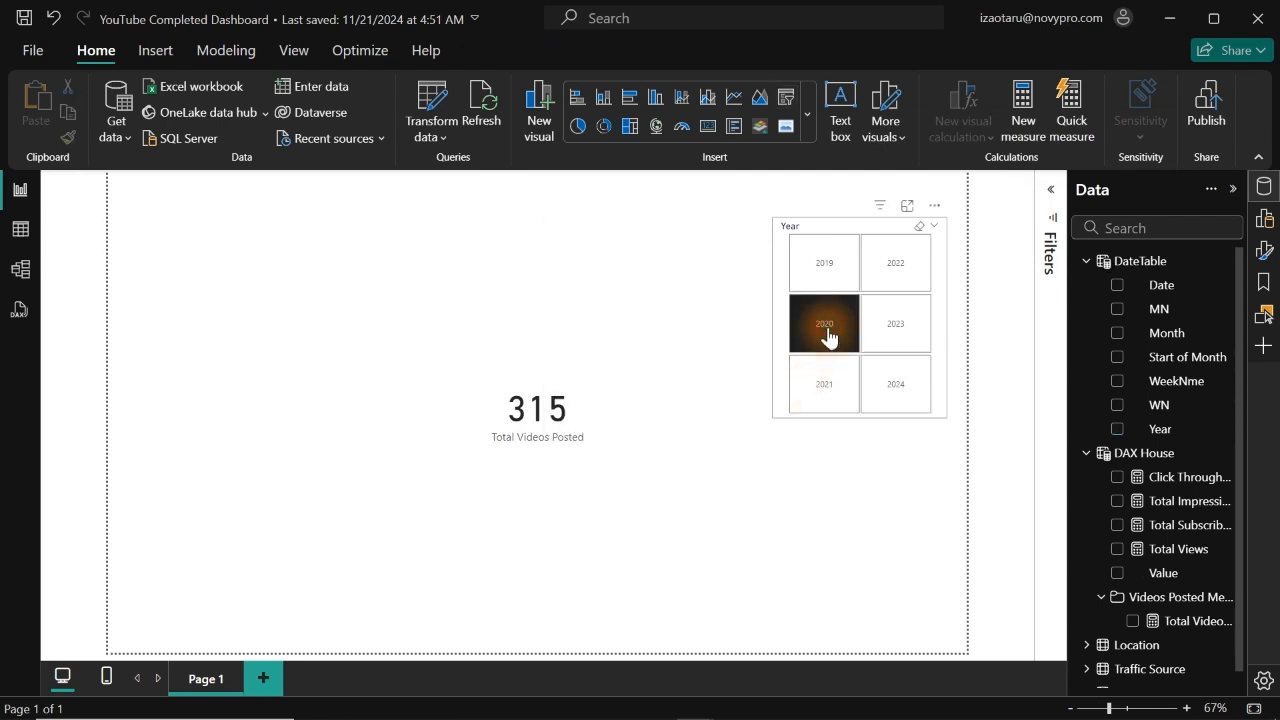
pyautogui.click(828, 336)
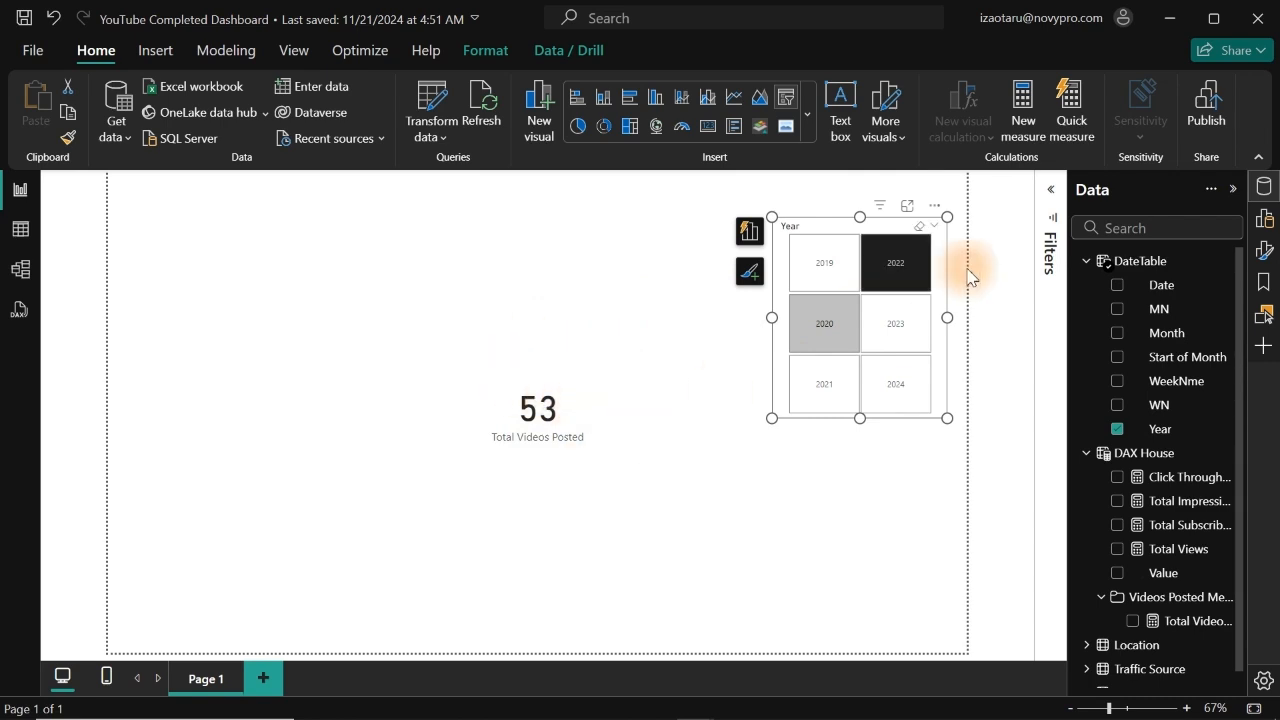
# Create a new measure in the videos-posted display folder of DAX House, named Previous Year Video Posted.
pyautogui.click(1088, 262)
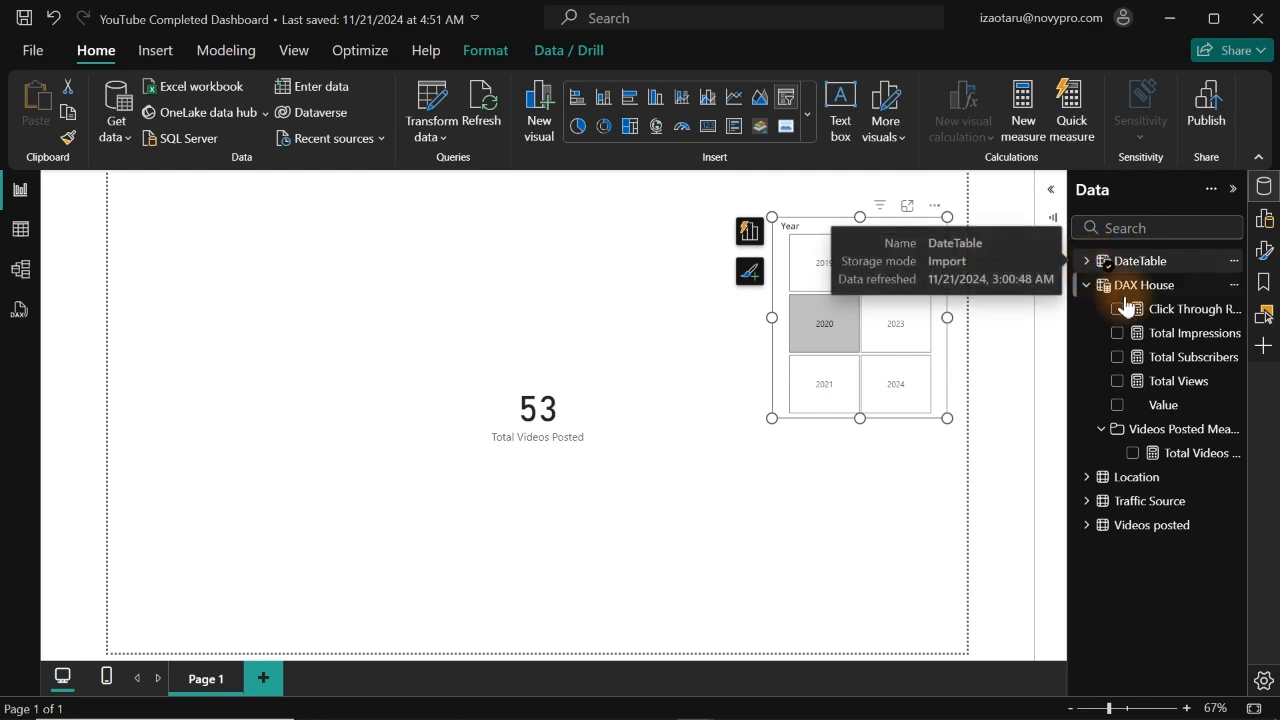
pyautogui.click(1199, 458)
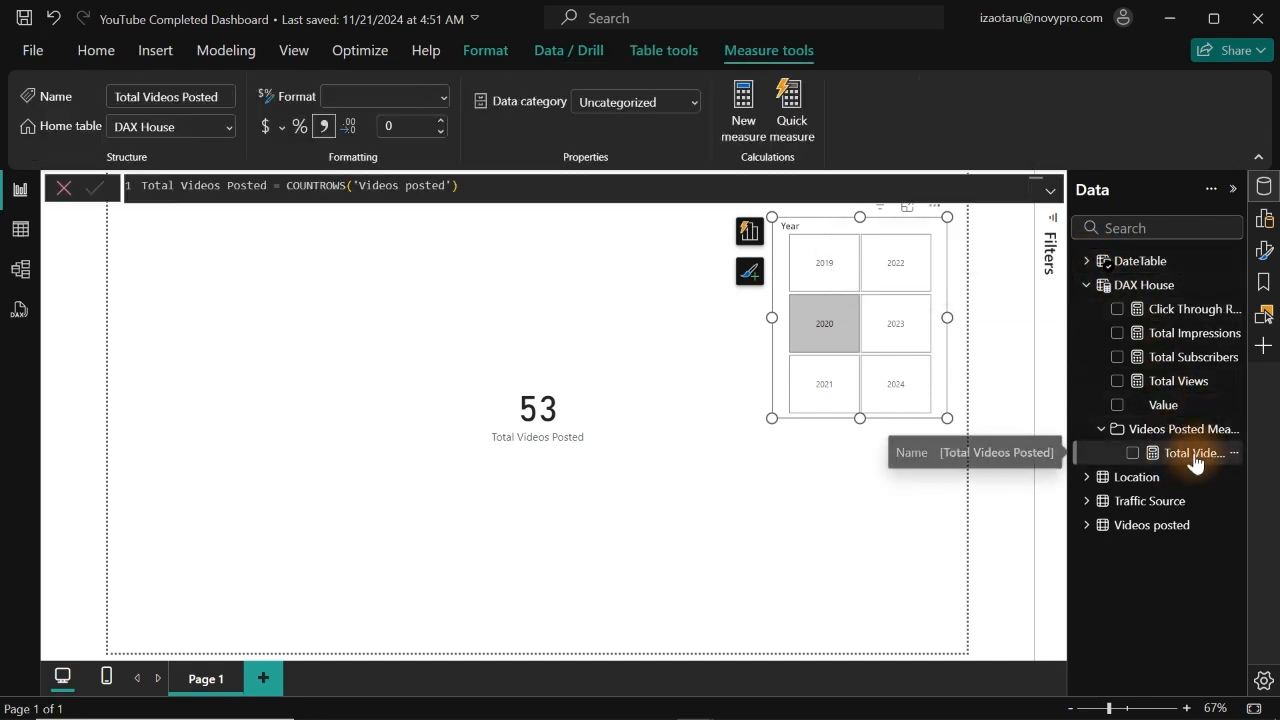
pyautogui.rightClick(1200, 458)
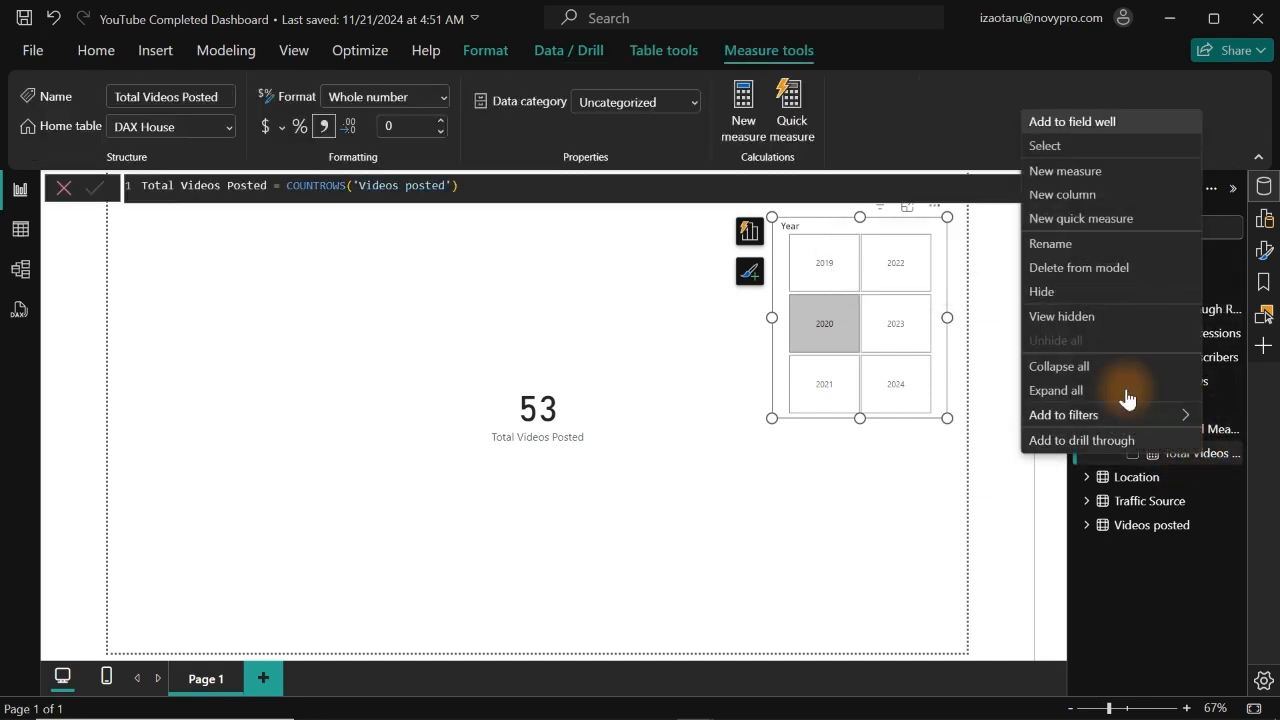
pyautogui.click(1089, 173)
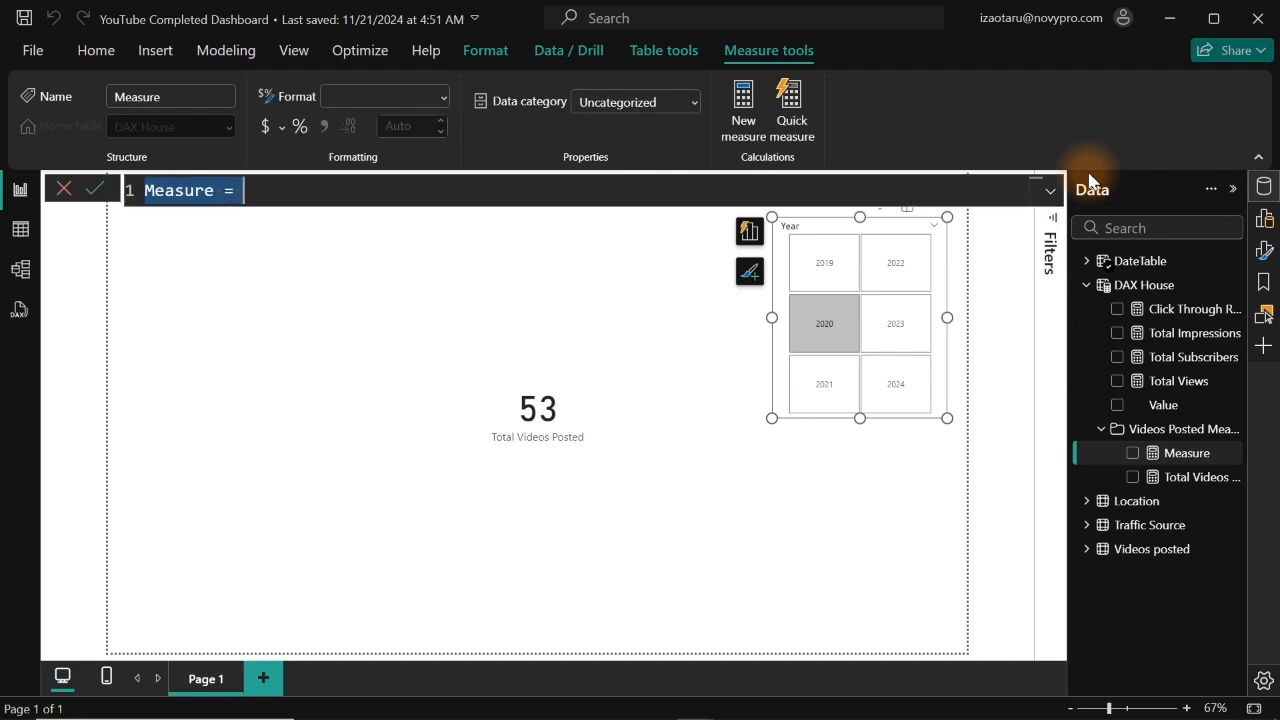
pyautogui.write('Pre')
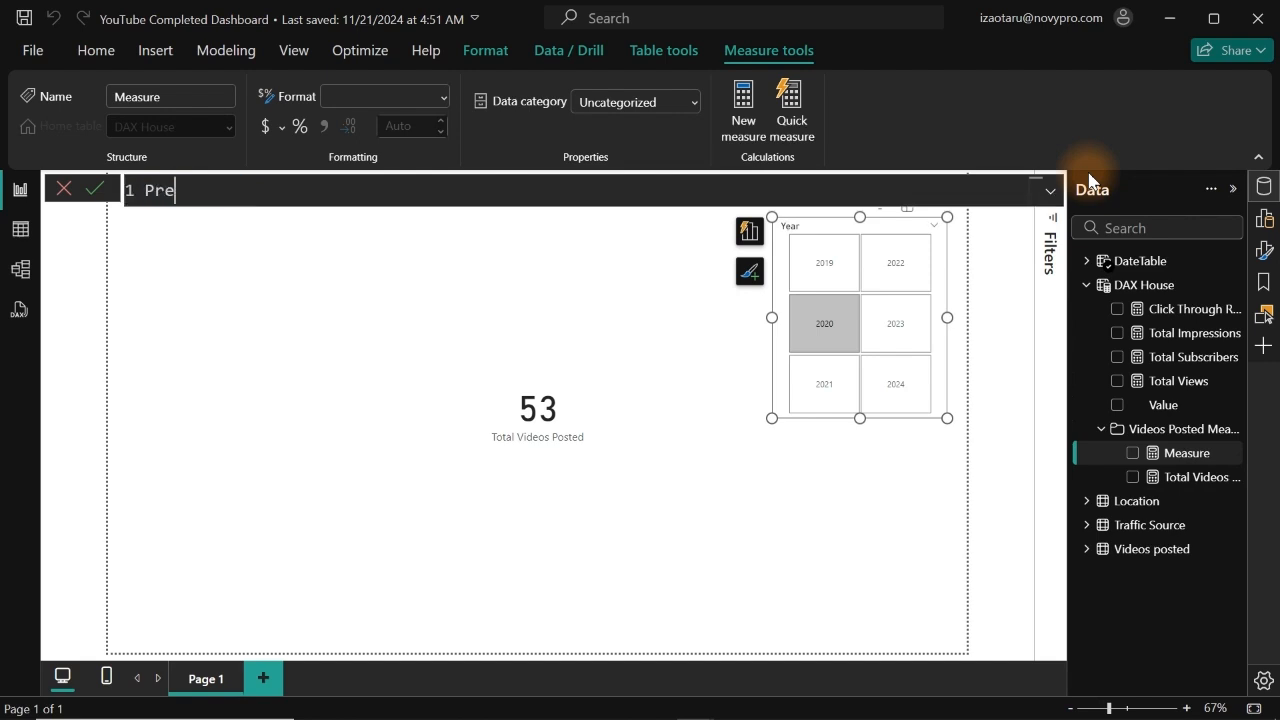
pyautogui.write('vious Year Vide')
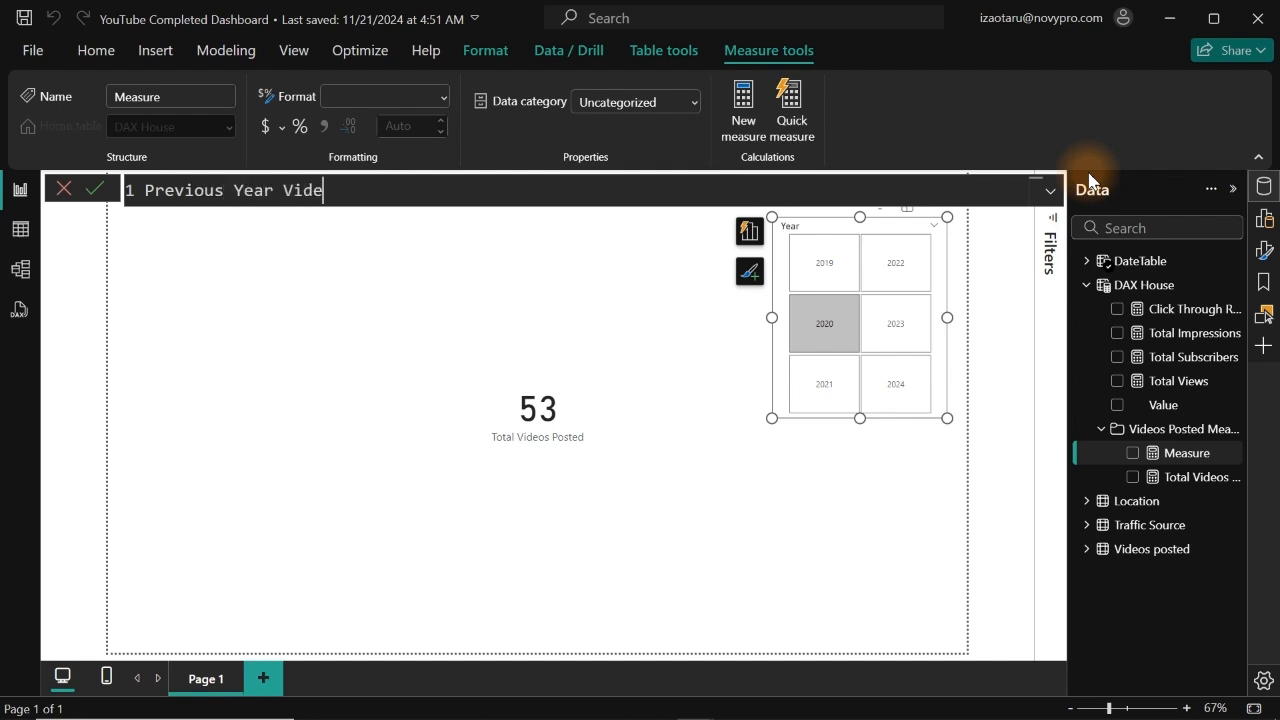
pyautogui.write('o Posted =')
pyautogui.hotkey('shift', 'Return')
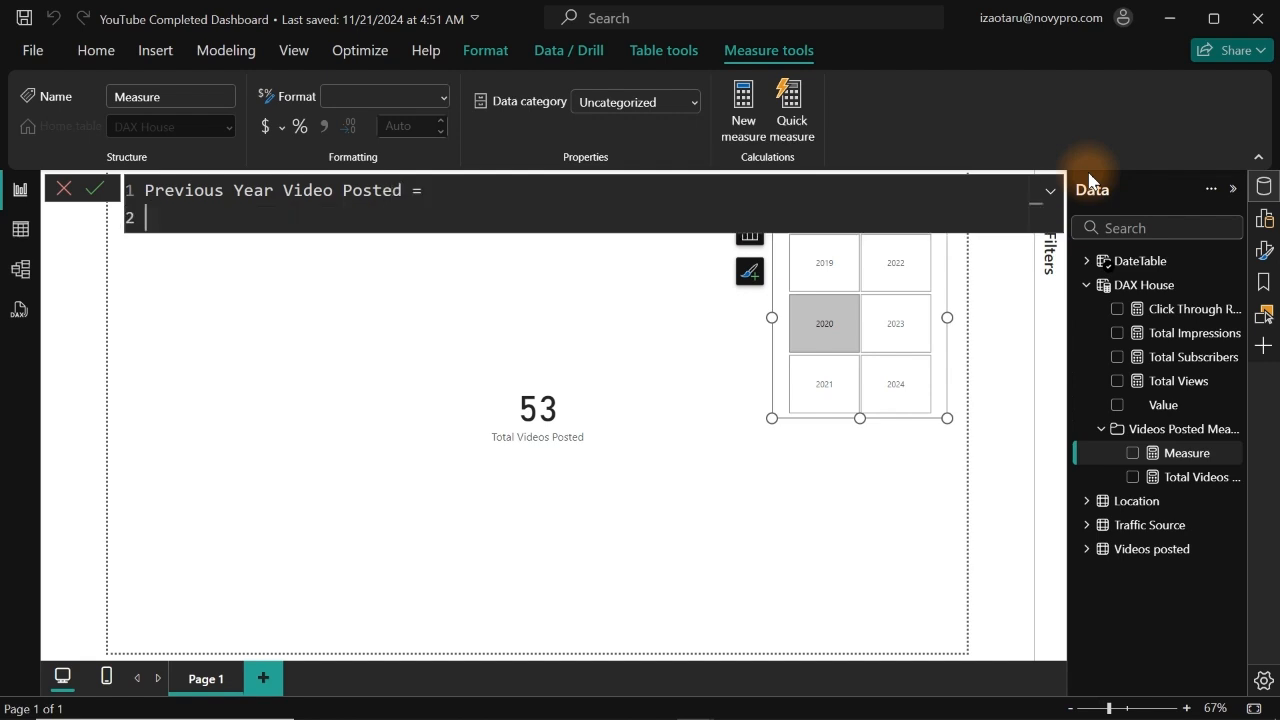
pyautogui.press('Tab')
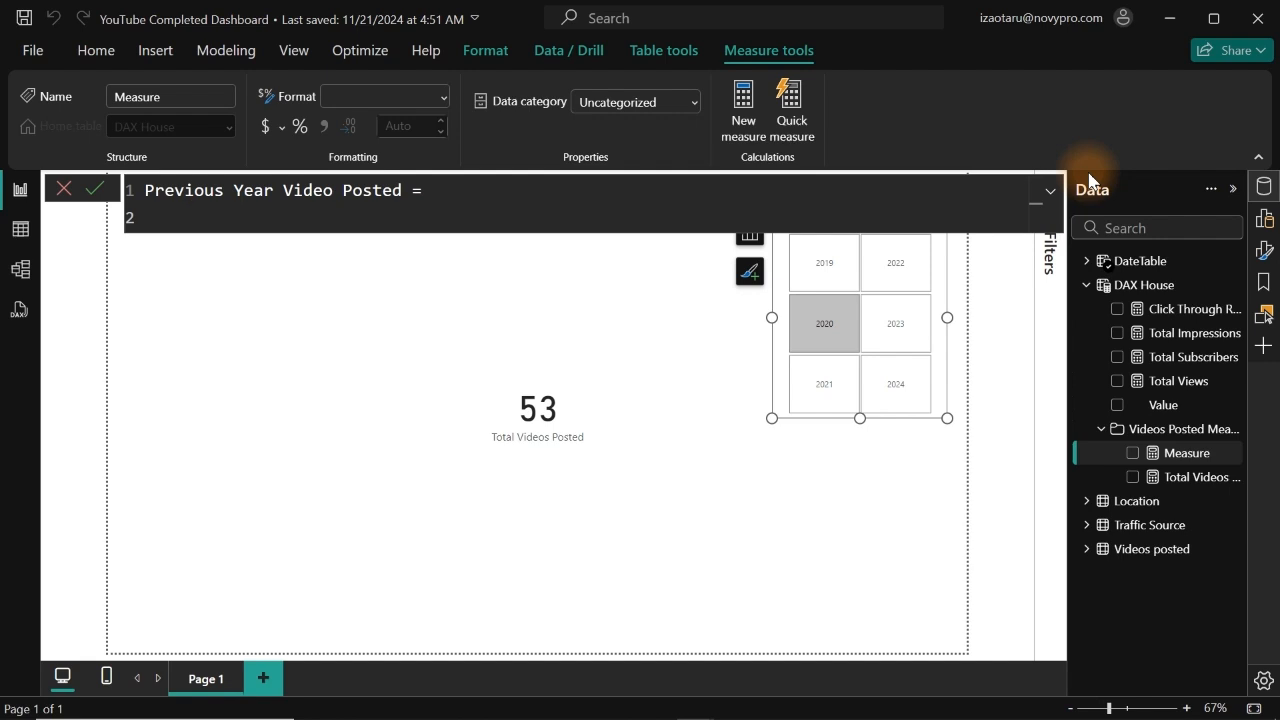
# Begin the measure's formula with CALCULATE on its own line, using [Total Videos Posted] as the expression to evaluate.
pyautogui.write('div')
pyautogui.press('BackSpace')
pyautogui.press('BackSpace')
pyautogui.press('BackSpace')
pyautogui.write('cal')
pyautogui.press('Tab')
pyautogui.write('(')
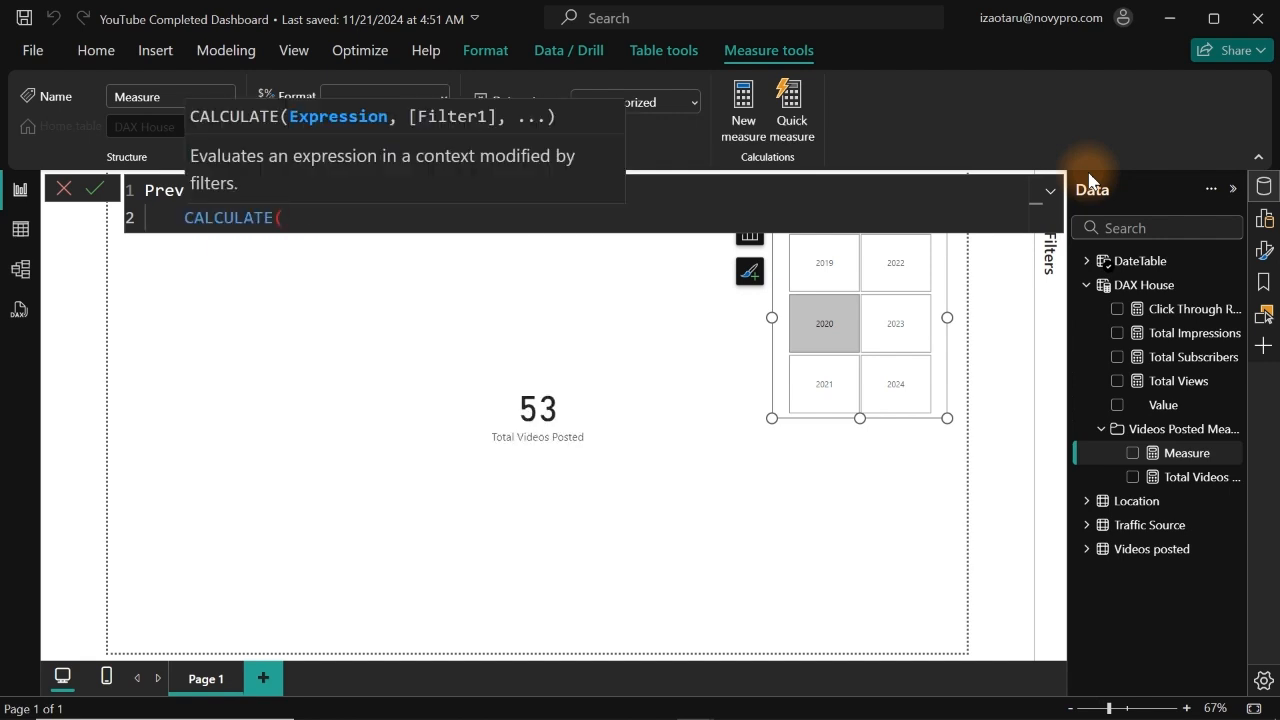
pyautogui.hotkey('shift', 'Return')
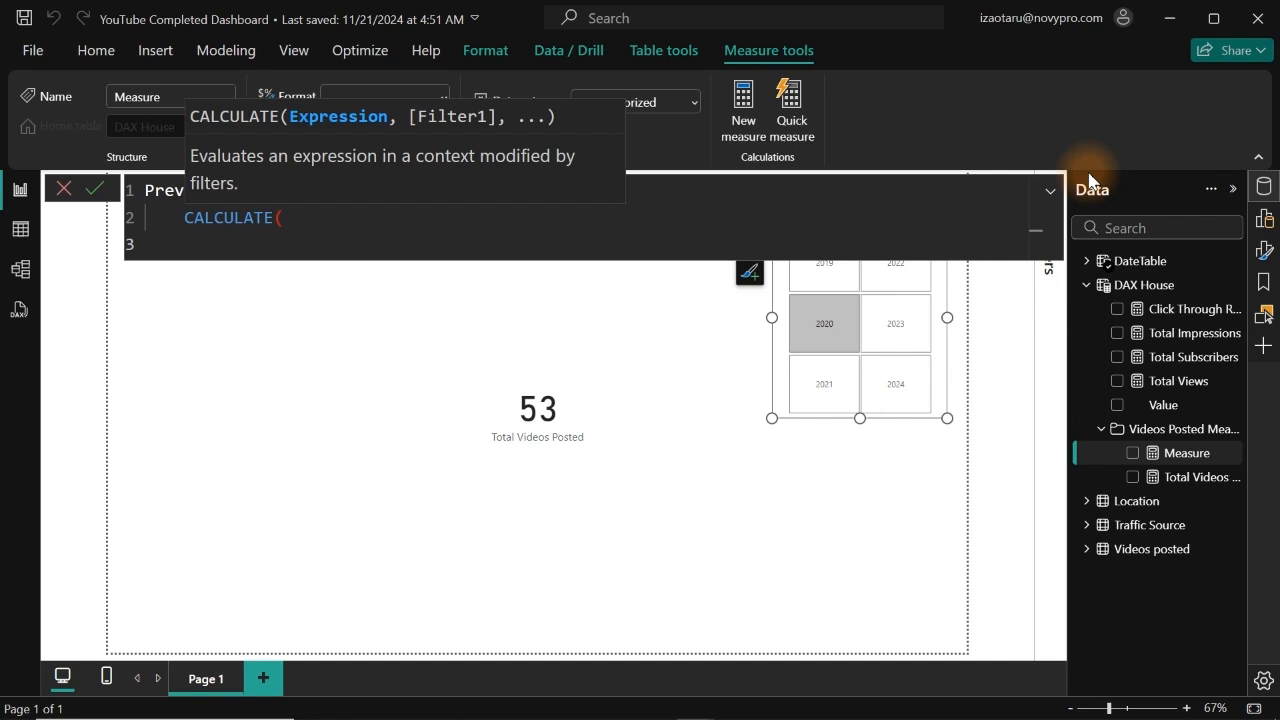
pyautogui.write('[')
pyautogui.press('Down')
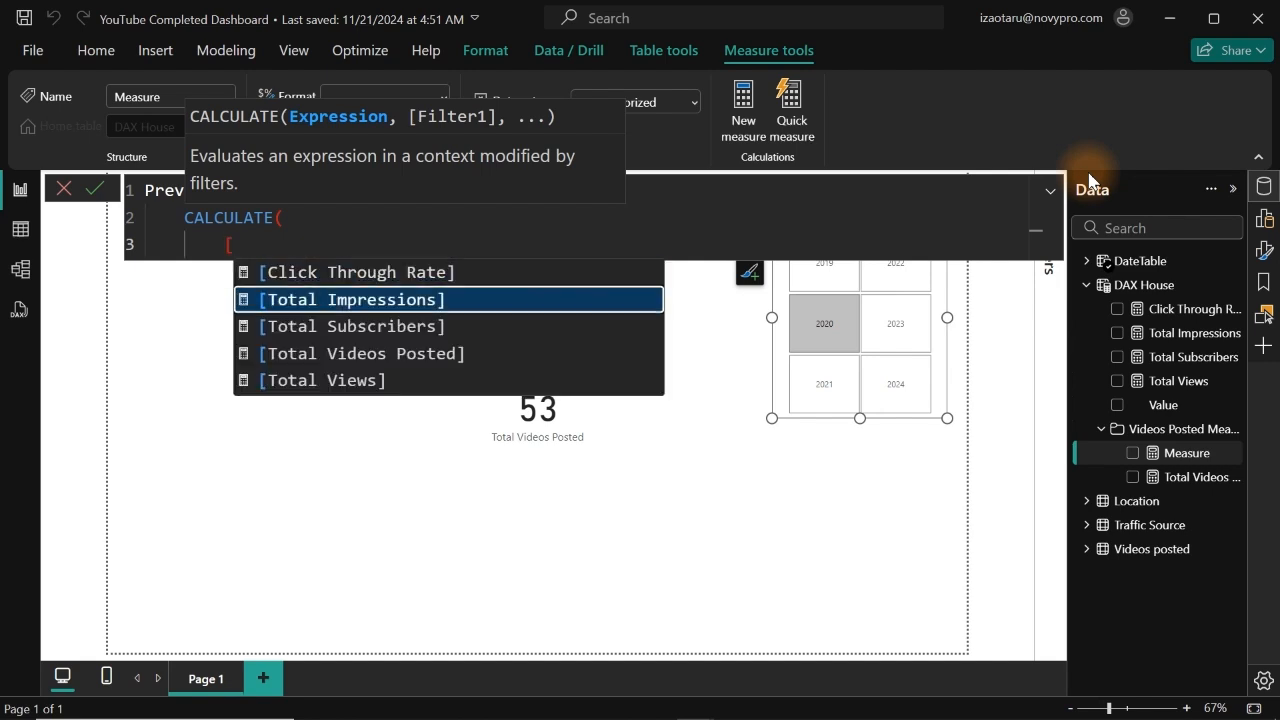
pyautogui.press('Down')
pyautogui.press('Down')
pyautogui.press('Tab')
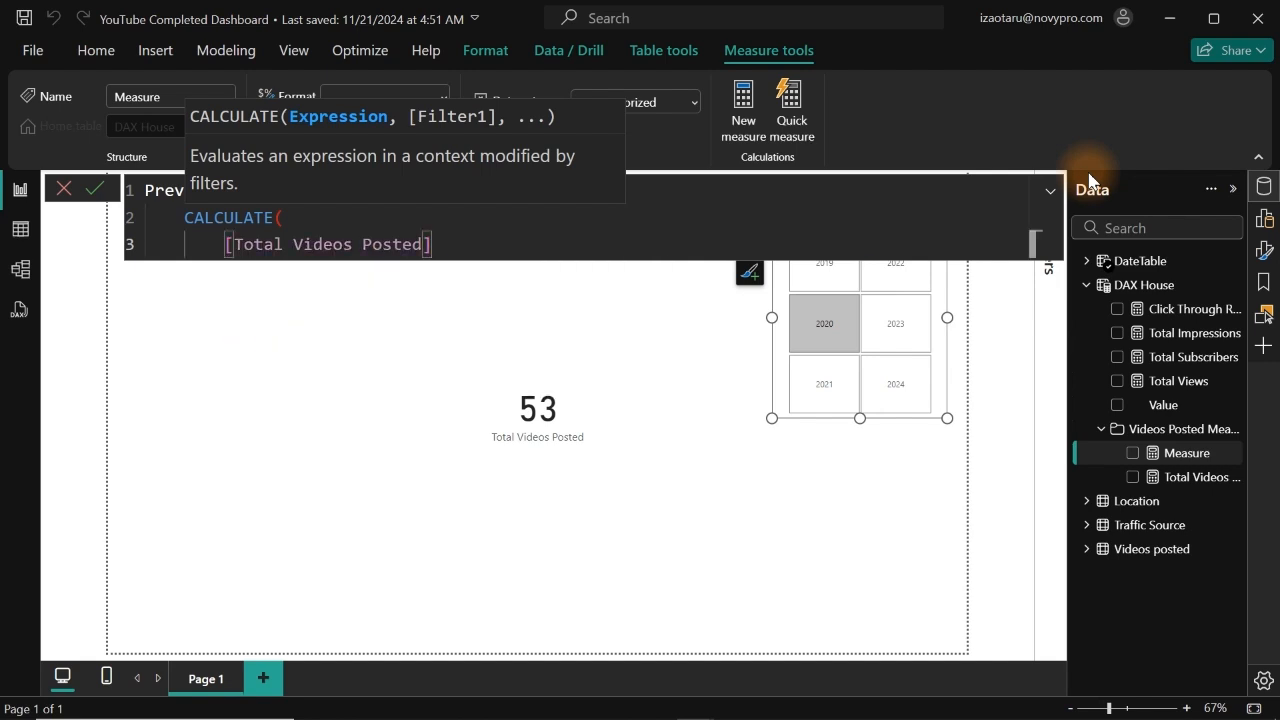
pyautogui.write(',')
pyautogui.hotkey('shift', 'Return')
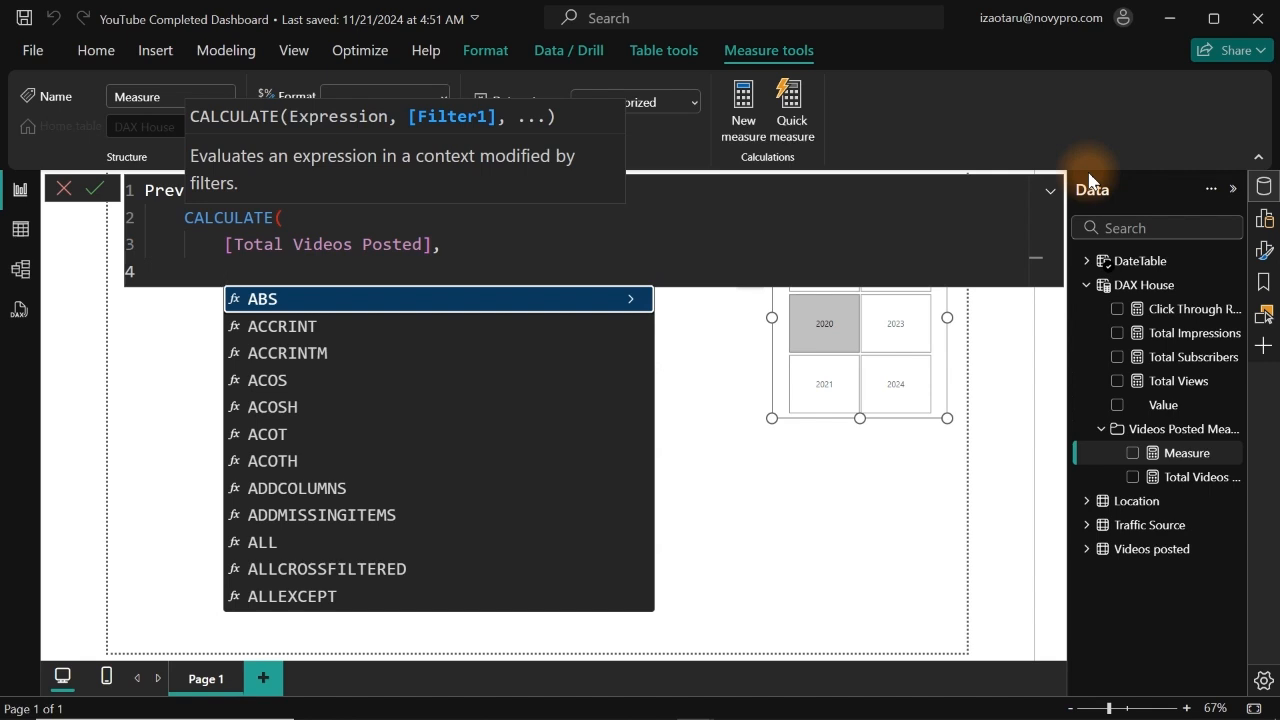
# Add a DATEADD filter argument to CALCULATE that uses DateTable[Date] as its dates.
pyautogui.write('dated')
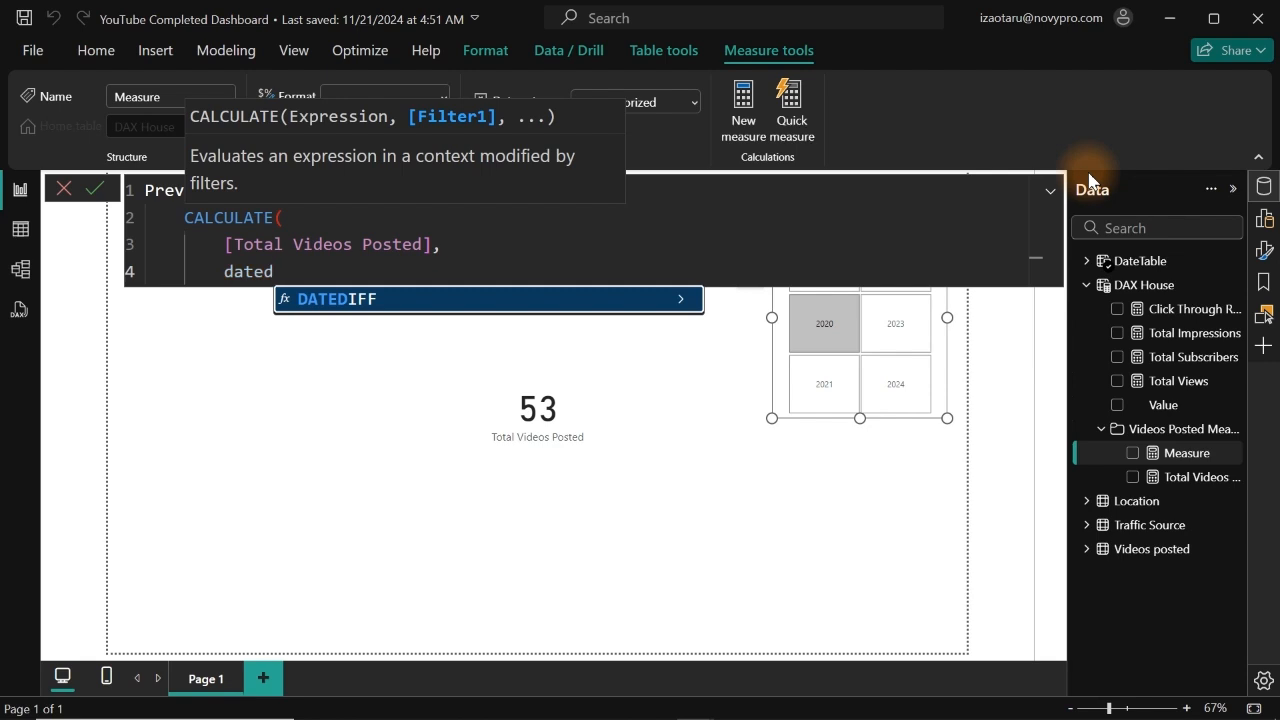
pyautogui.press('BackSpace')
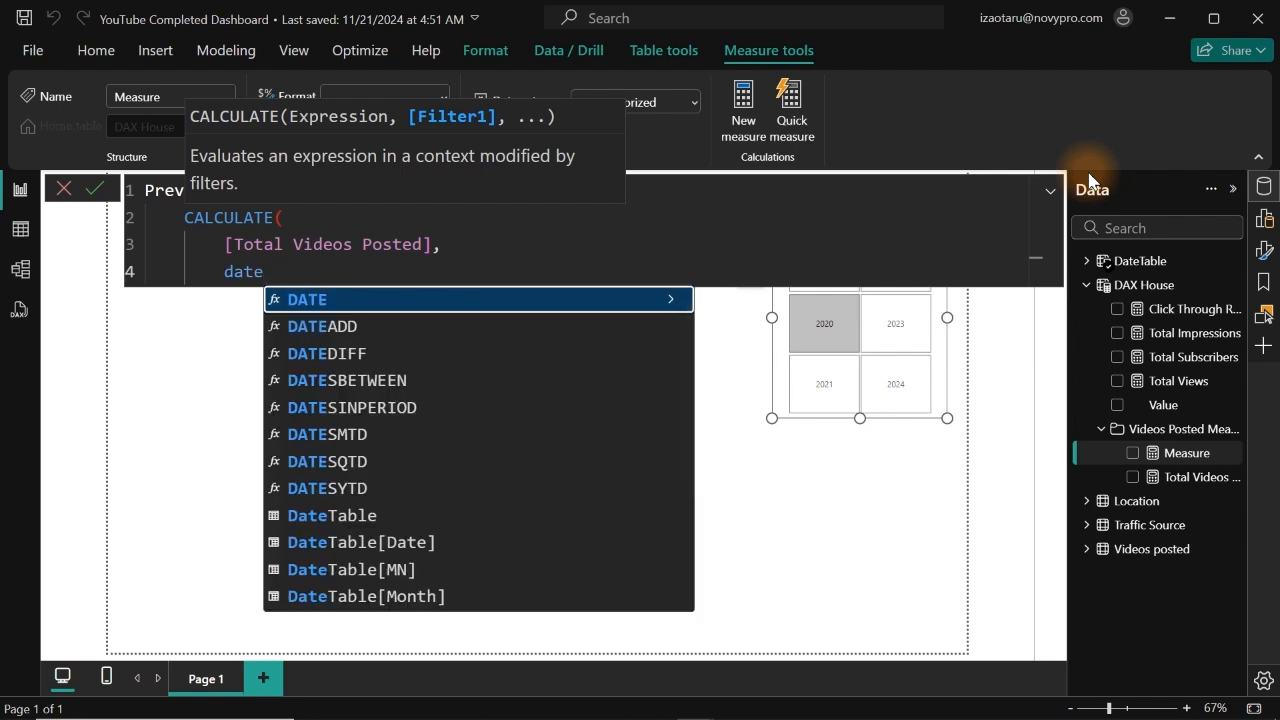
pyautogui.press('Down')
pyautogui.press('Tab')
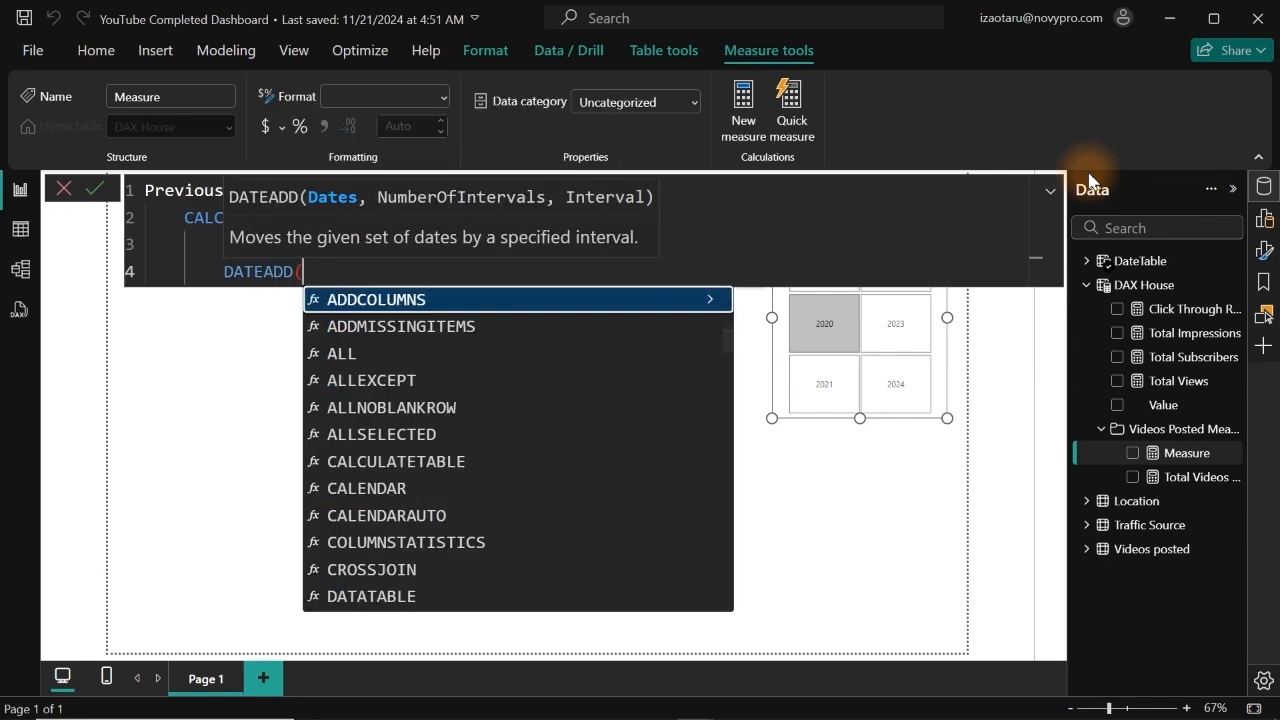
pyautogui.write('date')
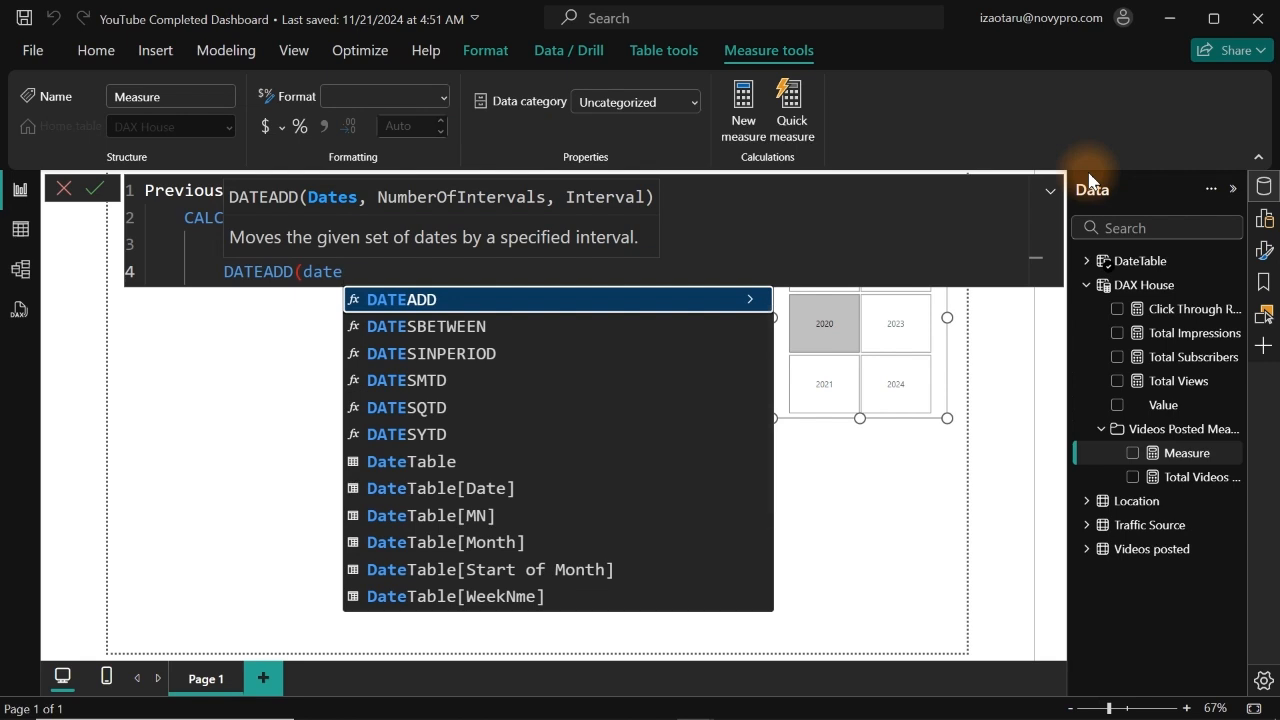
pyautogui.press('Down')
pyautogui.press('Down')
pyautogui.press('Down')
pyautogui.press('Down')
pyautogui.press('Down')
pyautogui.press('Down')
pyautogui.press('Down')
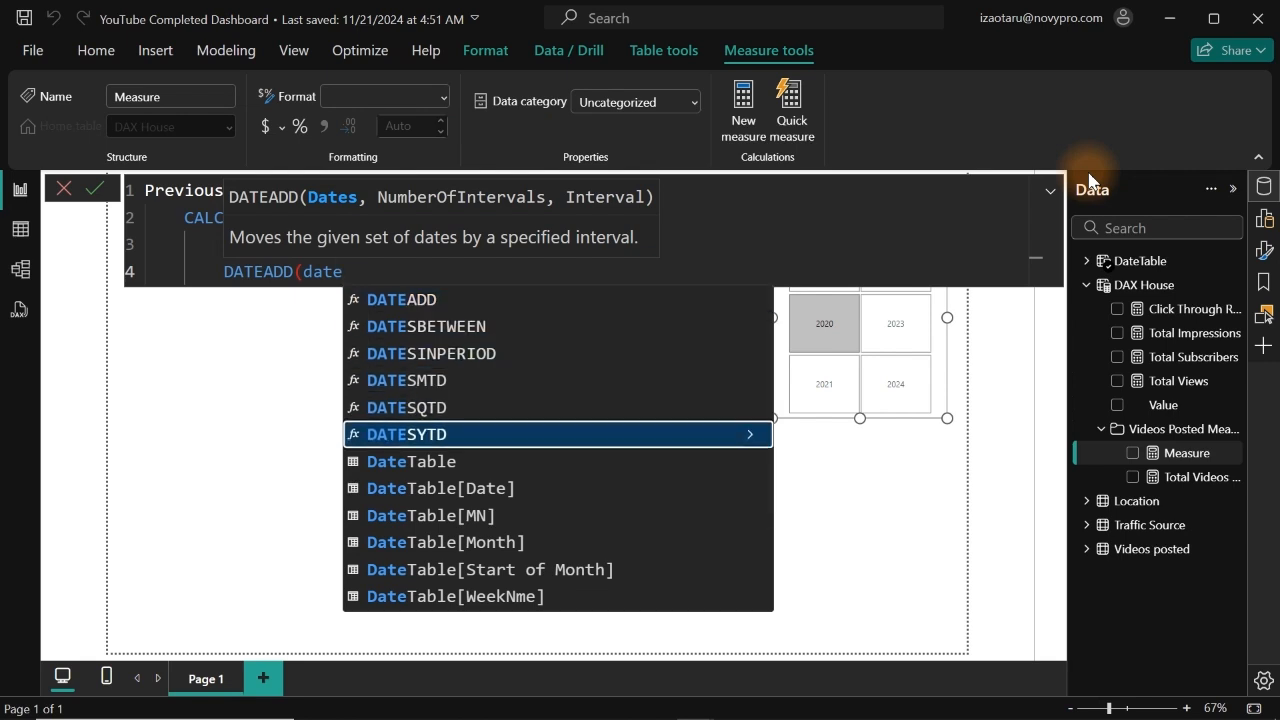
pyautogui.press('Tab')
pyautogui.write(',')
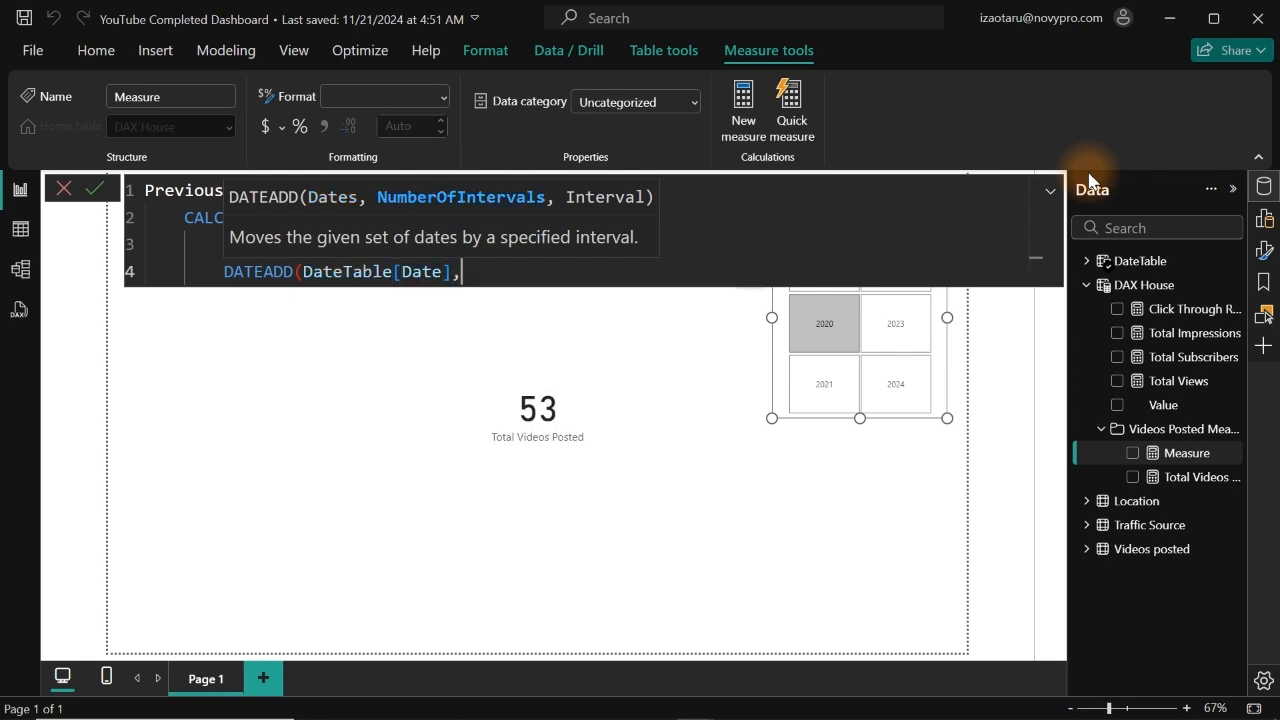
# Complete DATEADD with -1 and YEAR, close the CALCULATE function and commit the measure.
pyautogui.write('-1')
pyautogui.write(',')
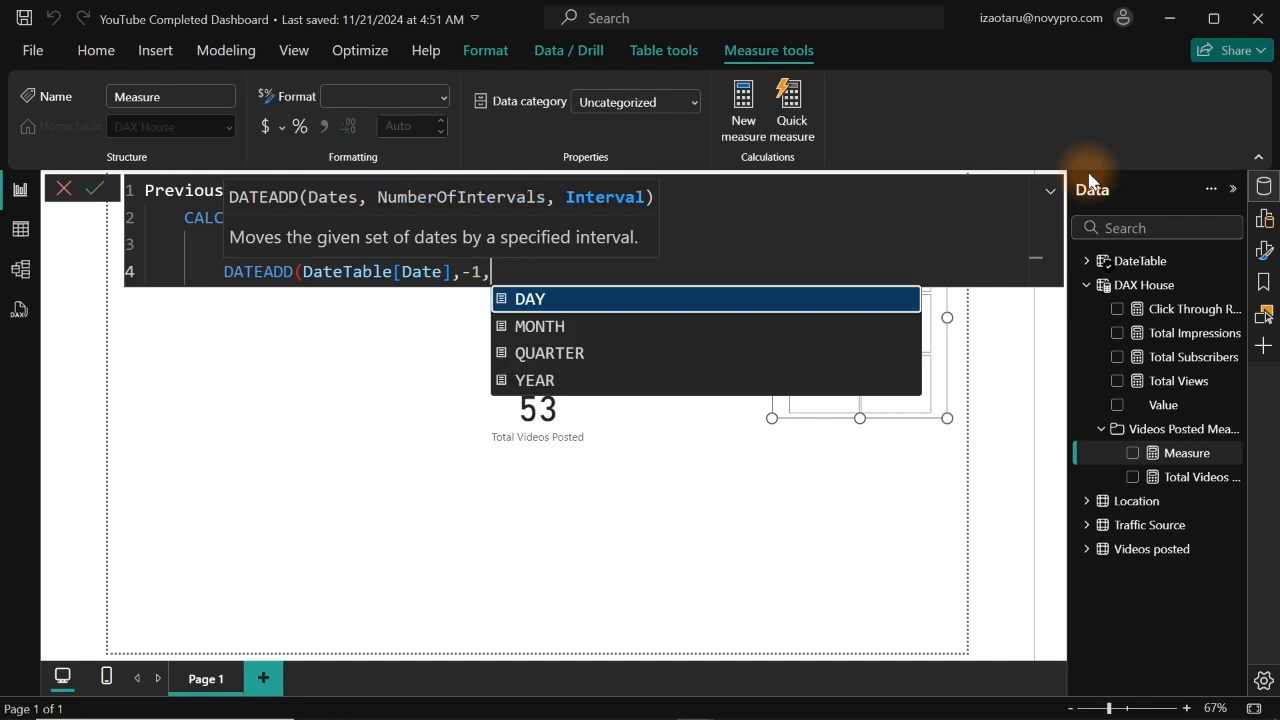
pyautogui.write('-')
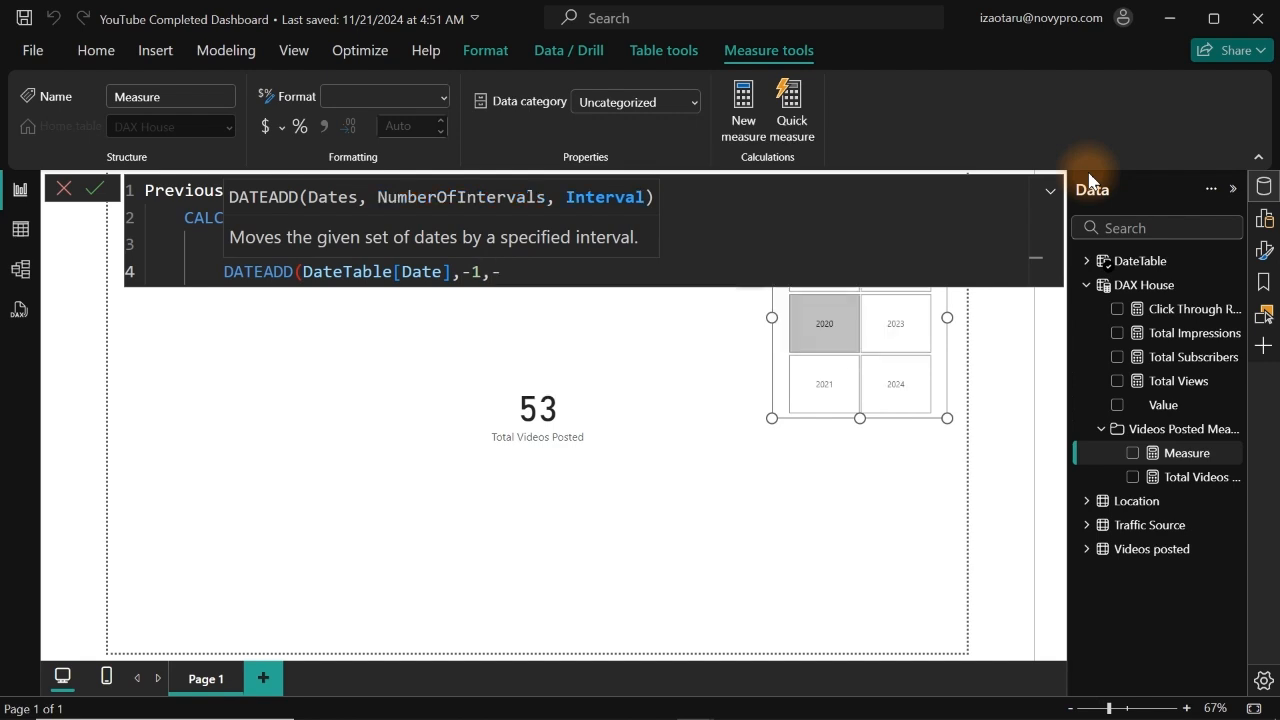
pyautogui.press('BackSpace')
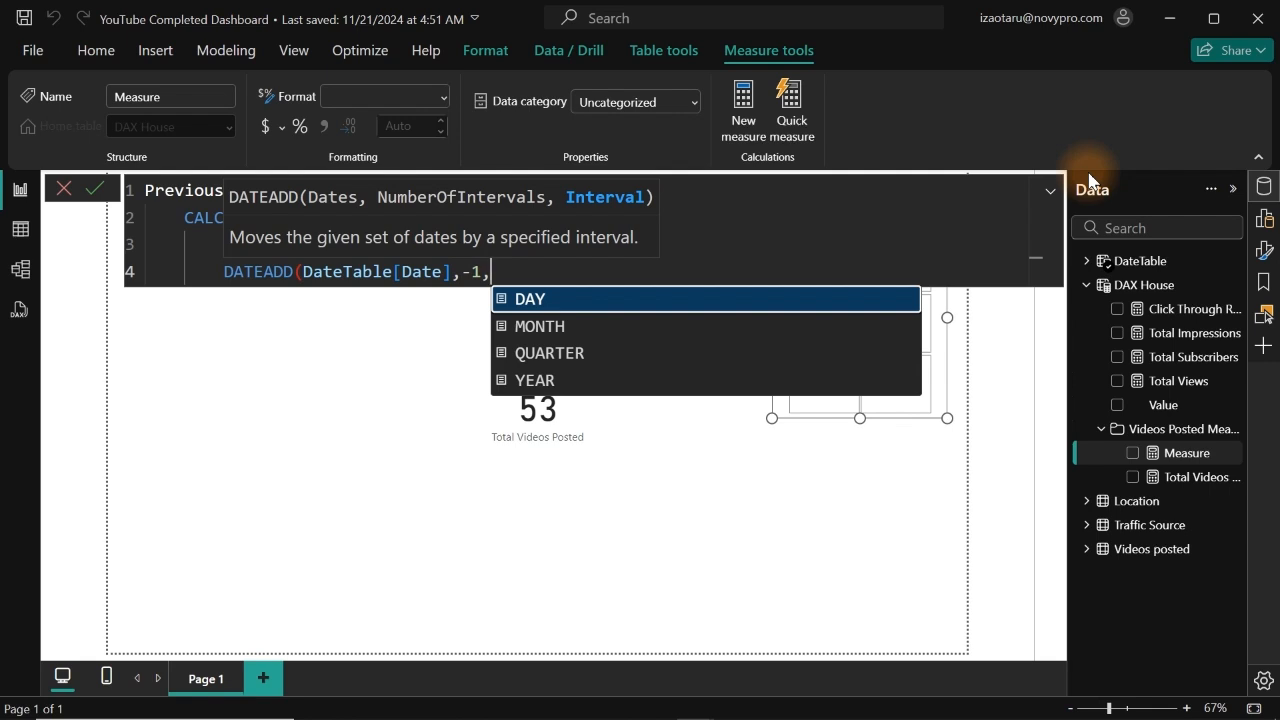
pyautogui.press('Up')
pyautogui.press('Tab')
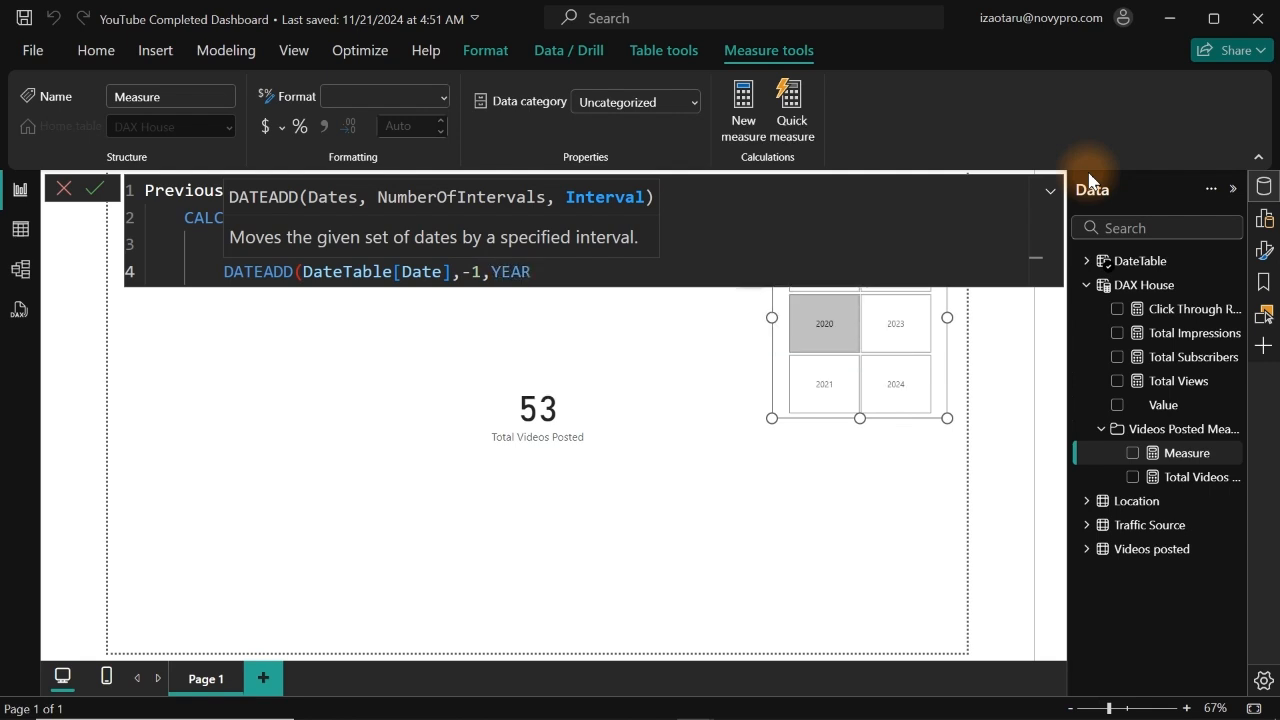
pyautogui.write(')')
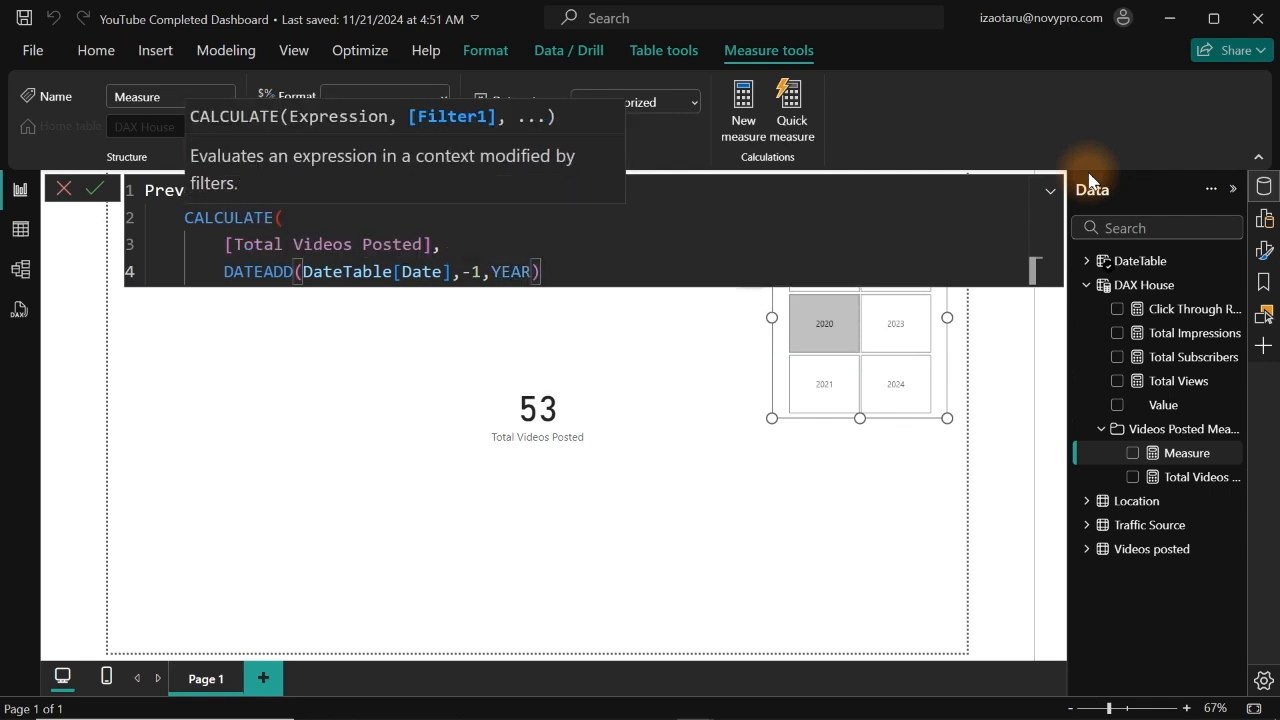
pyautogui.hotkey('shift', 'Return')
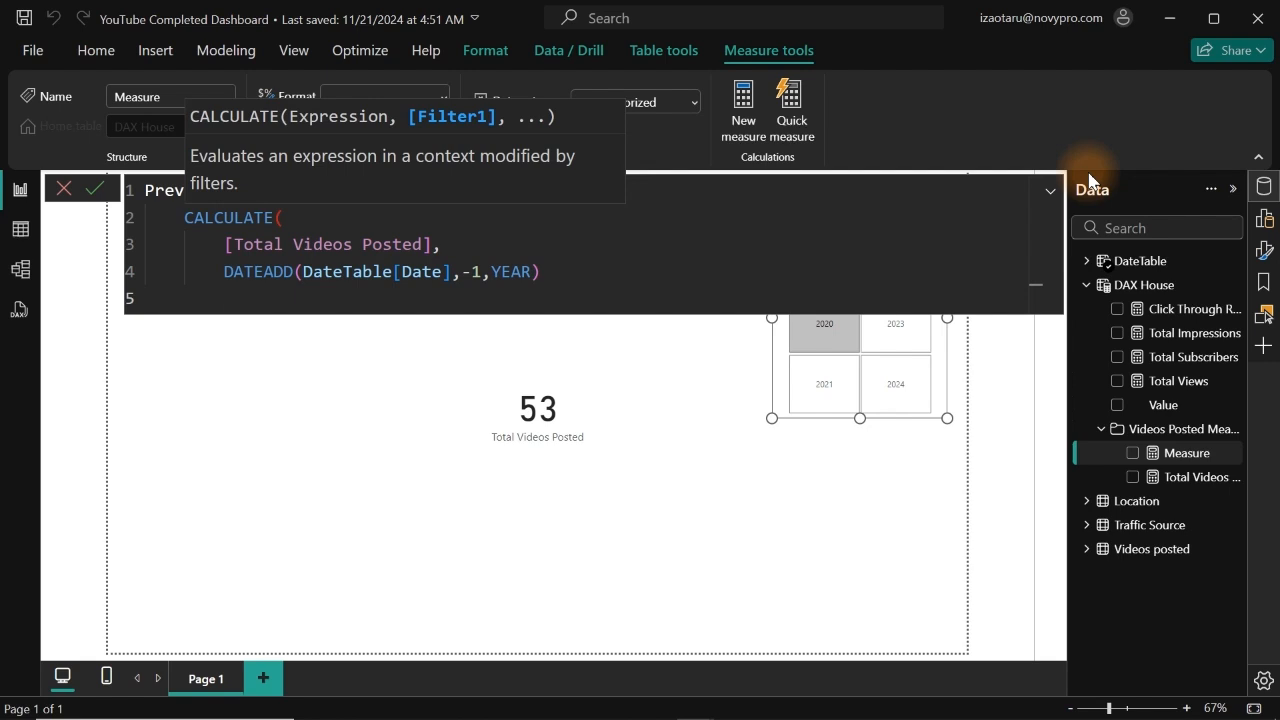
pyautogui.write(')')
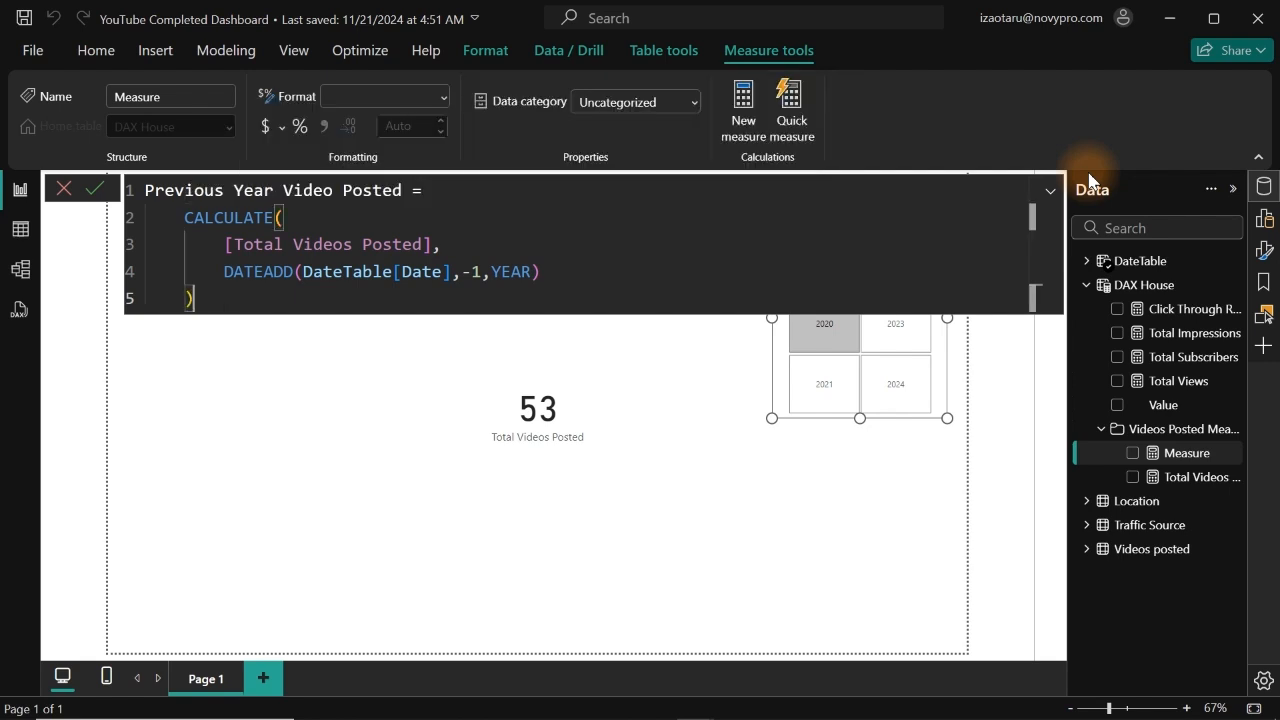
pyautogui.press('Return')
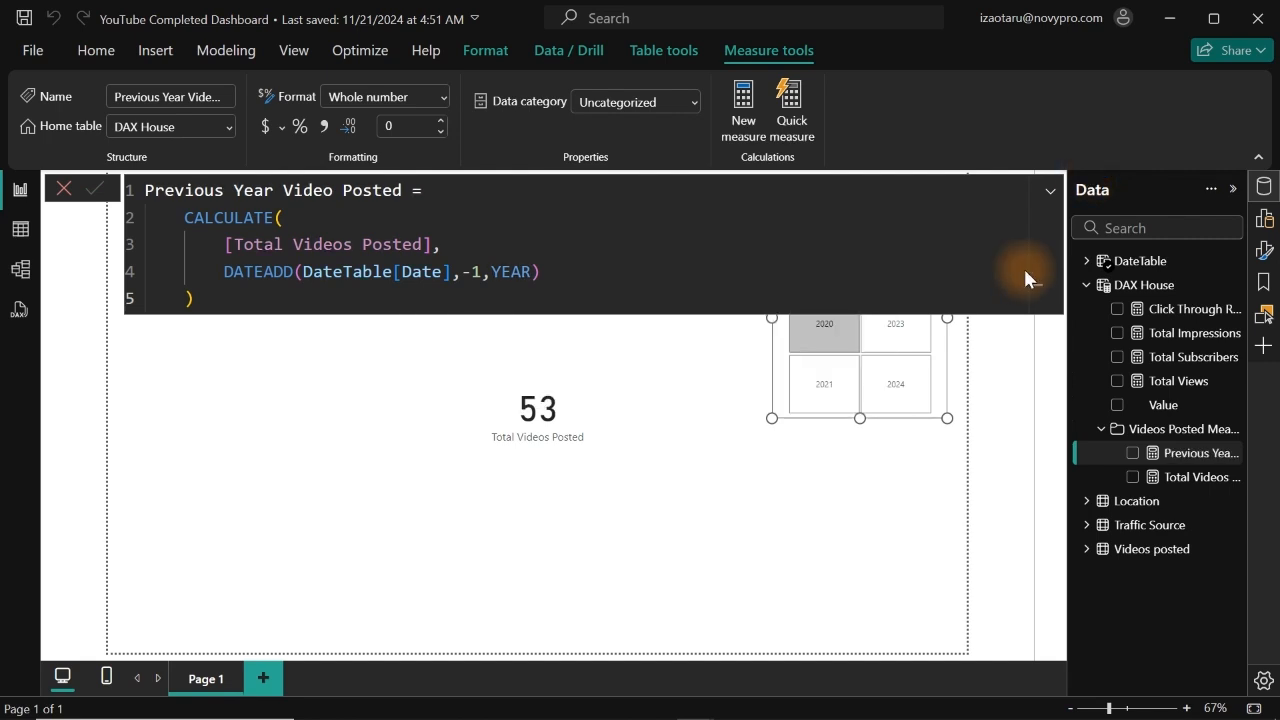
# Add a Previous Year Video Posted card to the report page, shrink it and place it below and left of the Total Videos Posted card.
pyautogui.click(780, 561)
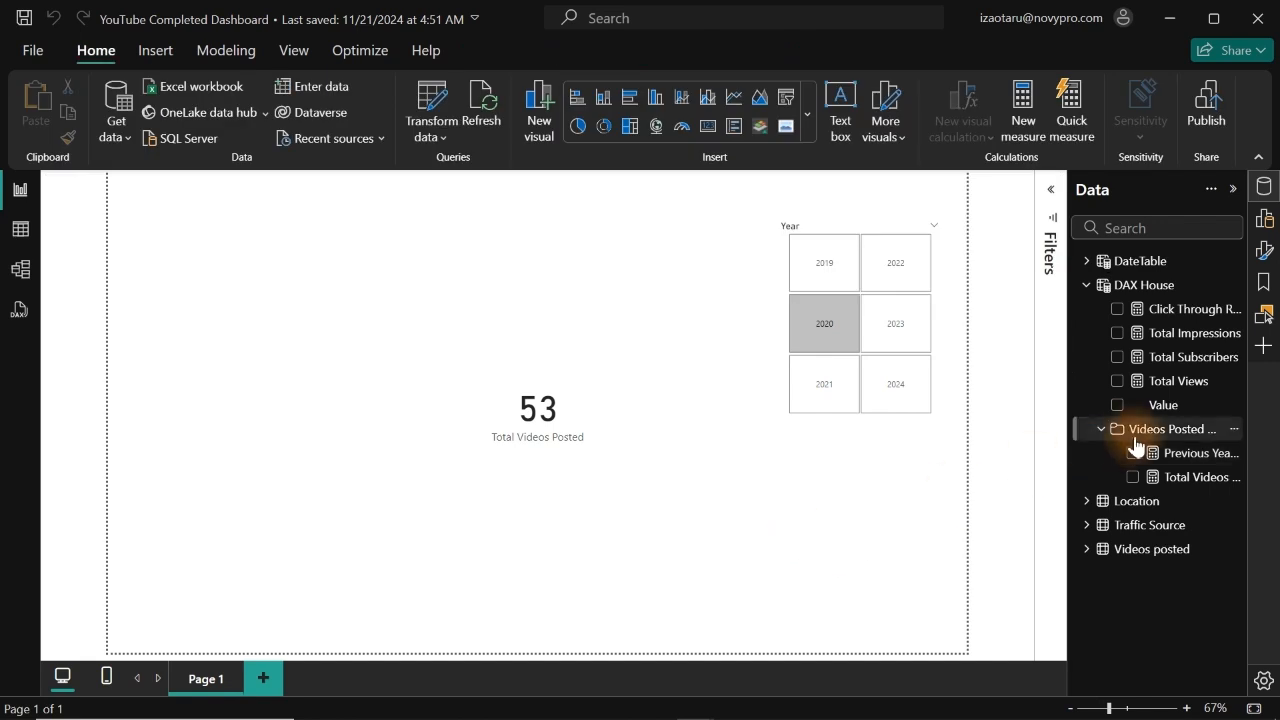
pyautogui.click(1133, 453)
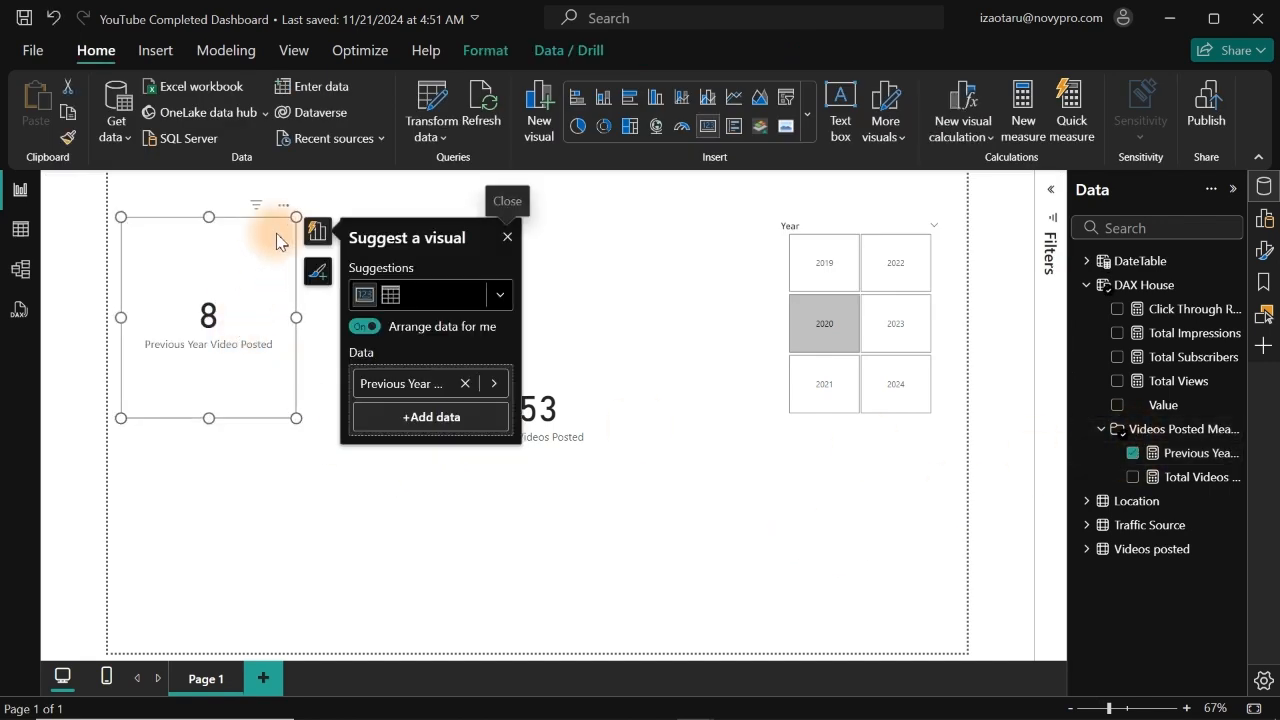
pyautogui.moveTo(298, 218); pyautogui.dragTo(320, 480)
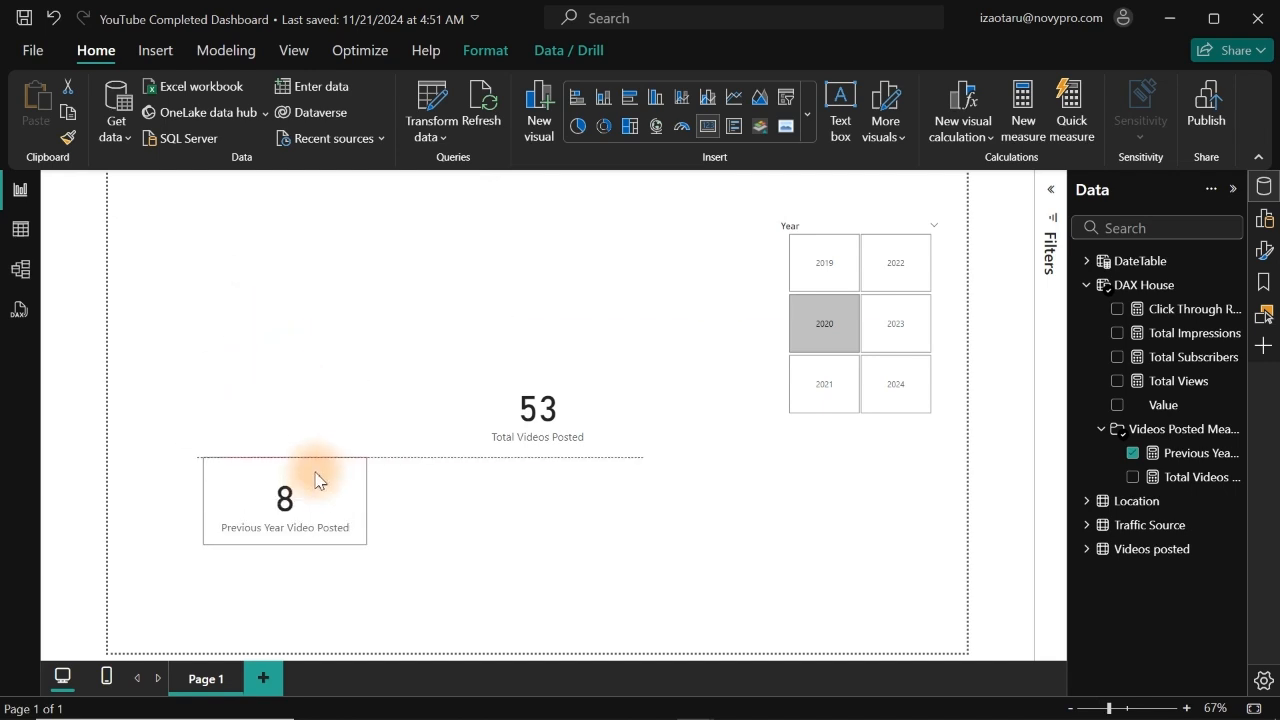
pyautogui.click(632, 508)
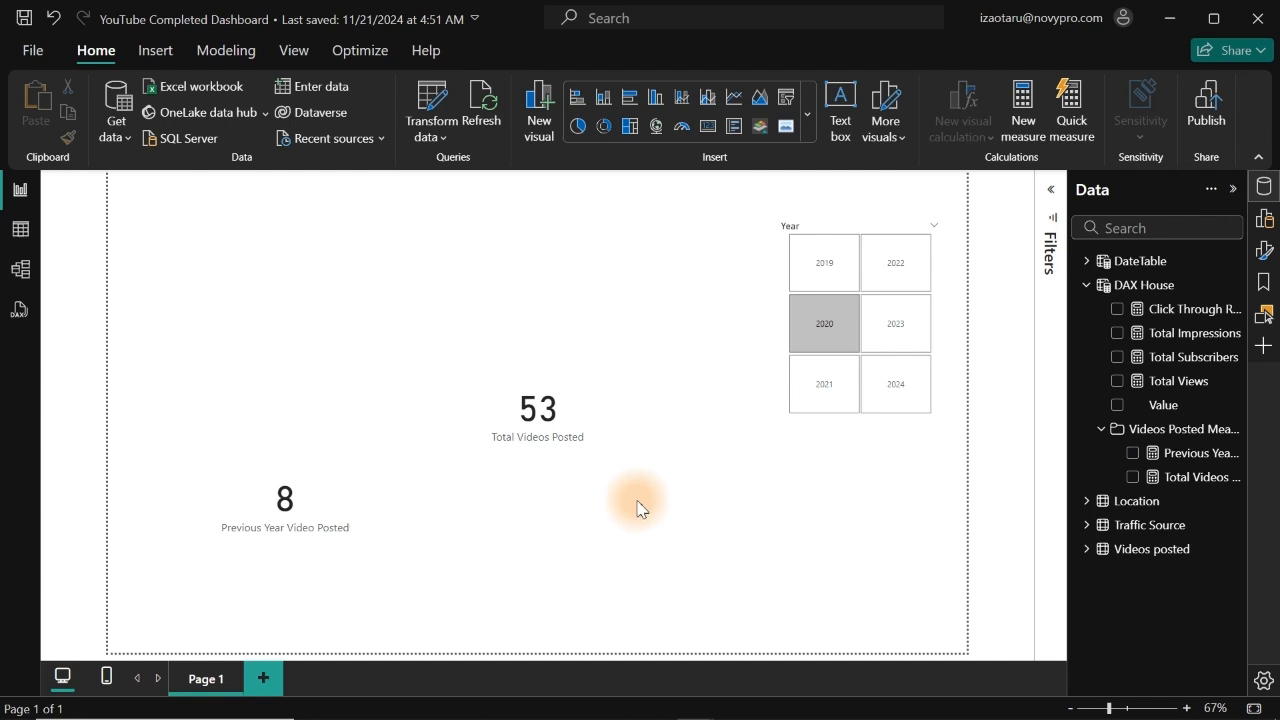
# Create a new measure named Title in the Videos Posted Measures folder of the DAX House table.
pyautogui.click(519, 452)
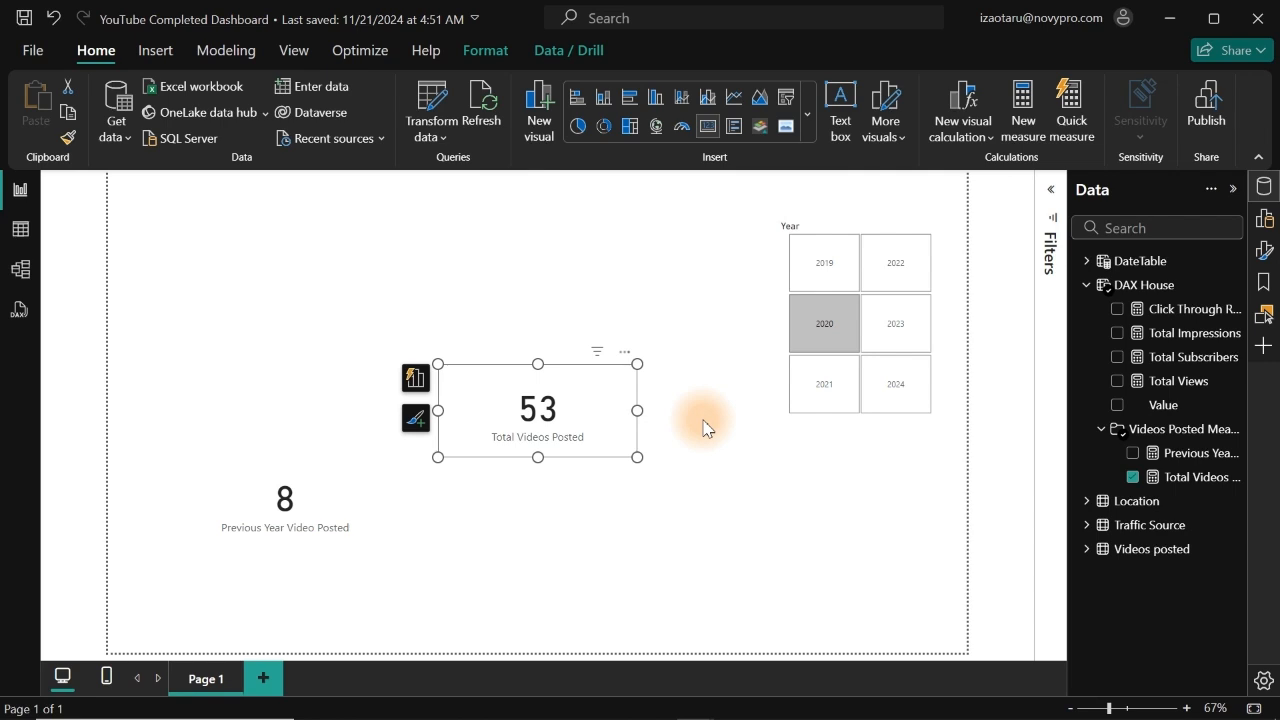
pyautogui.rightClick(1183, 480)
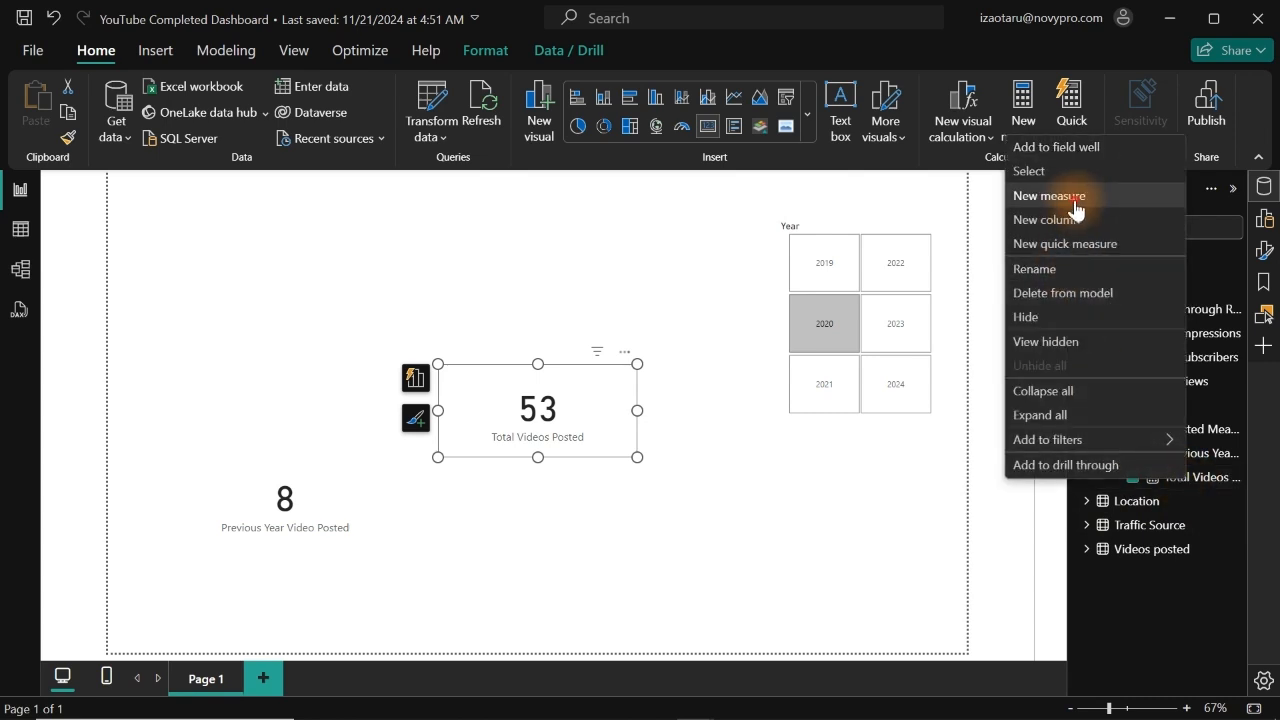
pyautogui.click(1074, 197)
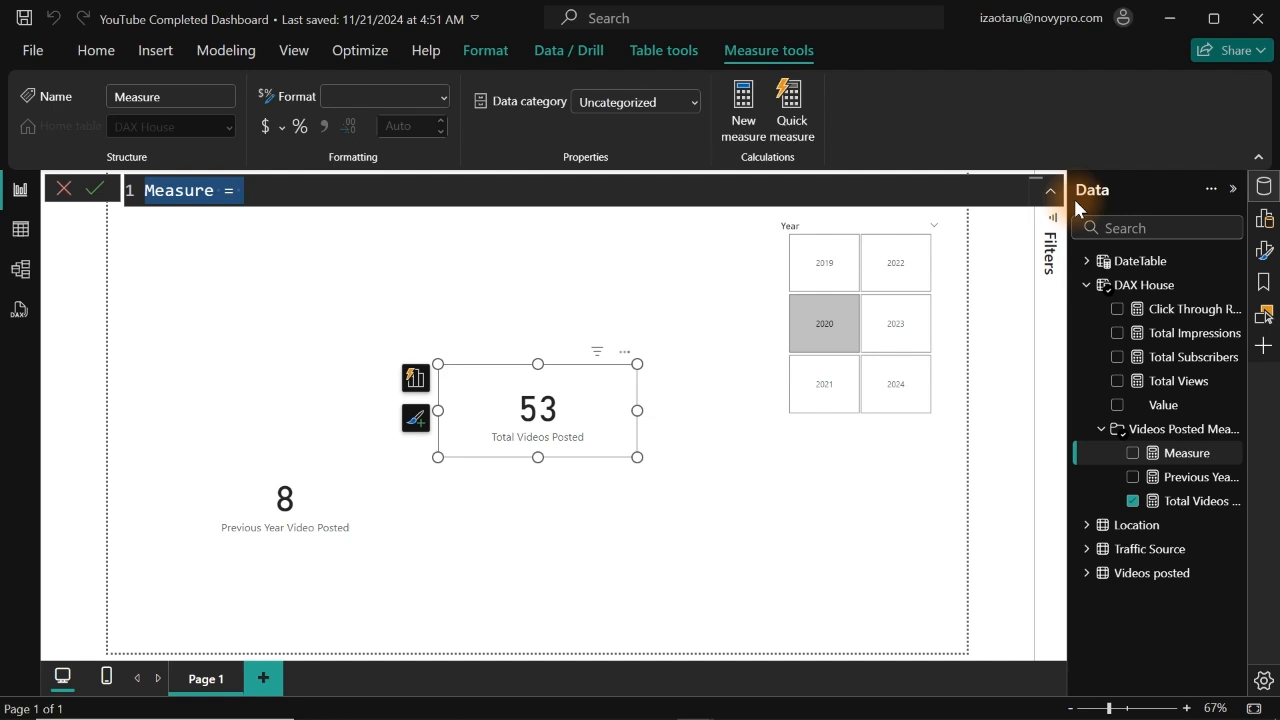
pyautogui.write('Title =')
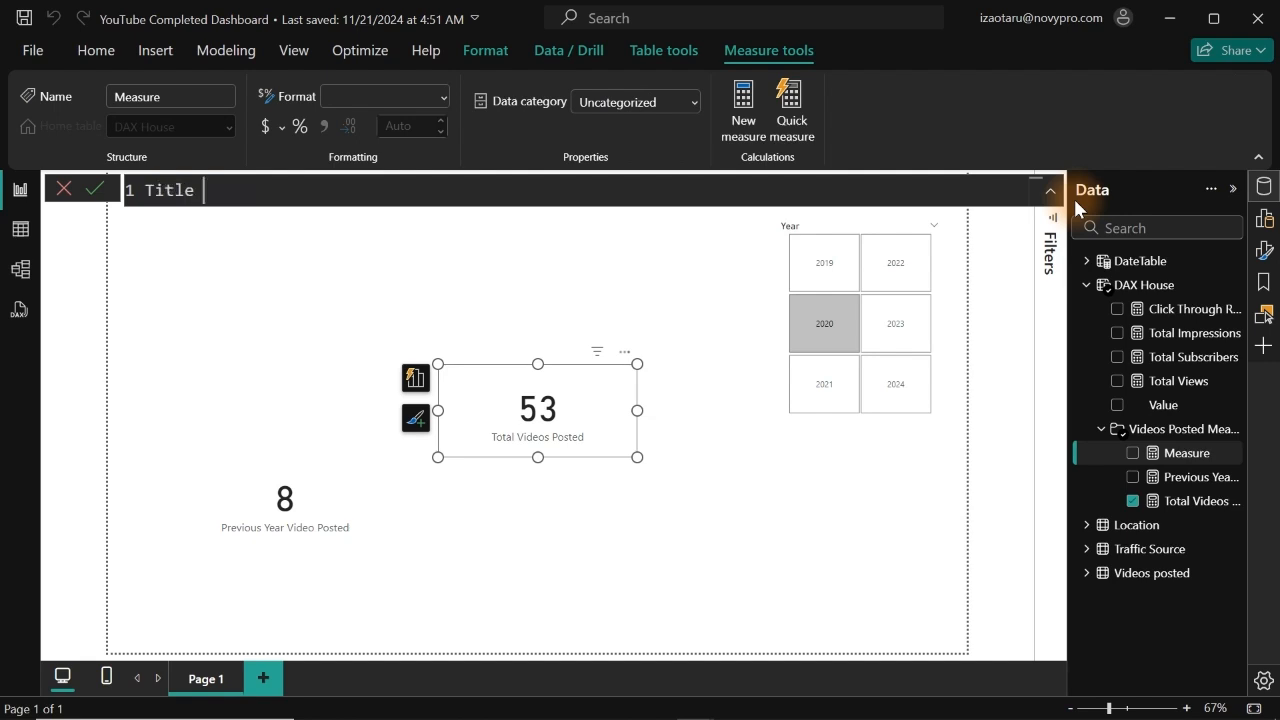
pyautogui.press('BackSpace')
pyautogui.write('= ')
# Add the comment "-- Title for current year selected" after the equals sign of the Title measure.
pyautogui.write('---')
pyautogui.press('BackSpace')
pyautogui.write('Tilt')
pyautogui.press('BackSpace')
pyautogui.press('BackSpace')
pyautogui.write('tle for curr')
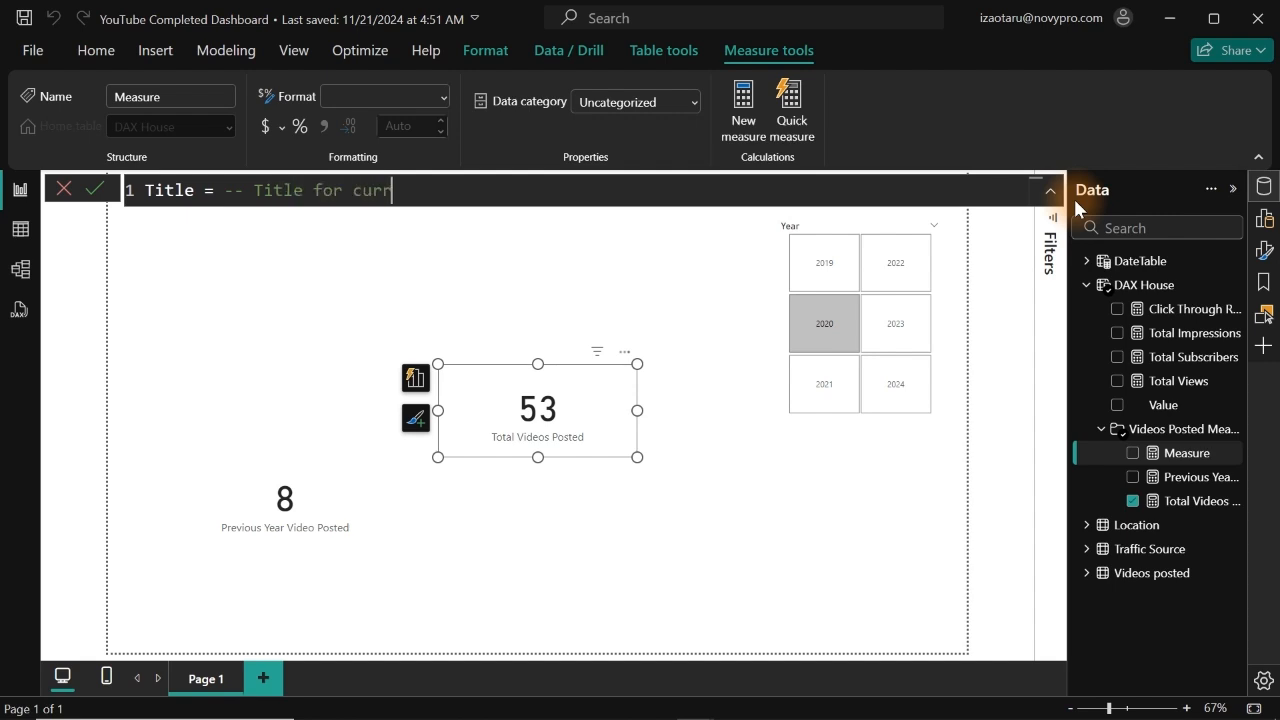
pyautogui.write('ent year selected')
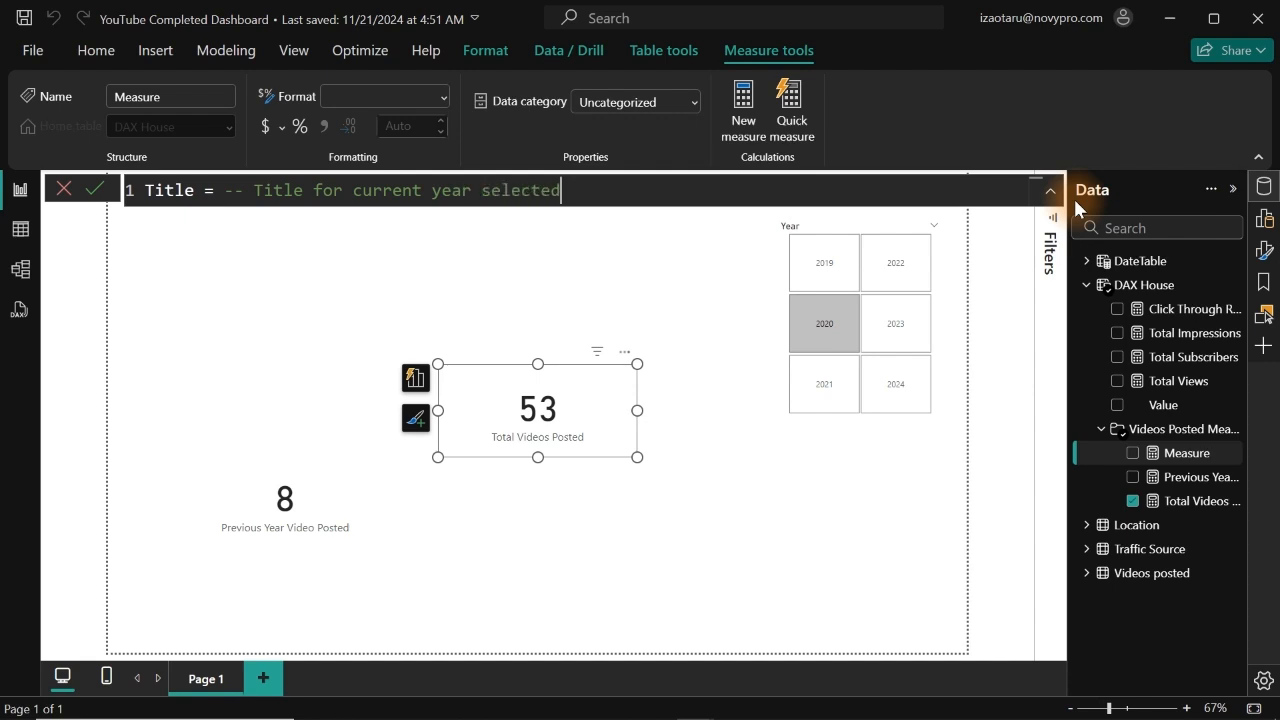
# Begin the Title measure's expression on a new indented line with the SELECTEDVALUE function.
pyautogui.hotkey('shift', 'Return')
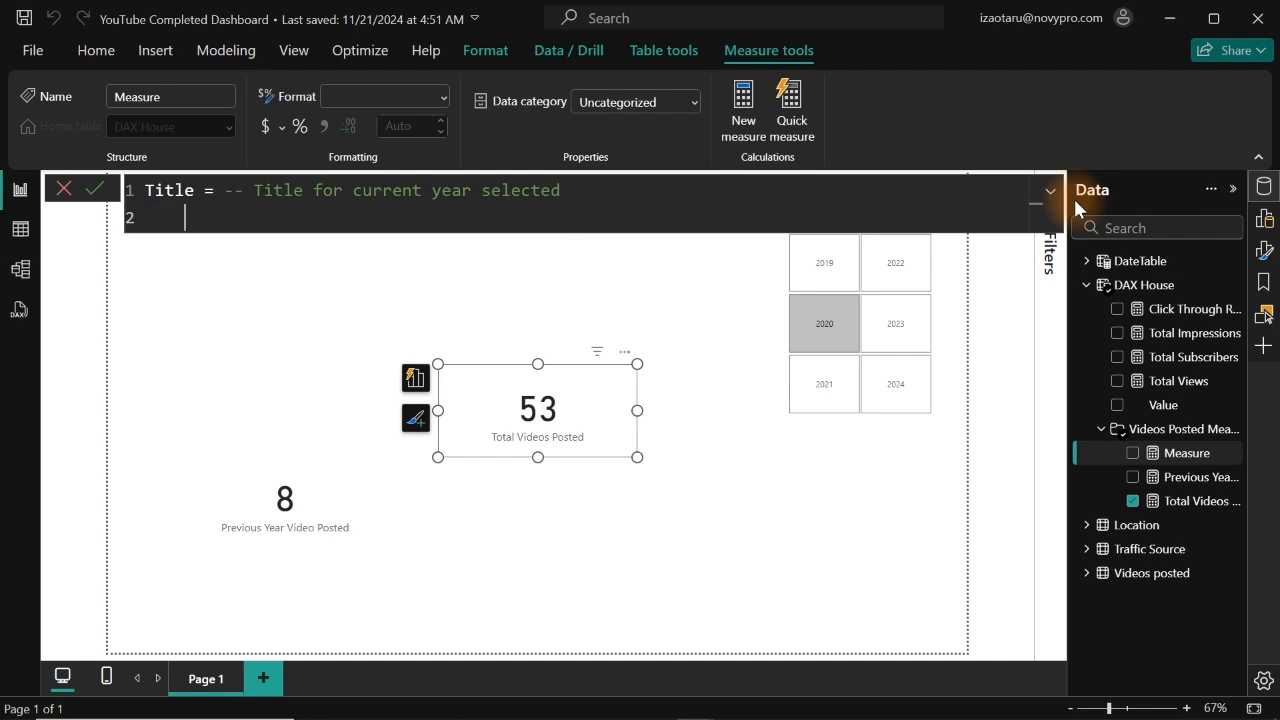
pyautogui.press('Tab')
pyautogui.write('s')
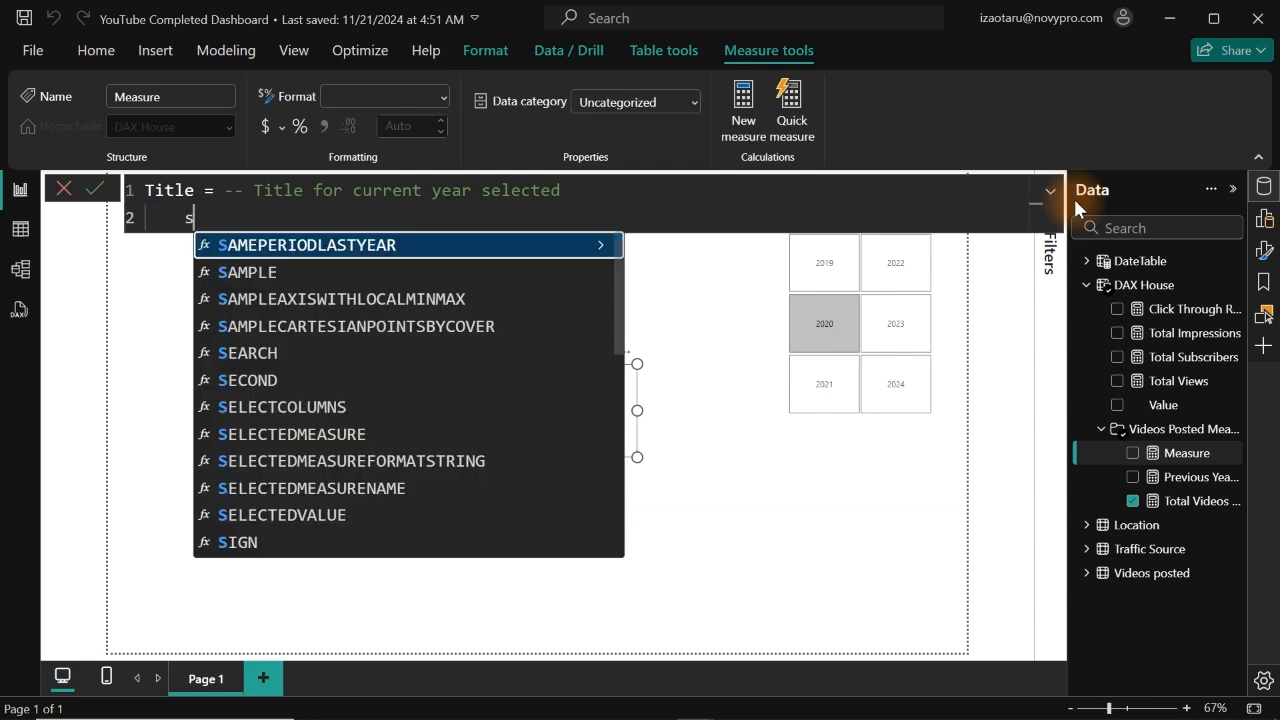
pyautogui.write('elec')
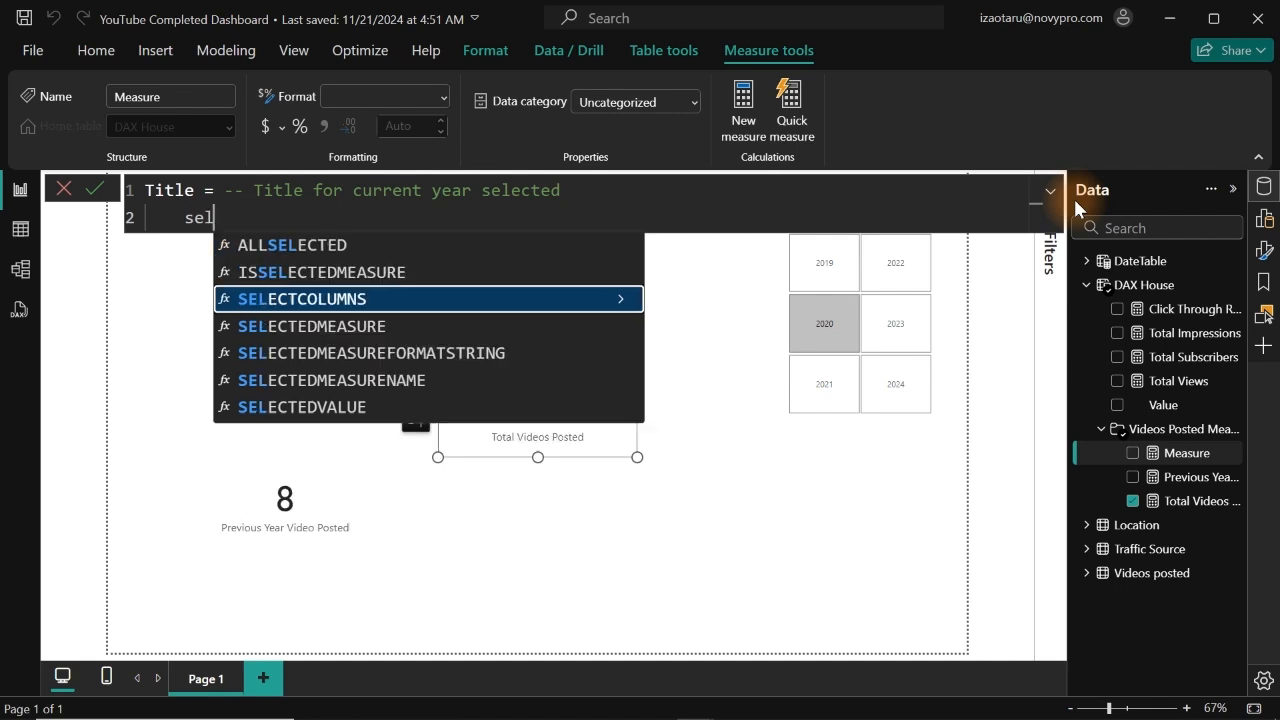
pyautogui.press('Down')
pyautogui.press('Down')
pyautogui.press('Down')
pyautogui.press('Down')
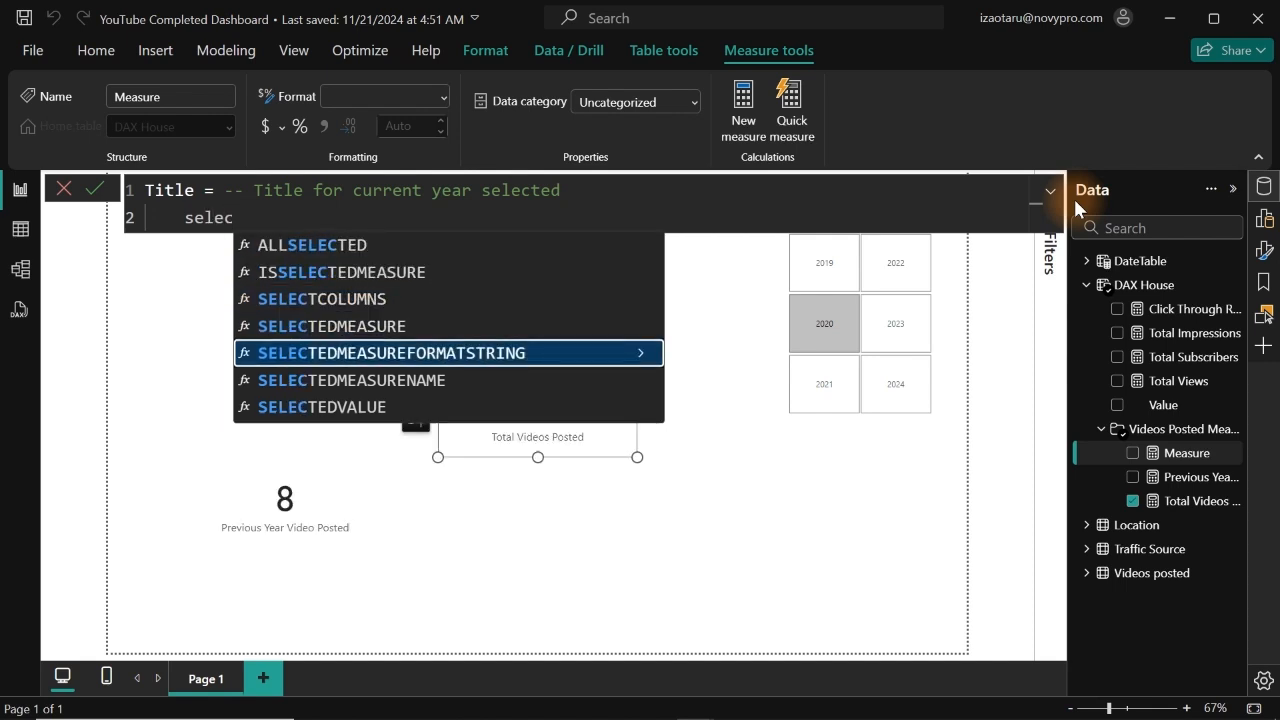
pyautogui.press('Tab')
# Complete SELECTEDVALUE with DateTable[Year] as its column and commit the Title measure.
pyautogui.write('[')
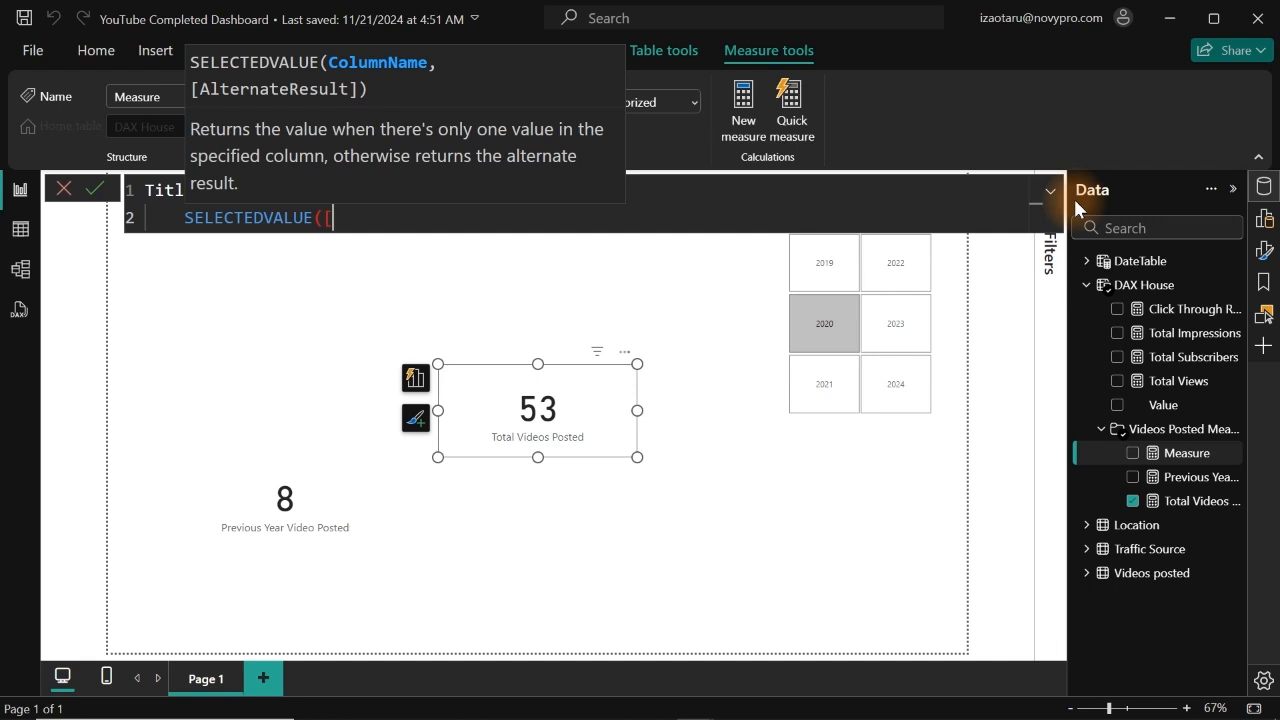
pyautogui.press('BackSpace')
pyautogui.write('ye')
pyautogui.press('Tab')
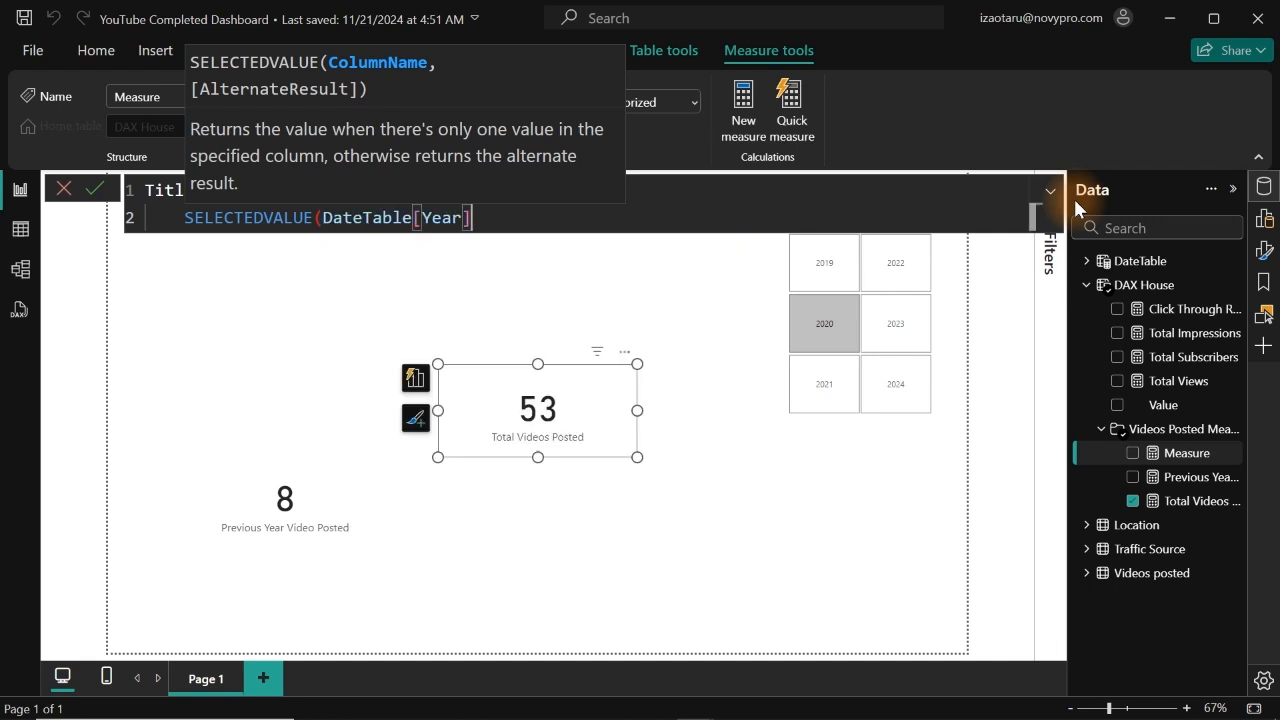
pyautogui.write(')')
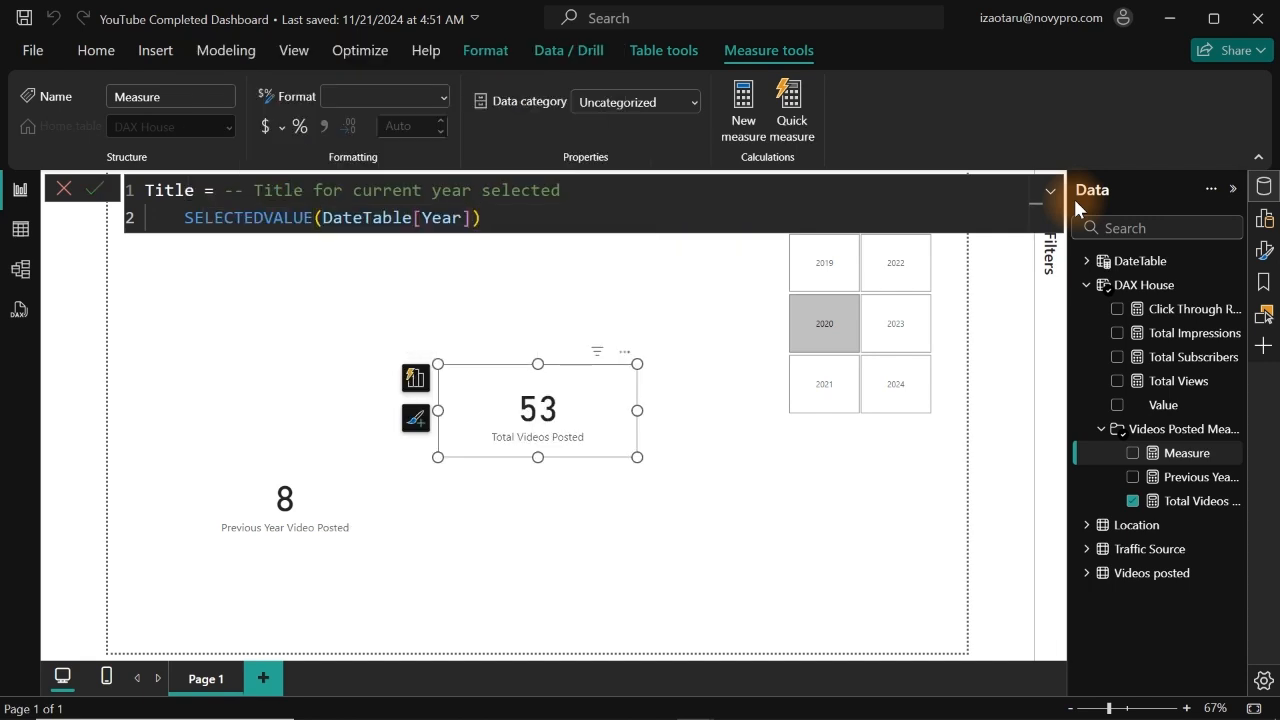
pyautogui.press('Return')
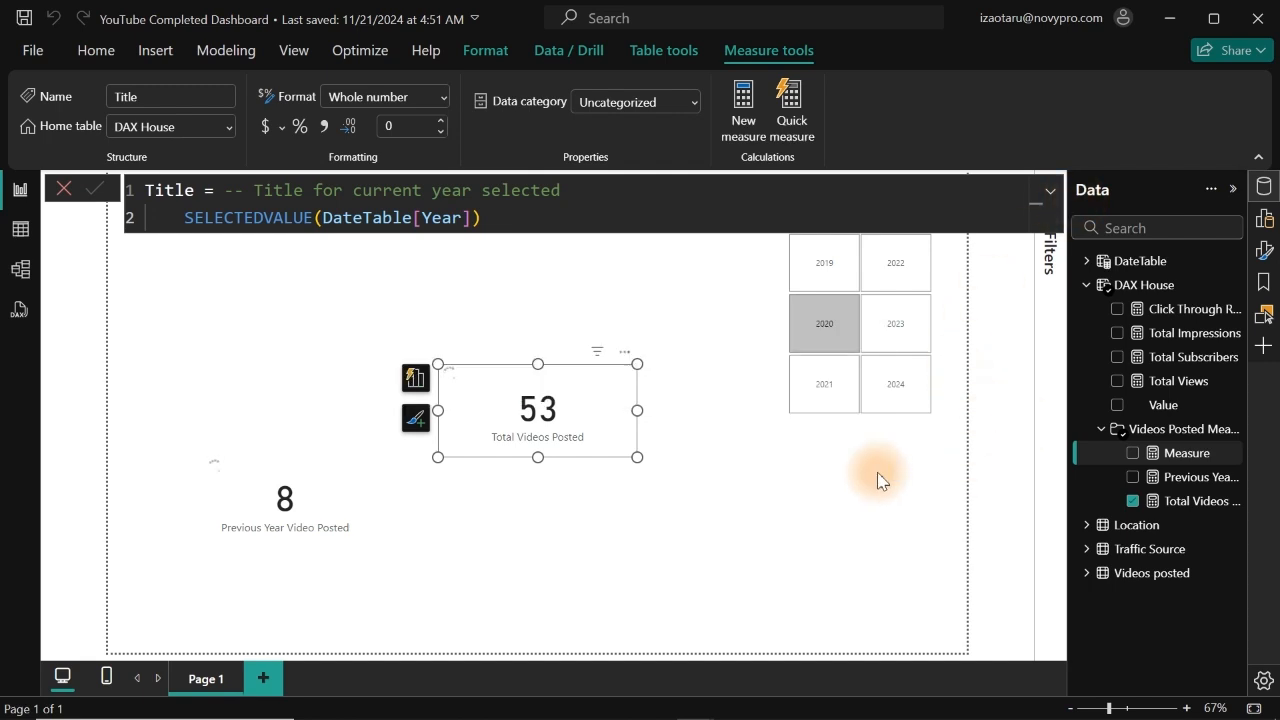
pyautogui.click(772, 565)
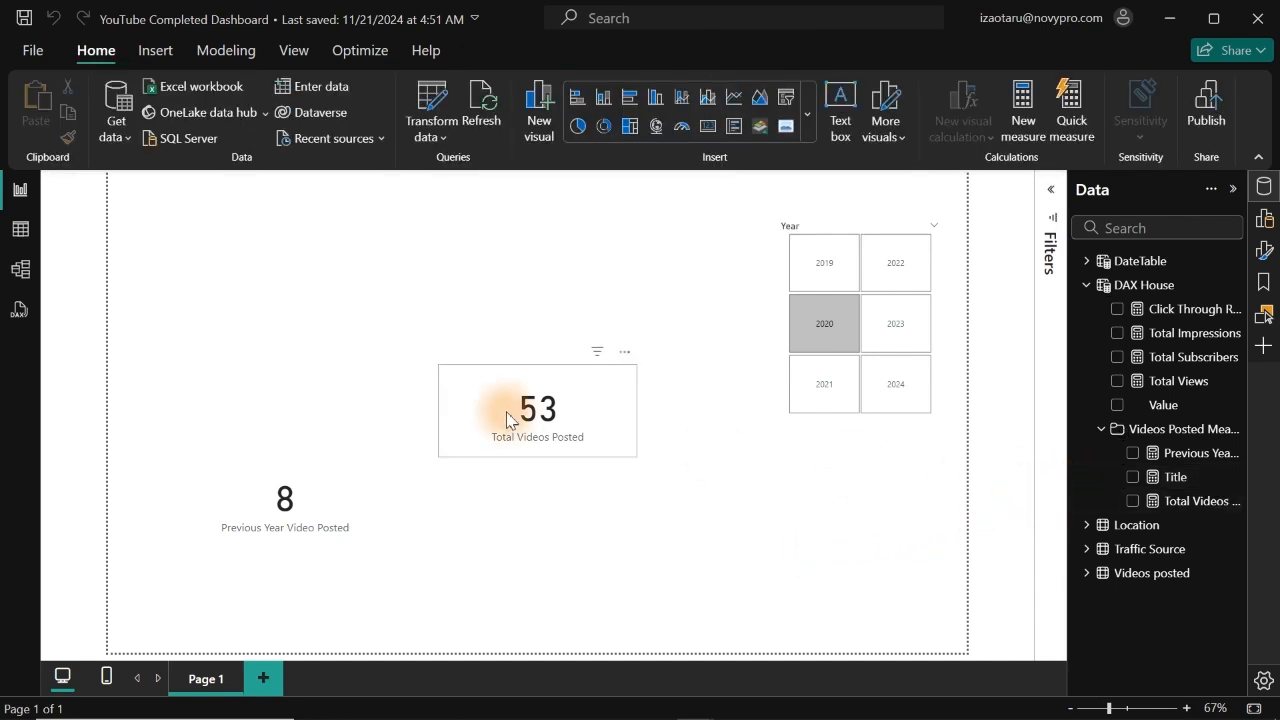
# Turn off the category label of the Total Videos Posted card and turn on its title.
pyautogui.click(487, 386)
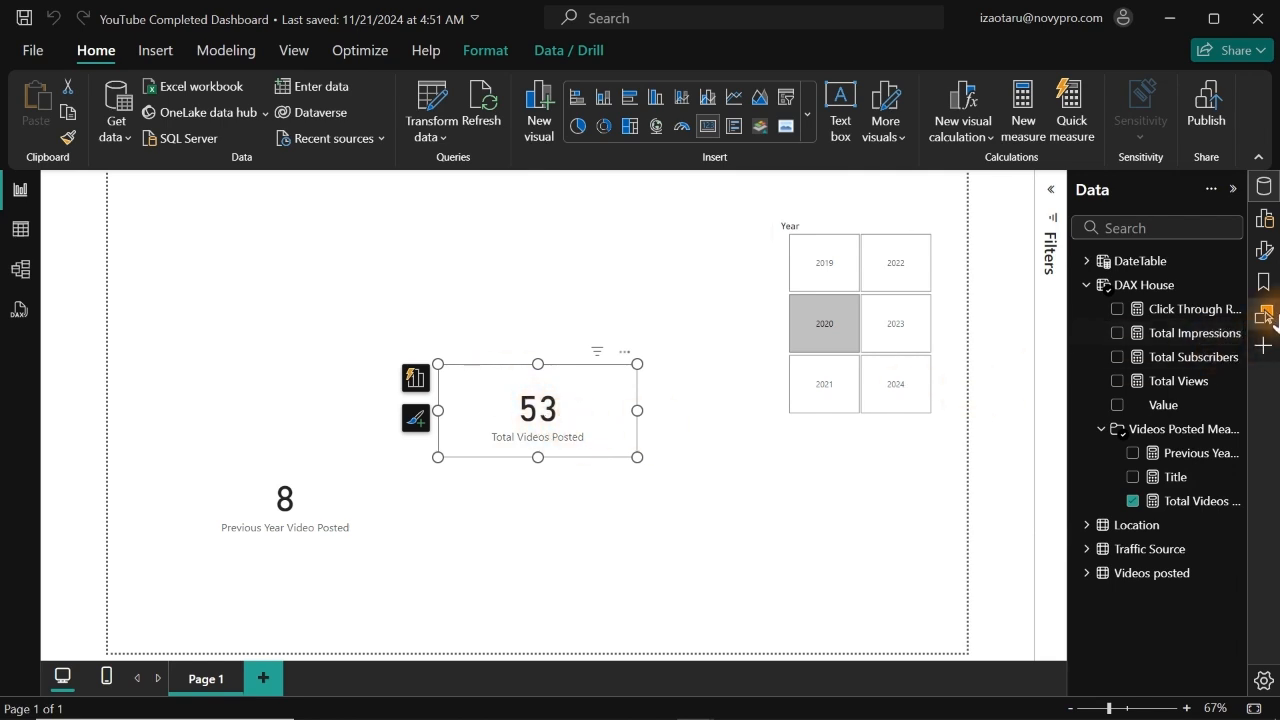
pyautogui.click(1264, 250)
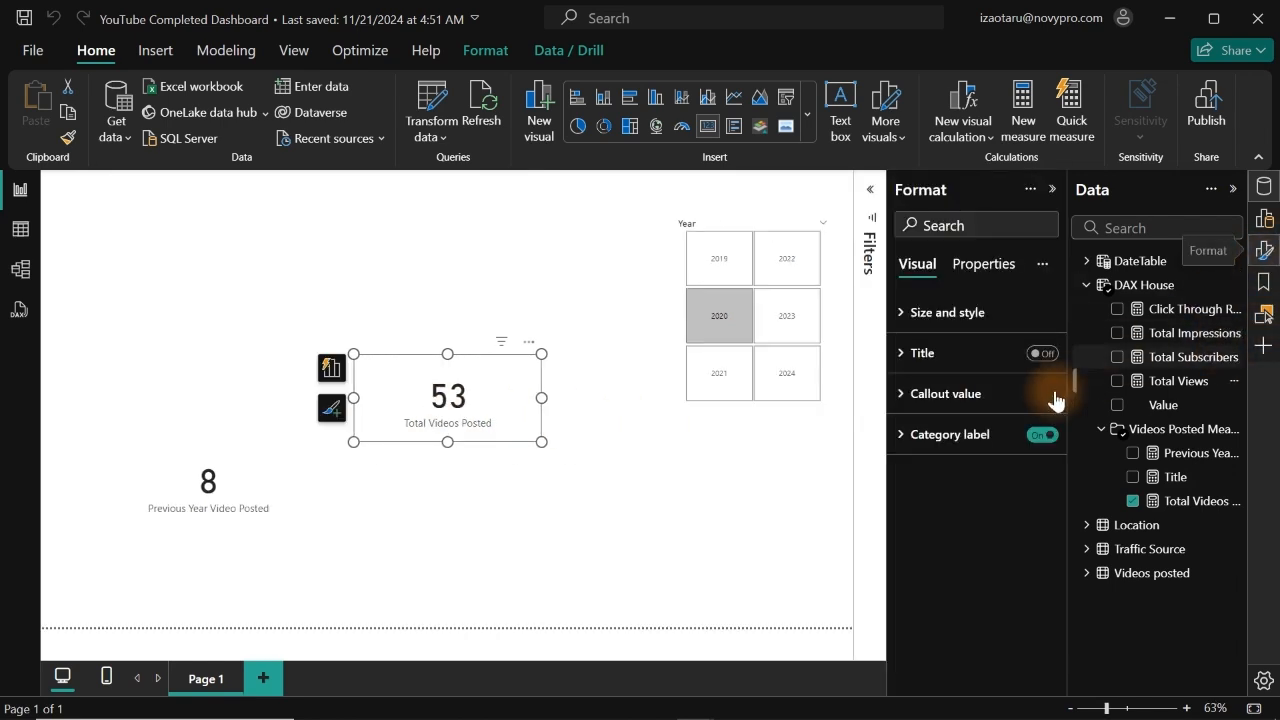
pyautogui.click(943, 434)
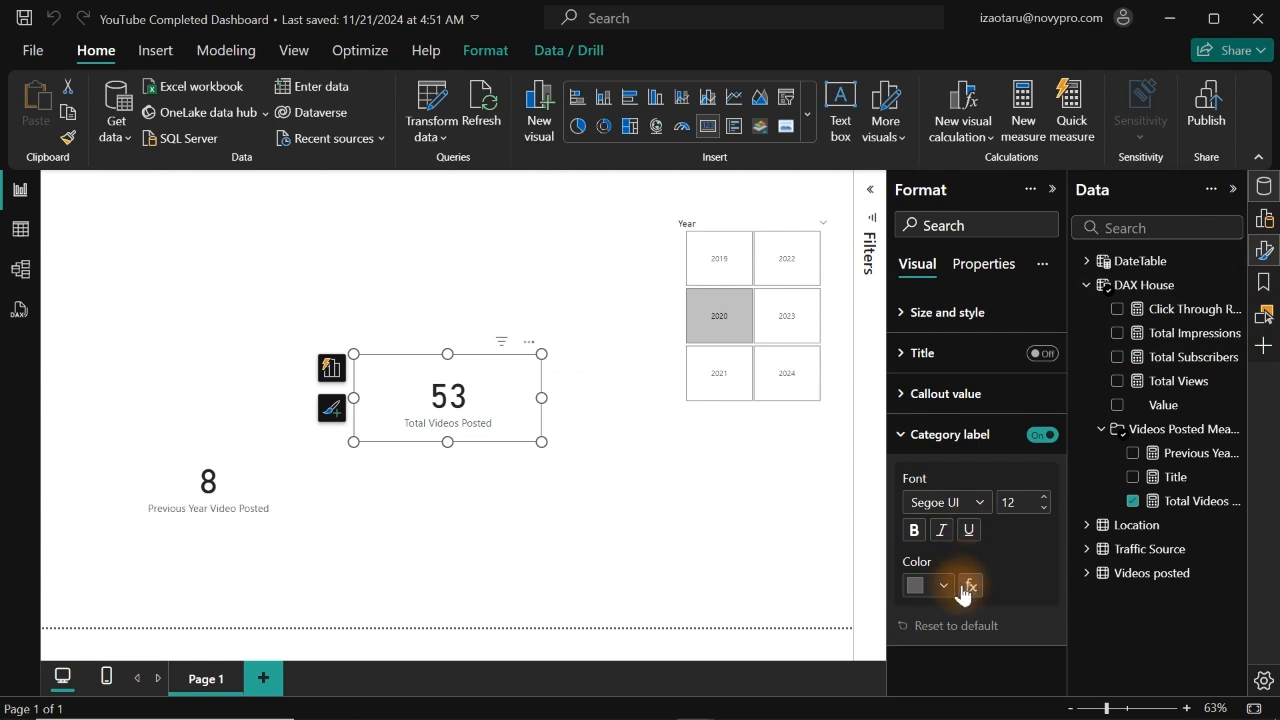
pyautogui.click(950, 437)
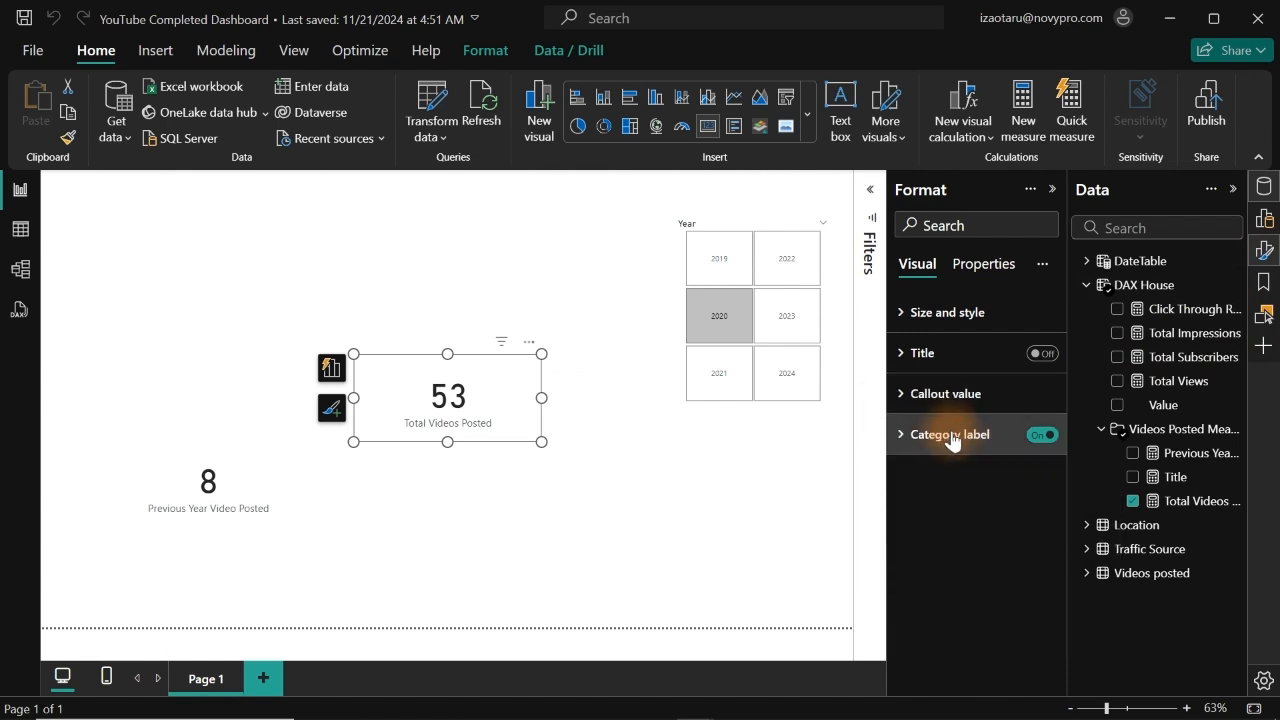
pyautogui.click(1043, 437)
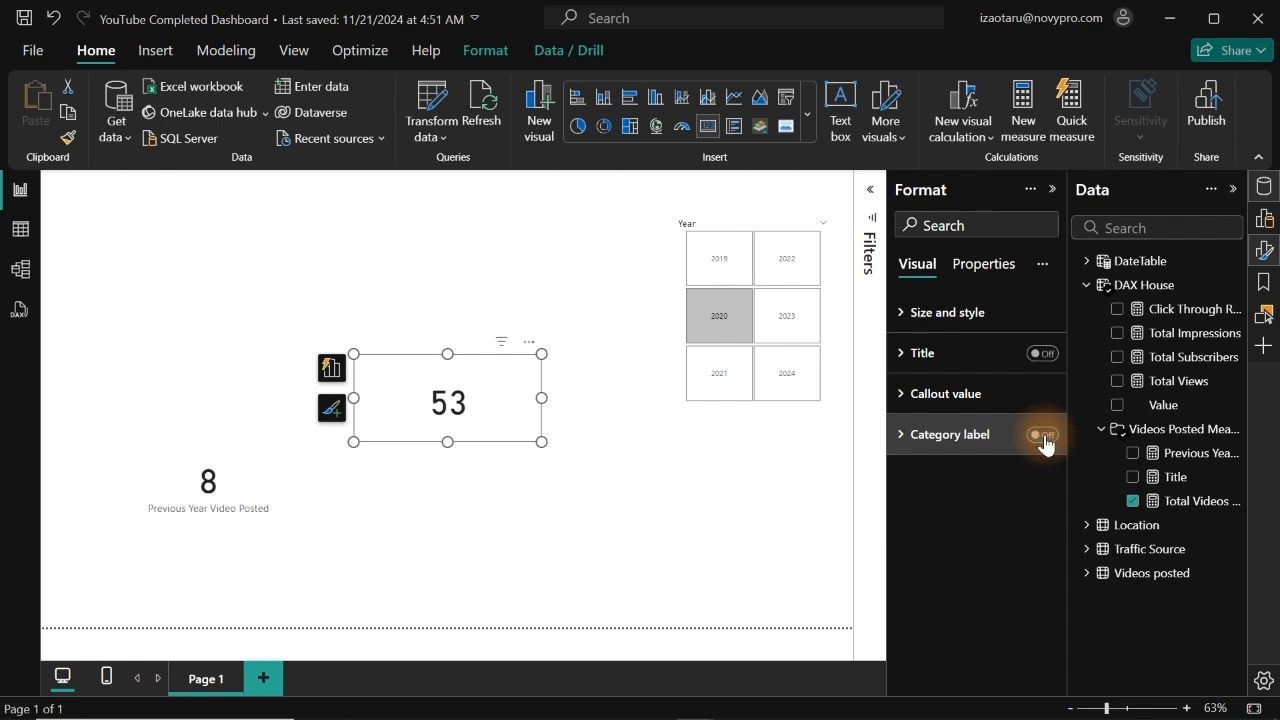
pyautogui.click(1043, 353)
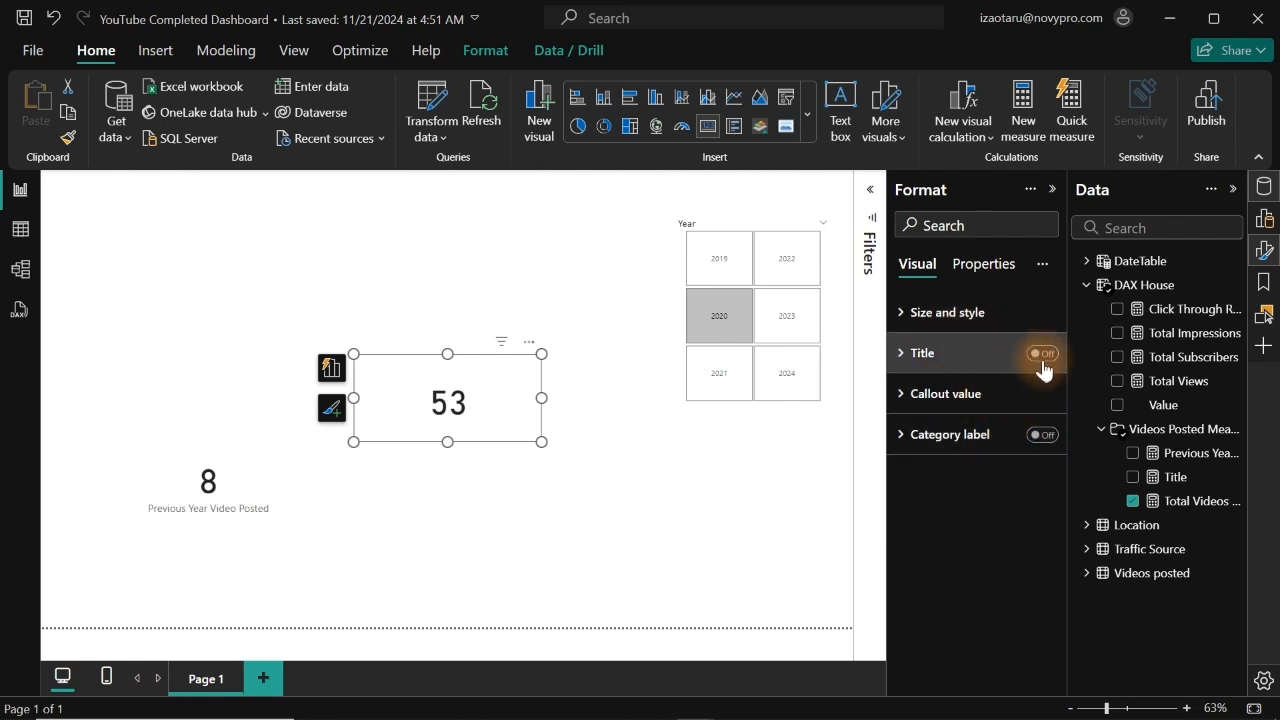
# Try to base the card's title text on the Title measure using the Field value format style.
pyautogui.click(929, 364)
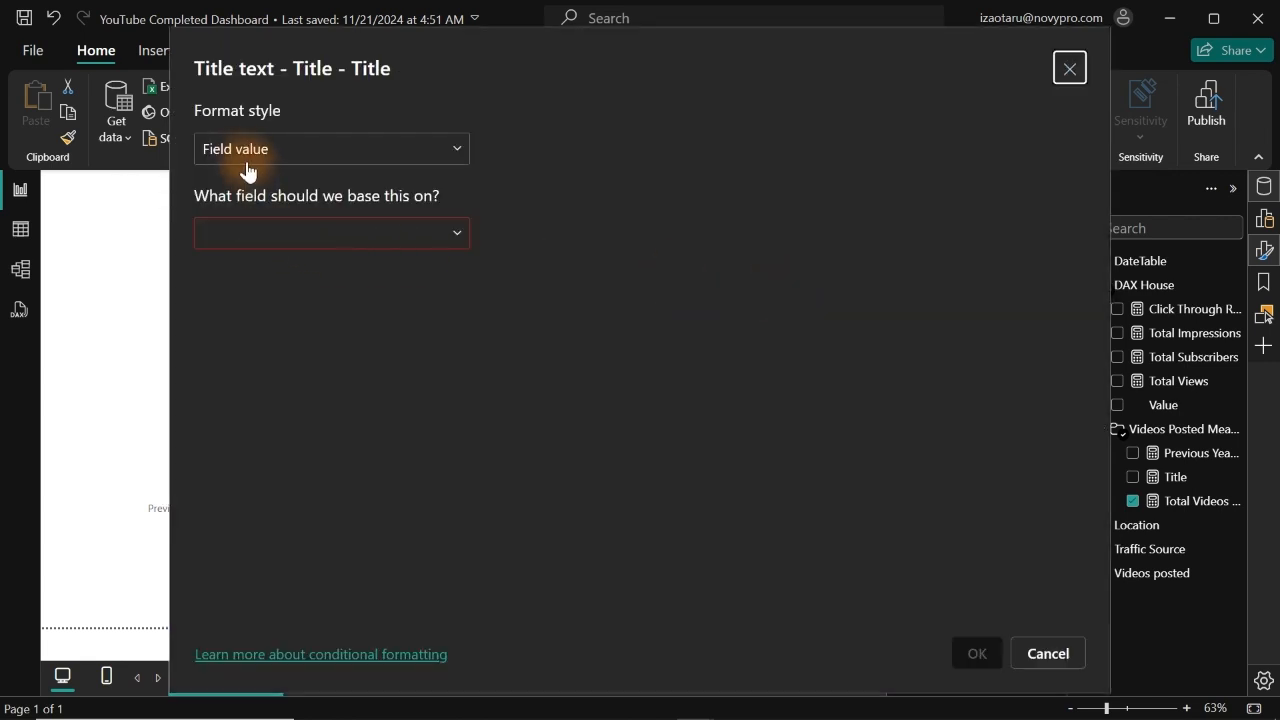
pyautogui.click(238, 158)
pyautogui.click(238, 158)
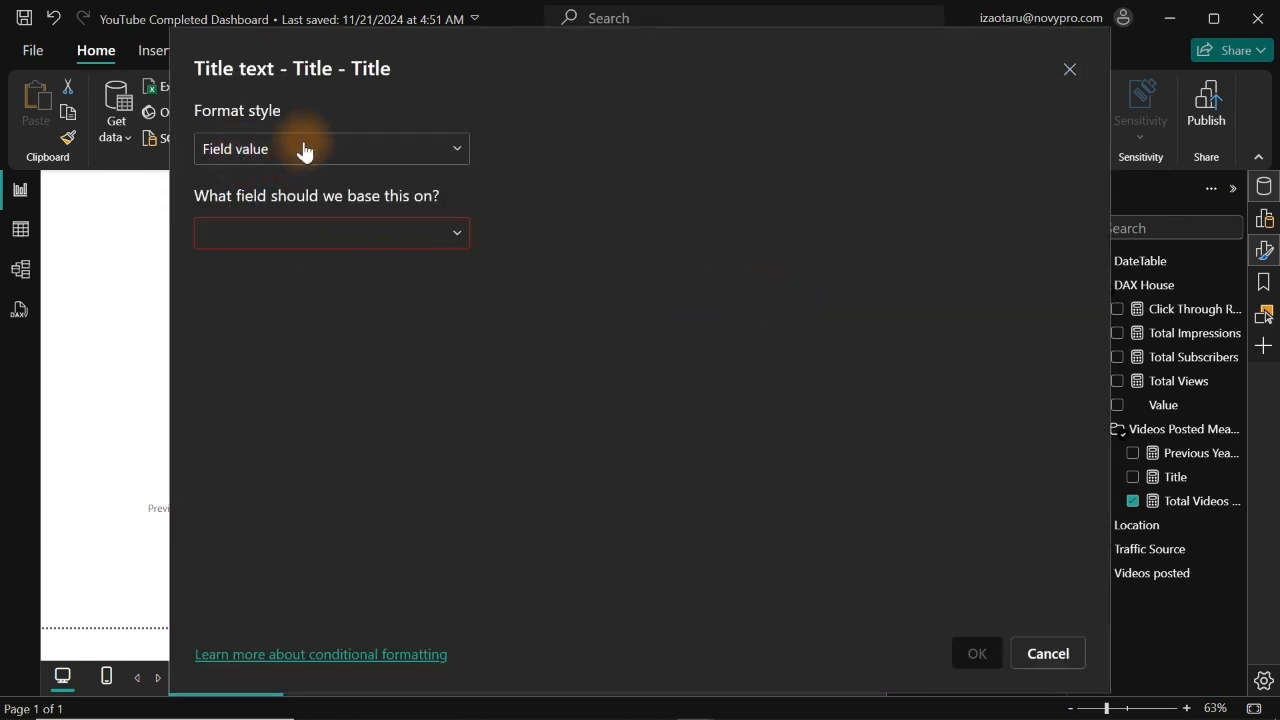
pyautogui.click(307, 240)
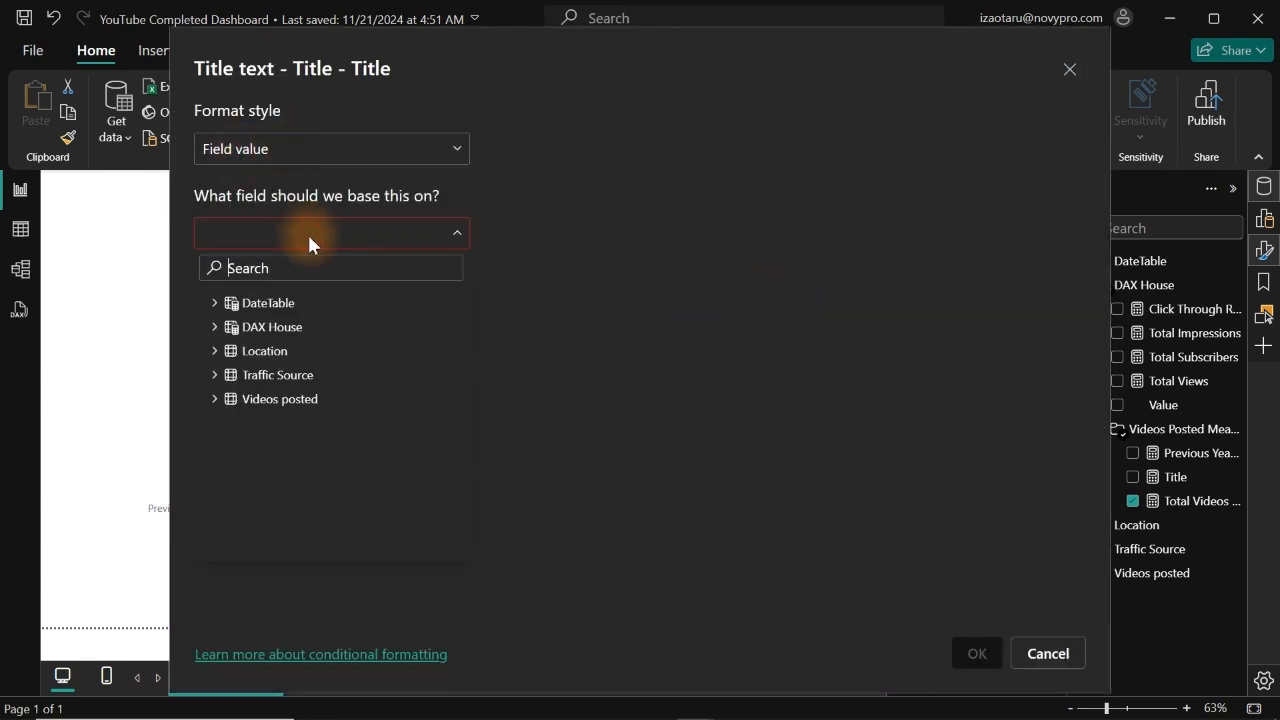
pyautogui.click(215, 310)
pyautogui.click(214, 305)
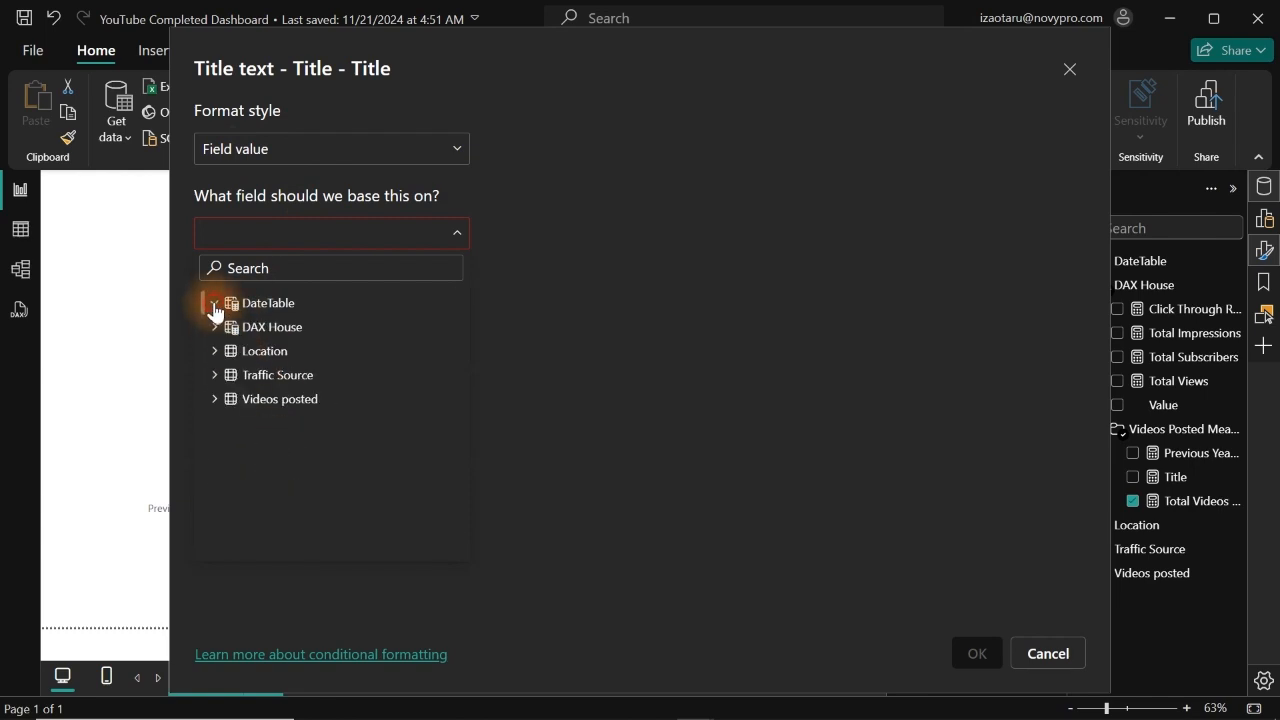
pyautogui.click(213, 328)
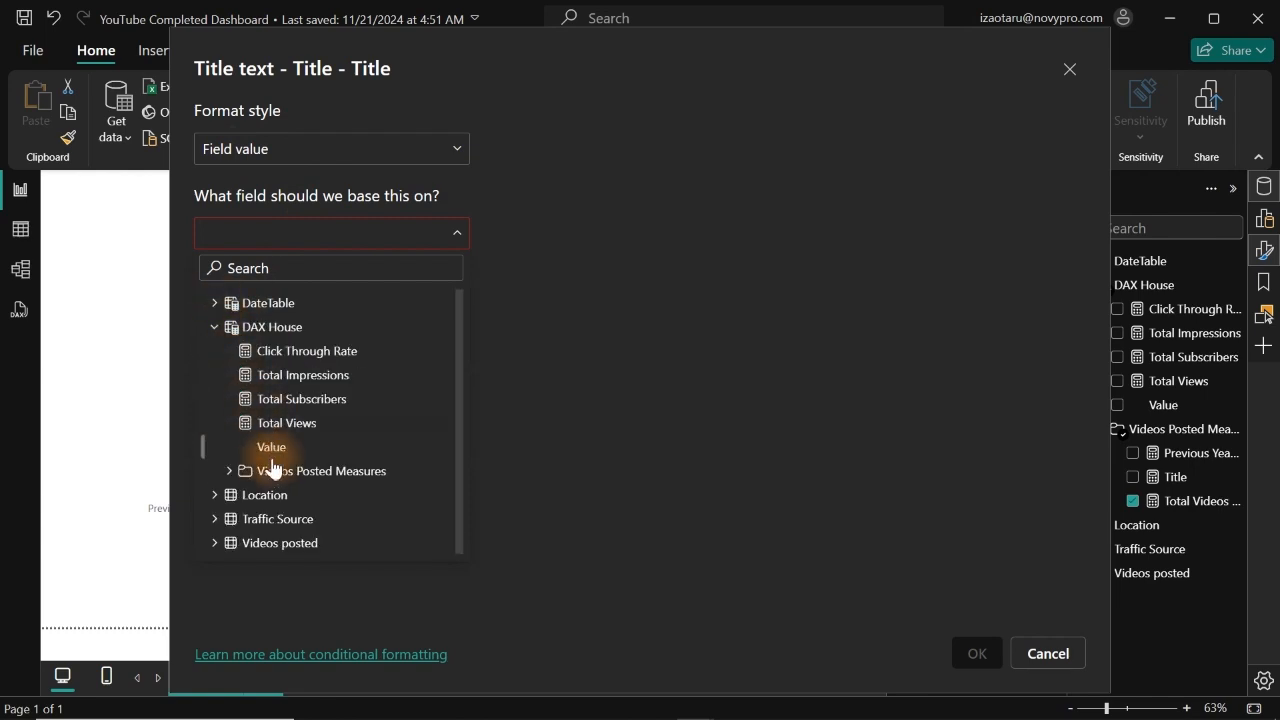
pyautogui.click(228, 471)
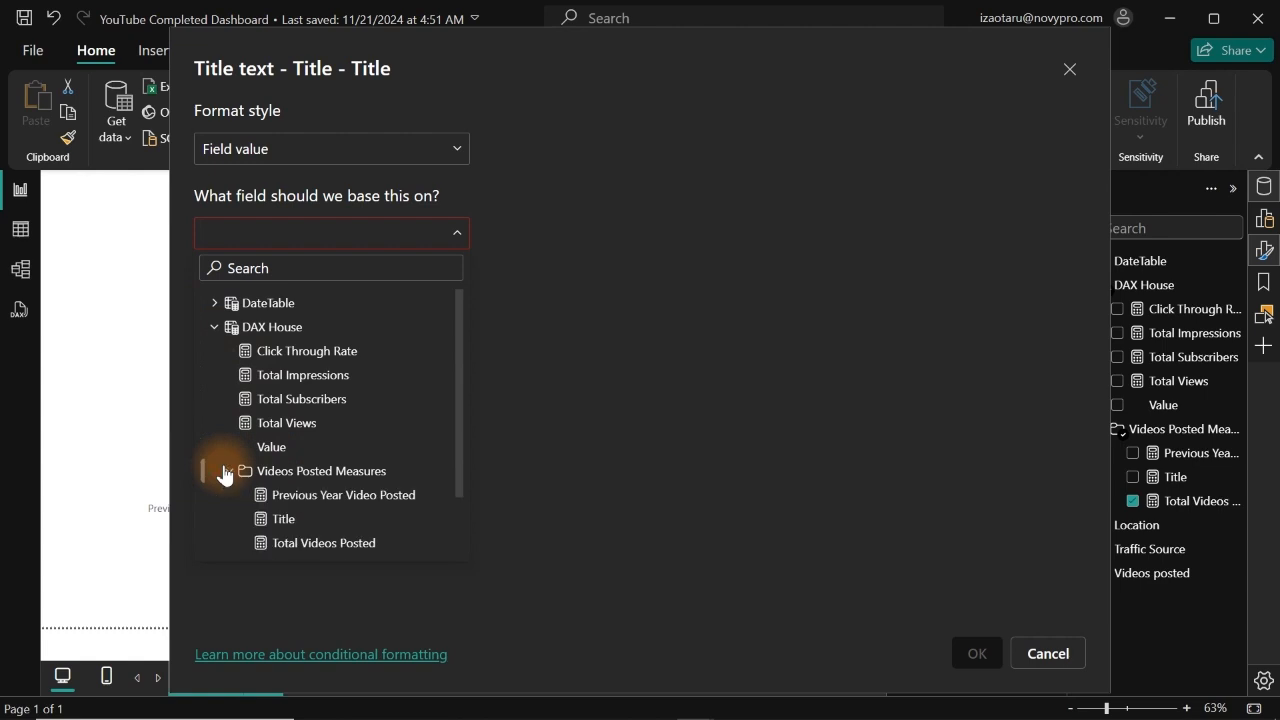
pyautogui.click(277, 530)
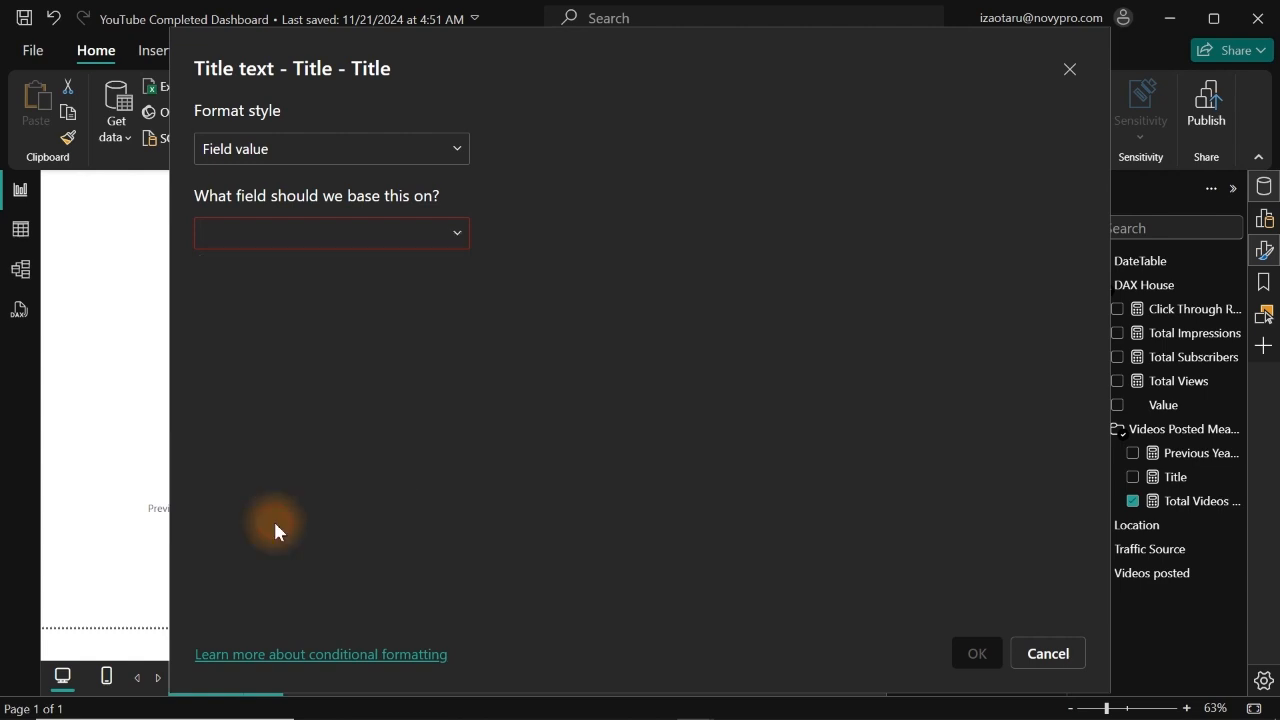
pyautogui.click(1048, 654)
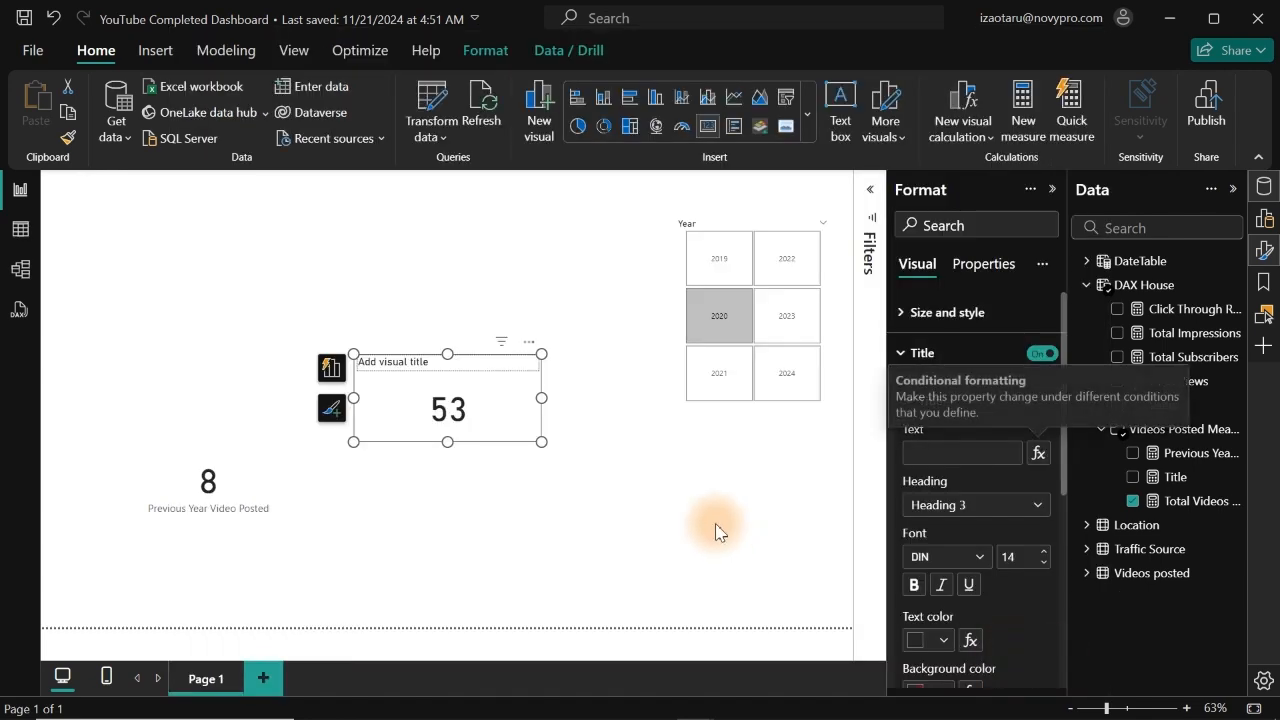
pyautogui.click(967, 454)
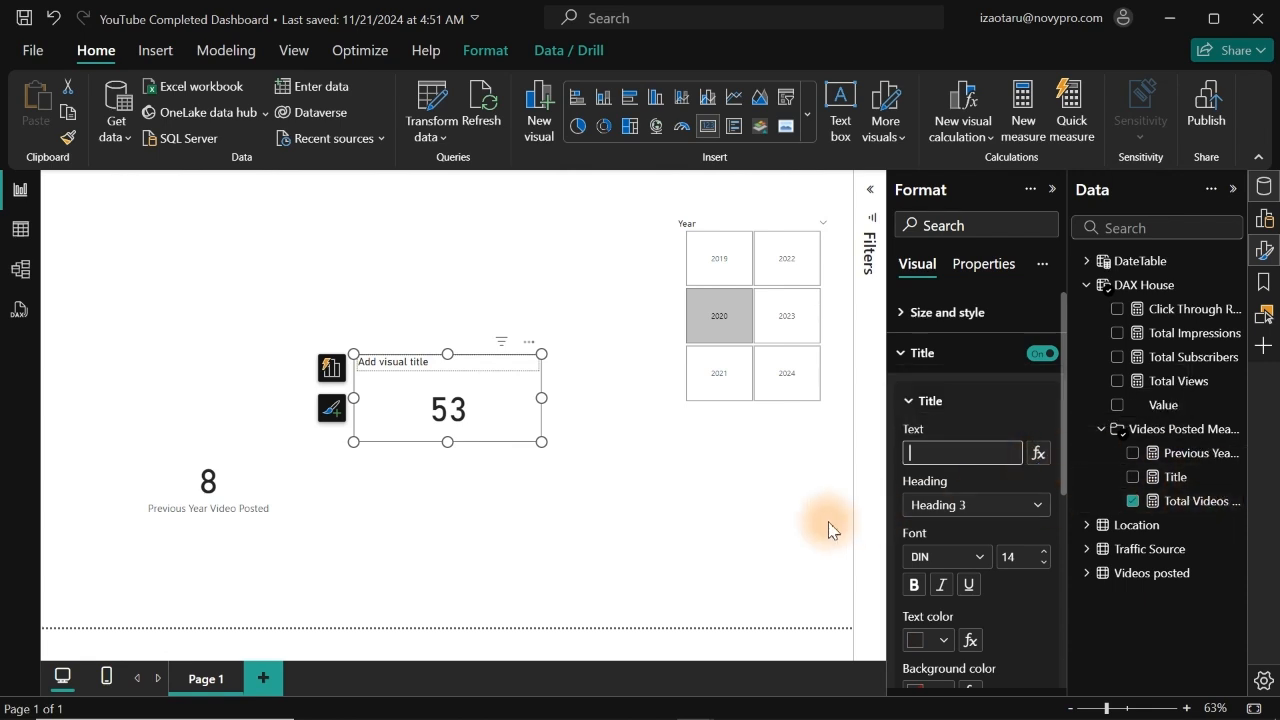
pyautogui.click(736, 535)
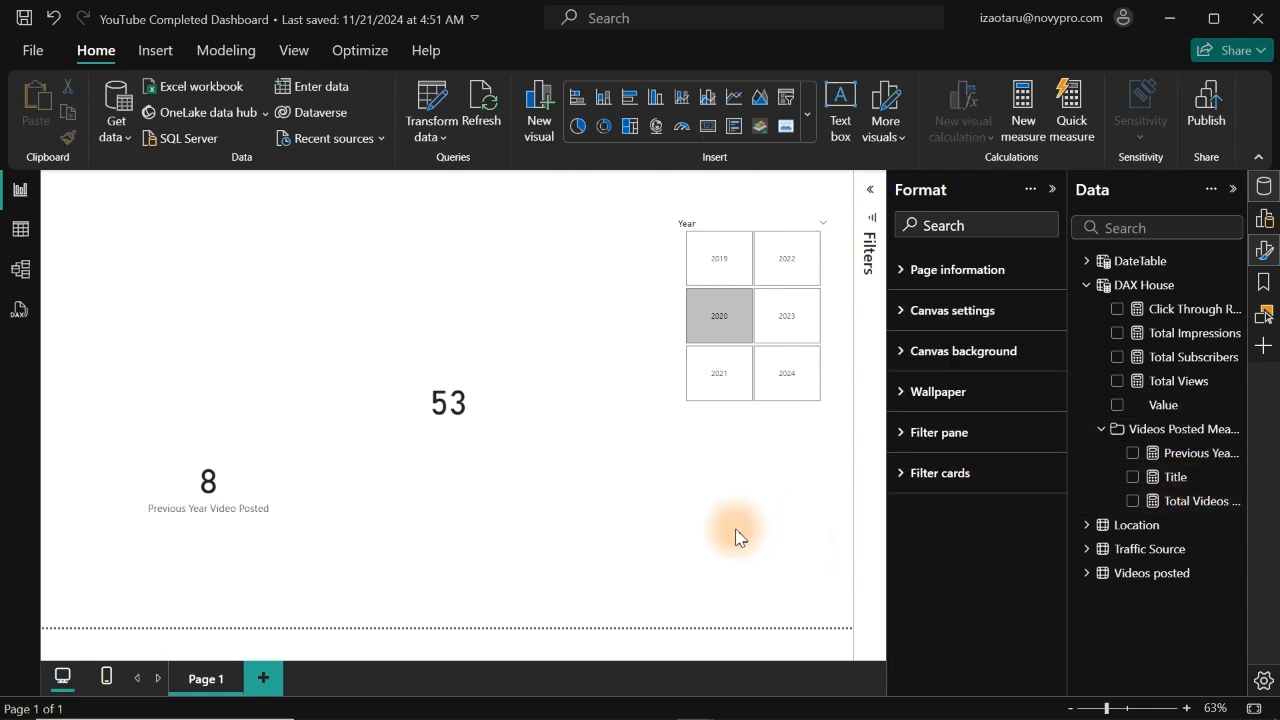
# Add a card showing the Title measure, place it below the year slicer and reduce its height.
pyautogui.click(1133, 477)
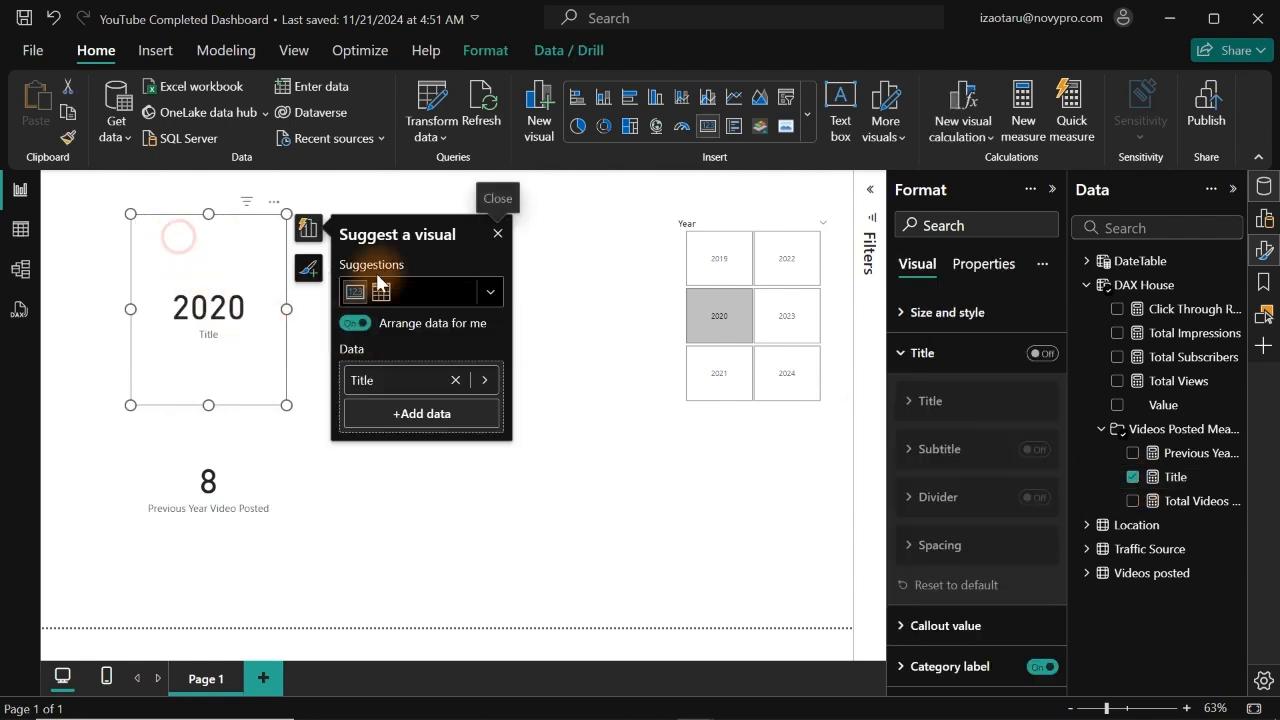
pyautogui.moveTo(178, 237); pyautogui.dragTo(377, 275)
pyautogui.moveTo(537, 403); pyautogui.dragTo(580, 454)
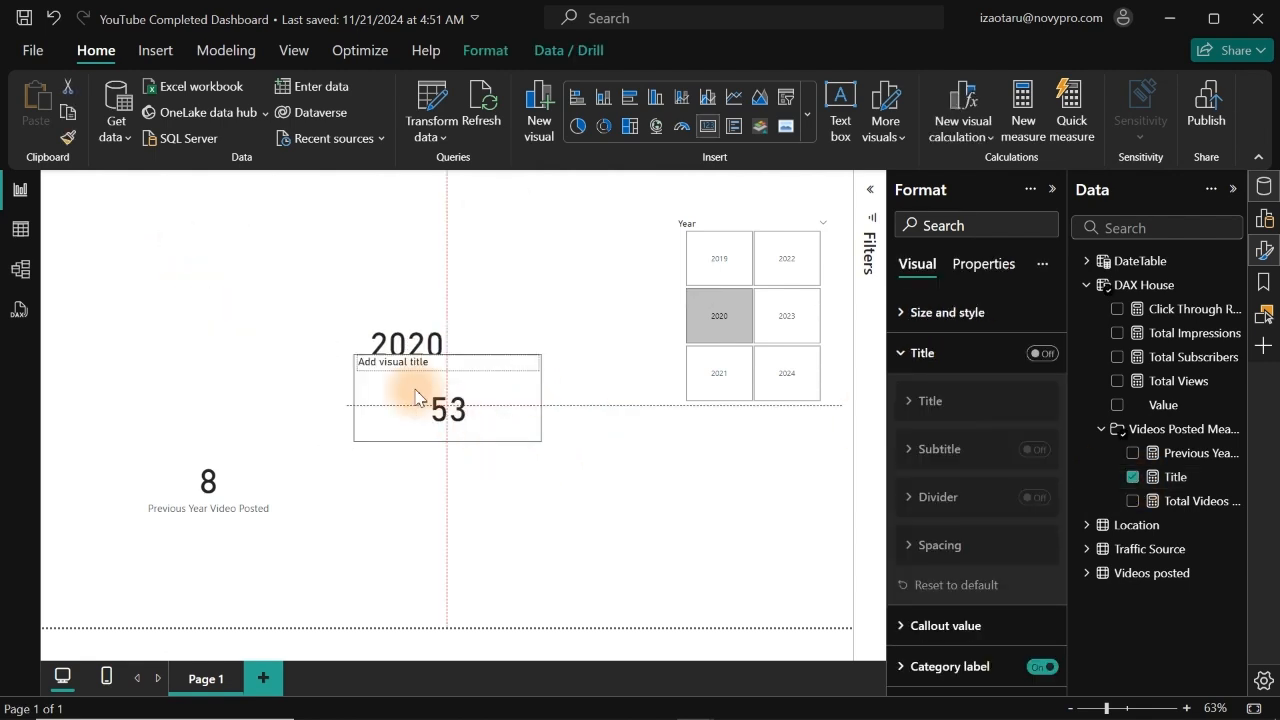
pyautogui.press('Delete')
pyautogui.moveTo(400, 326); pyautogui.dragTo(641, 479)
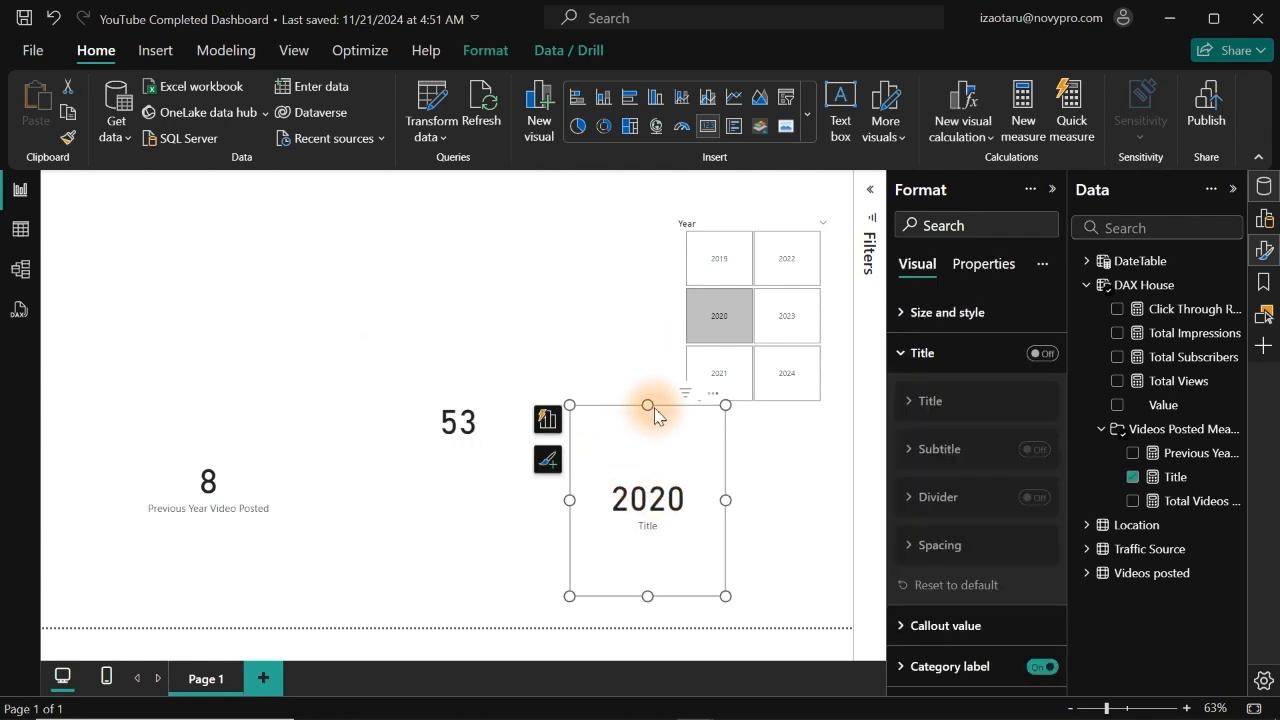
pyautogui.moveTo(647, 404); pyautogui.dragTo(660, 528)
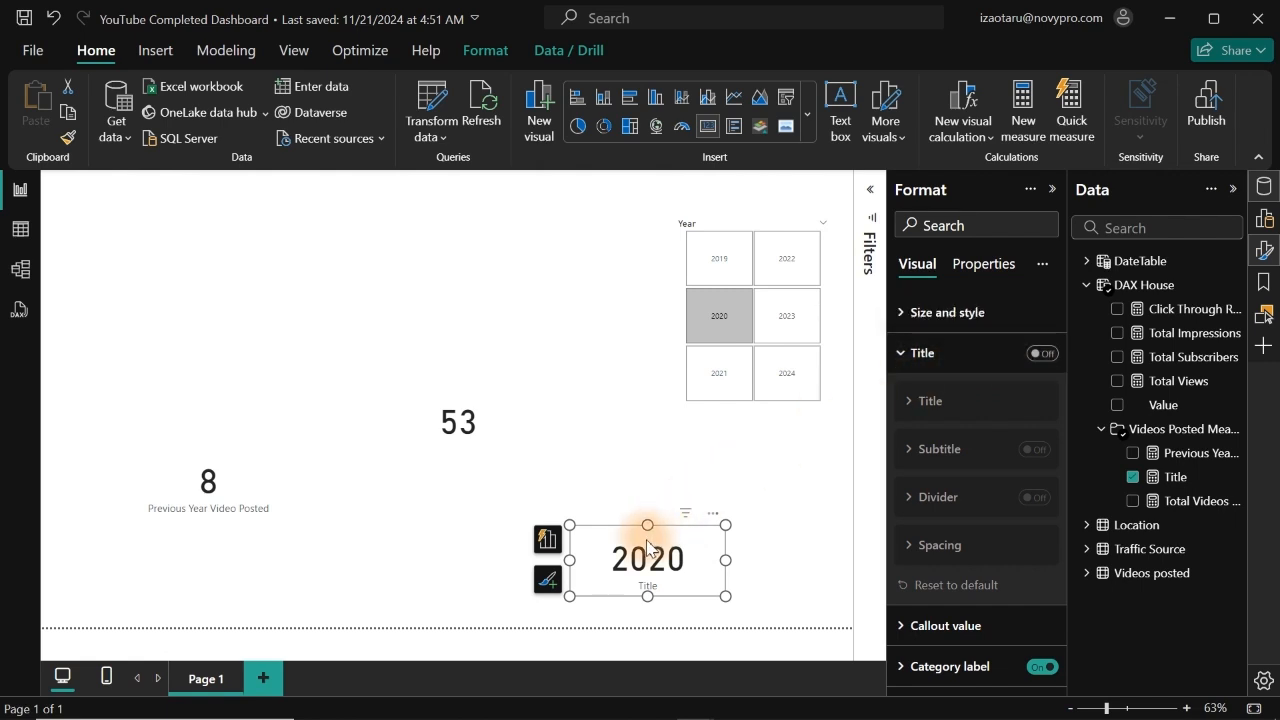
# Edit the Title measure so the text "videos posted in " is joined with & before SELECTEDVALUE(DateTable[Year]).
pyautogui.click(1170, 480)
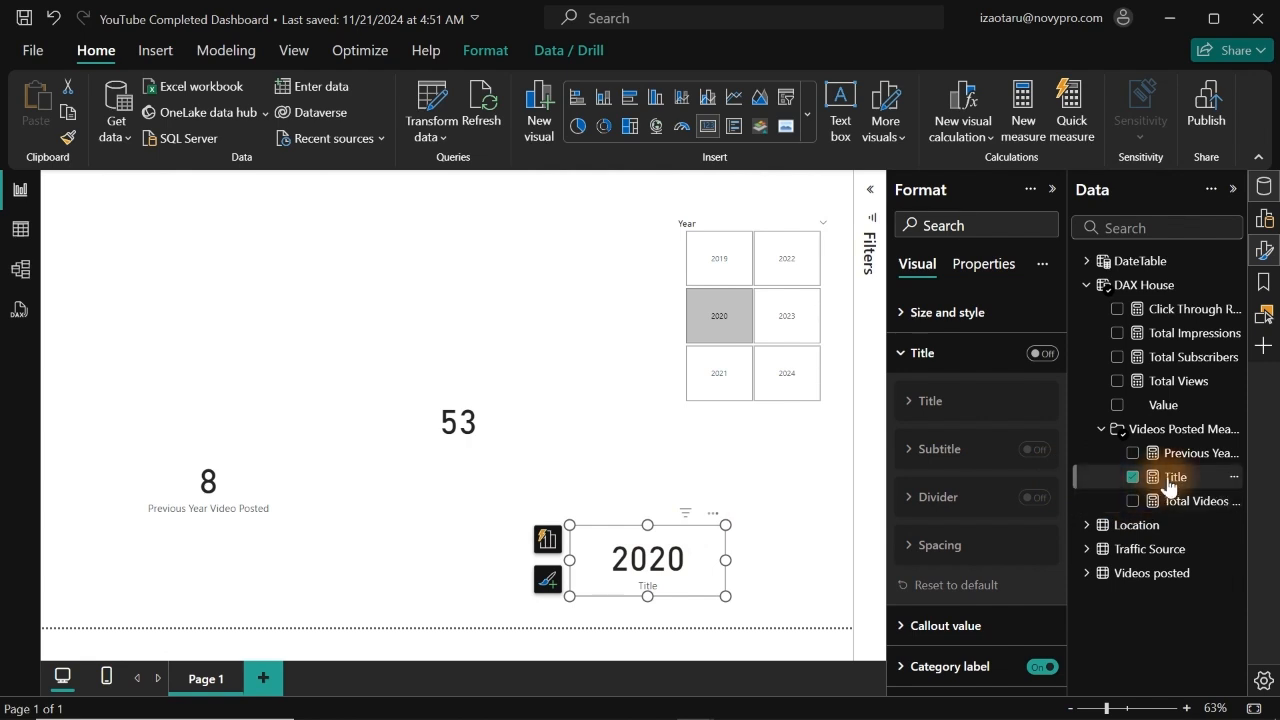
pyautogui.click(1170, 480)
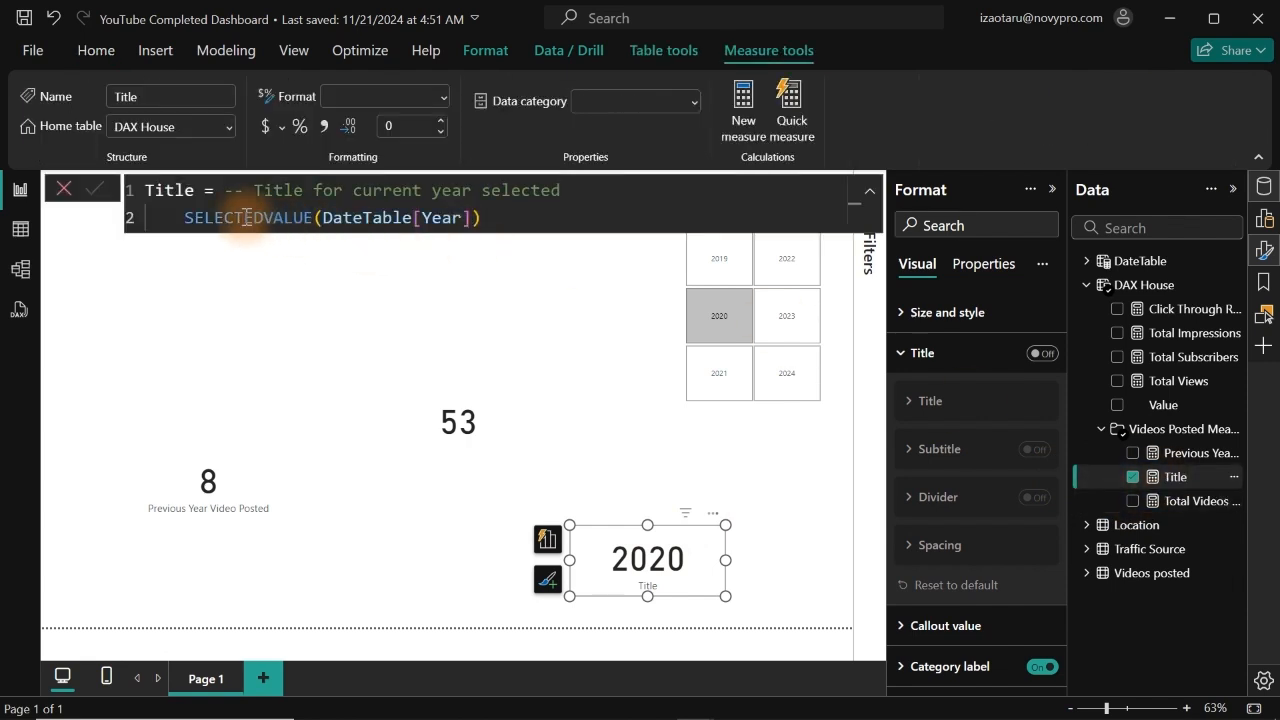
pyautogui.doubleClick(185, 217)
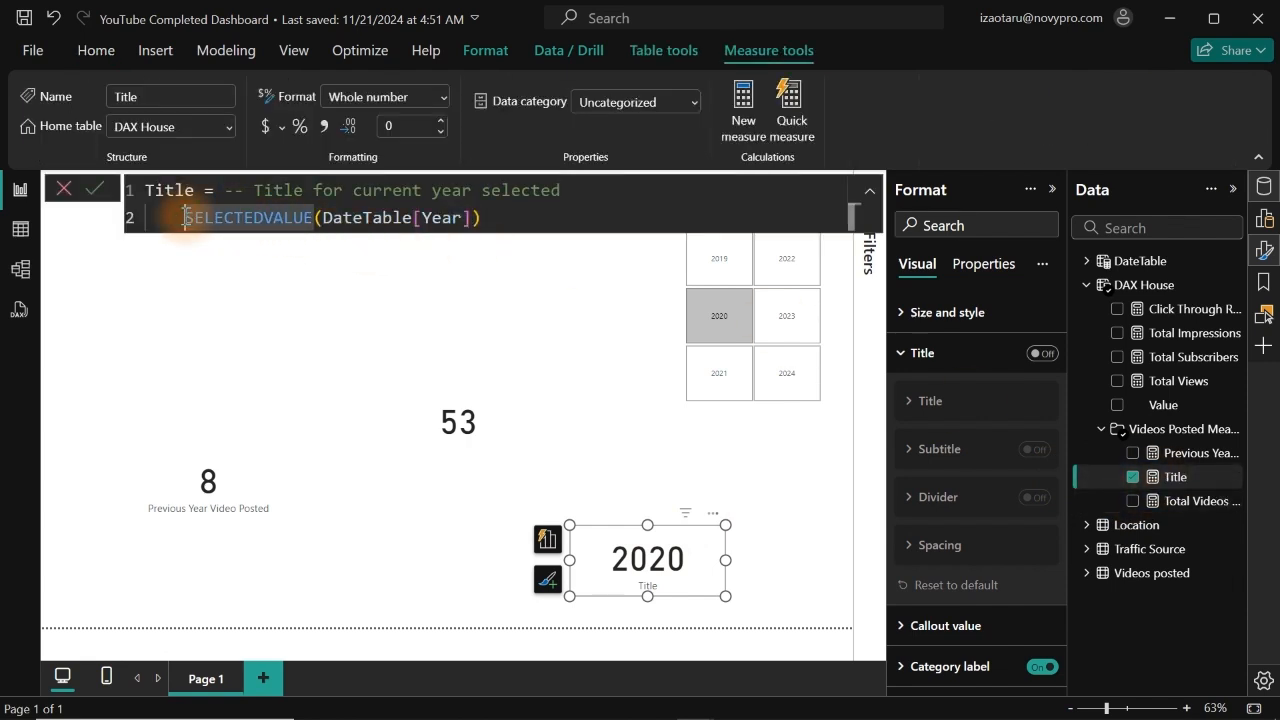
pyautogui.click(185, 217)
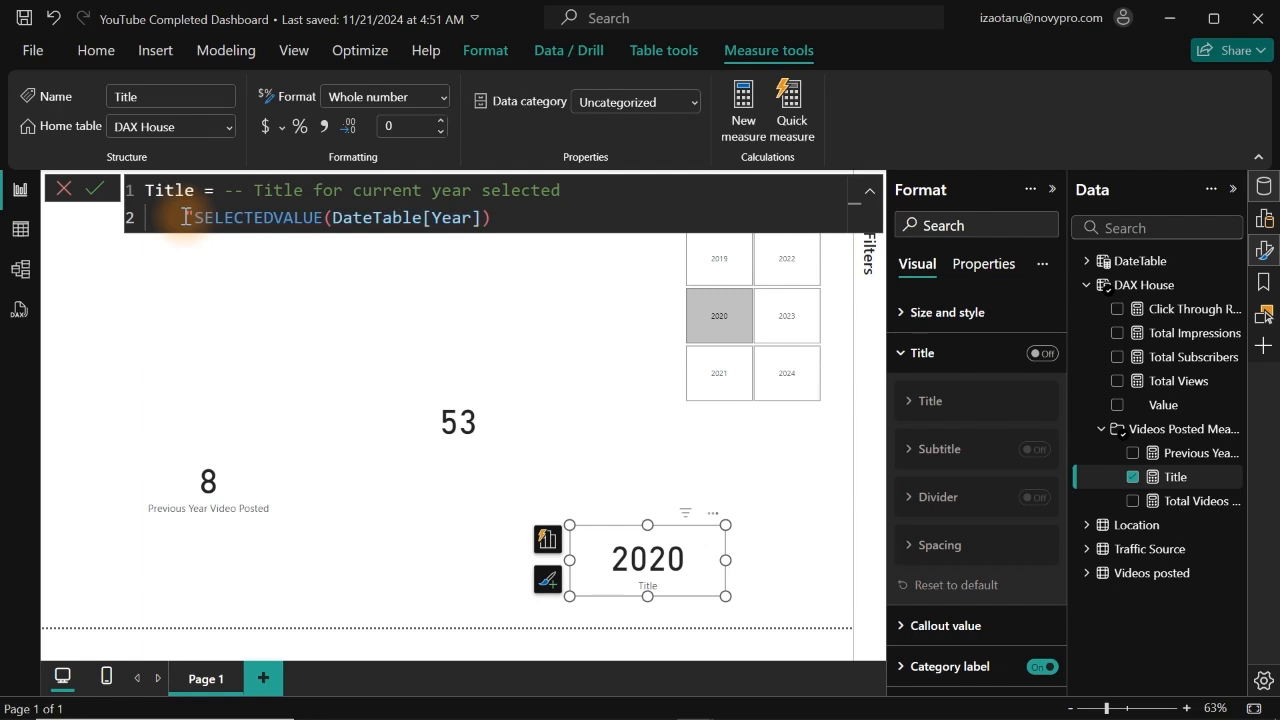
pyautogui.write('vide')
pyautogui.write('os poste')
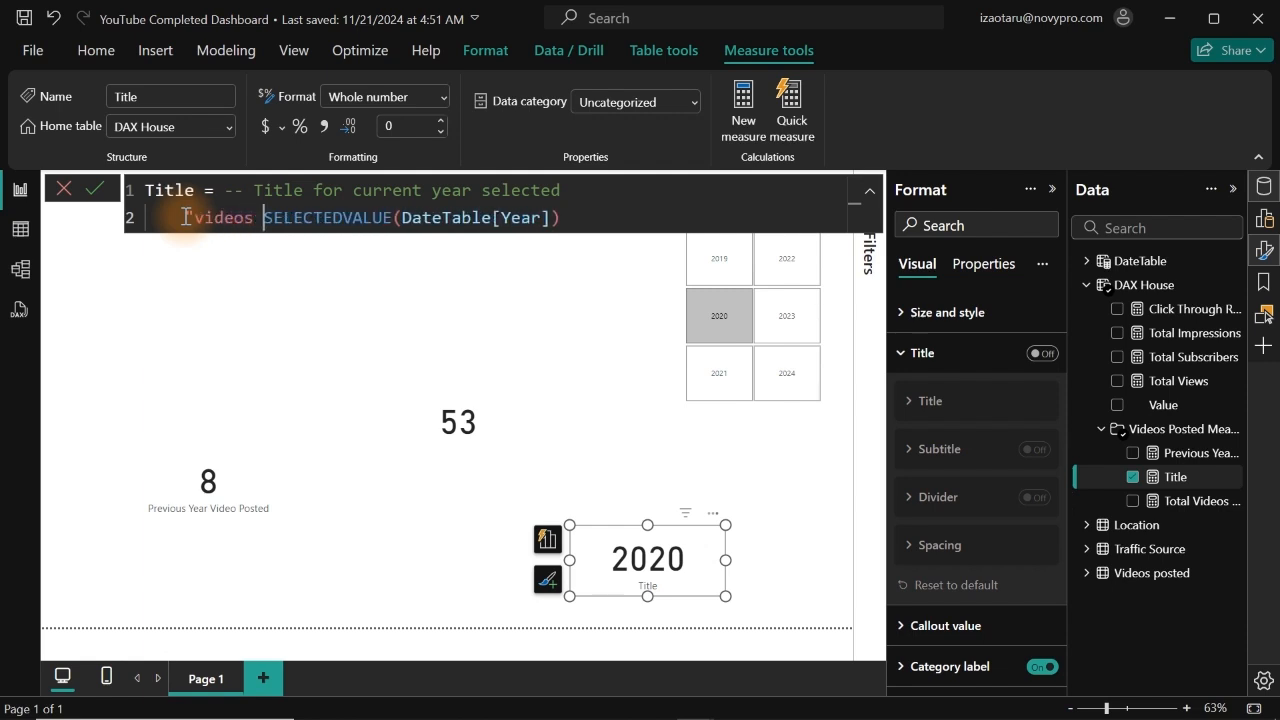
pyautogui.write('d in')
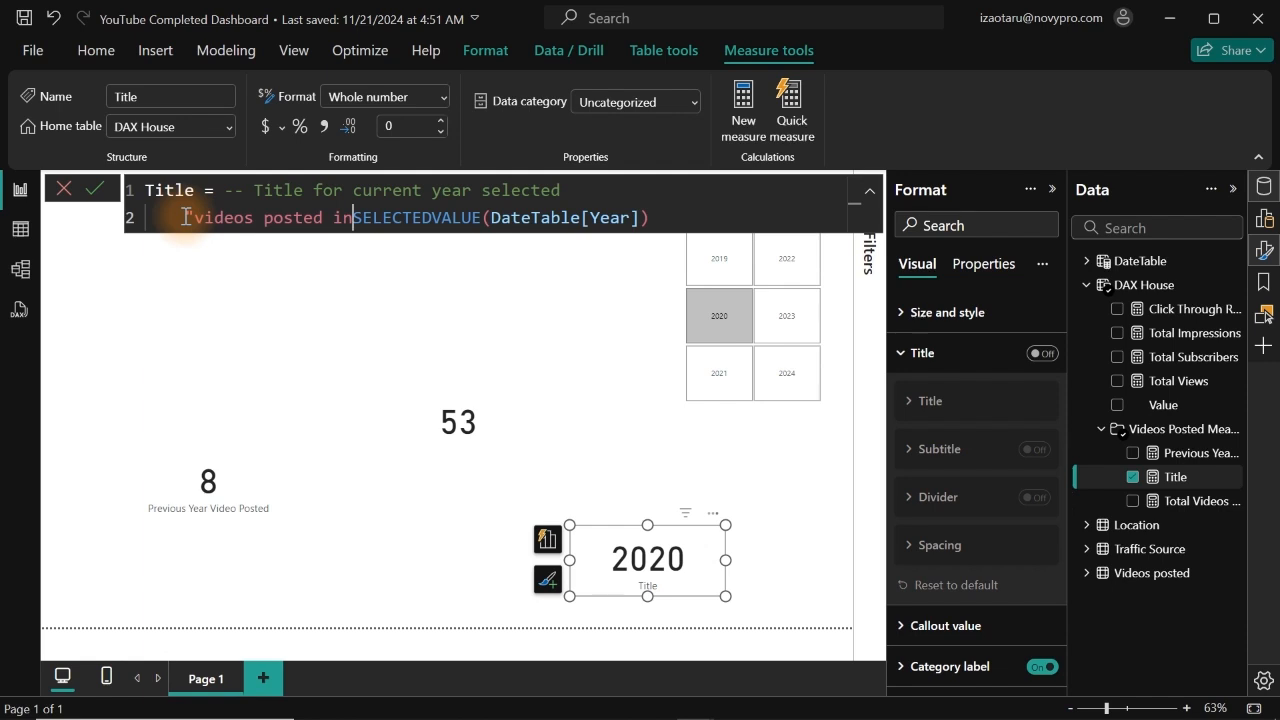
pyautogui.write(' "')
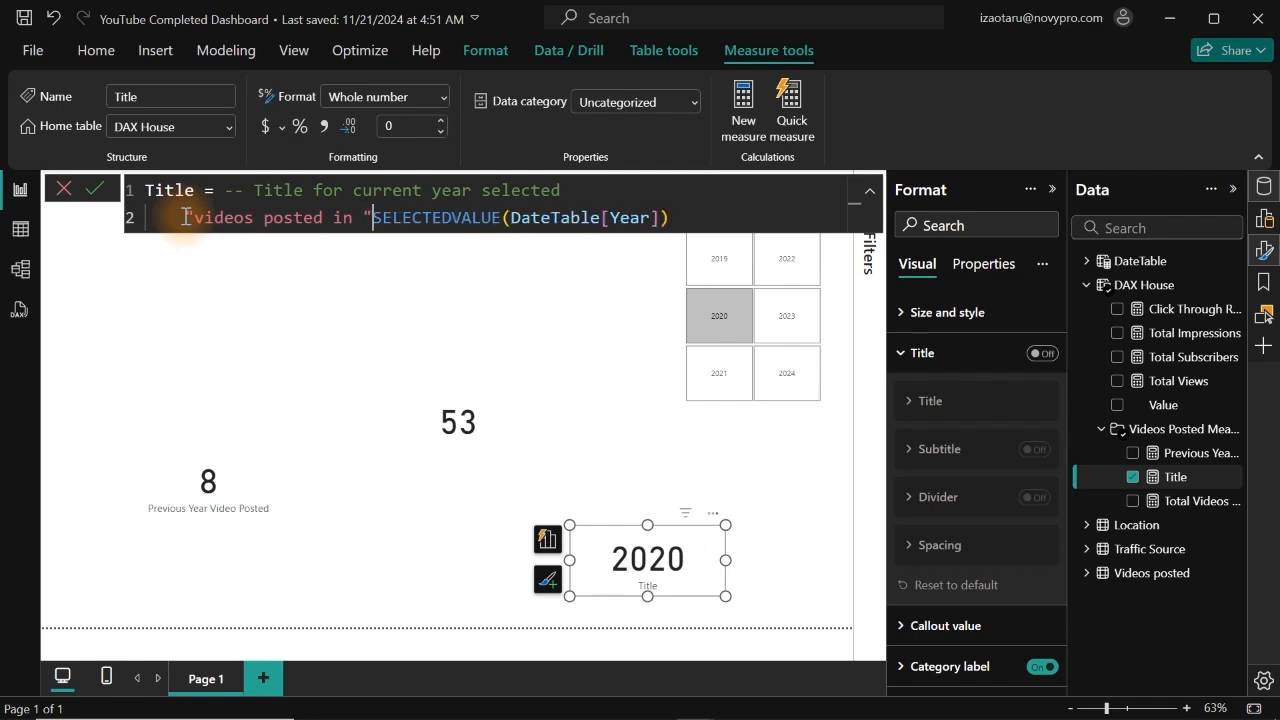
pyautogui.write('&')
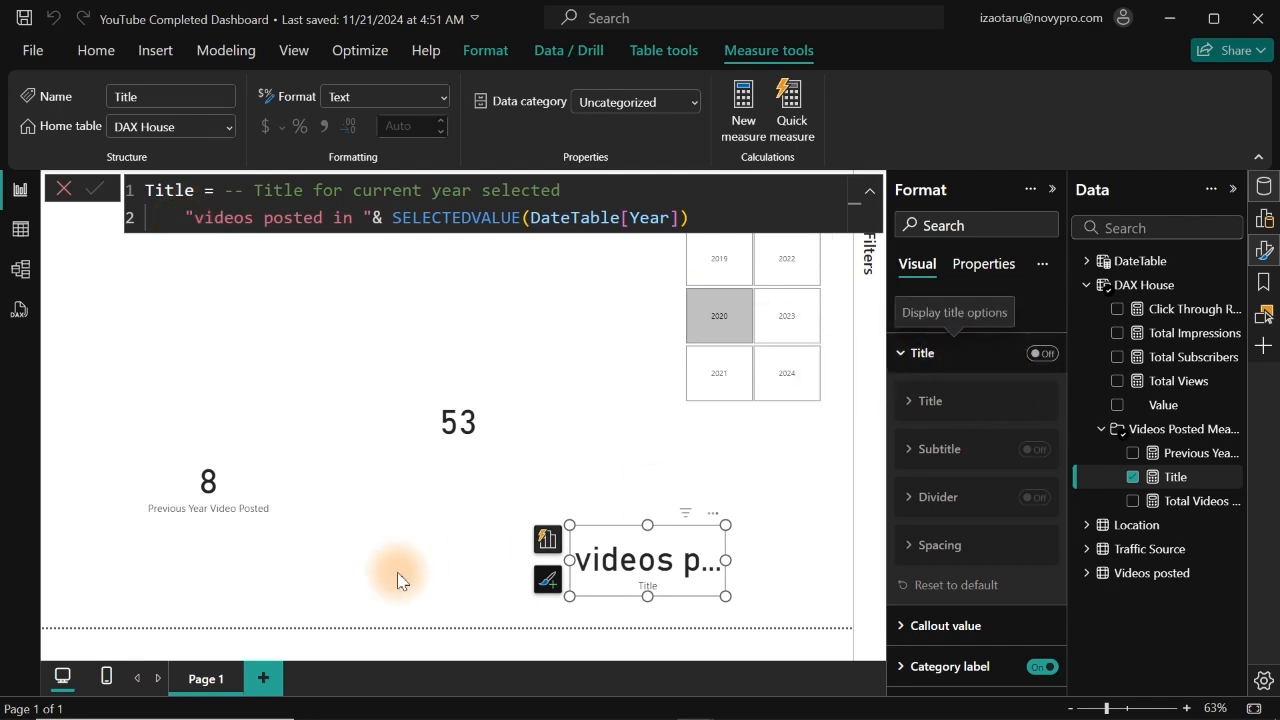
# Base the title text of the Total Videos Posted card on the Title measure, using the Field value format style.
pyautogui.click(443, 391)
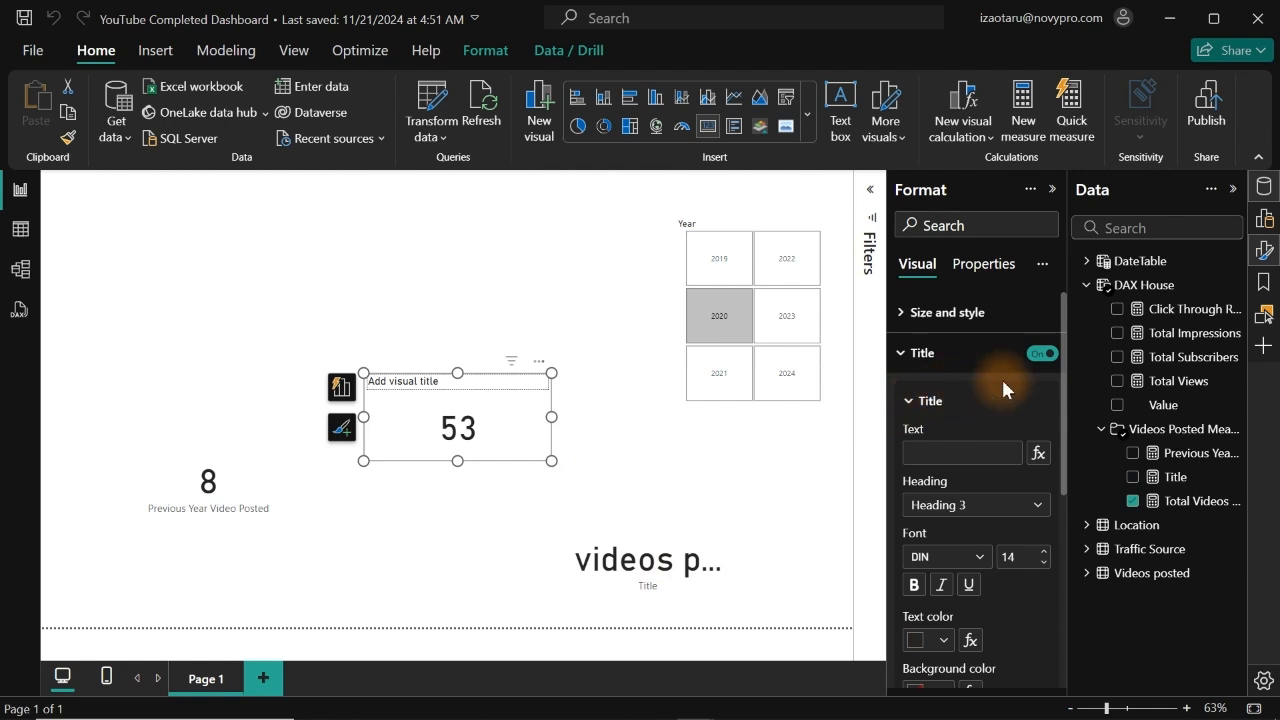
pyautogui.click(1039, 453)
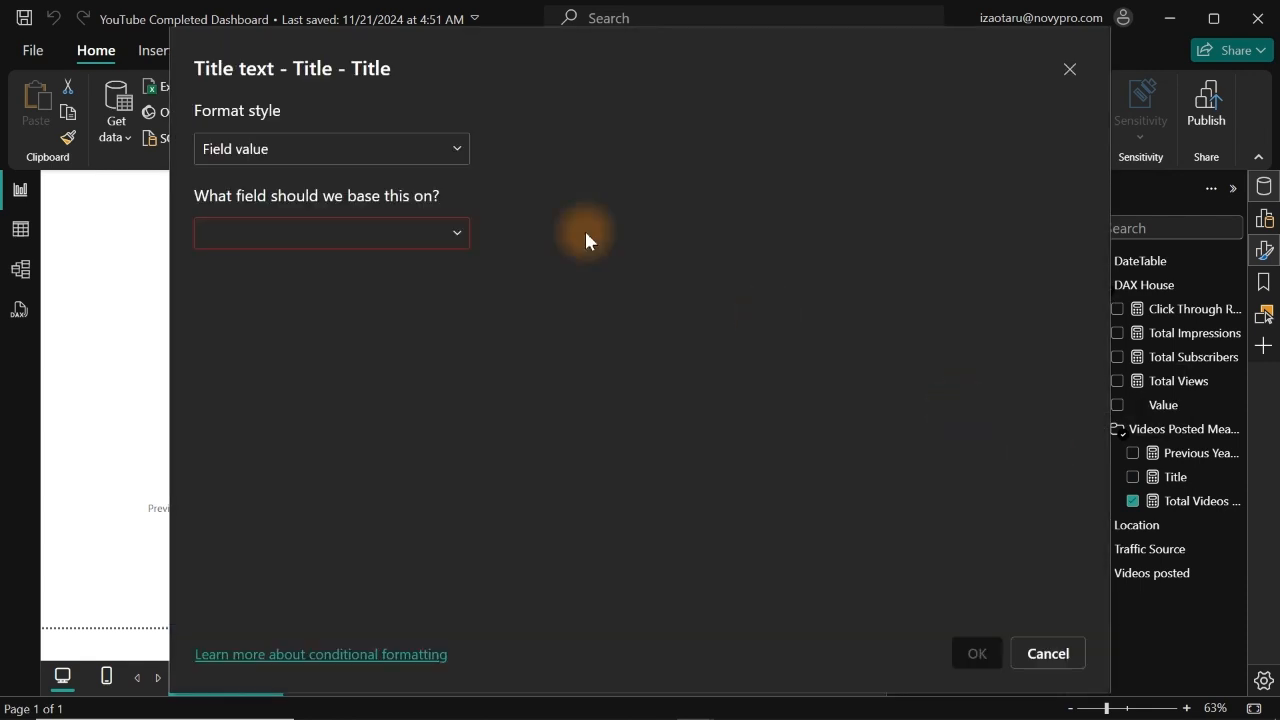
pyautogui.click(384, 240)
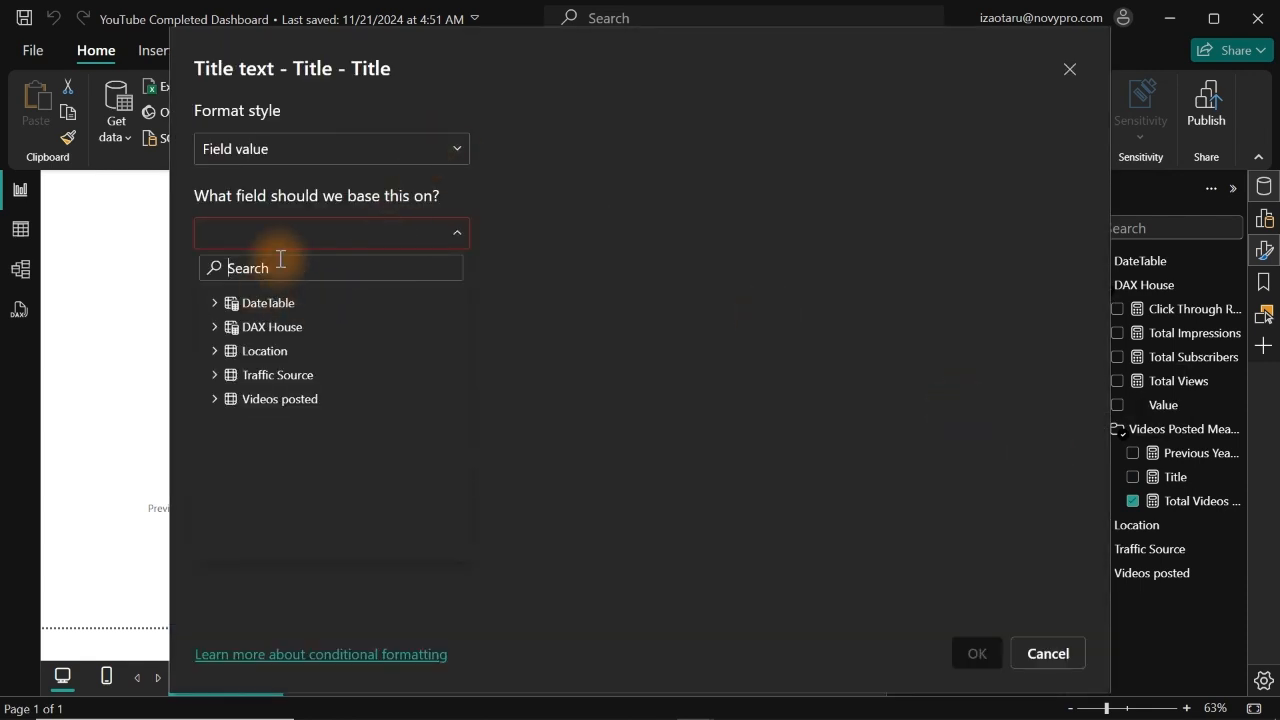
pyautogui.write('ti')
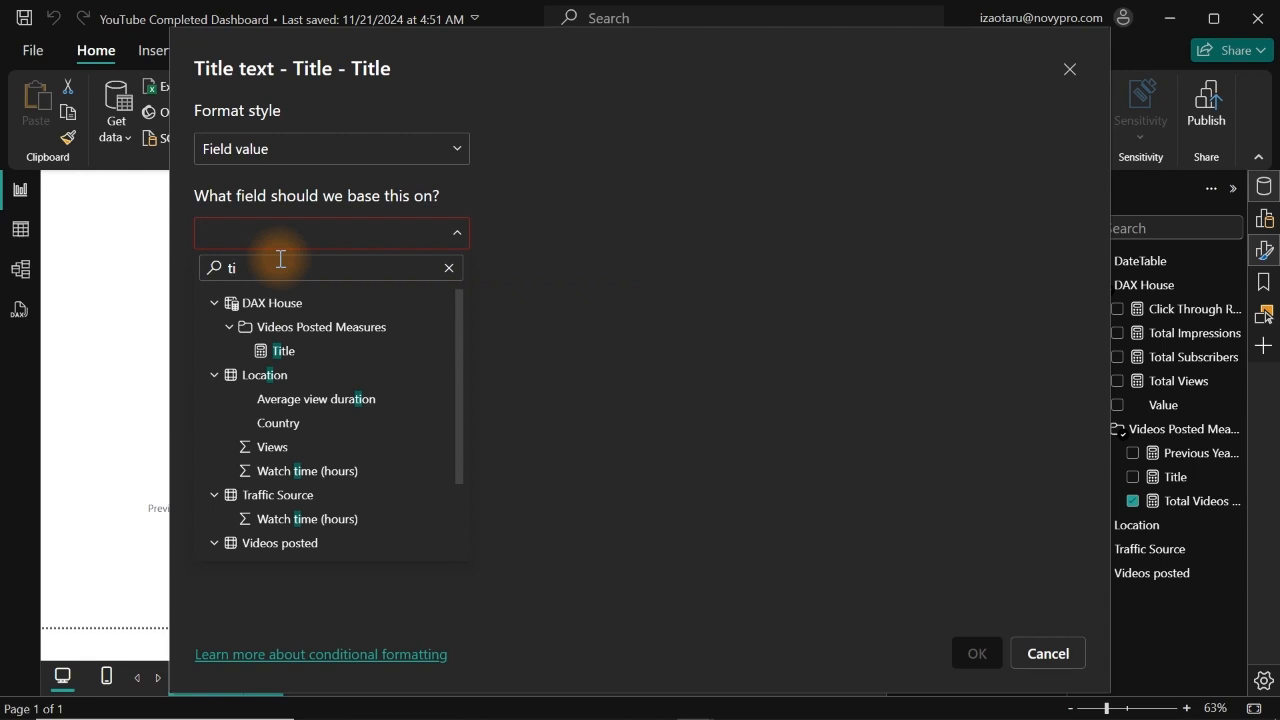
pyautogui.click(288, 349)
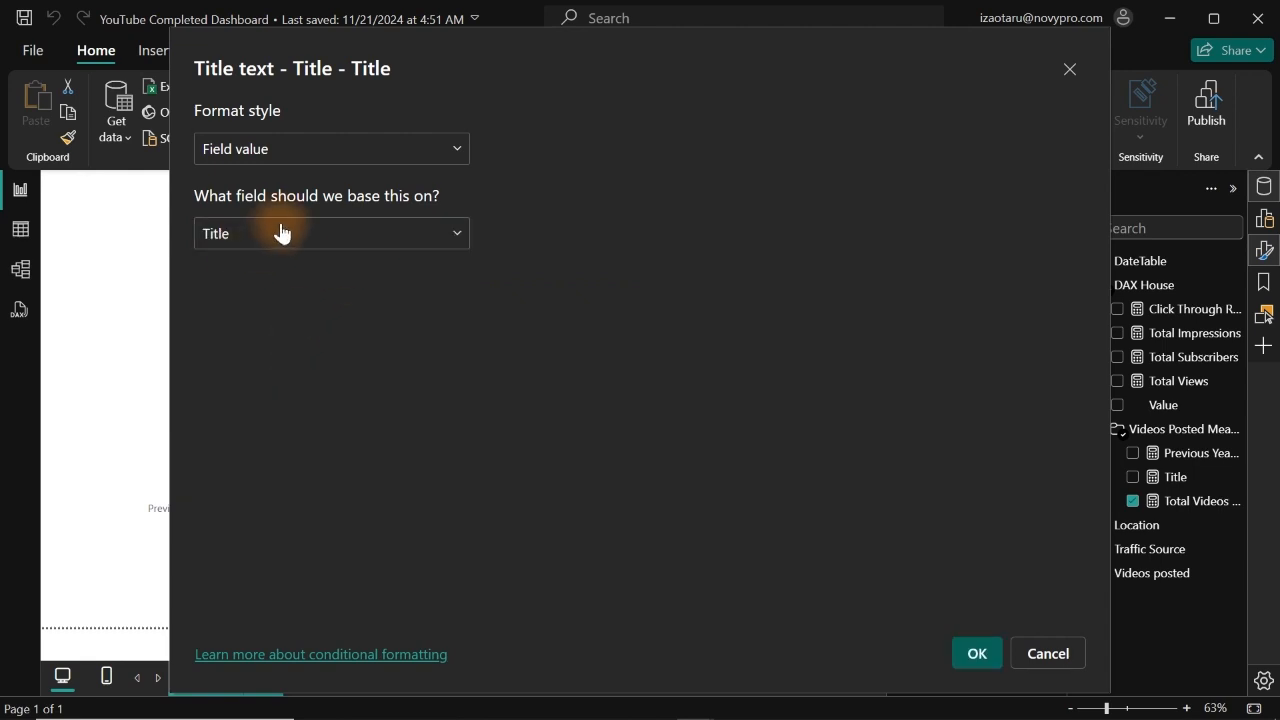
pyautogui.click(977, 654)
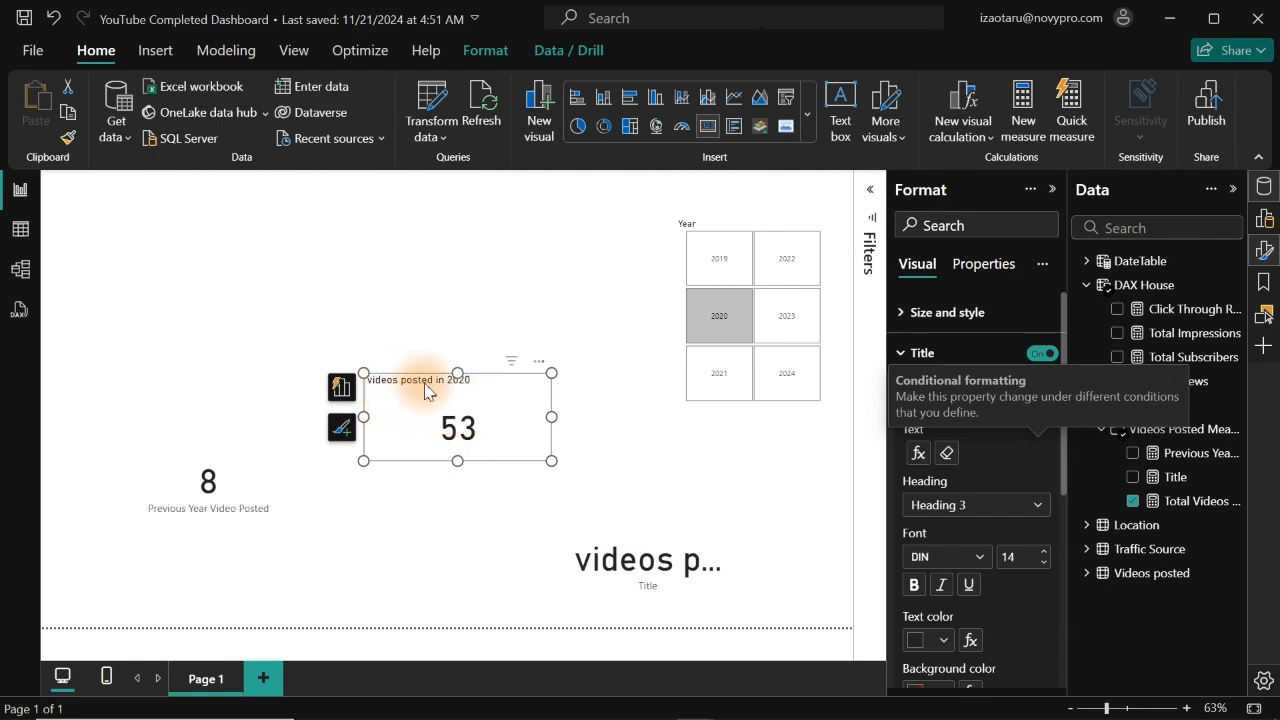
# Switch the year slicer to 2021 and 2019 to test the dynamic card title, and delete the separate card showing the Title measure.
pyautogui.click(726, 417)
pyautogui.click(730, 372)
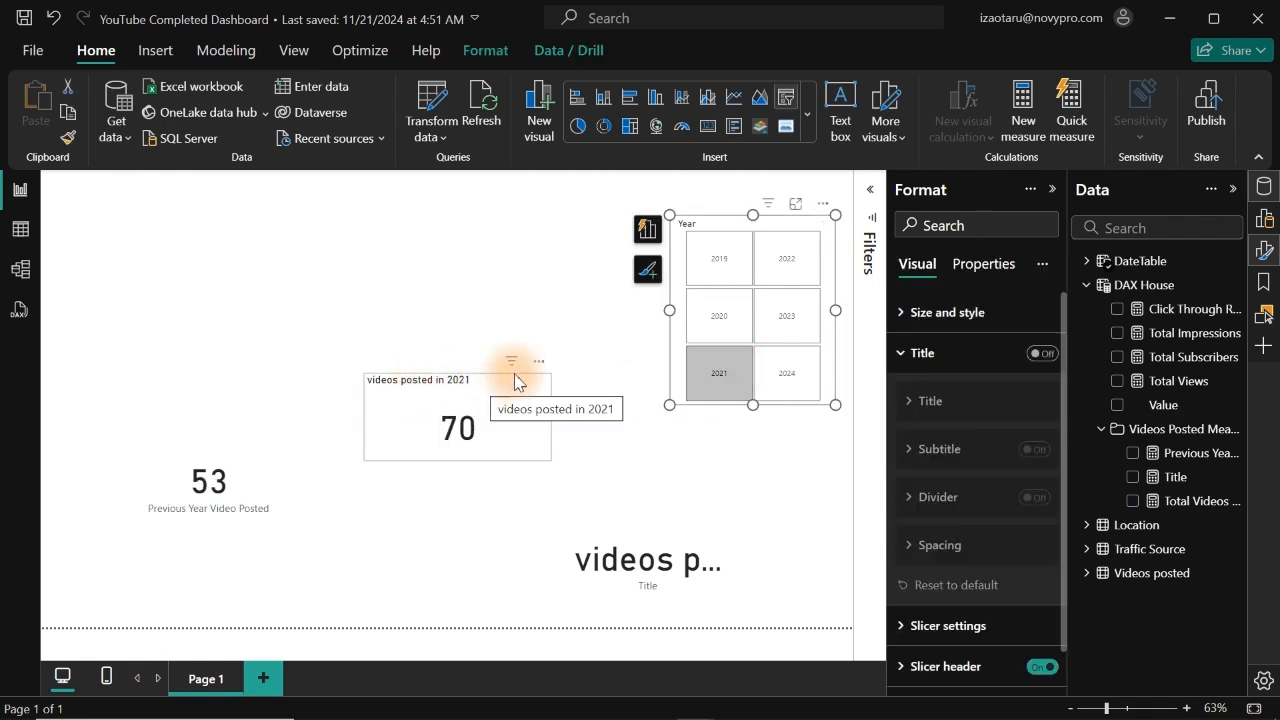
pyautogui.click(727, 258)
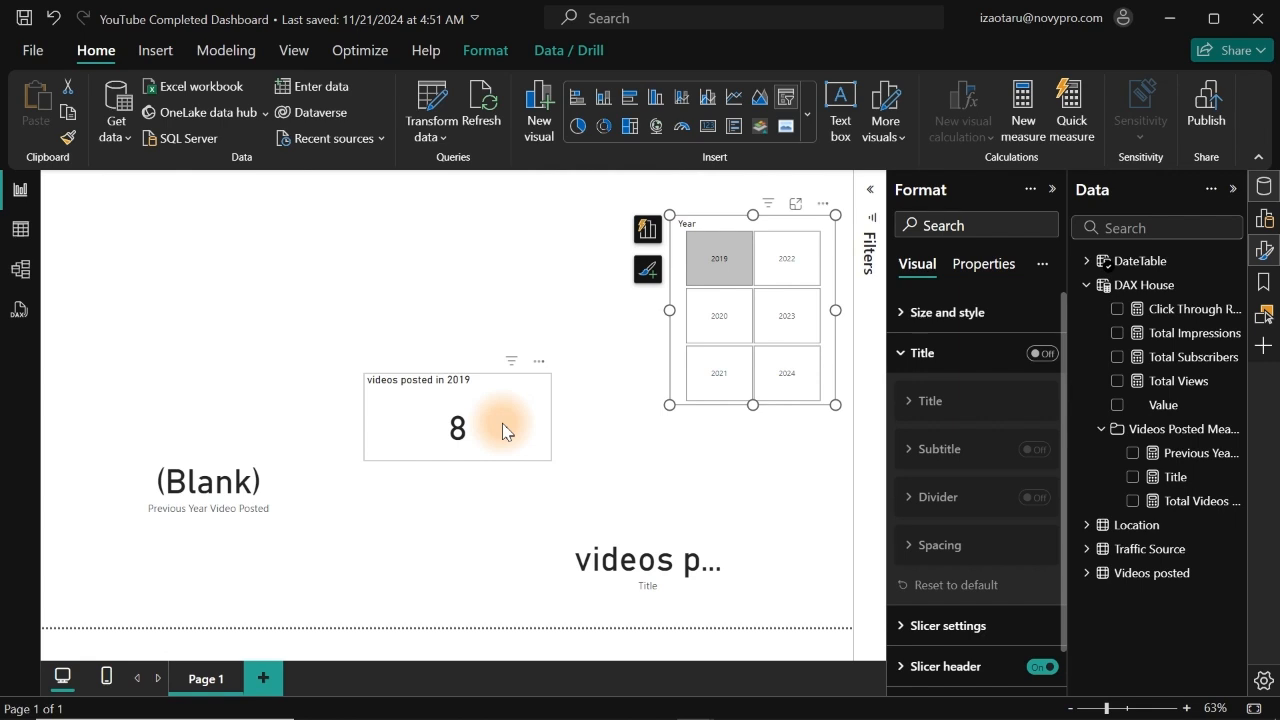
pyautogui.click(690, 560)
pyautogui.press('Delete')
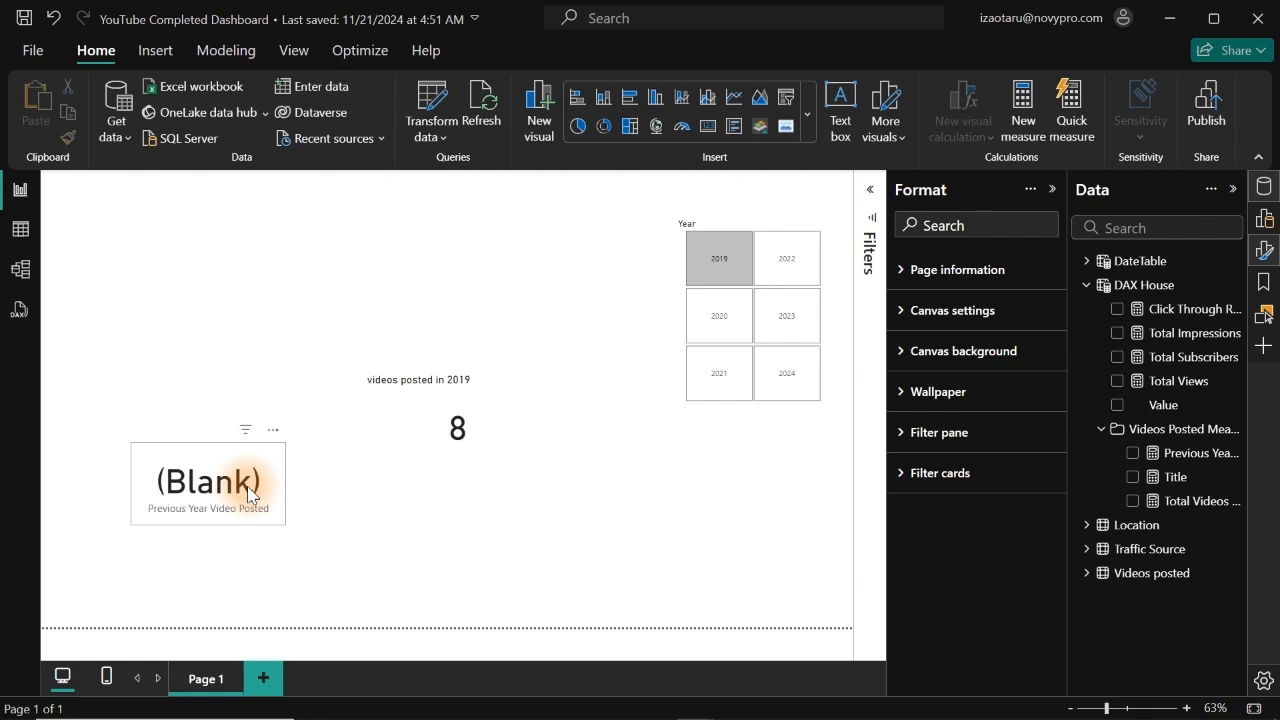
# Create a new measure named Previous Year in the Videos Posted Measures folder and start a second formula line.
pyautogui.click(1172, 453)
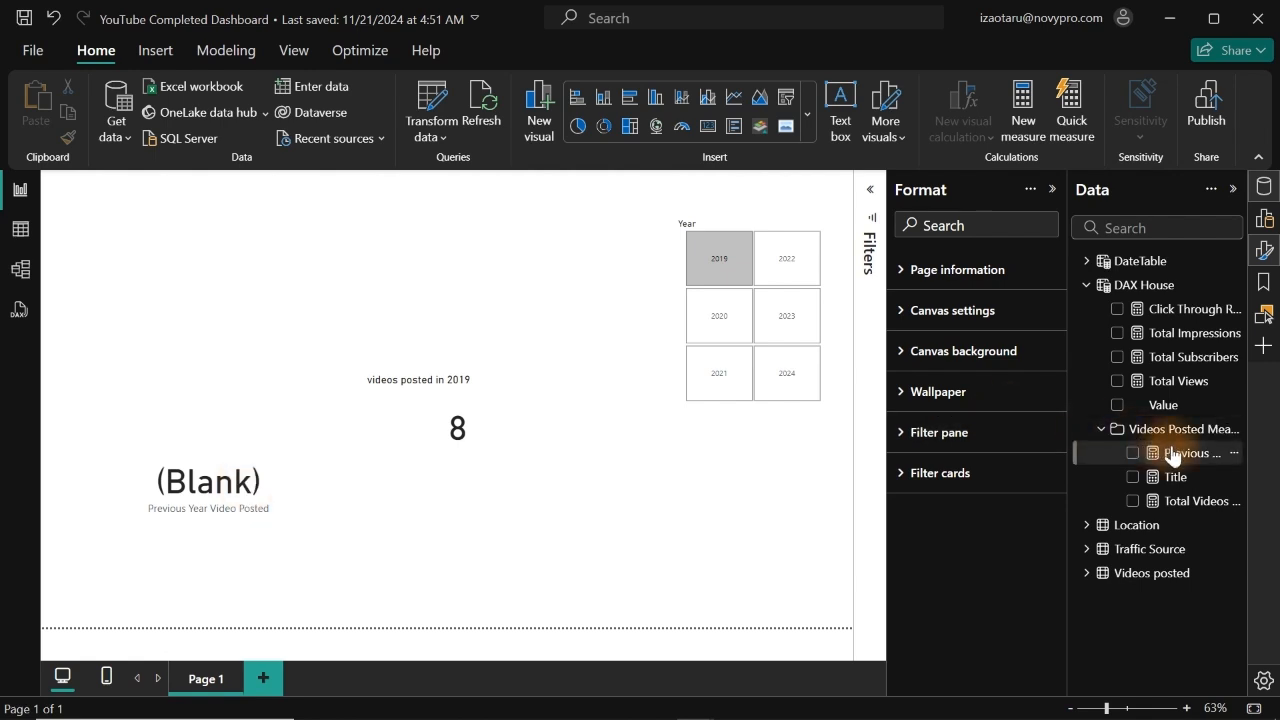
pyautogui.rightClick(1172, 453)
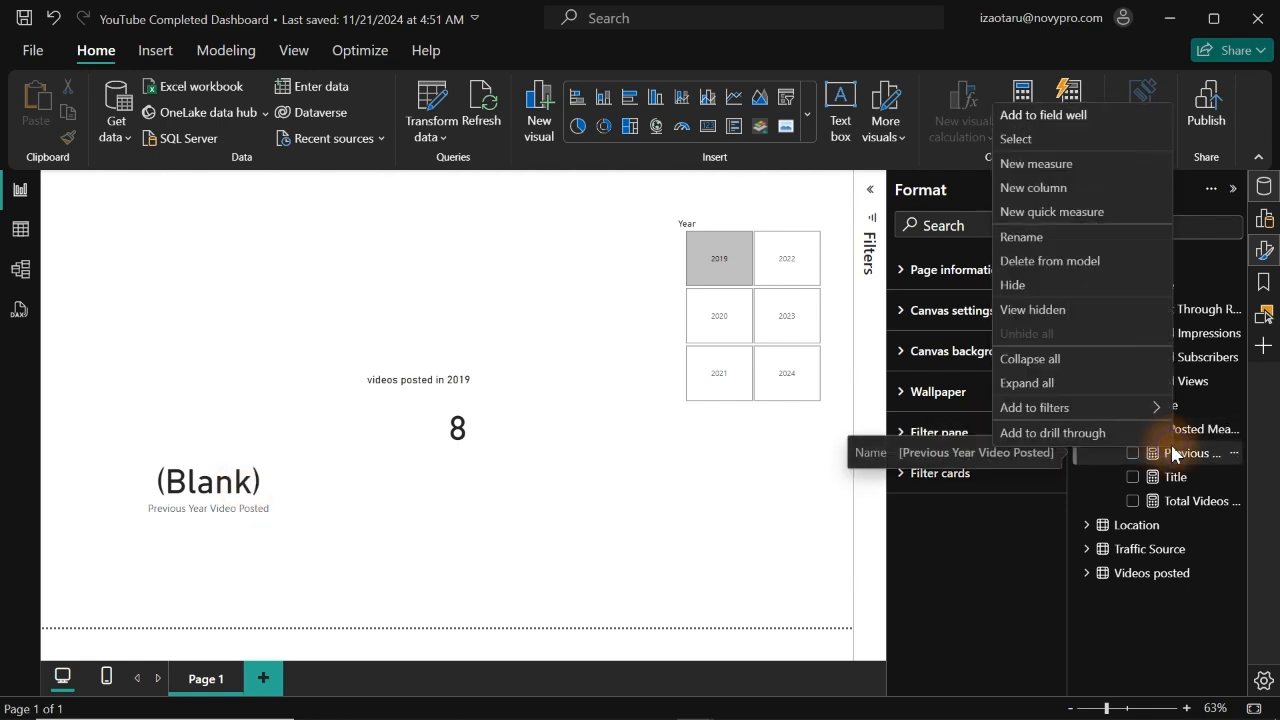
pyautogui.click(1058, 172)
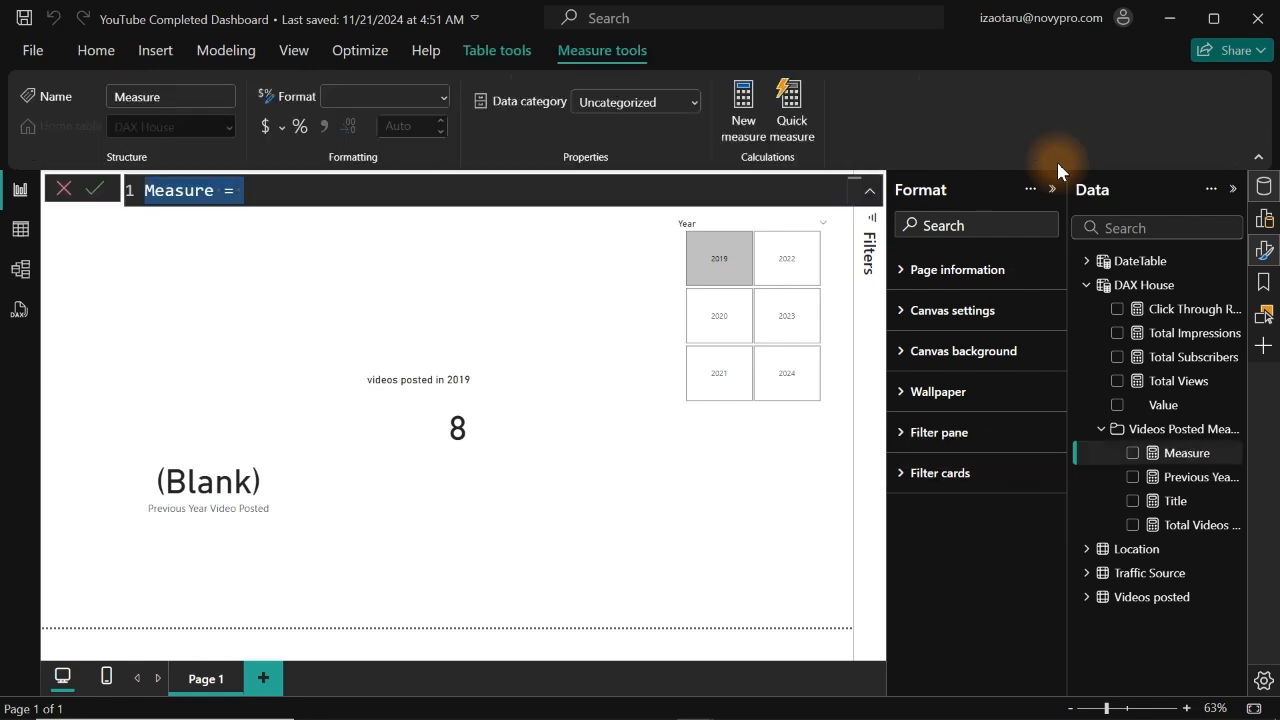
pyautogui.write('P')
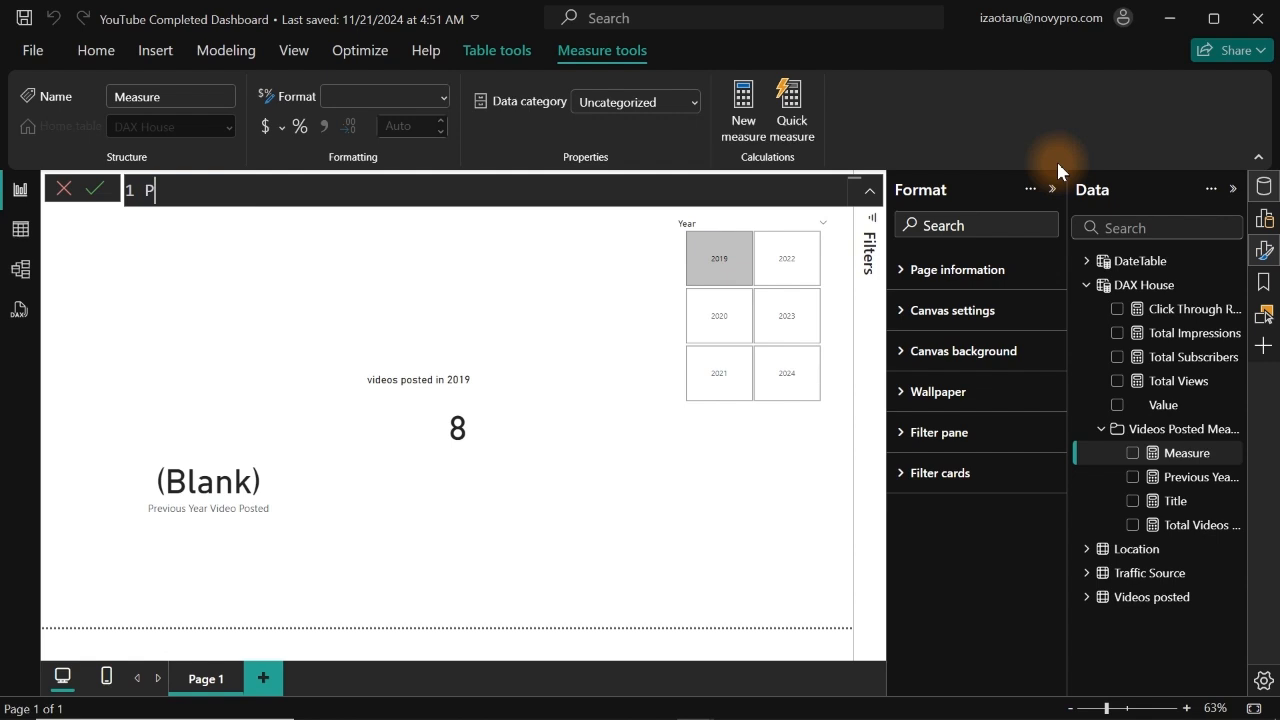
pyautogui.write('revious Year =')
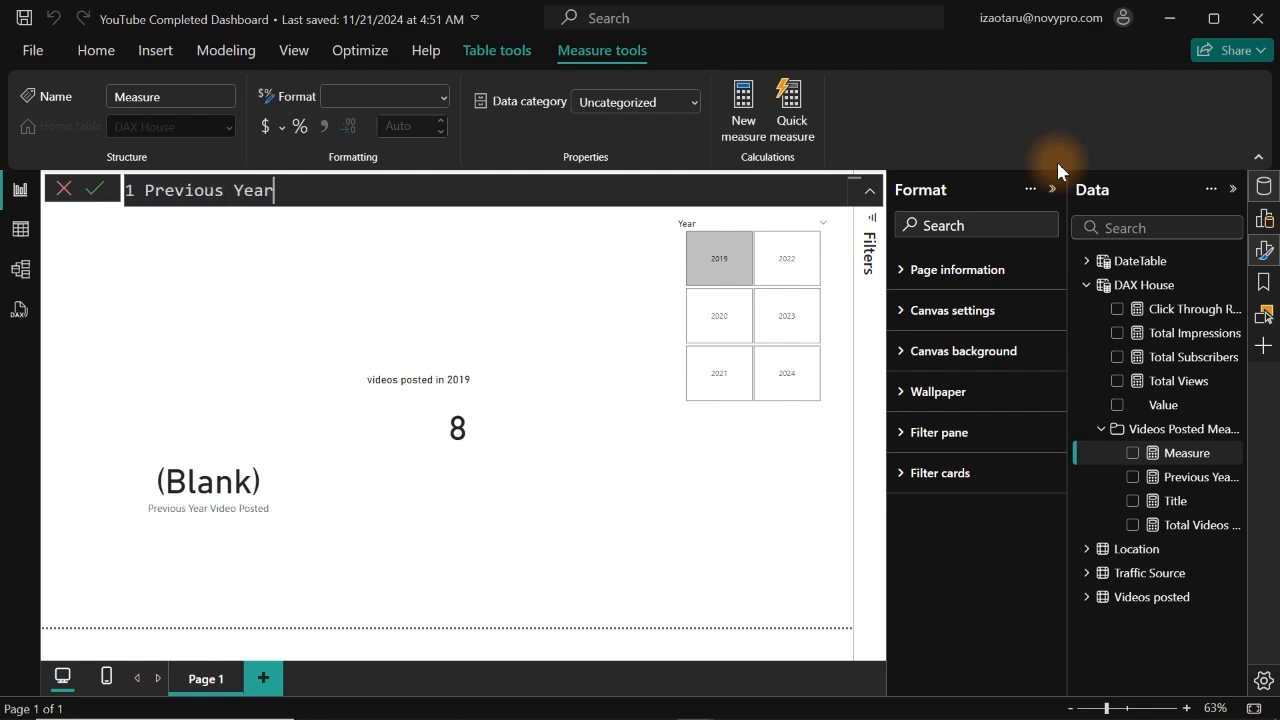
pyautogui.hotkey('shift', 'Return')
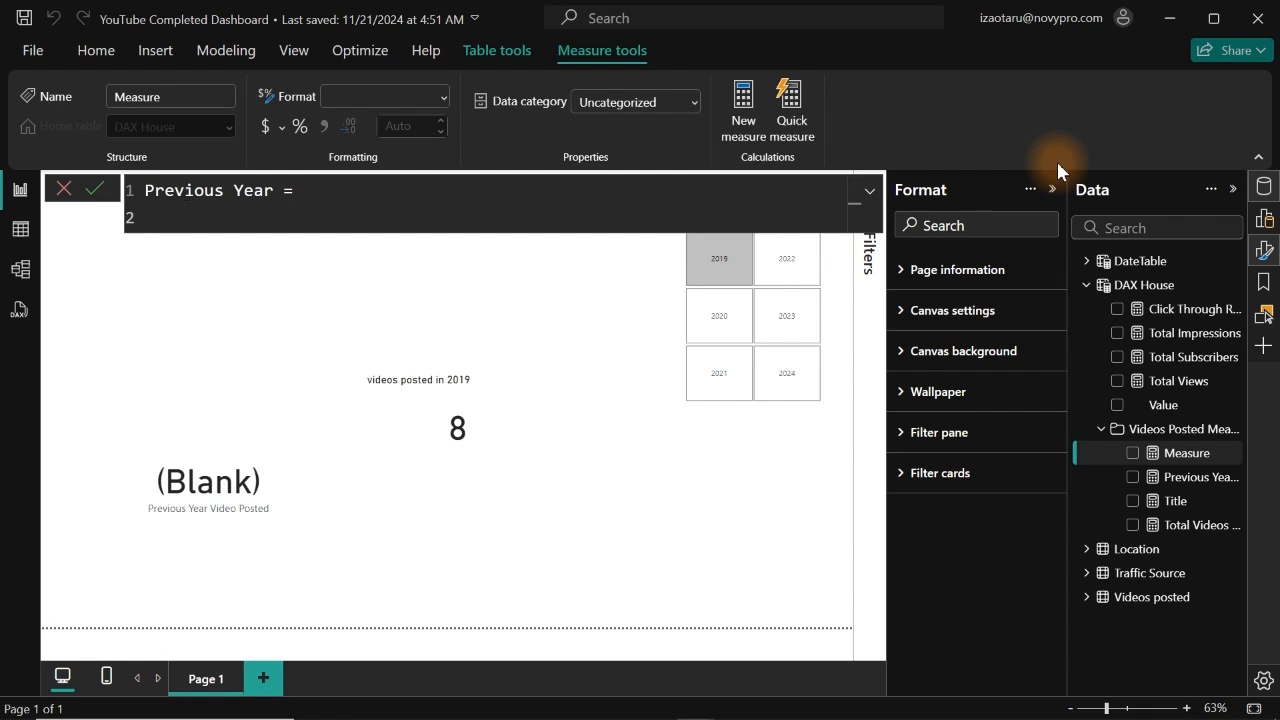
# Define the variable _PrevYear as SELECTEDVALUE(DateTable[Year]) in the Previous Year measure.
pyautogui.write('var')
pyautogui.write('PrevYe')
pyautogui.write('ar')
pyautogui.write(' =')
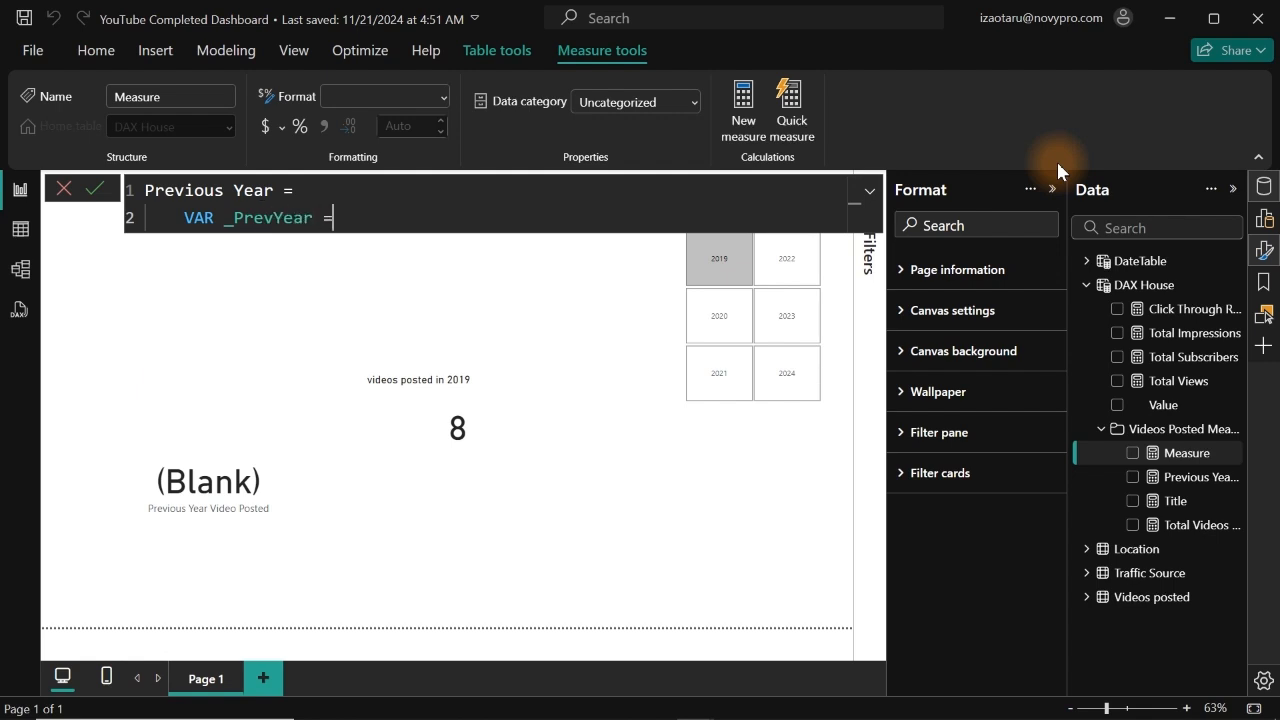
pyautogui.write(' selected')
pyautogui.press('BackSpace')
pyautogui.press('BackSpace')
pyautogui.press('BackSpace')
pyautogui.write('s')
pyautogui.press('BackSpace')
pyautogui.write('tedv')
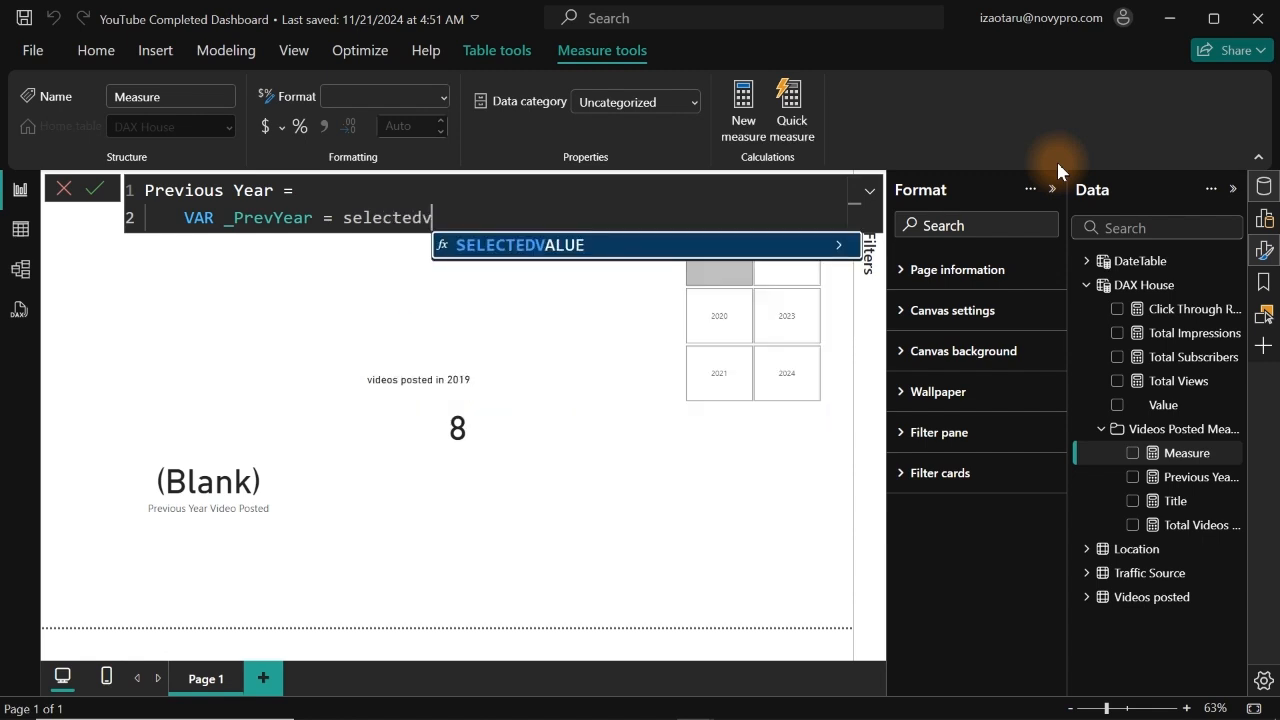
pyautogui.press('Tab')
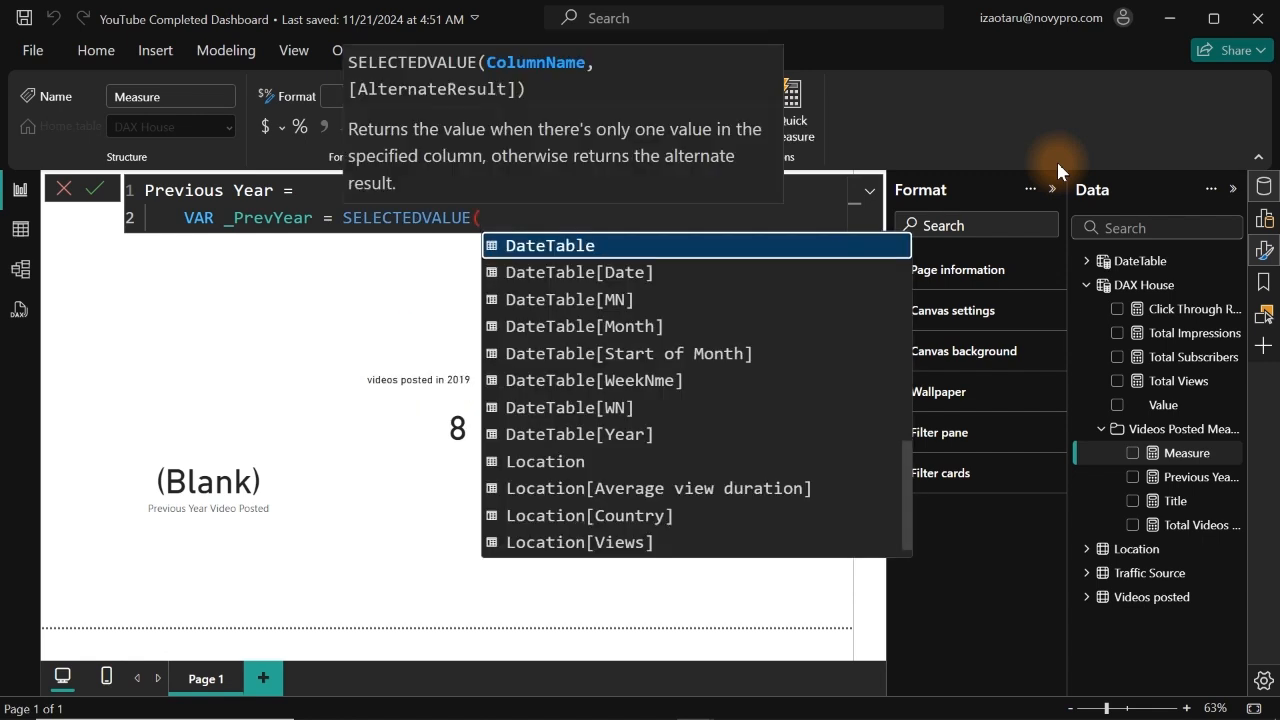
pyautogui.write('y')
pyautogui.press('Tab')
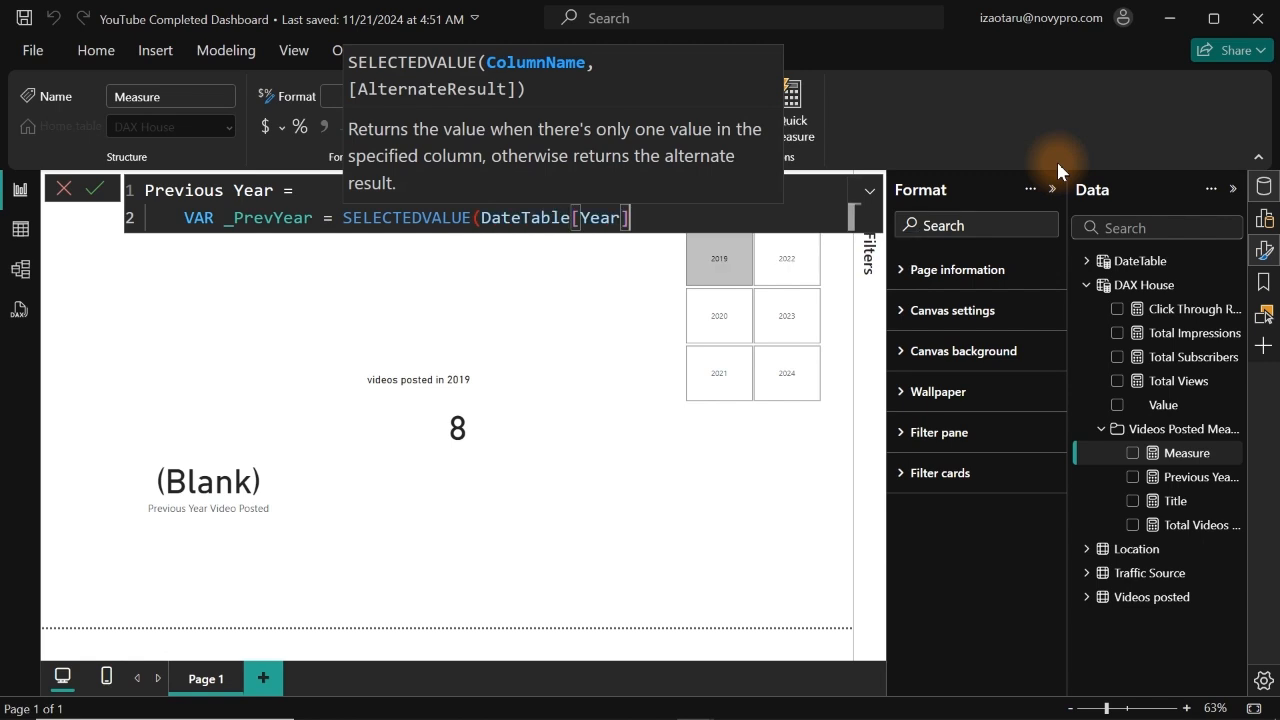
pyautogui.write(')')
pyautogui.hotkey('shift', 'Return')
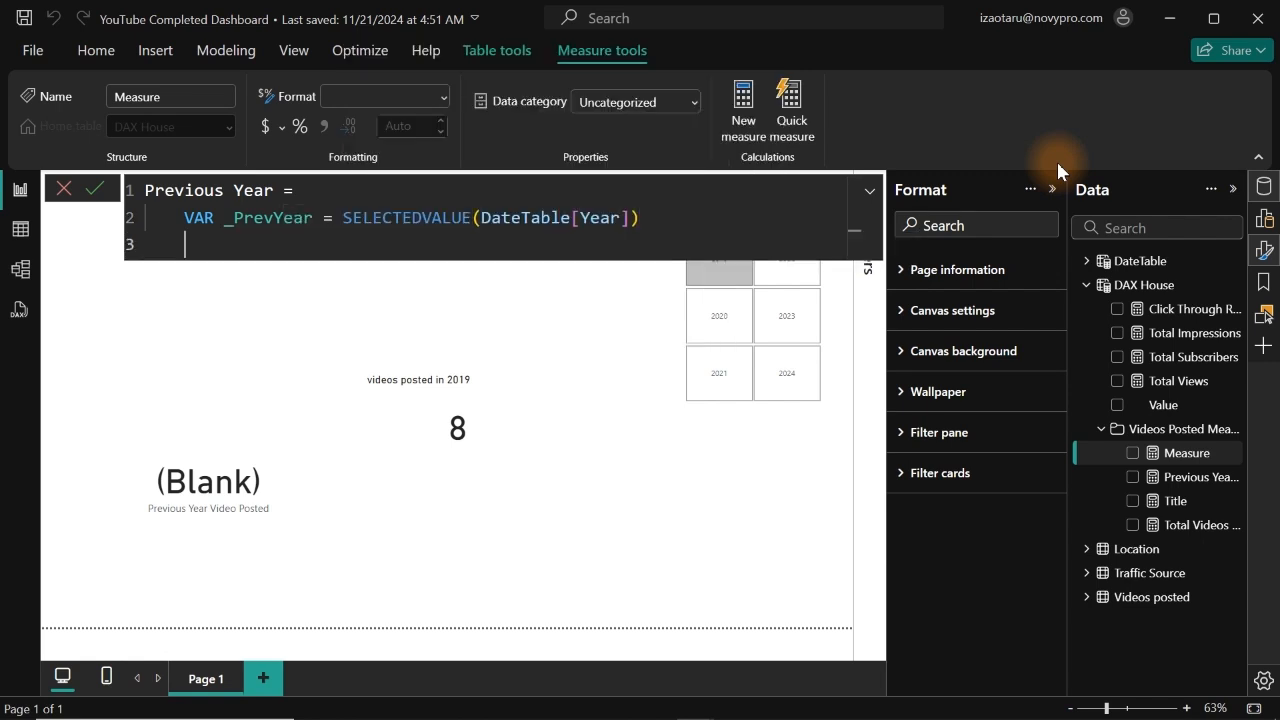
# Add a RETURN section with an IF function whose logical test is _PrevYear<>BLANK().
pyautogui.write('ret')
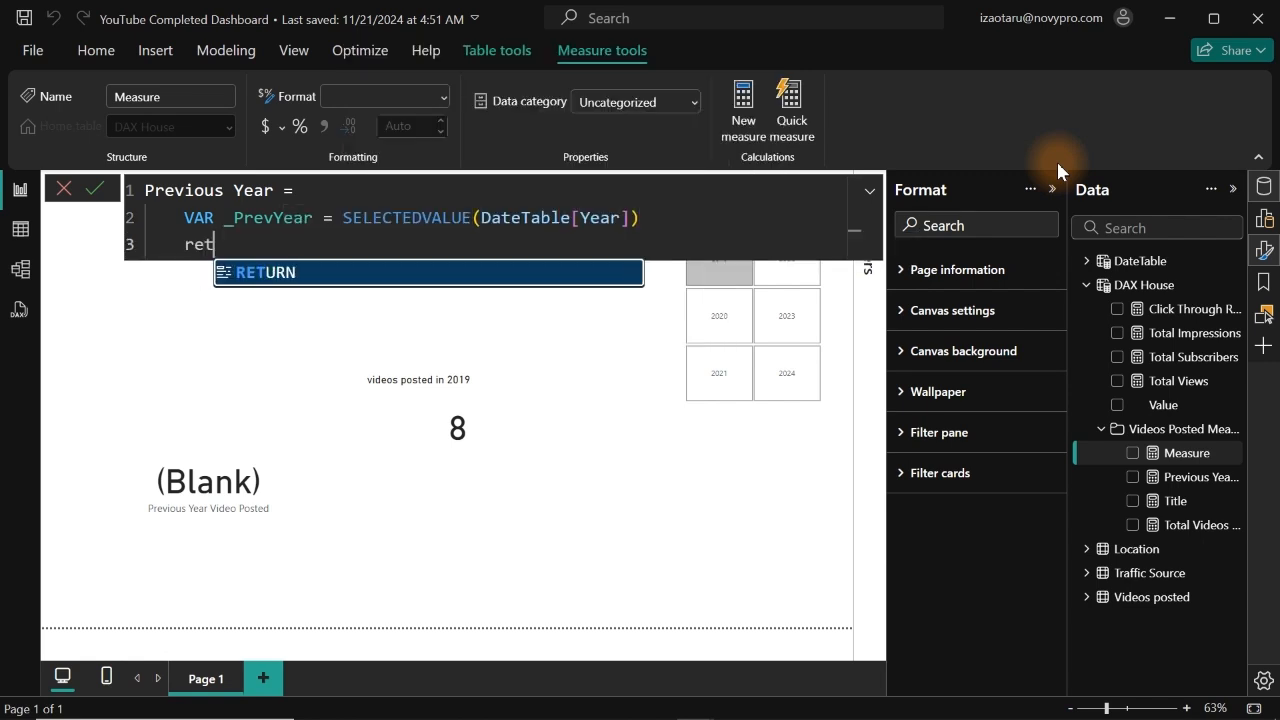
pyautogui.press('Tab')
pyautogui.hotkey('shift', 'Return')
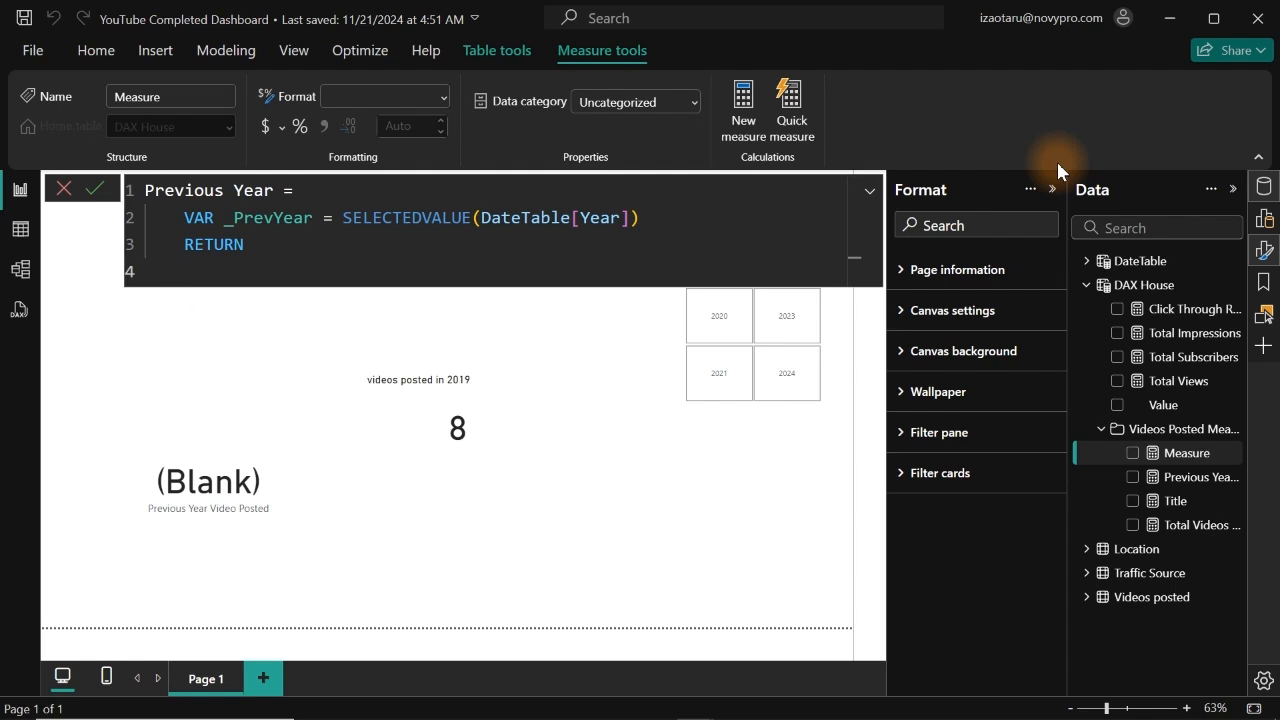
pyautogui.write('IF(')
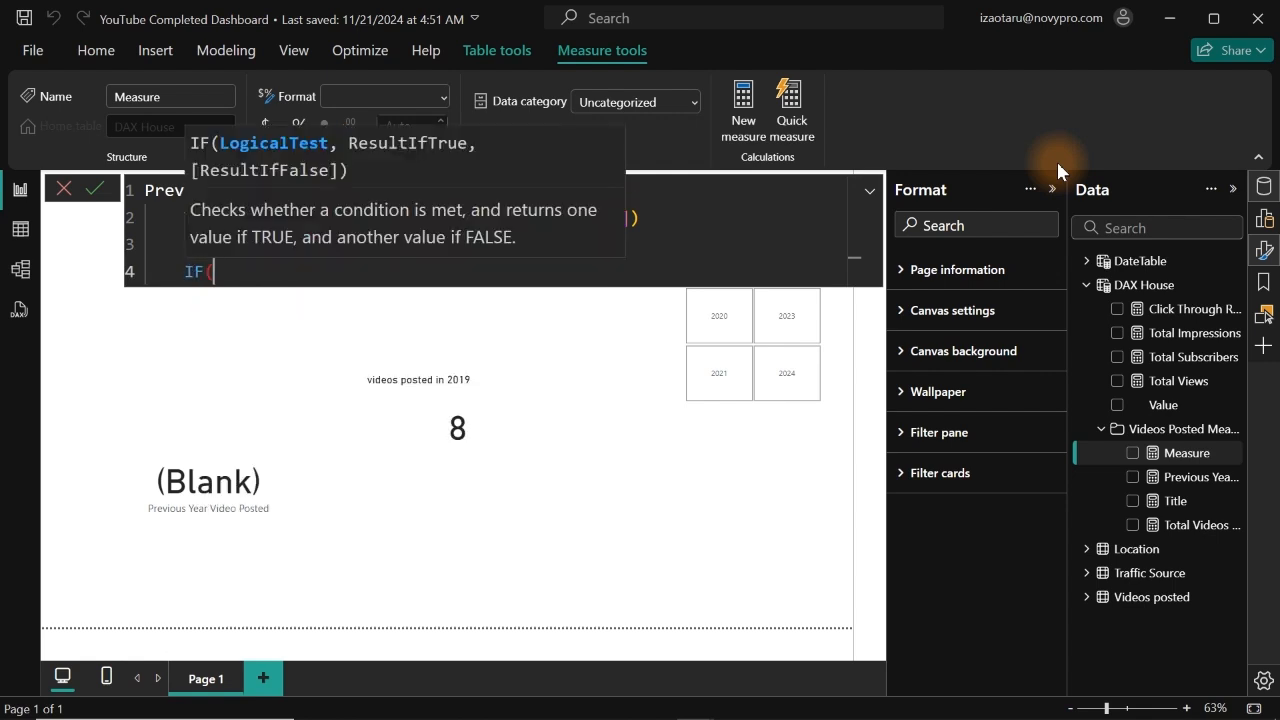
pyautogui.write('_')
pyautogui.press('Tab')
pyautogui.write('<>bl')
pyautogui.press('Tab')
pyautogui.write('),')
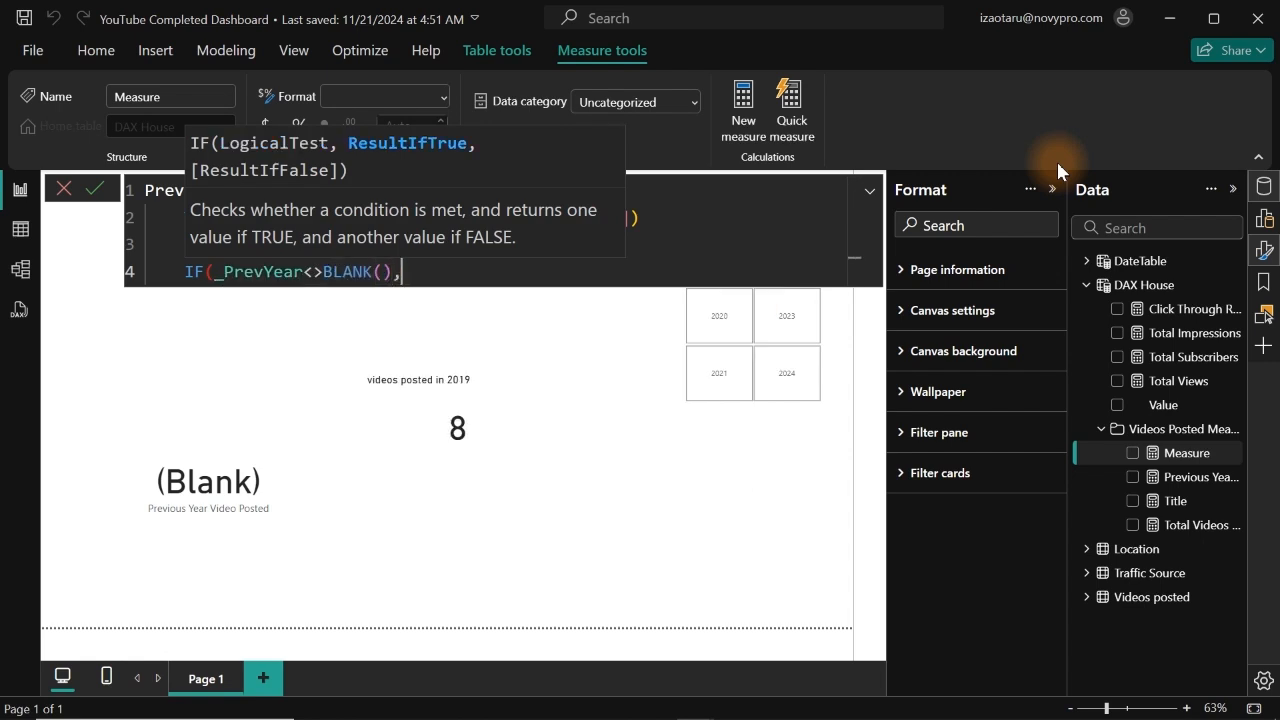
pyautogui.hotkey('shift', 'Return')
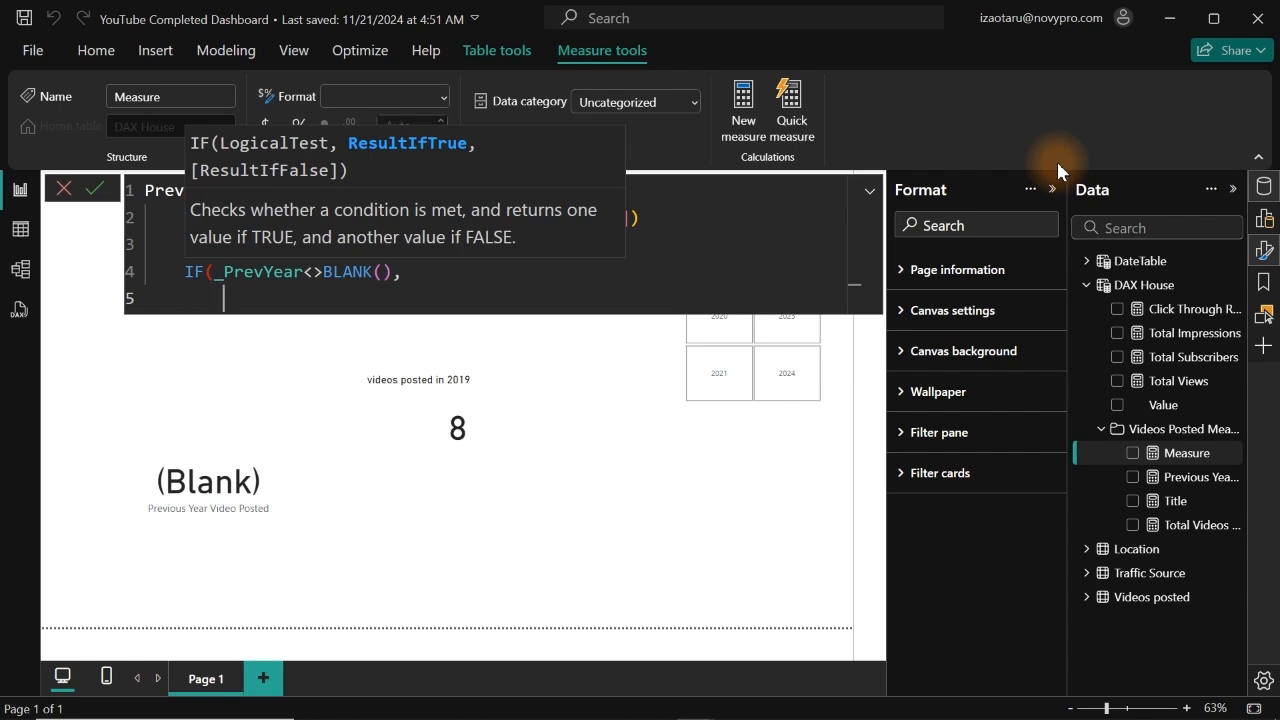
# Complete the IF function with MAX(DateTable[Year])-1 as its true result and commit the Previous Year measure.
pyautogui.write('mad')
pyautogui.press('BackSpace')
pyautogui.write('x')
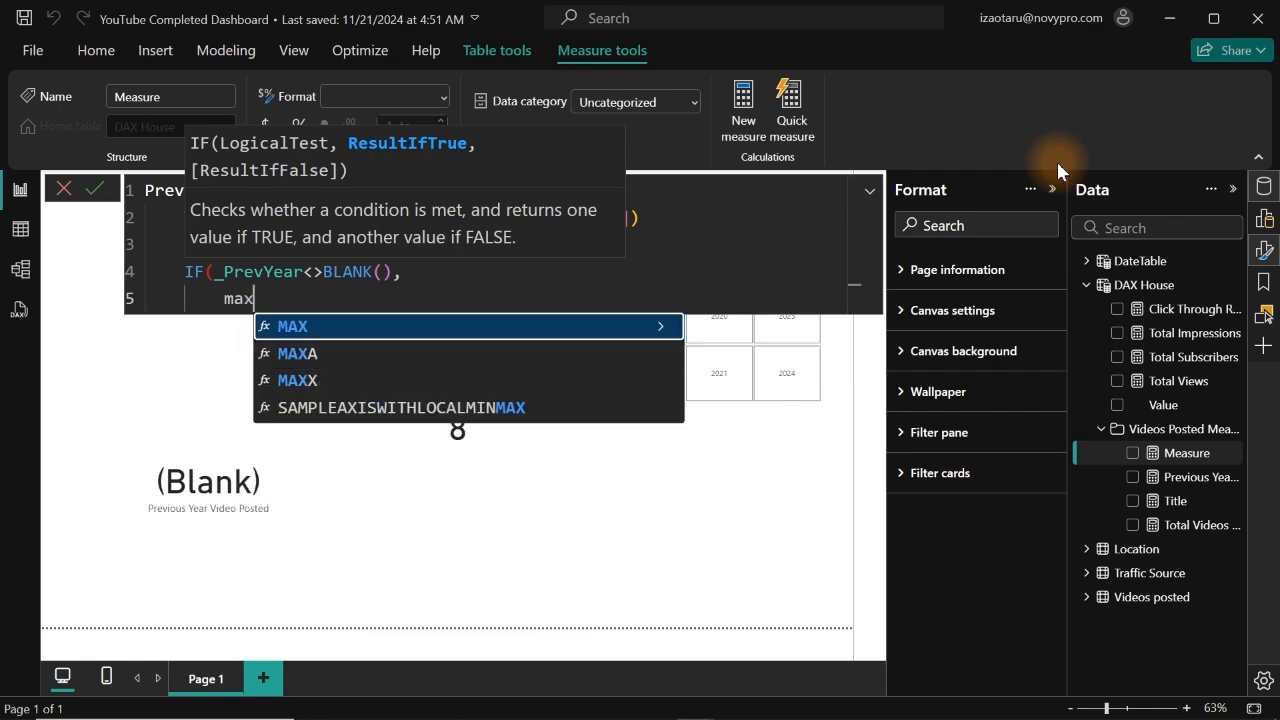
pyautogui.press('Tab')
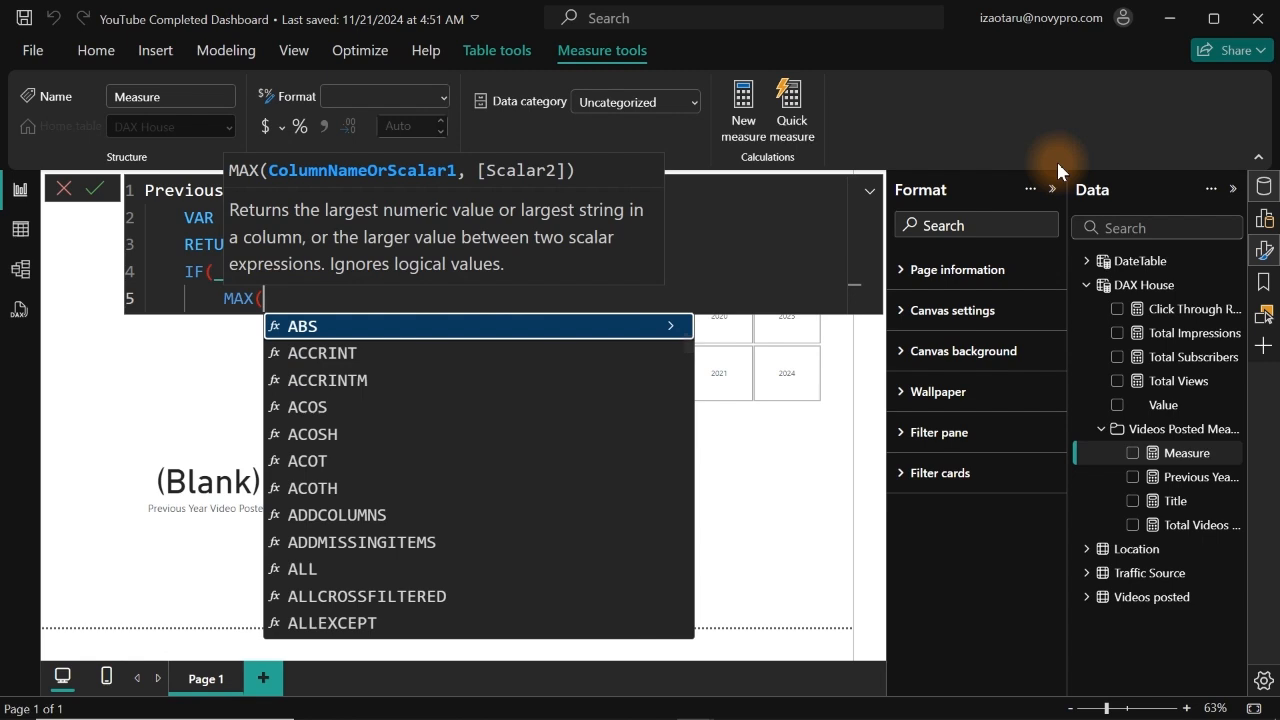
pyautogui.write('y')
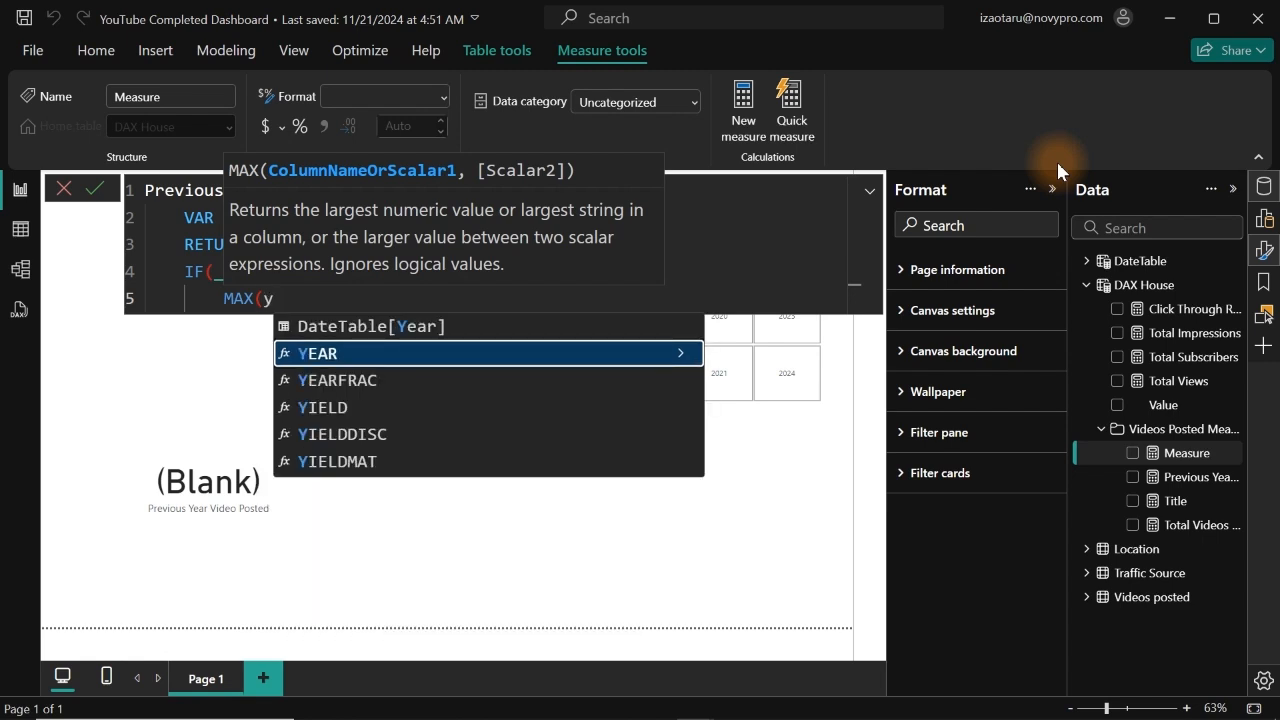
pyautogui.press('Up')
pyautogui.press('Tab')
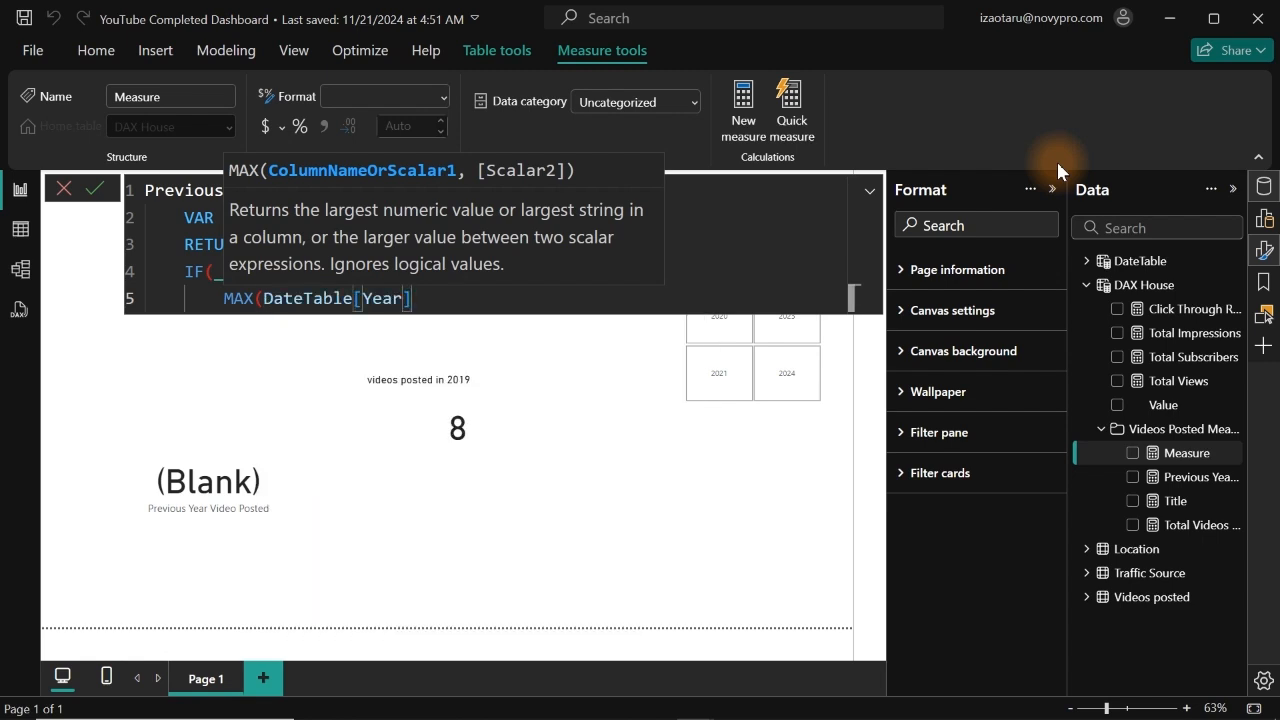
pyautogui.write(')')
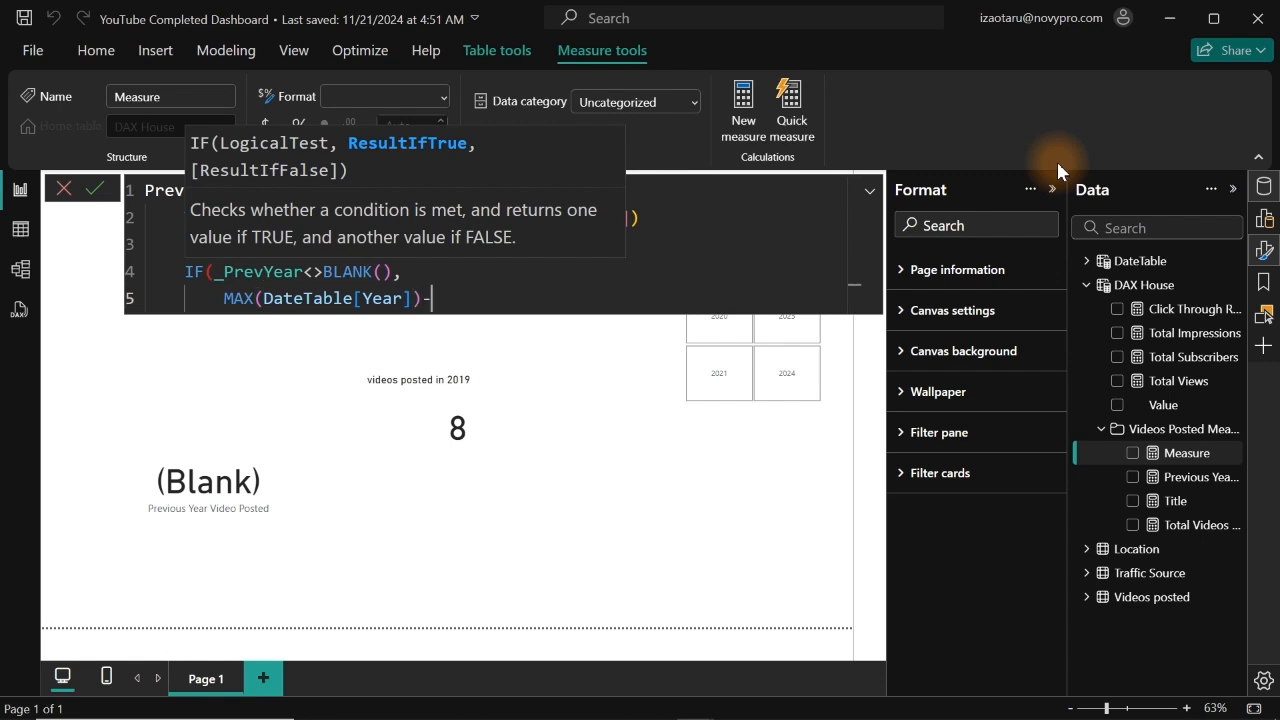
pyautogui.write('-1')
pyautogui.hotkey('shift', 'Return')
pyautogui.write(')')
pyautogui.press('Return')
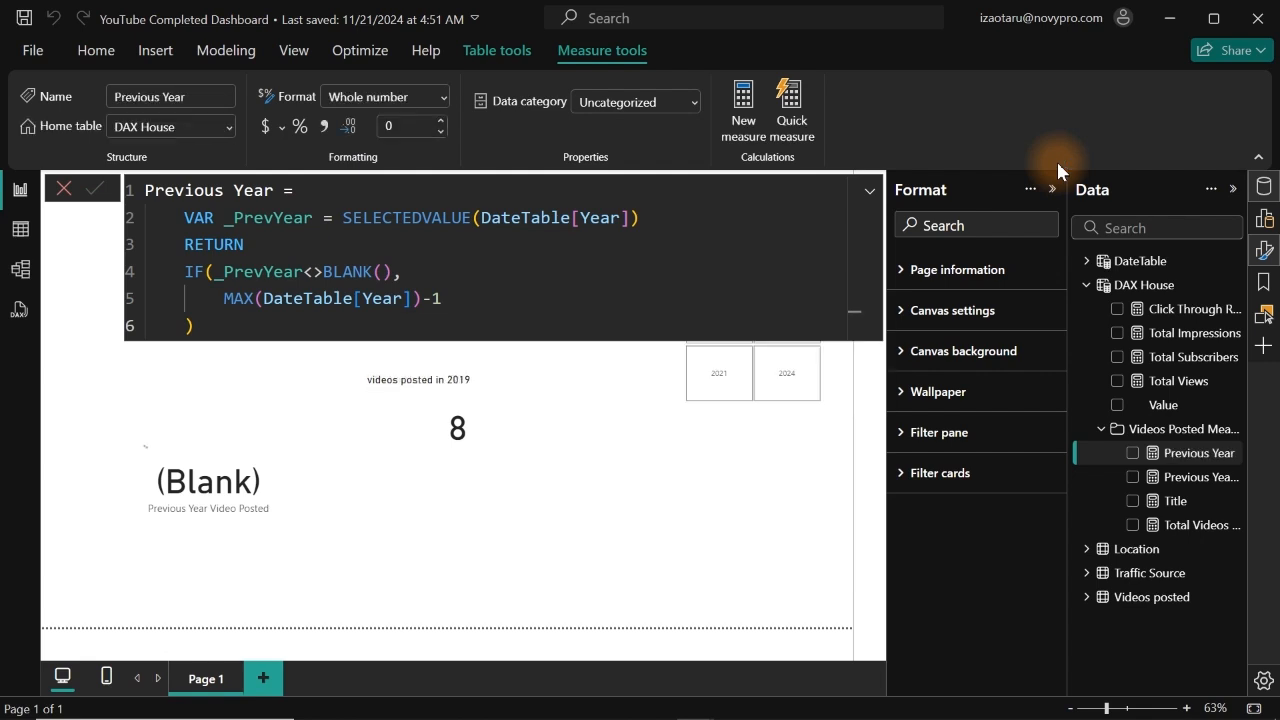
# Add a card showing the Previous Year measure, shrink it, and place it below the year slicer.
pyautogui.click(664, 541)
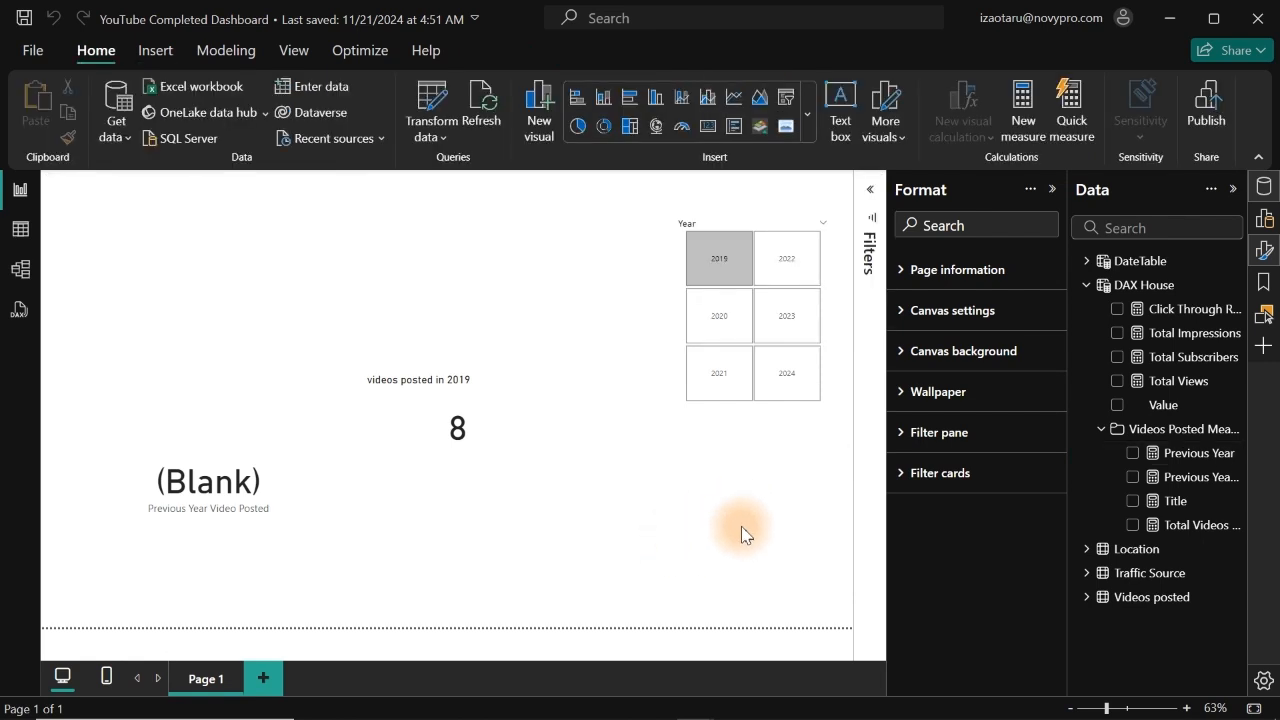
pyautogui.click(1133, 455)
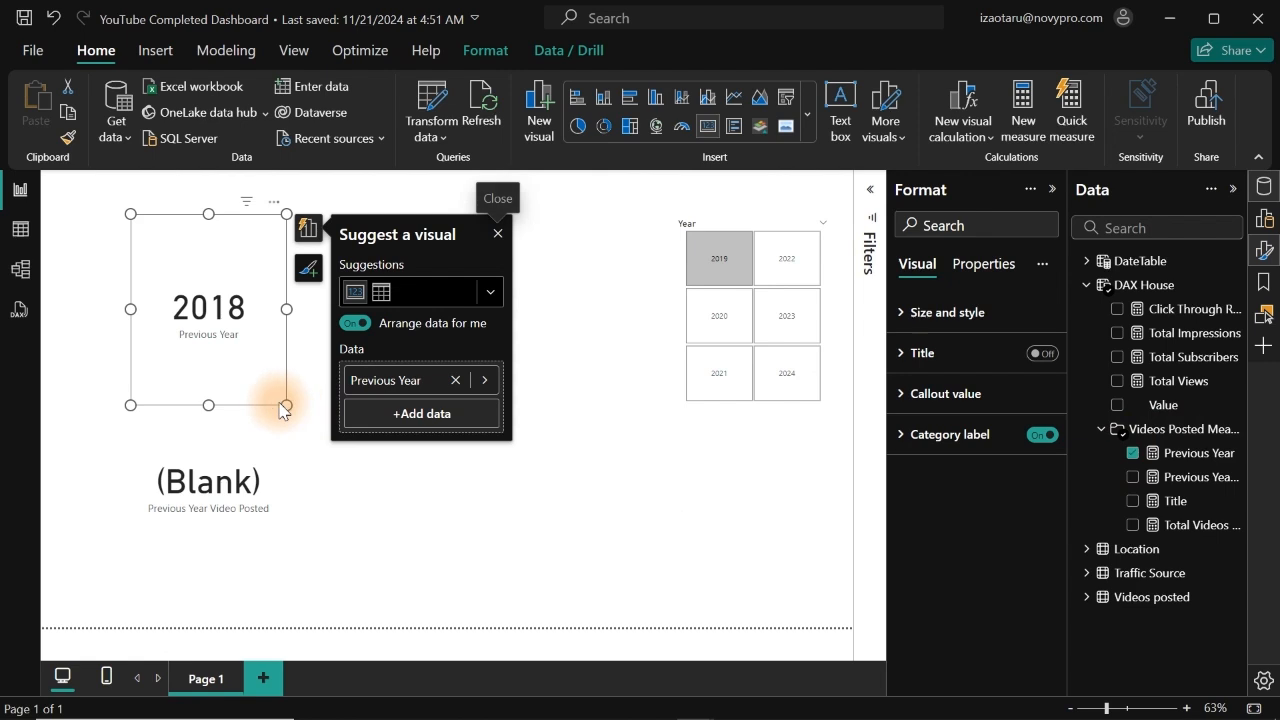
pyautogui.moveTo(286, 405); pyautogui.dragTo(278, 300)
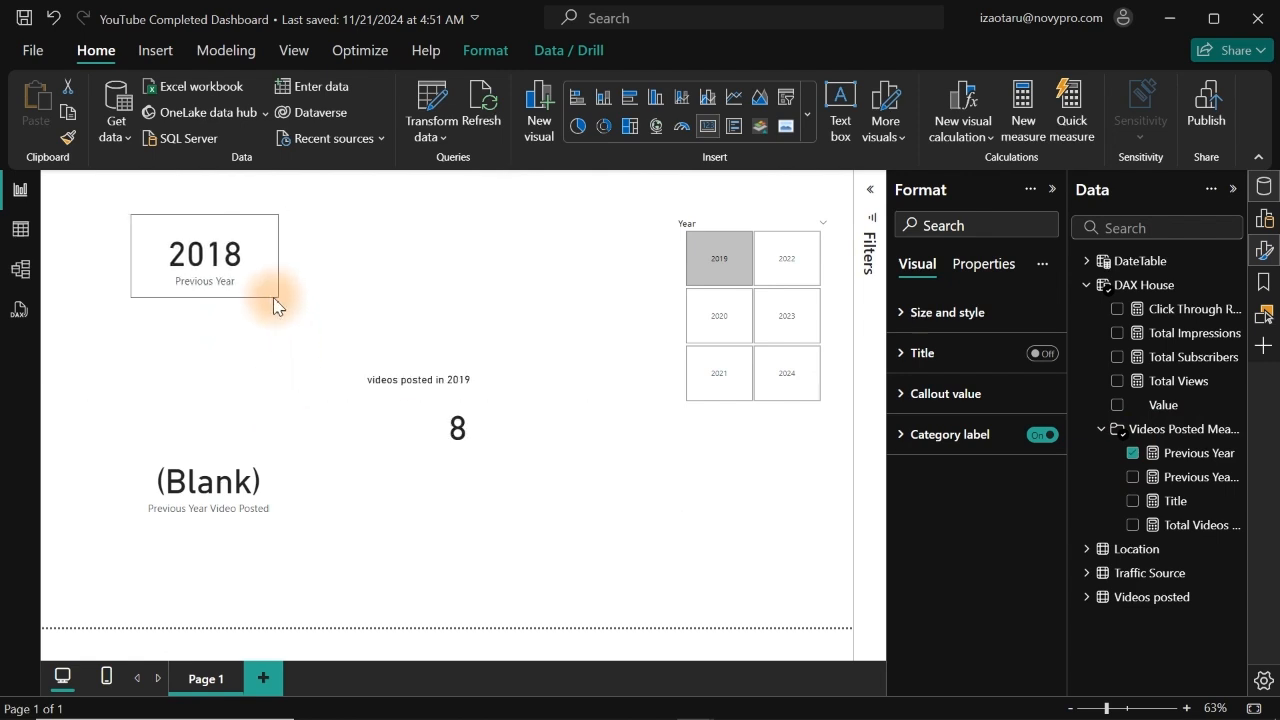
pyautogui.moveTo(210, 262); pyautogui.dragTo(686, 533)
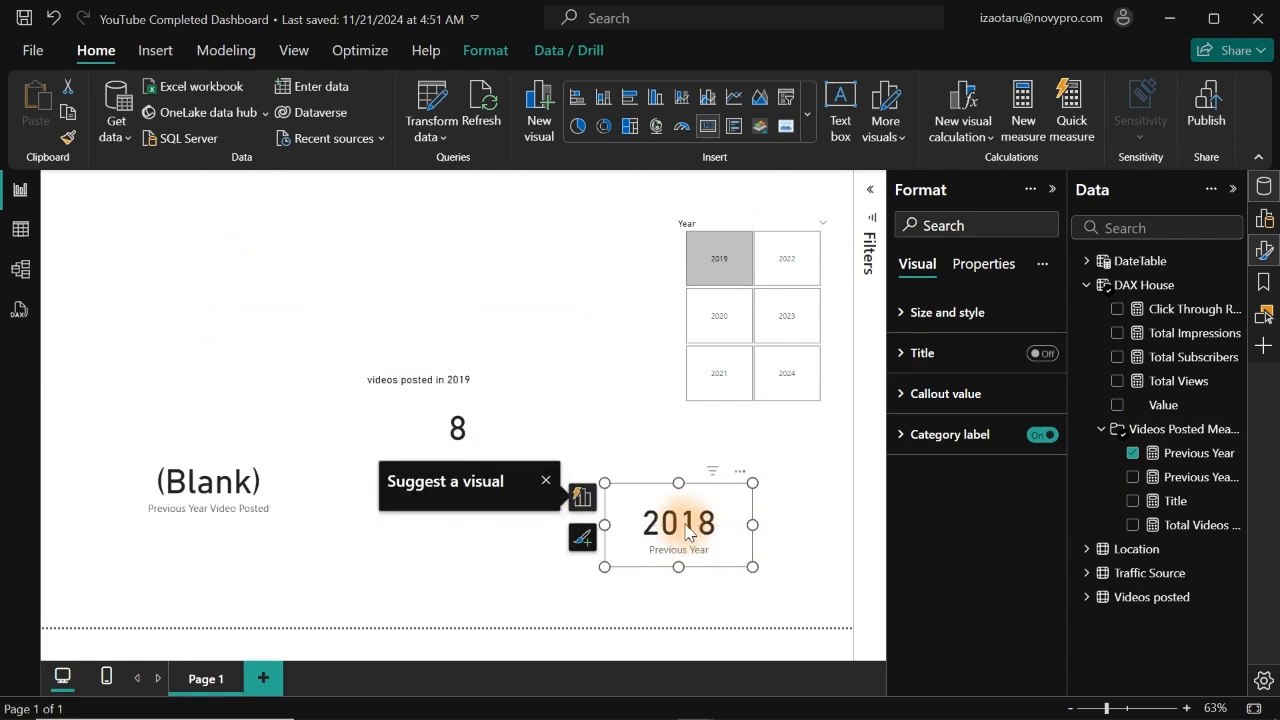
pyautogui.click(631, 453)
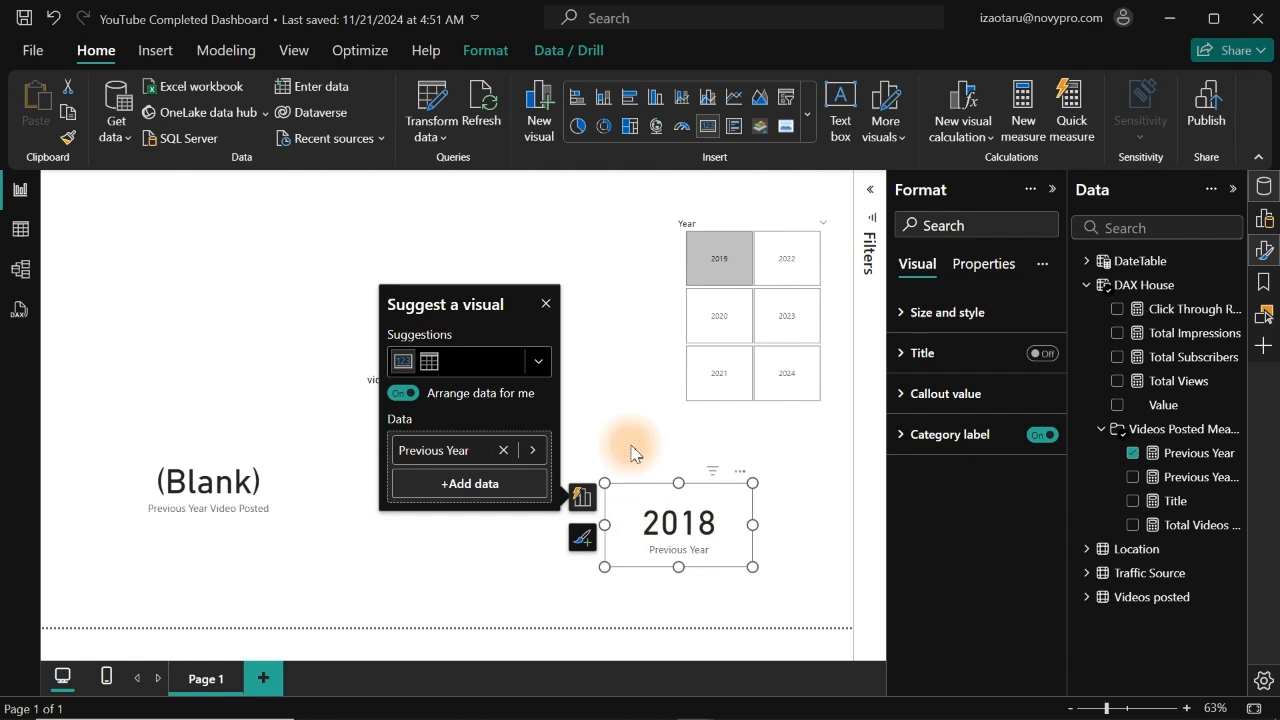
pyautogui.click(672, 518)
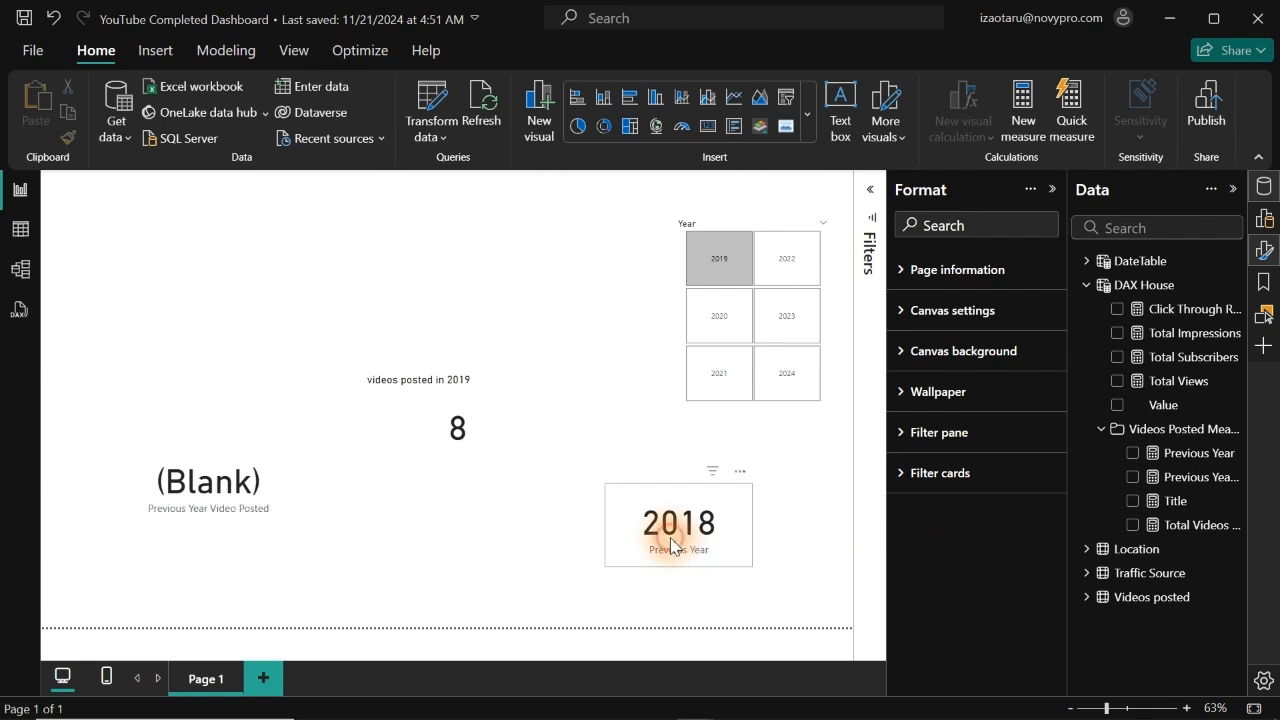
pyautogui.click(737, 509)
# Change the Previous Year measure's IF condition to _PrevYear =2019 with a true result of 0, keeping MAX(DateTable[Year])-1 as the alternative, and commit it.
pyautogui.click(1158, 455)
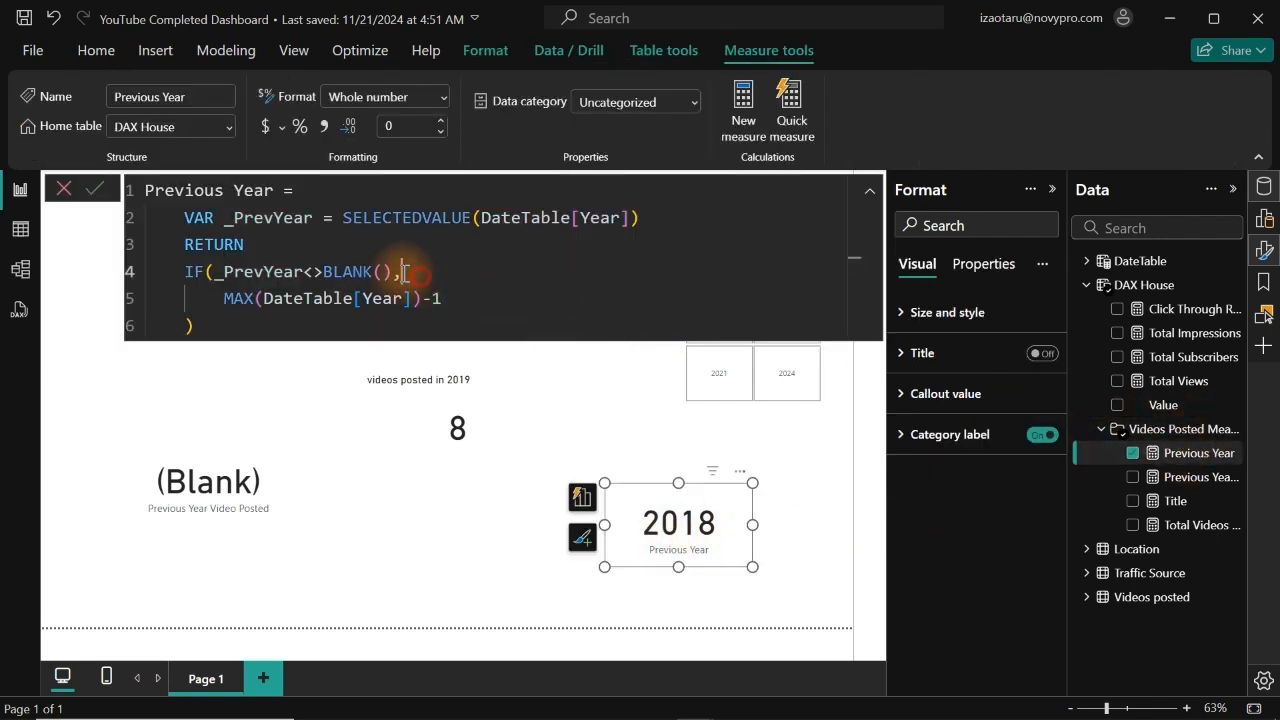
pyautogui.moveTo(400, 272); pyautogui.dragTo(262, 272)
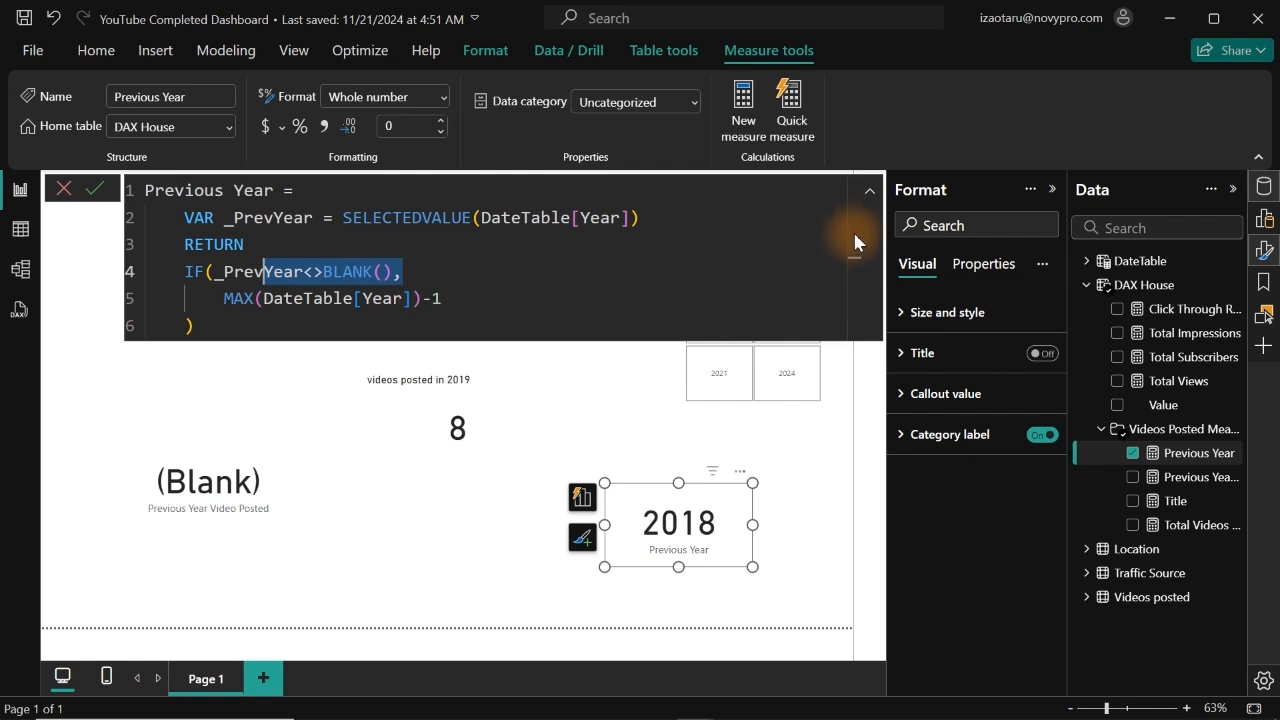
pyautogui.click(868, 192)
pyautogui.click(790, 378)
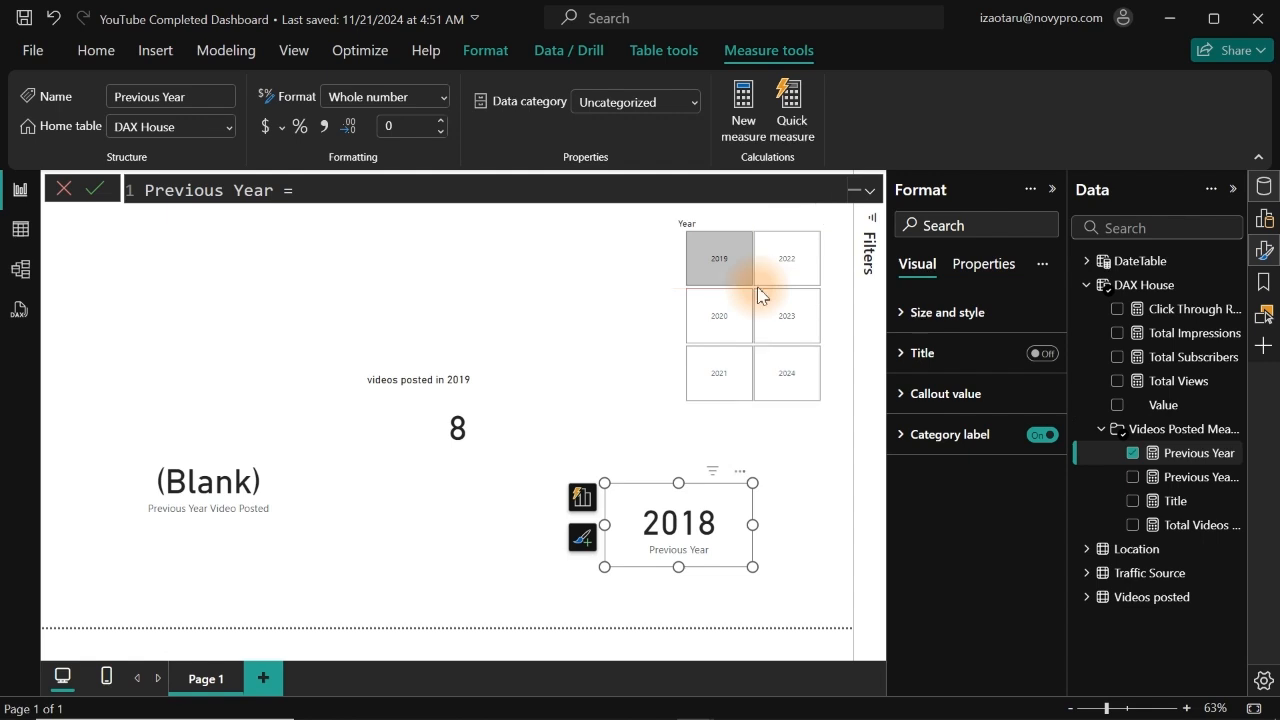
pyautogui.click(870, 190)
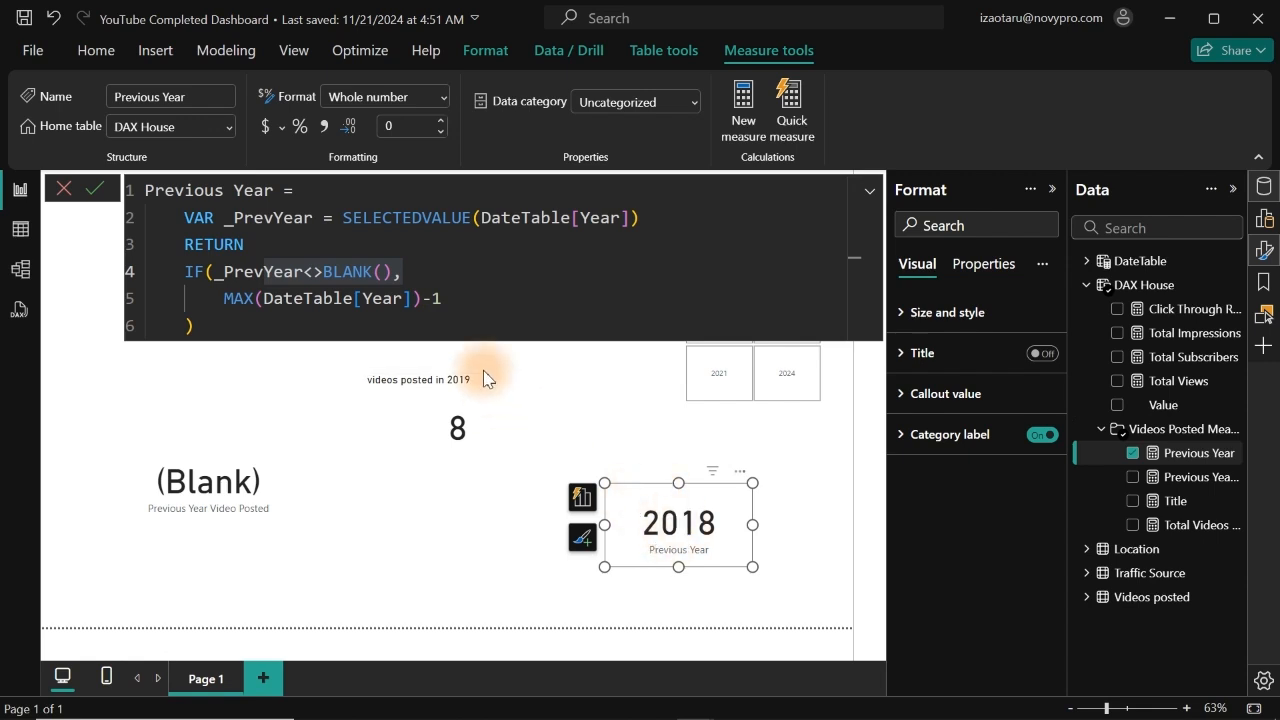
pyautogui.moveTo(424, 271); pyautogui.dragTo(306, 269)
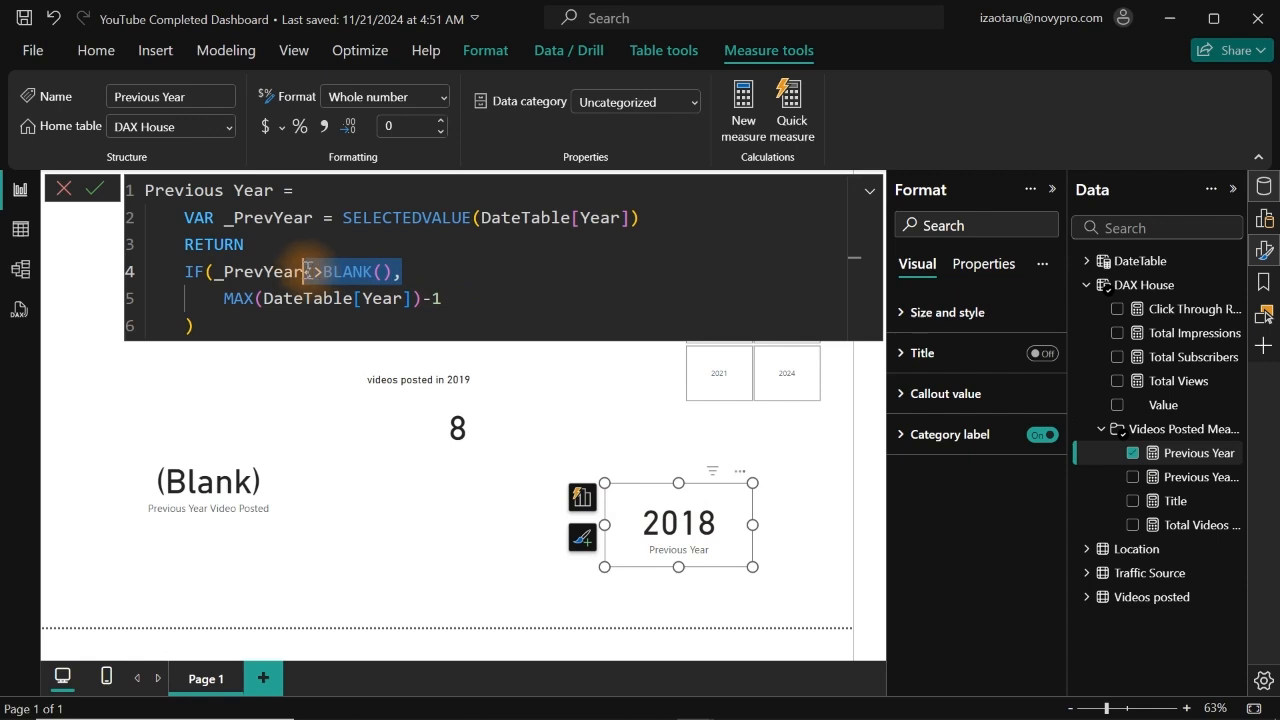
pyautogui.press('BackSpace')
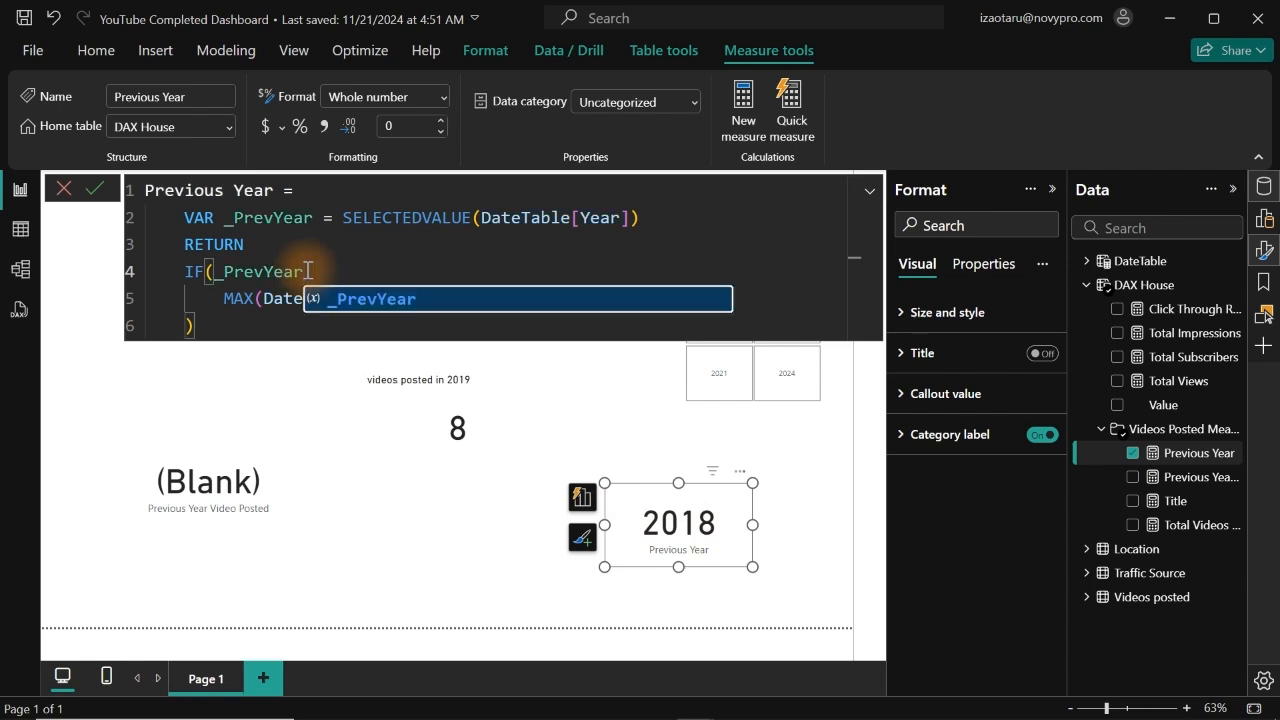
pyautogui.write('=')
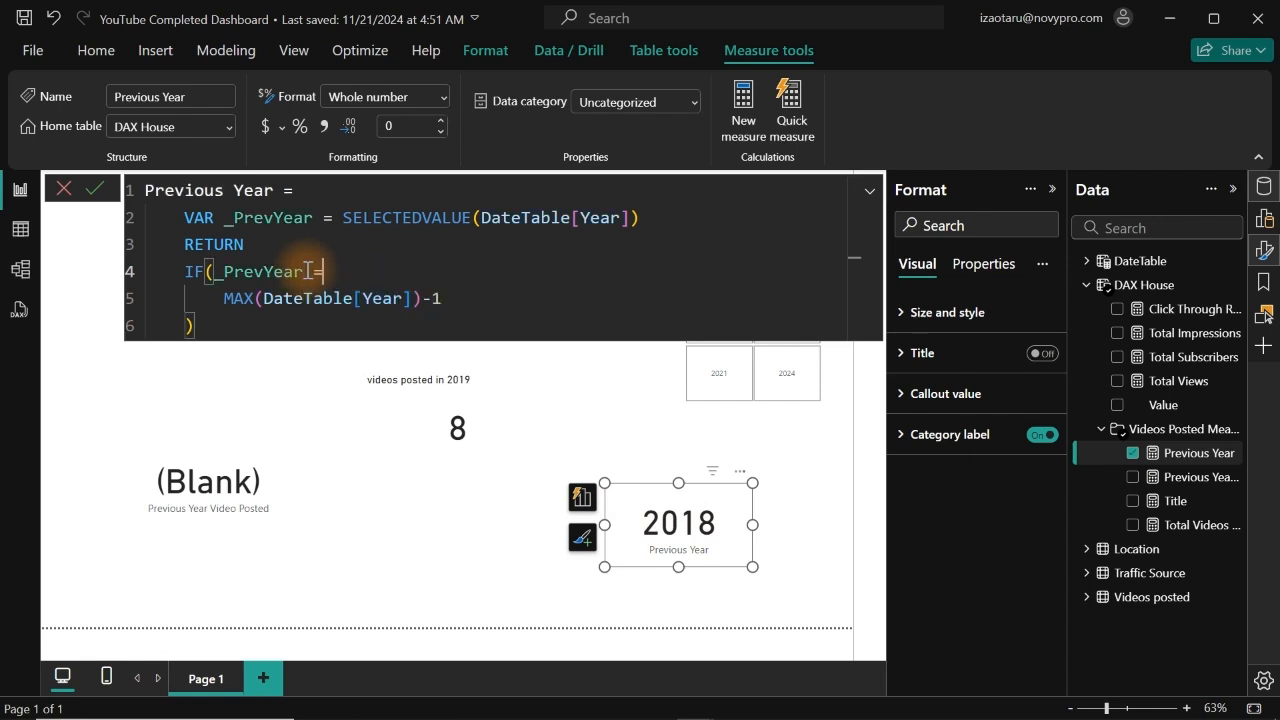
pyautogui.write('2019')
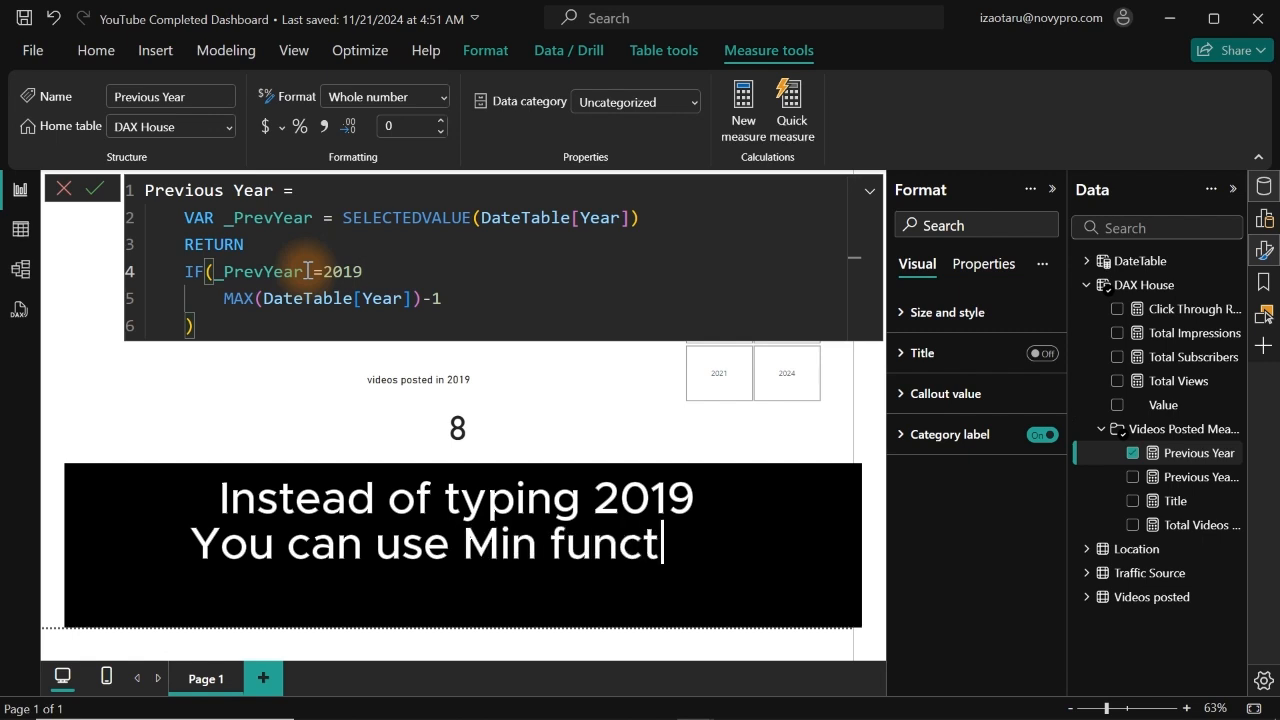
pyautogui.write(',0,')
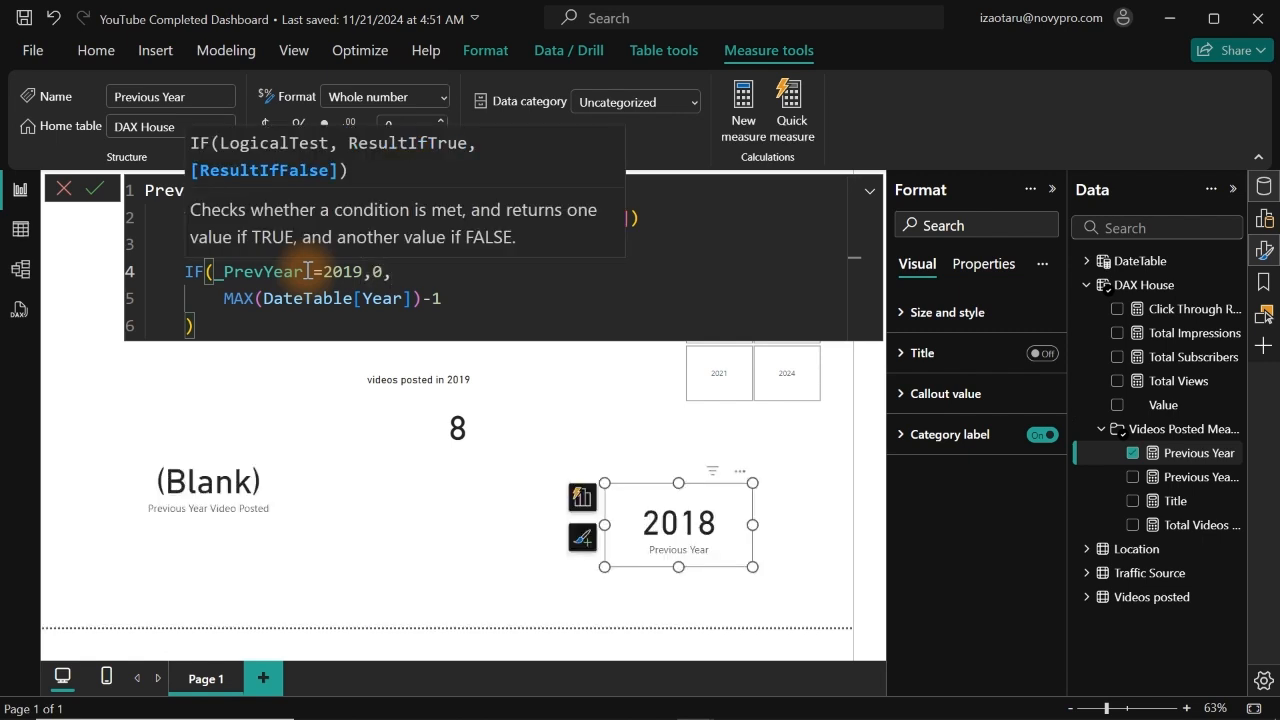
pyautogui.moveTo(441, 298); pyautogui.dragTo(198, 300)
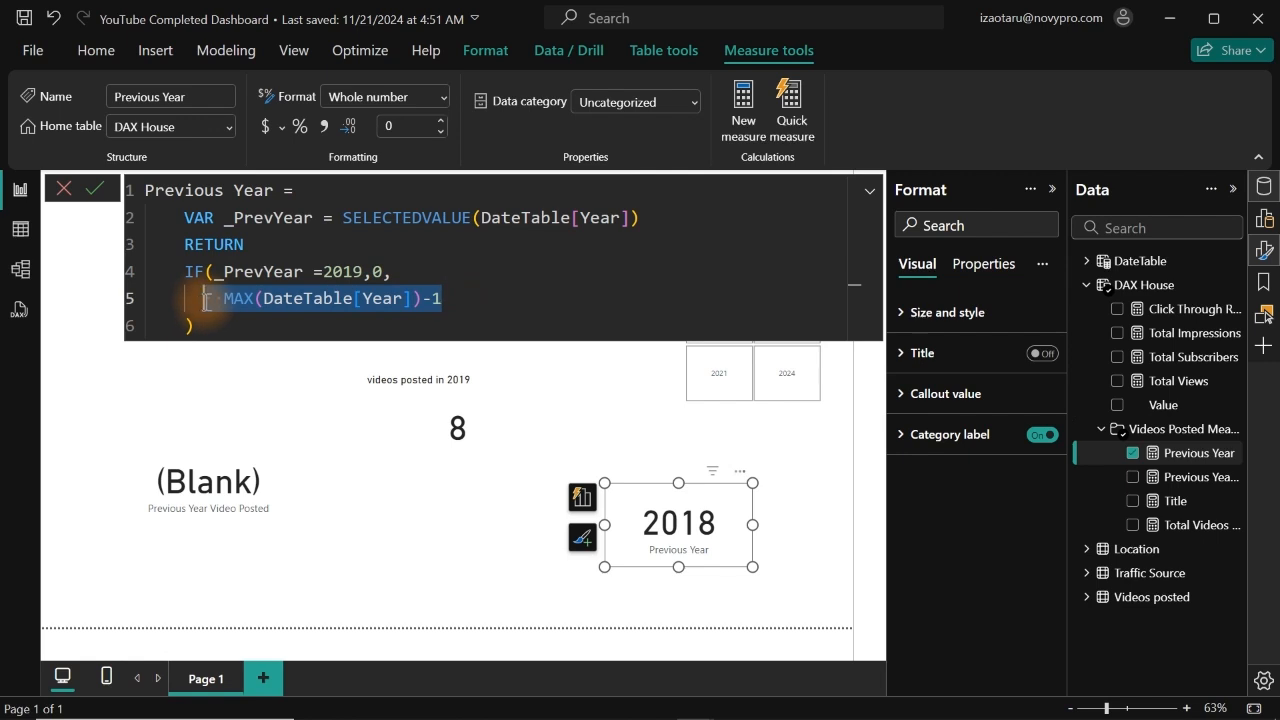
pyautogui.click(410, 272)
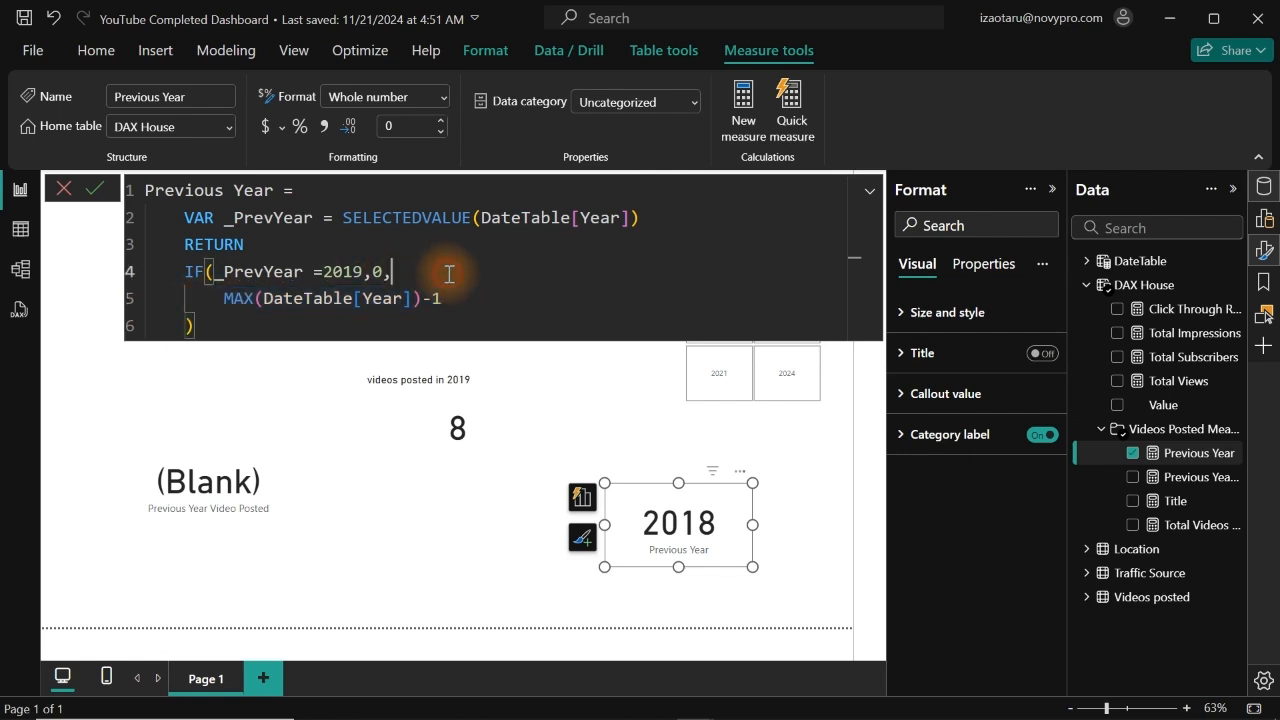
pyautogui.press('Return')
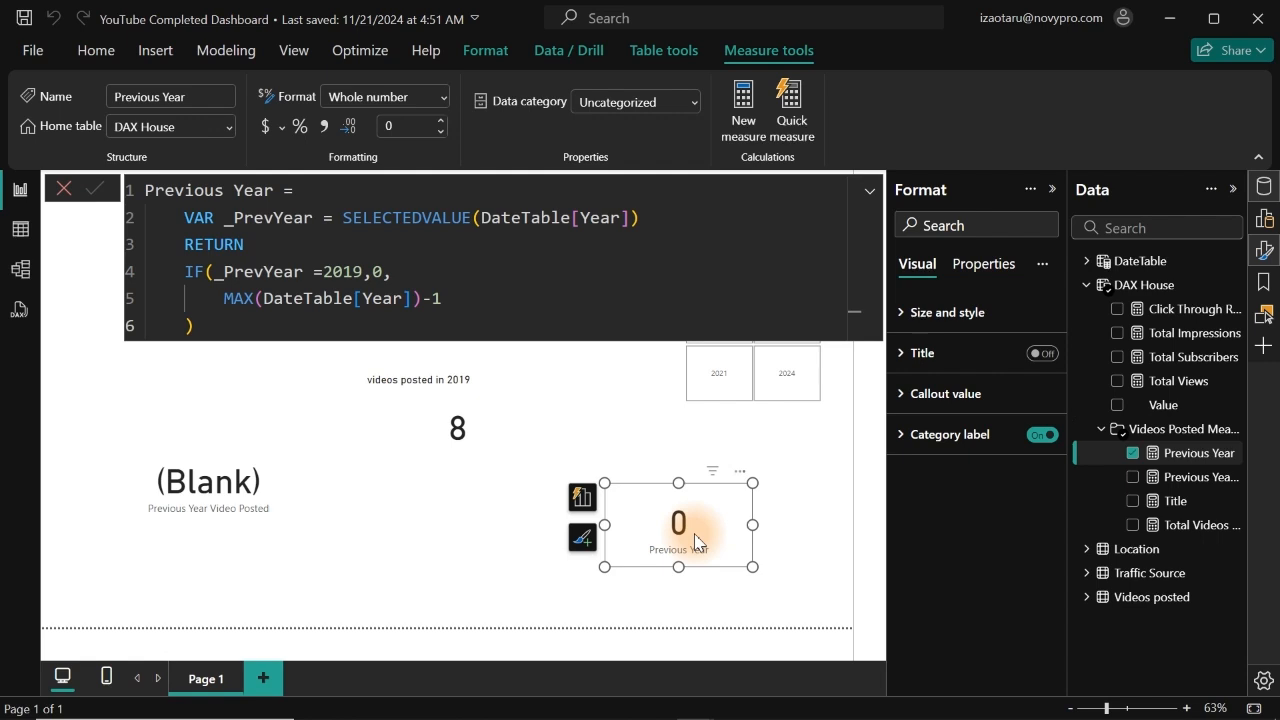
# Switch the year slicer through 2020, 2021, 2022 and 2024 to test the Previous Year card.
pyautogui.click(470, 516)
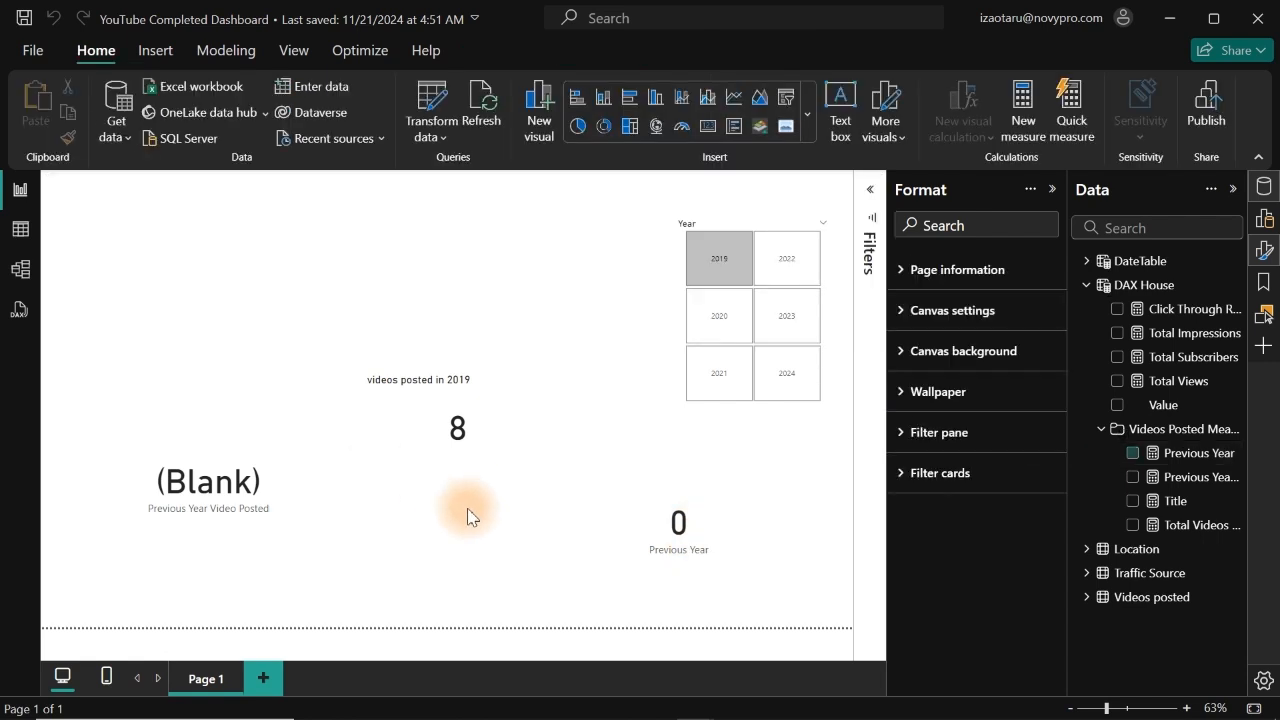
pyautogui.click(727, 331)
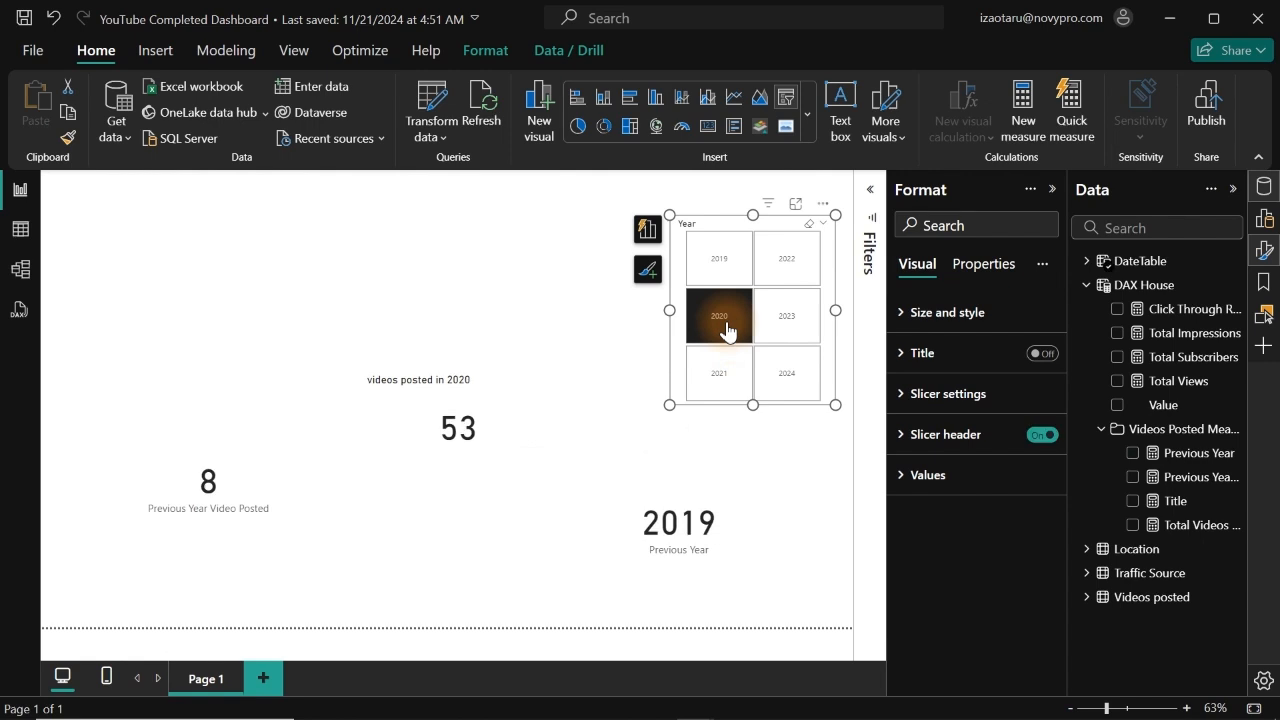
pyautogui.click(716, 370)
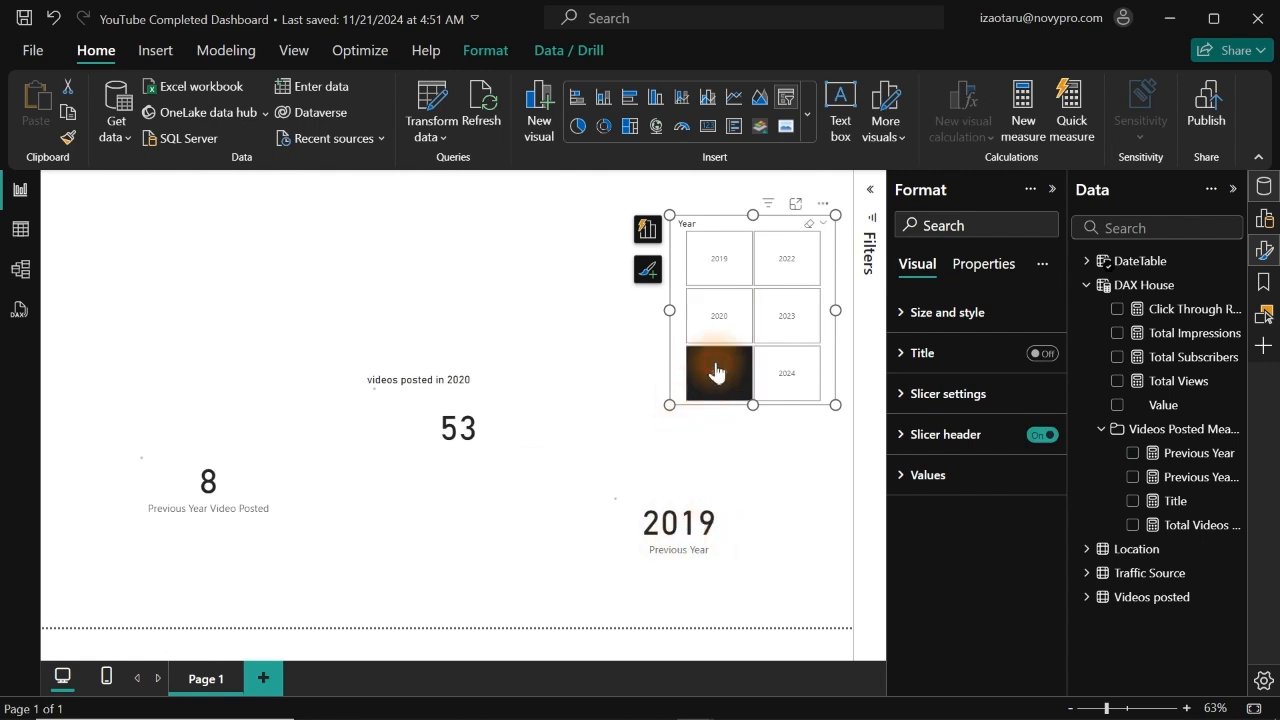
pyautogui.click(776, 260)
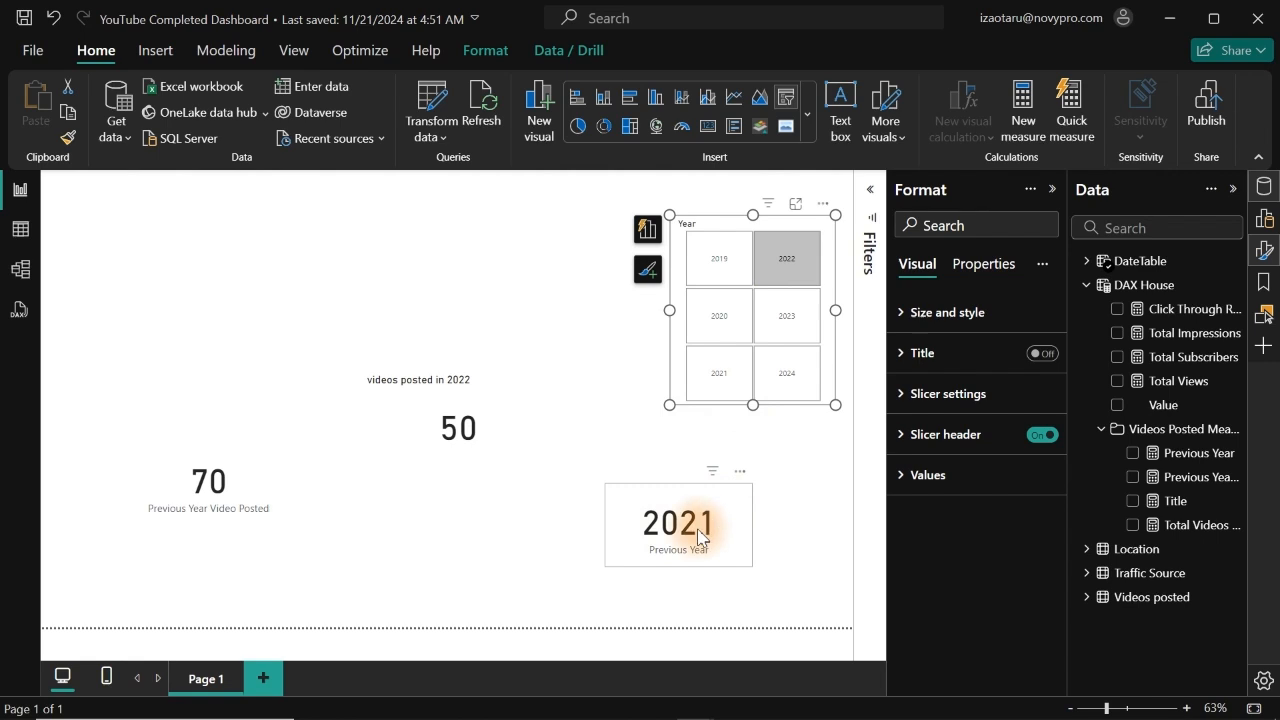
pyautogui.click(777, 386)
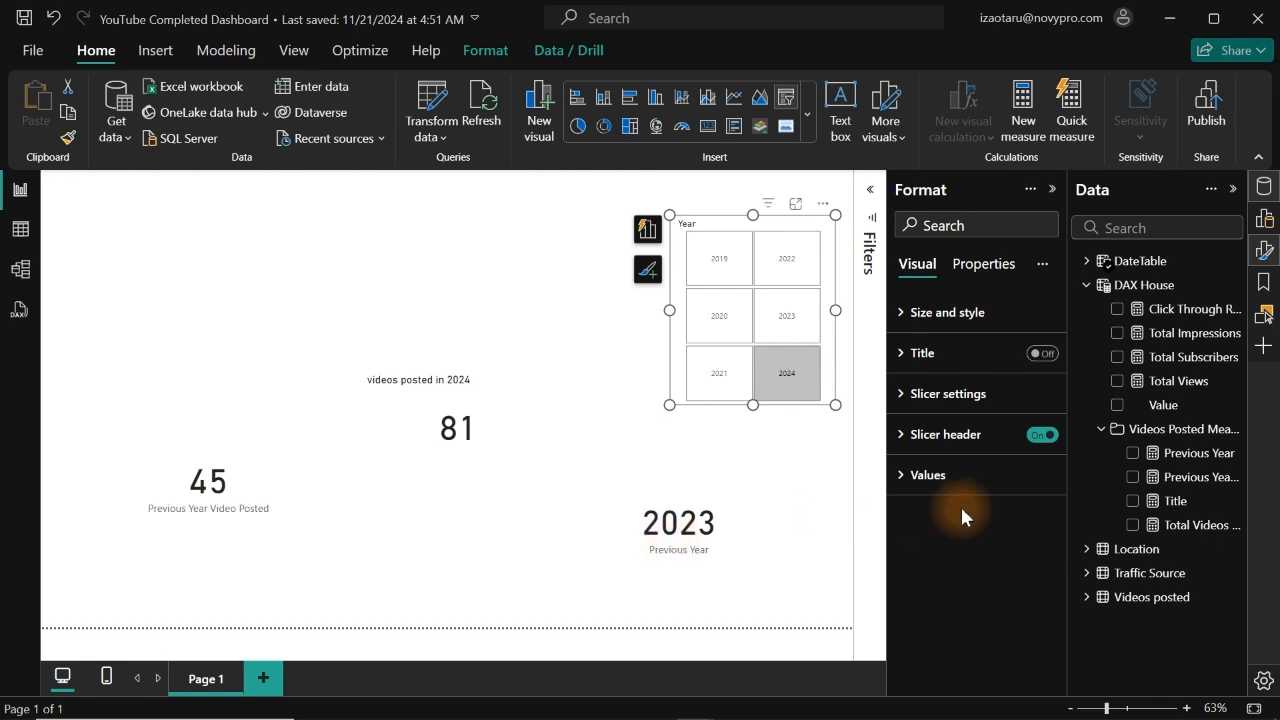
pyautogui.click(763, 522)
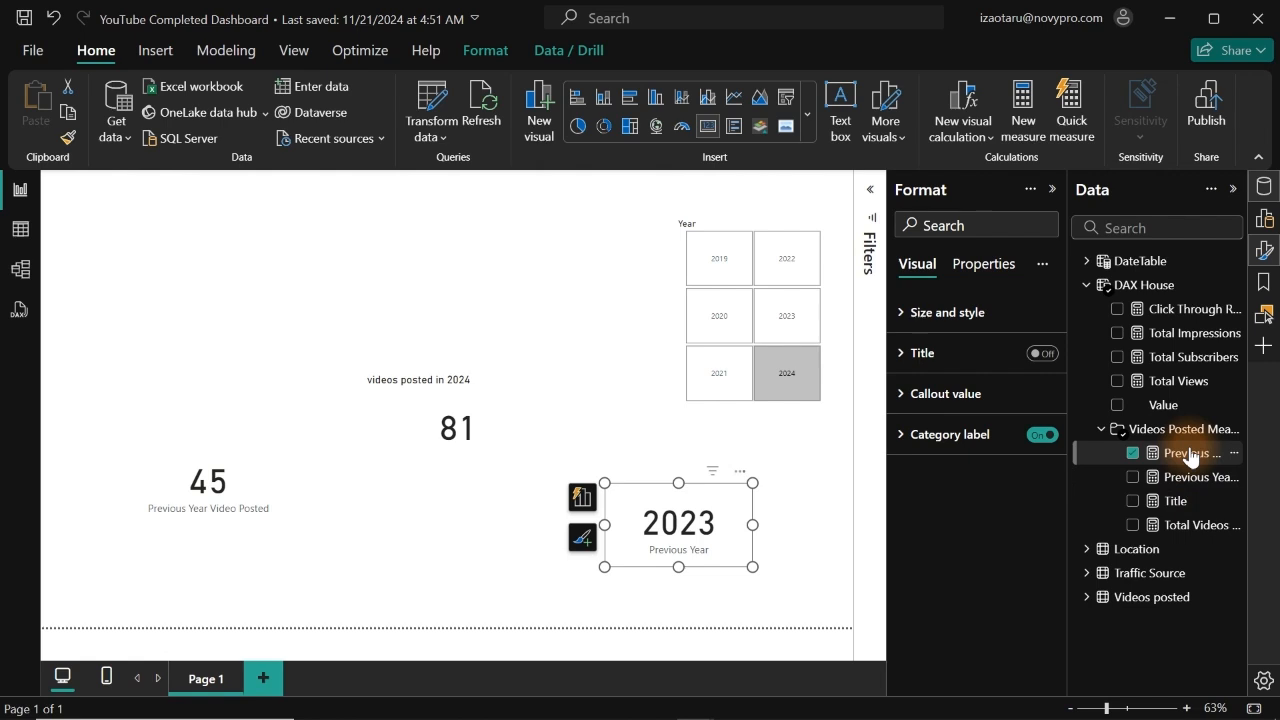
pyautogui.click(1188, 454)
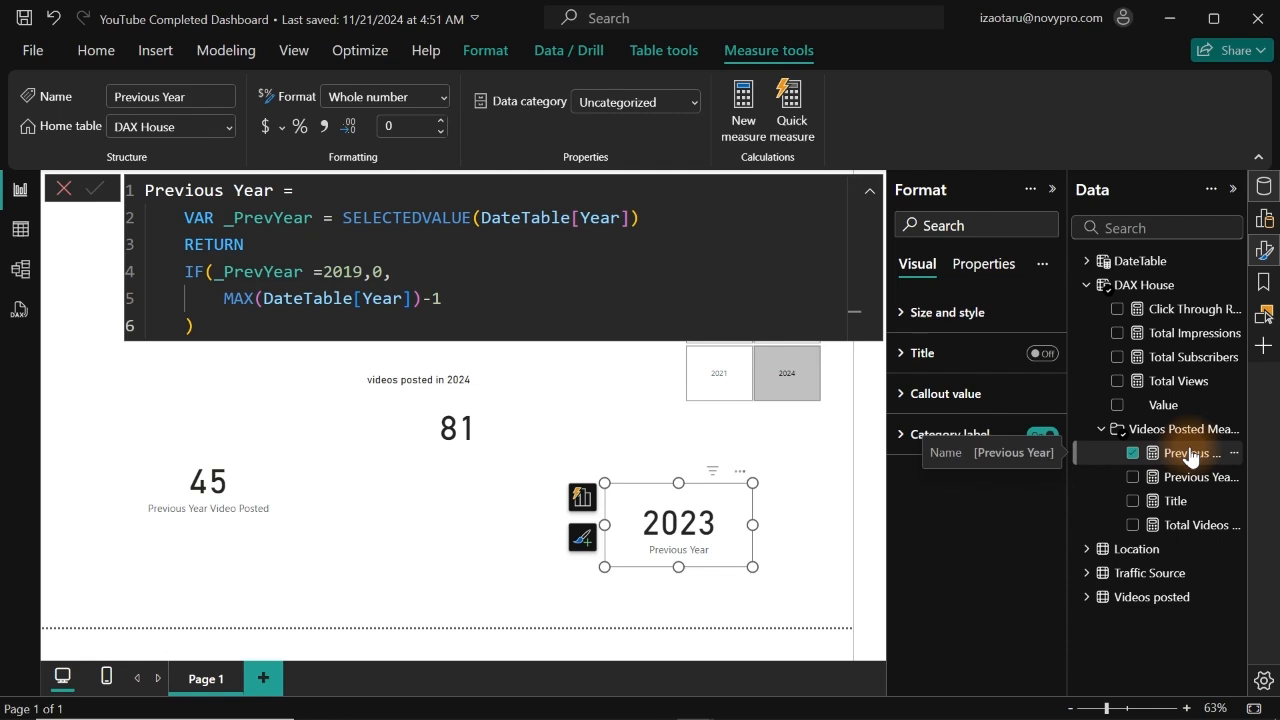
pyautogui.rightClick(1188, 456)
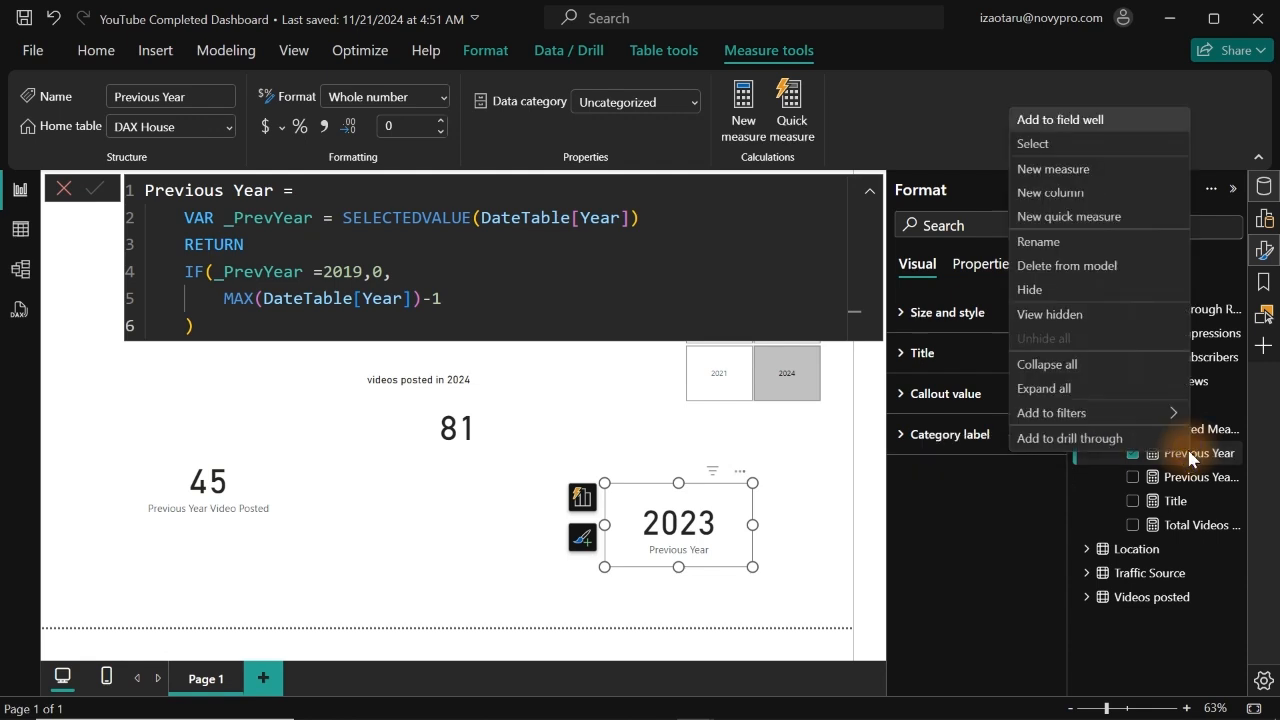
pyautogui.click(1075, 172)
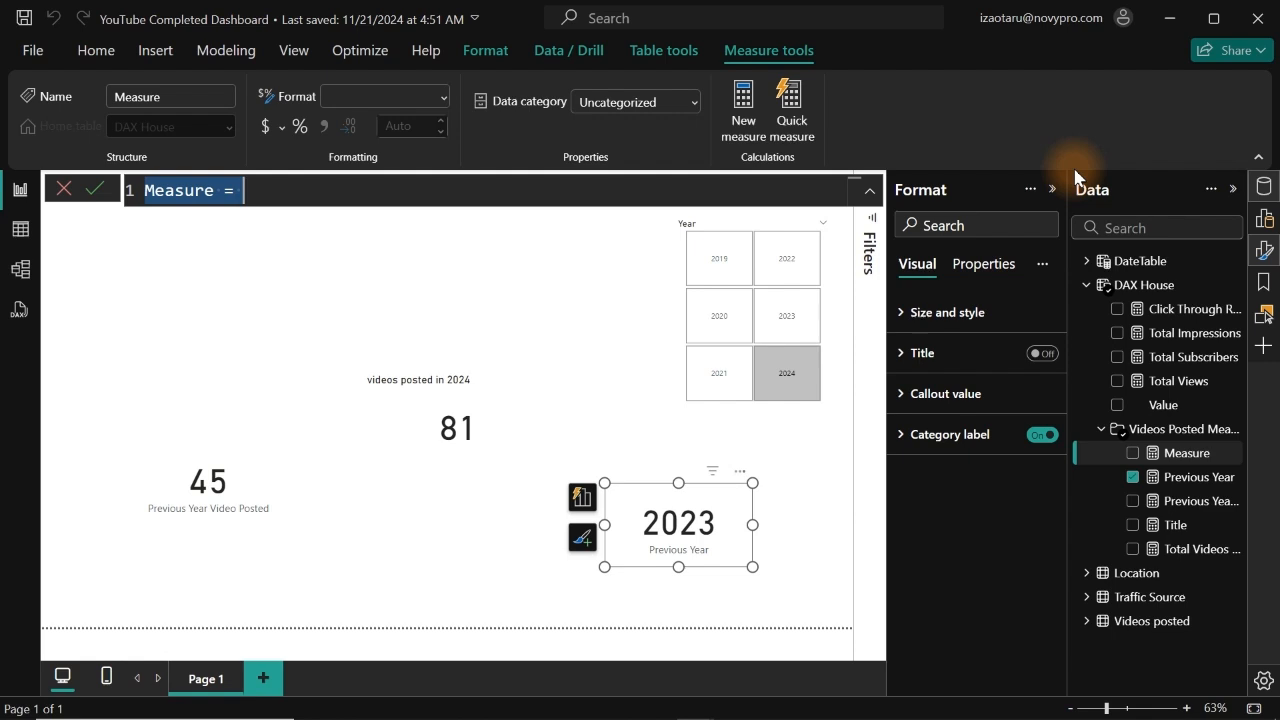
pyautogui.write('Y')
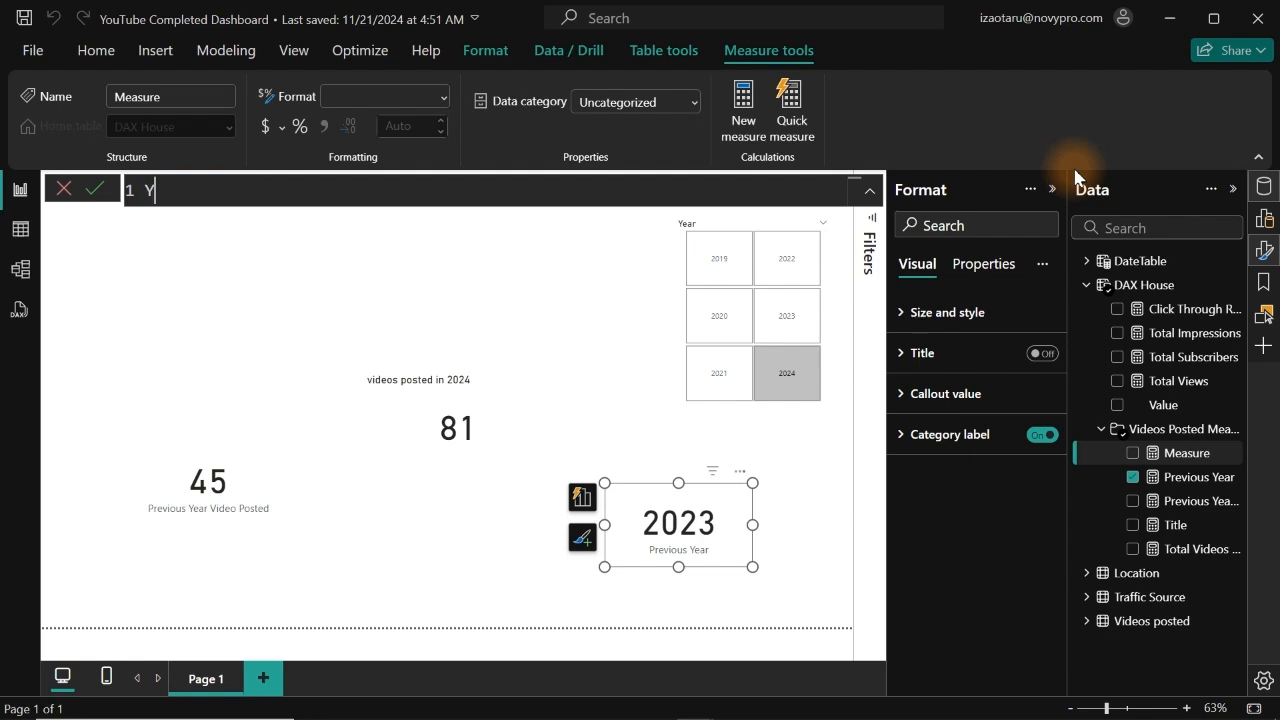
pyautogui.write('oY Chage')
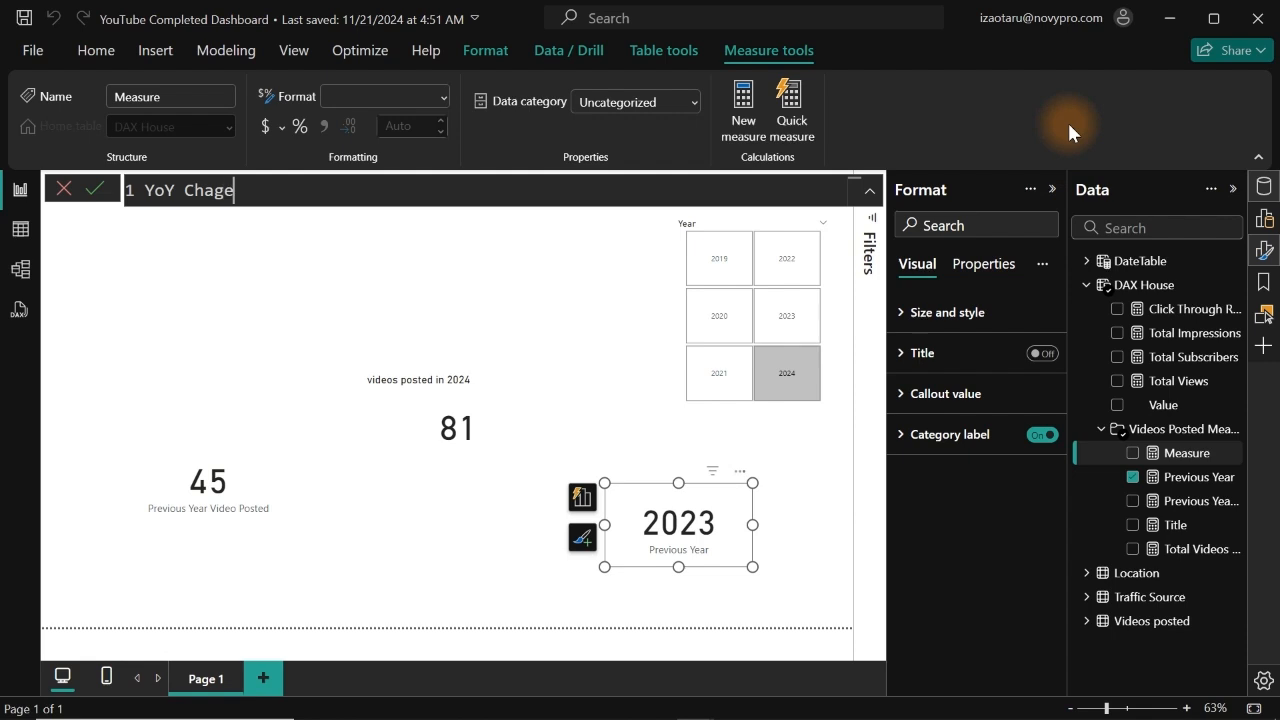
pyautogui.press('BackSpace')
pyautogui.press('BackSpace')
pyautogui.write('n')
pyautogui.write('ge')
pyautogui.write(' %')
pyautogui.write(' =')
pyautogui.press('BackSpace')
pyautogui.press('BackSpace')
pyautogui.press('BackSpace')
pyautogui.write('=')
pyautogui.hotkey('shift', 'Return')
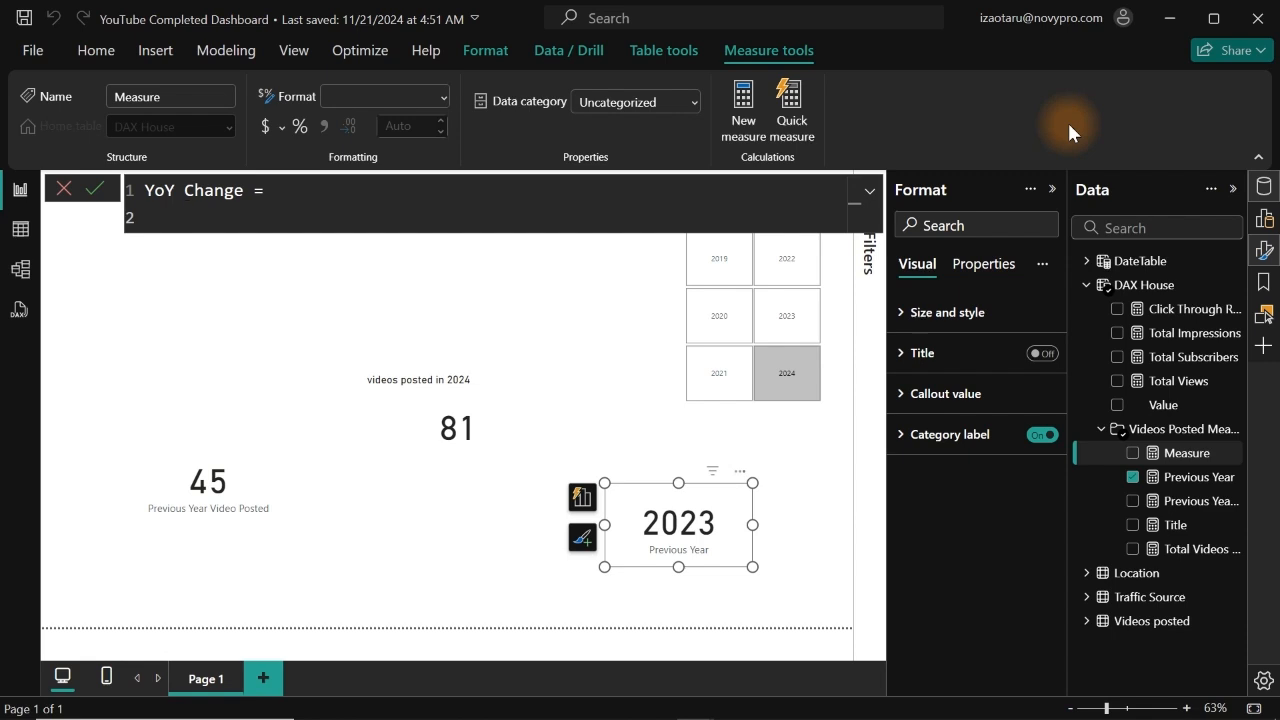
pyautogui.press('Tab')
pyautogui.write('var')
pyautogui.press('BackSpace')
pyautogui.press('BackSpace')
pyautogui.press('BackSpace')
pyautogui.write('ar')
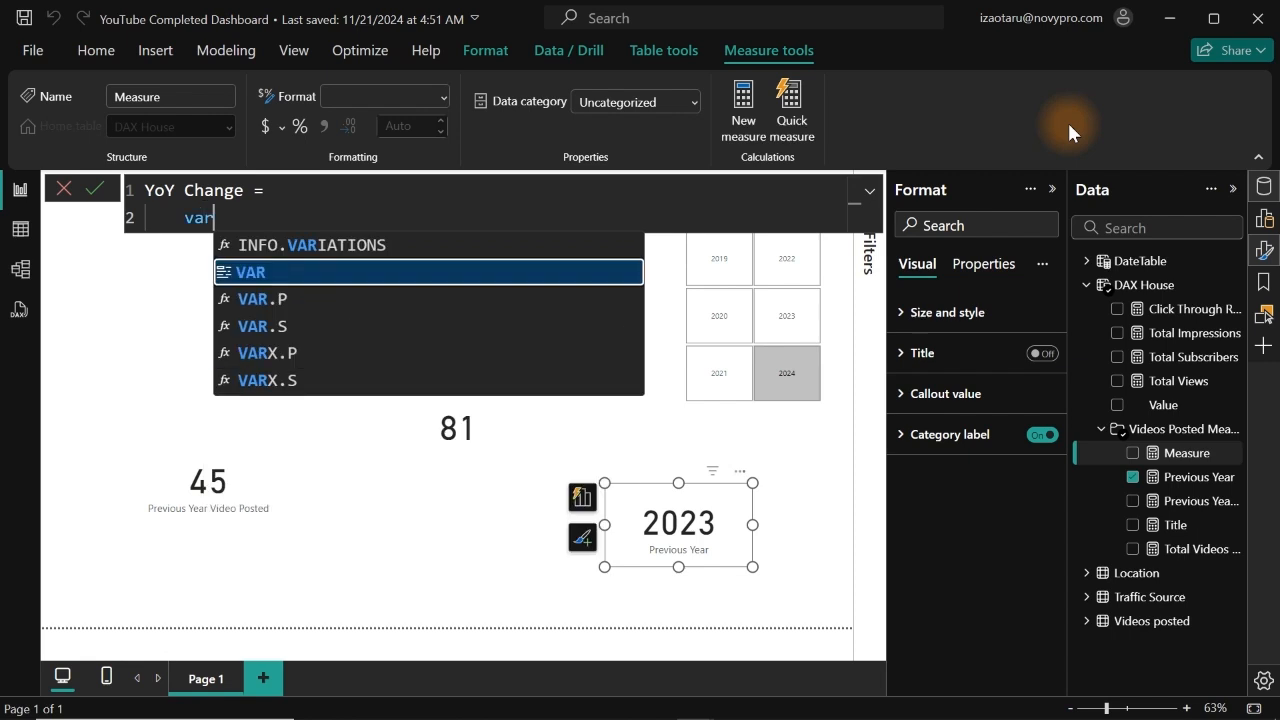
pyautogui.press('Tab')
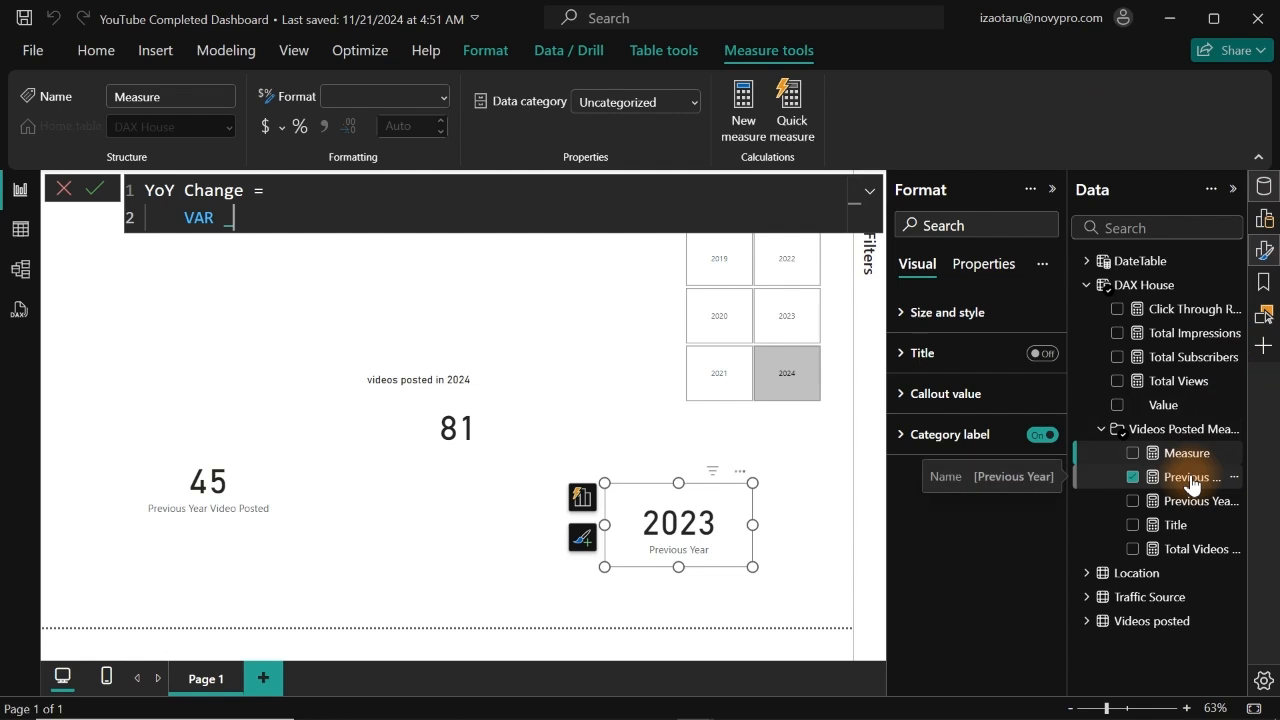
pyautogui.click(62, 194)
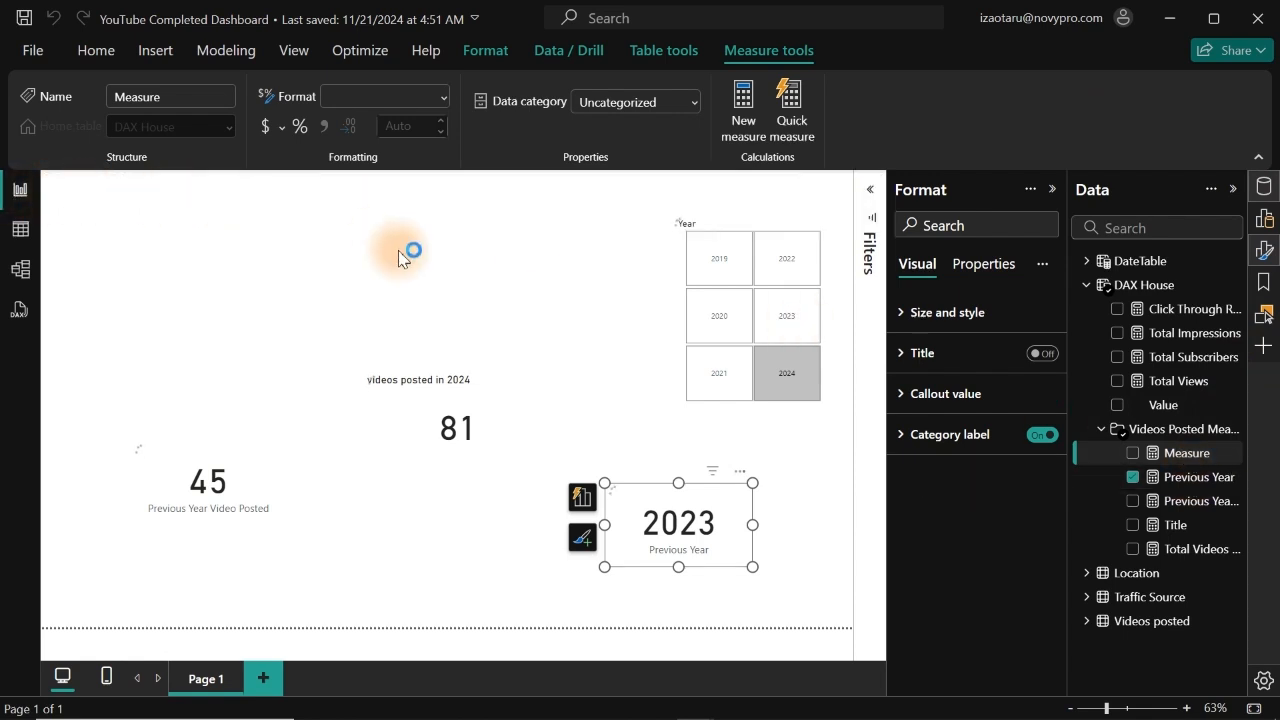
# Copy the Previous Year measure's DAX expression from the VAR line through the closing parenthesis.
pyautogui.click(1130, 476)
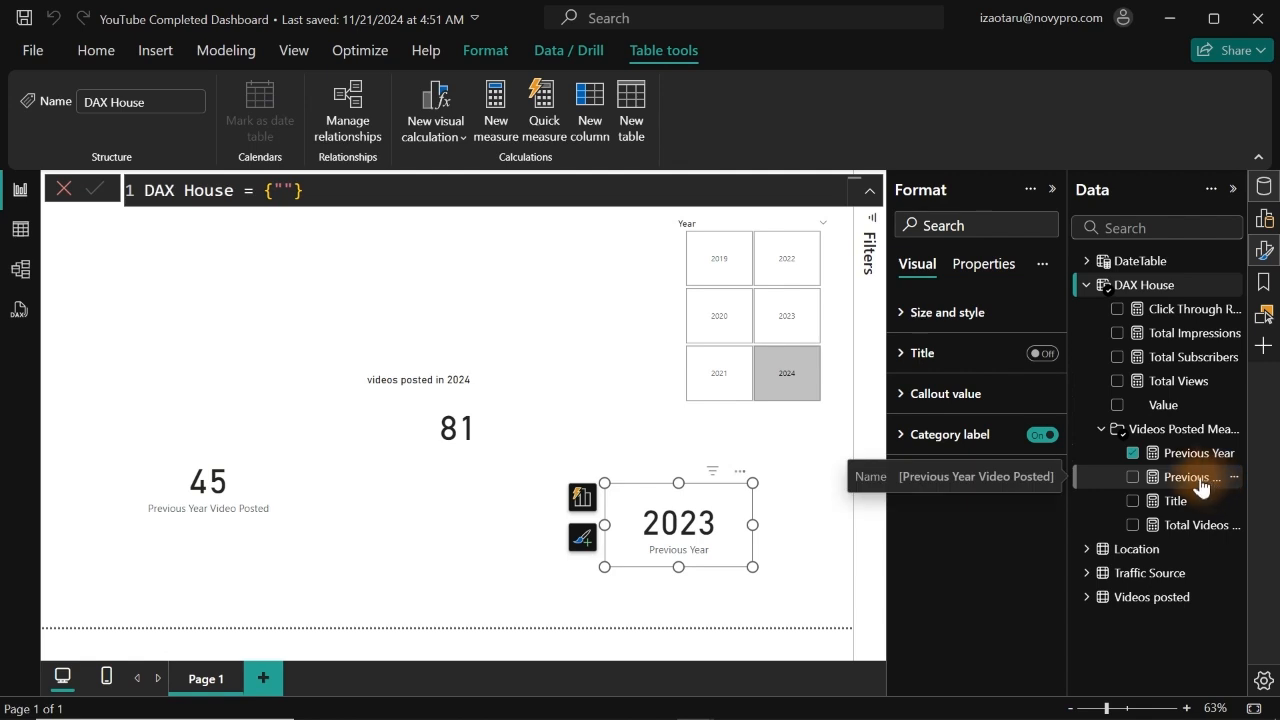
pyautogui.click(1200, 483)
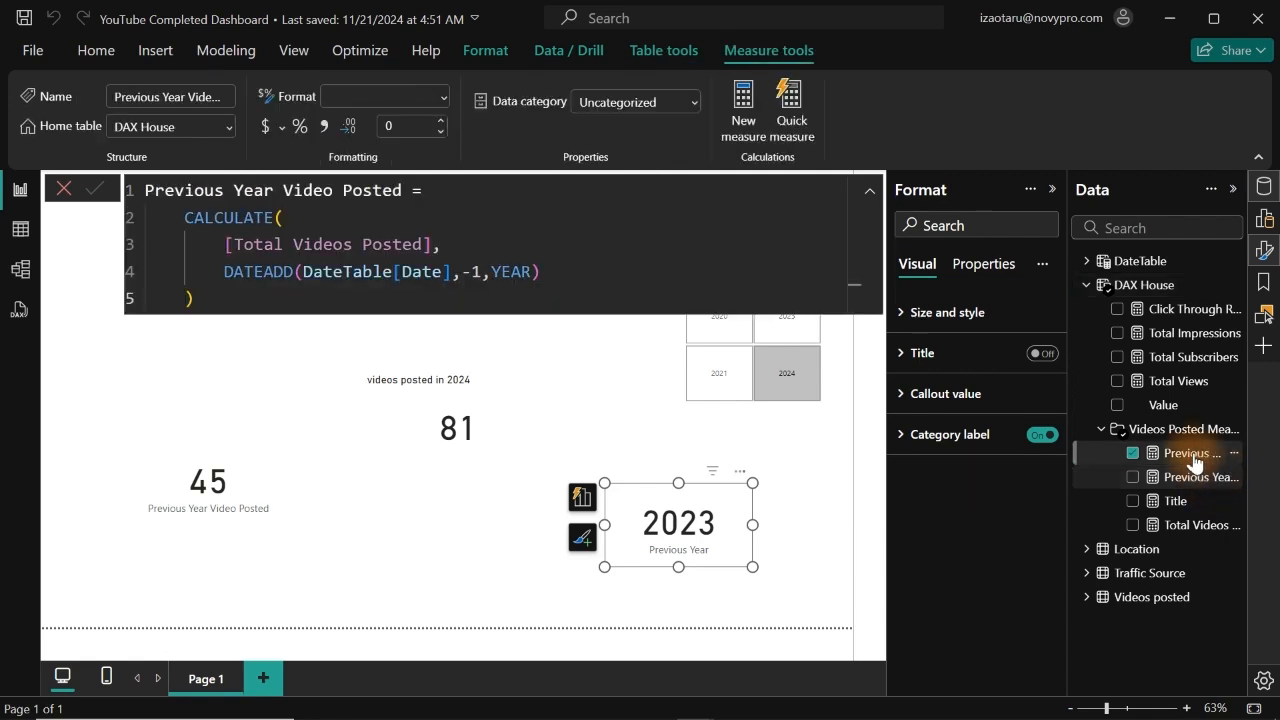
pyautogui.click(1193, 456)
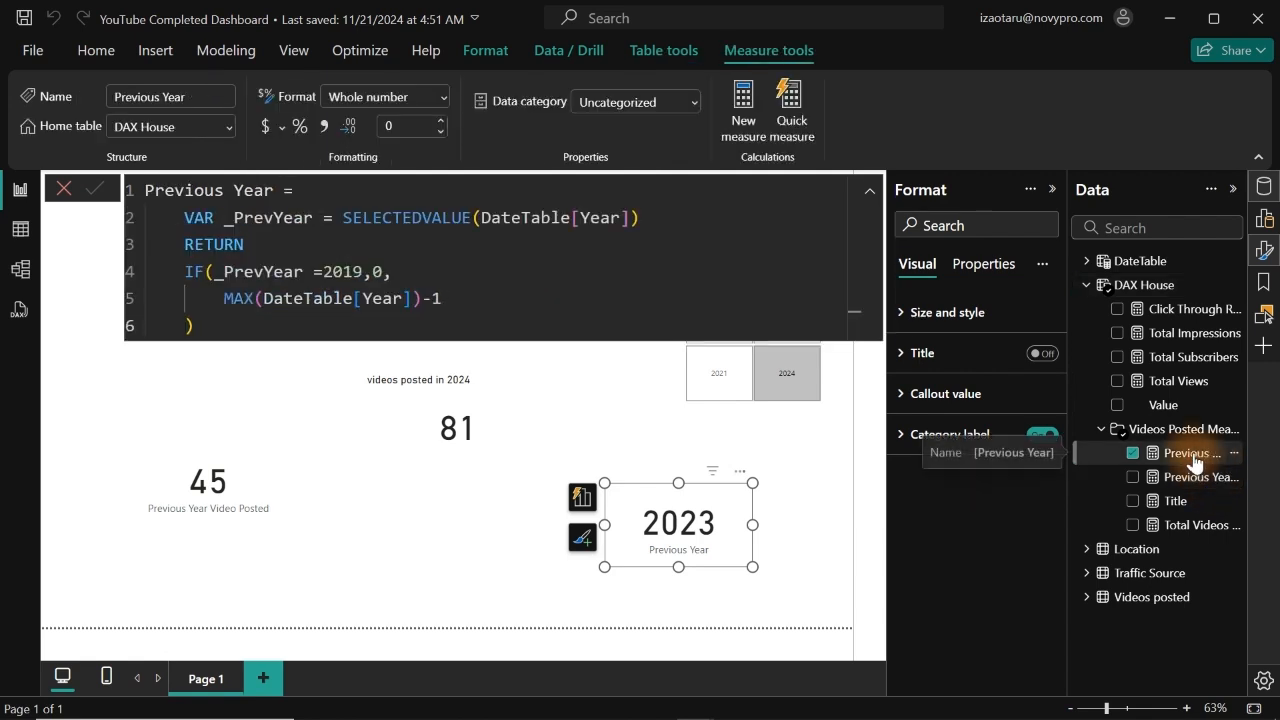
pyautogui.click(196, 321)
pyautogui.moveTo(196, 321); pyautogui.dragTo(183, 221)
pyautogui.hotkey('ctrl', 'c')
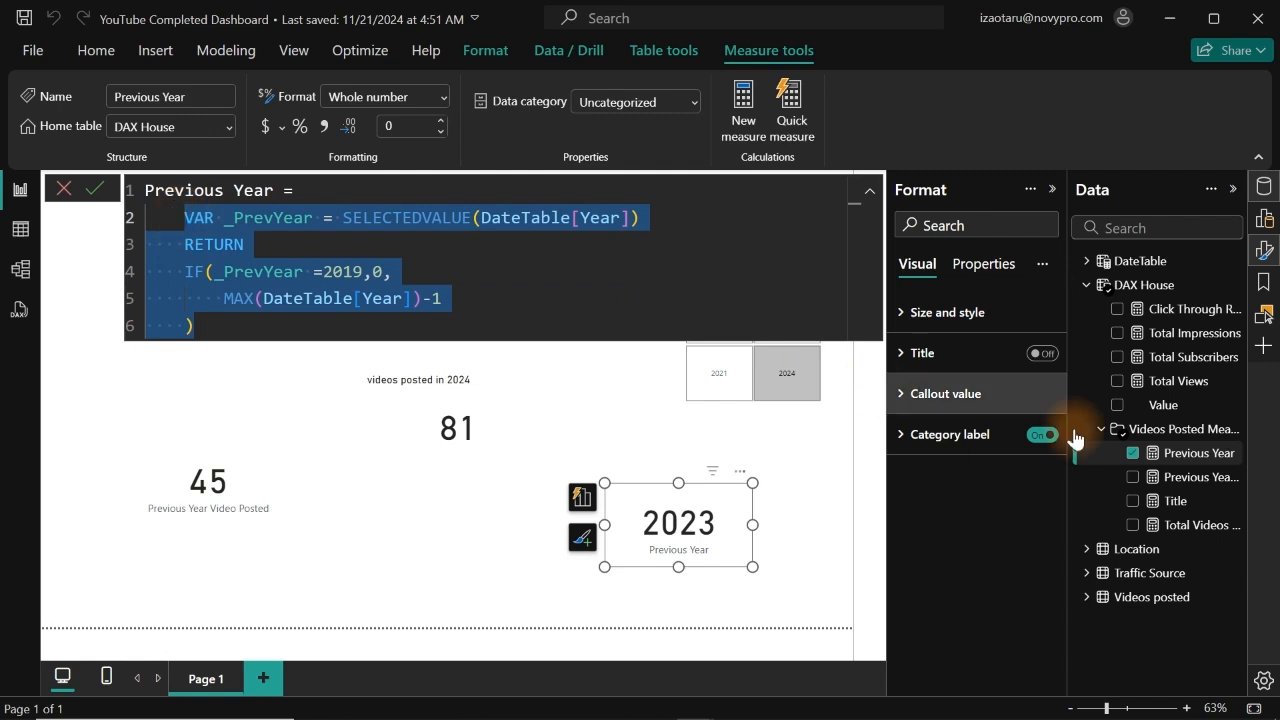
# Create a new measure in the Videos Posted folder named YoY Change, with the copied Previous Year code pasted below its name.
pyautogui.rightClick(1190, 457)
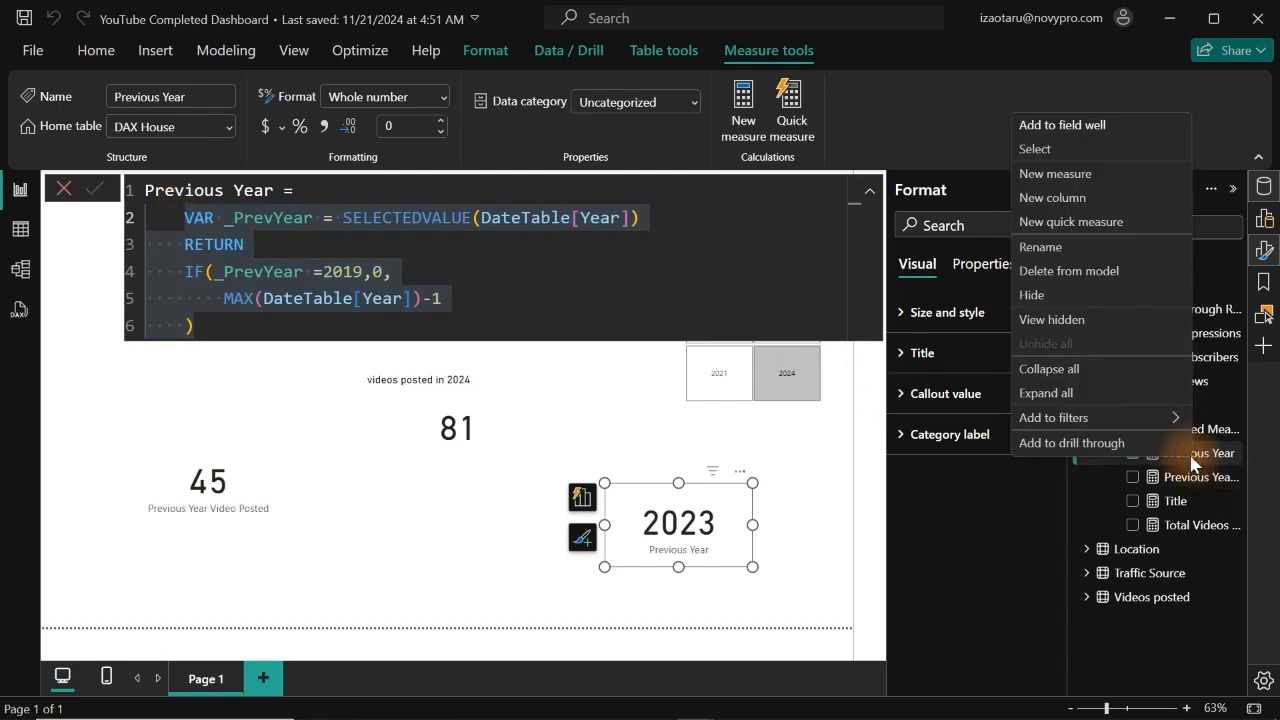
pyautogui.click(1055, 174)
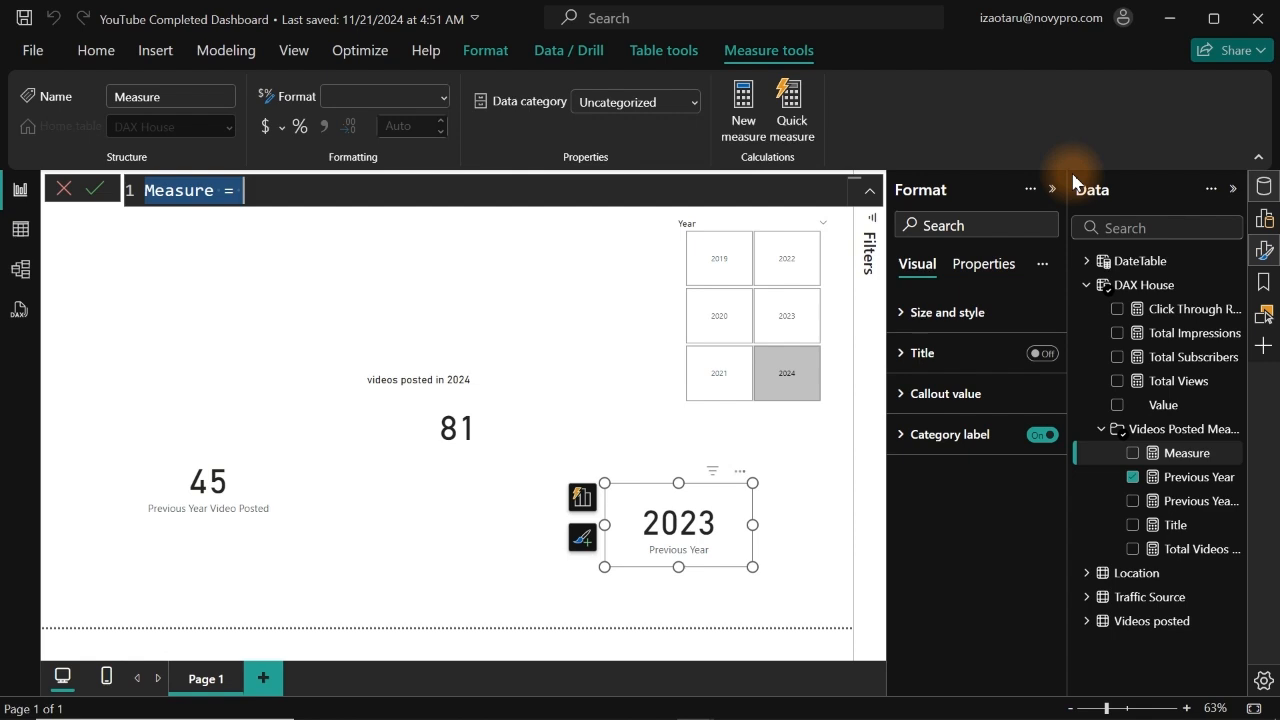
pyautogui.hotkey('ctrl', 'v')
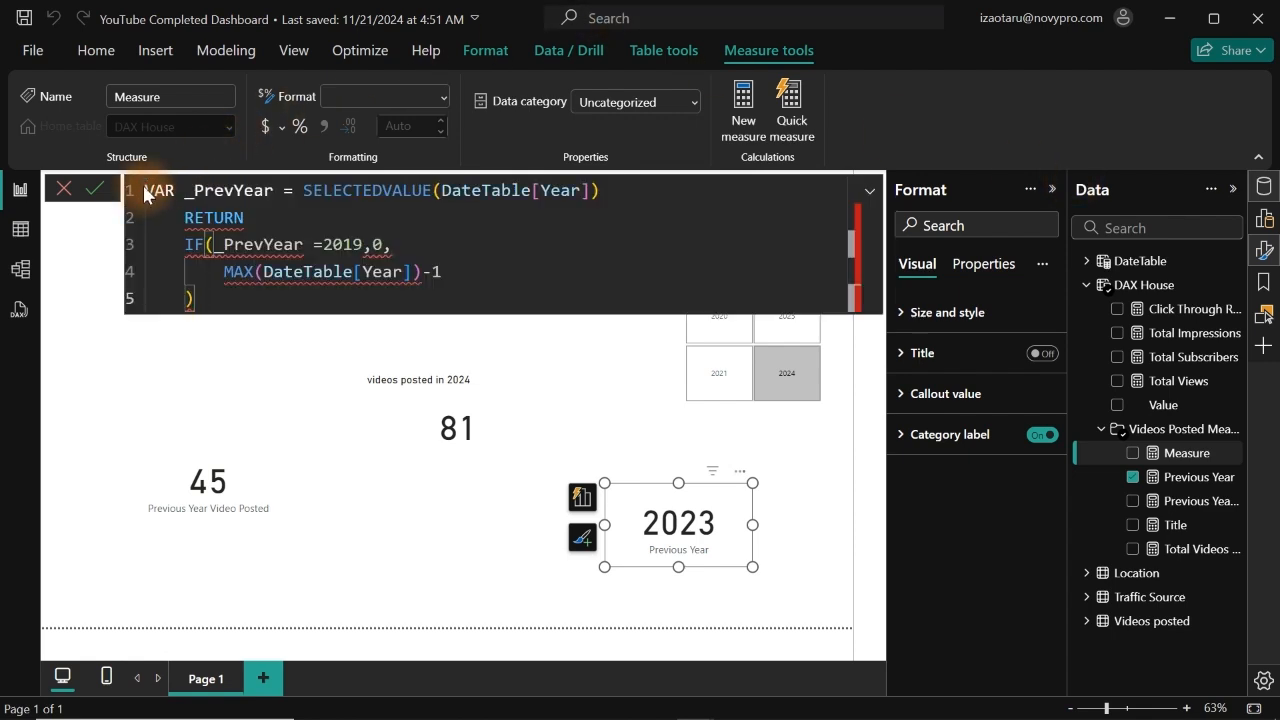
pyautogui.click(147, 190)
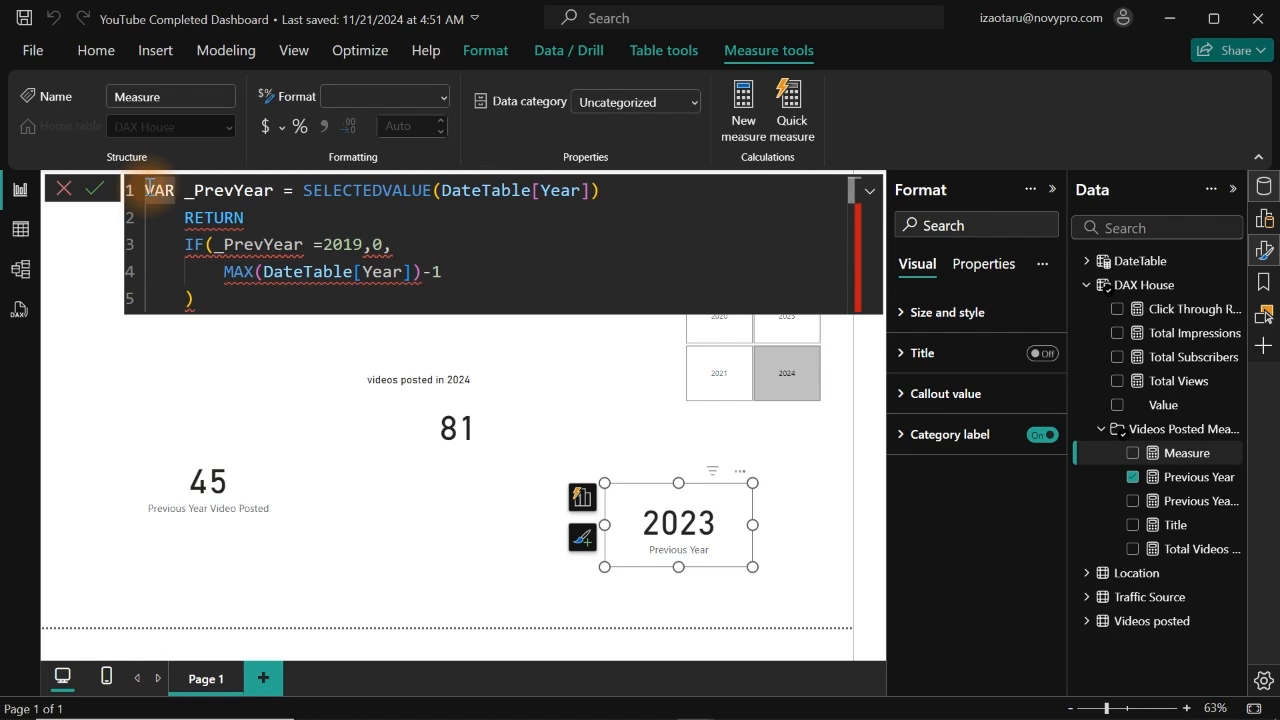
pyautogui.press('Return')
pyautogui.click(150, 188)
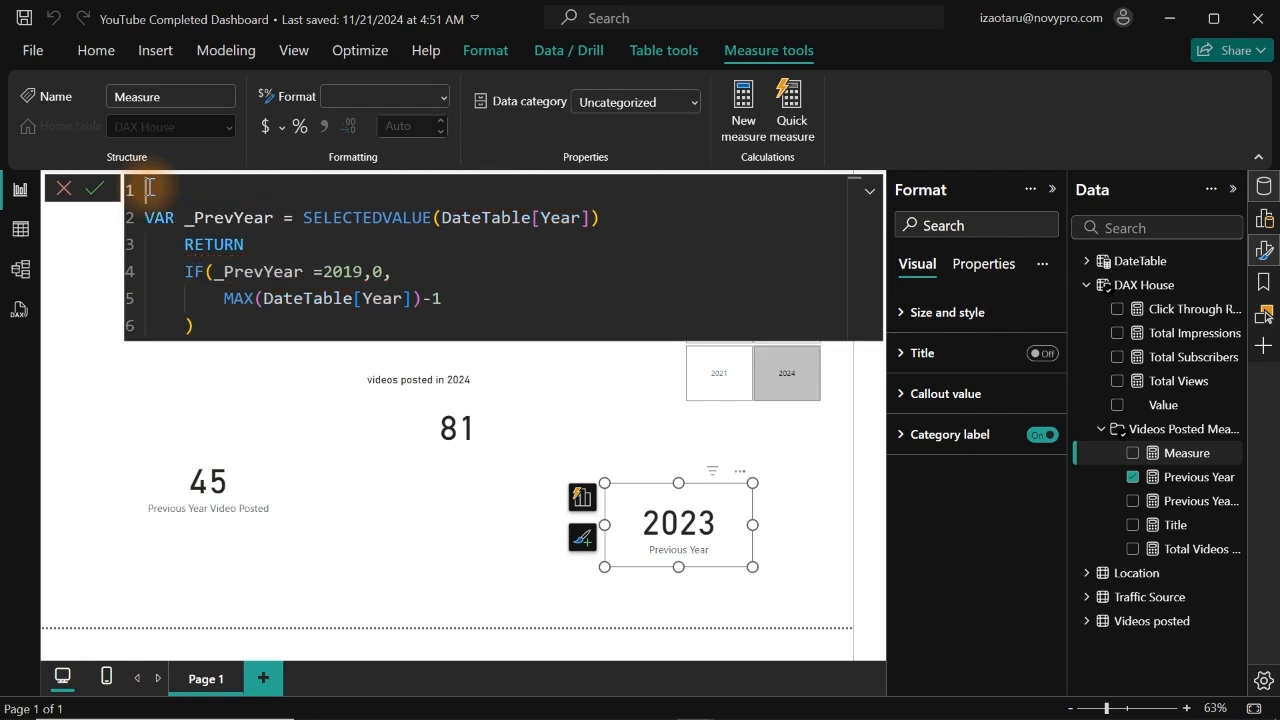
pyautogui.write('YoY Change =')
# Indent the pasted code by two levels and add two blank lines after the IF function's closing parenthesis.
pyautogui.click(239, 324)
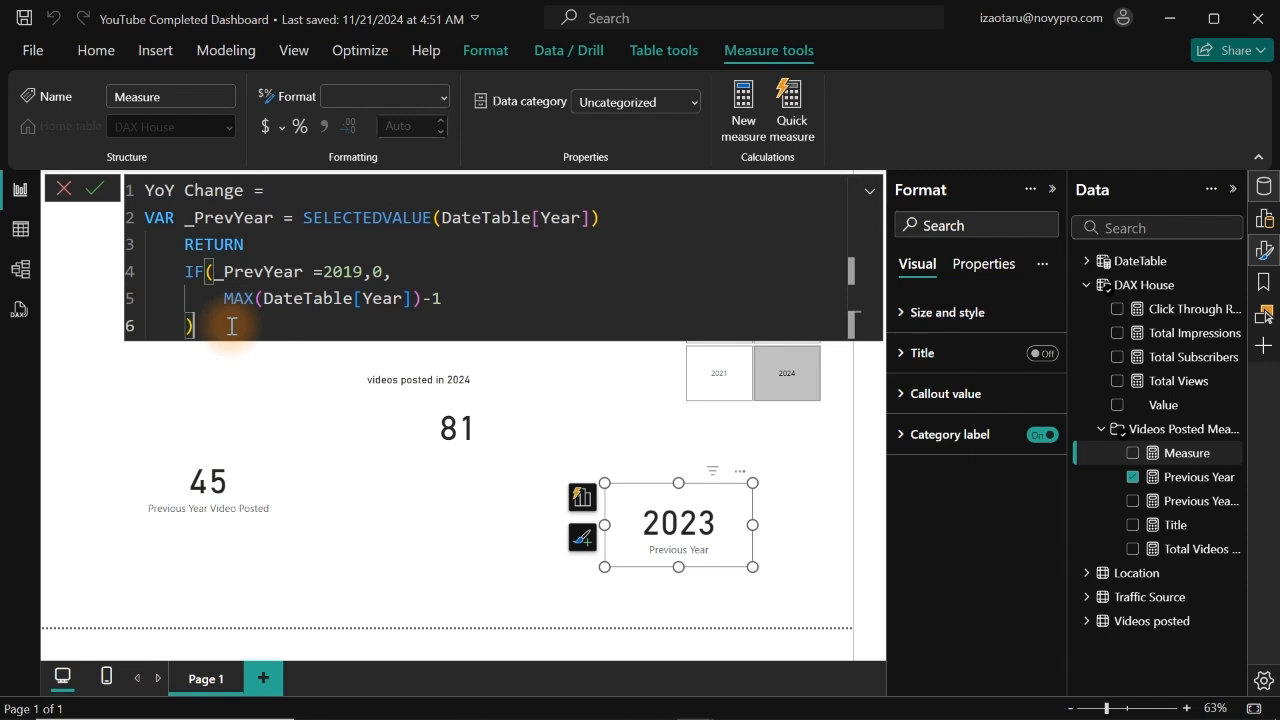
pyautogui.moveTo(144, 217); pyautogui.dragTo(225, 333)
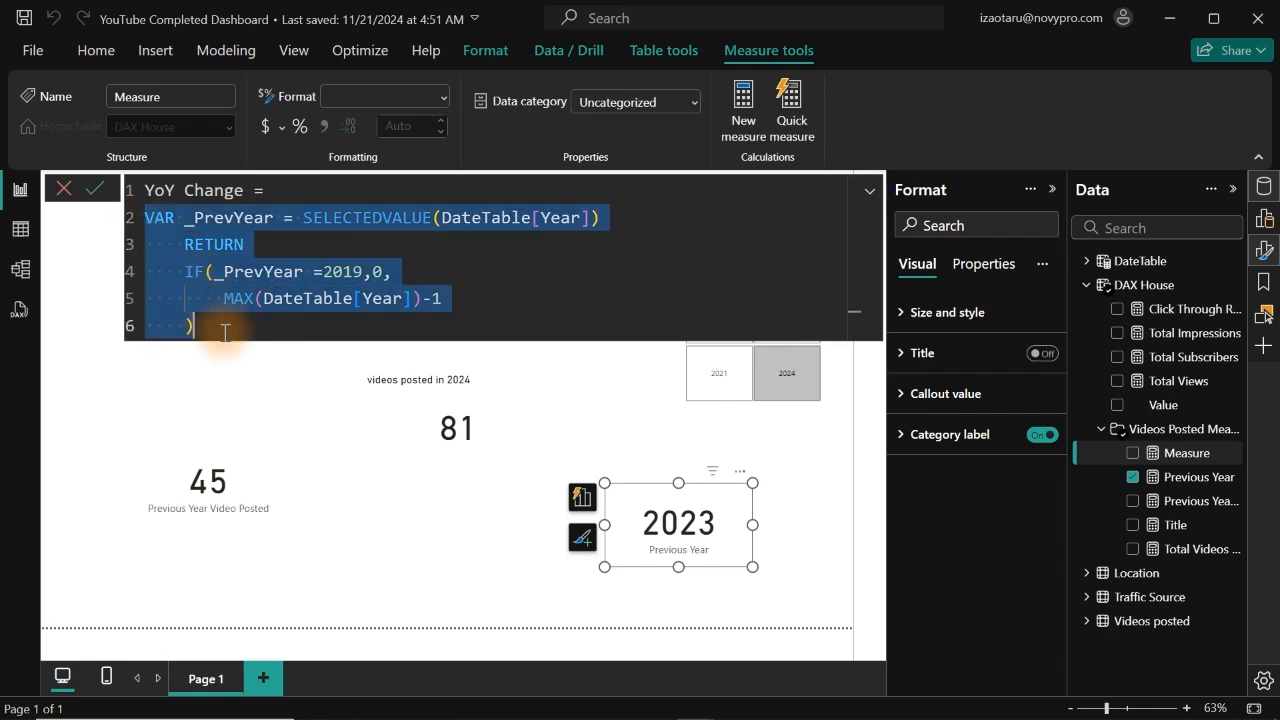
pyautogui.press('Tab')
pyautogui.press('Tab')
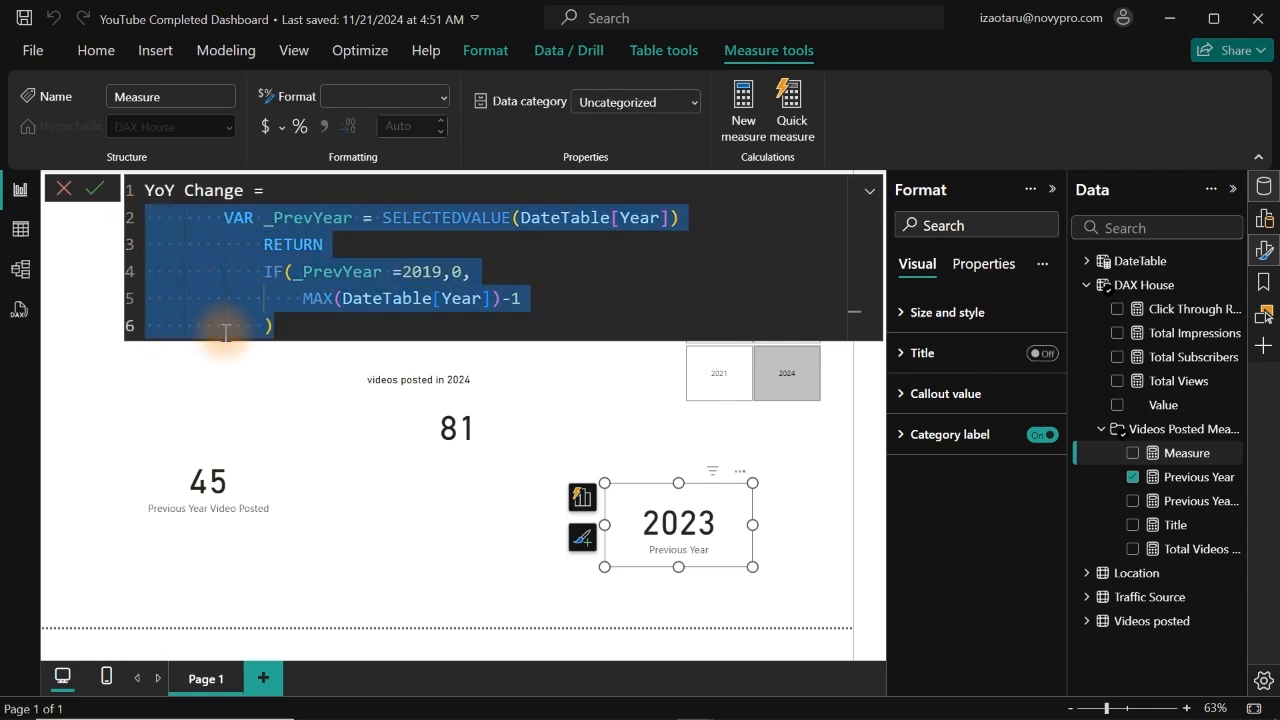
pyautogui.click(300, 323)
pyautogui.hotkey('shift', 'Return')
pyautogui.hotkey('shift', 'Return')
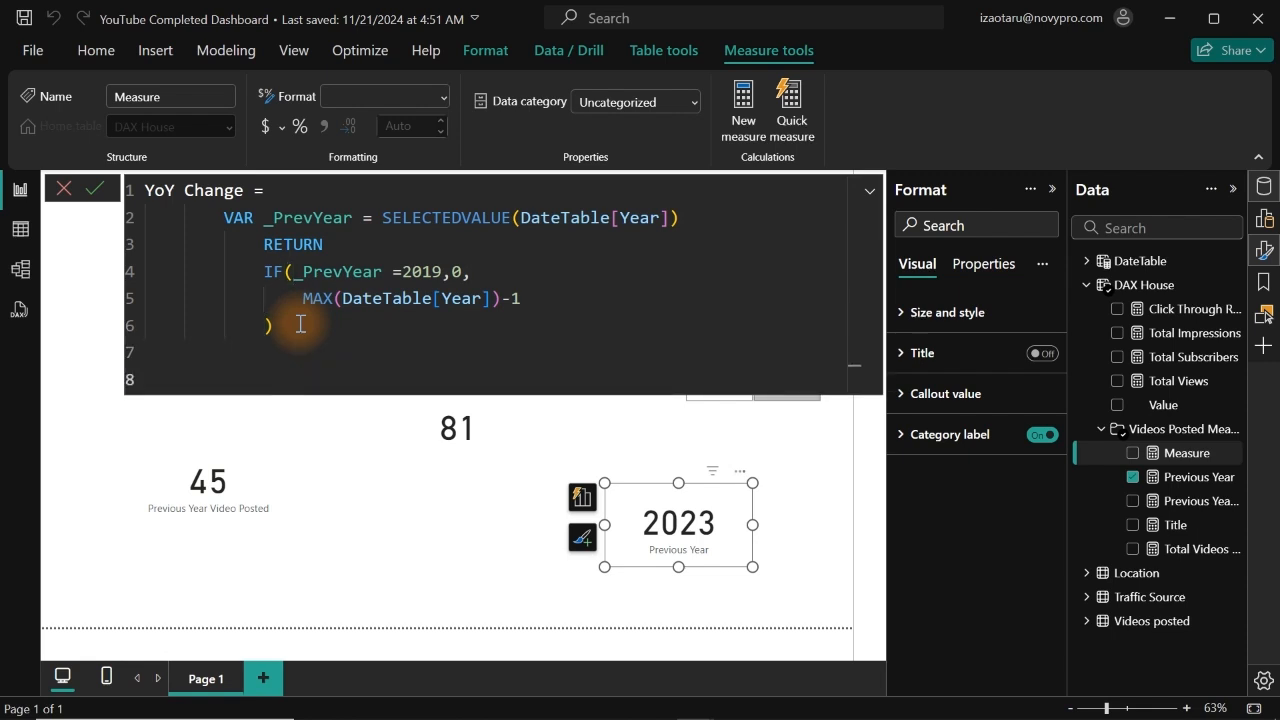
pyautogui.press('BackSpace')
pyautogui.write('var')
pyautogui.press('BackSpace')
pyautogui.press('BackSpace')
pyautogui.press('BackSpace')
pyautogui.press('BackSpace')
pyautogui.press('BackSpace')
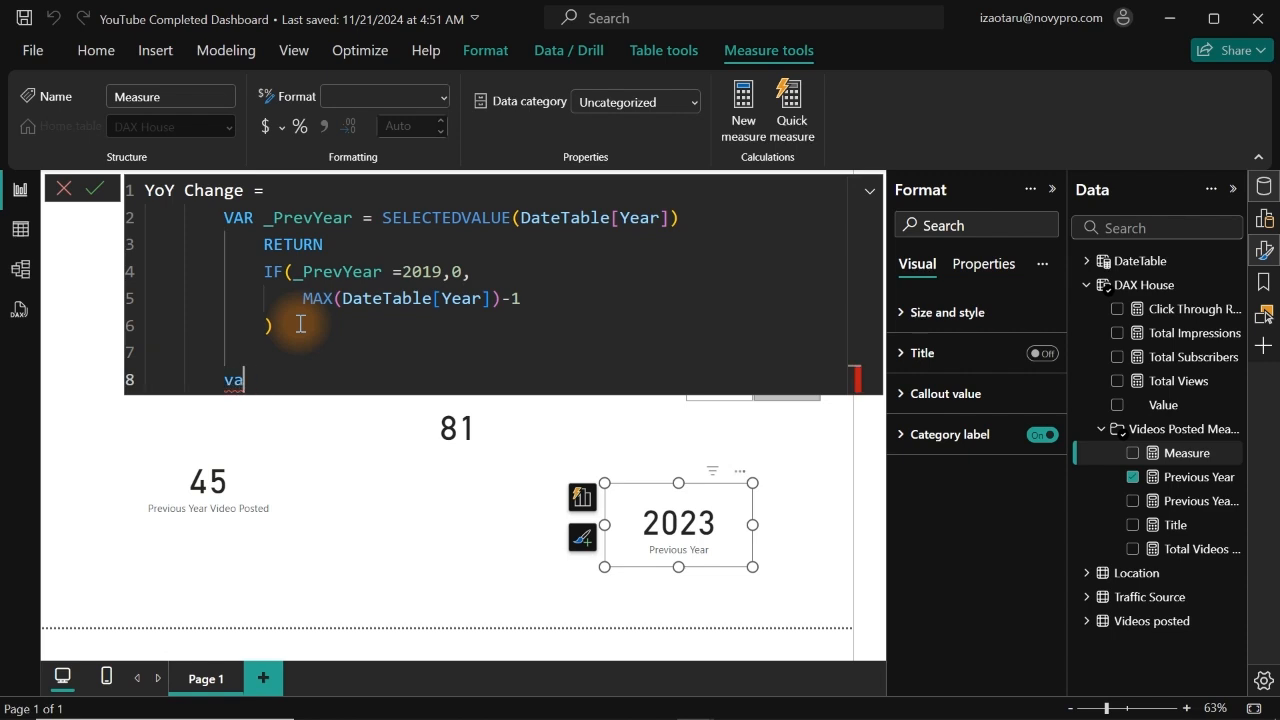
# Replace RETURN with VAR _ActivePrevYear = to store the IF expression, and insert a blank line above it.
pyautogui.click(300, 324)
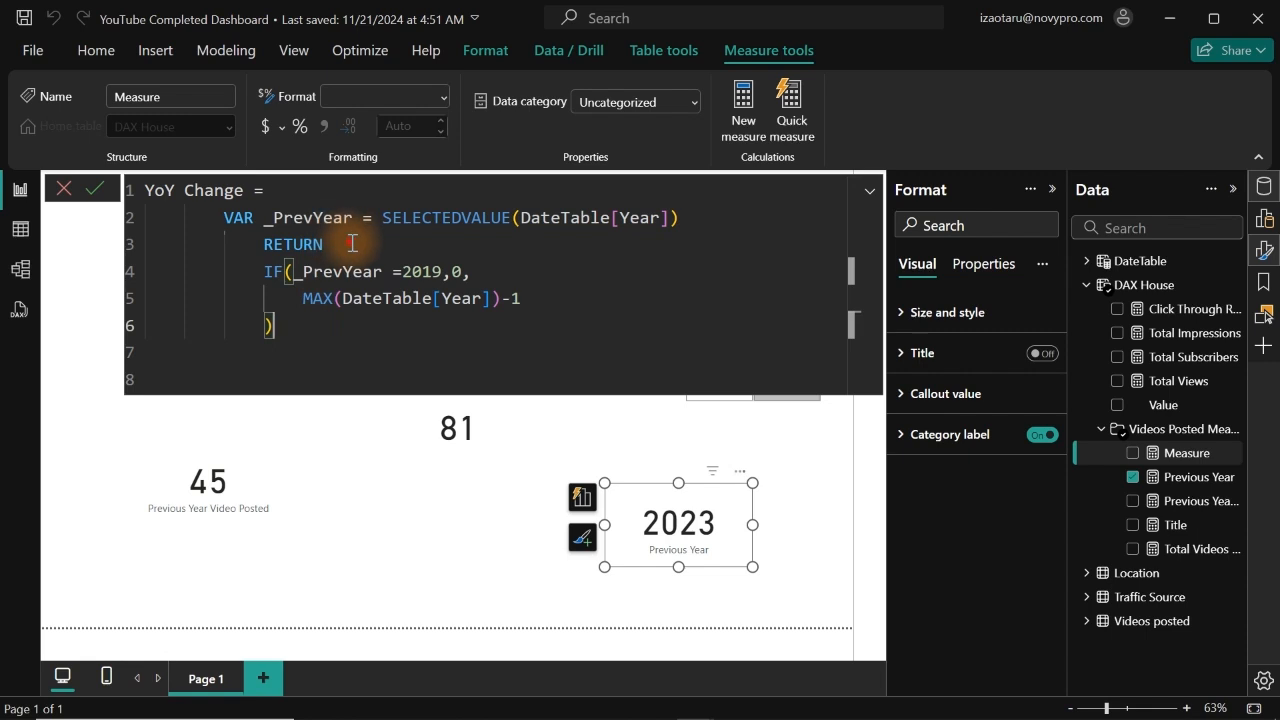
pyautogui.moveTo(340, 244); pyautogui.dragTo(245, 245)
pyautogui.press('BackSpace')
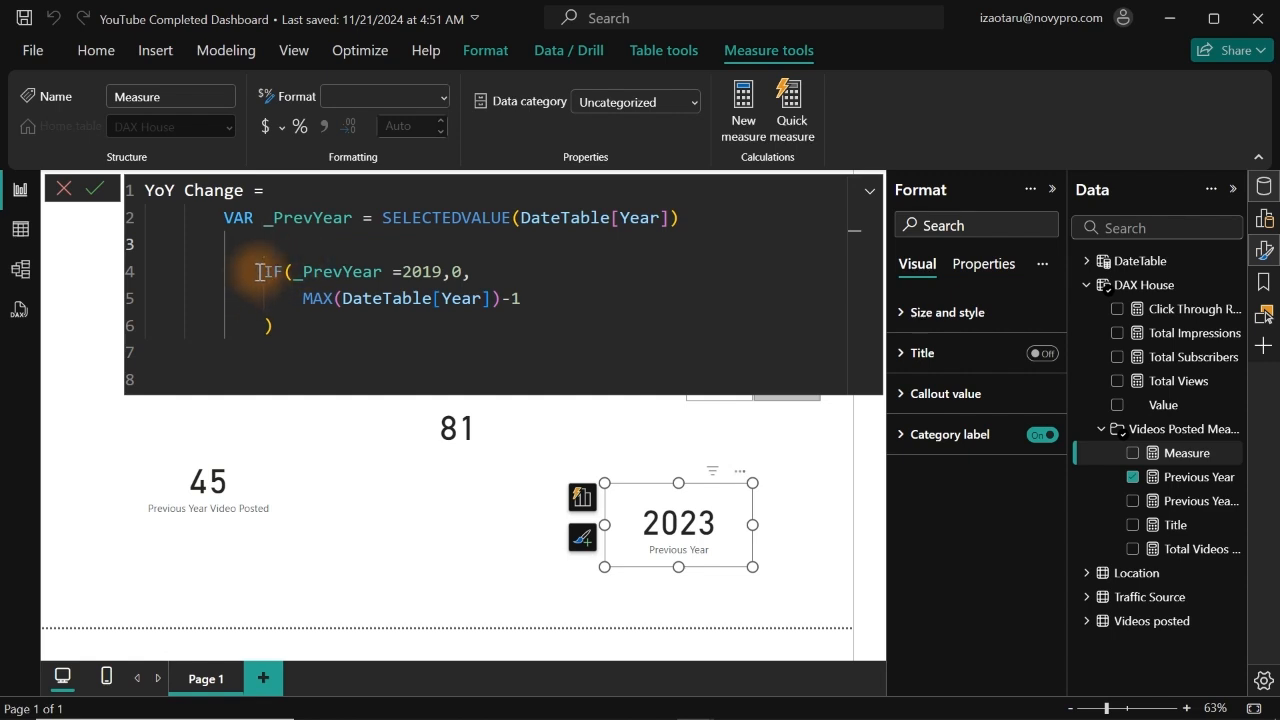
pyautogui.doubleClick(365, 271)
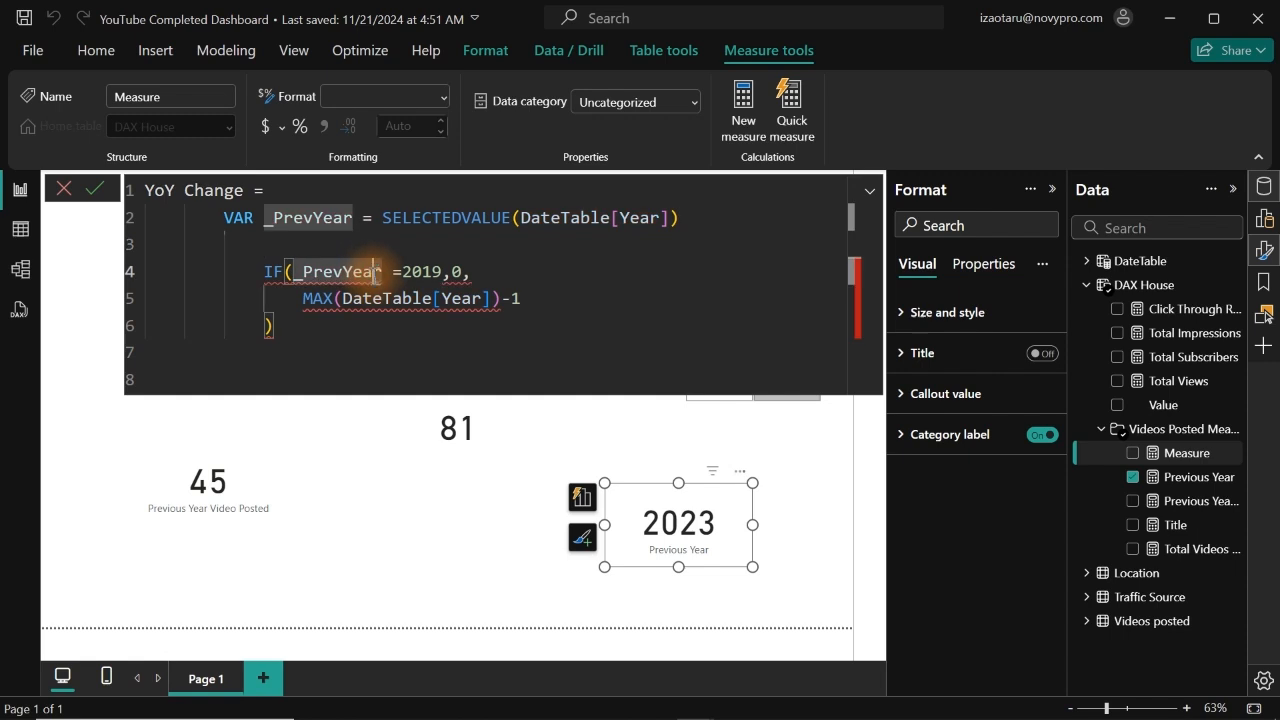
pyautogui.doubleClick(263, 245)
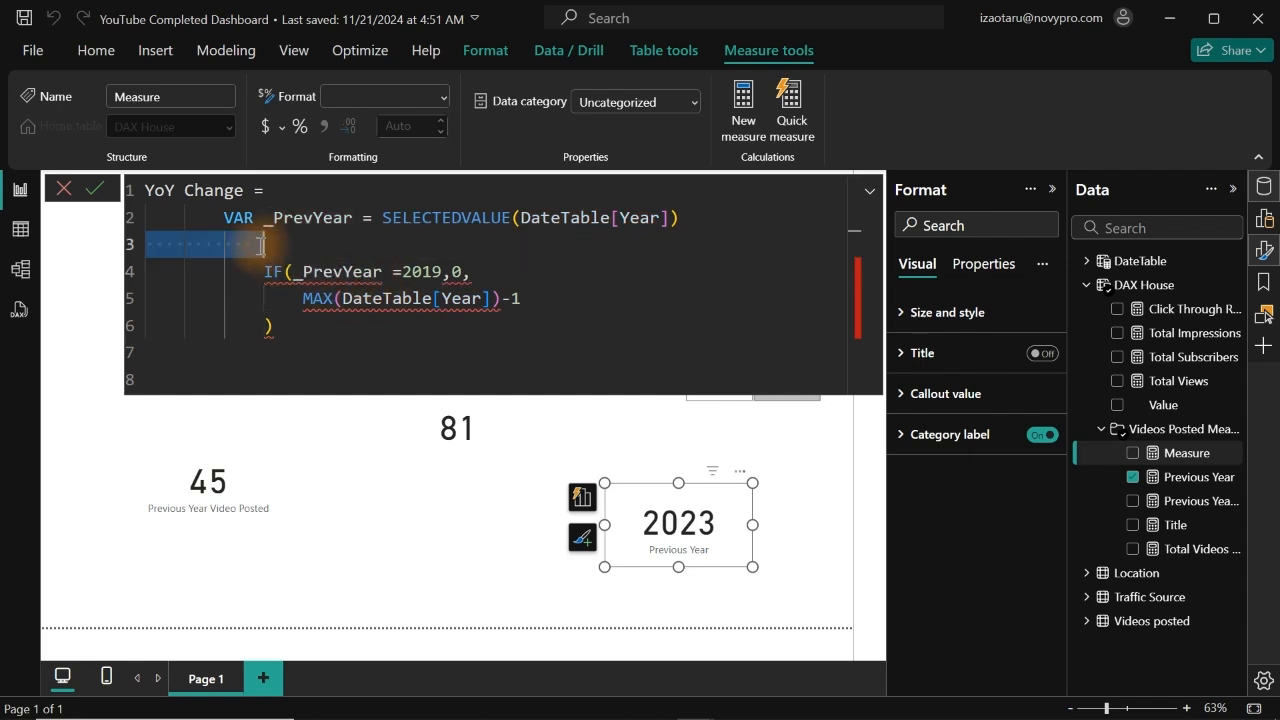
pyautogui.click(240, 251)
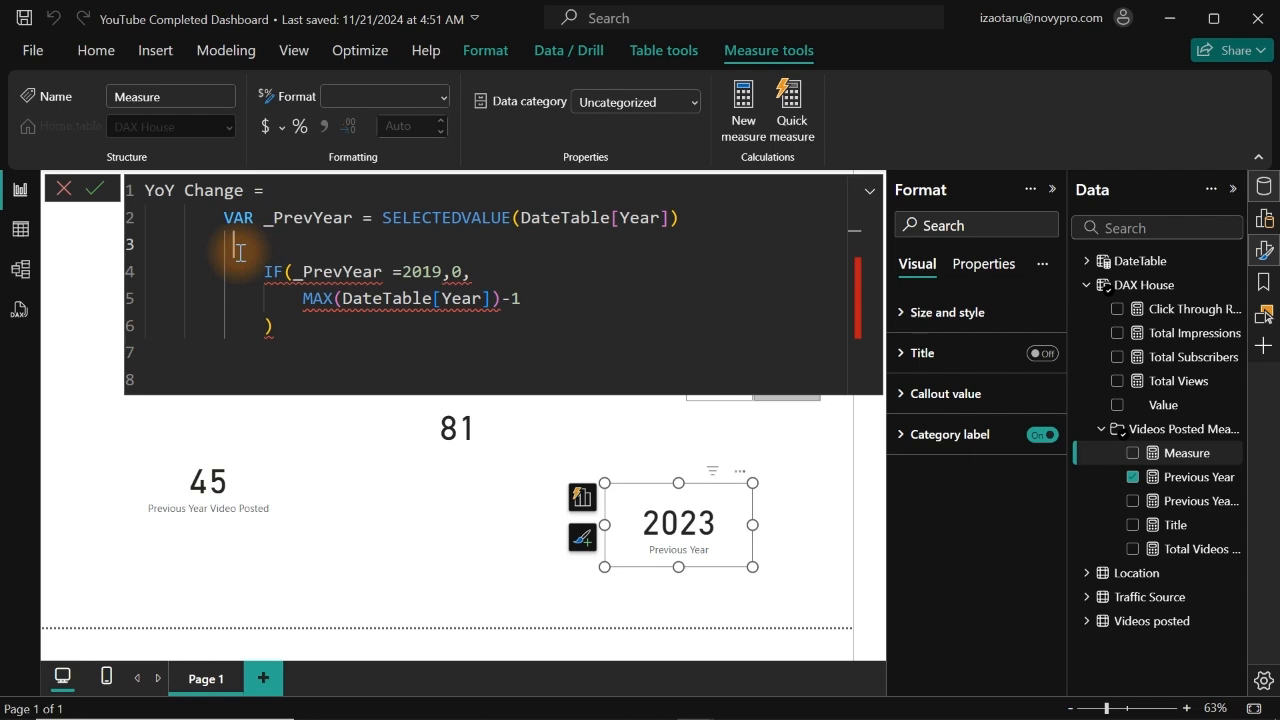
pyautogui.write('VAR')
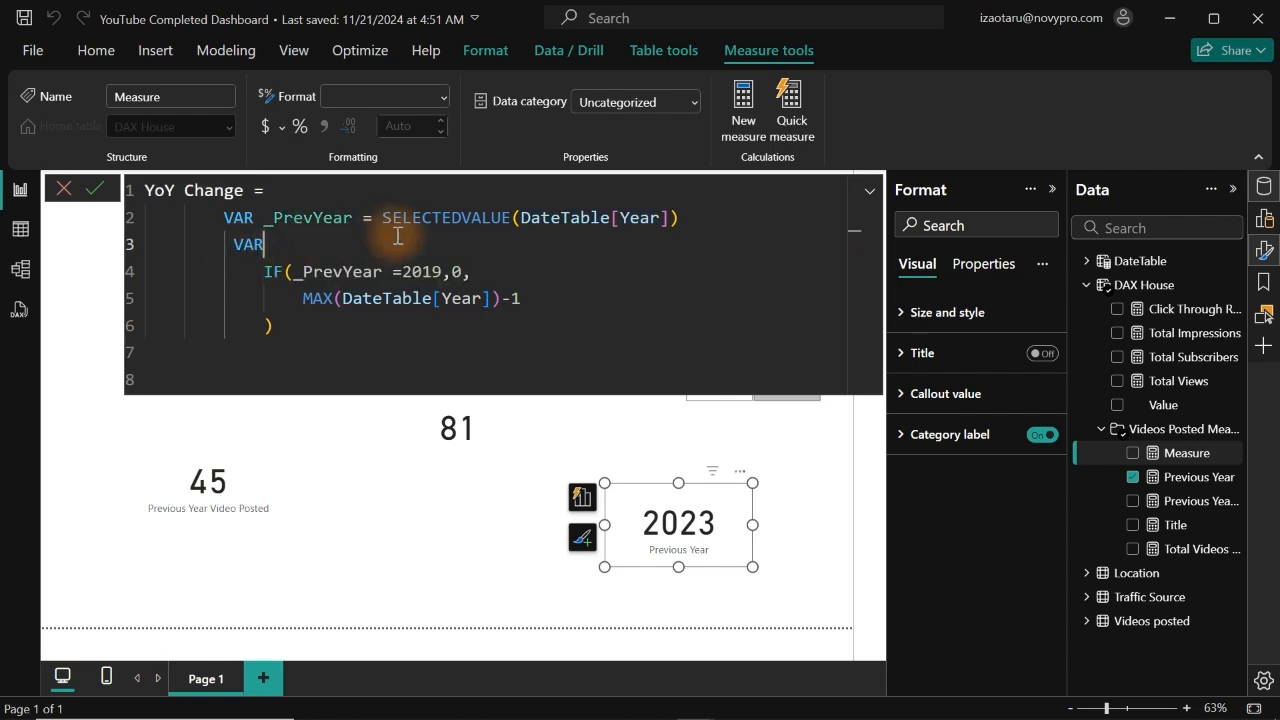
pyautogui.write(' _')
pyautogui.write('ActivePrevYear')
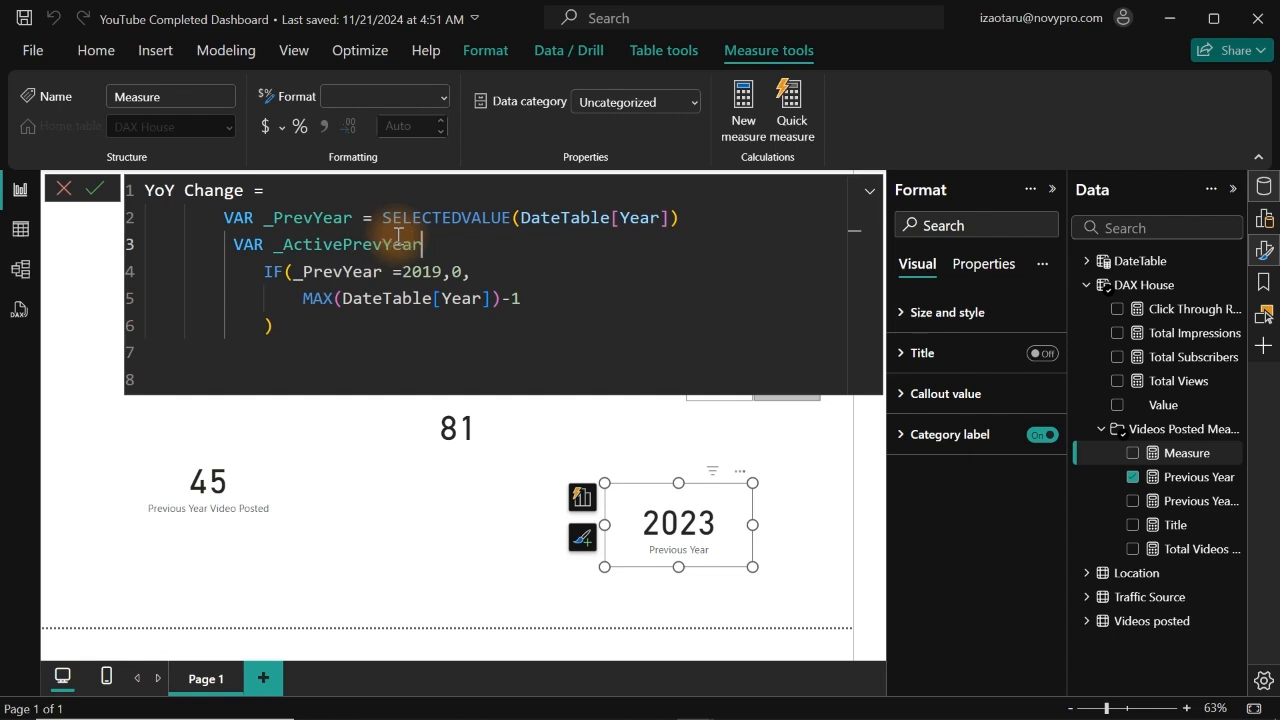
pyautogui.write(' =')
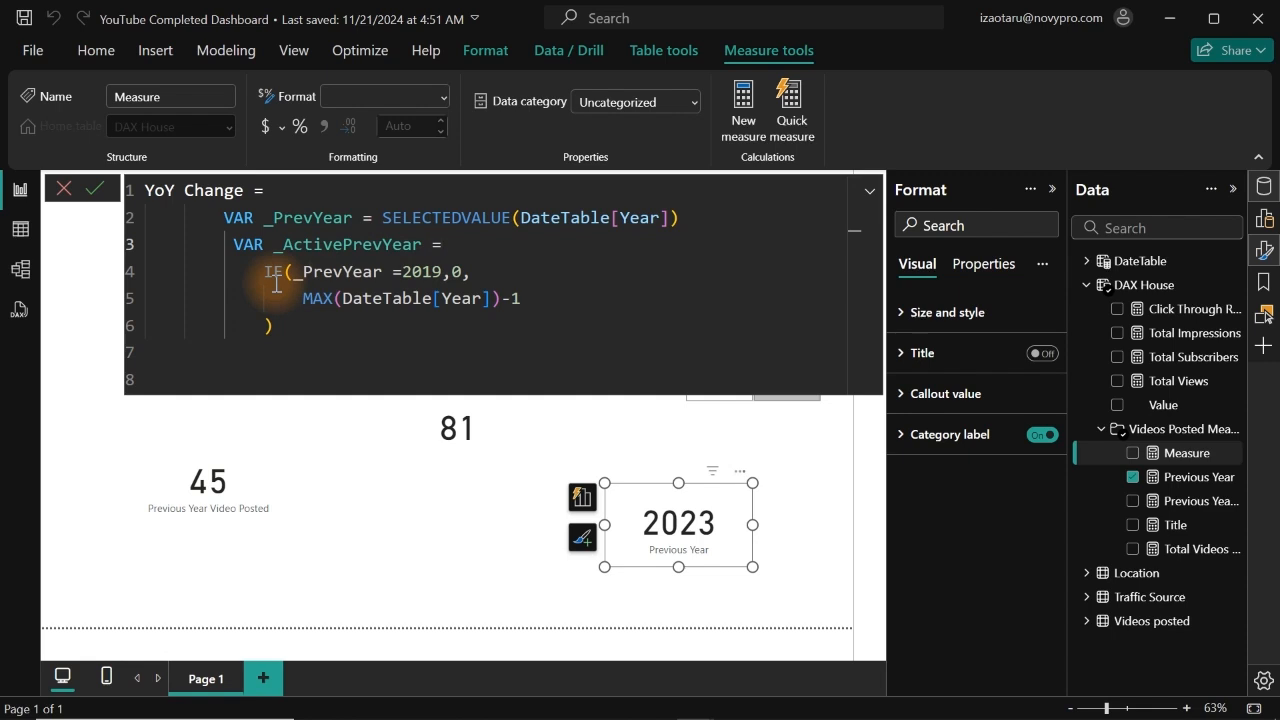
pyautogui.click(690, 218)
pyautogui.press('Return')
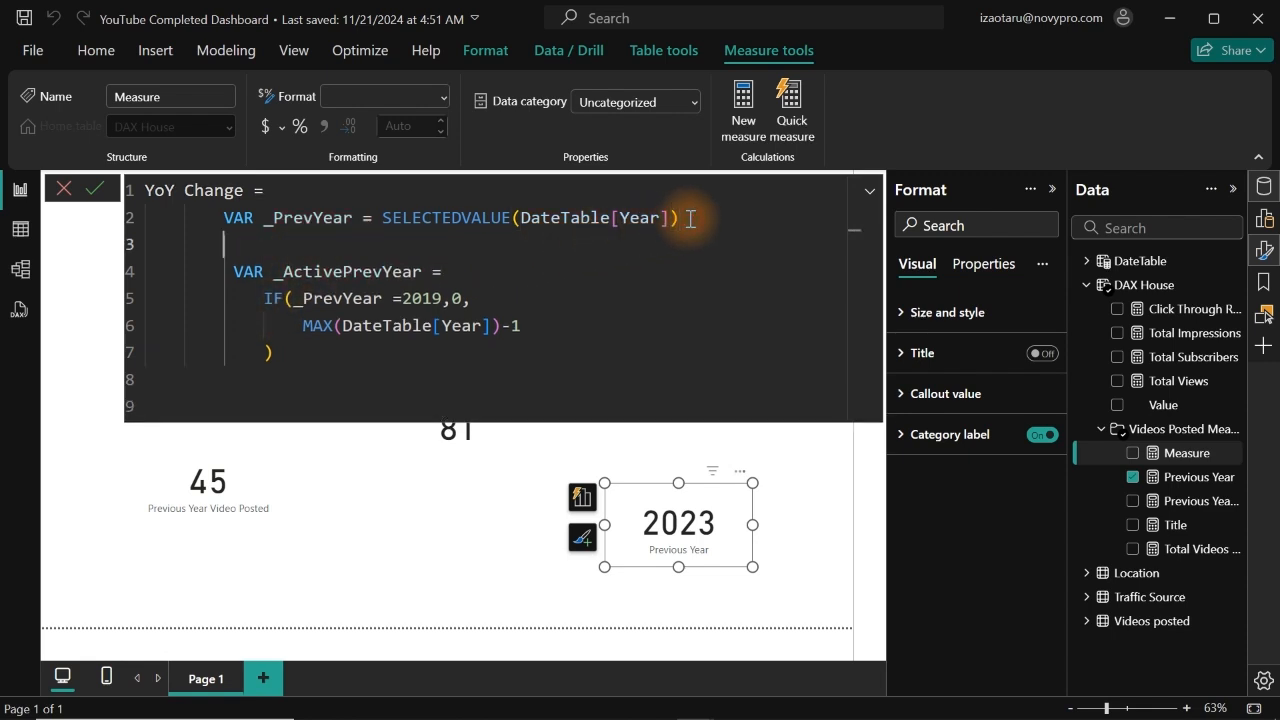
# Declare a _PreviousYearVideoPosted variable below the IF expression and begin its measure reference.
pyautogui.click(270, 352)
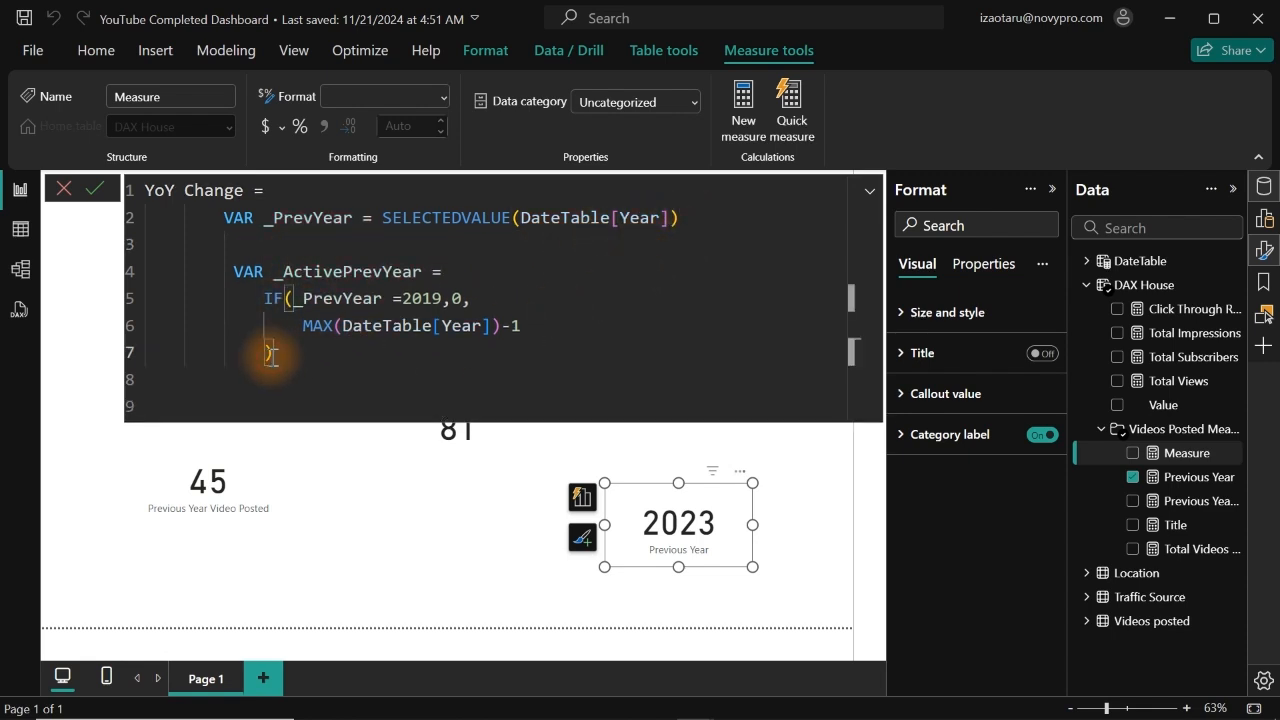
pyautogui.press('Return')
pyautogui.press('Return')
pyautogui.press('BackSpace')
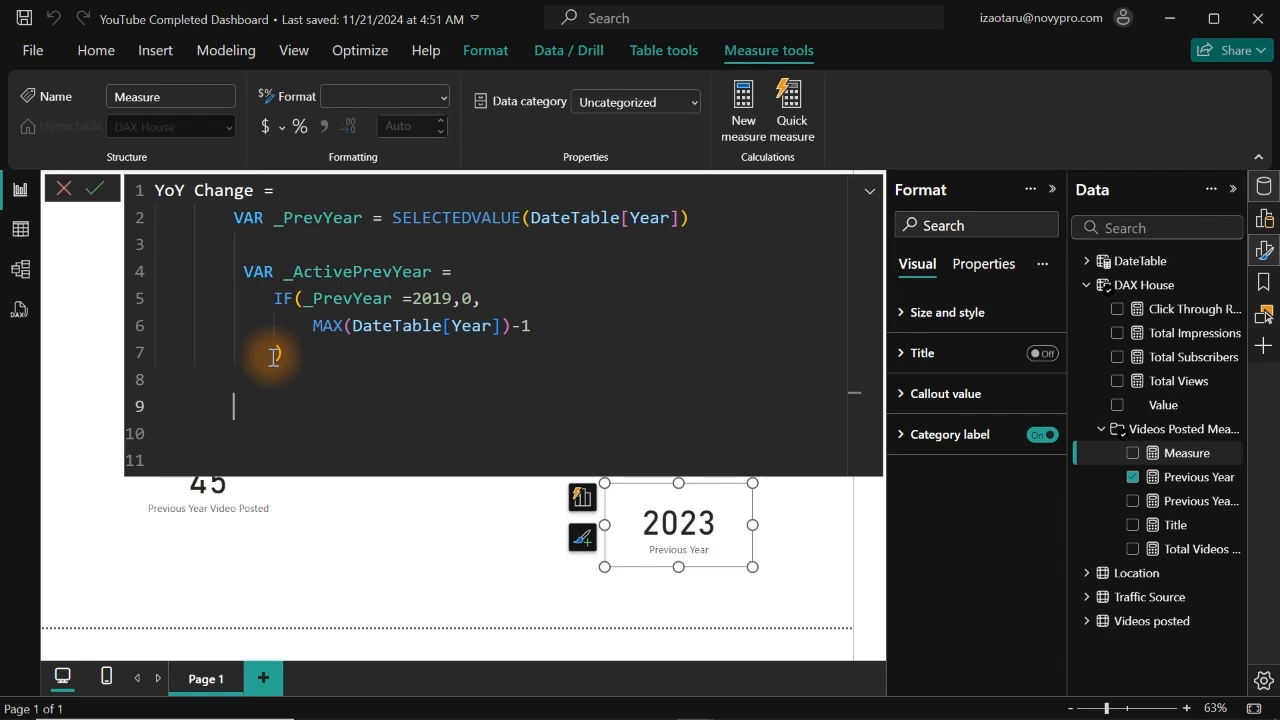
pyautogui.write('VAR _')
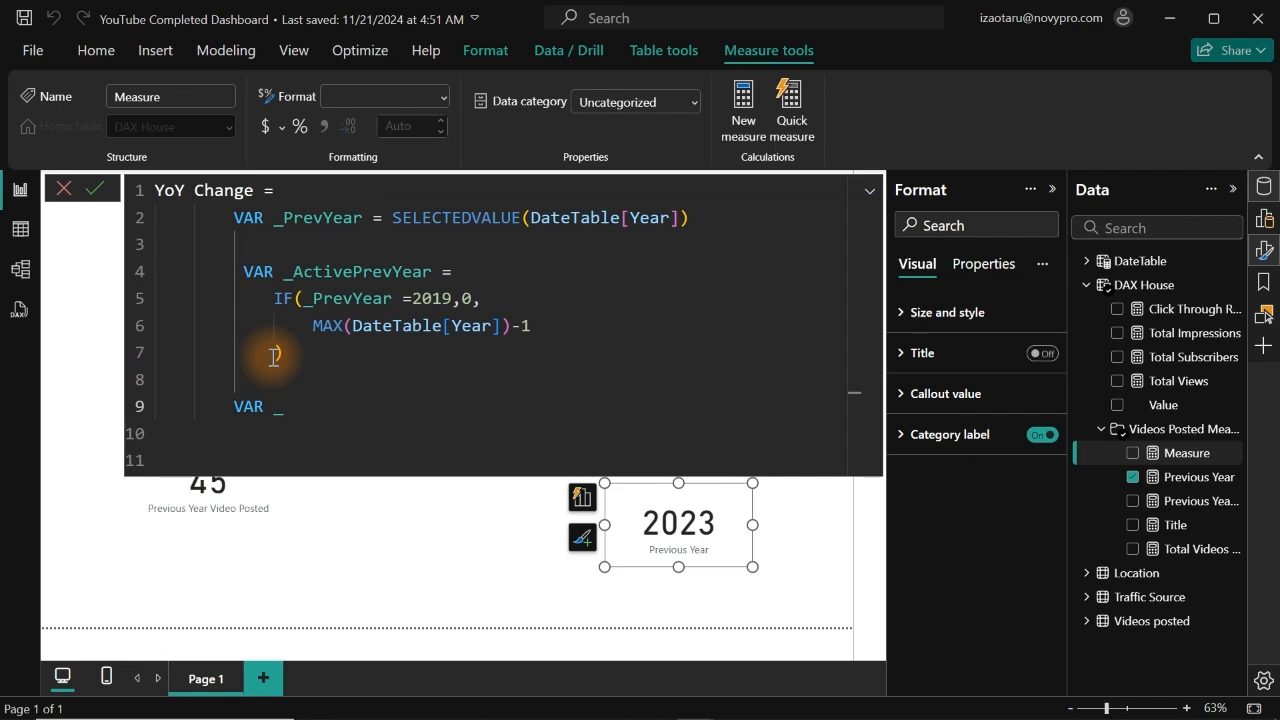
pyautogui.write('Previous Year')
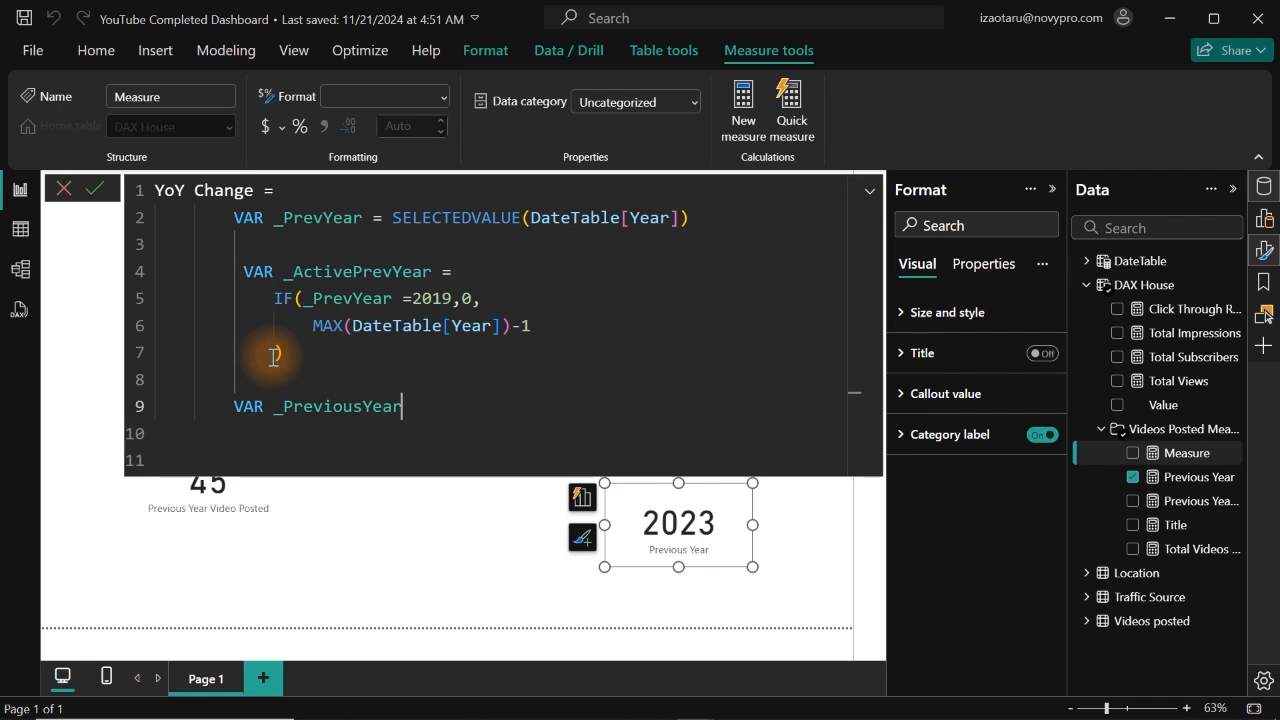
pyautogui.write('VideoPosted ')
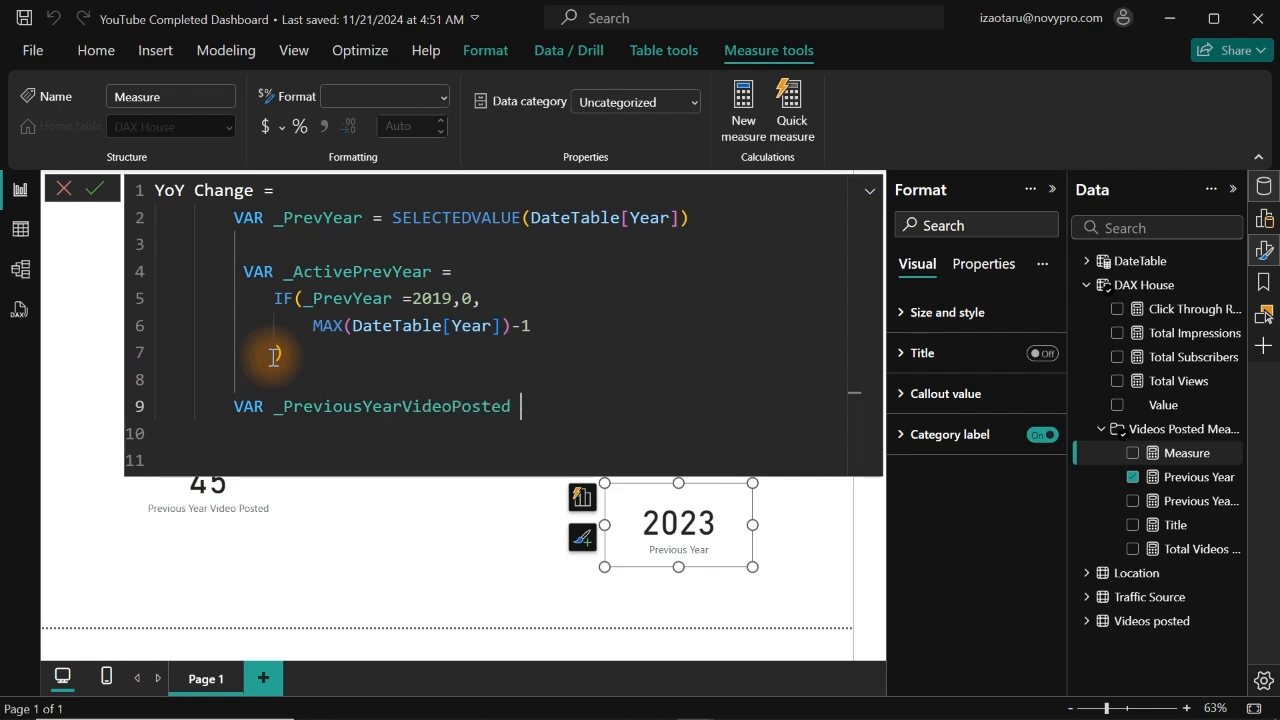
pyautogui.write('= [')
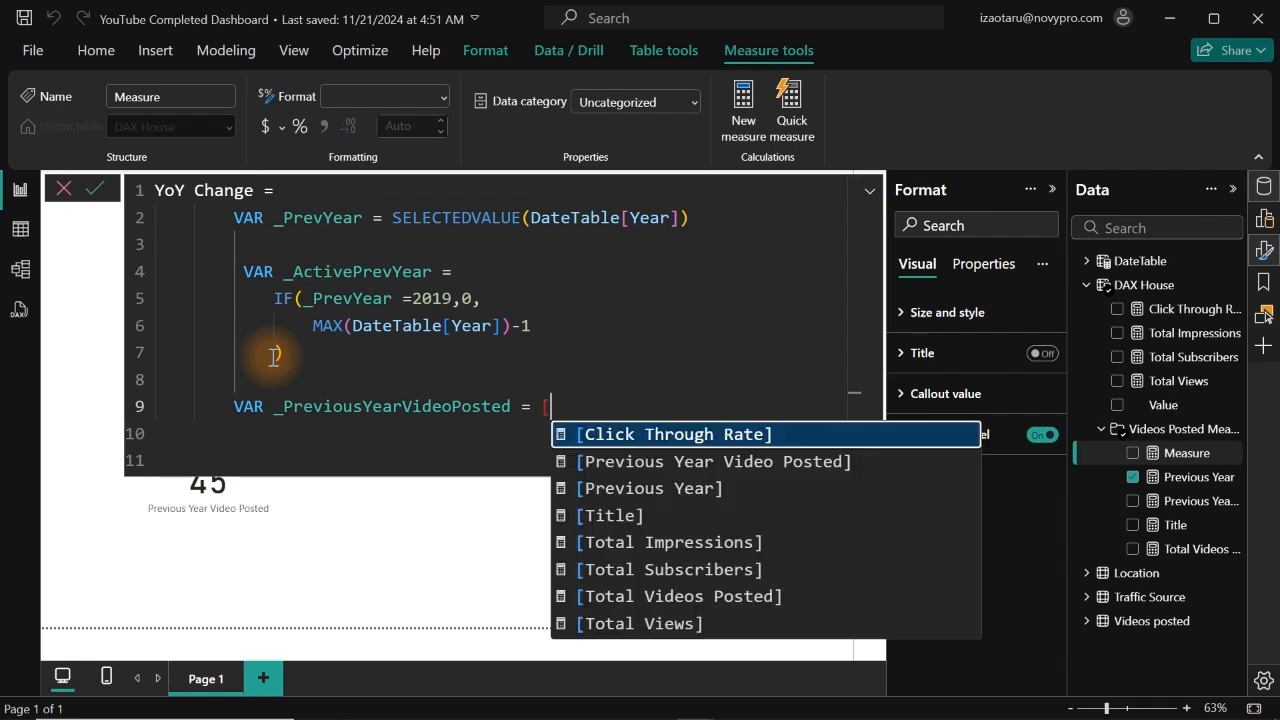
# Assign the [Previous Year Video Posted] measure to the _PreviousYearVideoPosted variable in the YoY Change formula.
pyautogui.press('Down')
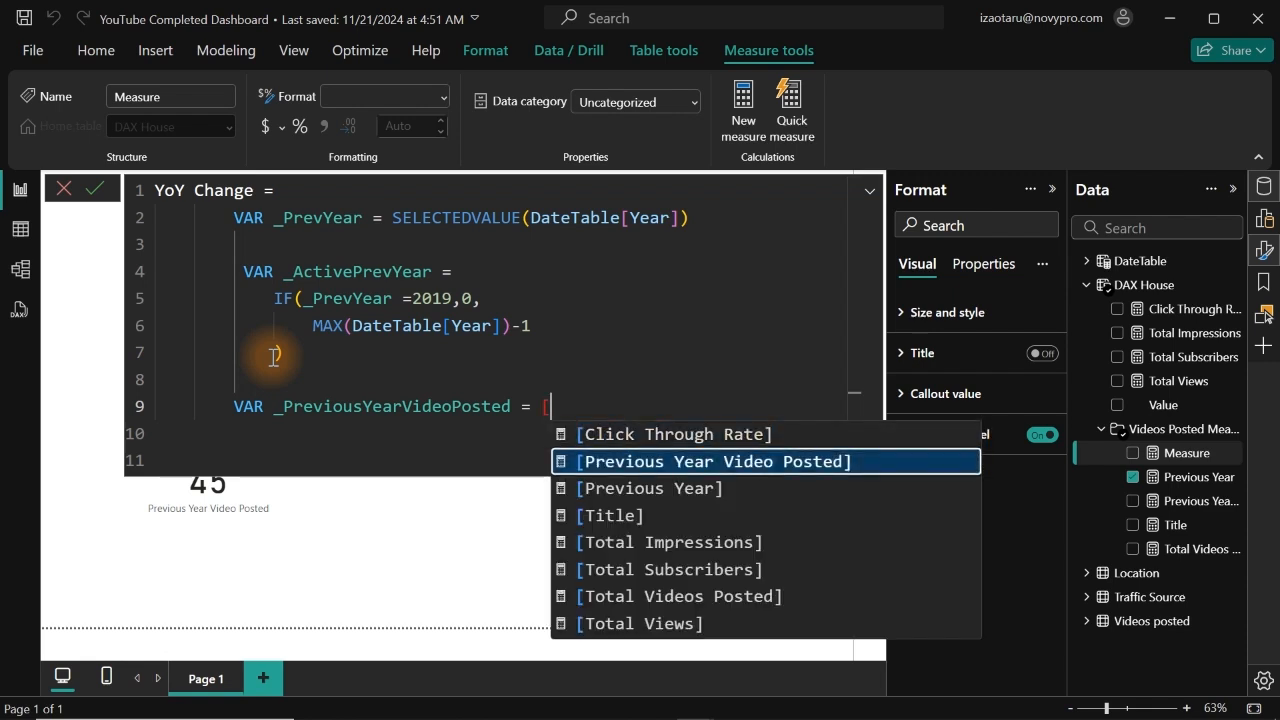
pyautogui.press('Tab')
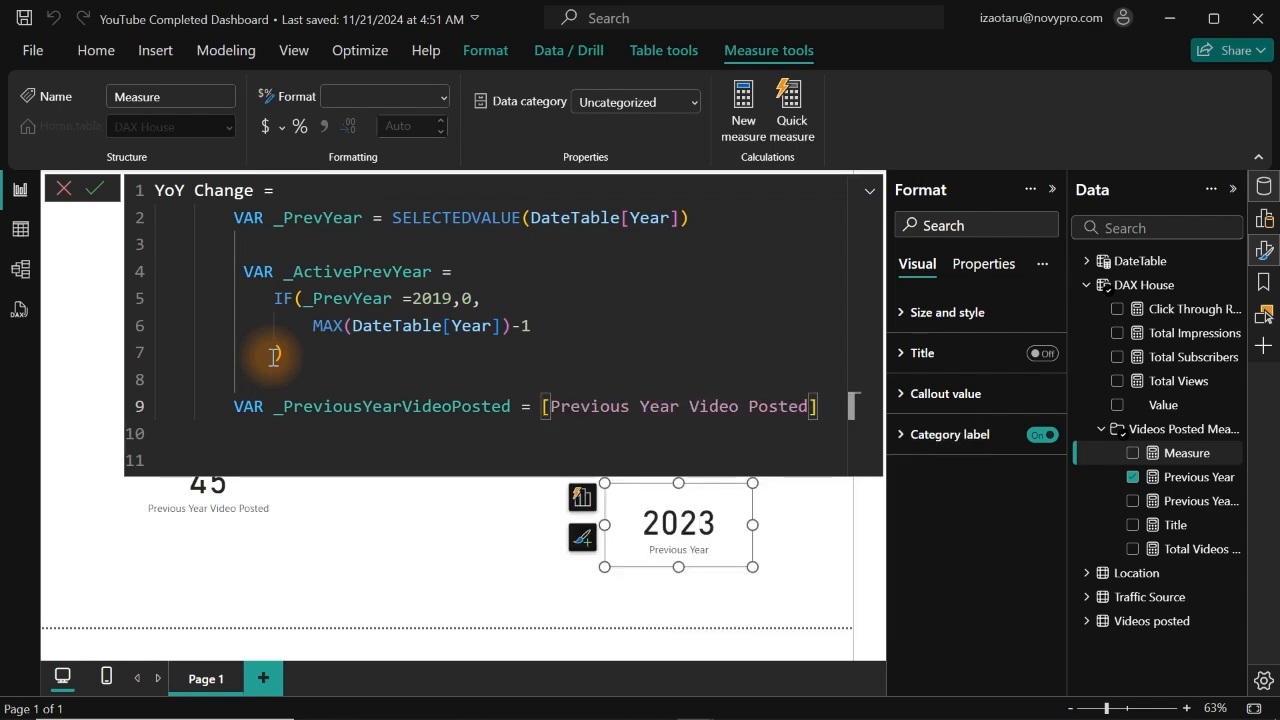
pyautogui.press('Return')
pyautogui.press('Return')
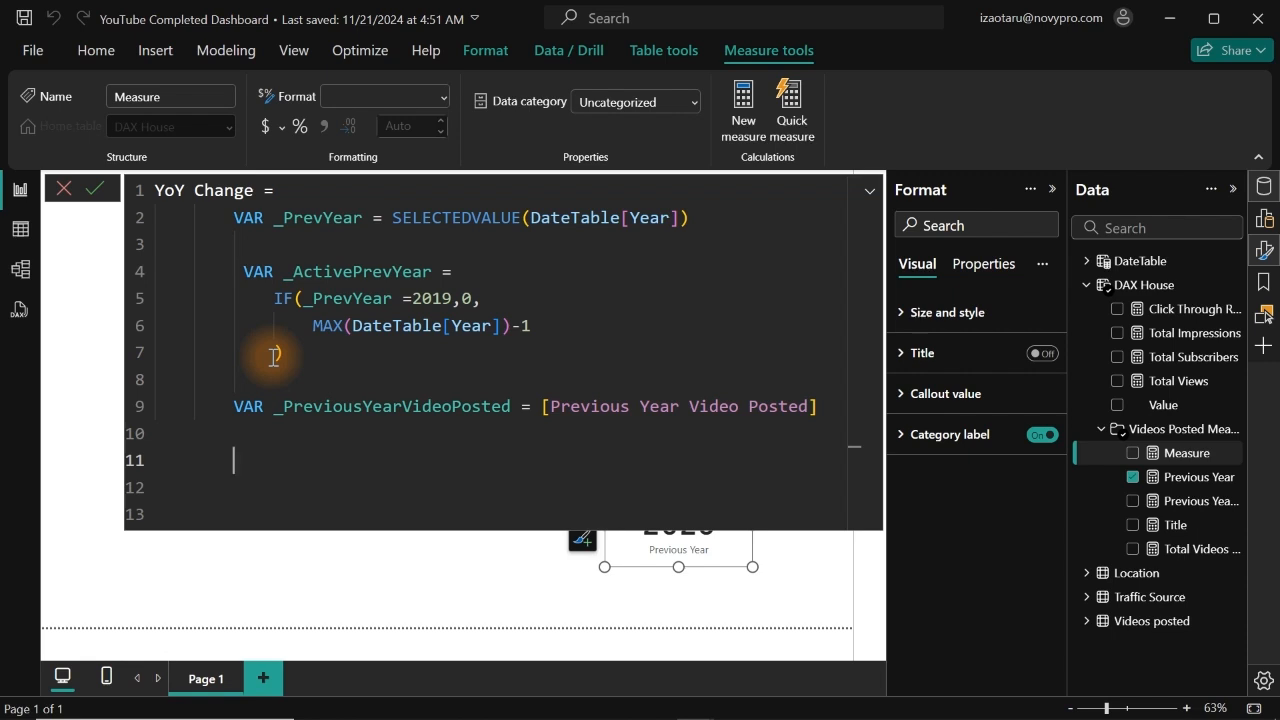
# Declare a _YoYChange variable below it and begin its expression with the DIVIDE function.
pyautogui.write('var')
pyautogui.press('Tab')
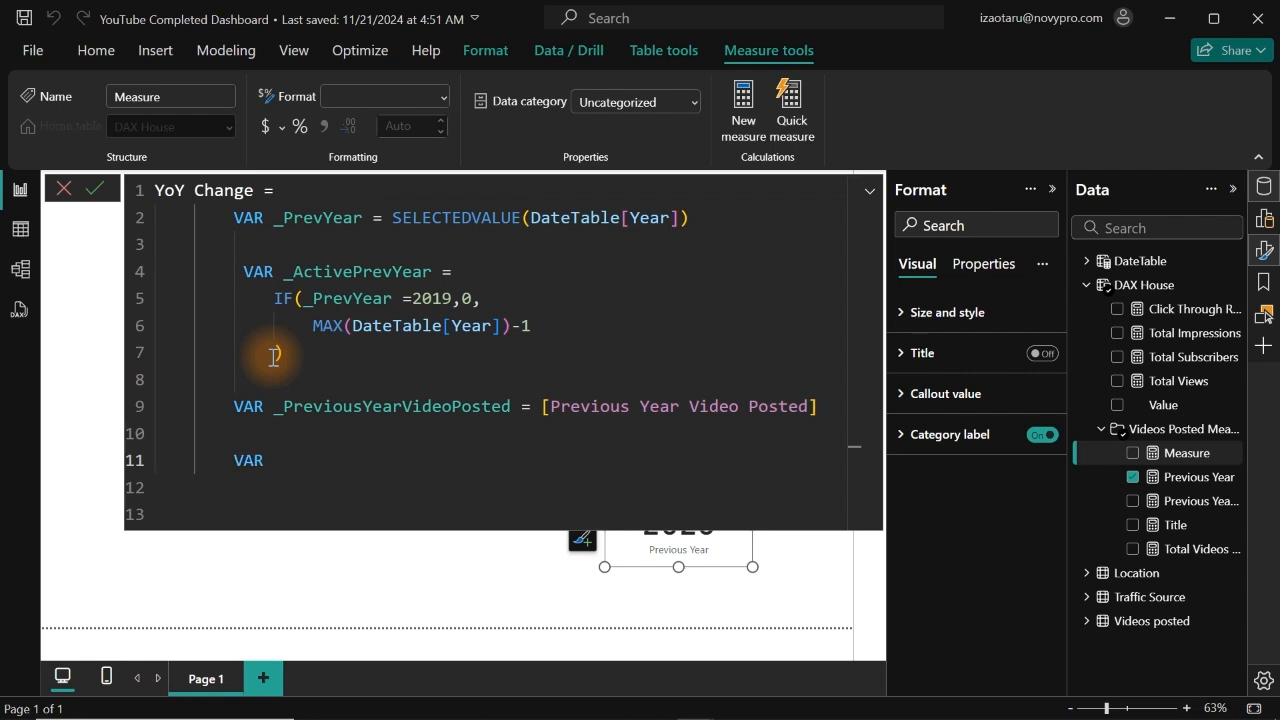
pyautogui.write('_YoYCha')
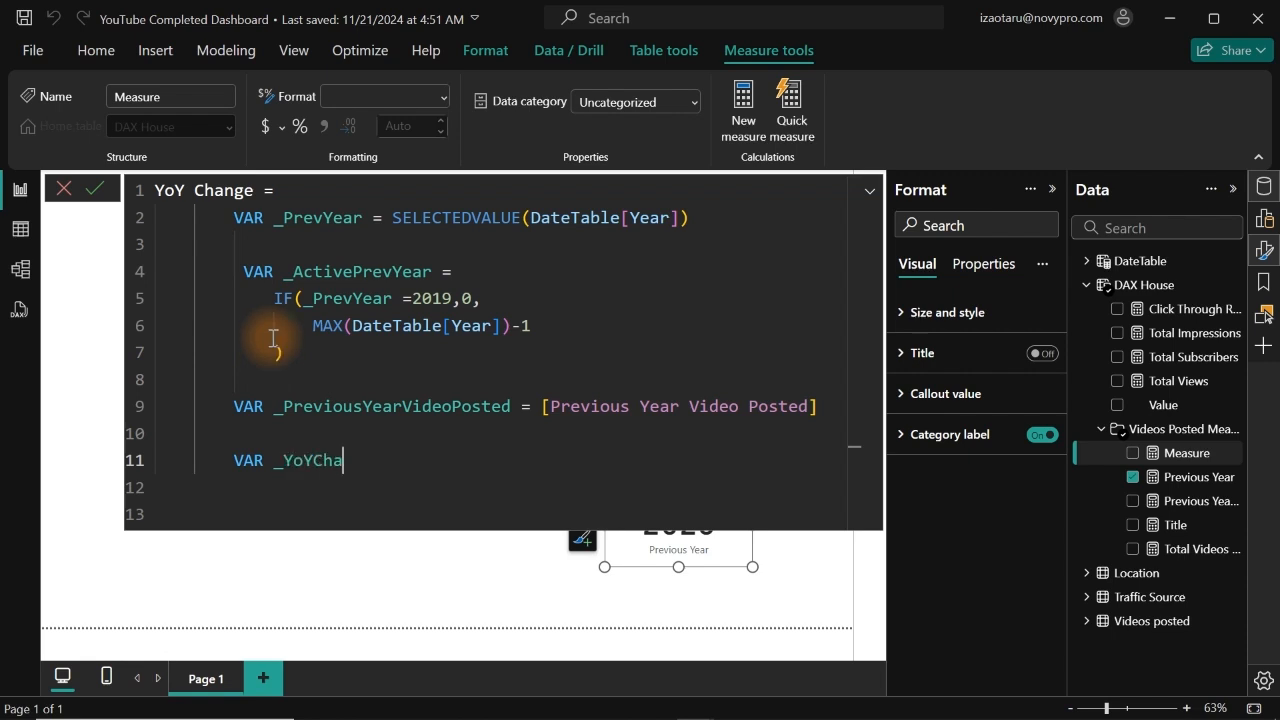
pyautogui.write('nge =')
pyautogui.hotkey('shift', 'Return')
pyautogui.write('divi')
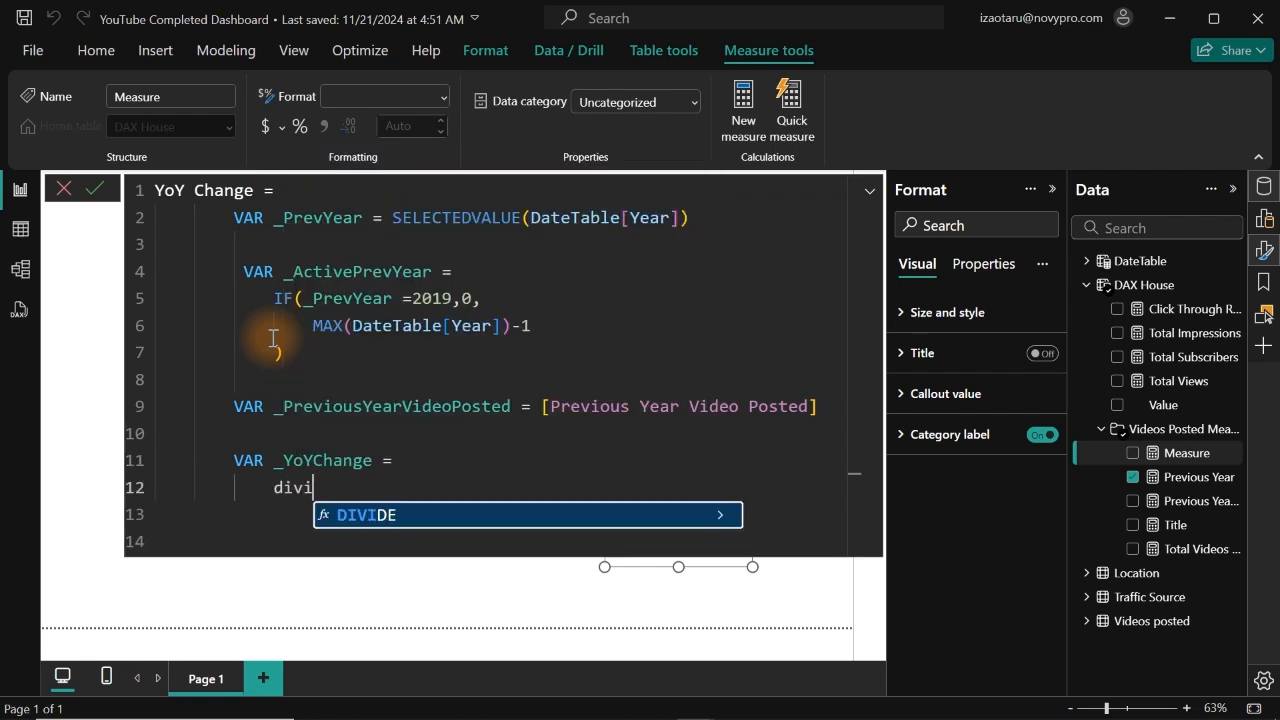
pyautogui.press('Tab')
pyautogui.hotkey('shift', 'Return')
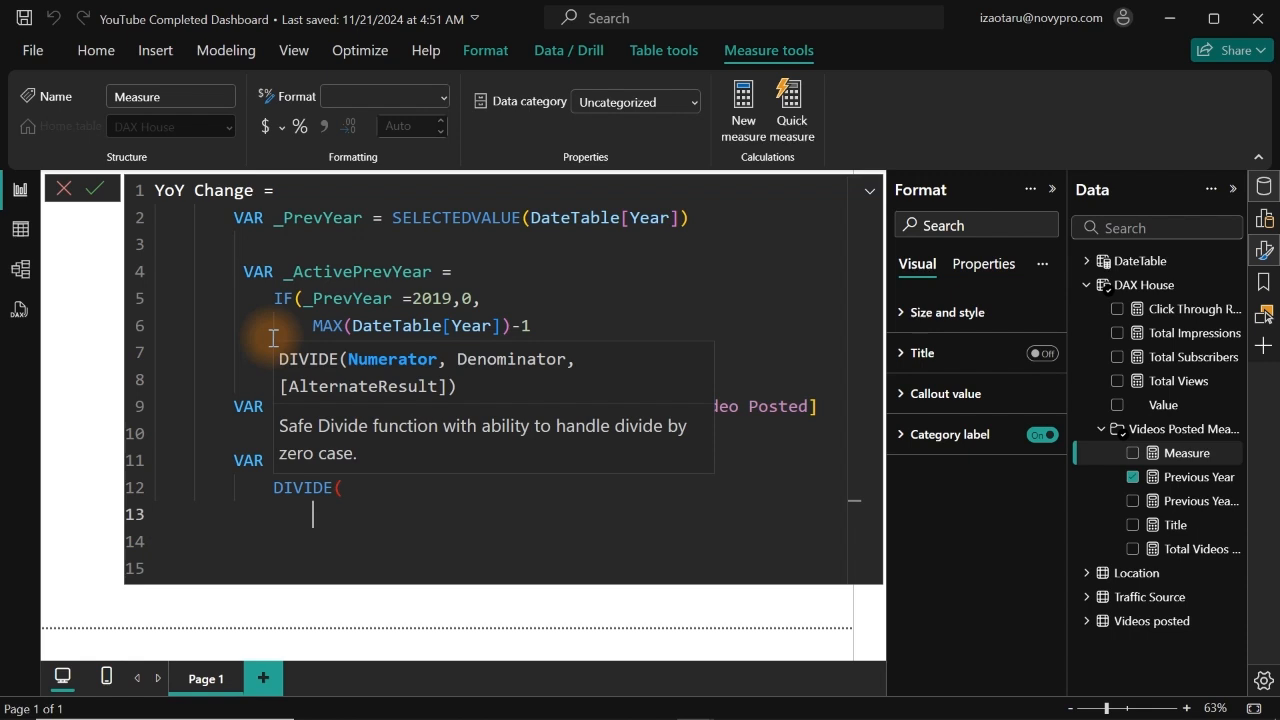
# Enter [Total Videos Posted] - [Previous Year Video Posted] as the numerator of DIVIDE.
pyautogui.write('[')
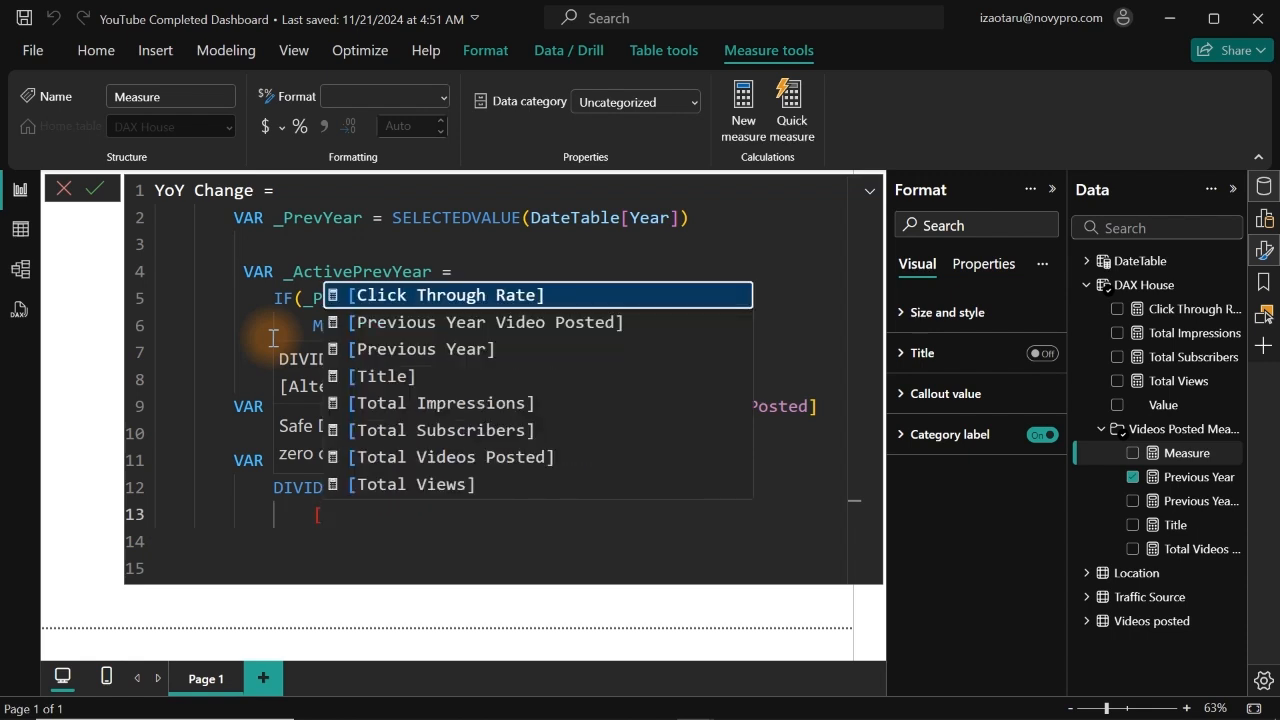
pyautogui.press('Down')
pyautogui.press('Down')
pyautogui.press('Down')
pyautogui.press('Down')
pyautogui.press('Down')
pyautogui.press('Down')
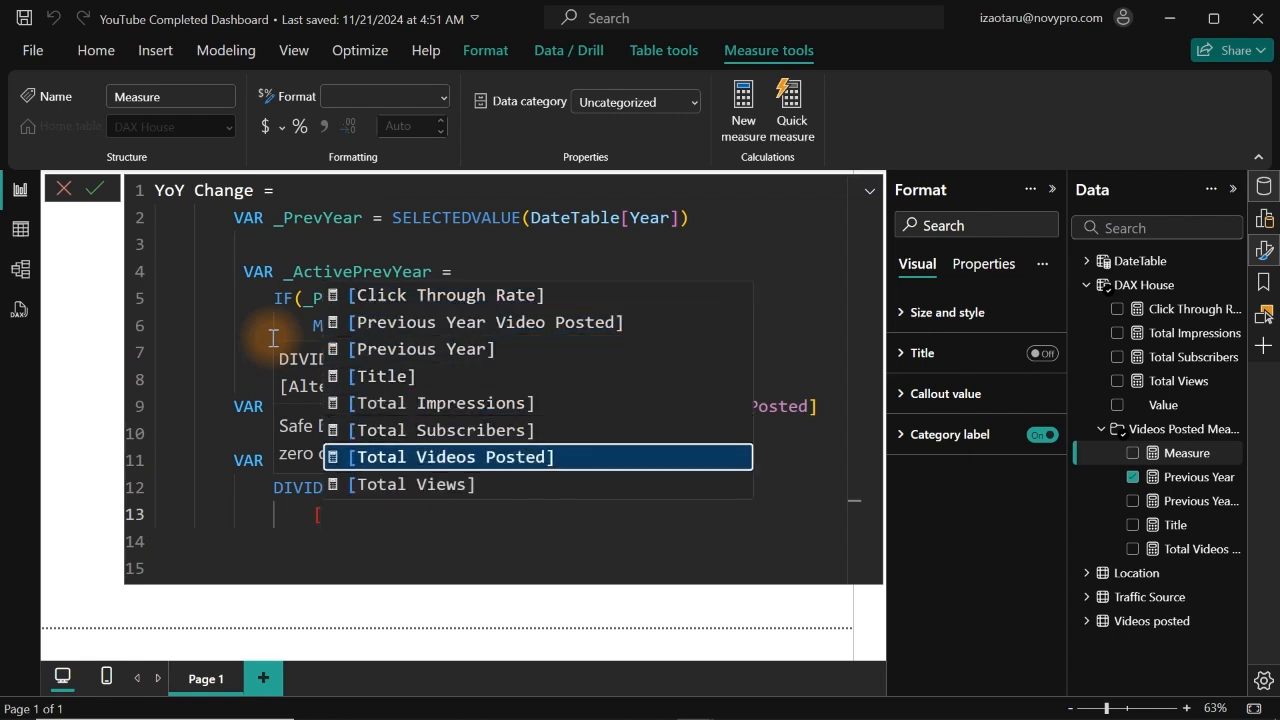
pyautogui.press('Tab')
pyautogui.write('-')
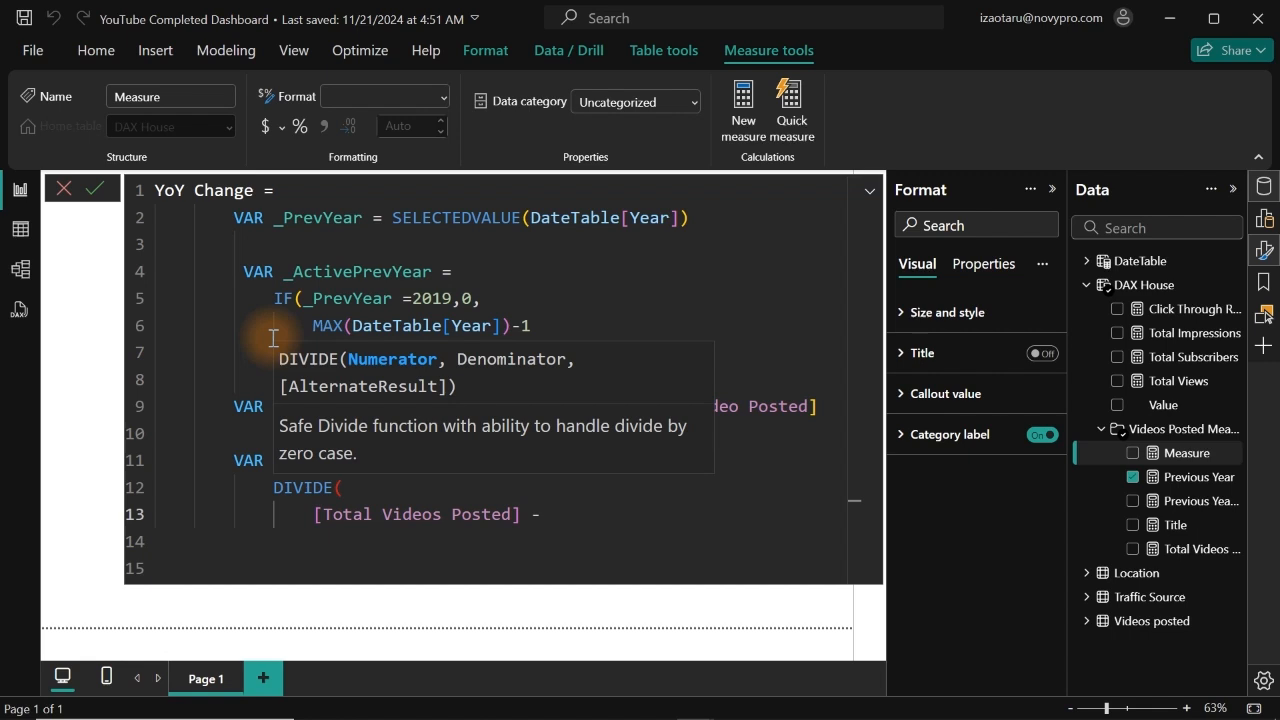
pyautogui.write(' [')
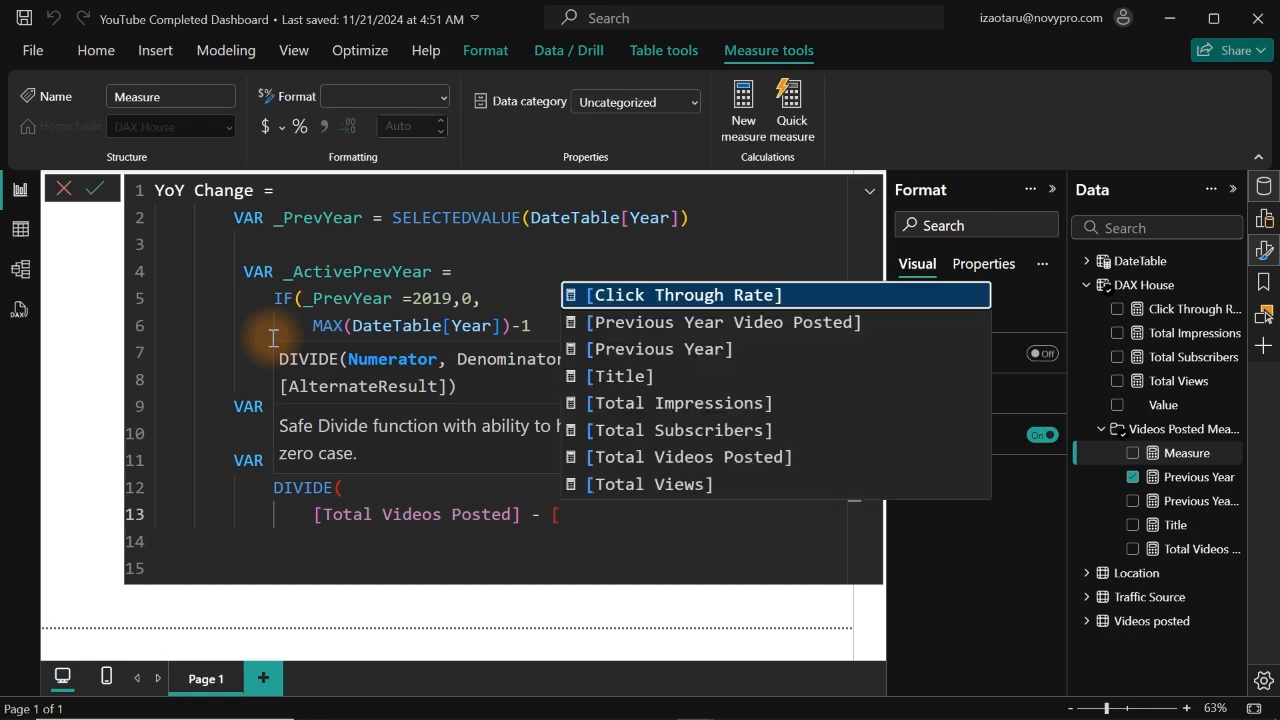
pyautogui.press('Down')
pyautogui.press('Tab')
pyautogui.write(',')
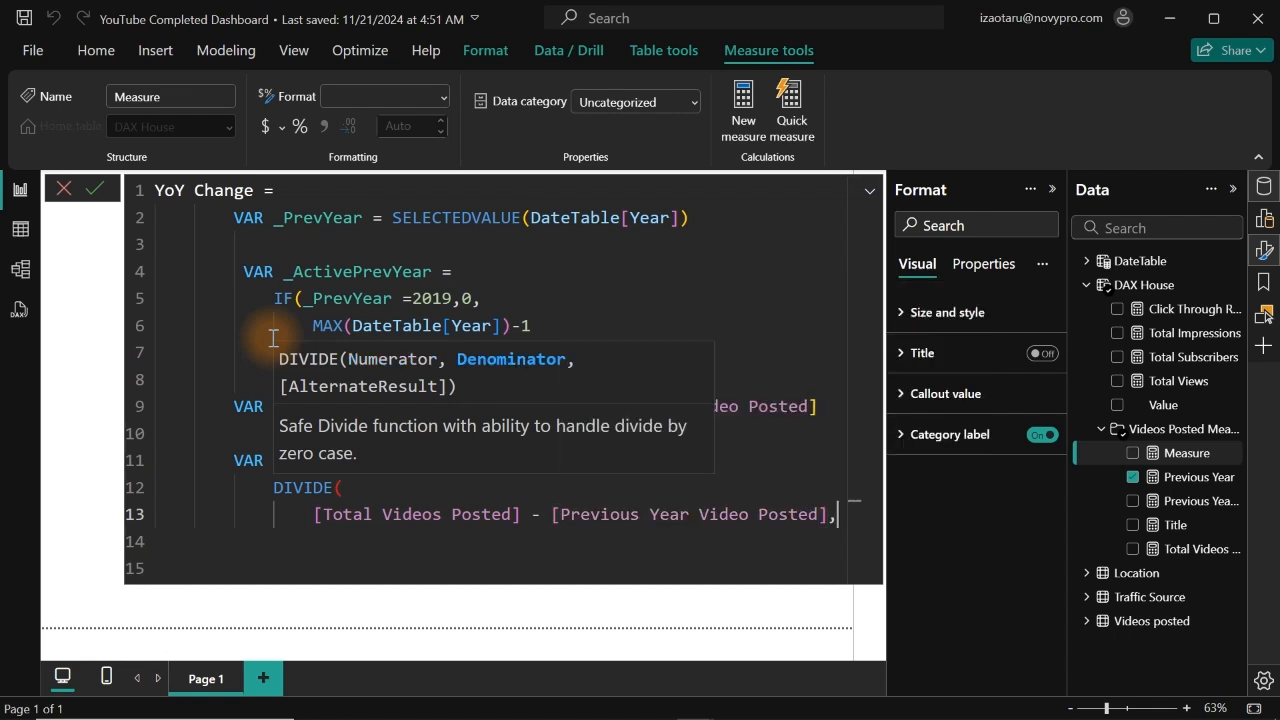
# Enter [Previous Year Video Posted] as the denominator on its own line and close the DIVIDE function.
pyautogui.press('Return')
pyautogui.write('[')
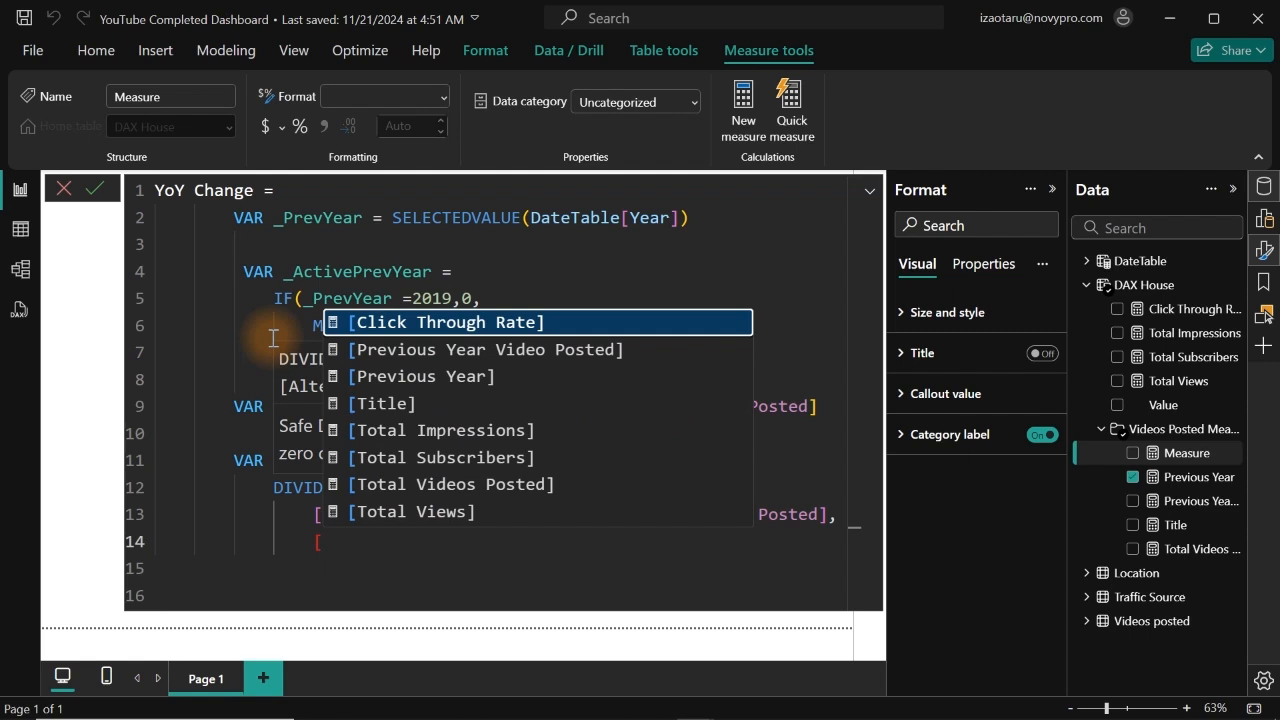
pyautogui.press('Down')
pyautogui.press('Tab')
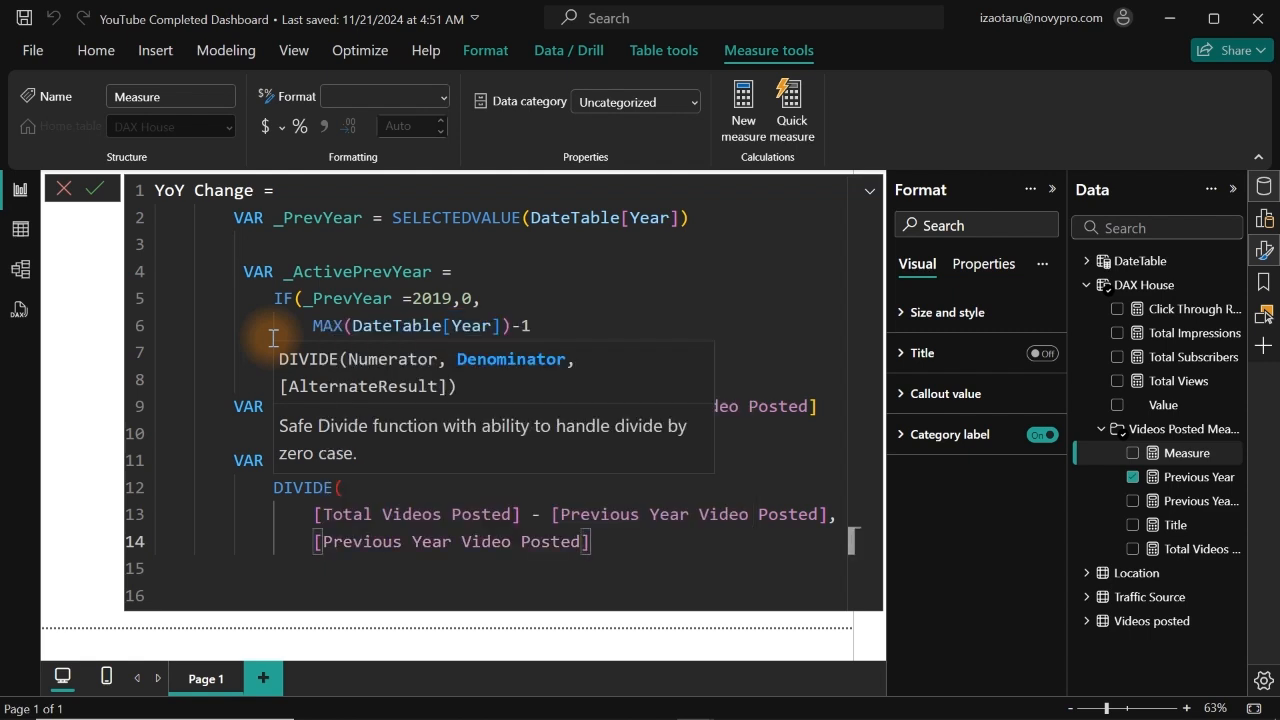
pyautogui.press('Return')
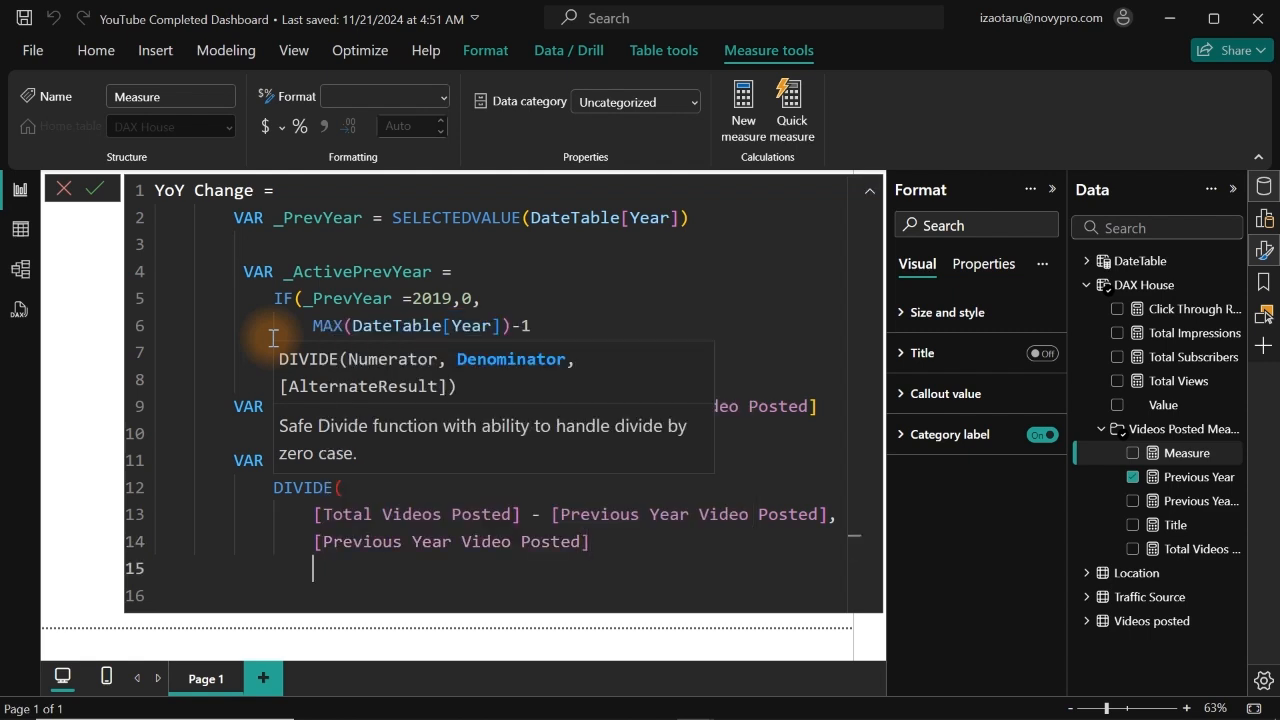
pyautogui.write(')')
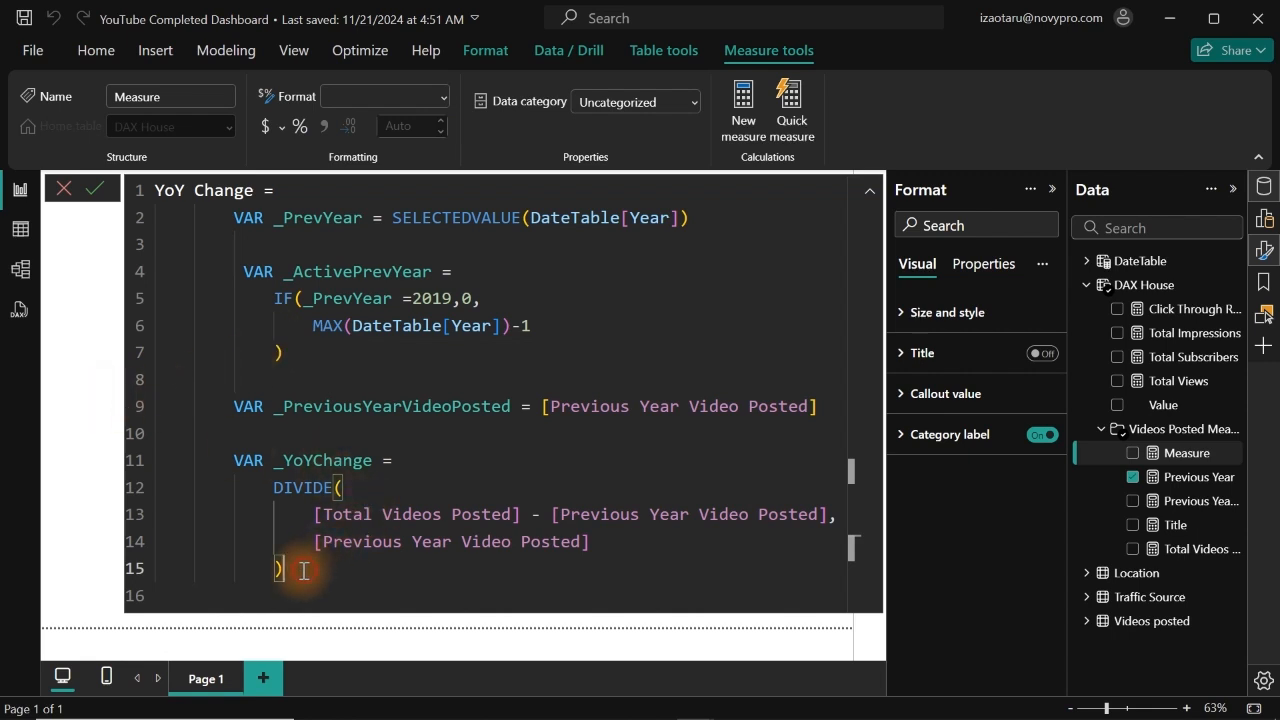
# Add a RETURN clause that outputs _YoYChange at the end of the formula and commit the YoY Change measure.
pyautogui.moveTo(286, 568); pyautogui.dragTo(232, 447)
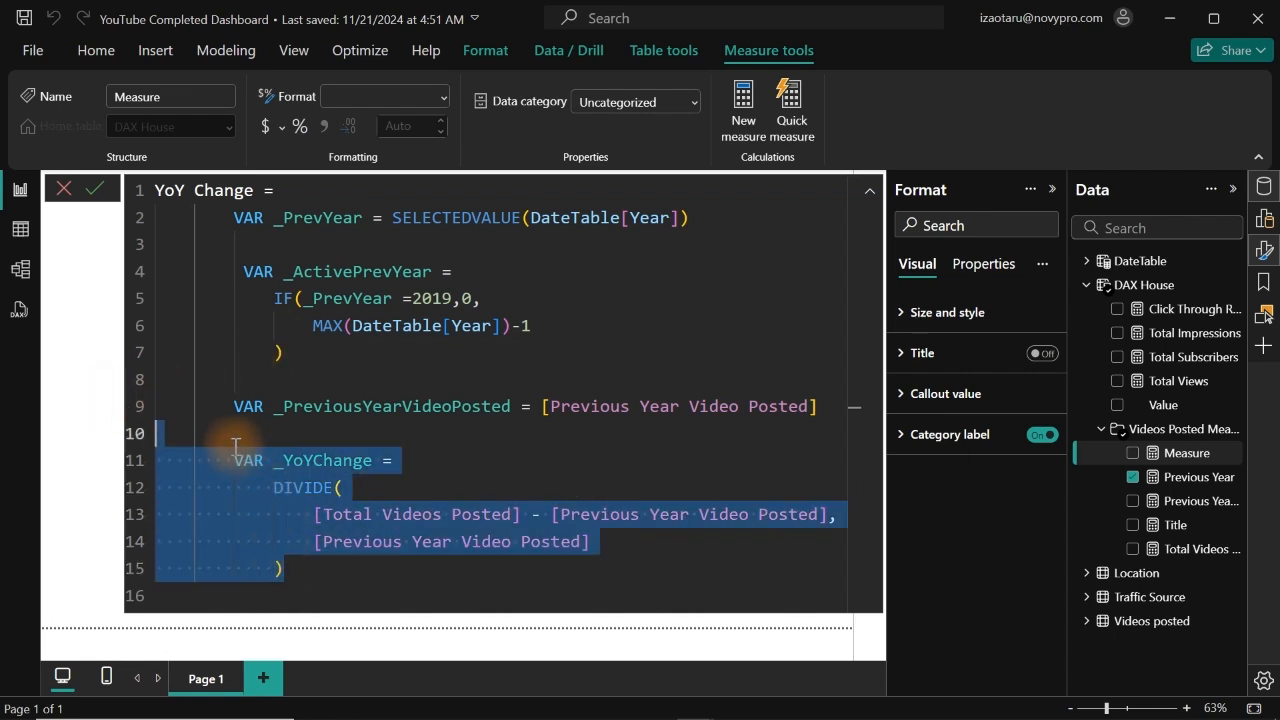
pyautogui.click(303, 567)
pyautogui.press('Return')
pyautogui.press('Return')
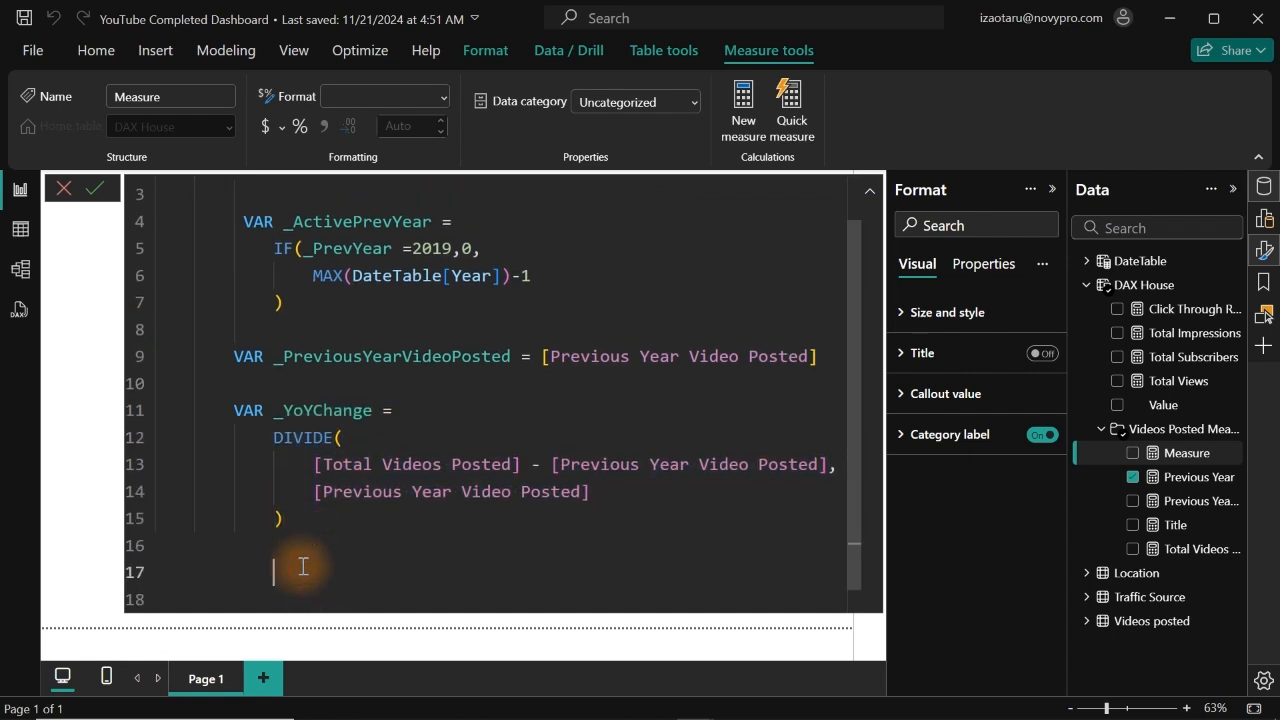
pyautogui.press('BackSpace')
pyautogui.write('RETURN')
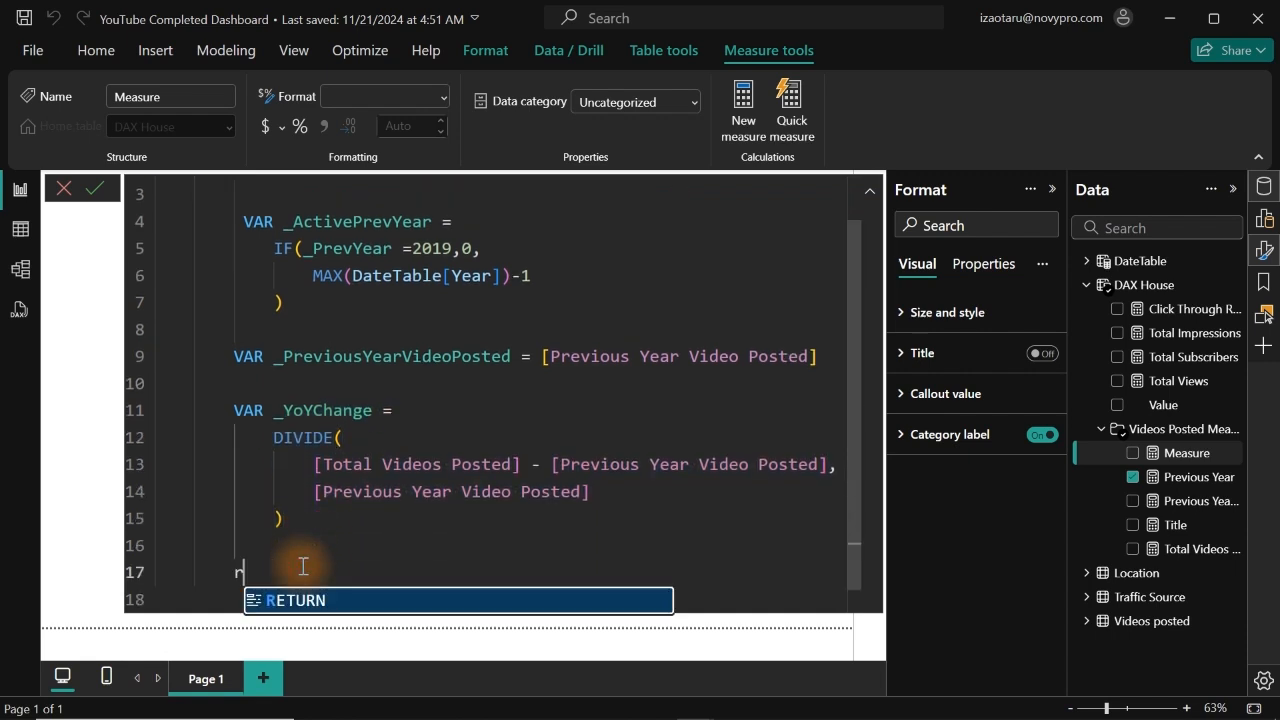
pyautogui.press('Return')
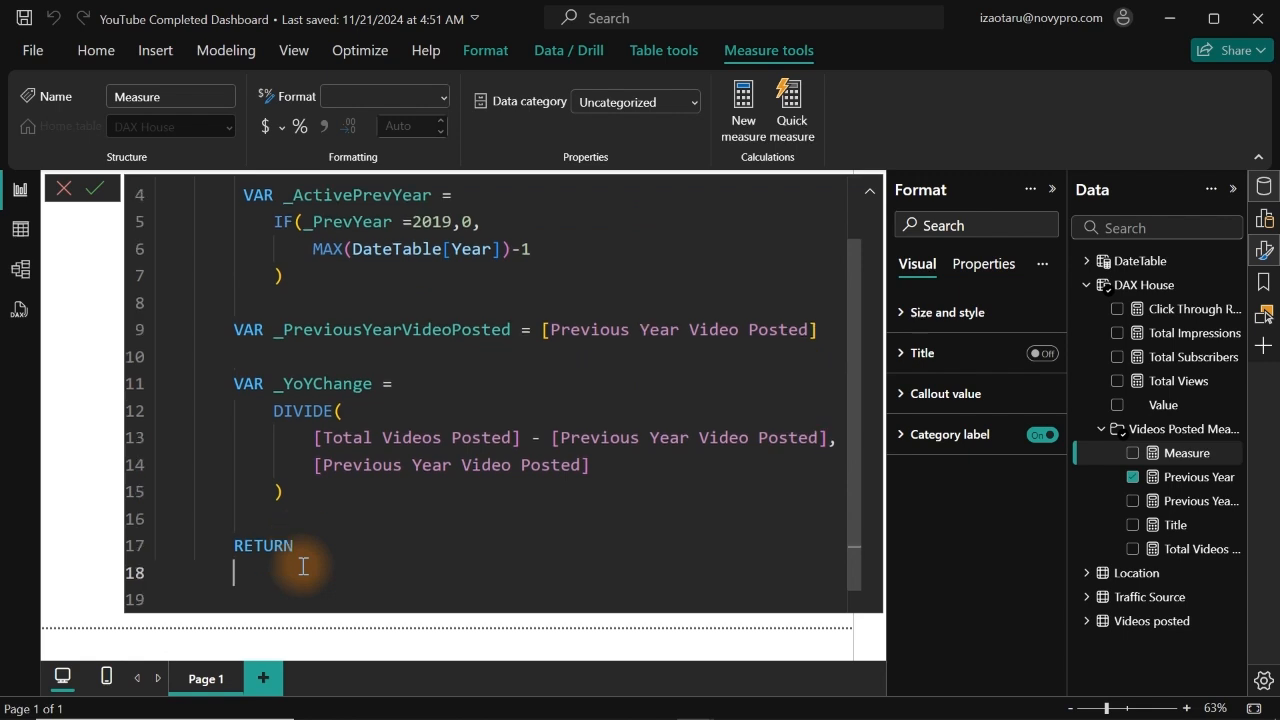
pyautogui.write('_')
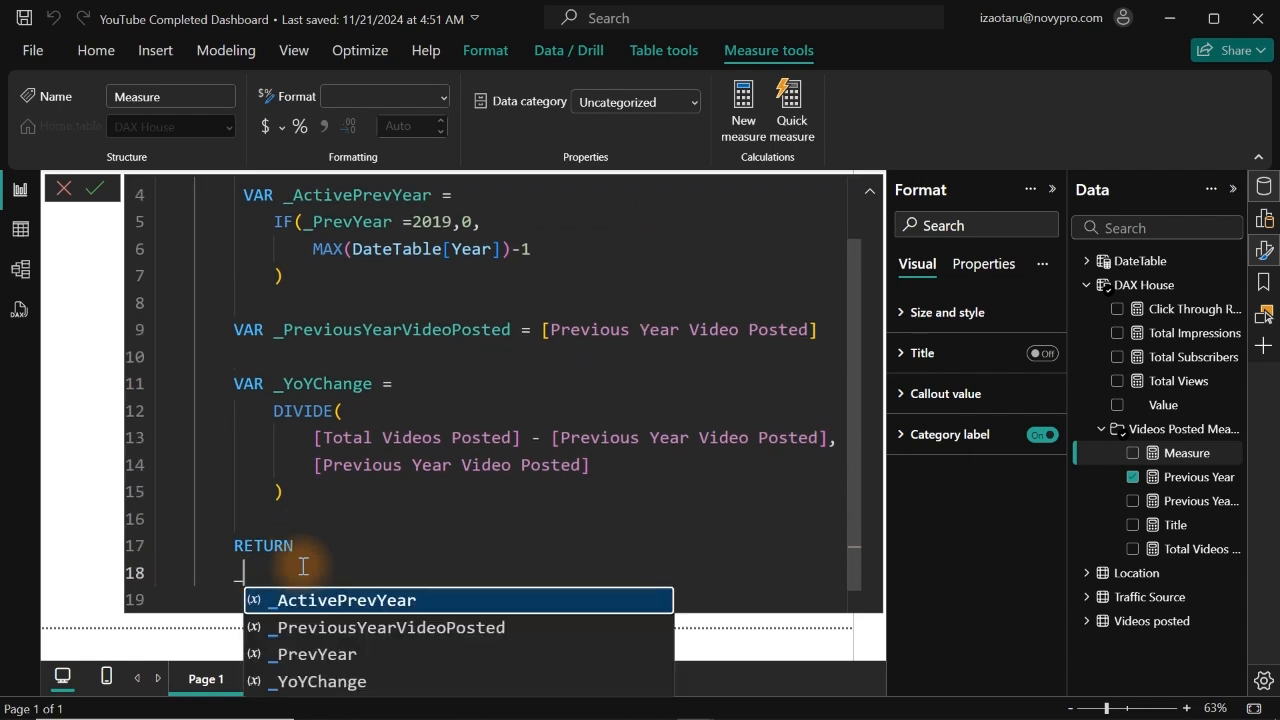
pyautogui.press('Down')
pyautogui.press('Down')
pyautogui.press('Down')
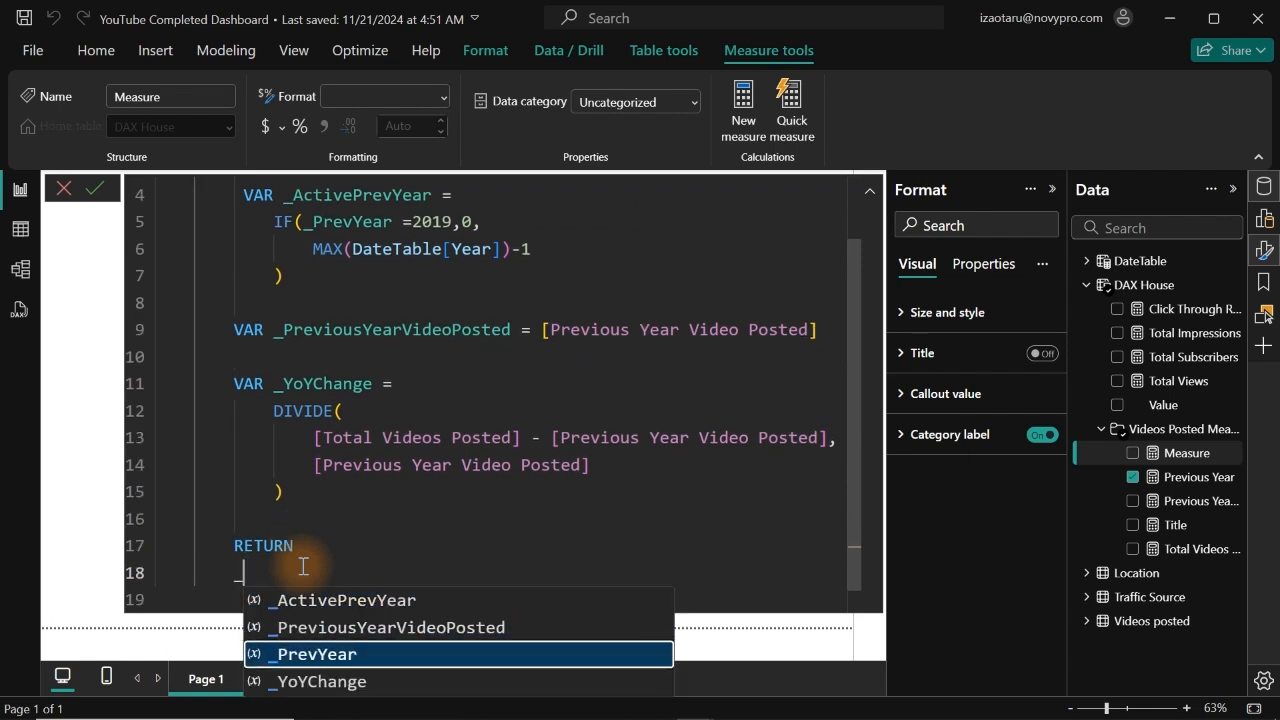
pyautogui.press('Return')
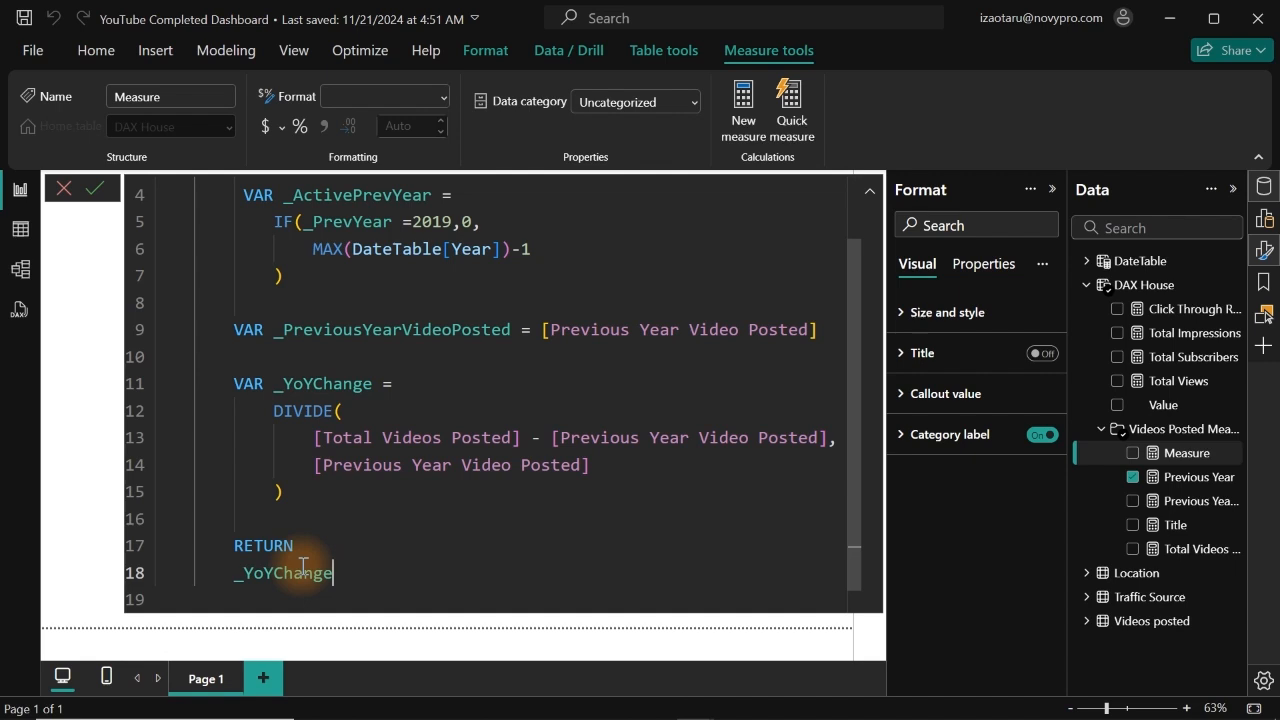
pyautogui.press('Return')
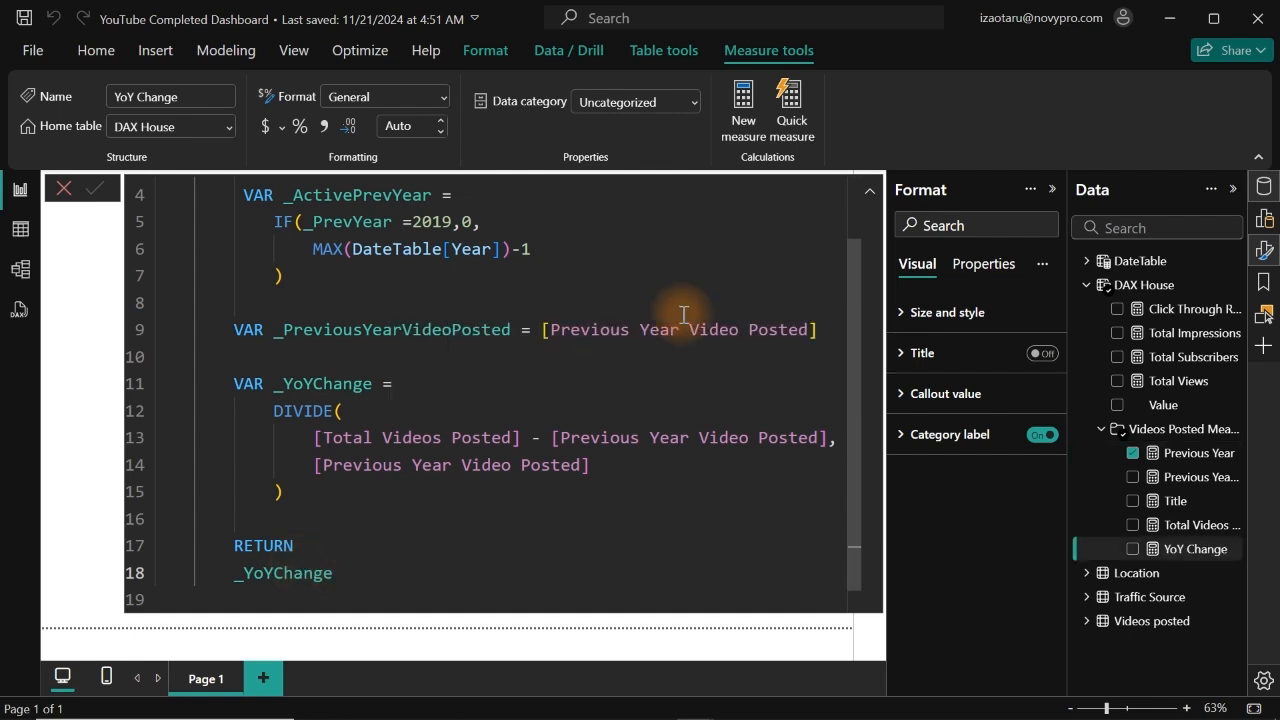
# Place the YoY Change measure on the report page as a new card and format the measure as a percentage.
pyautogui.scroll(1, 818, 225)
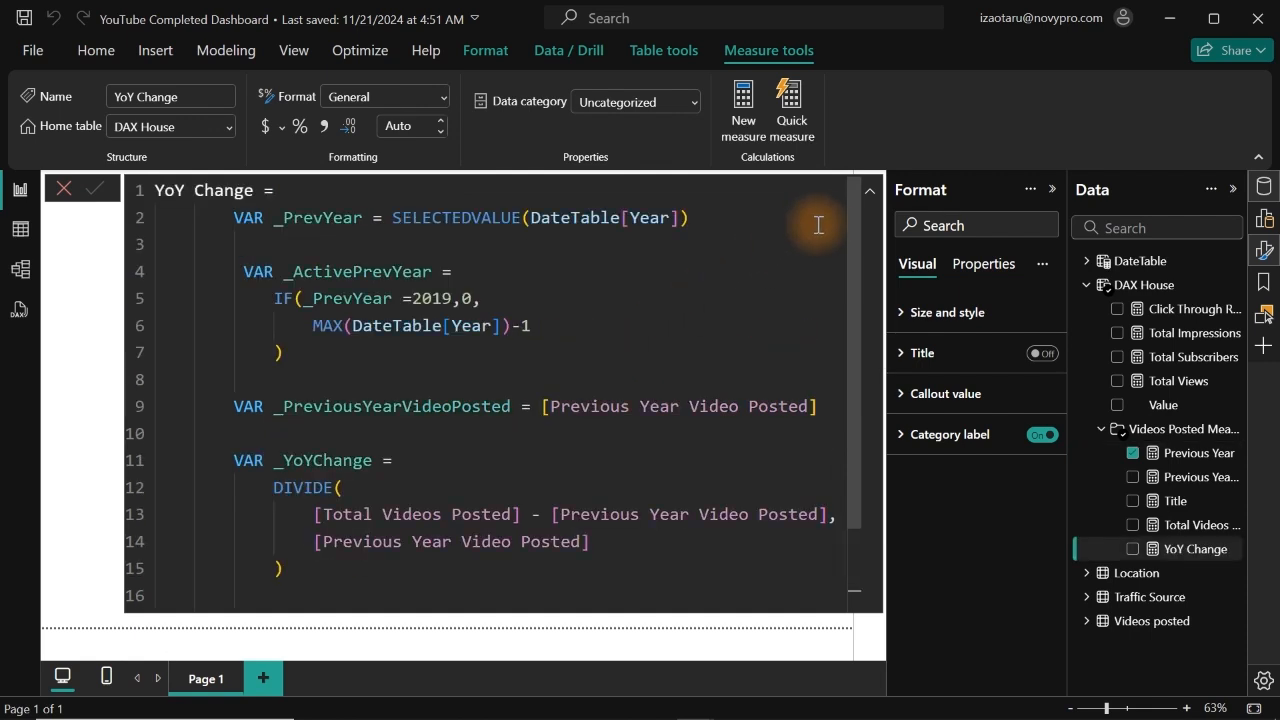
pyautogui.click(869, 192)
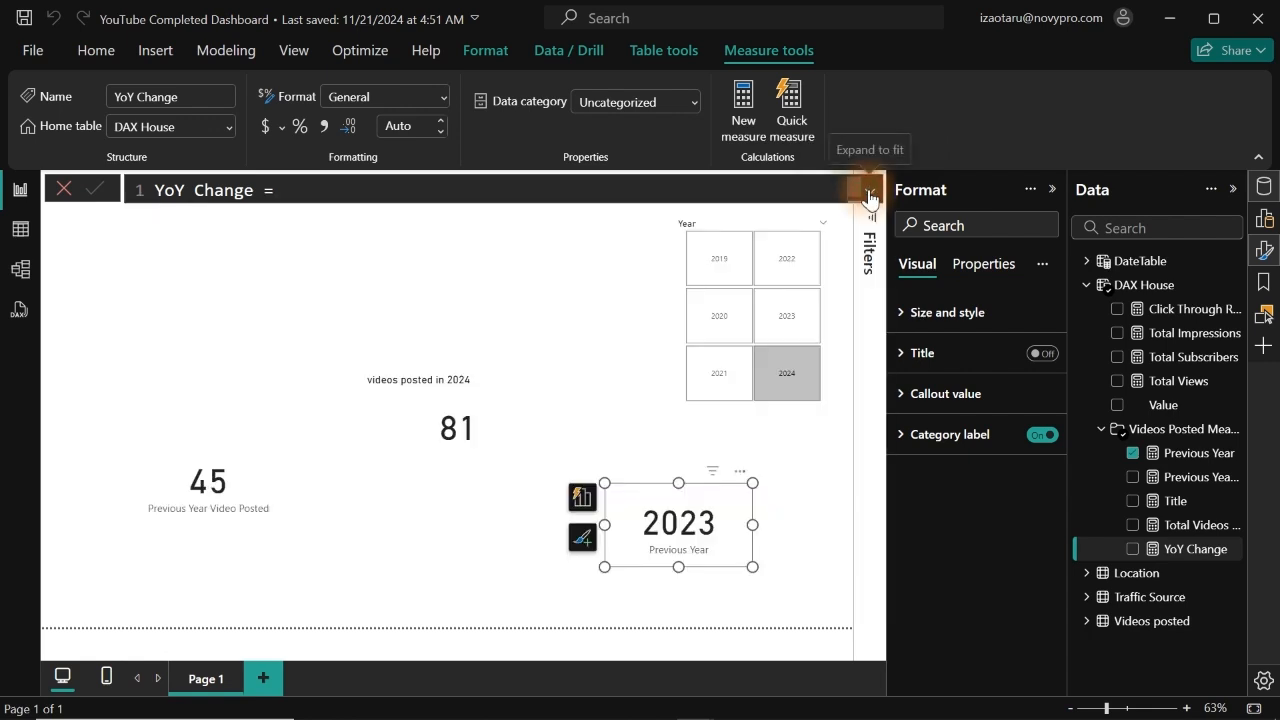
pyautogui.click(537, 348)
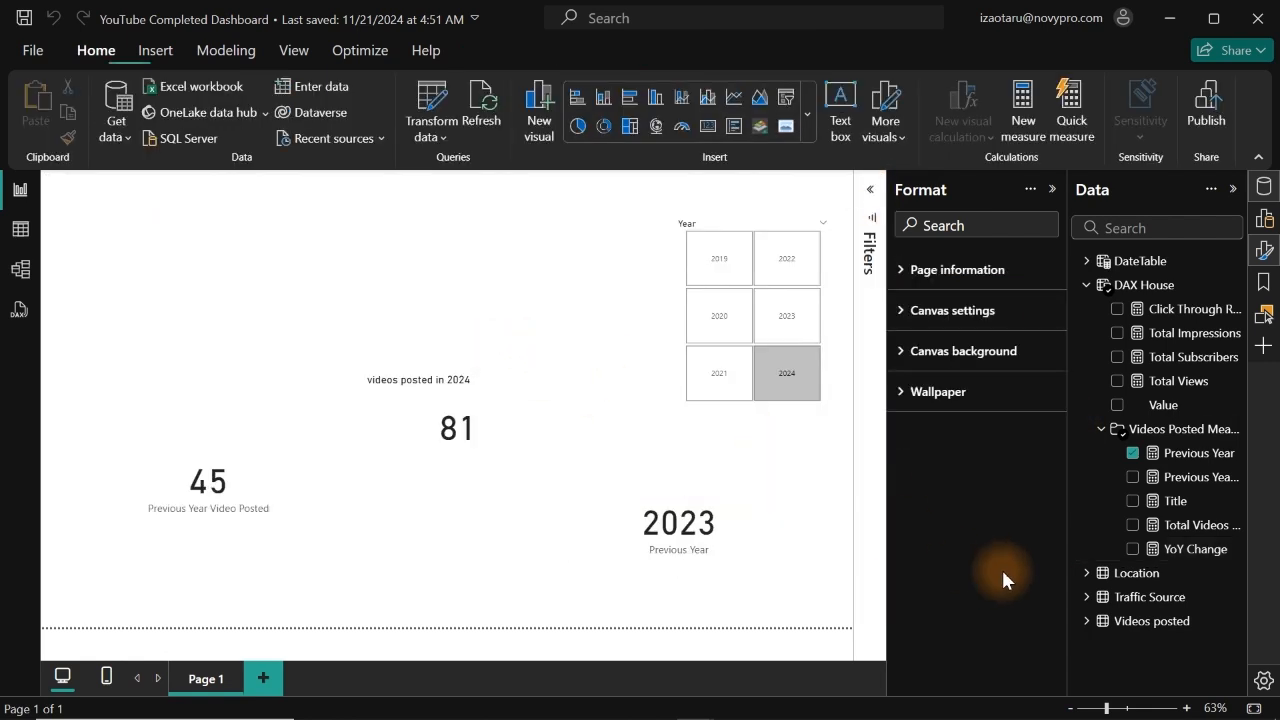
pyautogui.click(1133, 550)
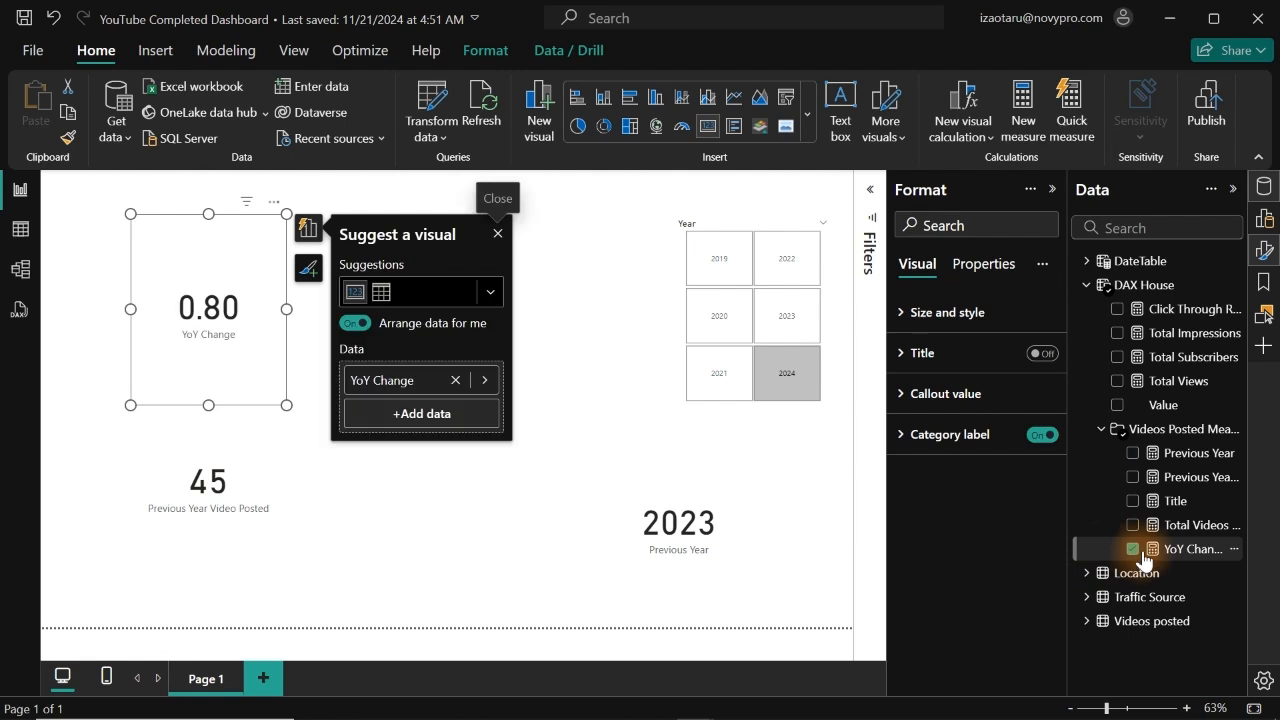
pyautogui.click(1175, 552)
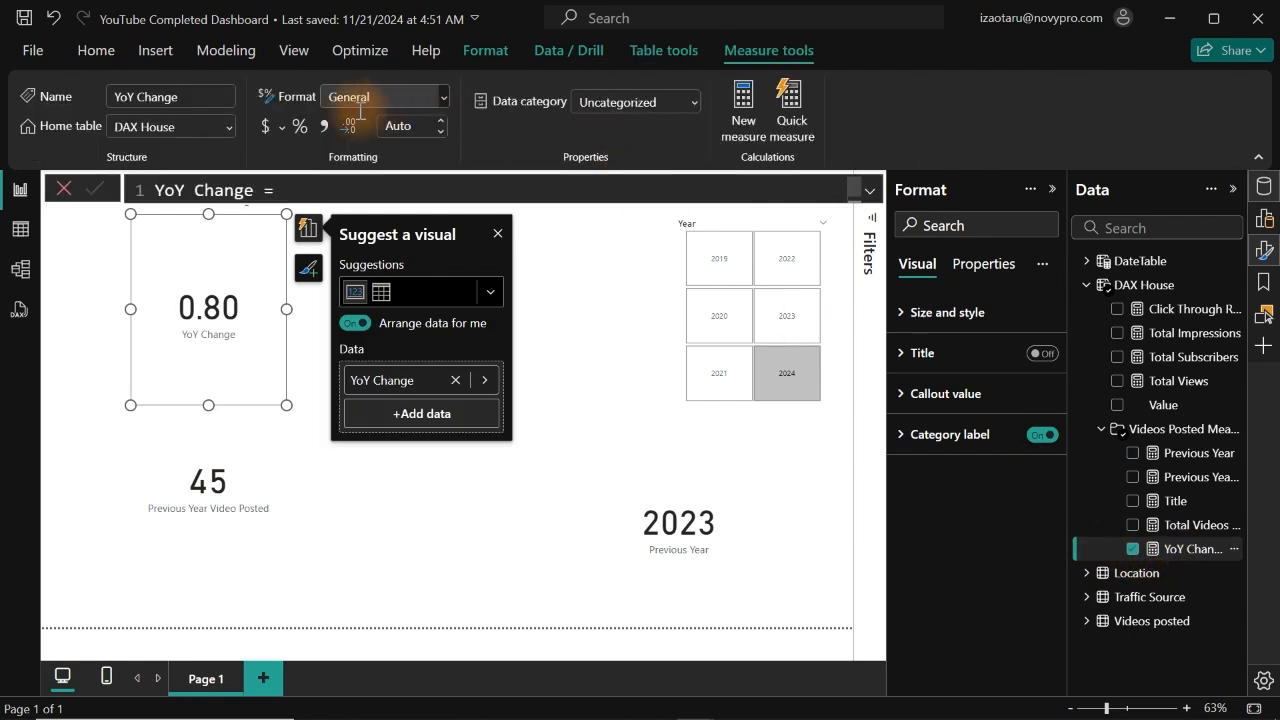
pyautogui.click(300, 126)
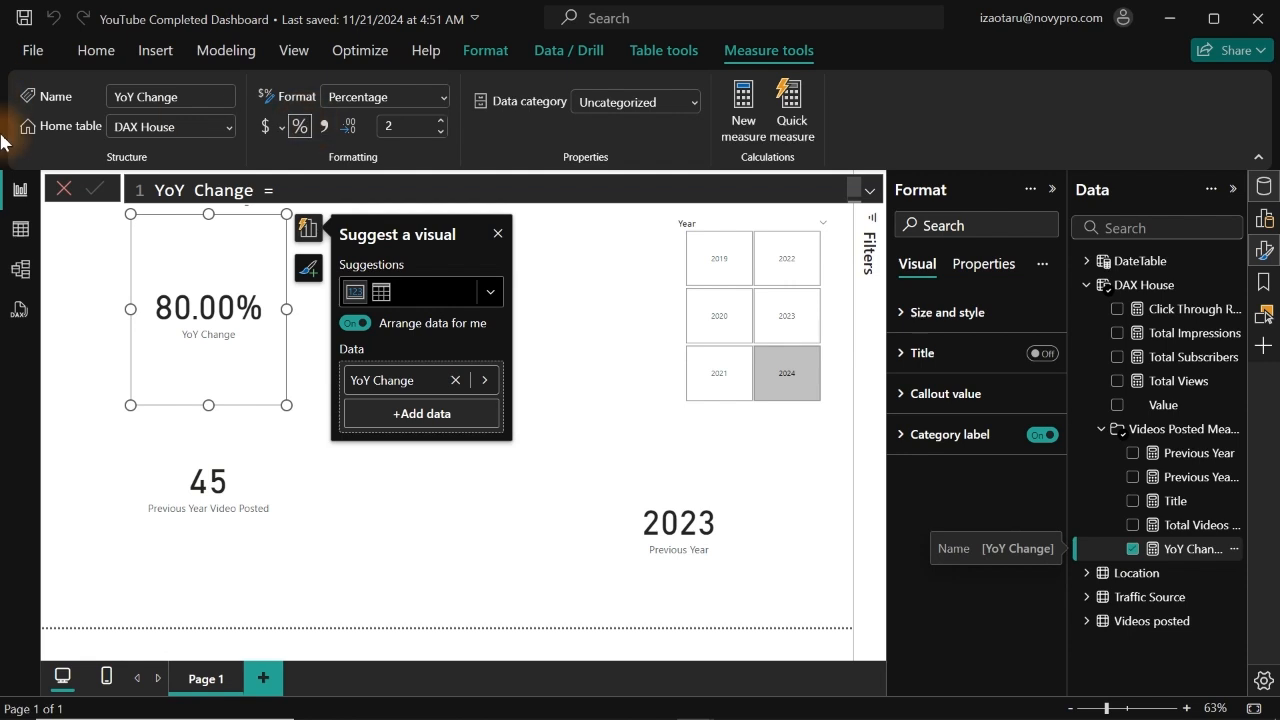
# Move the YoY Change card beneath the total videos posted card, shrink it, and dismiss the visual suggestions.
pyautogui.moveTo(205, 290); pyautogui.dragTo(491, 553)
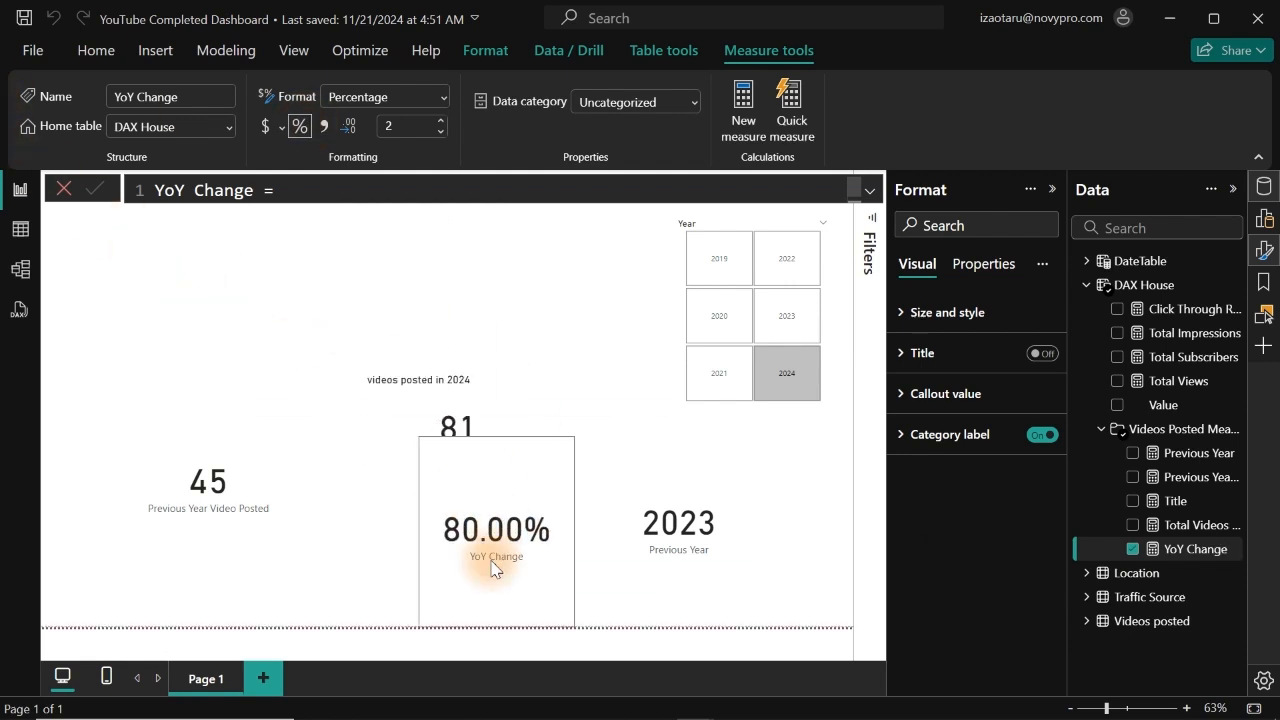
pyautogui.moveTo(575, 435); pyautogui.dragTo(534, 525)
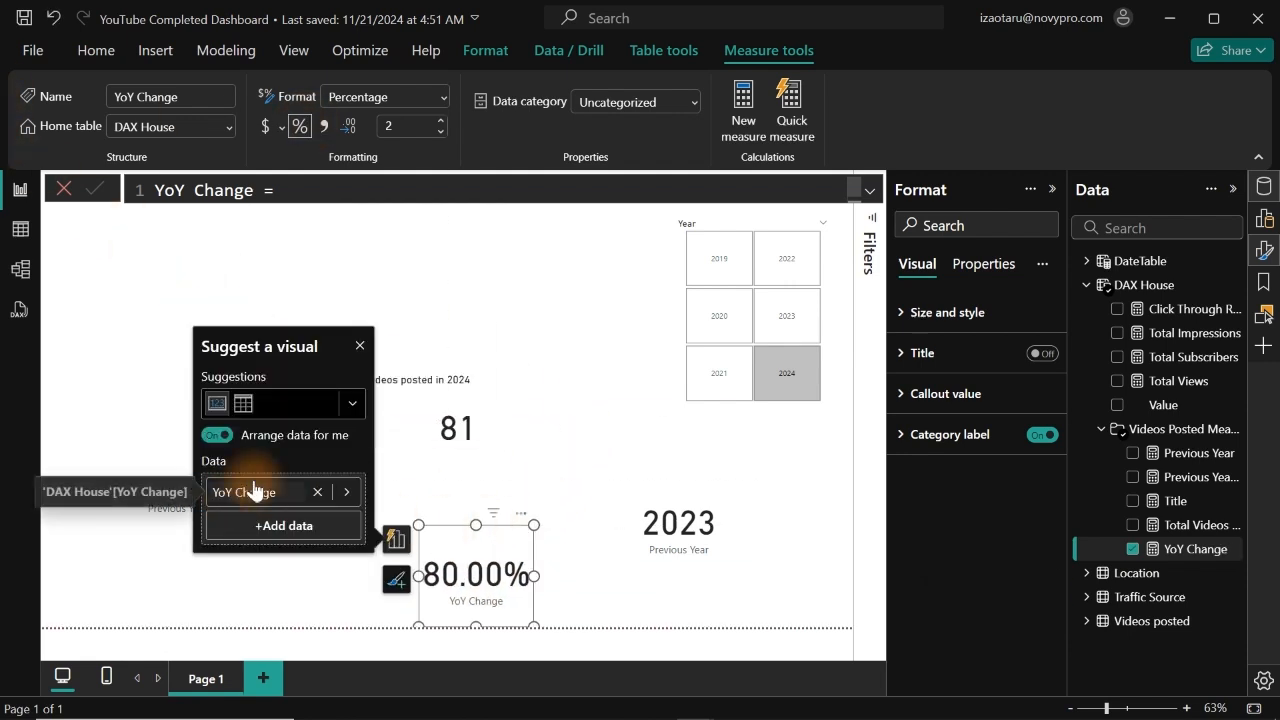
pyautogui.click(359, 345)
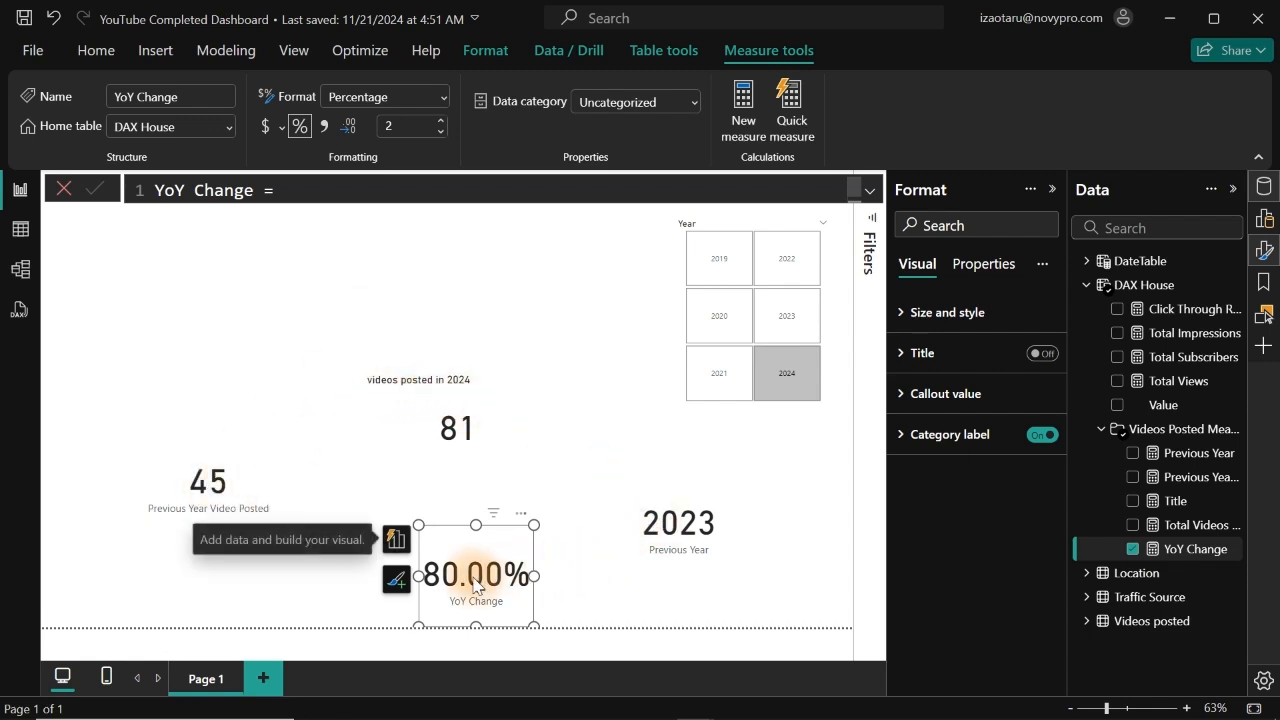
# Filter the report to 2020 with the Year slicer and select the YoY Change card.
pyautogui.click(719, 318)
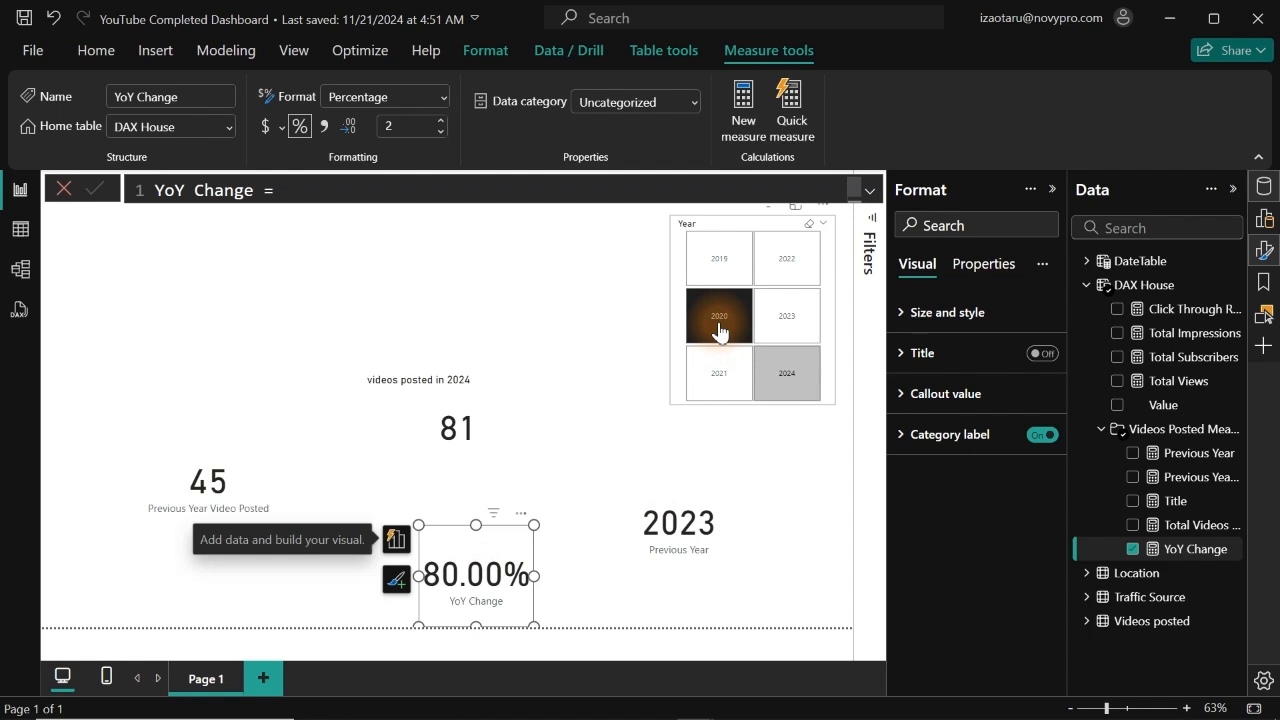
pyautogui.click(493, 578)
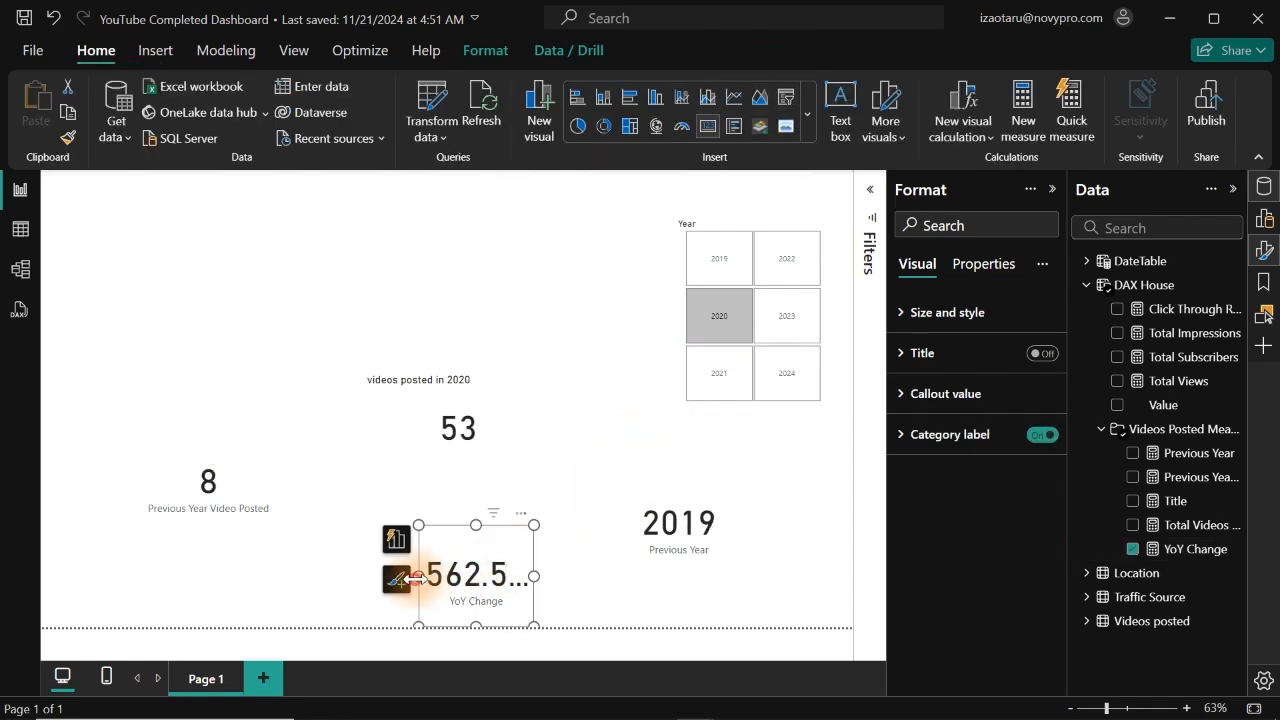
# Widen the YoY Change card so its full percentage fits, and check it against the previous-year and total videos posted cards.
pyautogui.moveTo(416, 578); pyautogui.dragTo(332, 578)
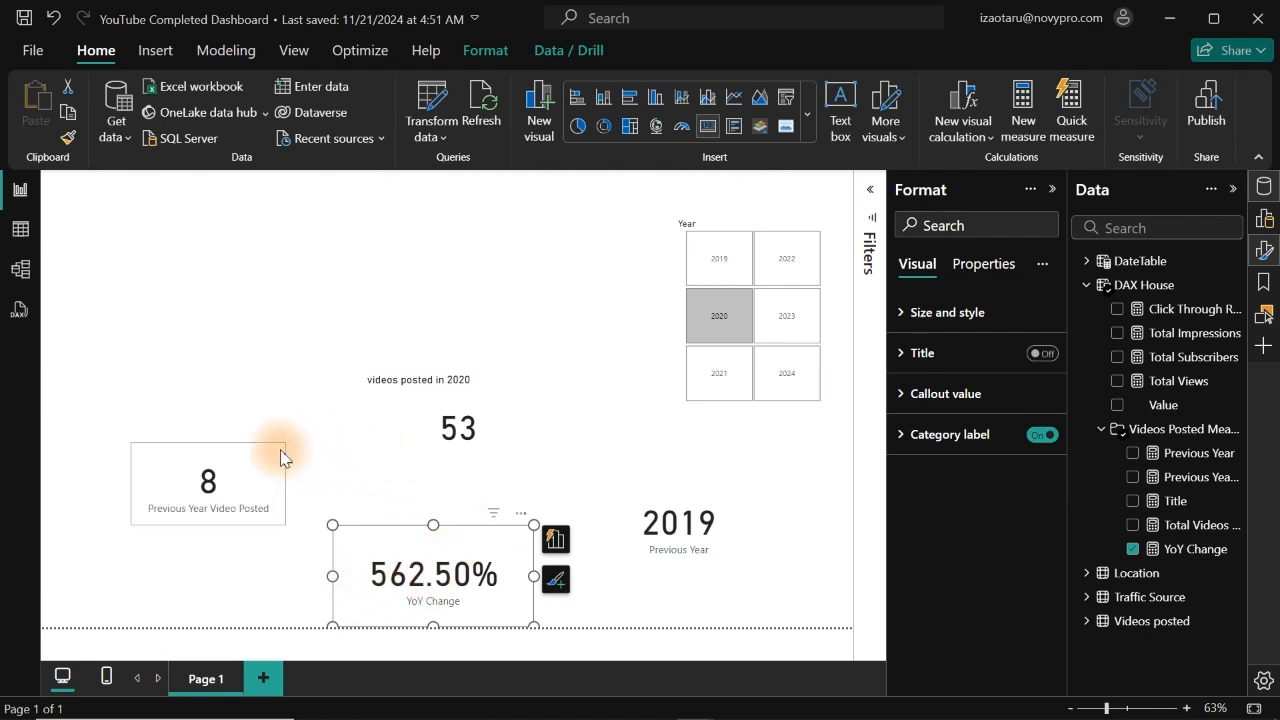
pyautogui.click(212, 494)
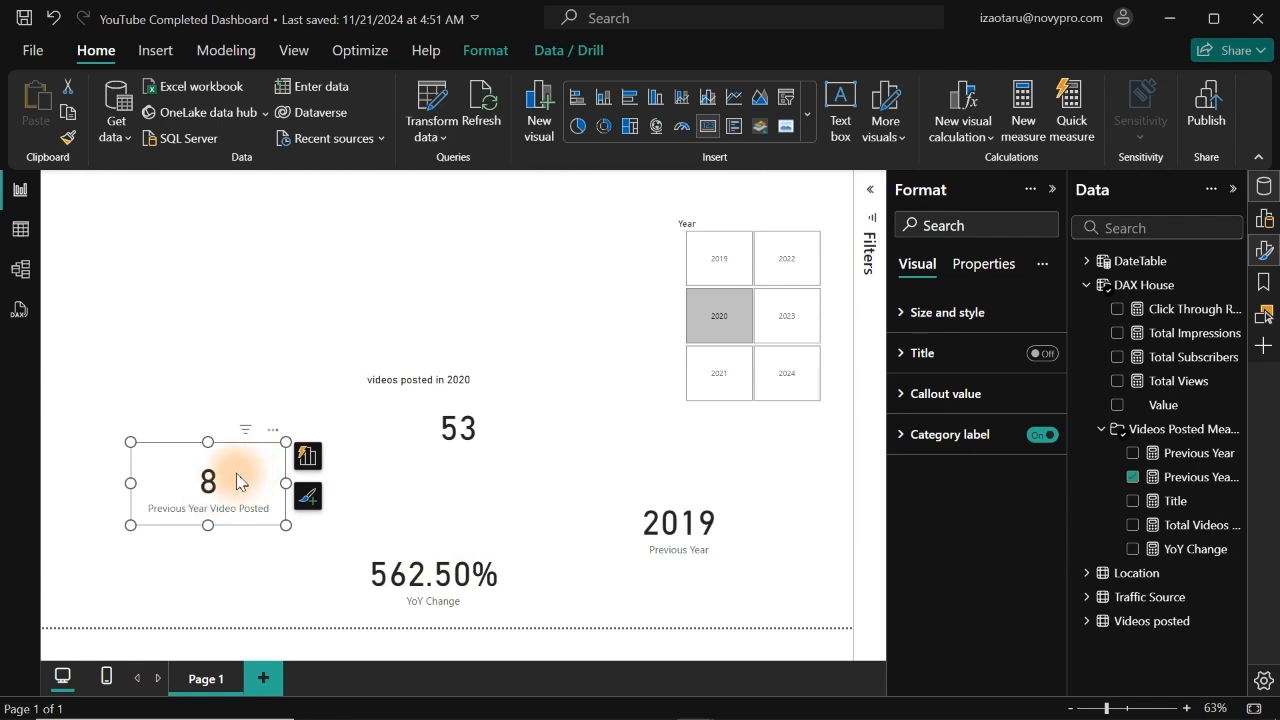
pyautogui.click(455, 450)
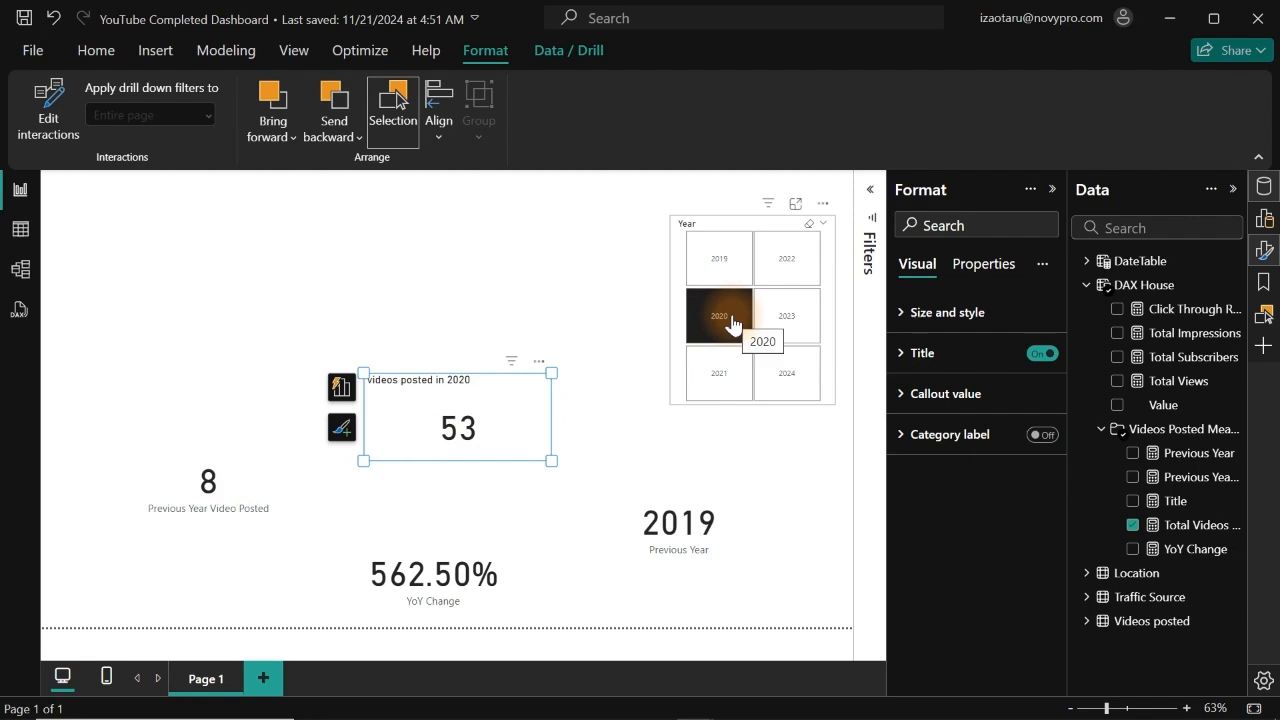
# Filter the report to 2021 and 2019 with the Year slicer, examining the YoY Change card for each year.
pyautogui.click(735, 370)
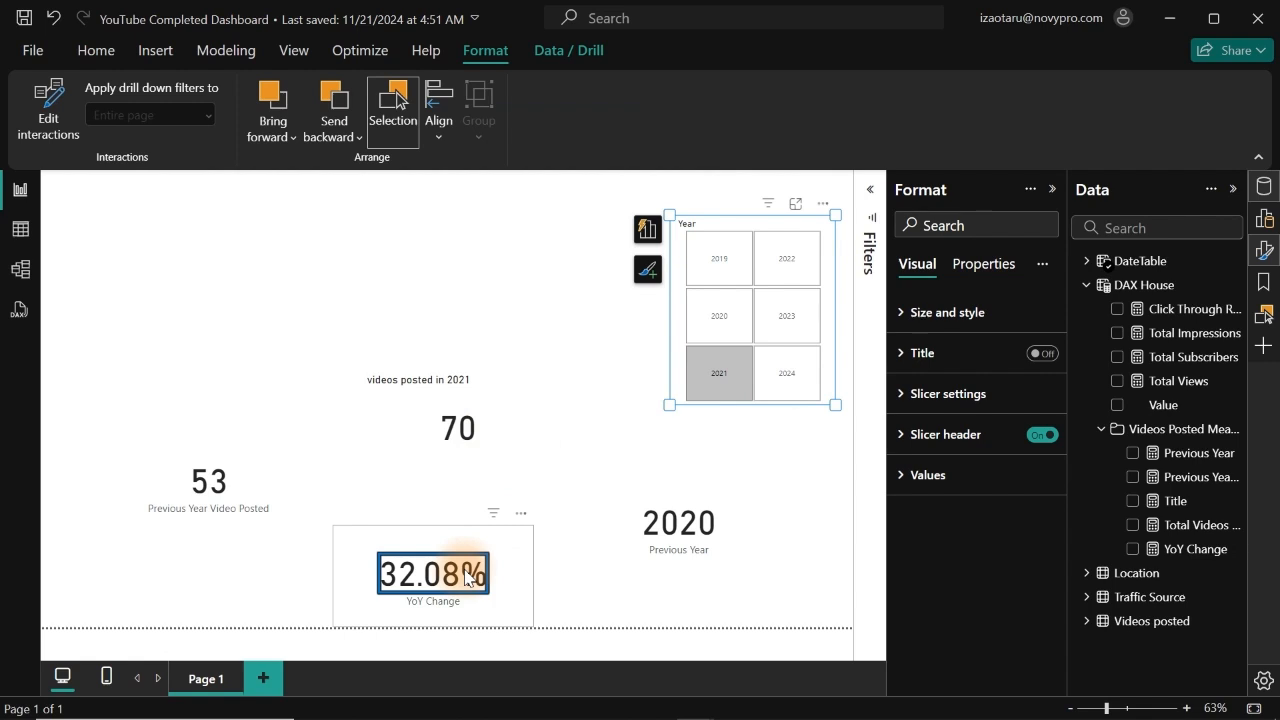
pyautogui.click(507, 575)
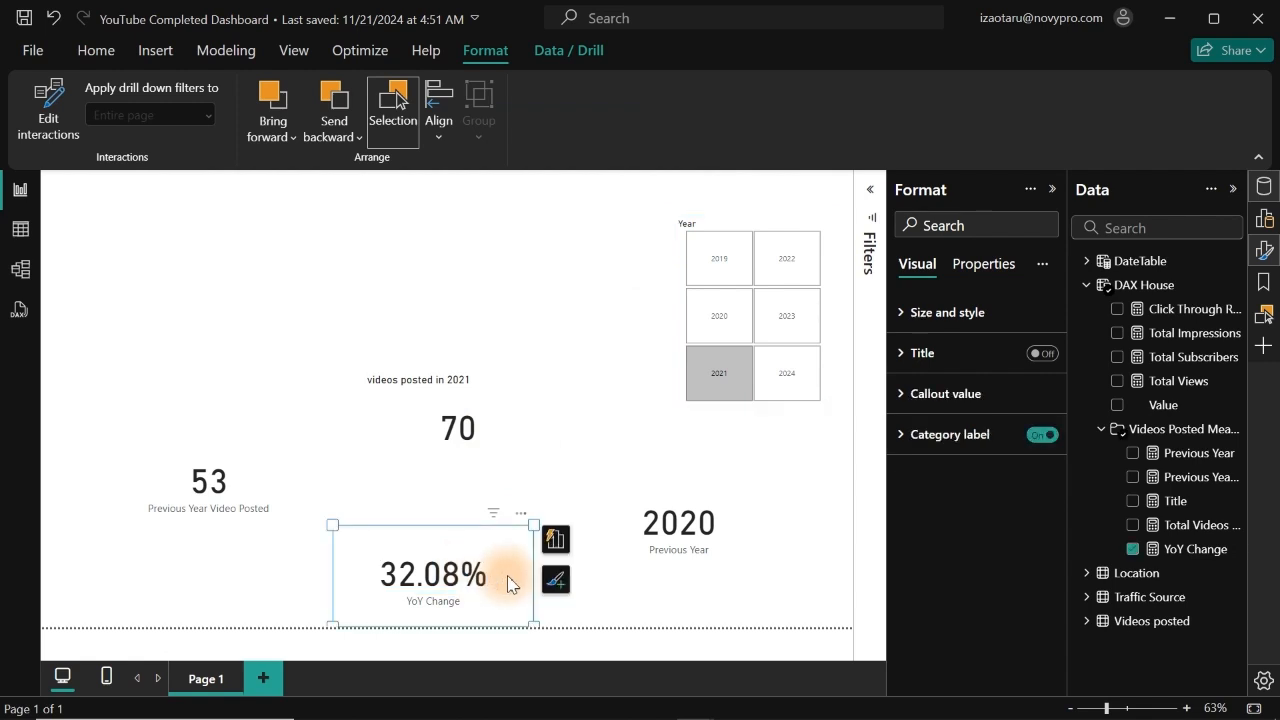
pyautogui.click(655, 418)
pyautogui.click(703, 272)
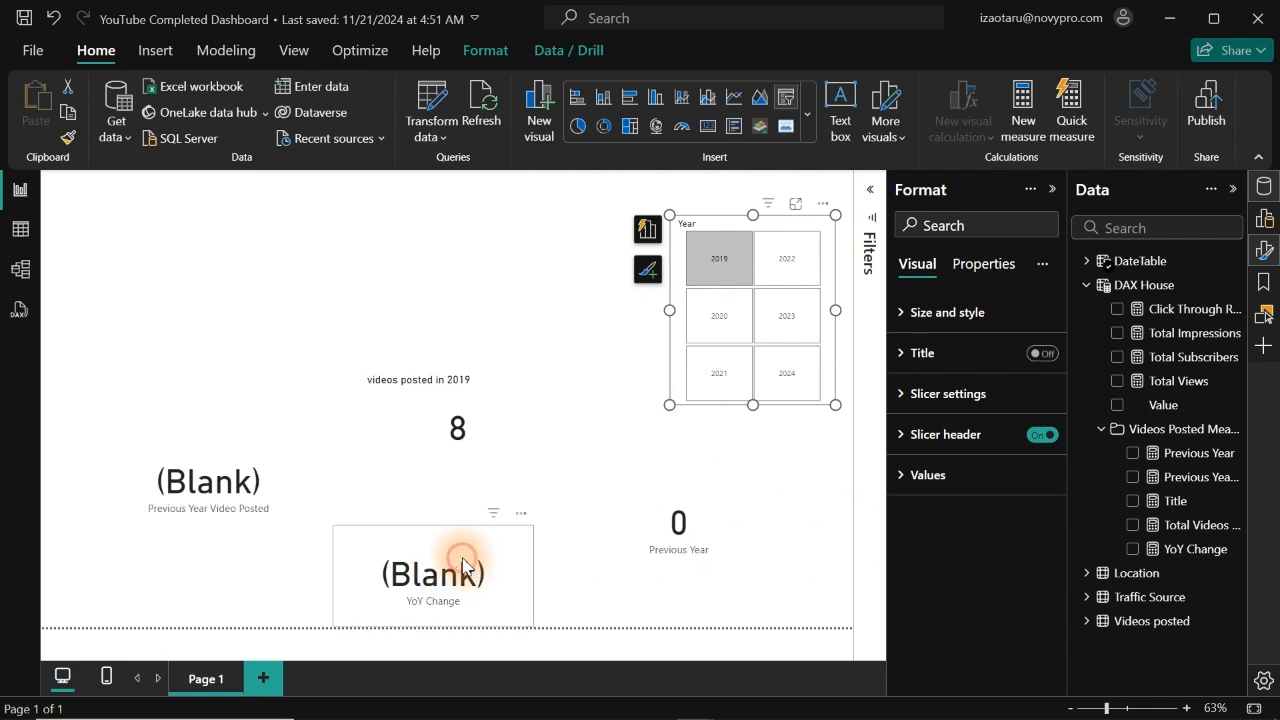
pyautogui.click(450, 572)
# Open the full YoY Change measure formula and delete its RETURN _YoYChange clause.
pyautogui.click(1200, 550)
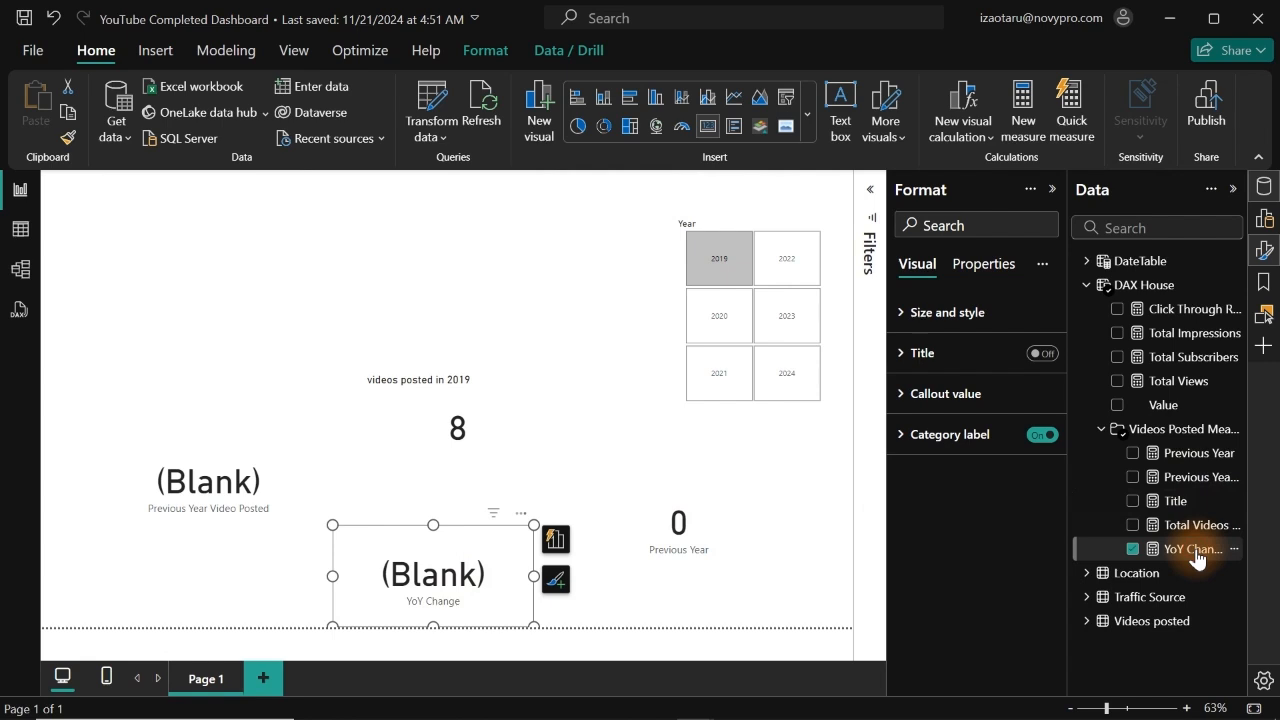
pyautogui.click(1195, 552)
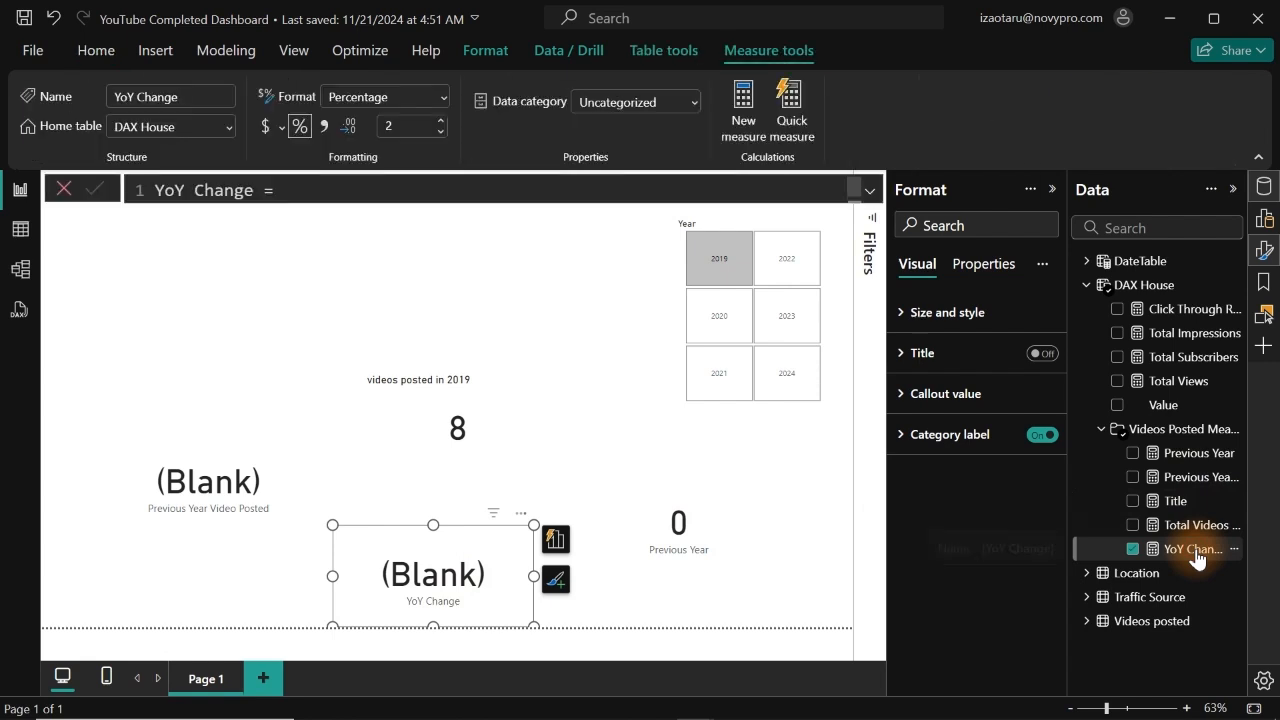
pyautogui.click(867, 193)
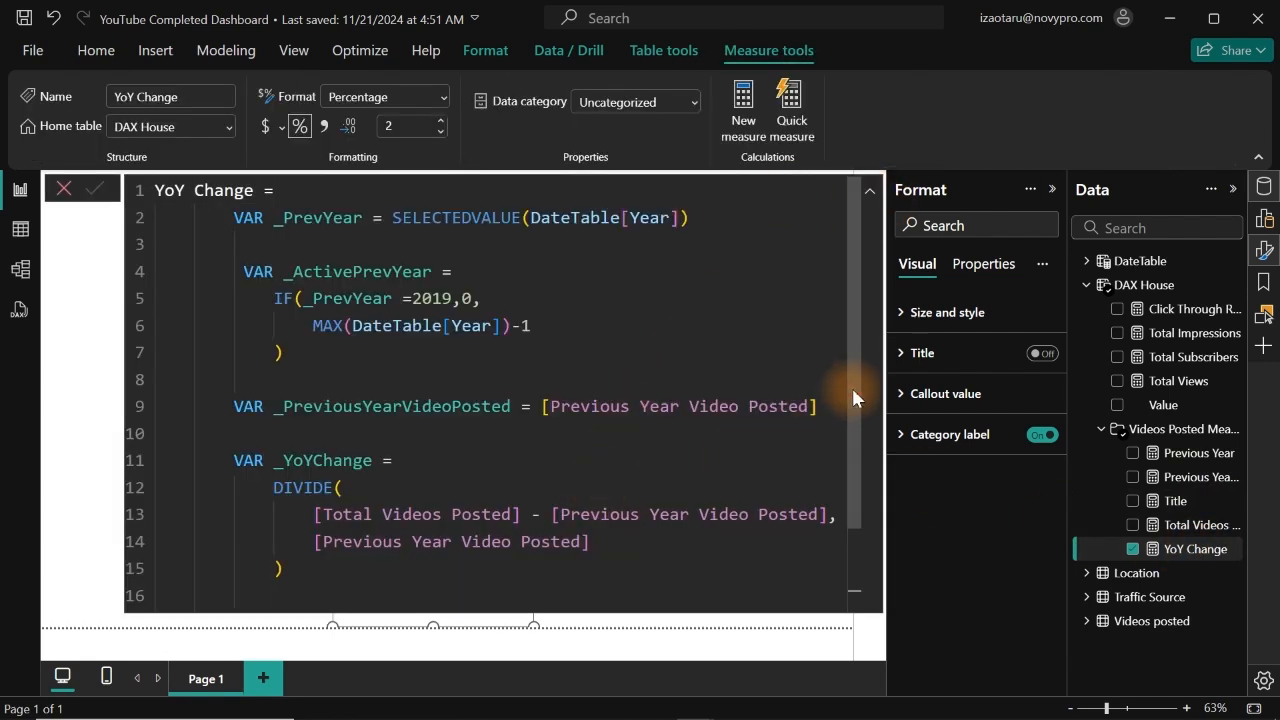
pyautogui.moveTo(853, 390); pyautogui.dragTo(858, 528)
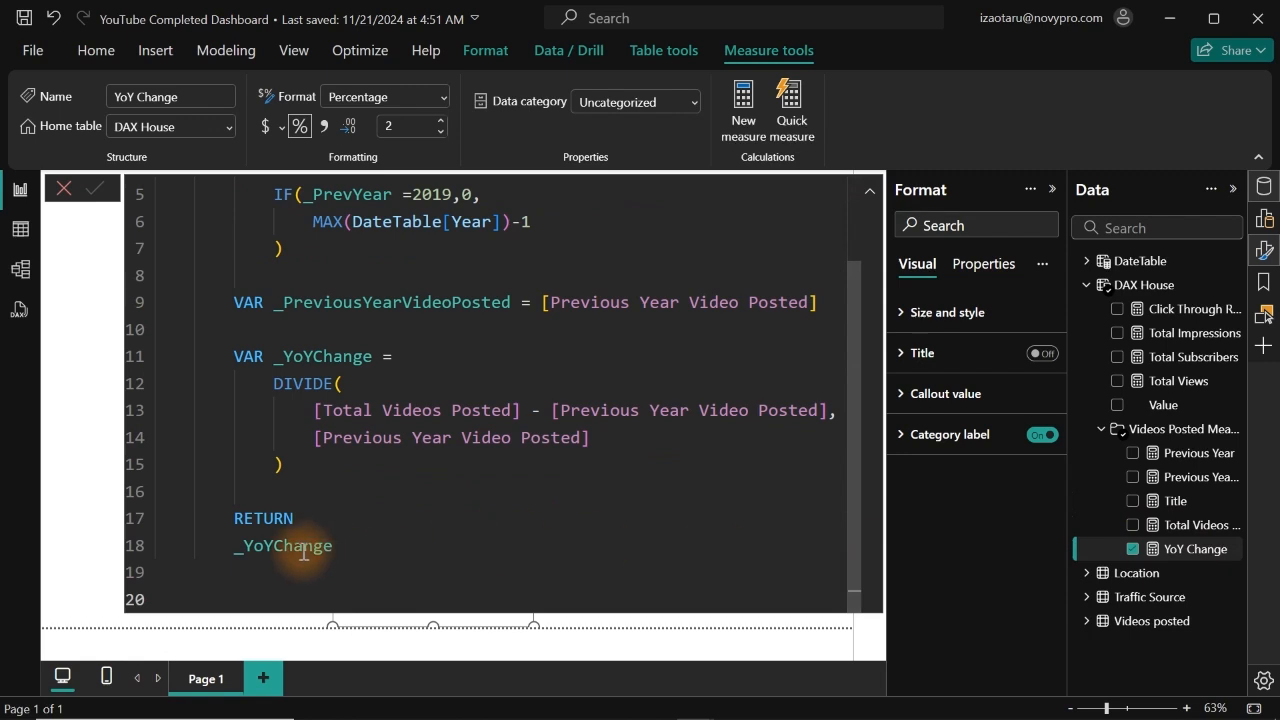
pyautogui.moveTo(336, 545); pyautogui.dragTo(233, 512)
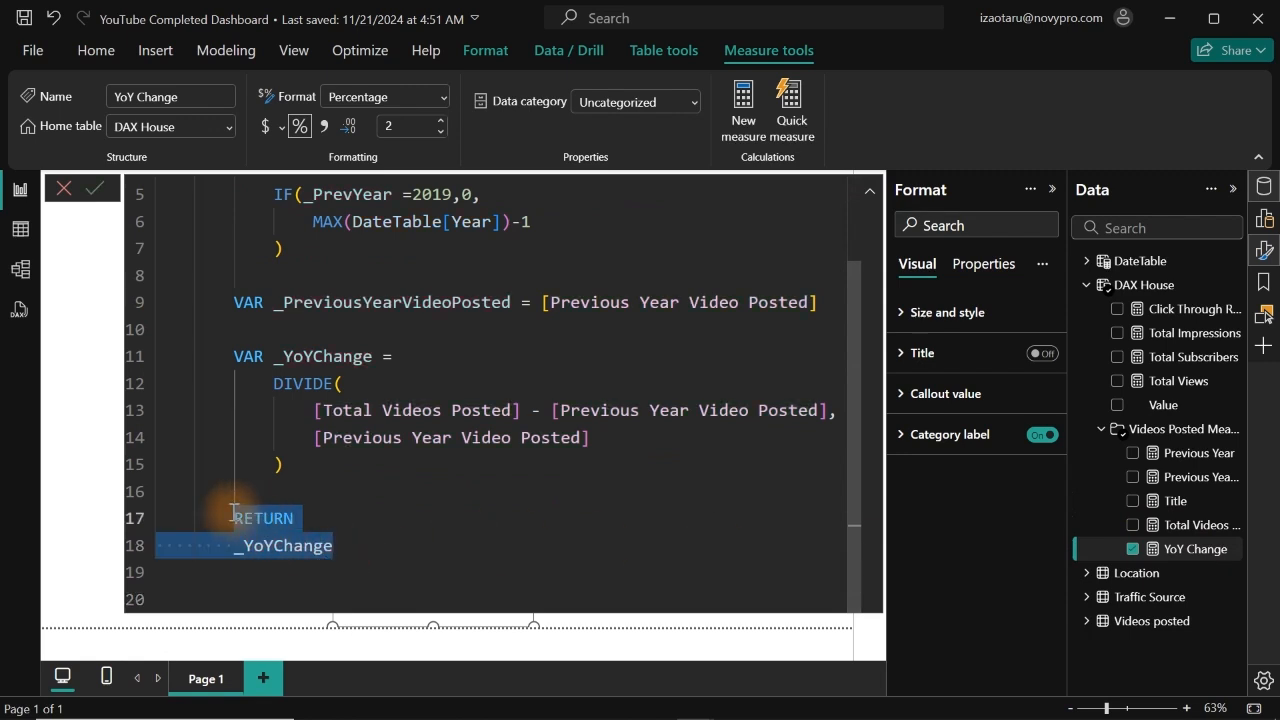
pyautogui.press('BackSpace')
# Declare a _Result variable below _YoYChange and begin an IF function as its expression.
pyautogui.write('var')
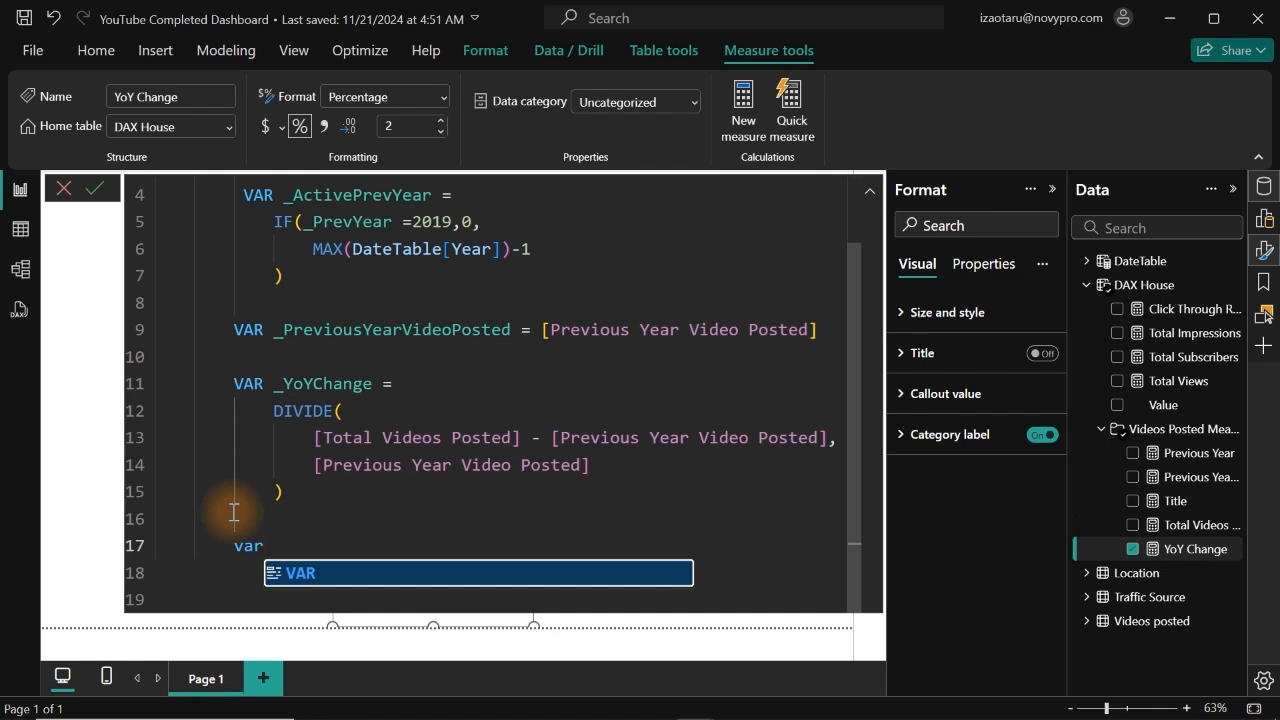
pyautogui.write(' _')
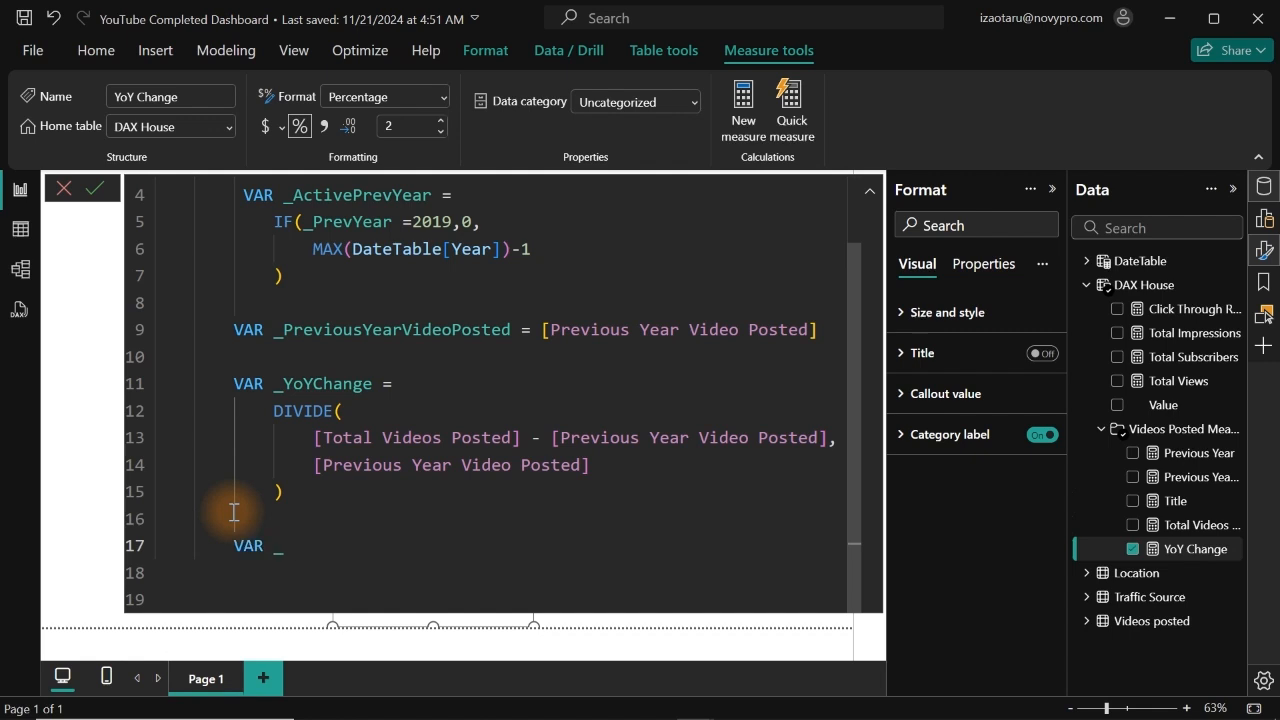
pyautogui.write('Result =')
pyautogui.hotkey('shift', 'Return')
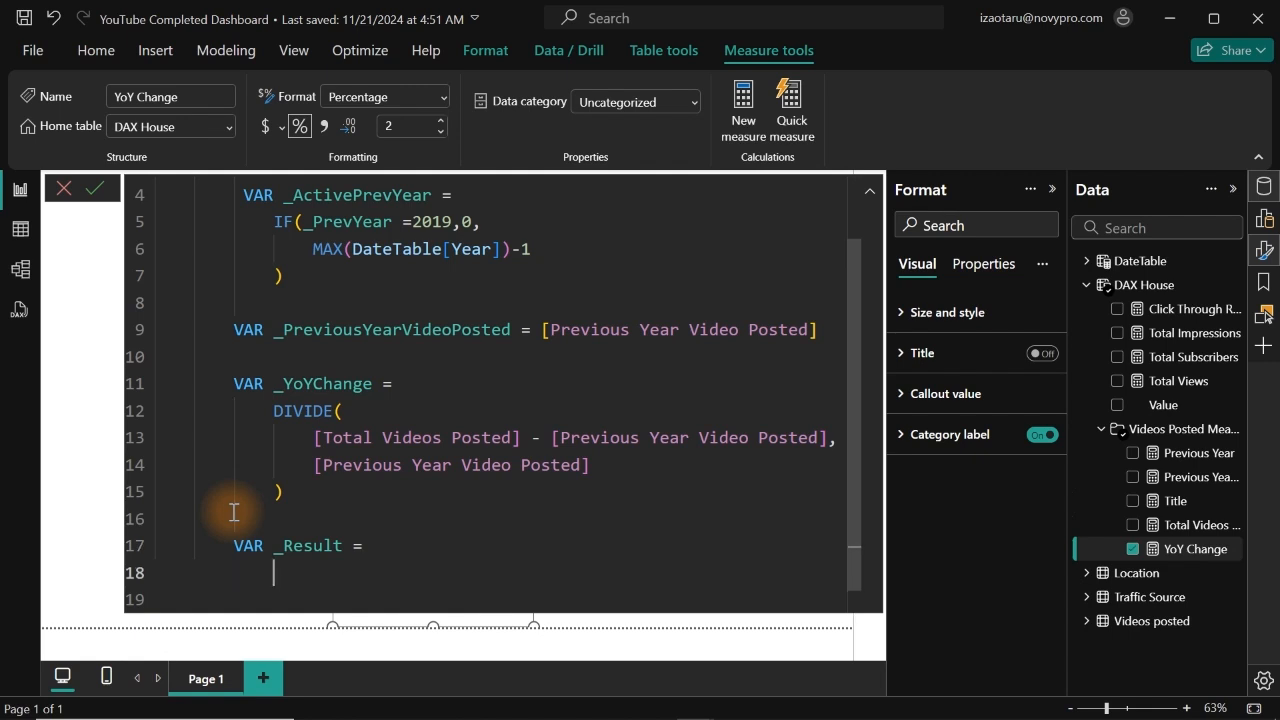
pyautogui.write('if')
pyautogui.press('Tab')
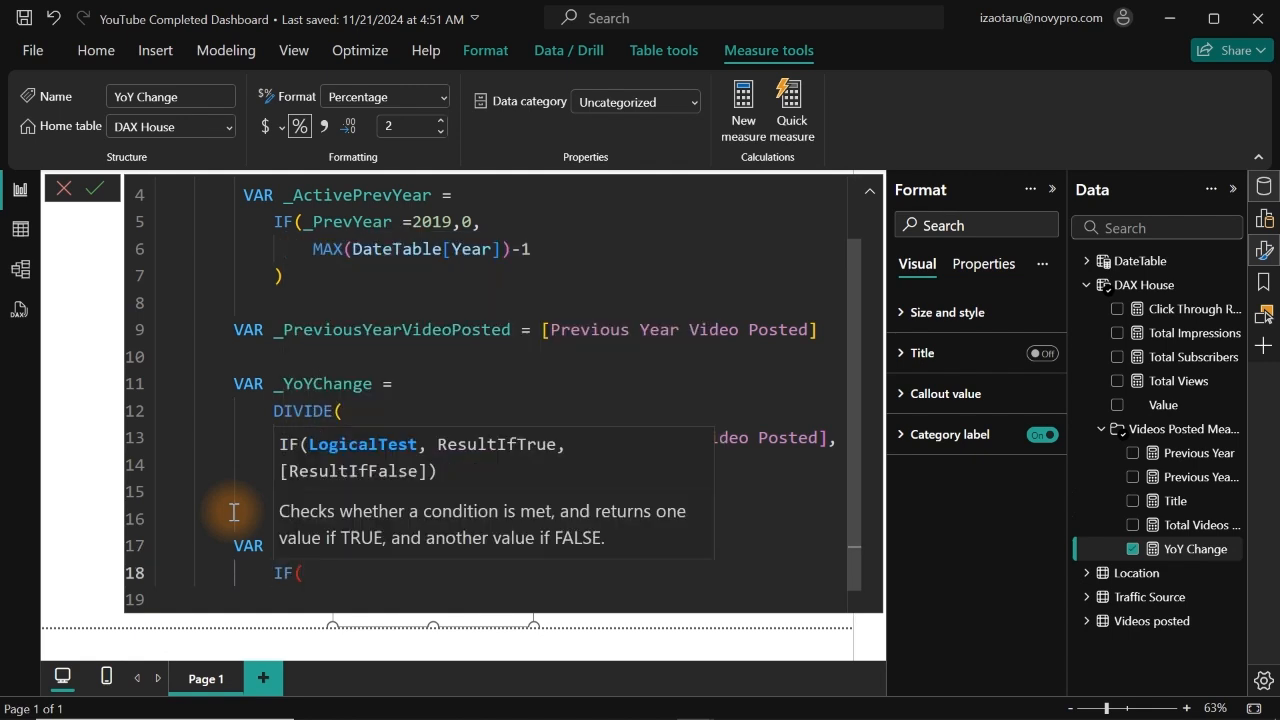
pyautogui.hotkey('shift', 'Return')
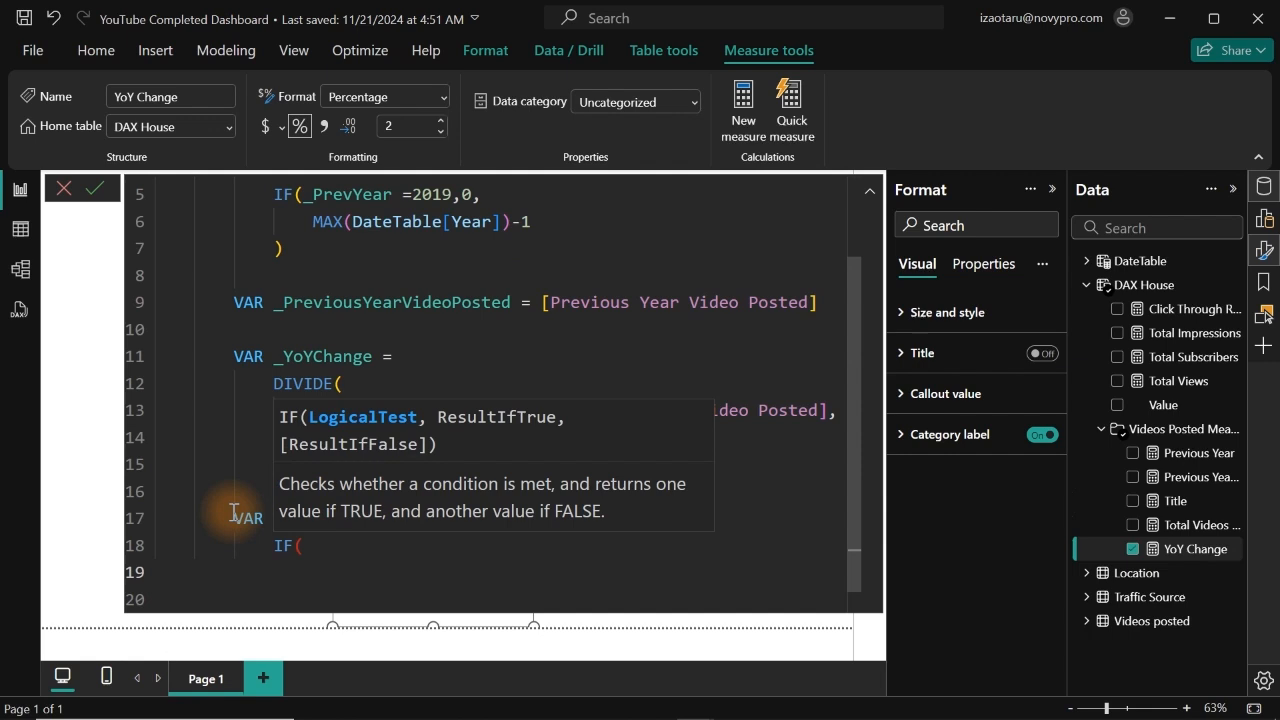
# Enter _YoYChange>0 as the logical test of the IF function in _Result.
pyautogui.write('_')
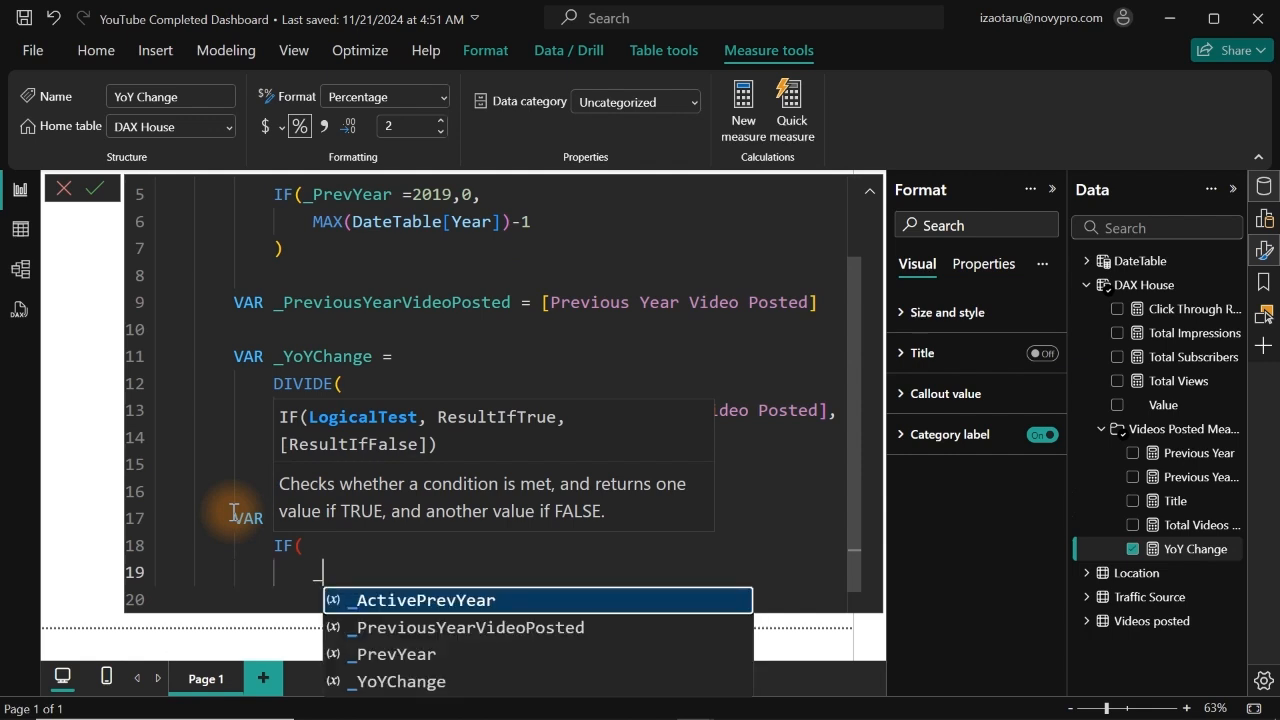
pyautogui.press('Down')
pyautogui.press('Down')
pyautogui.press('Down')
pyautogui.press('Tab')
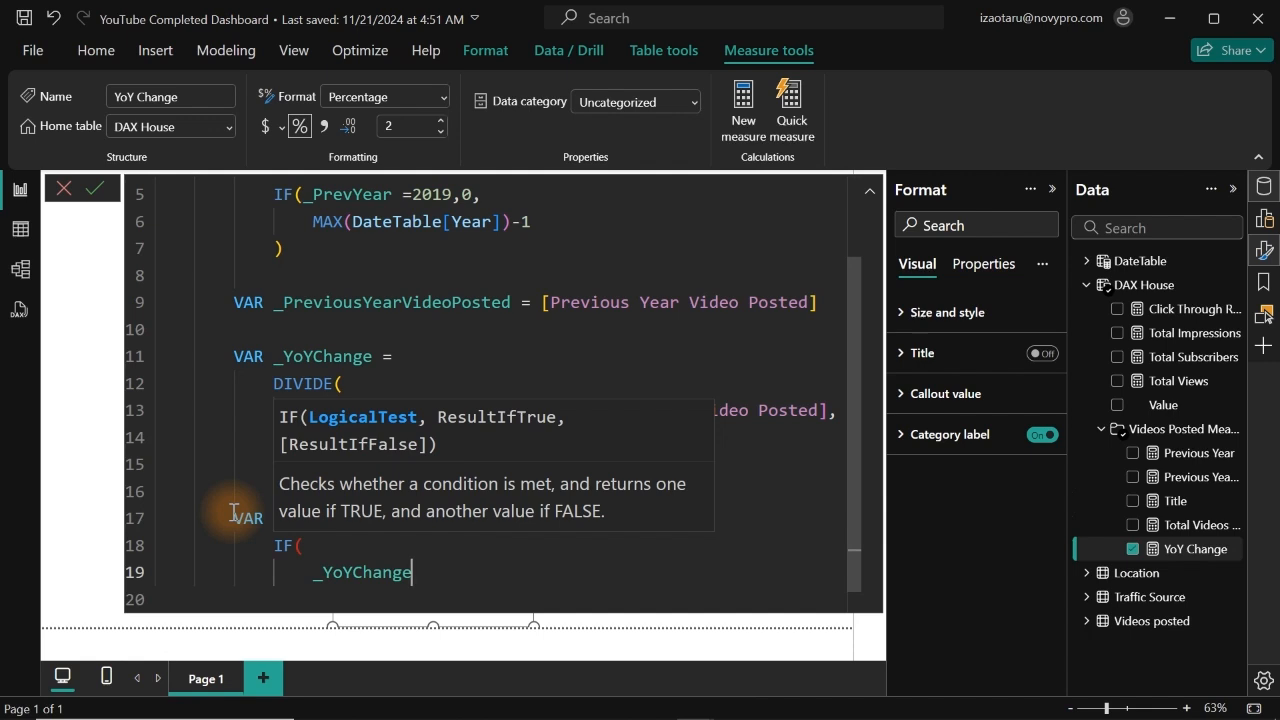
pyautogui.write('>0')
pyautogui.write(', ')
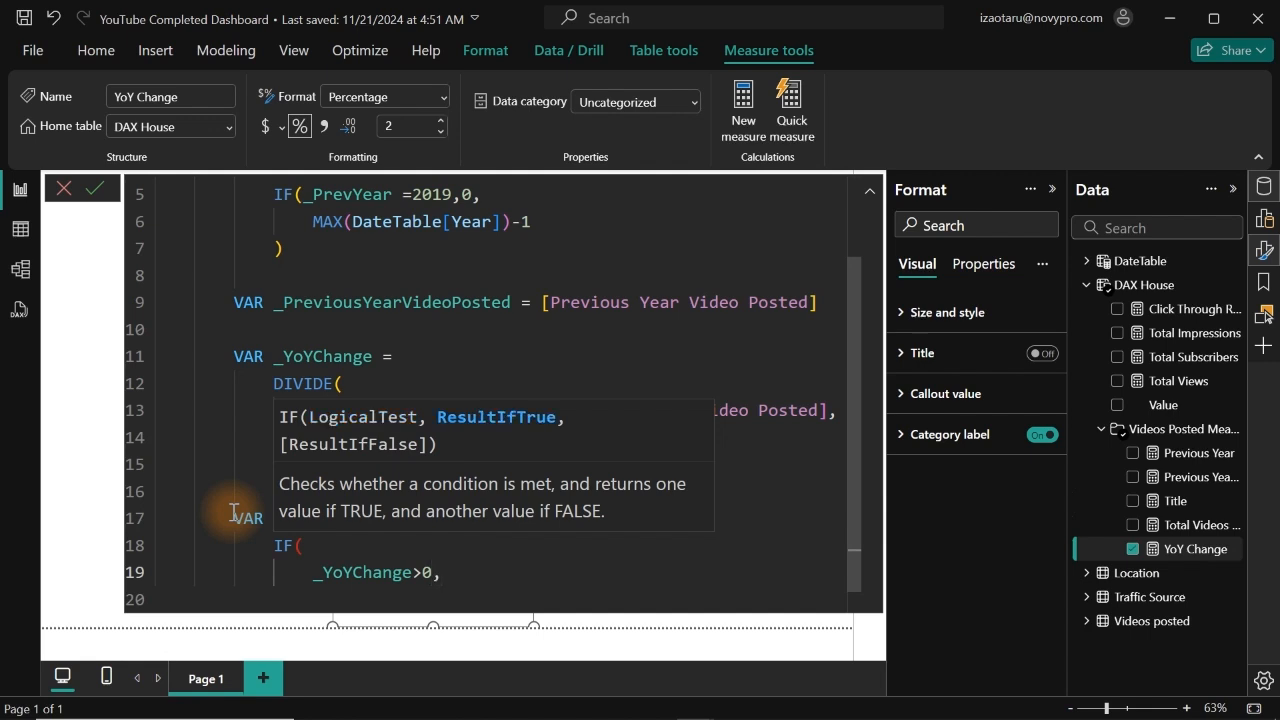
# Set the IF function's true result to "+"&FORMAT(_YoYChange,"0.0%").
pyautogui.write('"+"&')
pyautogui.write('for')
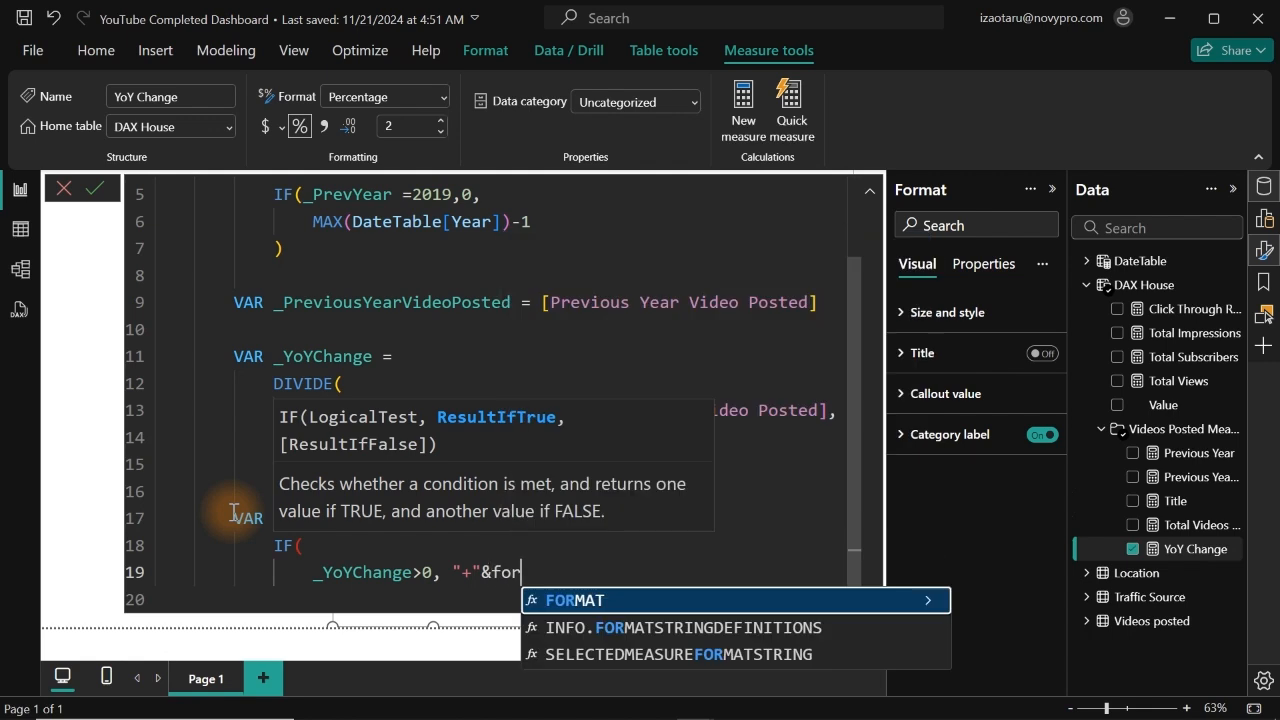
pyautogui.press('Tab')
pyautogui.write('(')
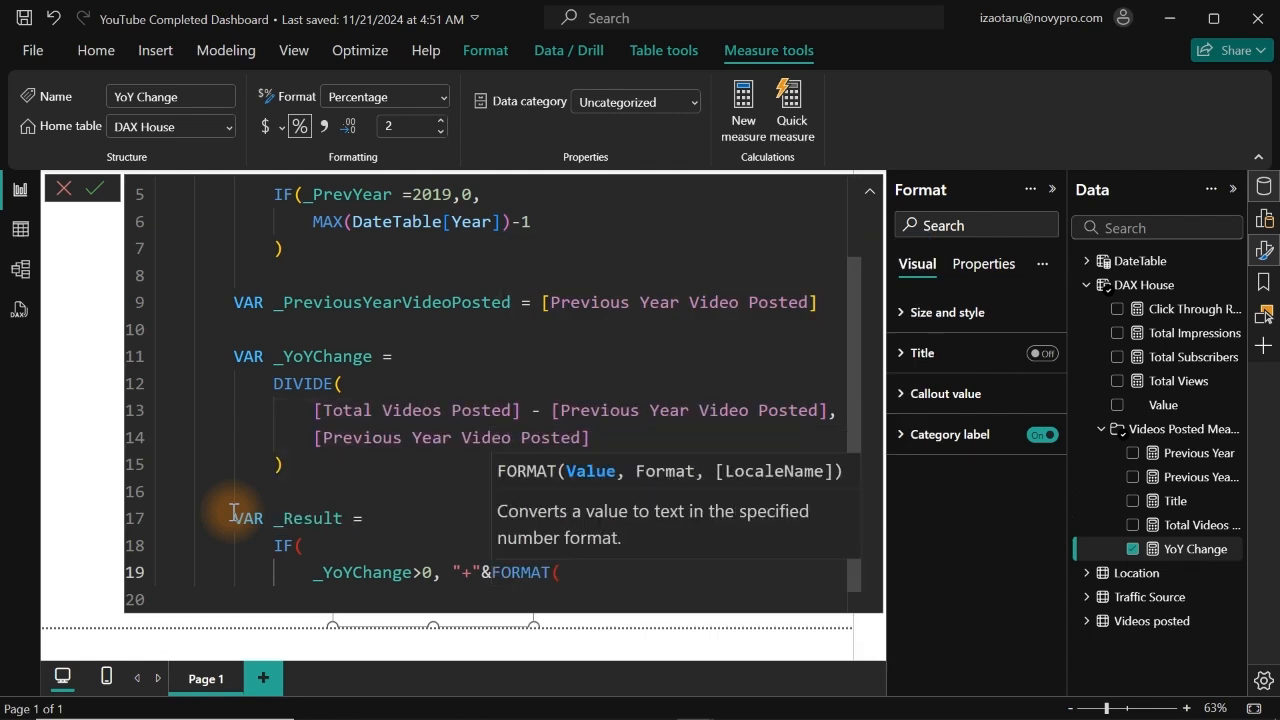
pyautogui.write('_')
pyautogui.press('Down')
pyautogui.press('Down')
pyautogui.press('Down')
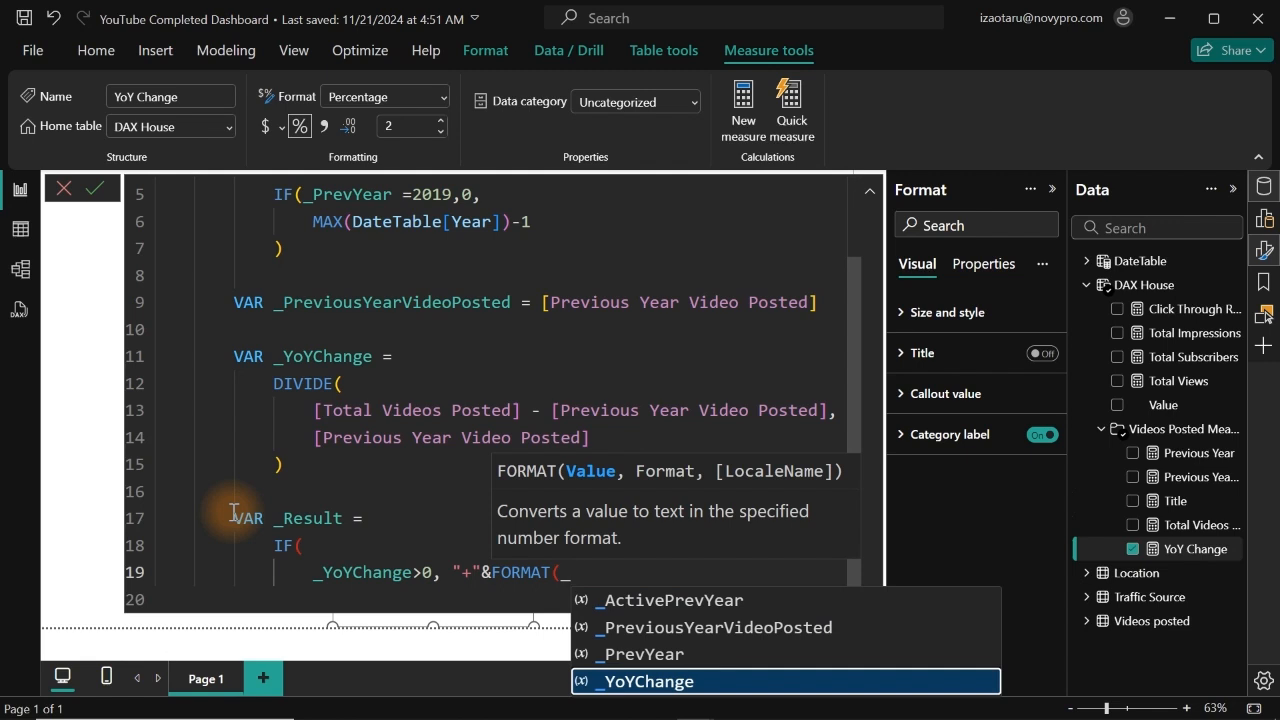
pyautogui.press('Tab')
pyautogui.write(',')
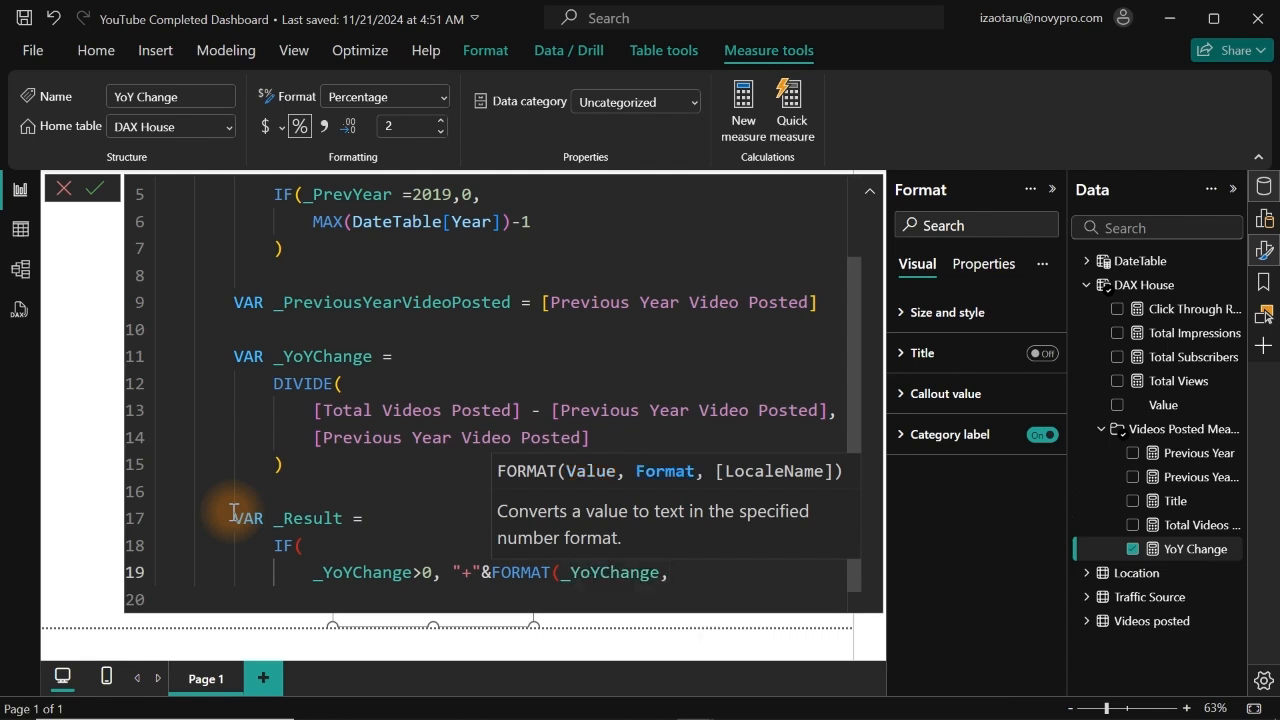
pyautogui.write('"0.0%")')
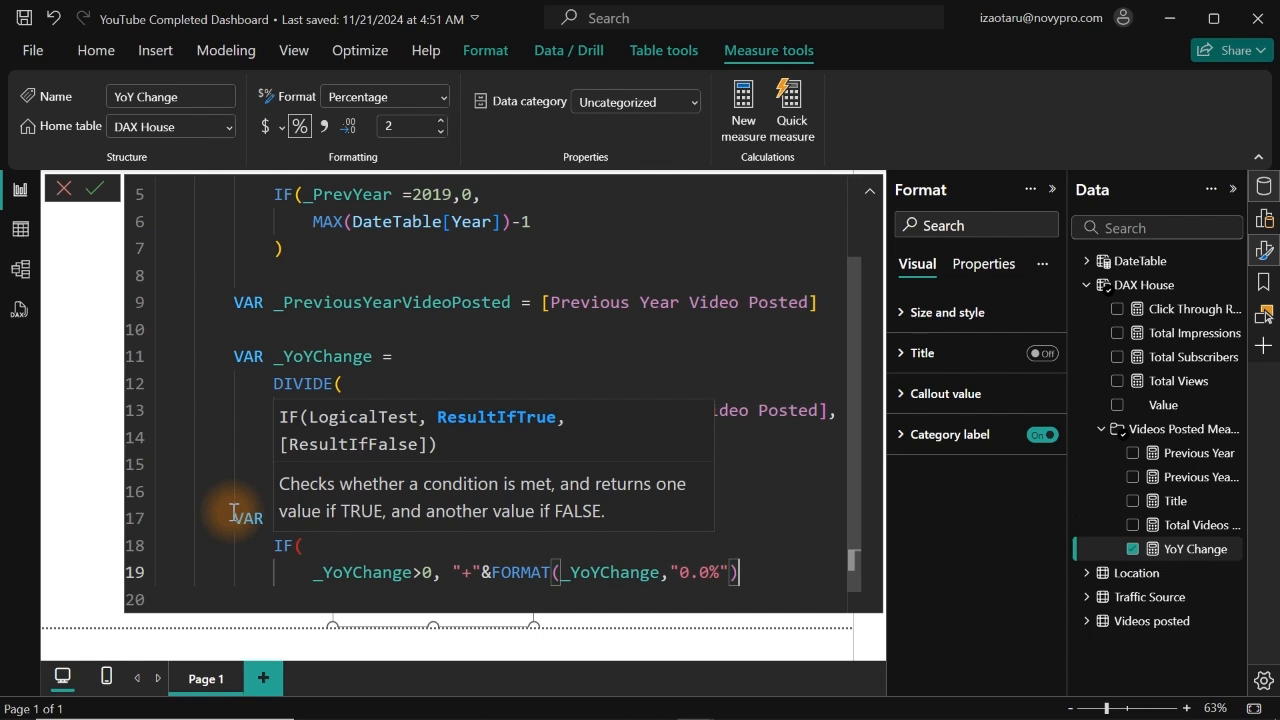
pyautogui.write(',')
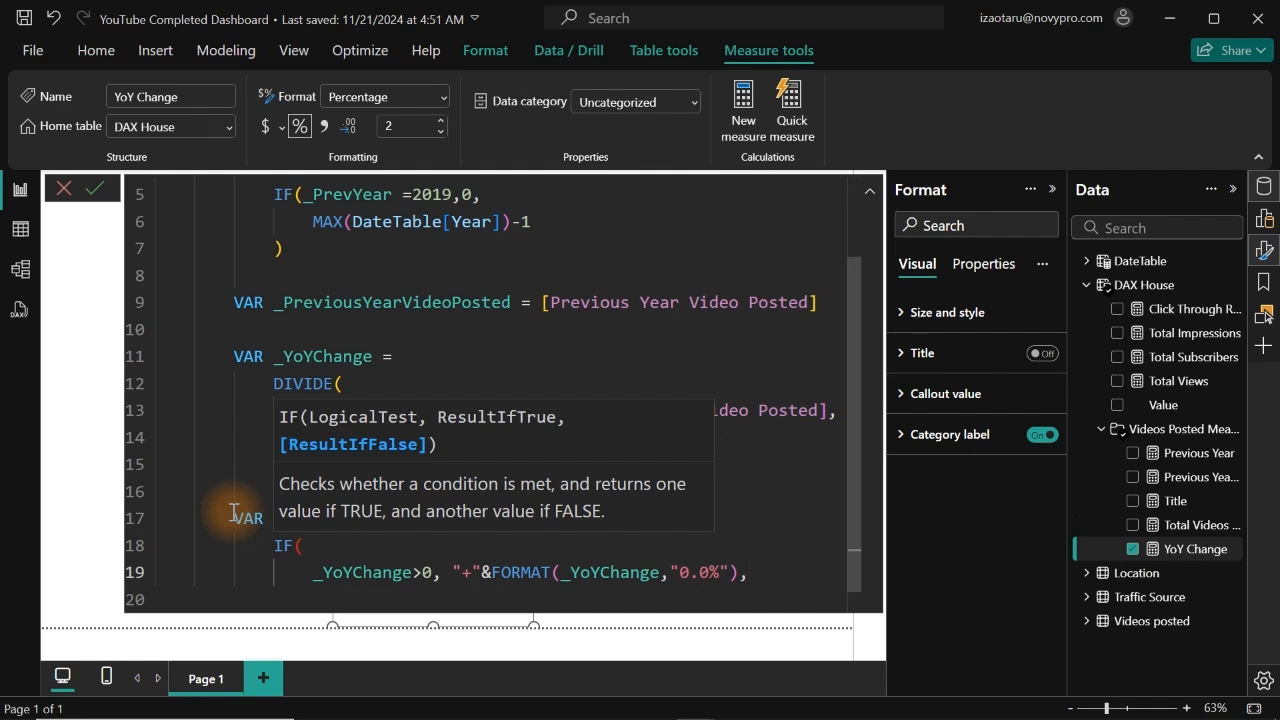
# Set the IF function's false result to FORMAT(_YoYChange,"0.0%") on its own line and close the function.
pyautogui.press('Return')
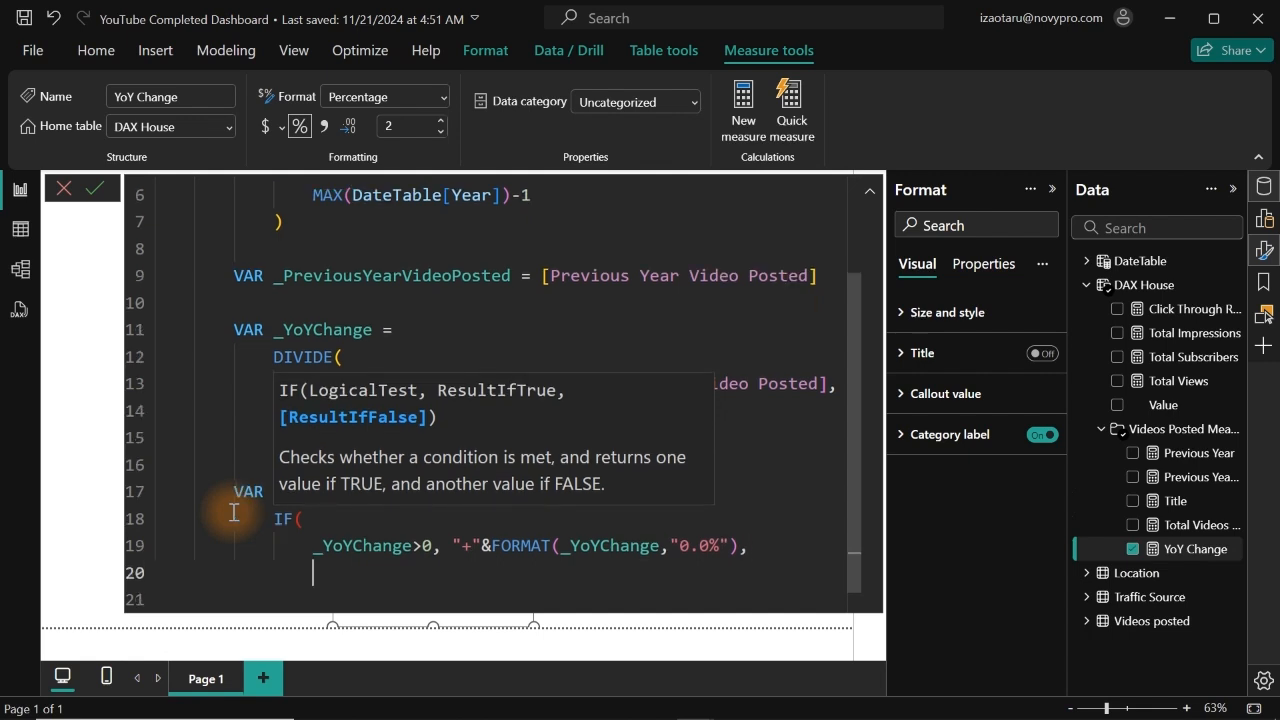
pyautogui.write('for')
pyautogui.press('Tab')
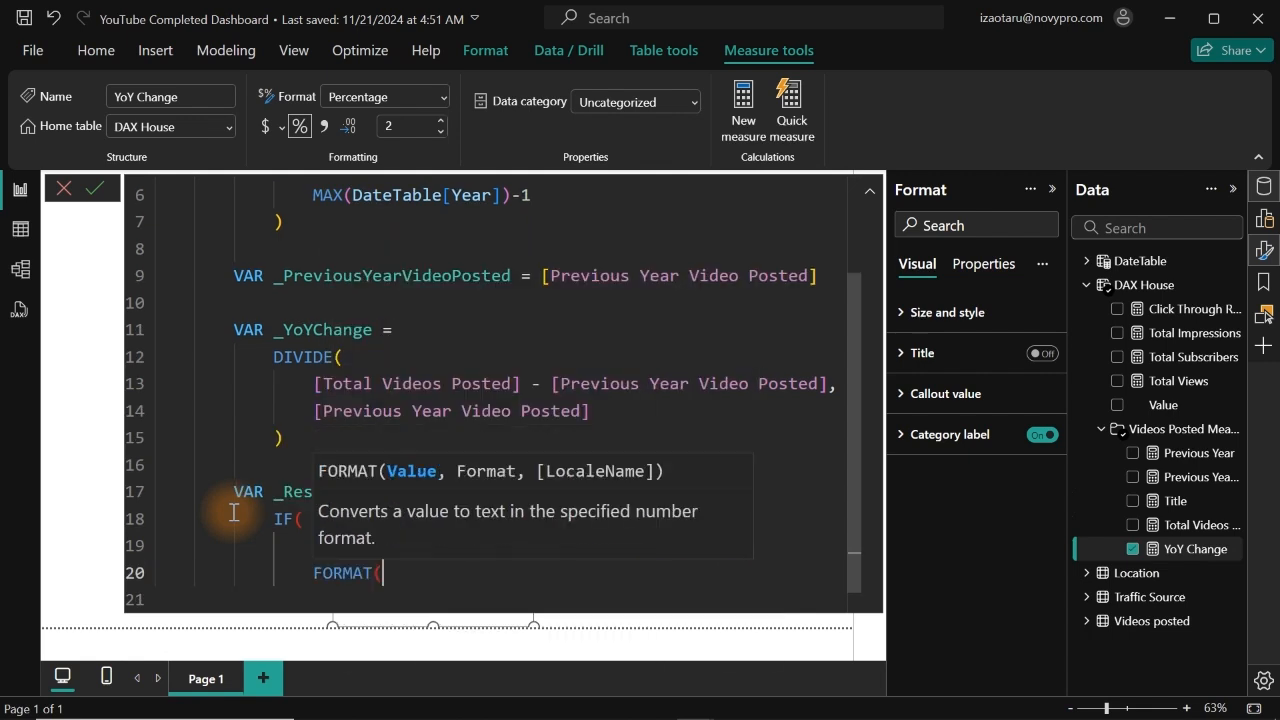
pyautogui.write('_')
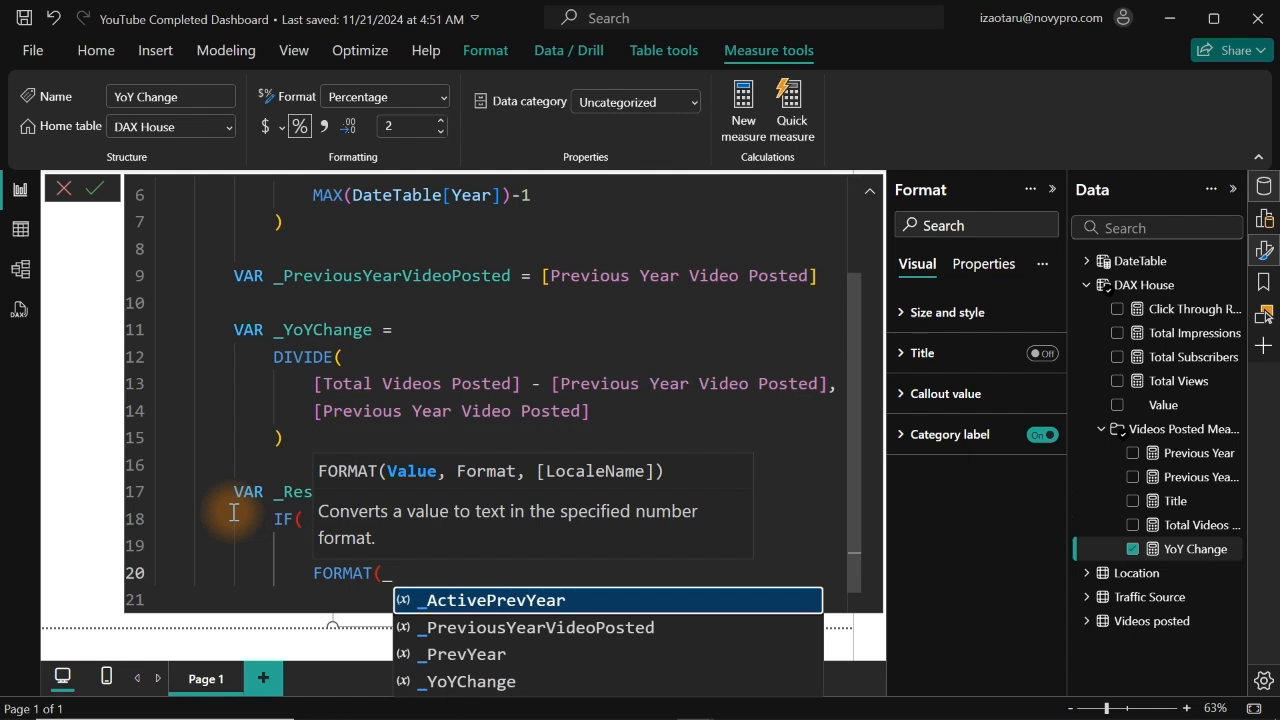
pyautogui.press('Down')
pyautogui.press('Down')
pyautogui.press('Down')
pyautogui.press('Tab')
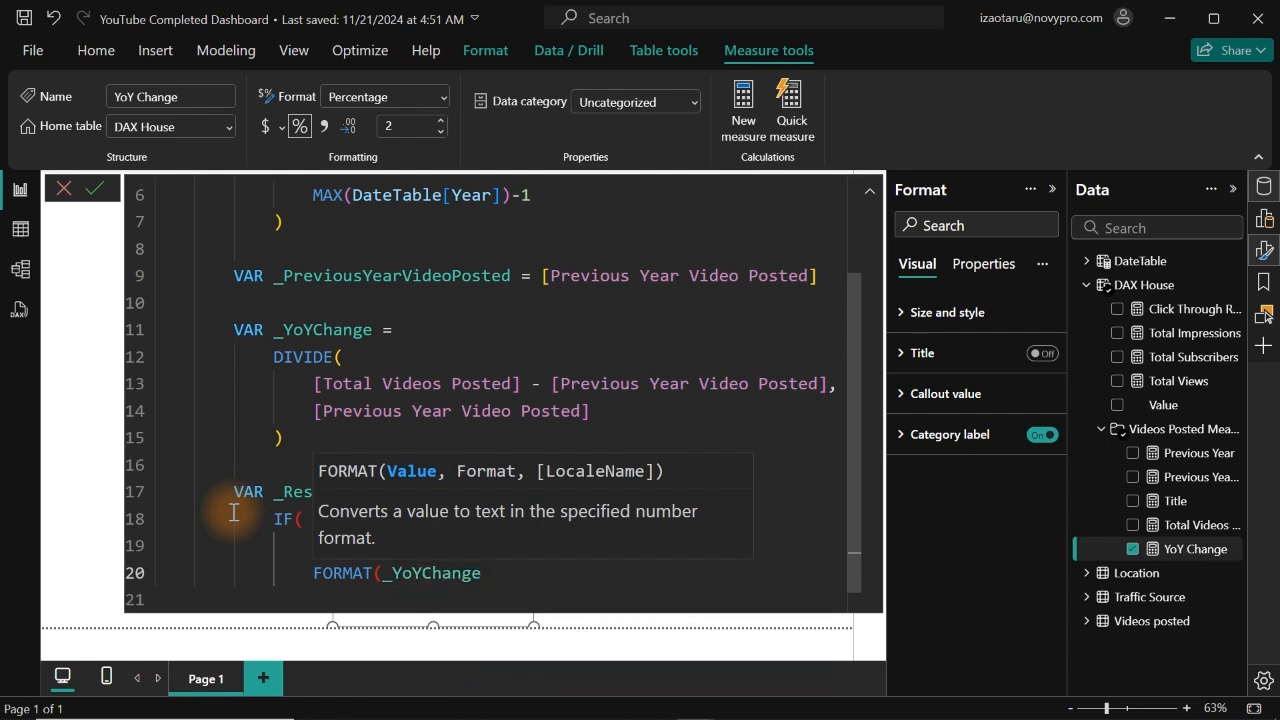
pyautogui.write(',"0.0%"')
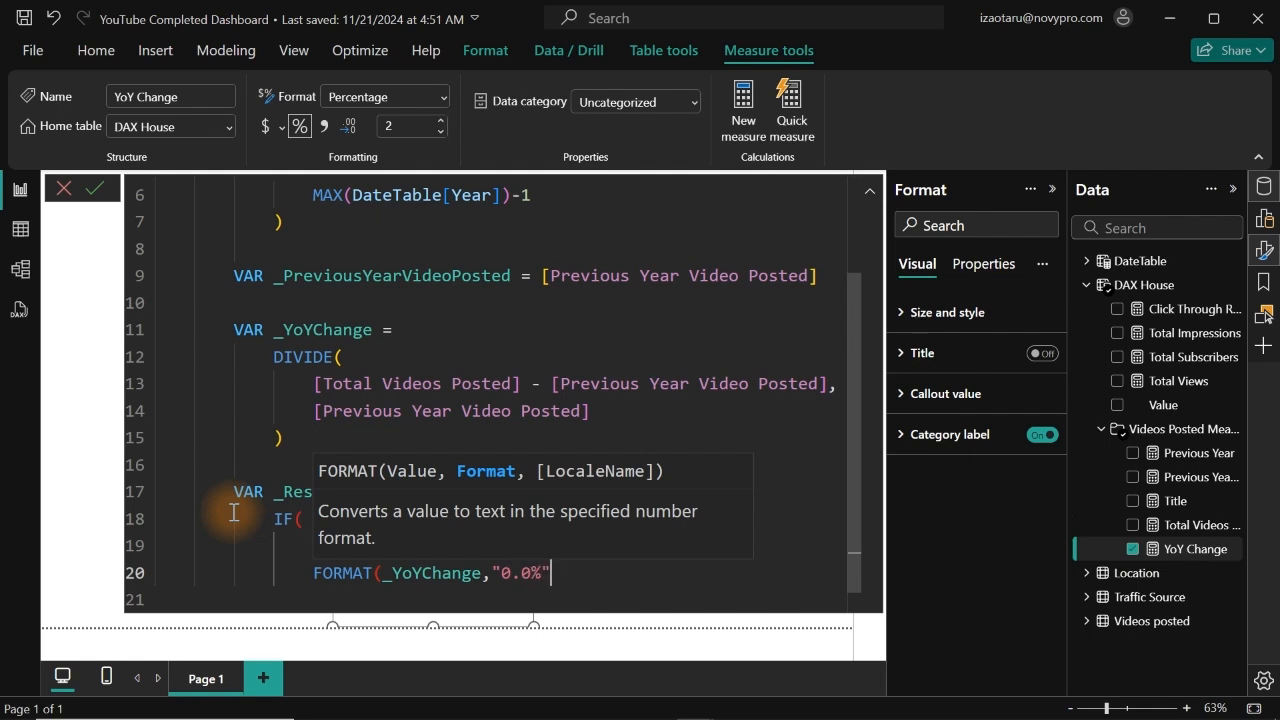
pyautogui.write(')')
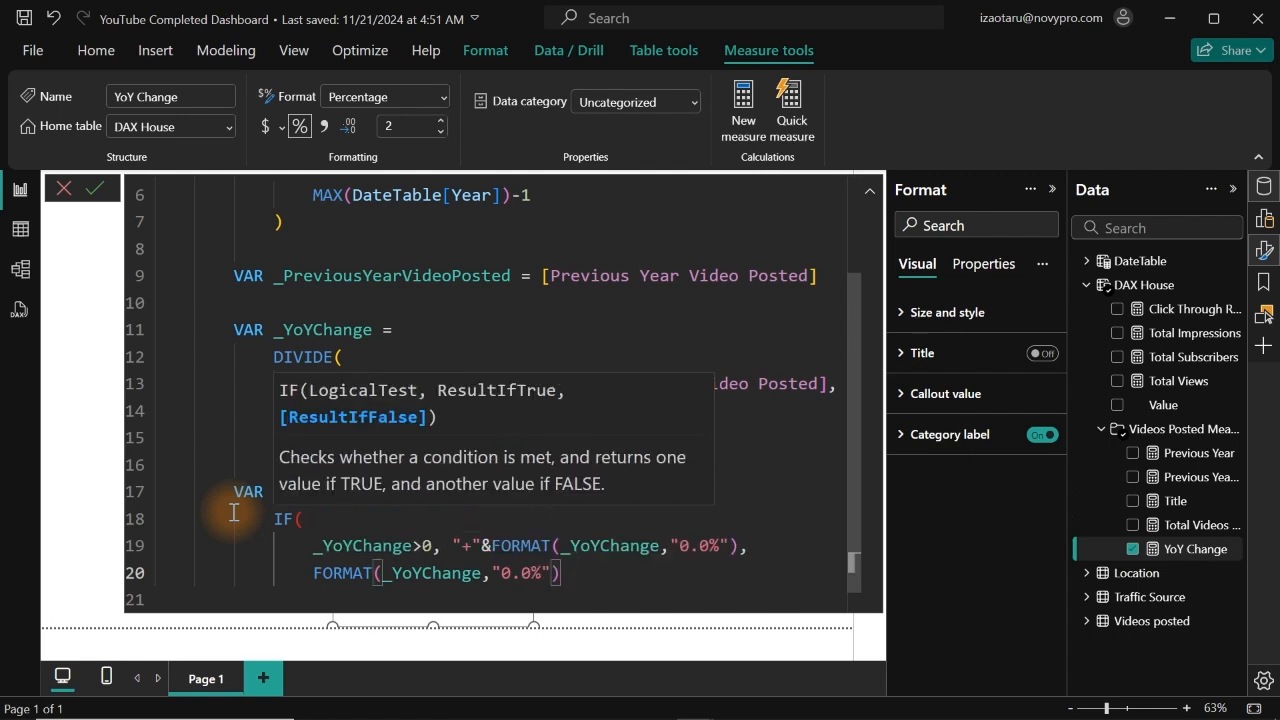
pyautogui.press('Return')
pyautogui.write(')')
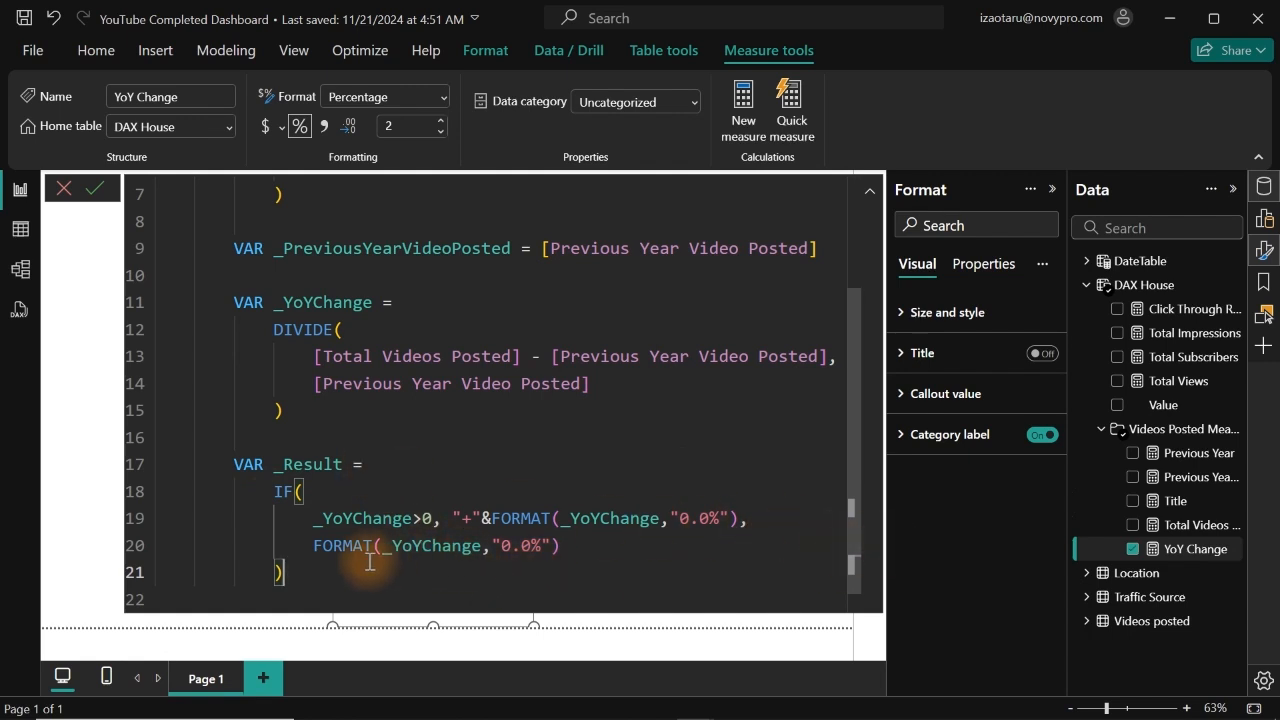
# Add a RETURN statement below the _Result variable, separated from it by a blank line.
pyautogui.press('Return')
pyautogui.press('Return')
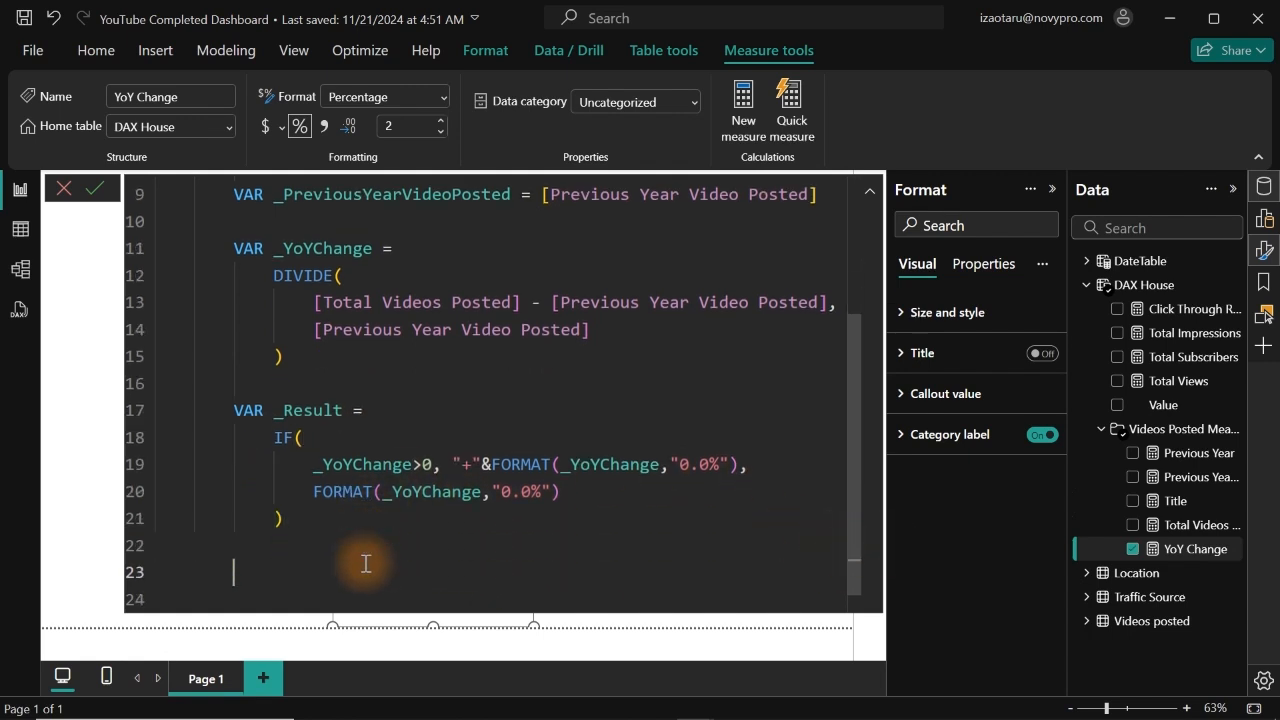
pyautogui.write('var')
pyautogui.press('BackSpace')
pyautogui.press('BackSpace')
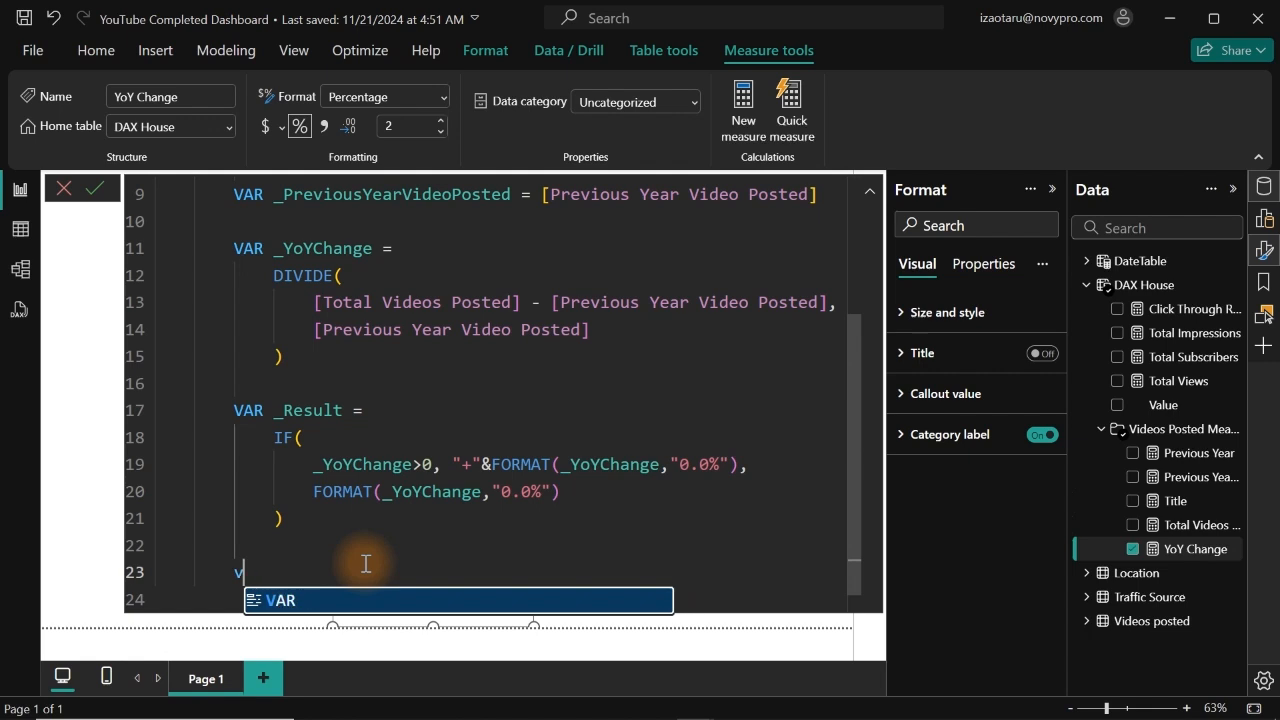
pyautogui.press('BackSpace')
pyautogui.write('re')
pyautogui.press('Tab')
# Make the YoY Change measure return _Result, commit the formula and collapse the formula editor.
pyautogui.write('_')
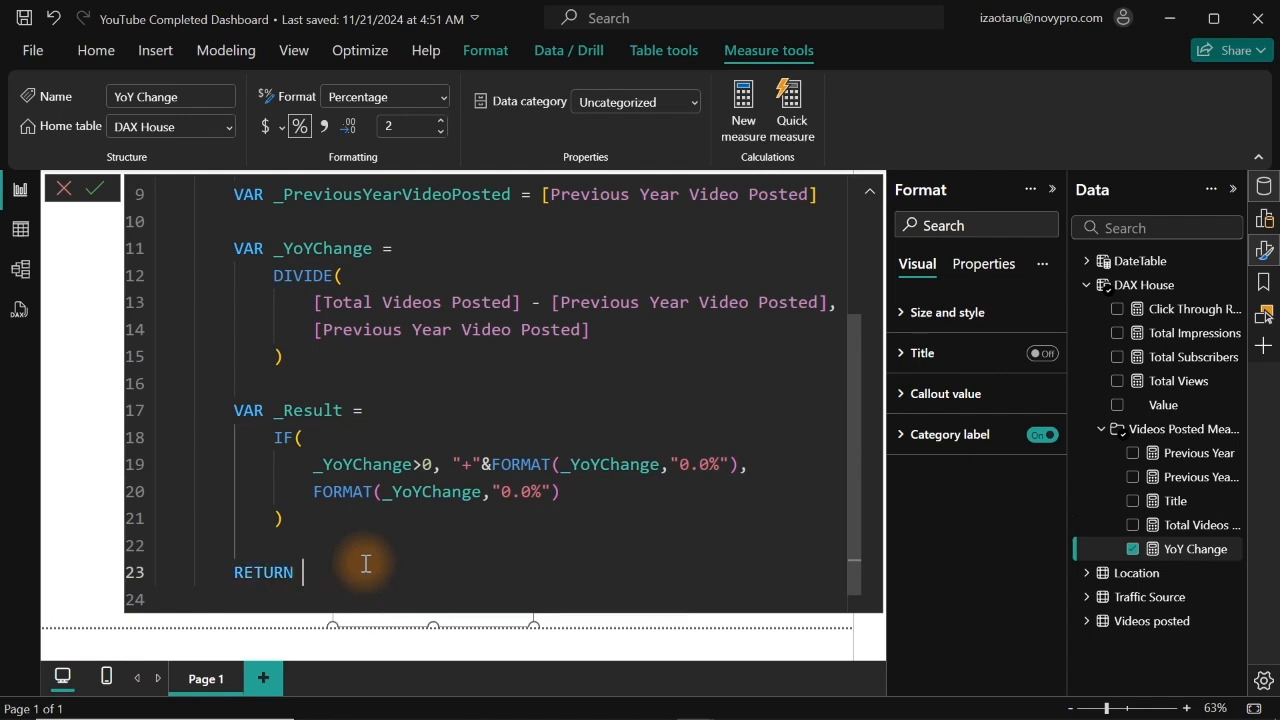
pyautogui.press('Down')
pyautogui.press('Down')
pyautogui.press('Down')
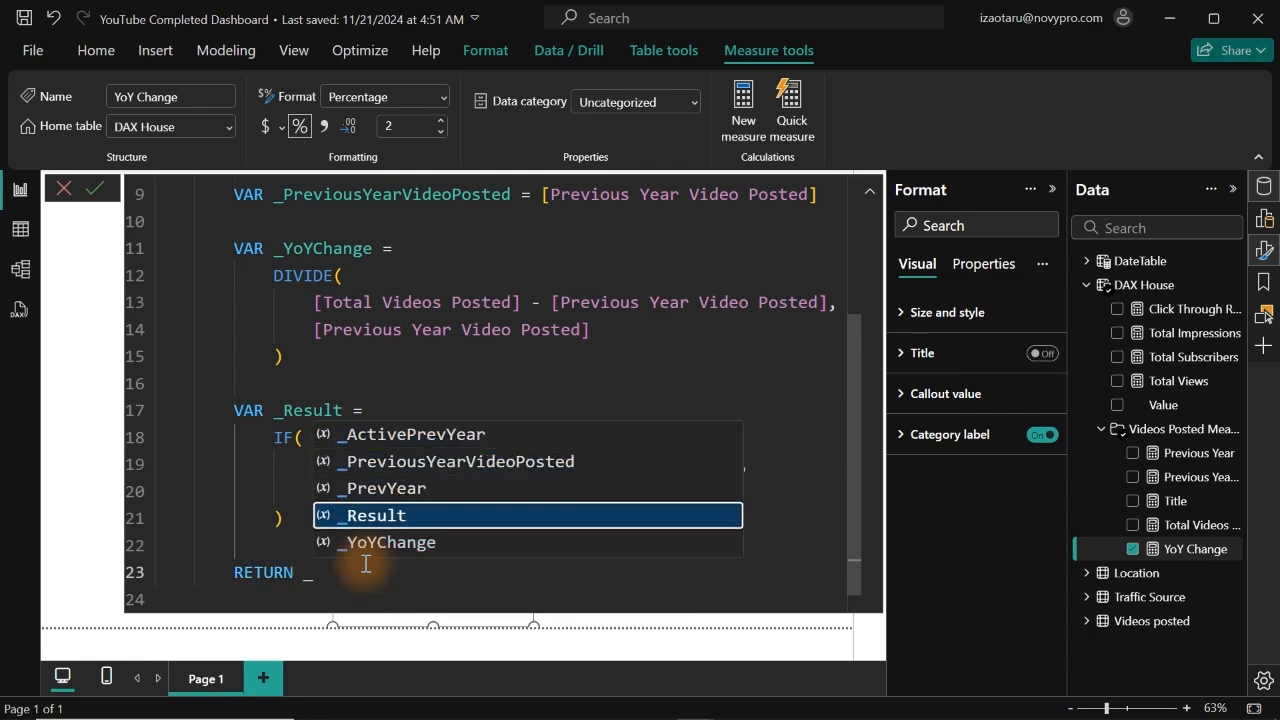
pyautogui.press('Tab')
pyautogui.press('Return')
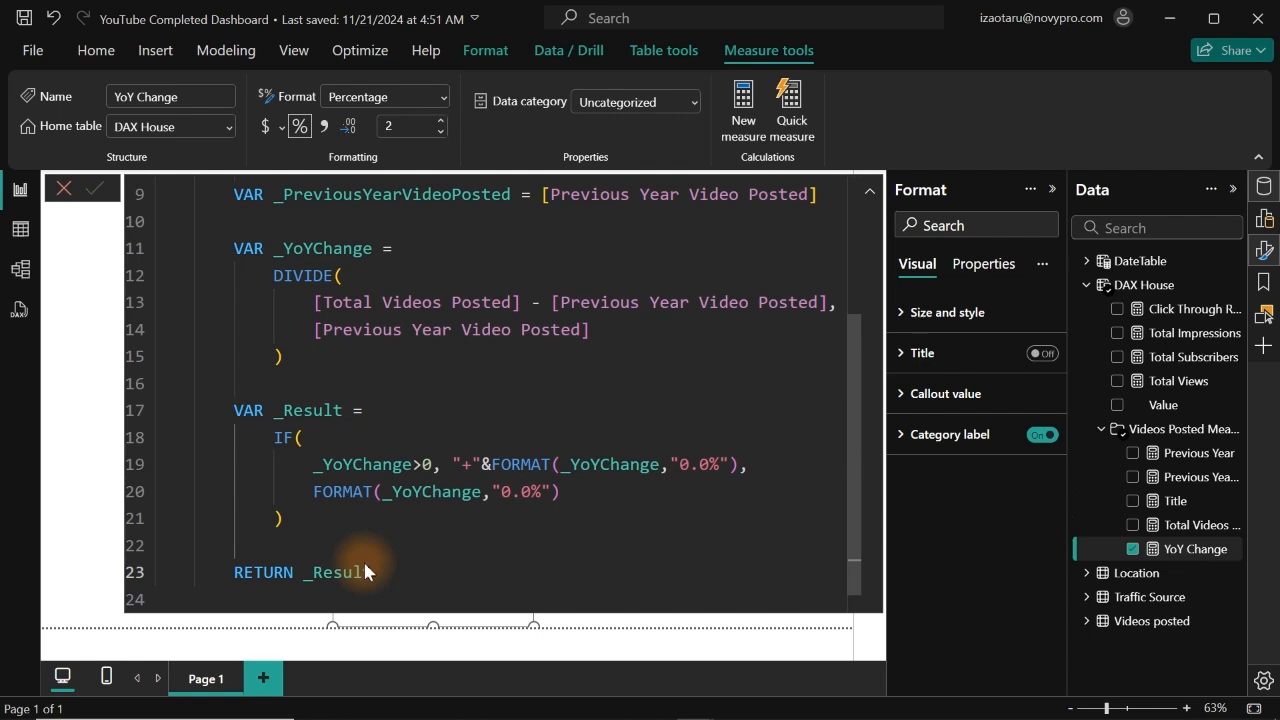
pyautogui.click(868, 194)
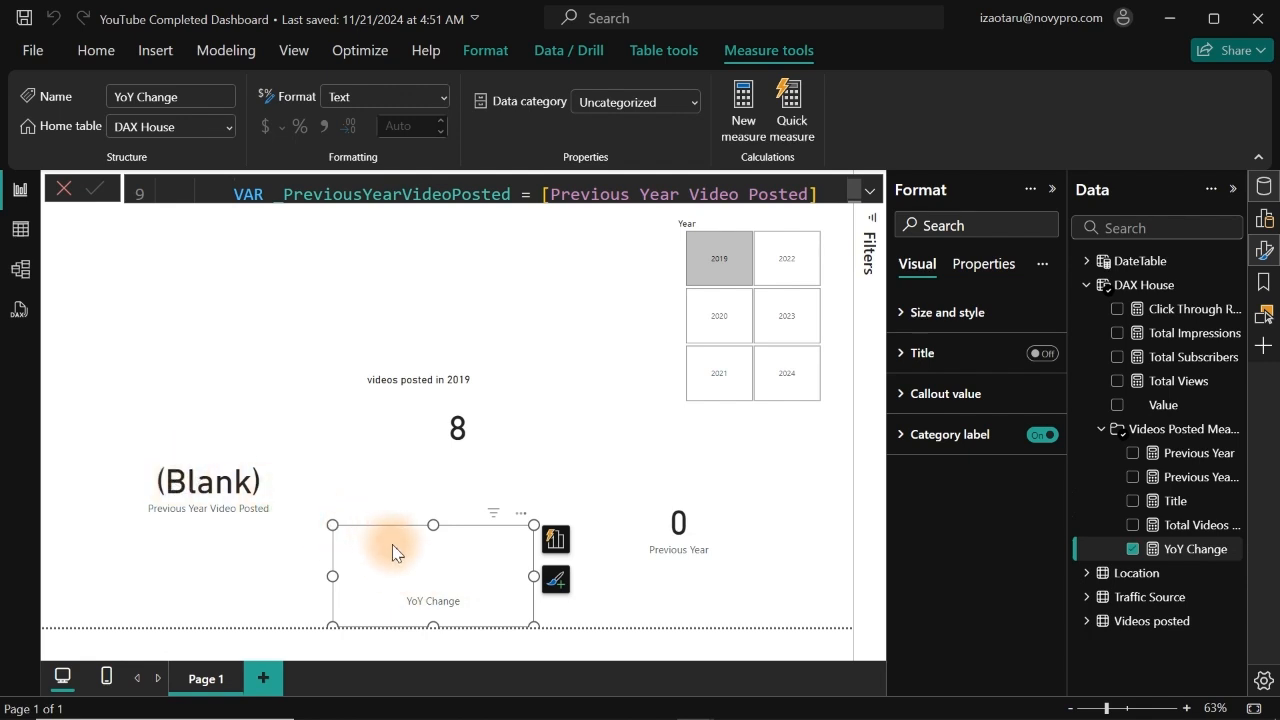
# Filter the report by 2020, 2021, 2020, 2024 and 2023 in turn to check the YoY Change card.
pyautogui.click(728, 336)
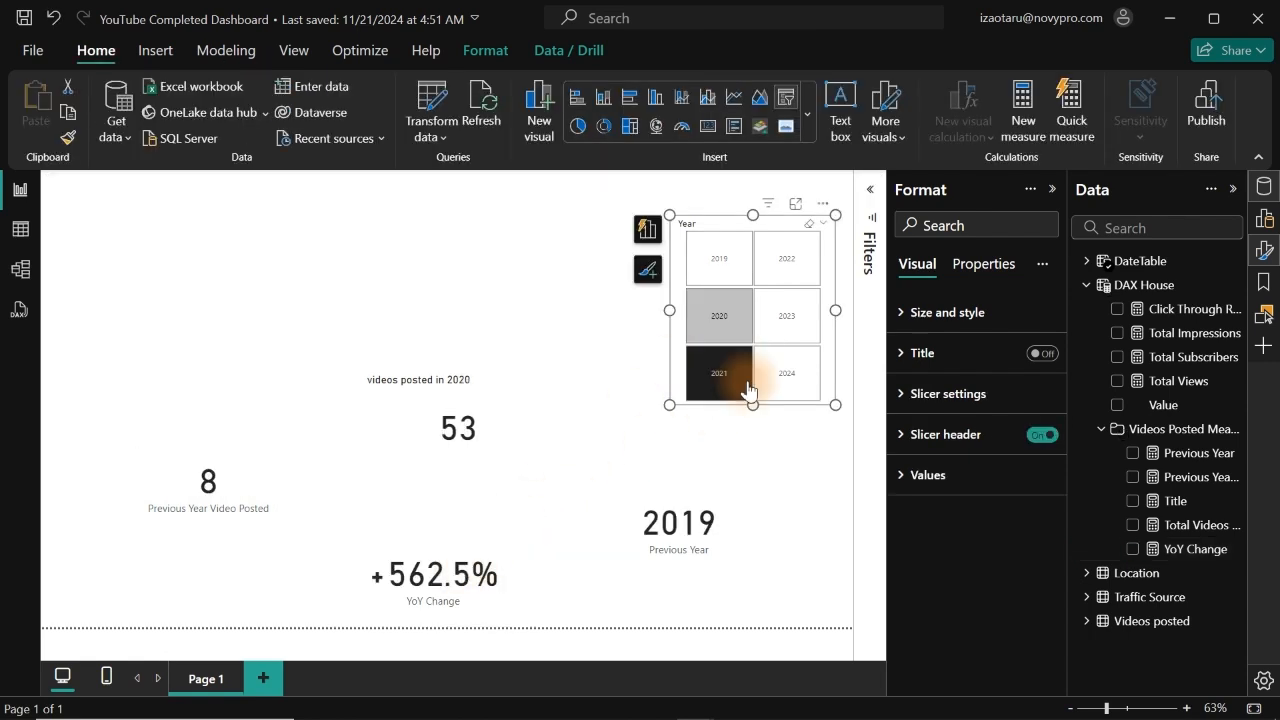
pyautogui.click(724, 380)
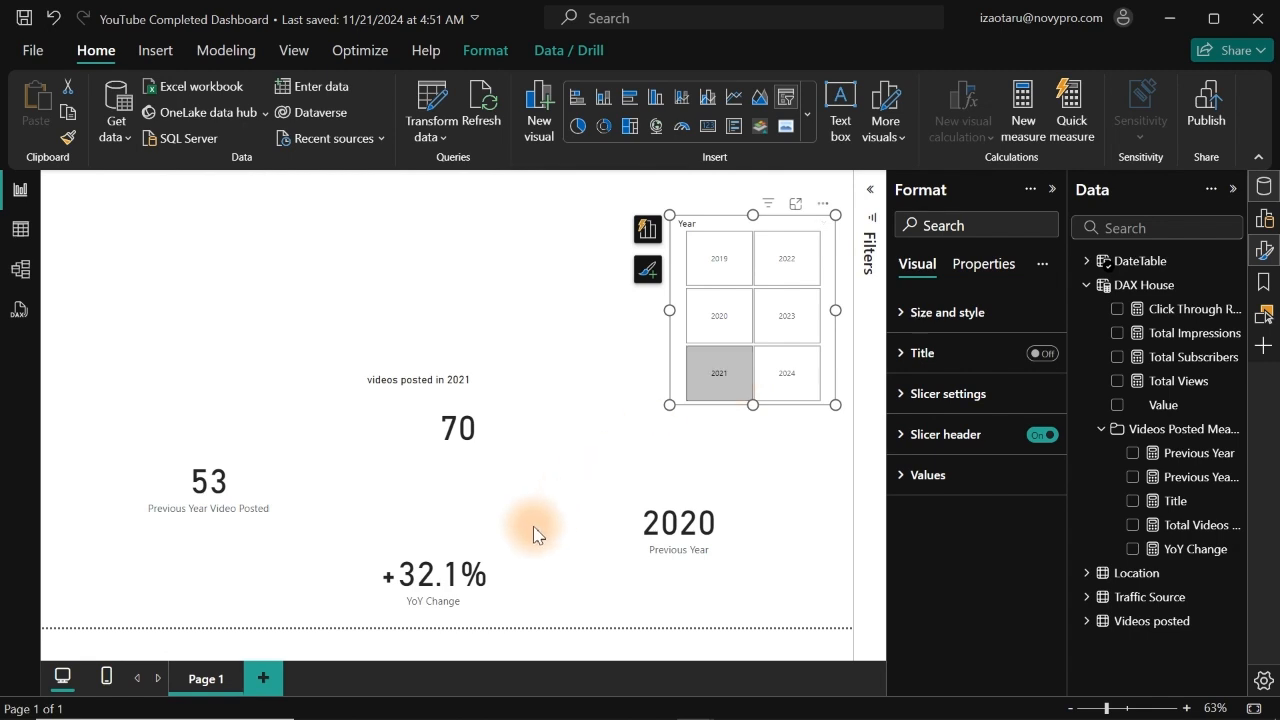
pyautogui.click(704, 338)
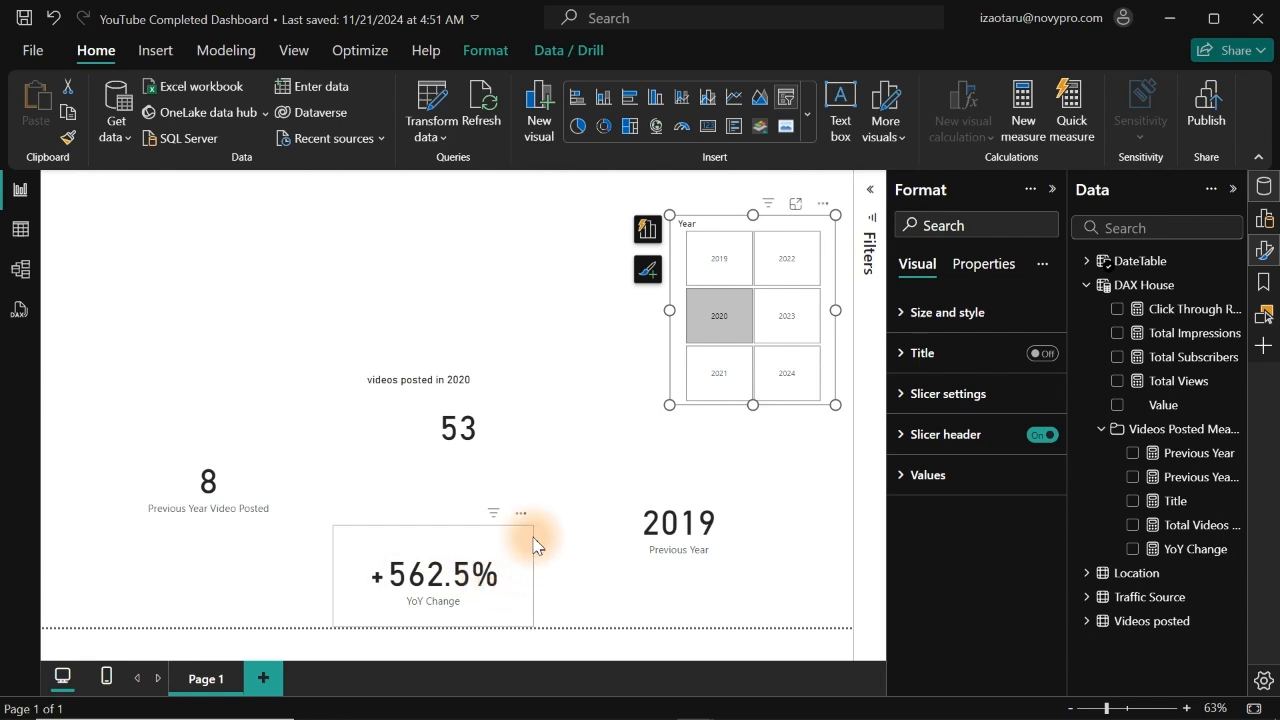
pyautogui.click(783, 385)
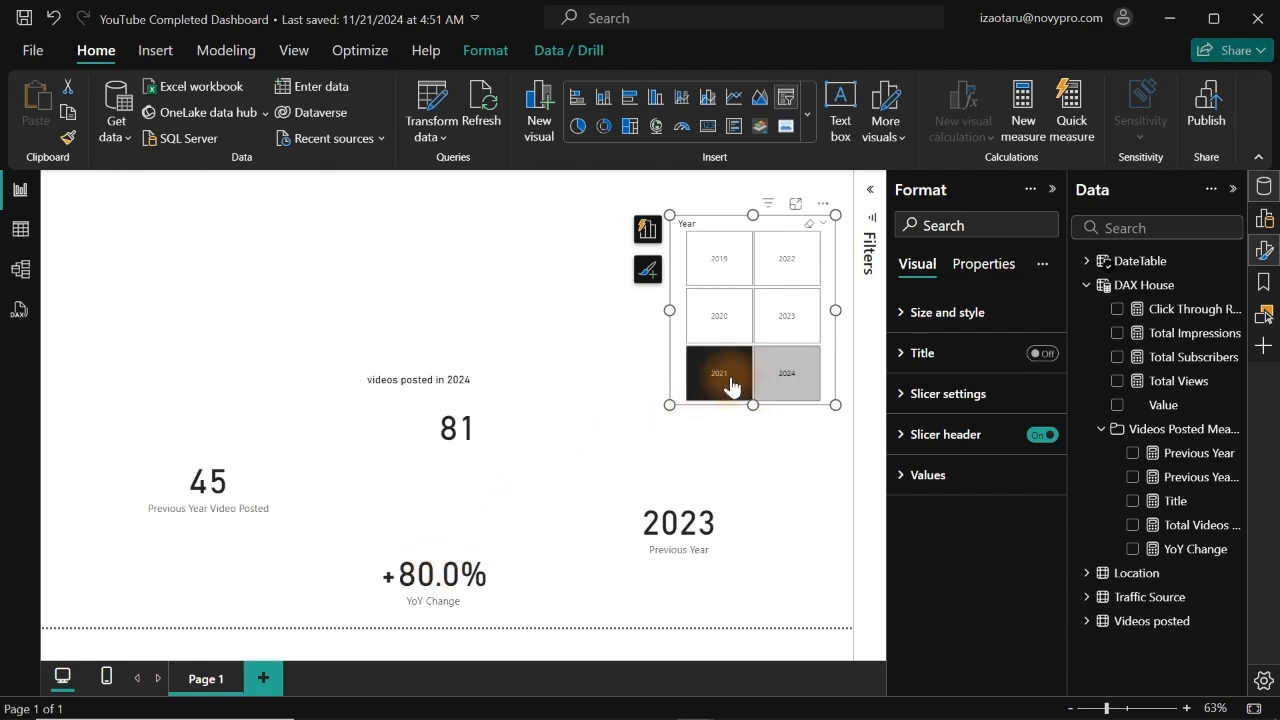
pyautogui.click(782, 348)
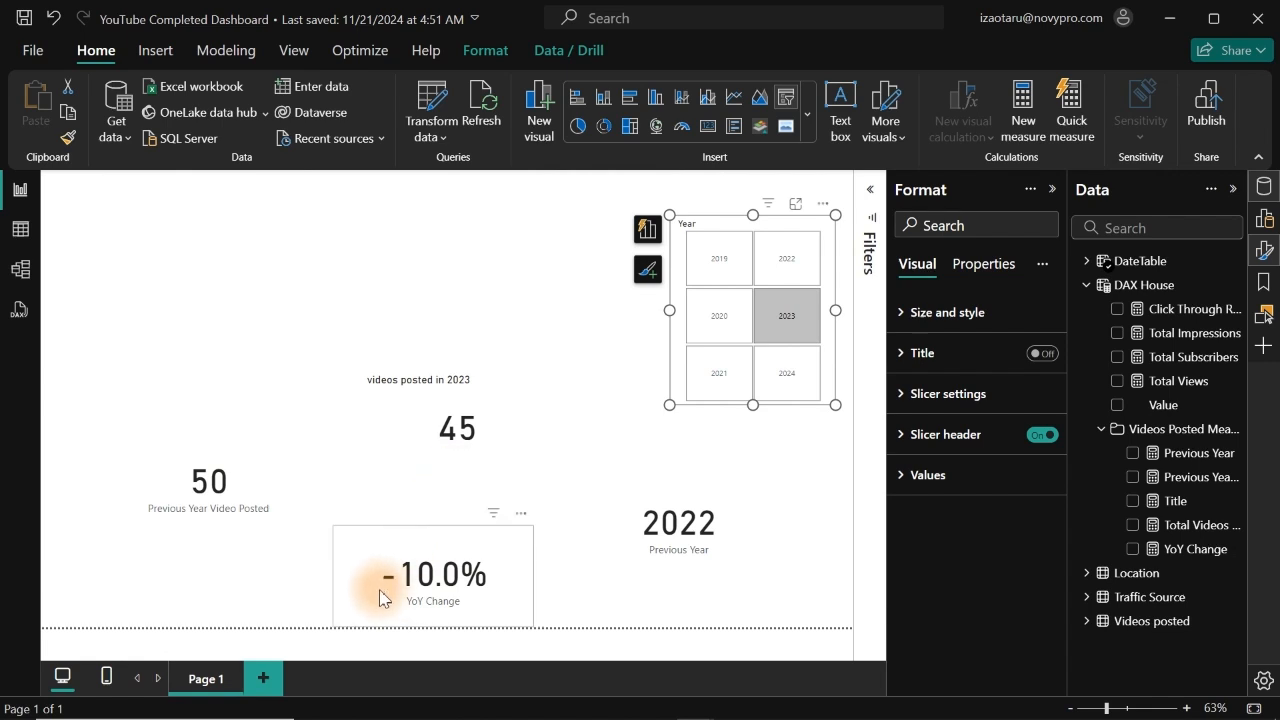
# Move the YoY Change card slightly to the left, below the videos posted card.
pyautogui.click(467, 562)
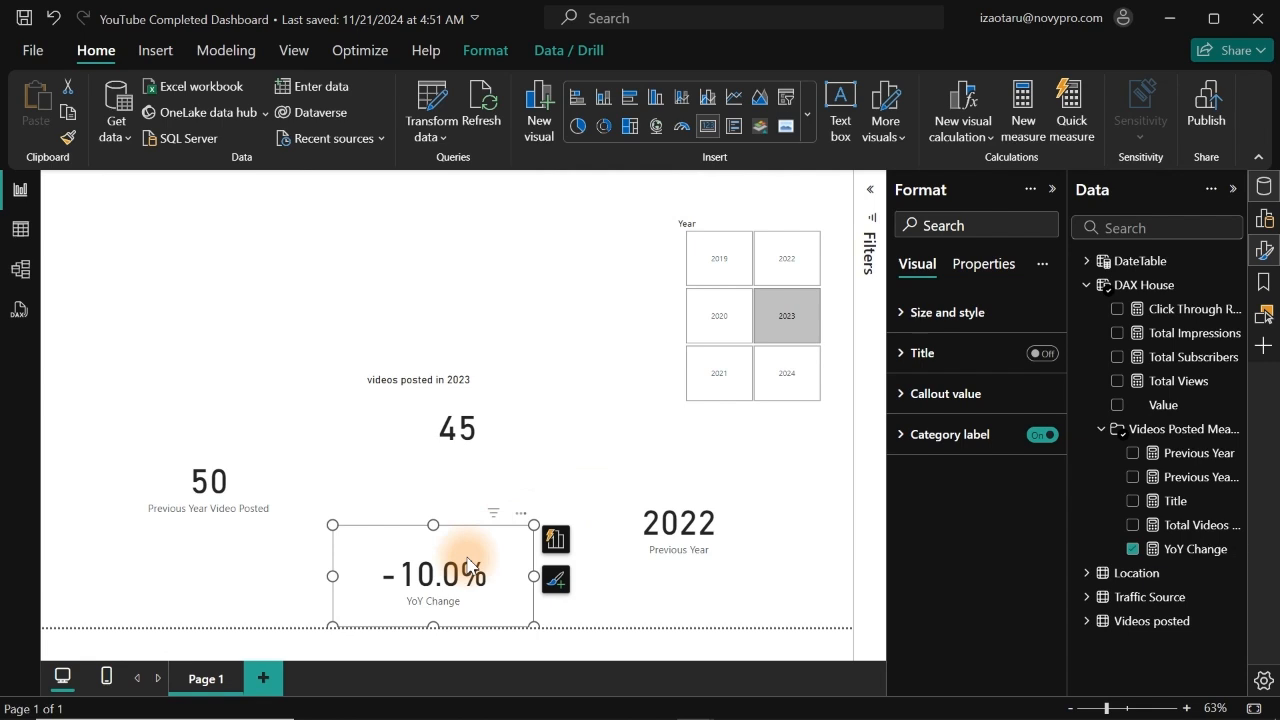
pyautogui.moveTo(467, 563); pyautogui.dragTo(420, 570)
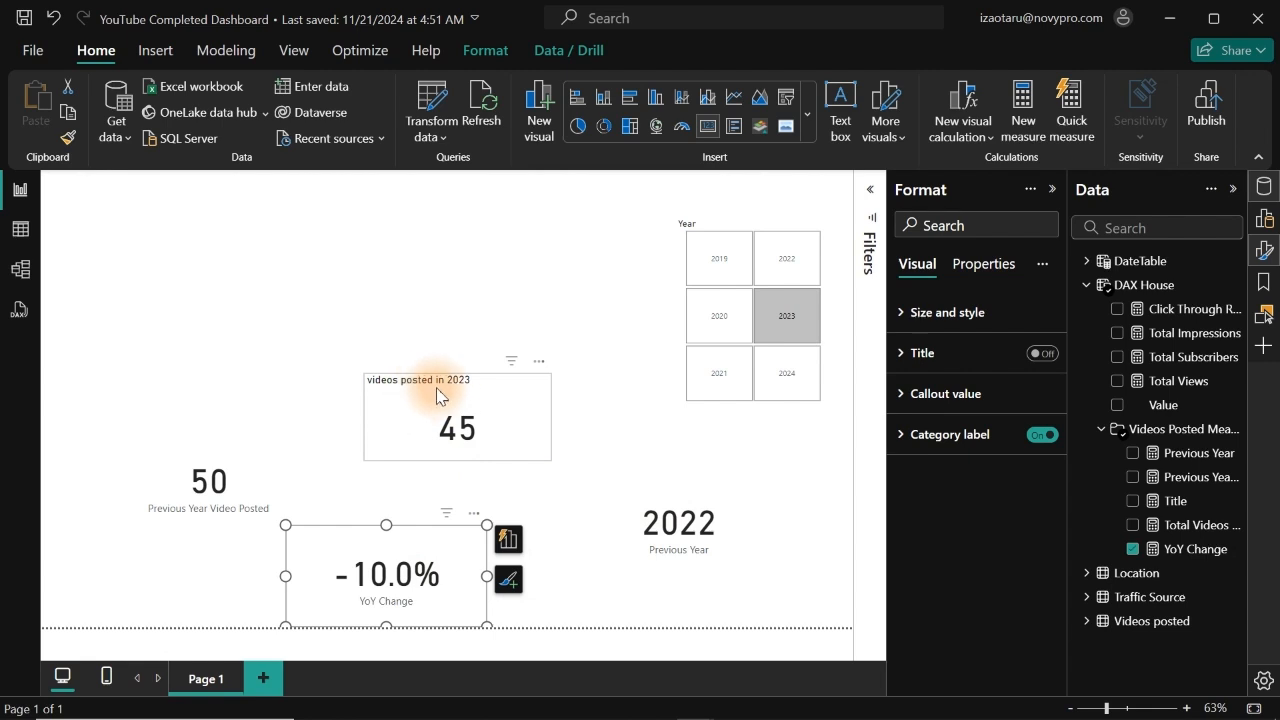
pyautogui.click(466, 378)
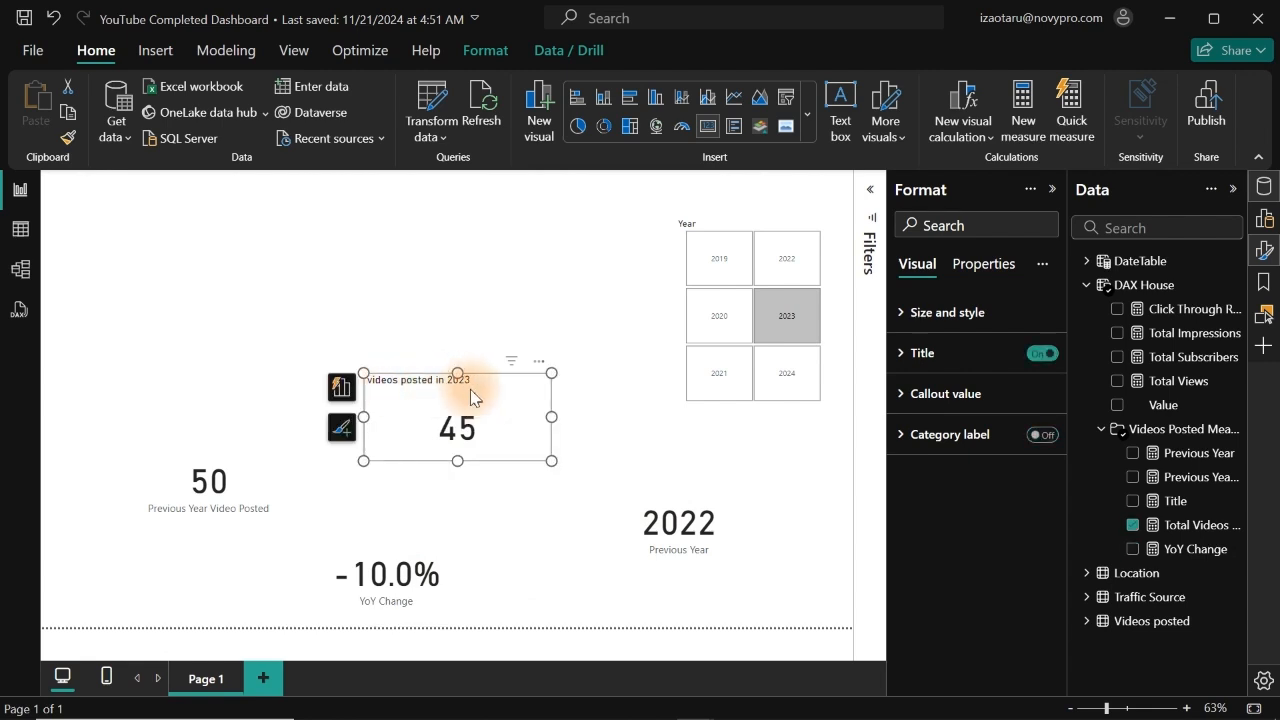
# Append &"vs "&_PrevYear after the closing parenthesis of the IF function in the YoY Change measure's _Result variable.
pyautogui.click(432, 549)
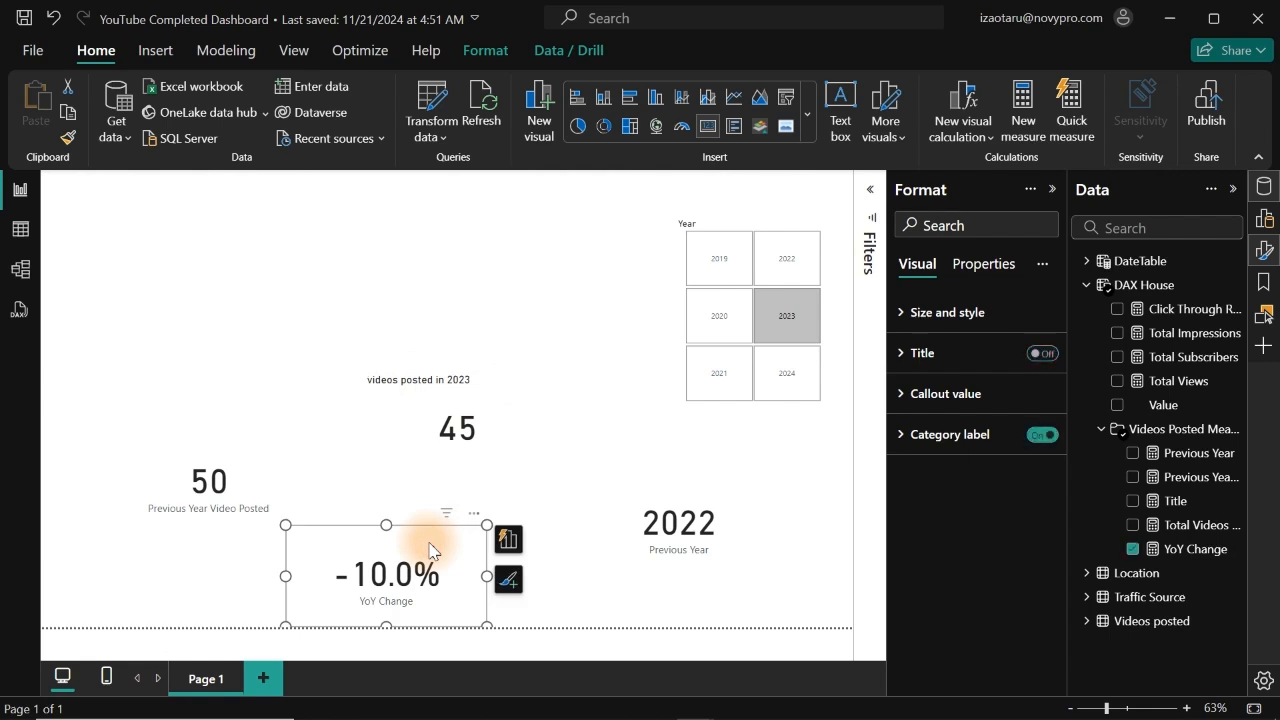
pyautogui.click(1168, 551)
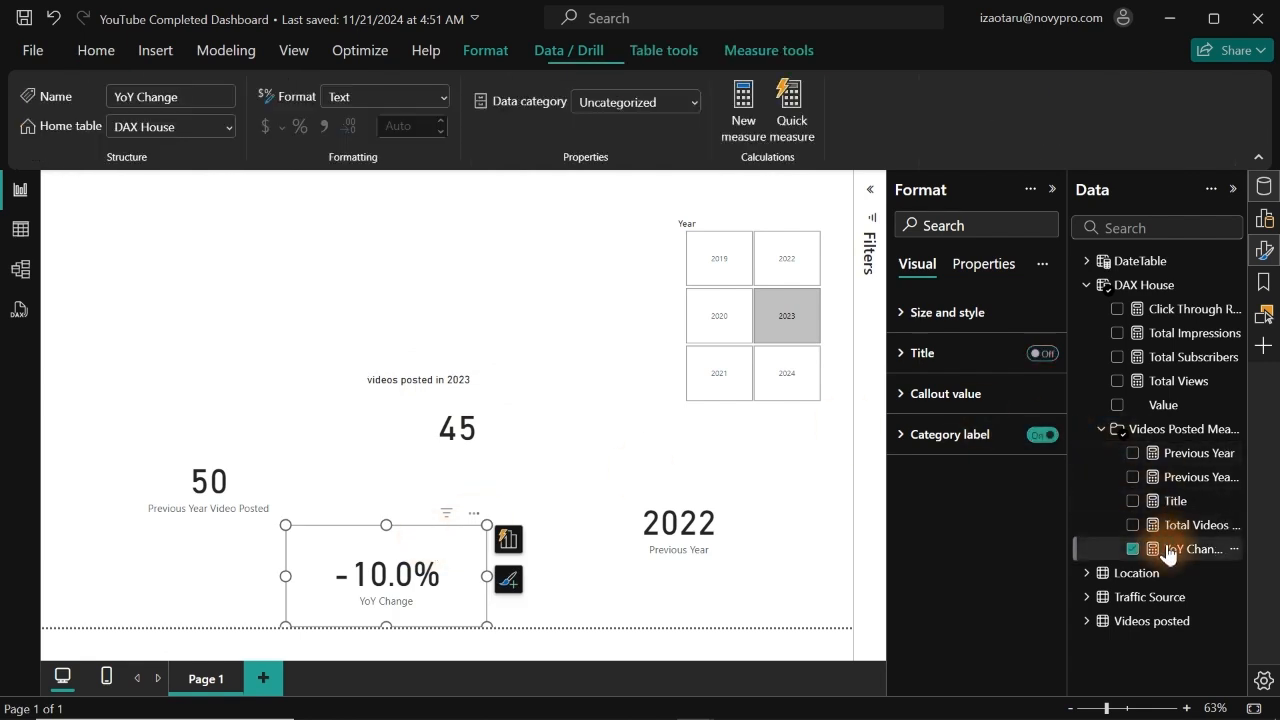
pyautogui.click(871, 194)
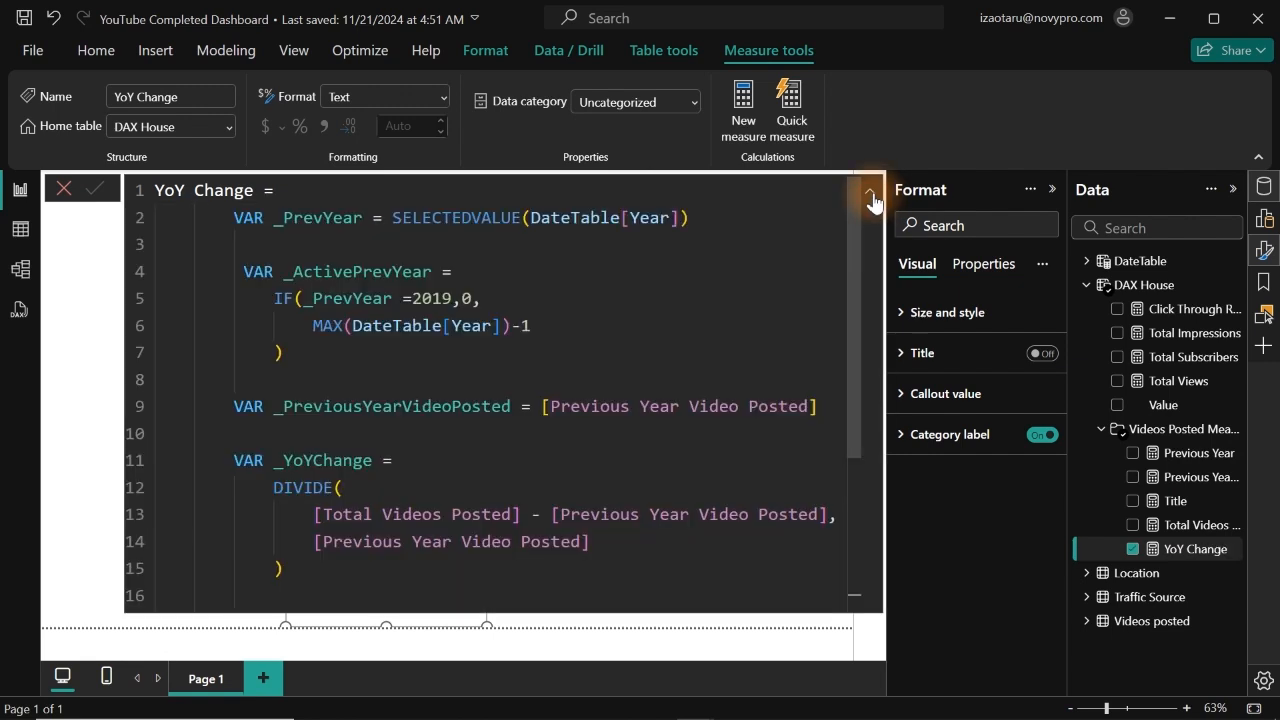
pyautogui.moveTo(857, 354); pyautogui.dragTo(862, 513)
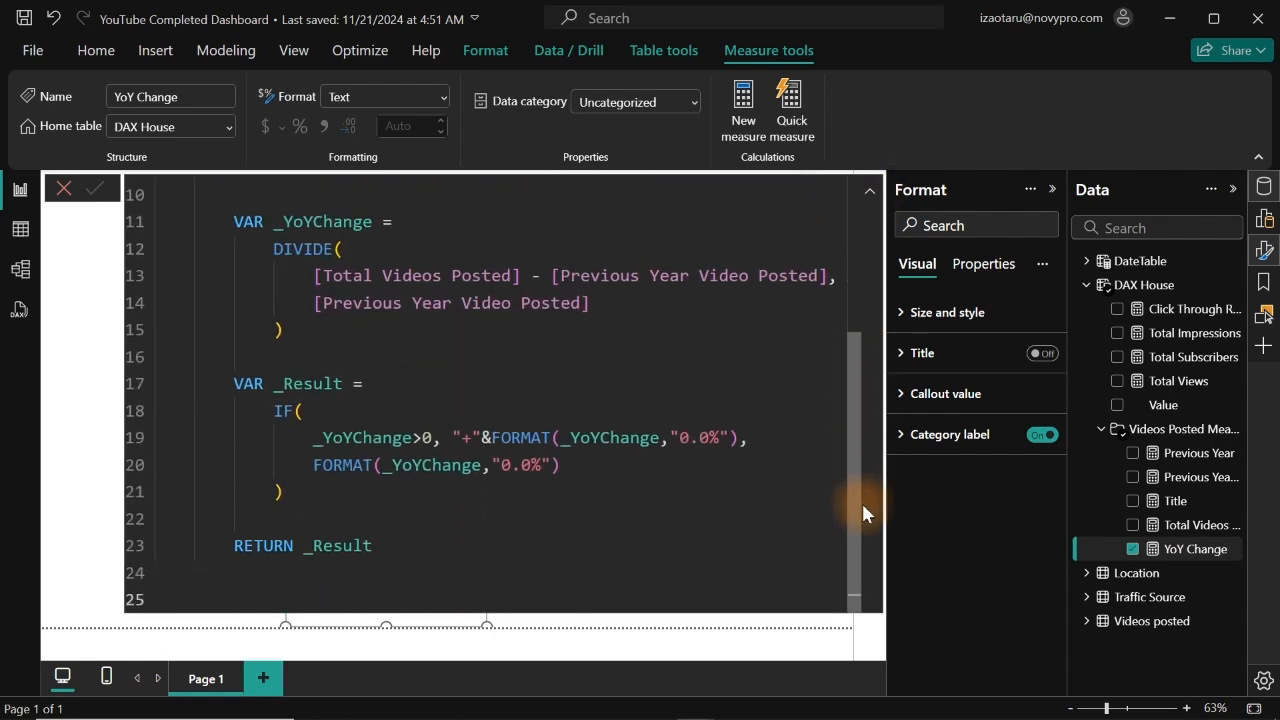
pyautogui.click(314, 494)
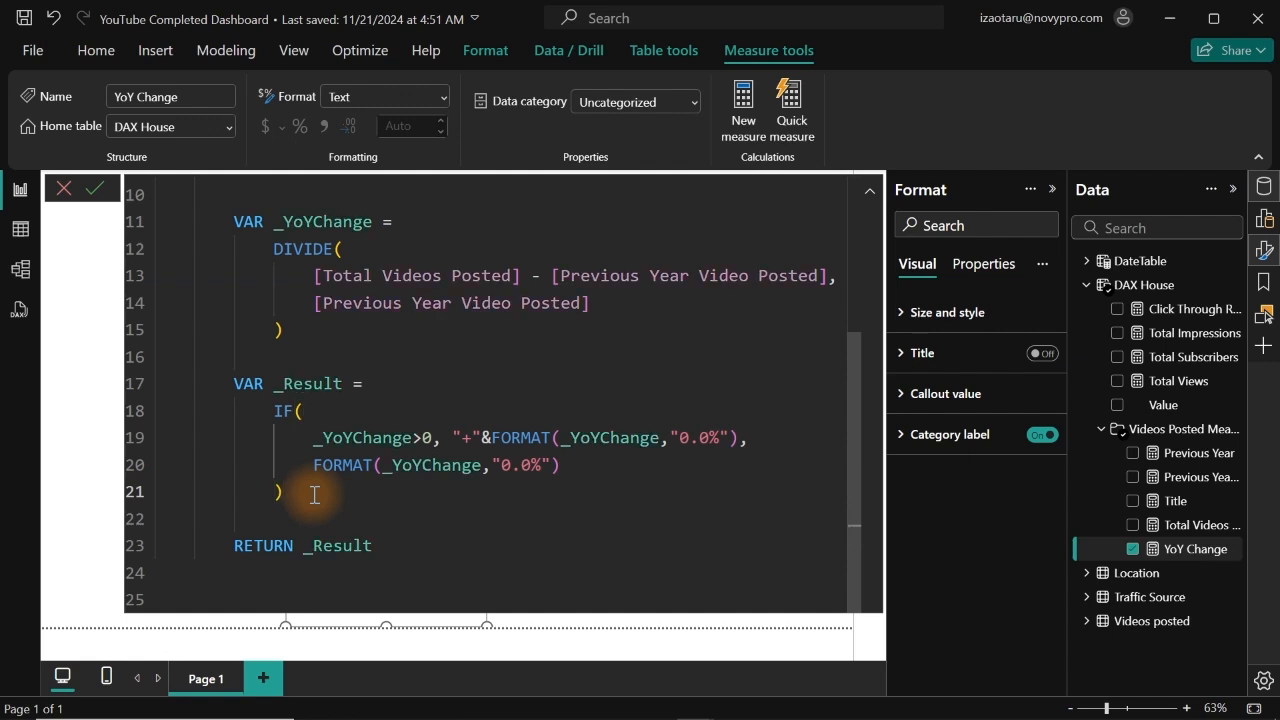
pyautogui.write('&"vs "&_')
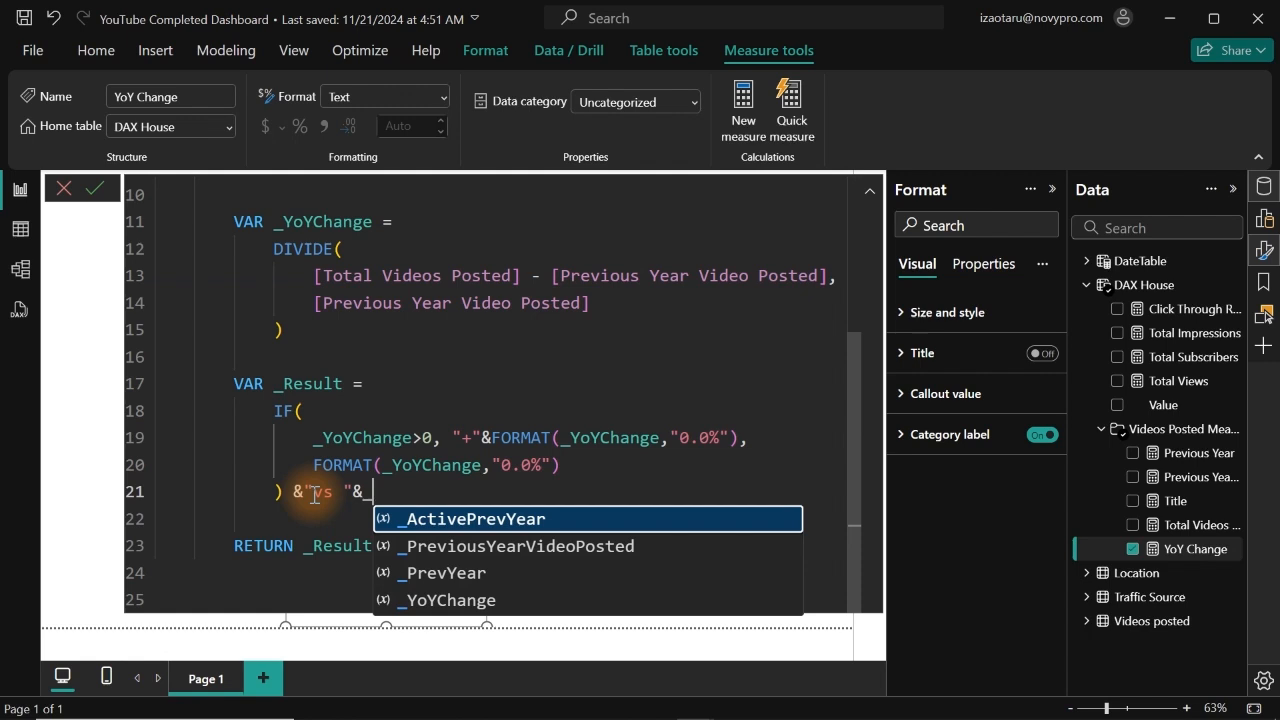
pyautogui.press('Down')
pyautogui.press('Down')
pyautogui.press('Tab')
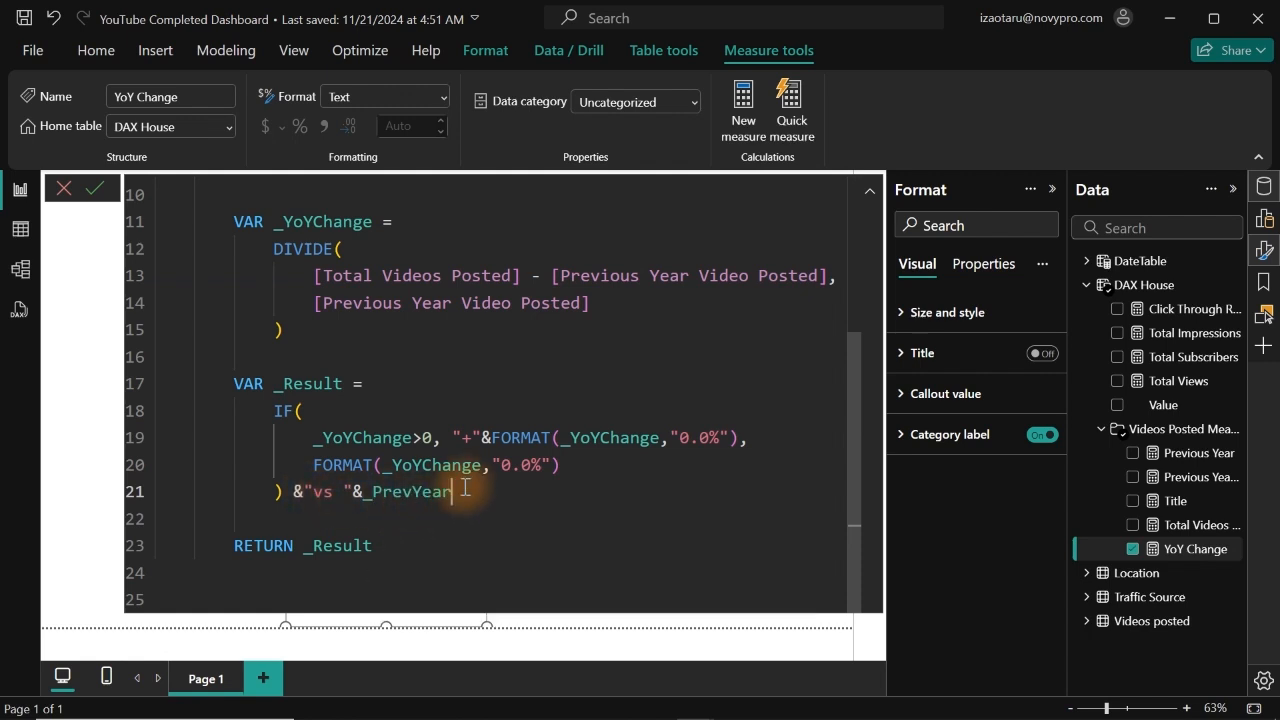
# Replace _PrevYear with _ActivePrevYear after "vs " in the _Result variable and commit the measure.
pyautogui.moveTo(452, 492); pyautogui.dragTo(365, 493)
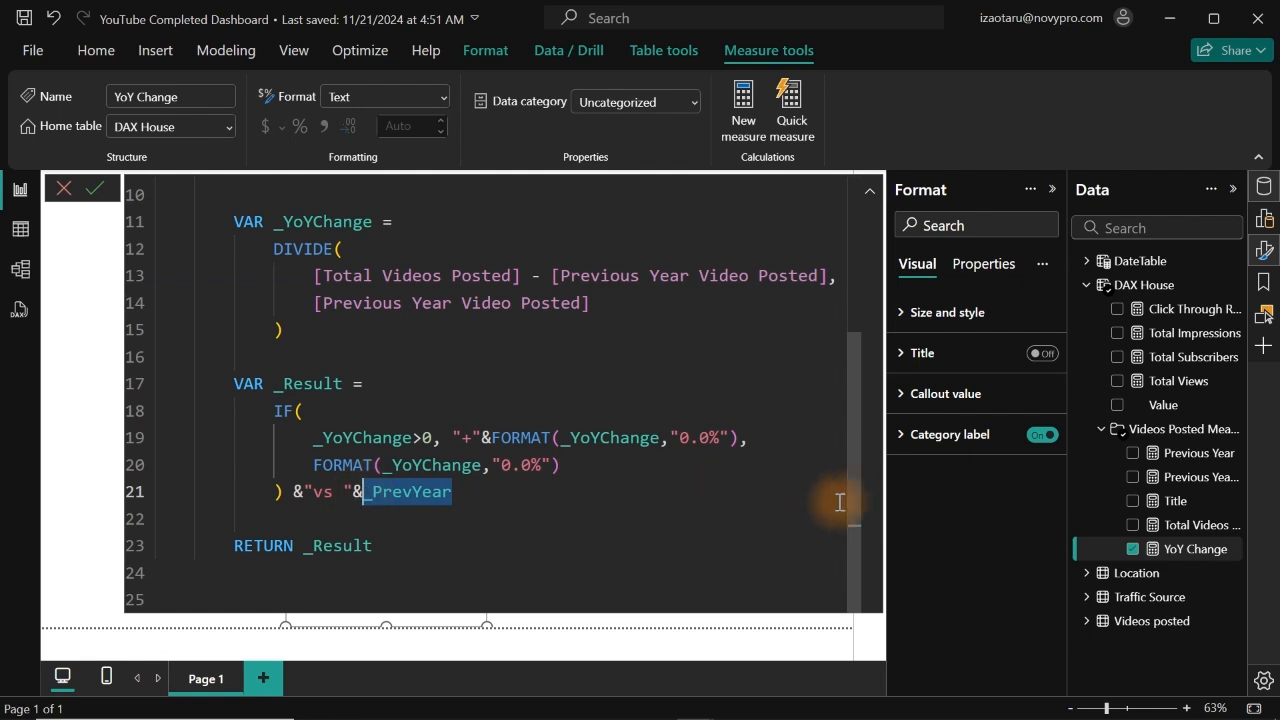
pyautogui.moveTo(857, 500); pyautogui.dragTo(837, 329)
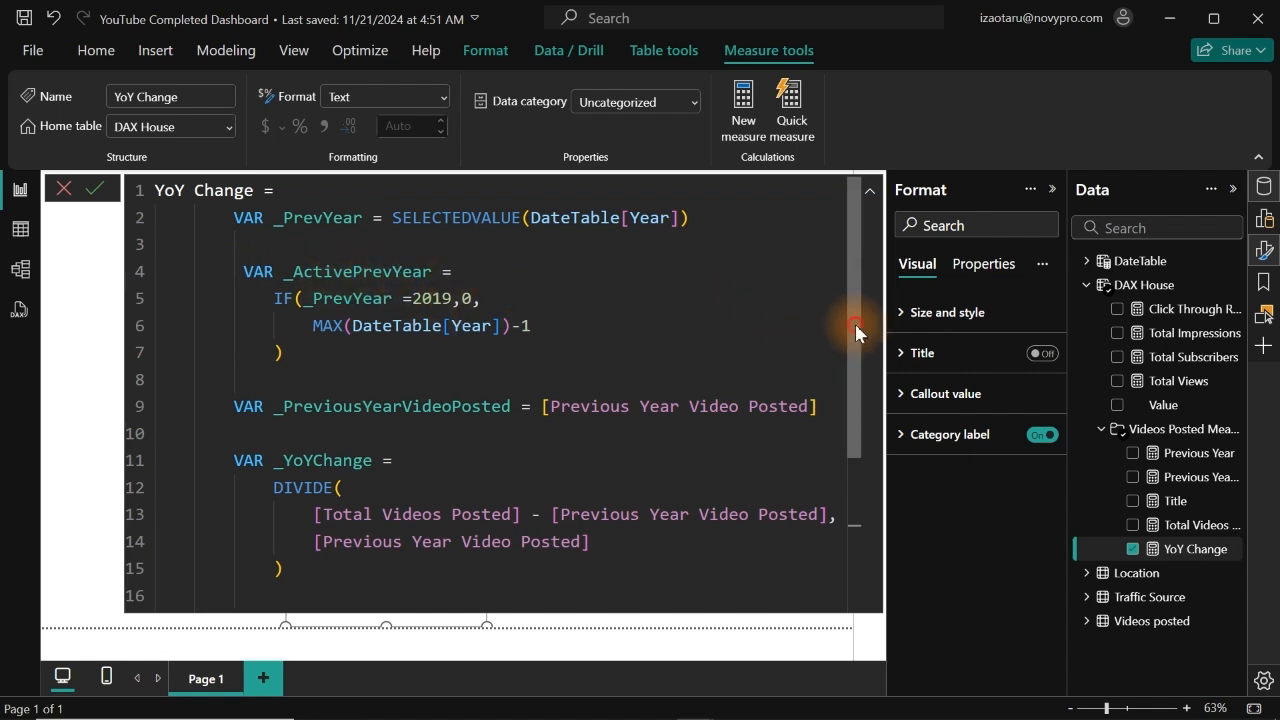
pyautogui.moveTo(856, 331); pyautogui.dragTo(843, 524)
pyautogui.press('BackSpace')
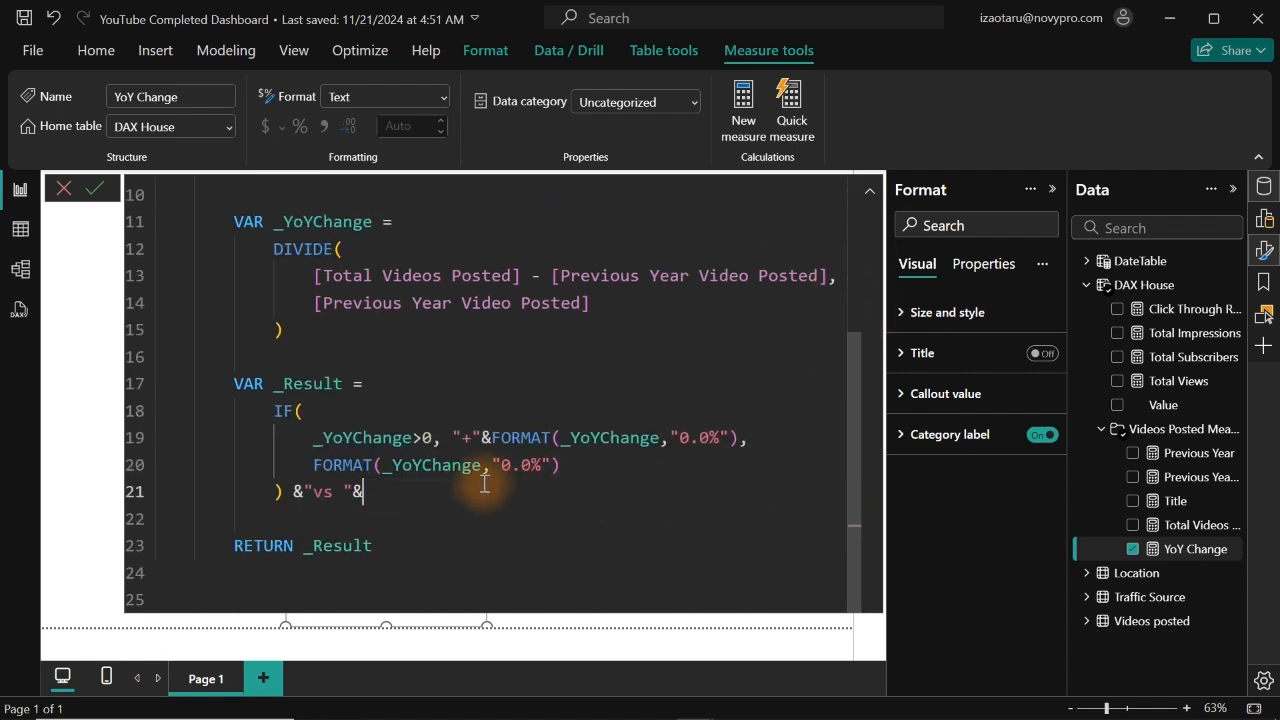
pyautogui.write('_')
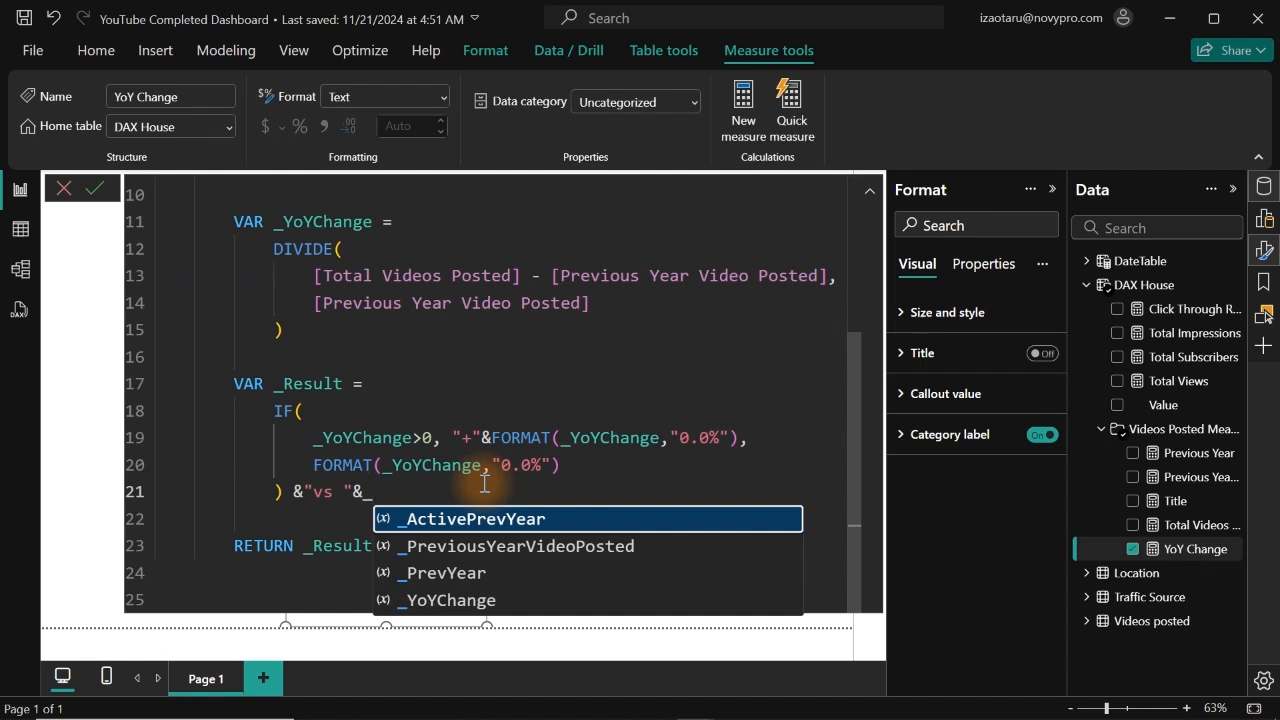
pyautogui.press('Tab')
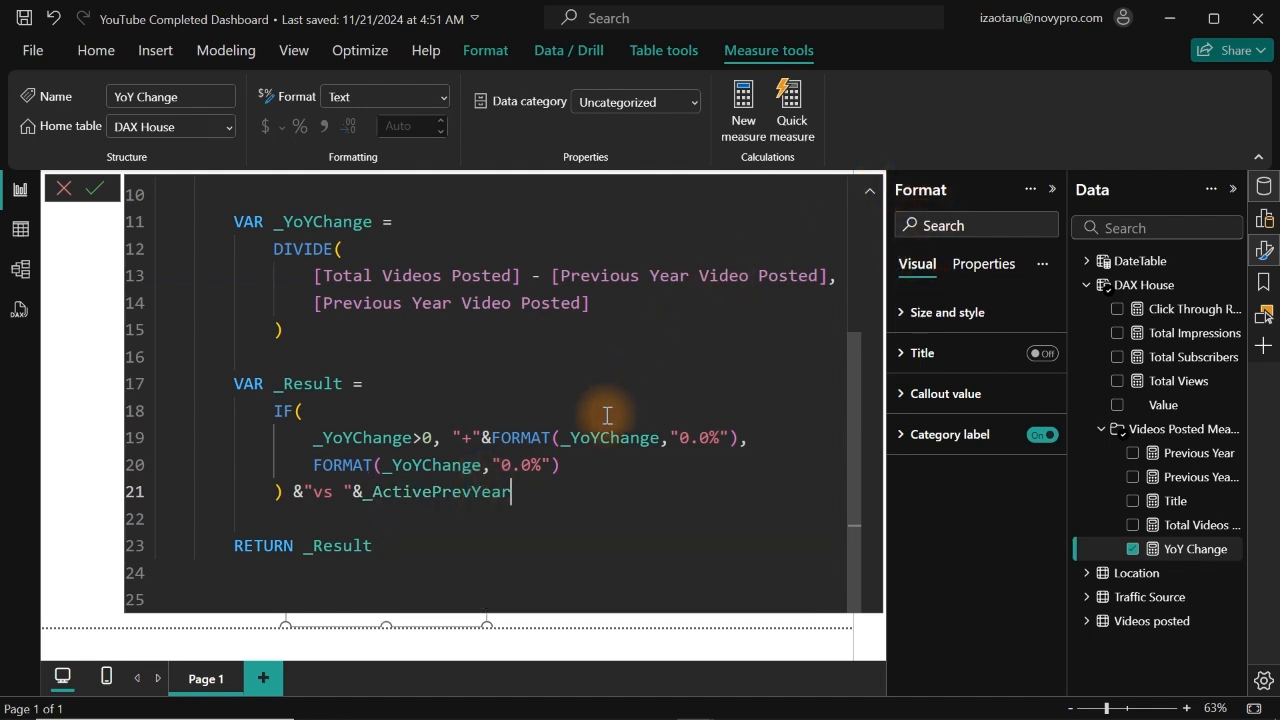
pyautogui.press('Return')
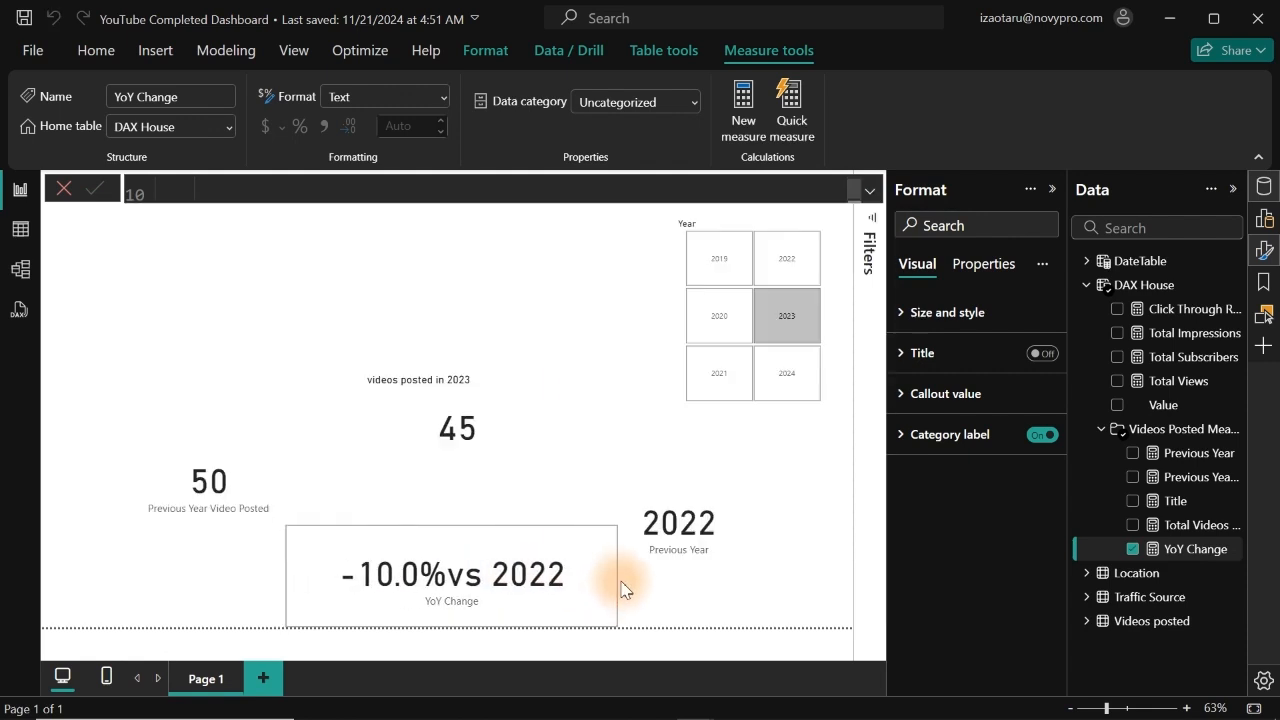
# Shift the YoY Change card slightly left and insert a space before "vs" in its measure, committing the formula.
pyautogui.moveTo(509, 591); pyautogui.dragTo(468, 586)
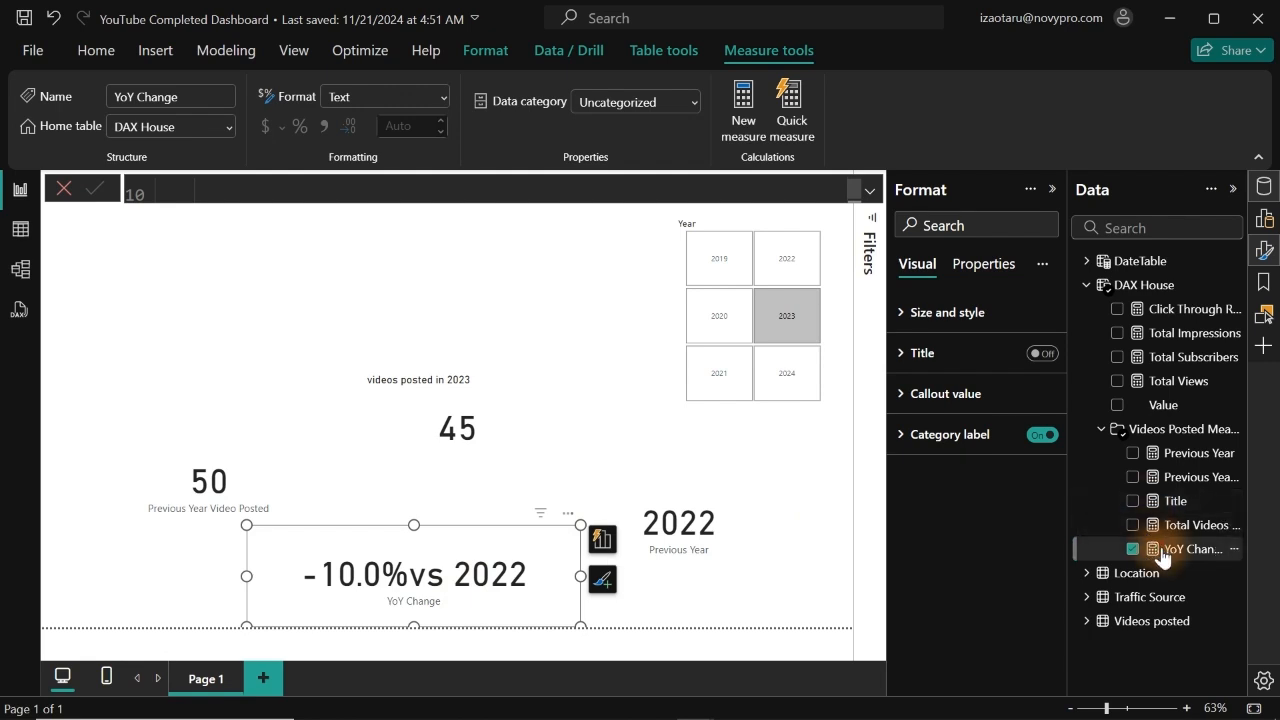
pyautogui.click(867, 190)
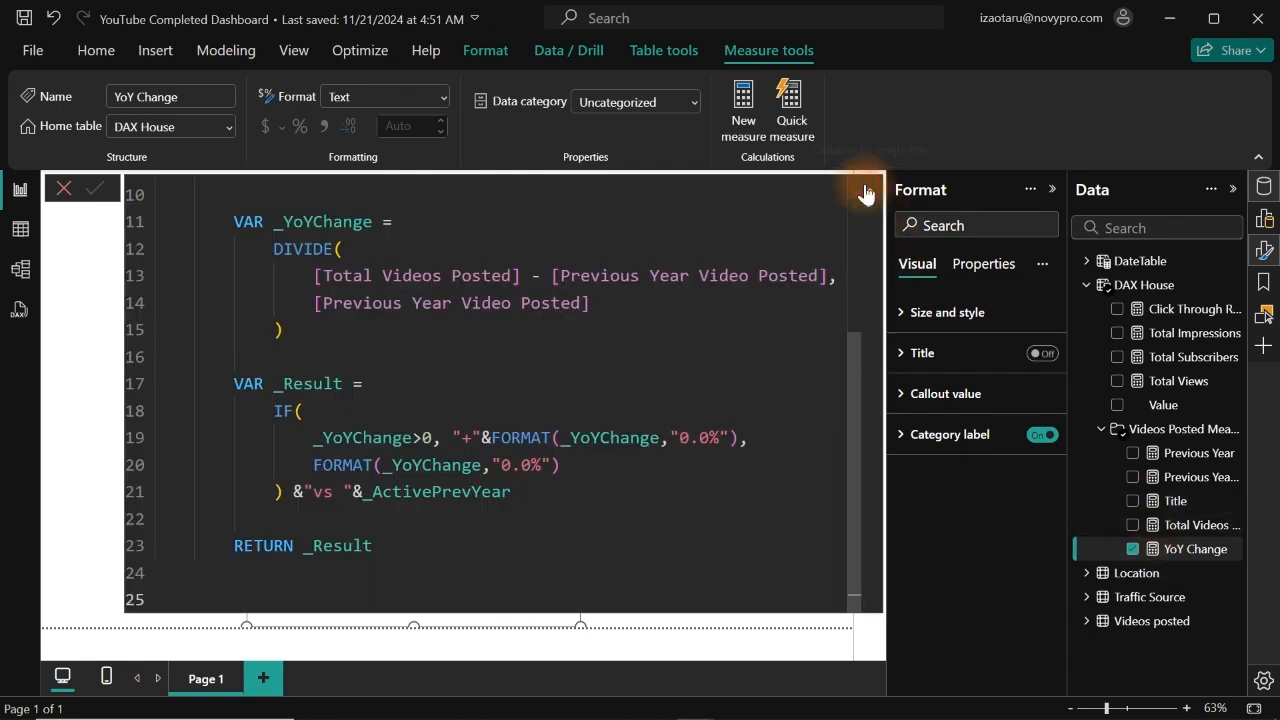
pyautogui.click(316, 491)
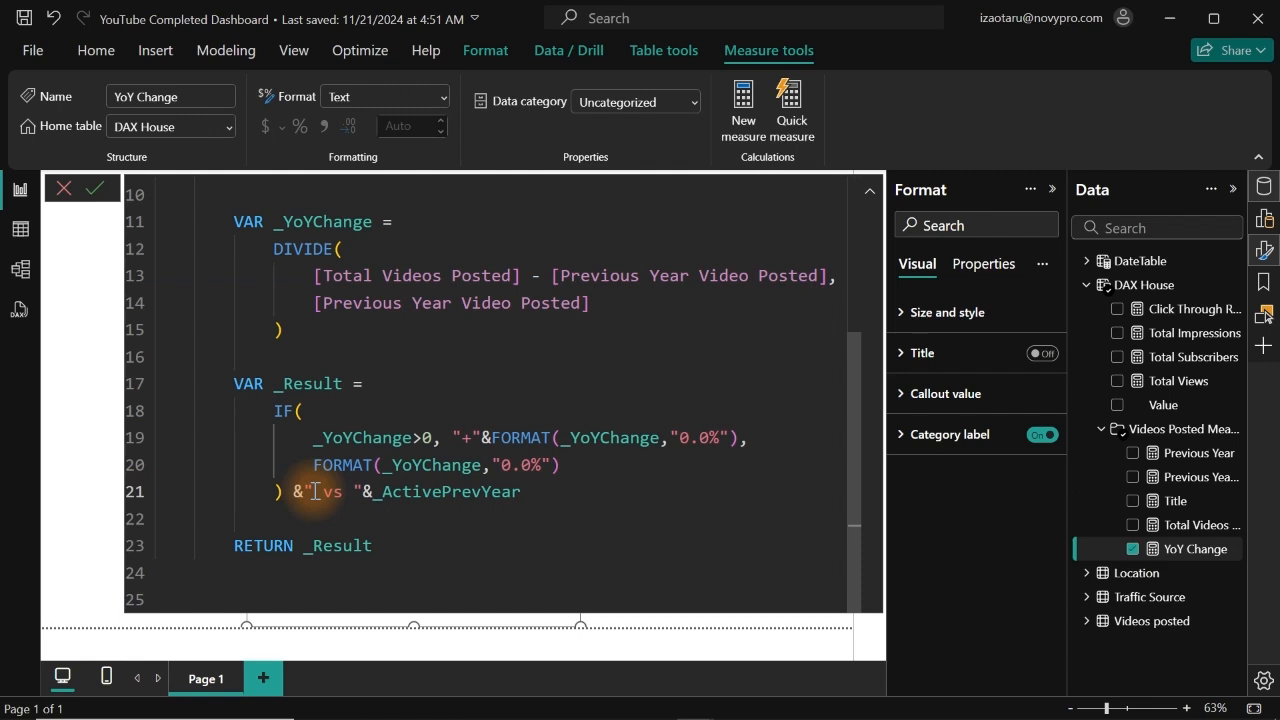
pyautogui.press('Return')
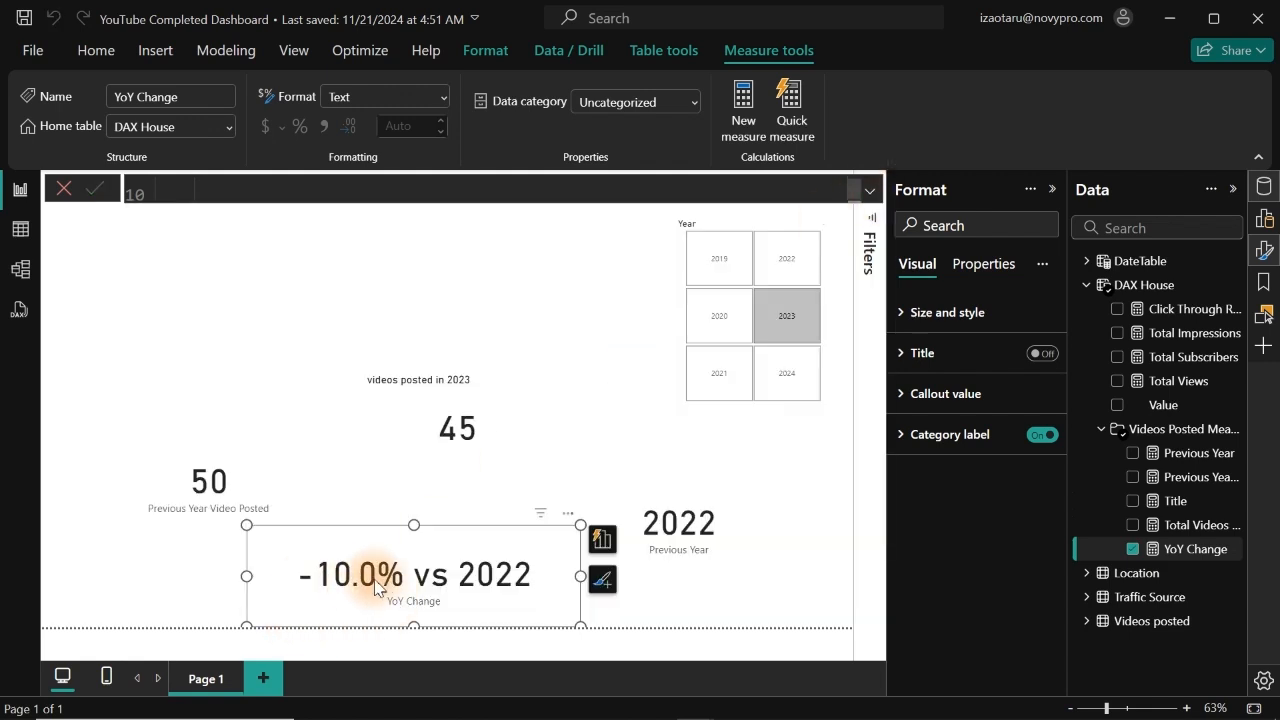
# Move the Previous Year card slightly right and down, and the videos posted card further up the canvas.
pyautogui.click(686, 546)
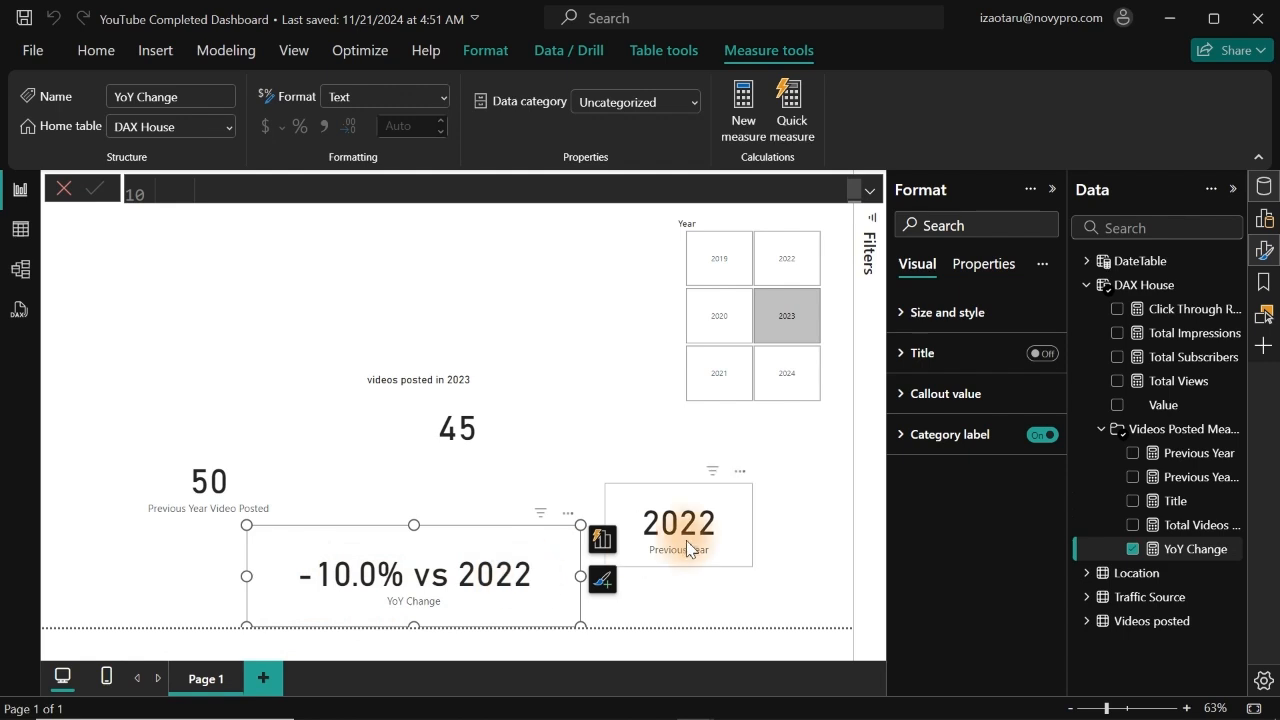
pyautogui.moveTo(686, 546); pyautogui.dragTo(736, 555)
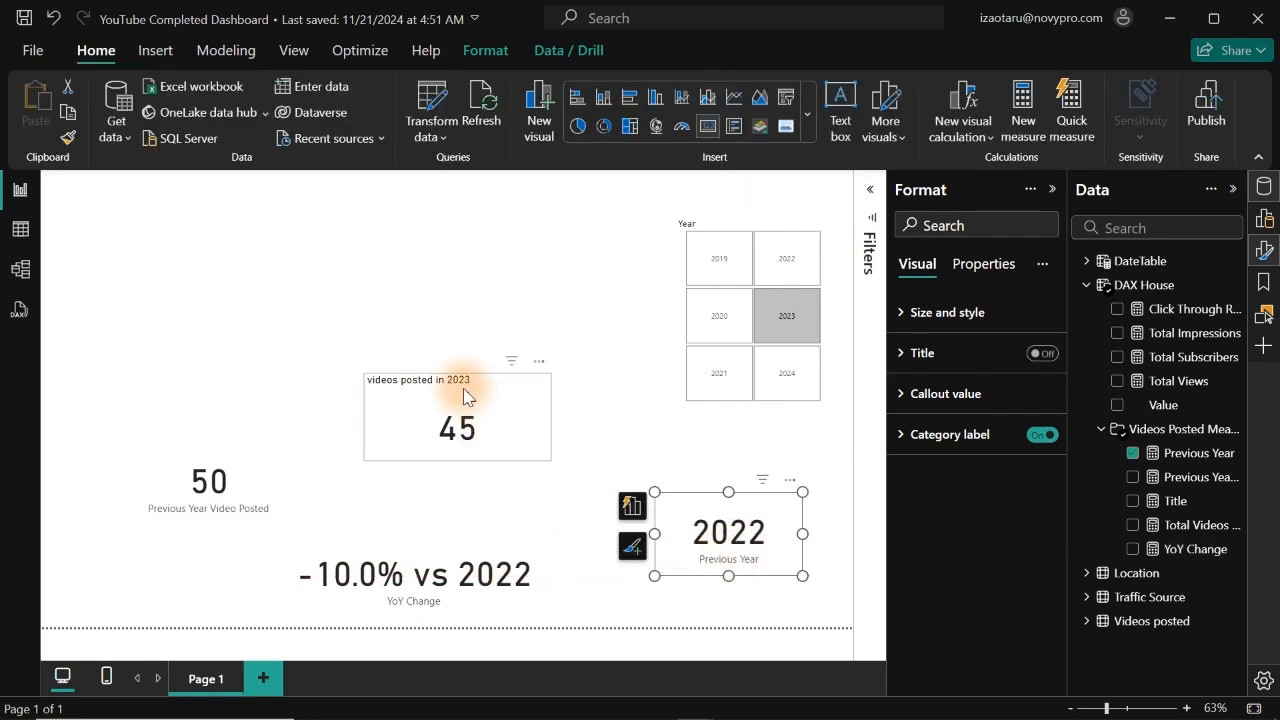
pyautogui.moveTo(470, 384); pyautogui.dragTo(463, 307)
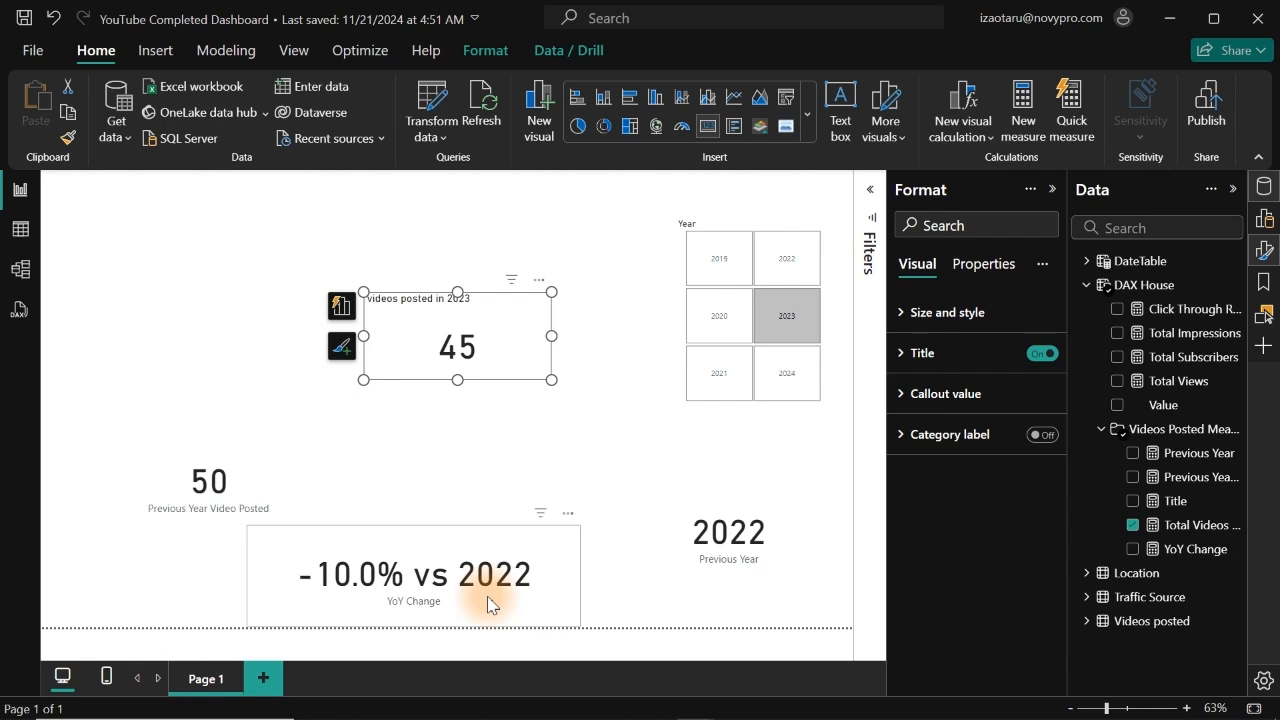
# Filter the report to 2019 with the Year slicer to check the YoY Change card.
pyautogui.click(720, 262)
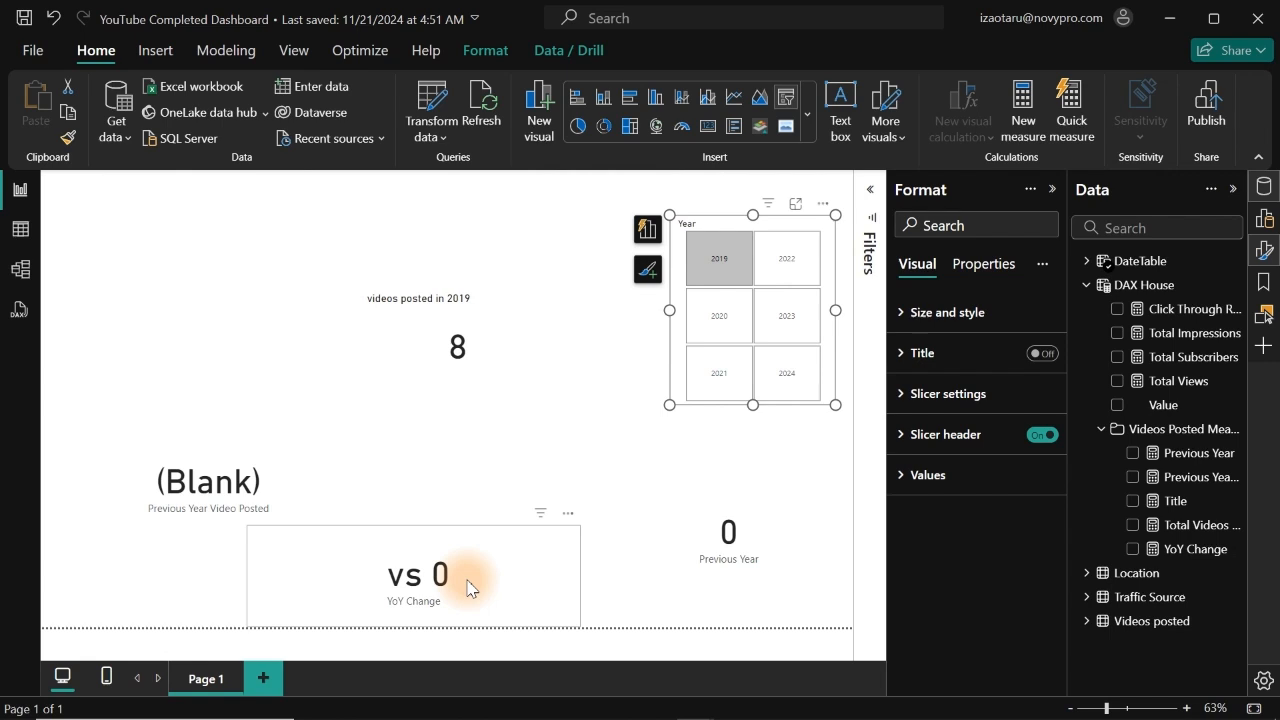
# In the YoY Change measure, replace the final RETURN _Result line with a bare RETURN followed by a new line.
pyautogui.click(1172, 552)
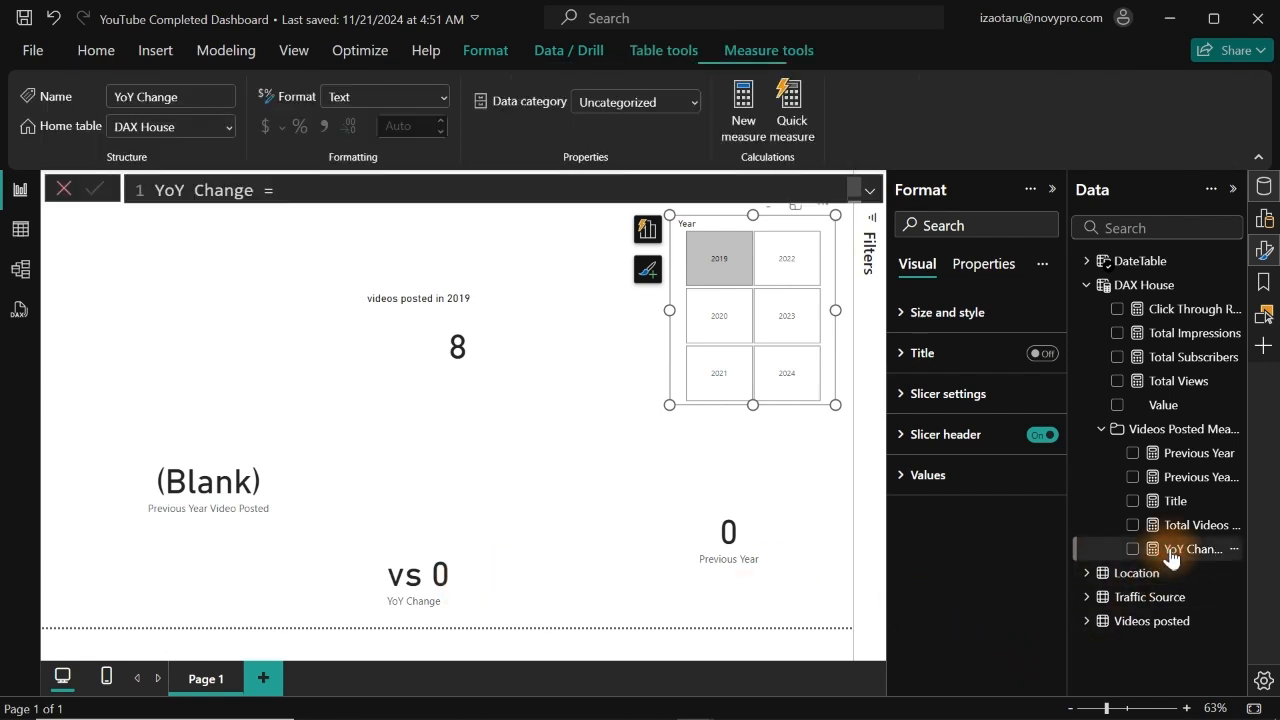
pyautogui.click(872, 198)
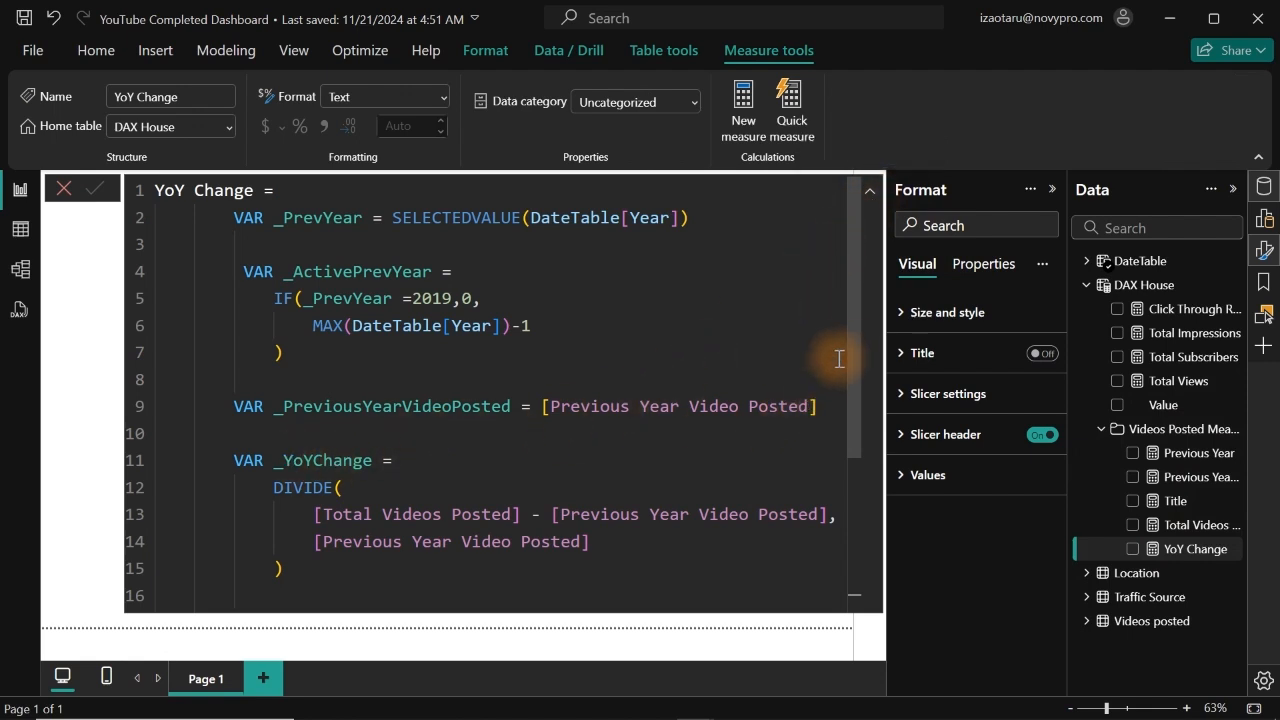
pyautogui.moveTo(855, 333); pyautogui.dragTo(842, 580)
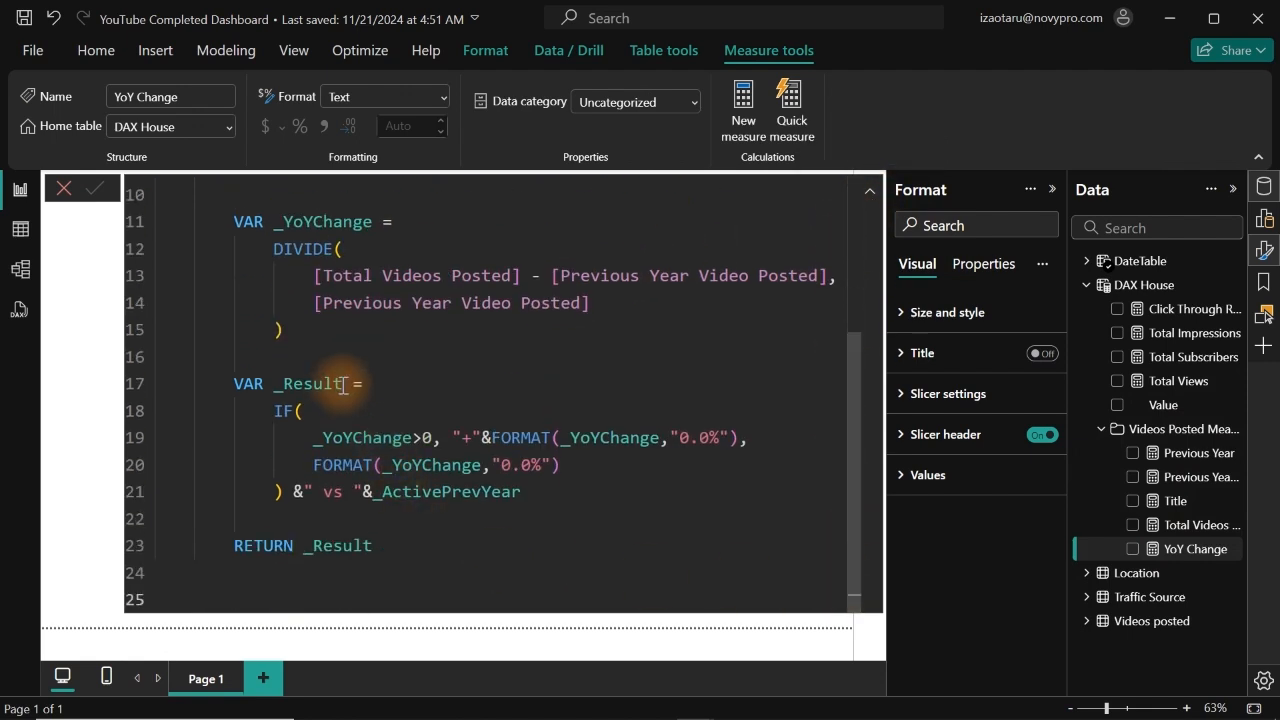
pyautogui.moveTo(391, 556); pyautogui.dragTo(203, 545)
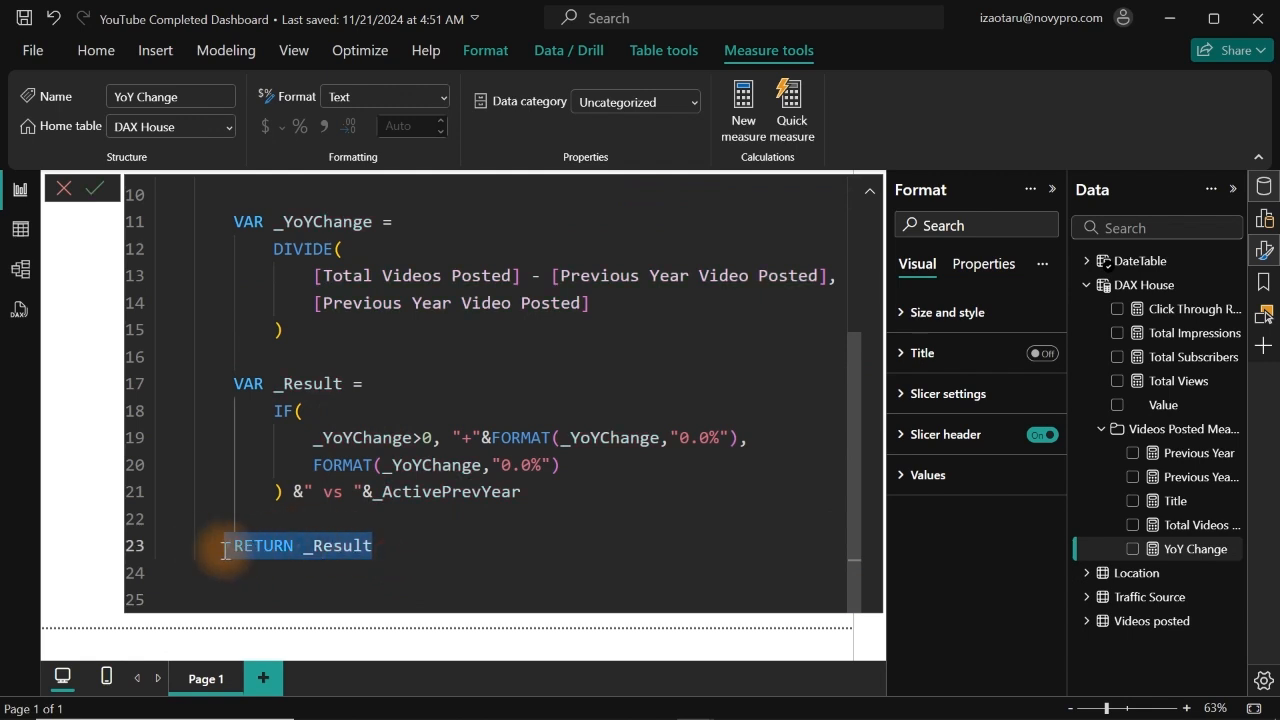
pyautogui.press('BackSpace')
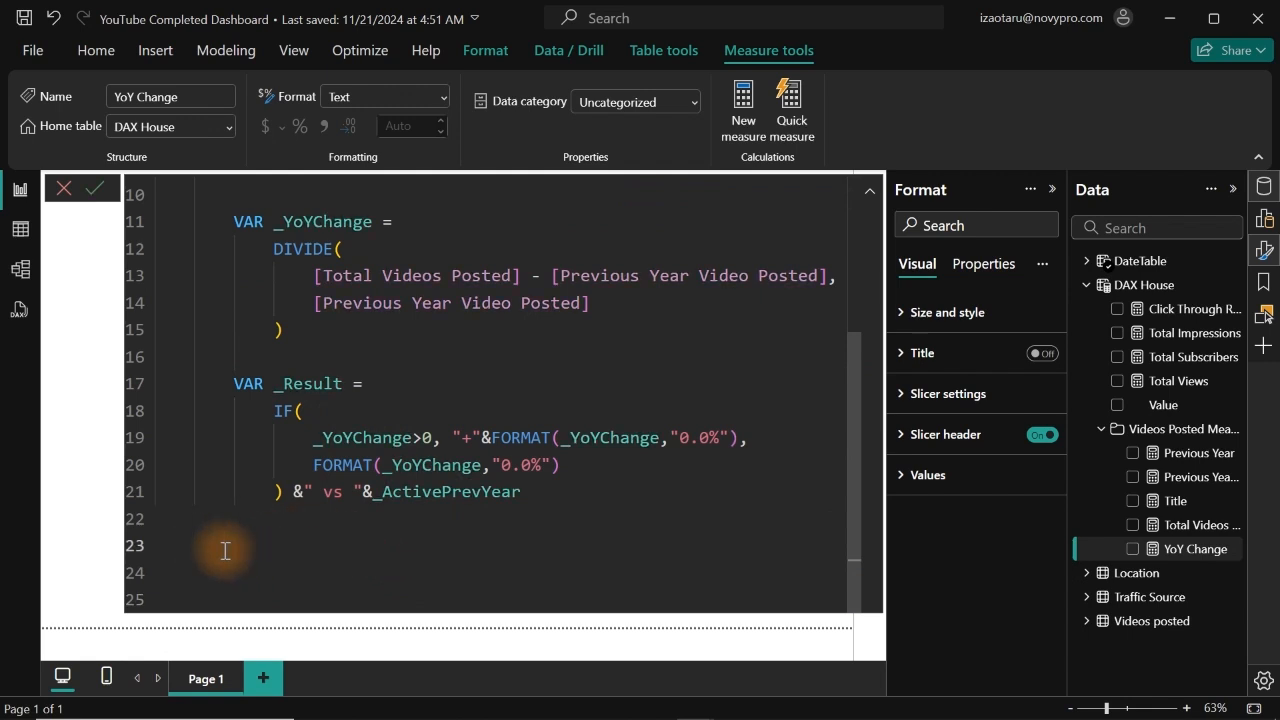
pyautogui.write('ret')
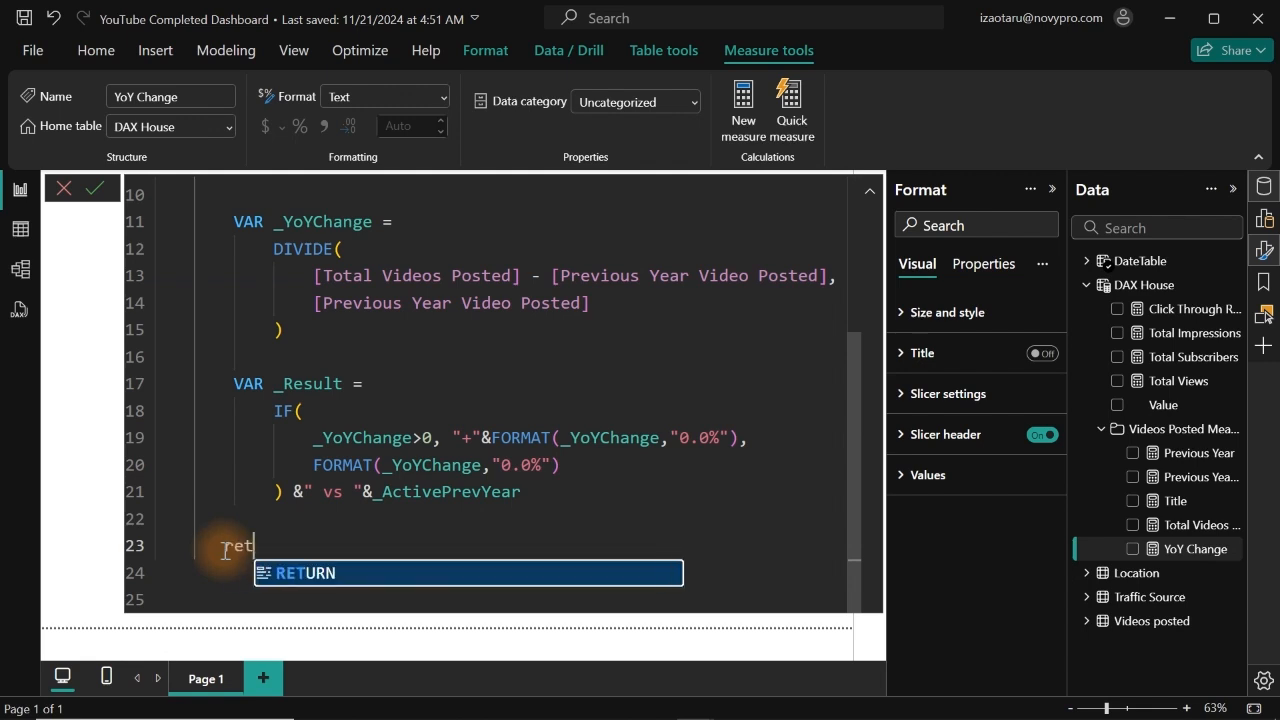
pyautogui.press('Tab')
pyautogui.press('Return')
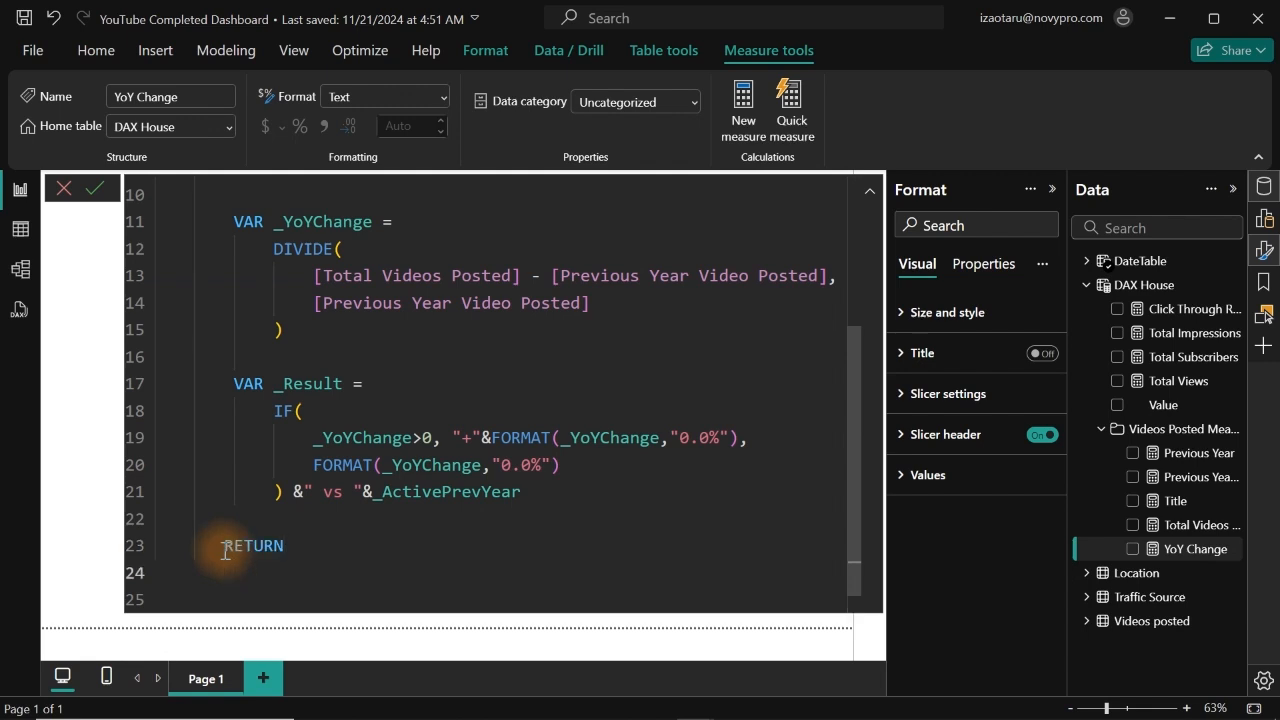
# Start an IF function under RETURN with the condition _ActivePrevYear = 0.
pyautogui.write('if')
pyautogui.press('Tab')
pyautogui.press('Return')
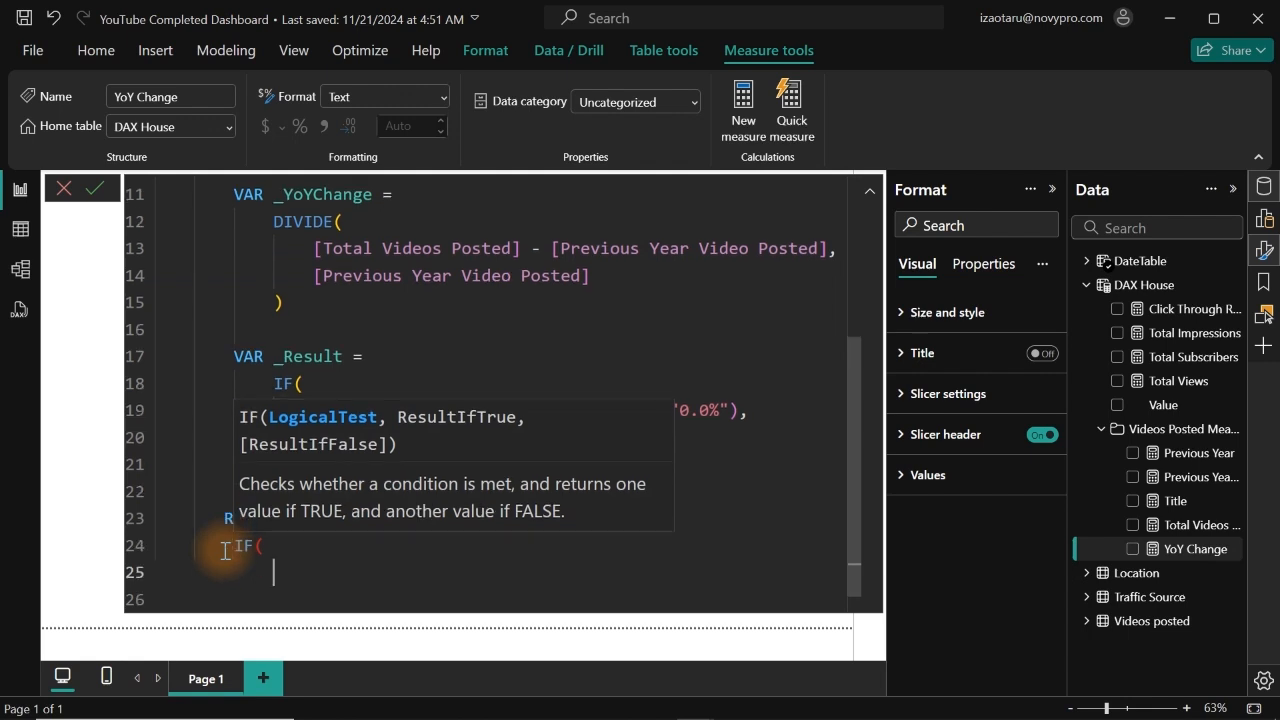
pyautogui.write('_')
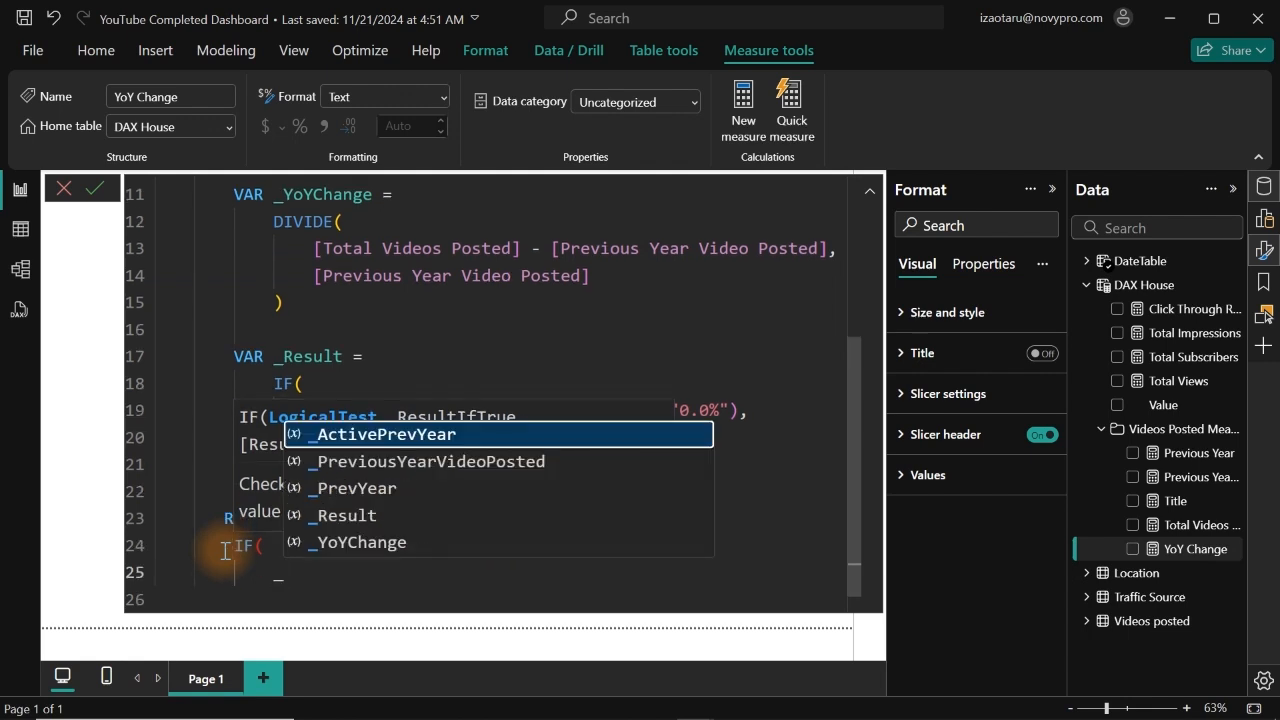
pyautogui.press('Down')
pyautogui.press('Down')
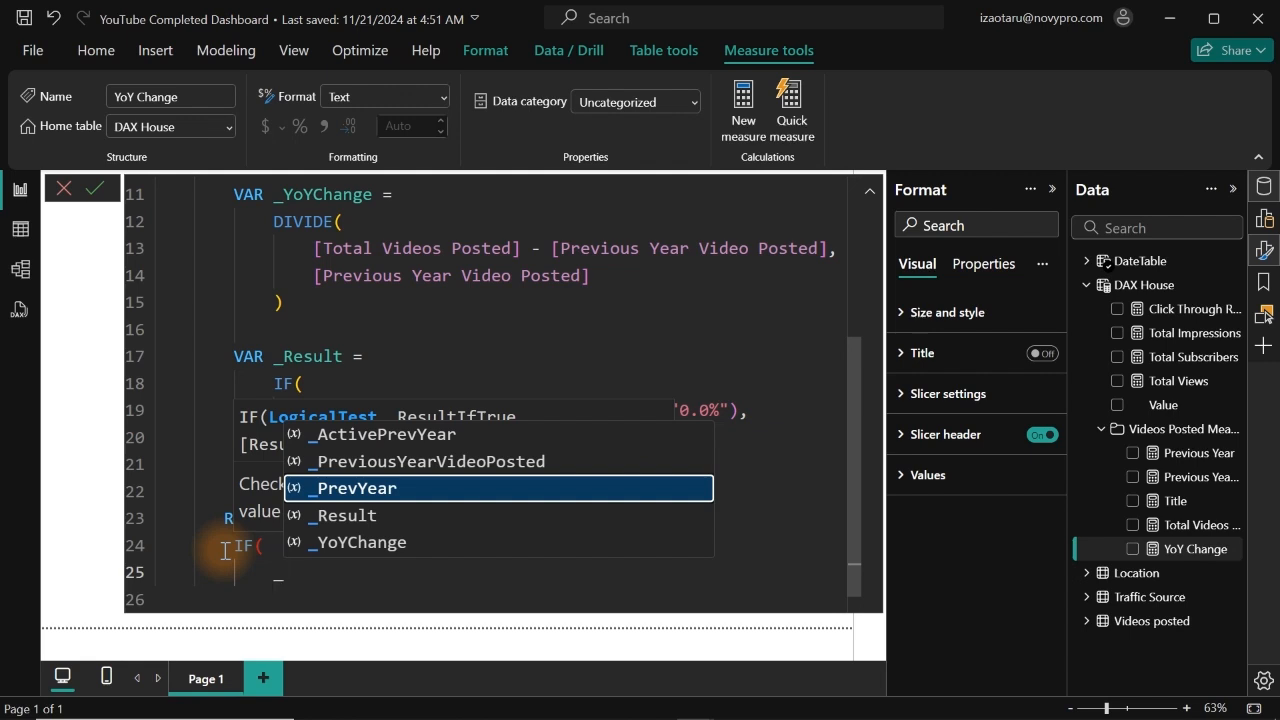
pyautogui.press('Up')
pyautogui.press('Up')
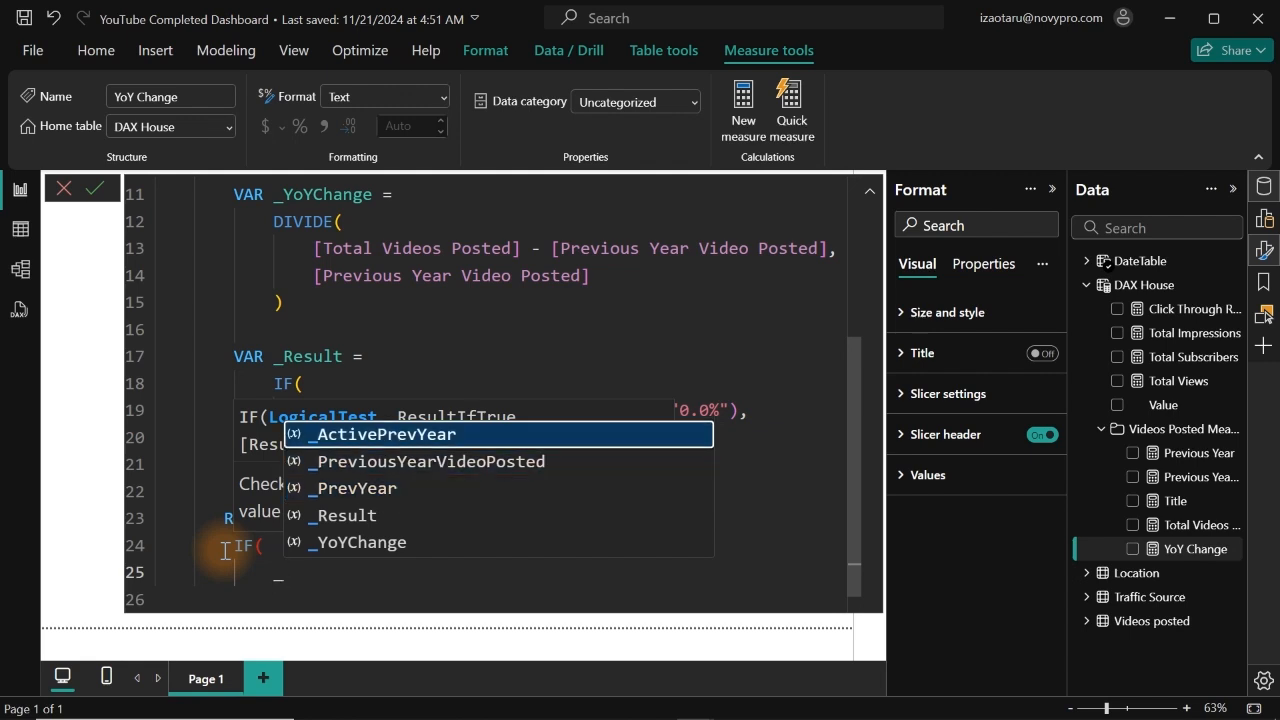
pyautogui.press('Tab')
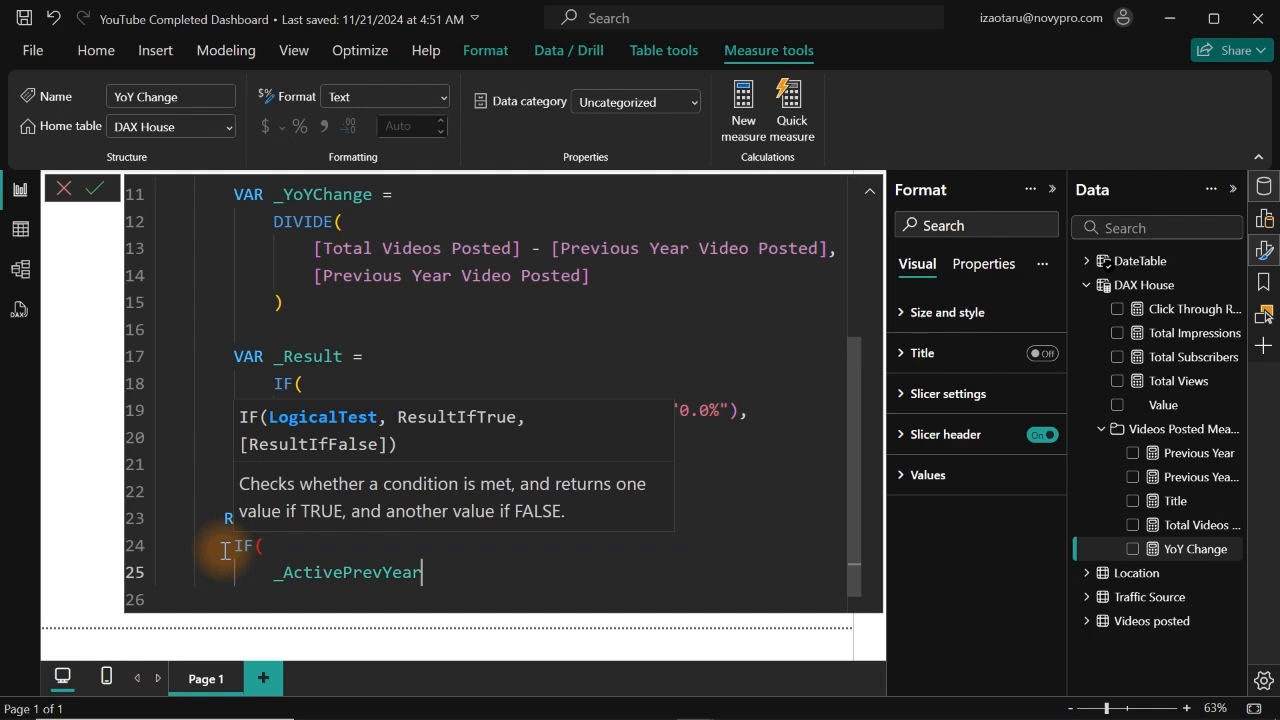
pyautogui.write('= 0,')
pyautogui.press('Return')
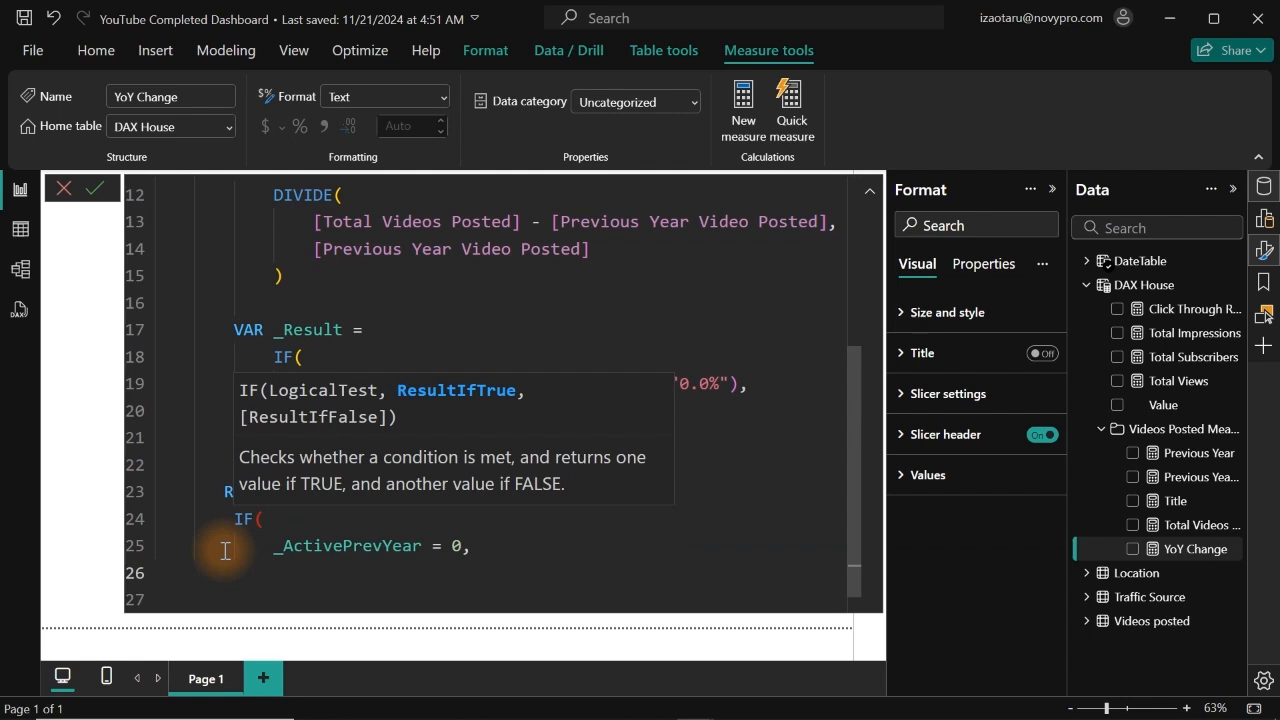
# Enter "No Previous Data" as the IF function's true result, followed by a comma and a new line.
pyautogui.write('"No Previous Data"')
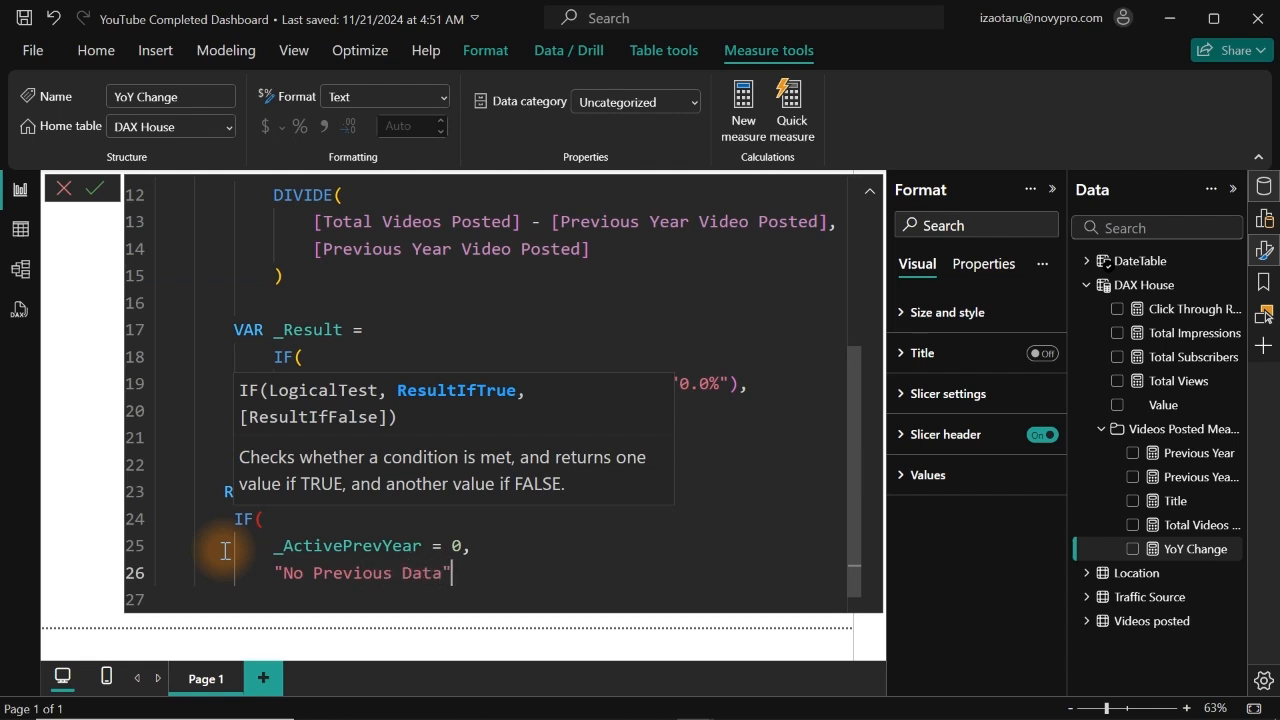
pyautogui.write(',')
pyautogui.press('Return')
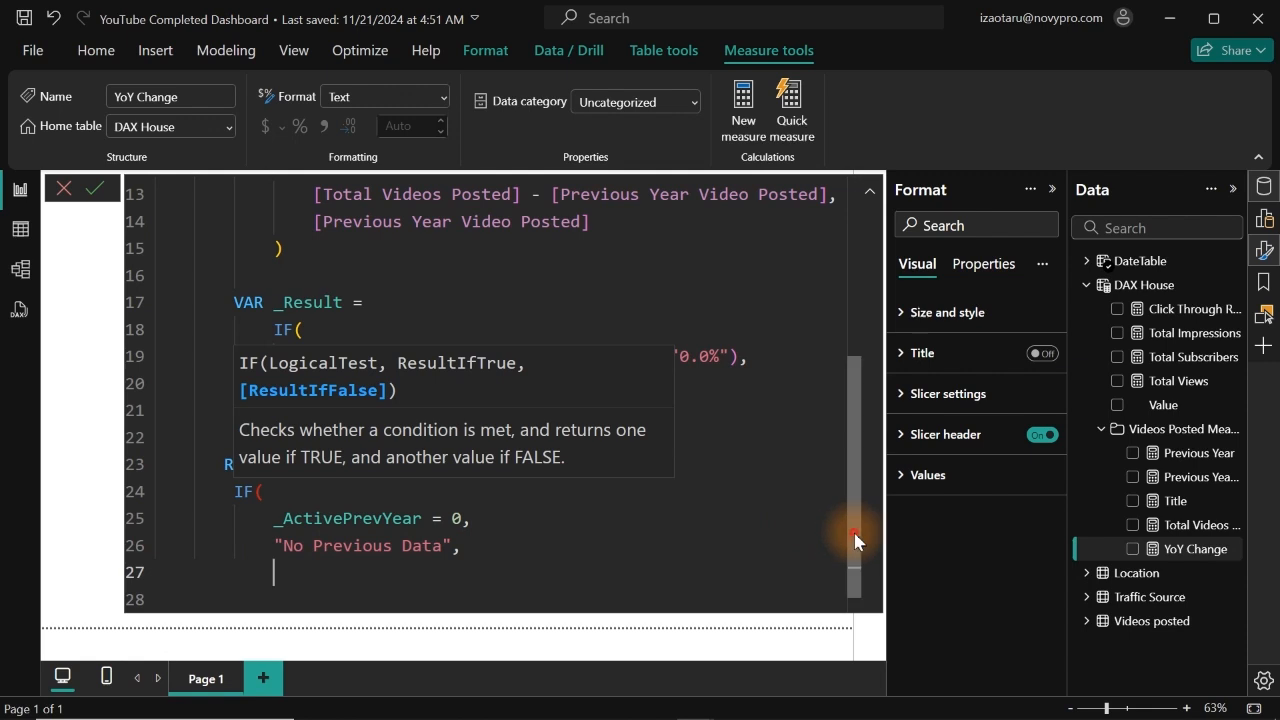
# Delete the _PreviousYearVideoPosted variable line and its leftover blank line from the measure.
pyautogui.moveTo(854, 540); pyautogui.dragTo(845, 391)
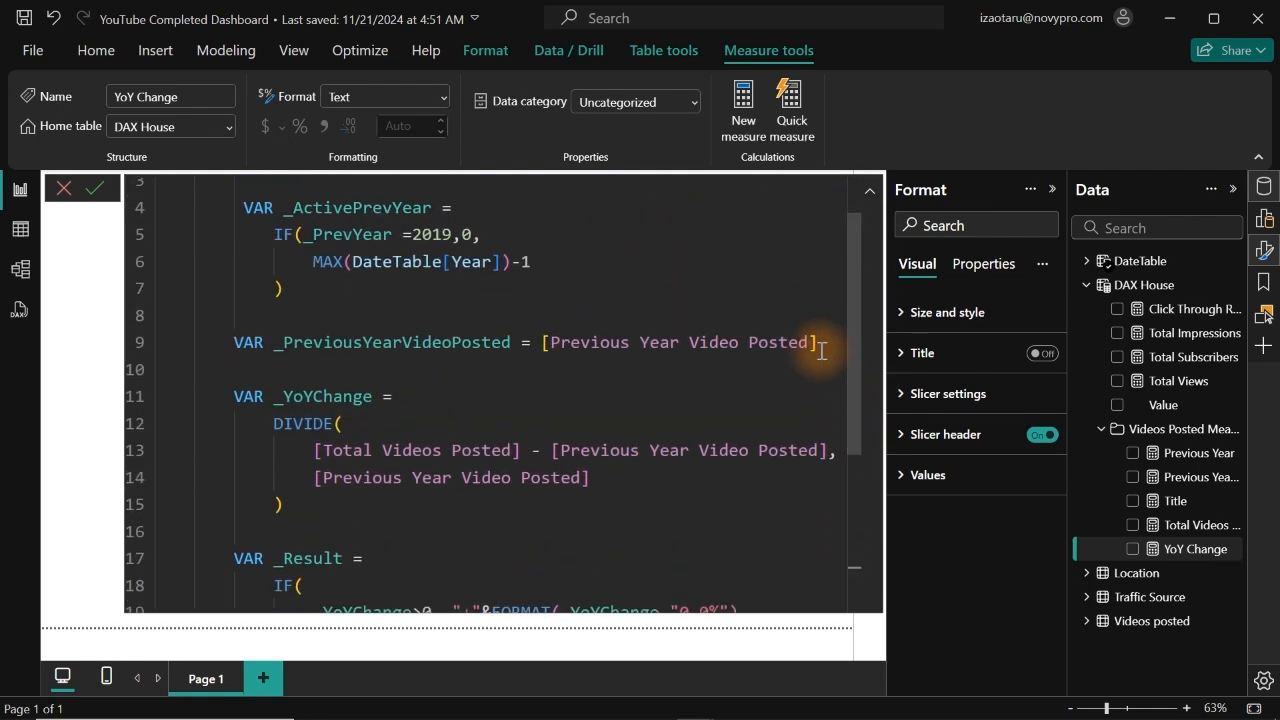
pyautogui.moveTo(822, 343); pyautogui.dragTo(234, 342)
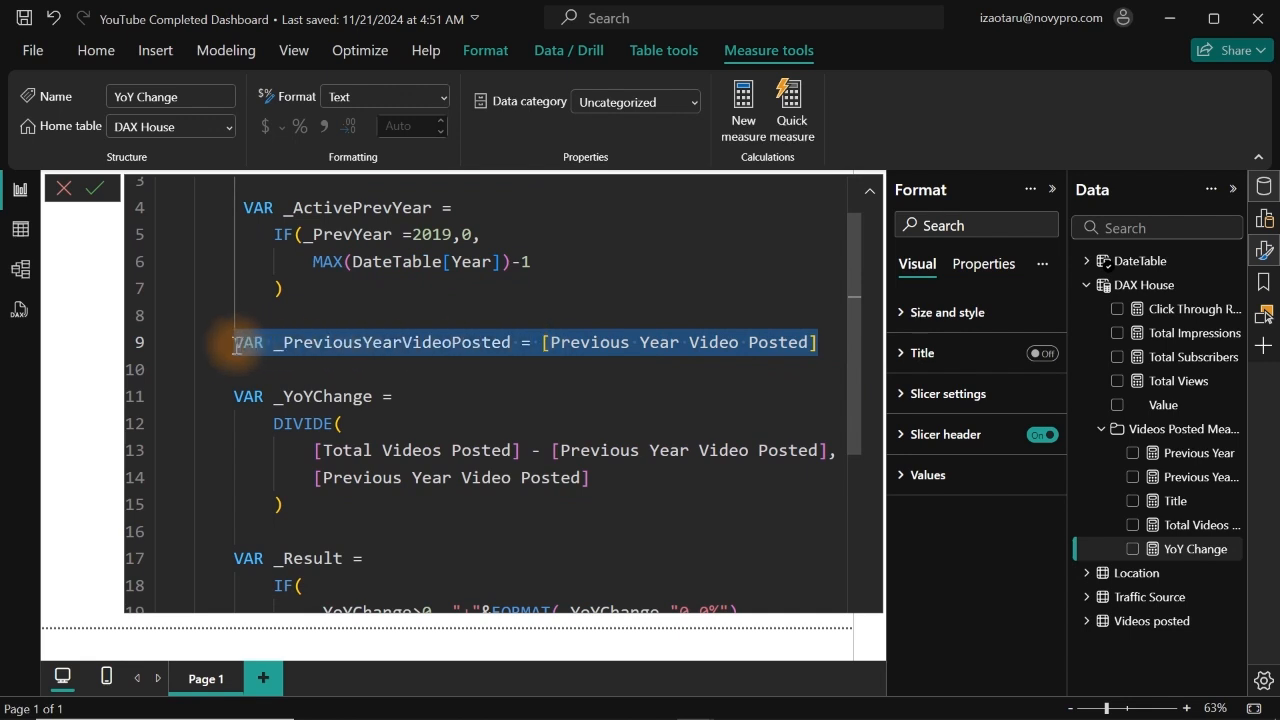
pyautogui.press('BackSpace')
pyautogui.press('BackSpace')
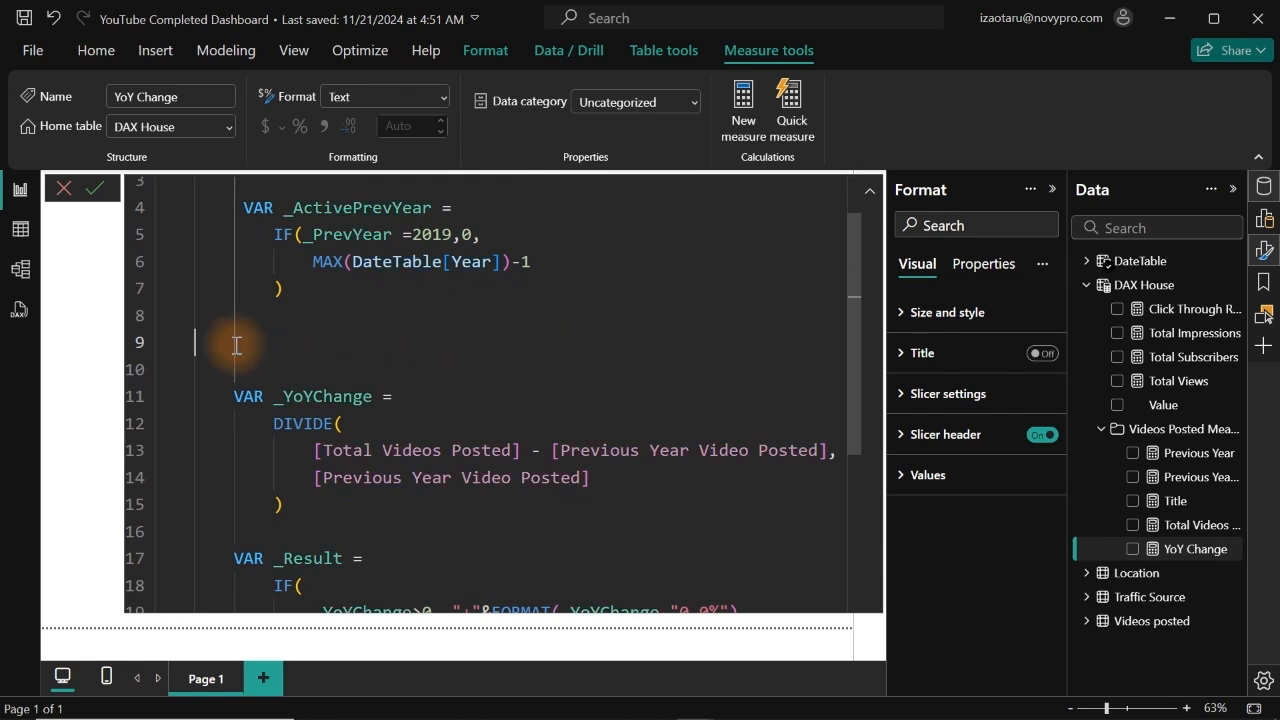
pyautogui.press('BackSpace')
pyautogui.press('BackSpace')
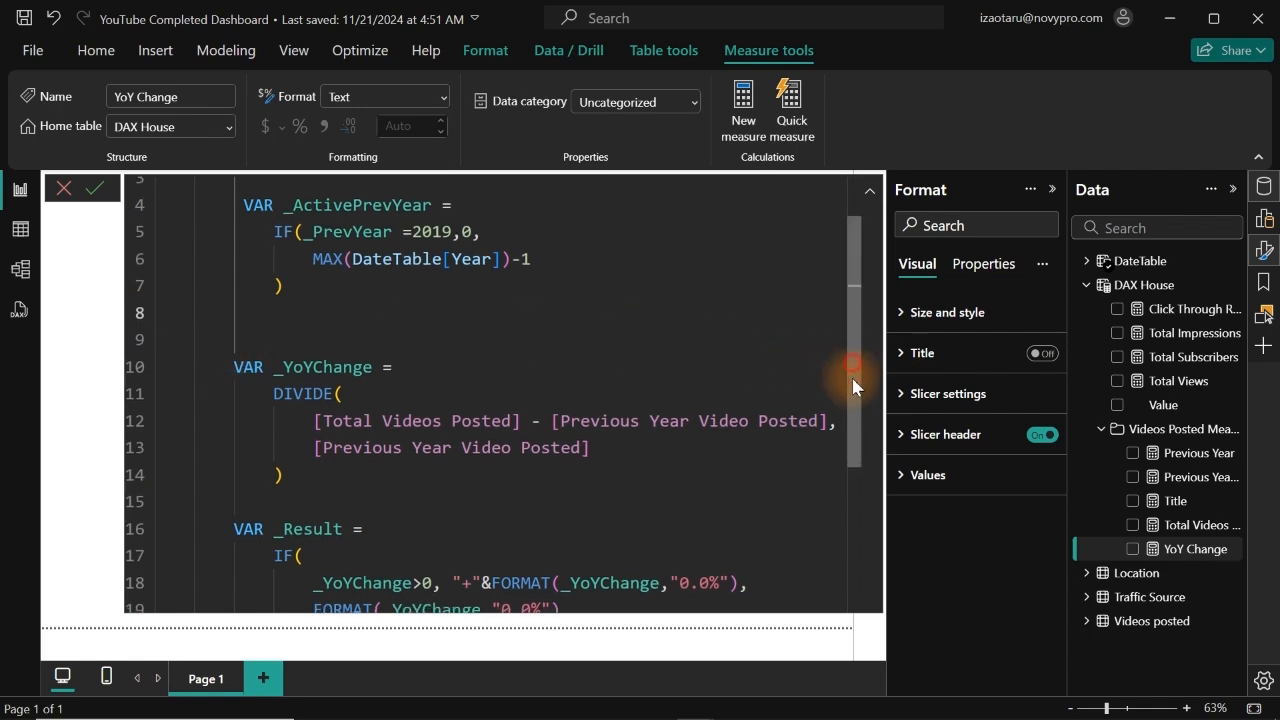
# Insert the [Previous Year Video Posted] measure as the false result of the IF function under RETURN.
pyautogui.moveTo(851, 380); pyautogui.dragTo(843, 573)
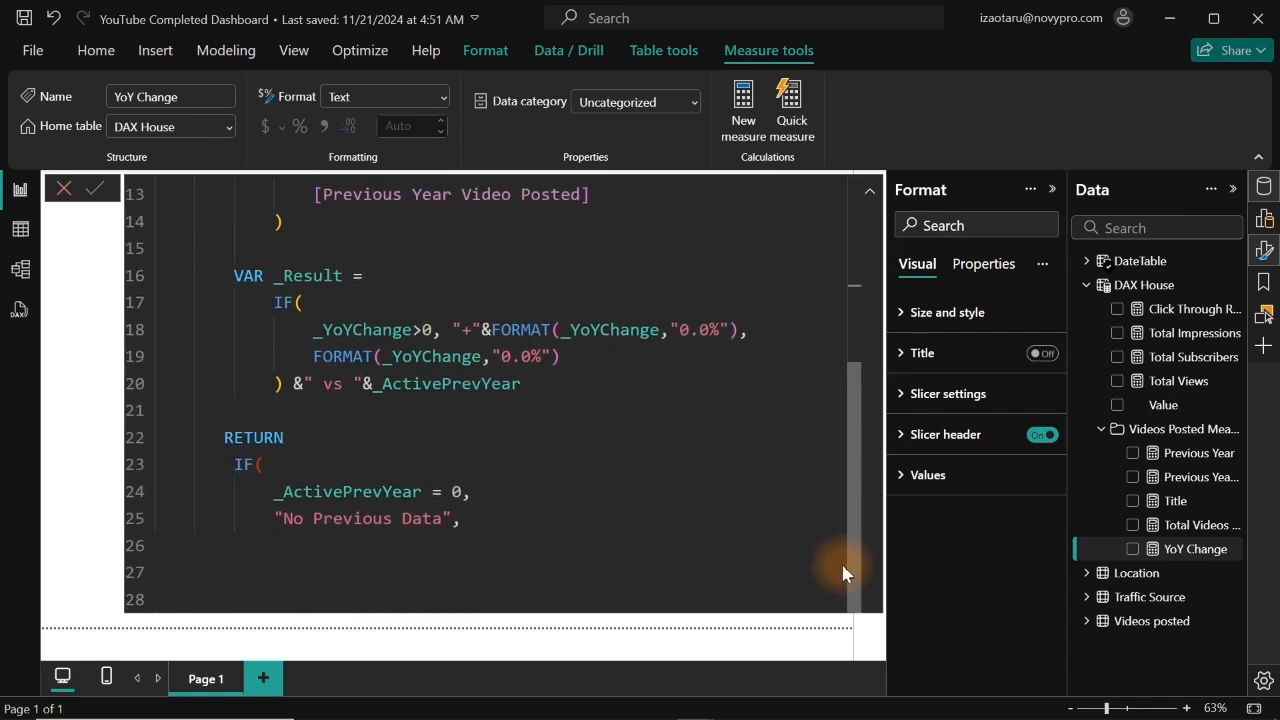
pyautogui.click(480, 524)
pyautogui.press('Return')
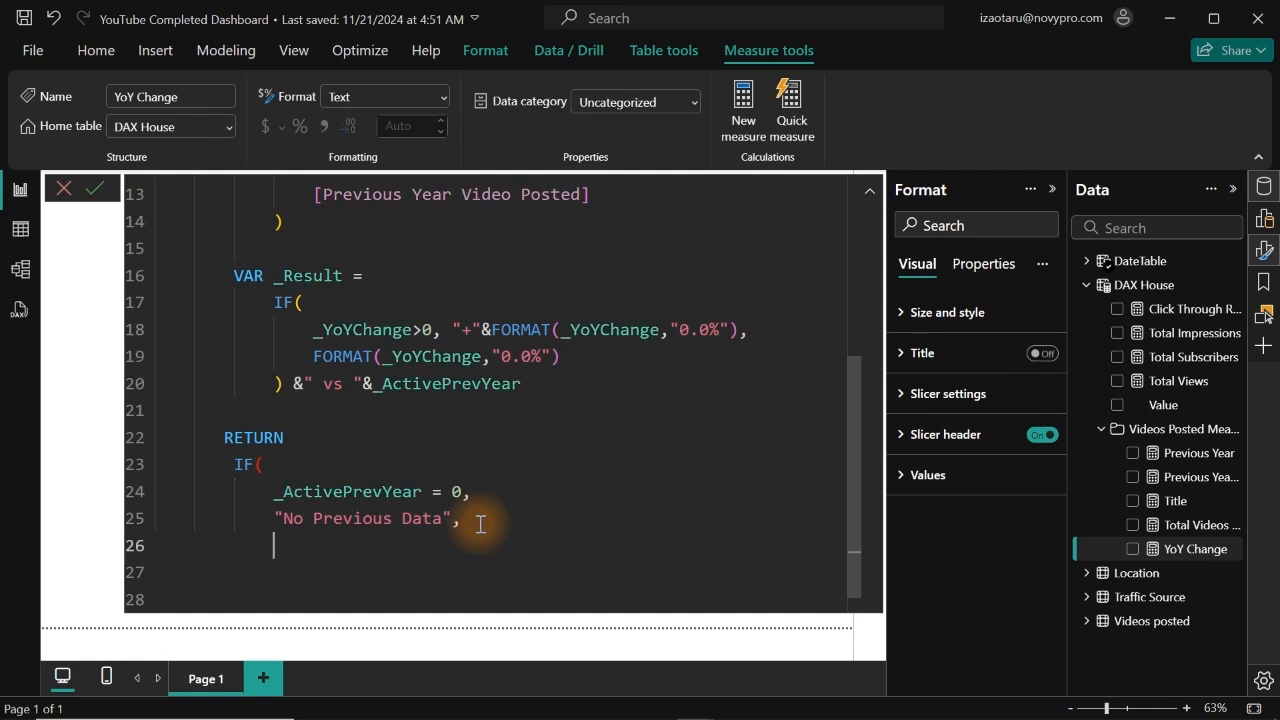
pyautogui.write('pre')
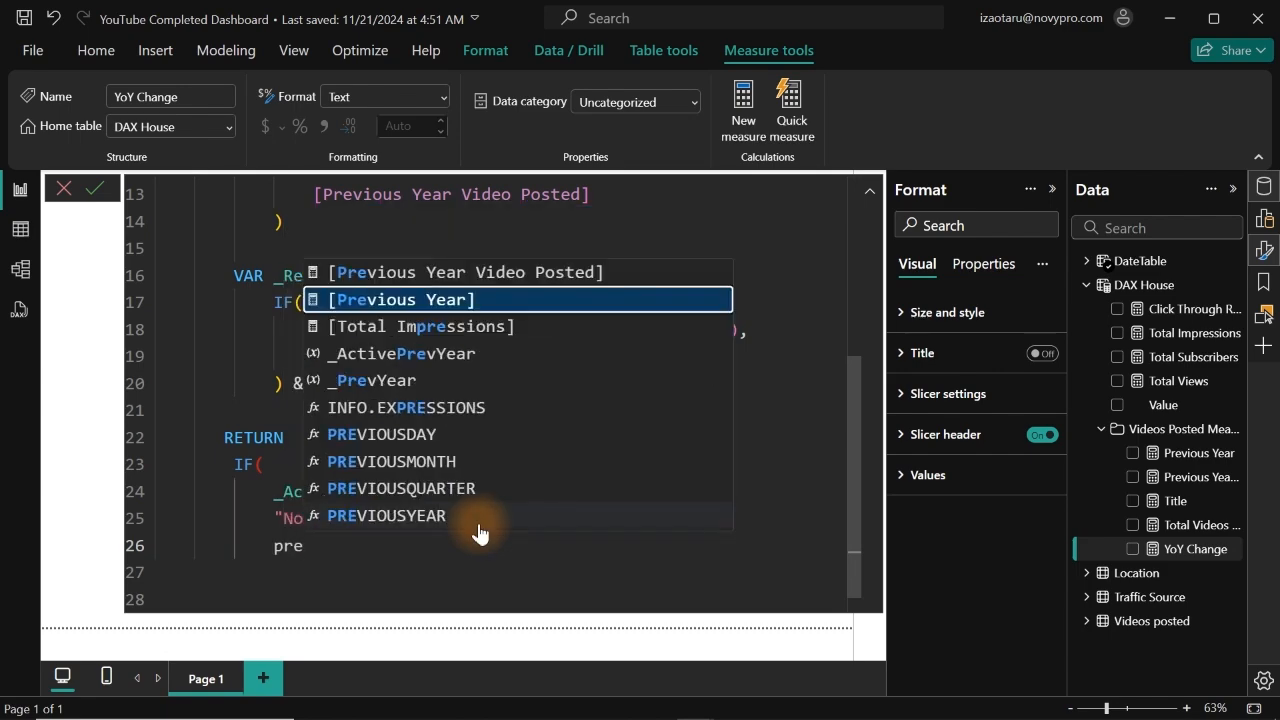
pyautogui.press('BackSpace')
pyautogui.press('BackSpace')
pyautogui.press('BackSpace')
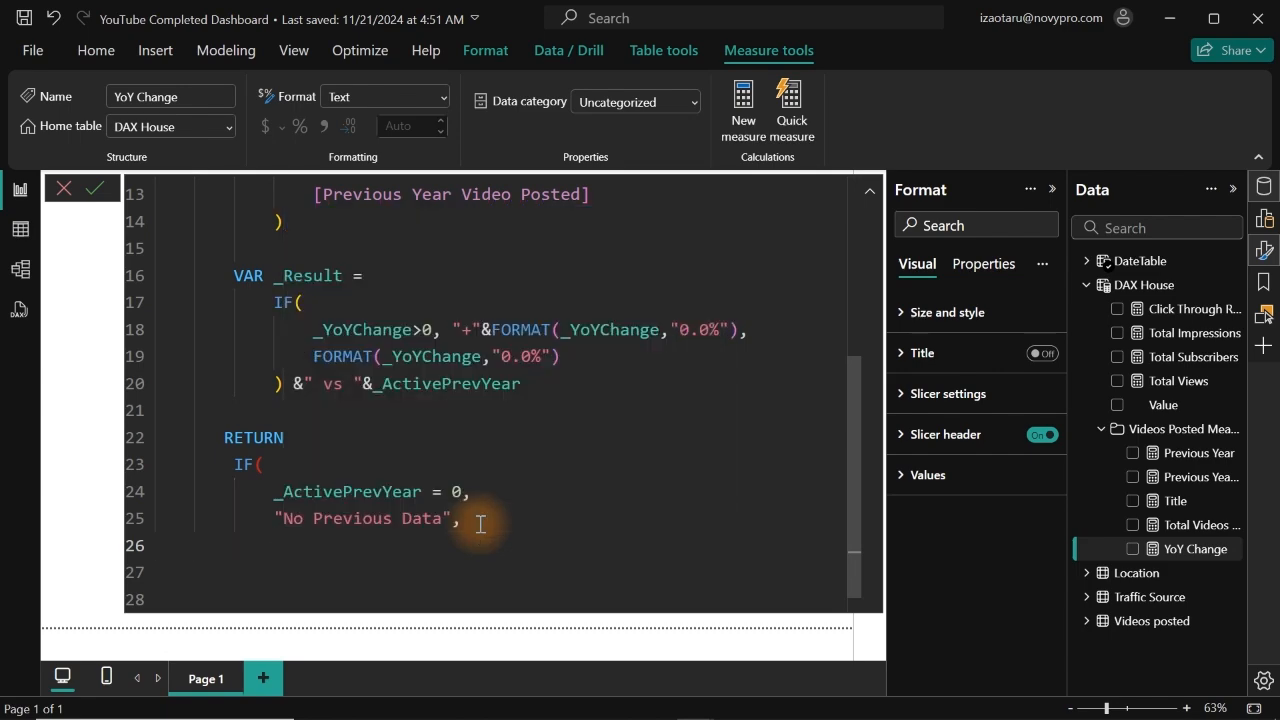
pyautogui.write('vid')
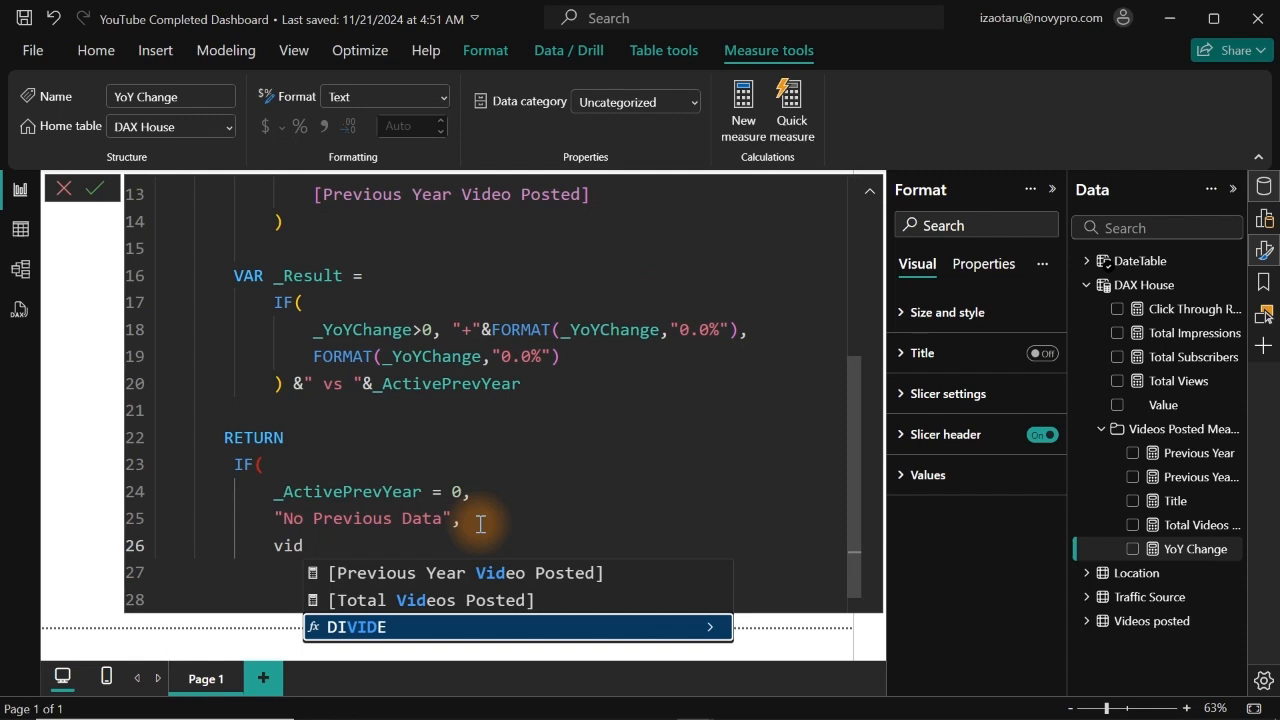
pyautogui.press('Up')
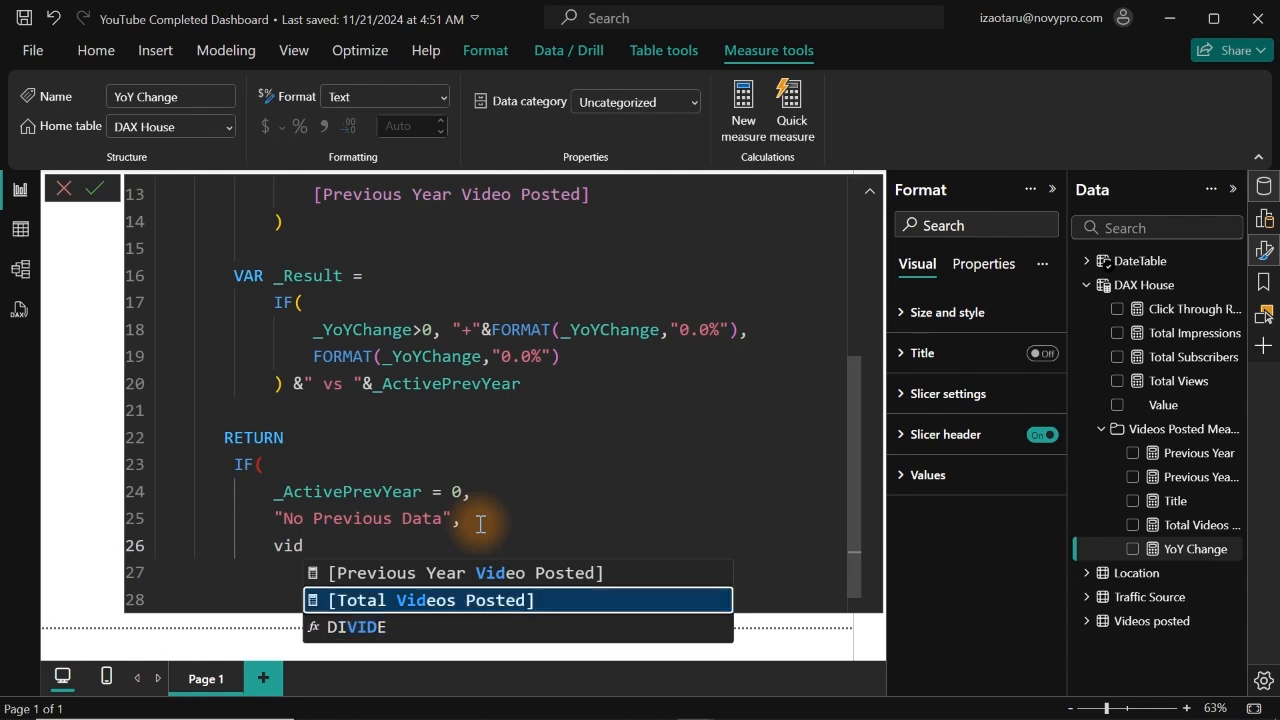
pyautogui.press('Up')
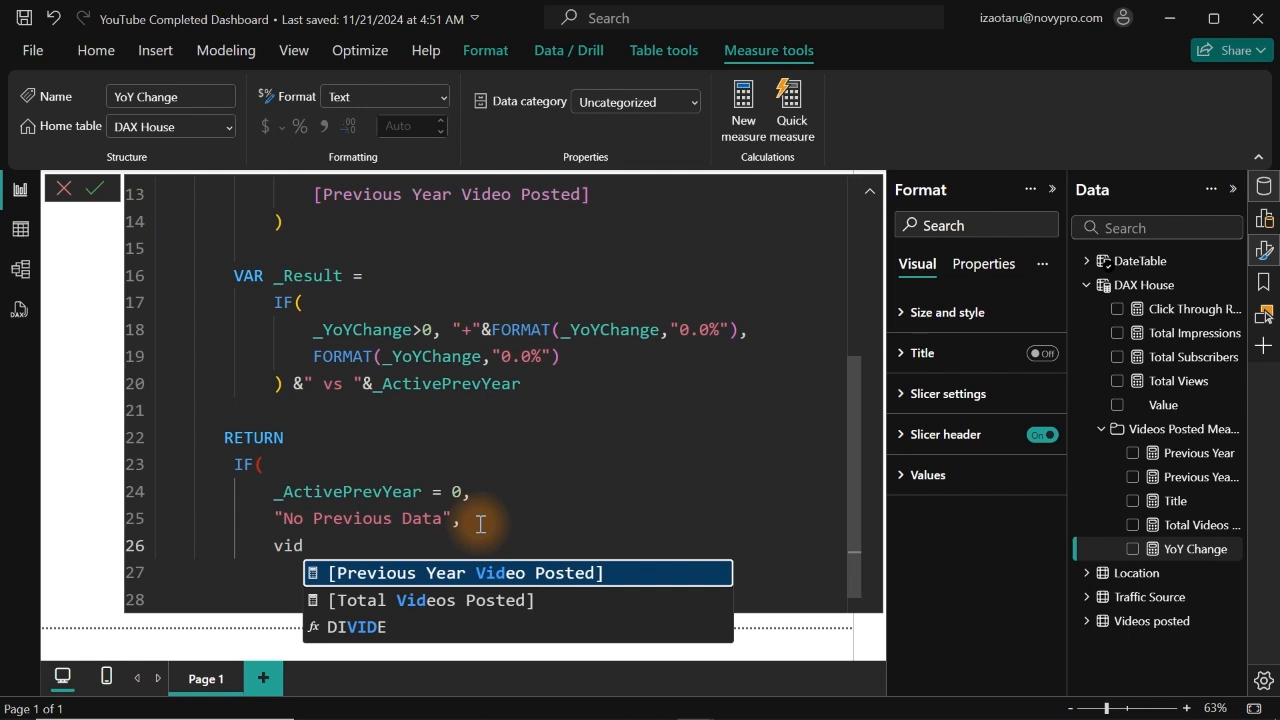
pyautogui.press('Tab')
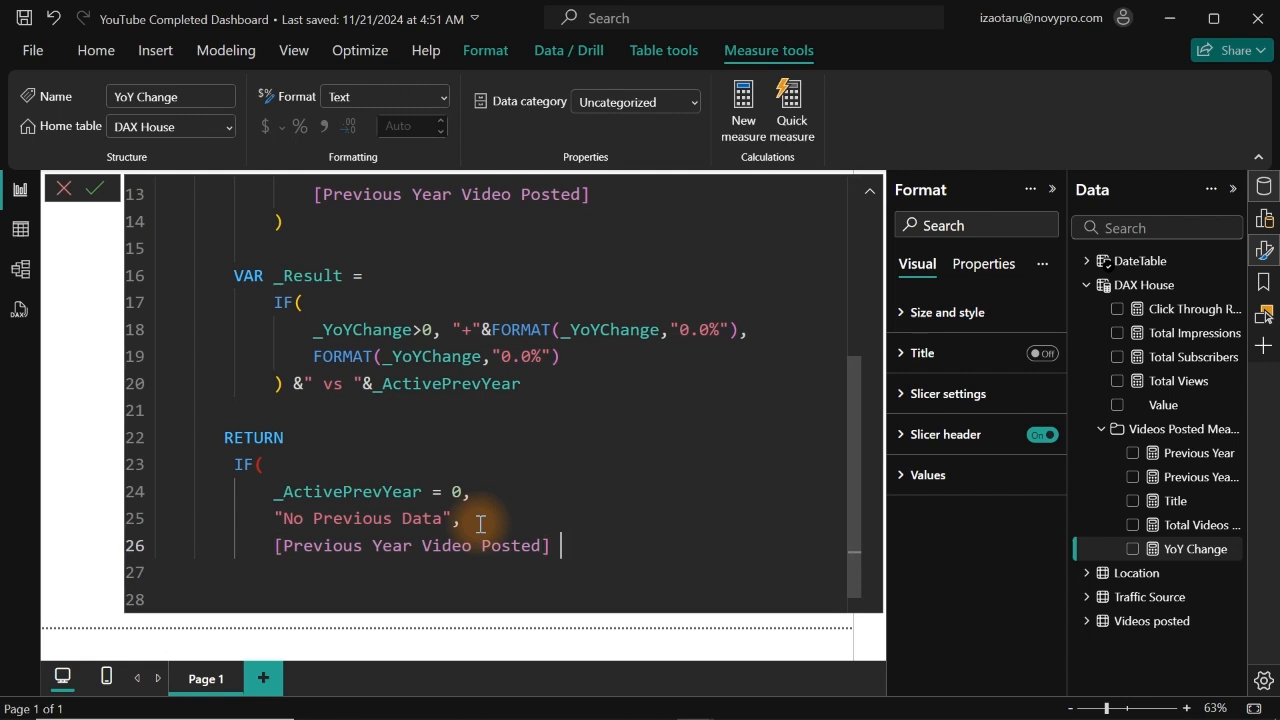
# Append &" Videos ("& _Result after [Previous Year Video Posted] in the false result.
pyautogui.write('&" Videos (')
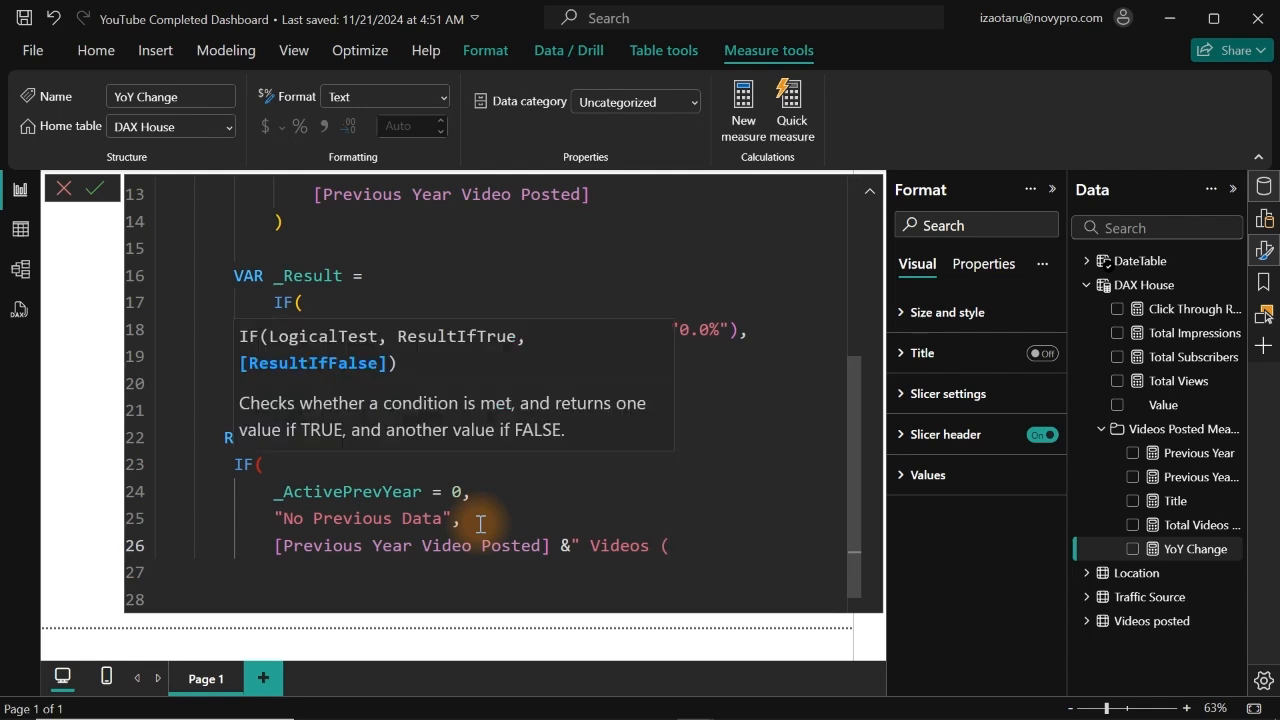
pyautogui.write('"& _')
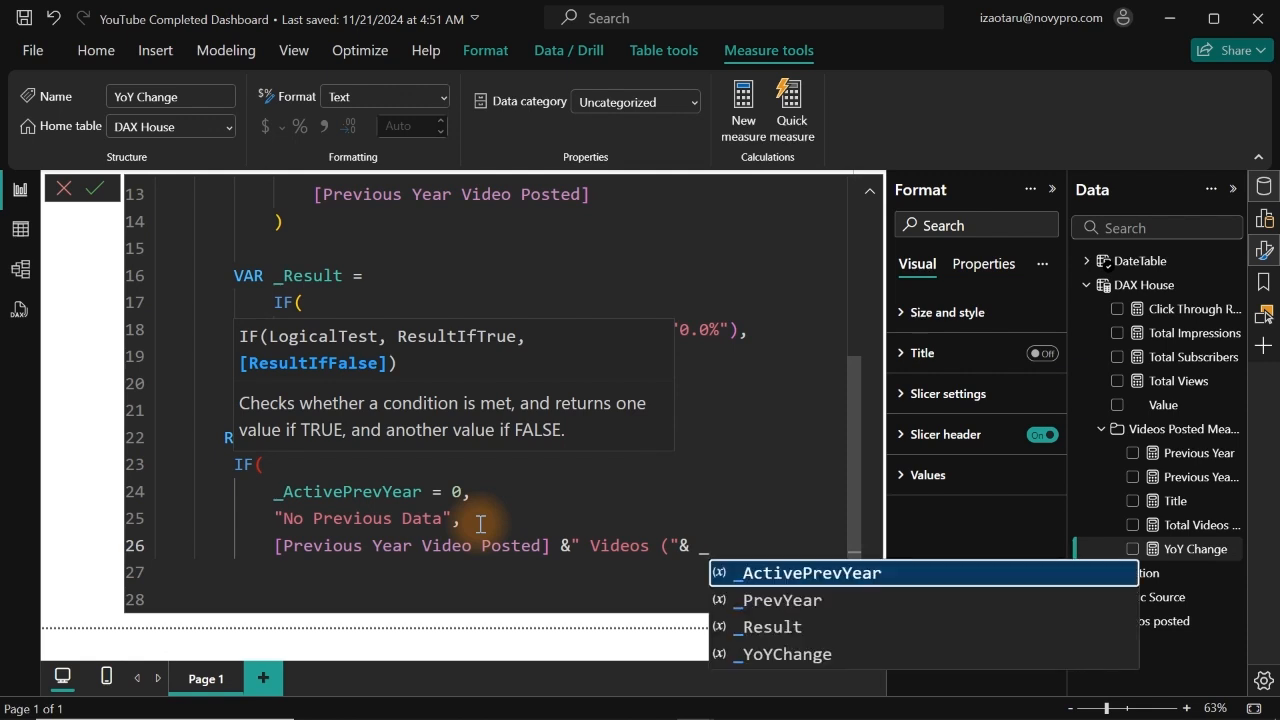
pyautogui.press('Down')
pyautogui.press('Down')
pyautogui.press('Tab')
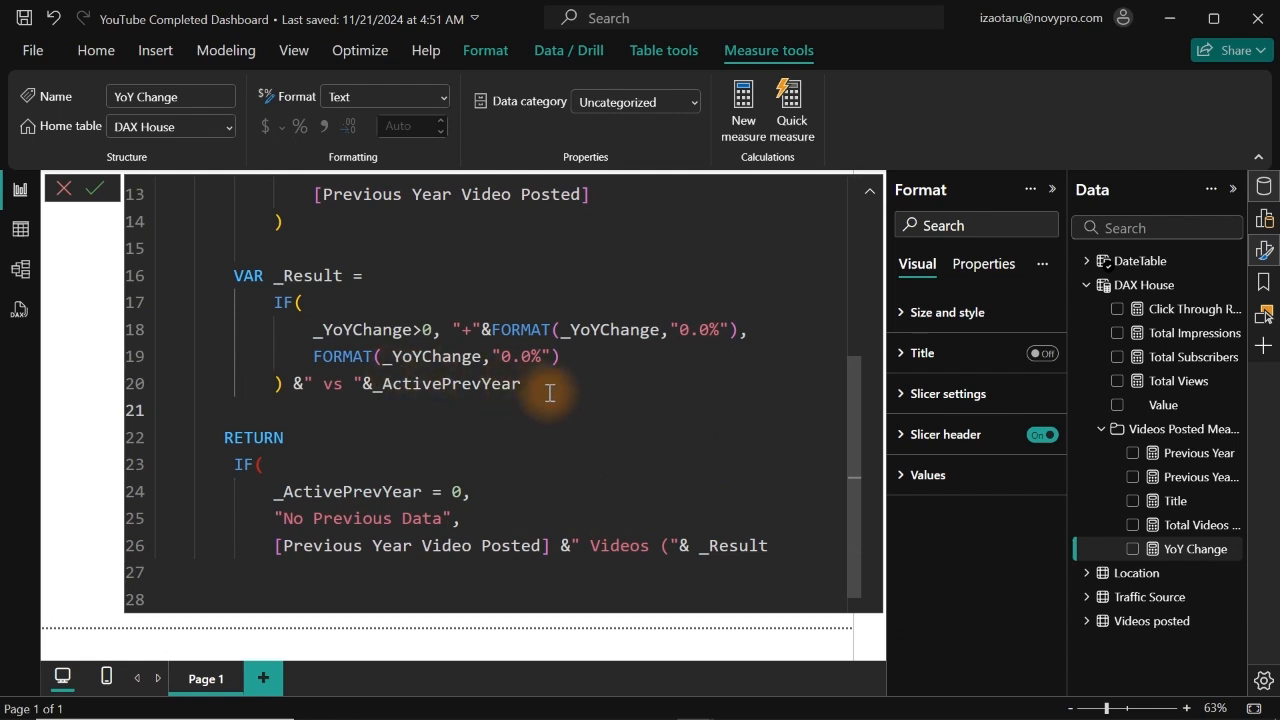
# Append &")" after _Result, close the IF function with a parenthesis, commit the YoY Change measure and collapse the formula editor.
pyautogui.moveTo(543, 391); pyautogui.dragTo(225, 248)
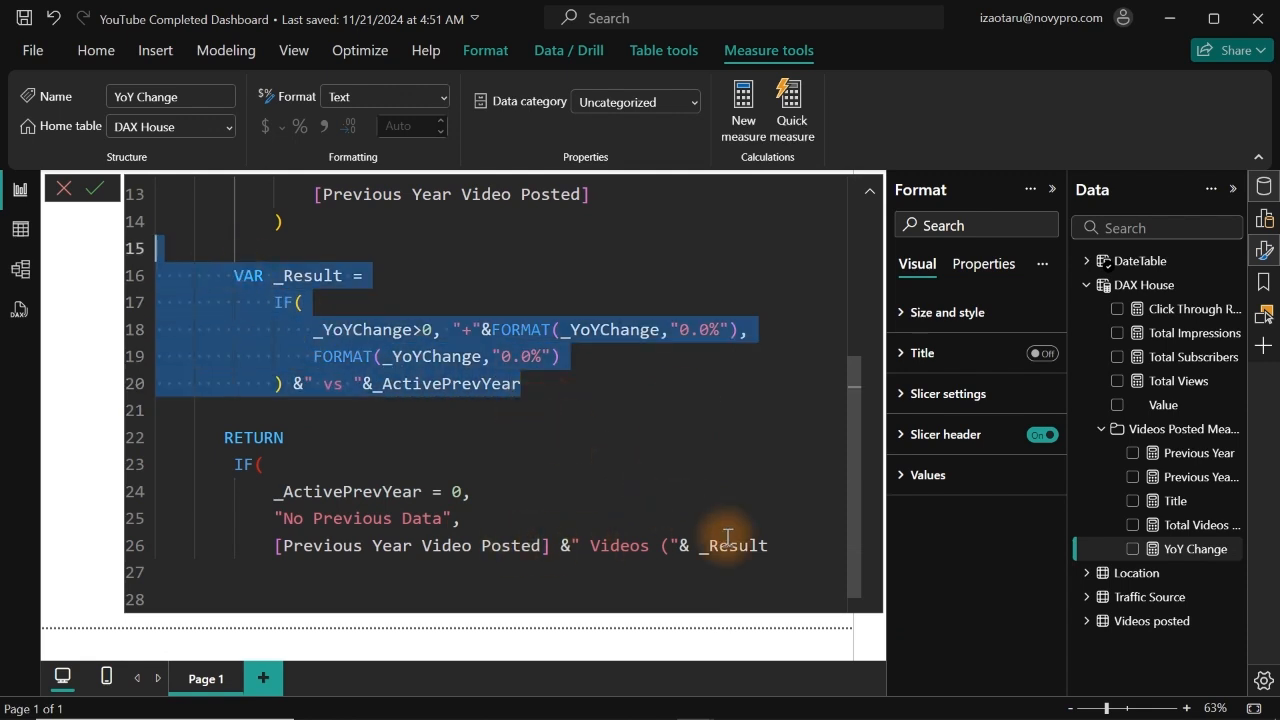
pyautogui.click(790, 553)
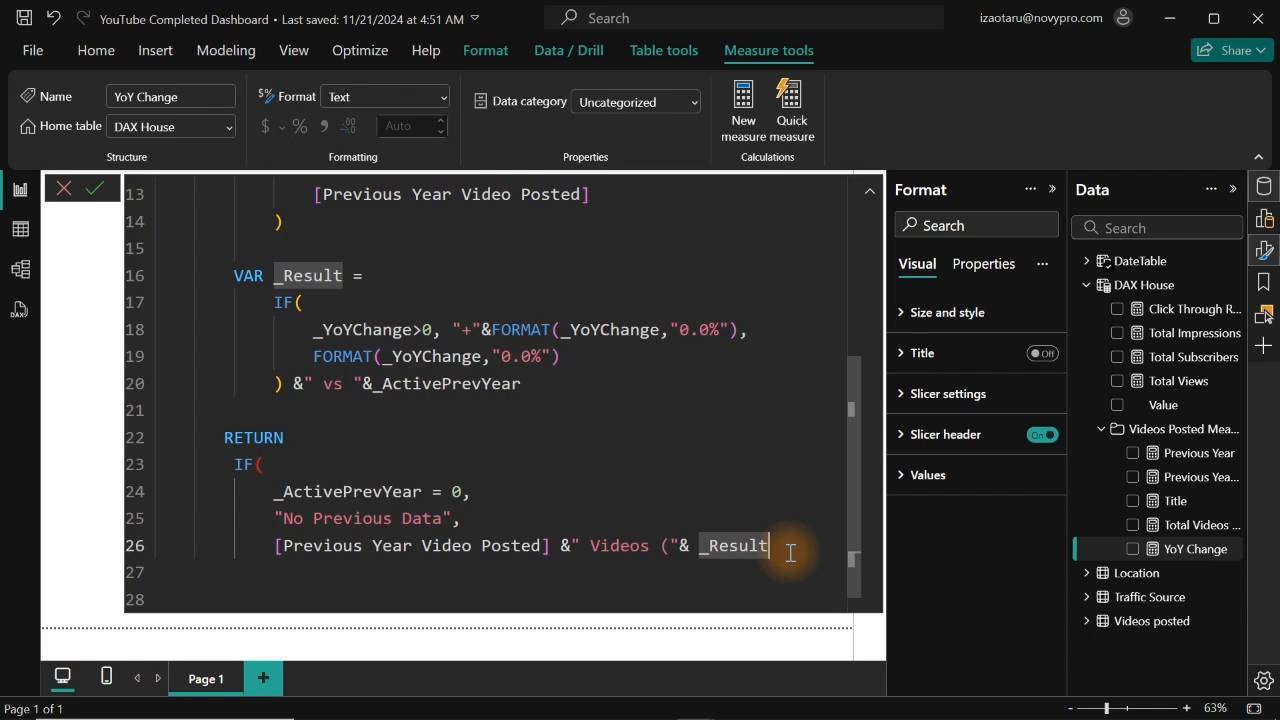
pyautogui.write('&')
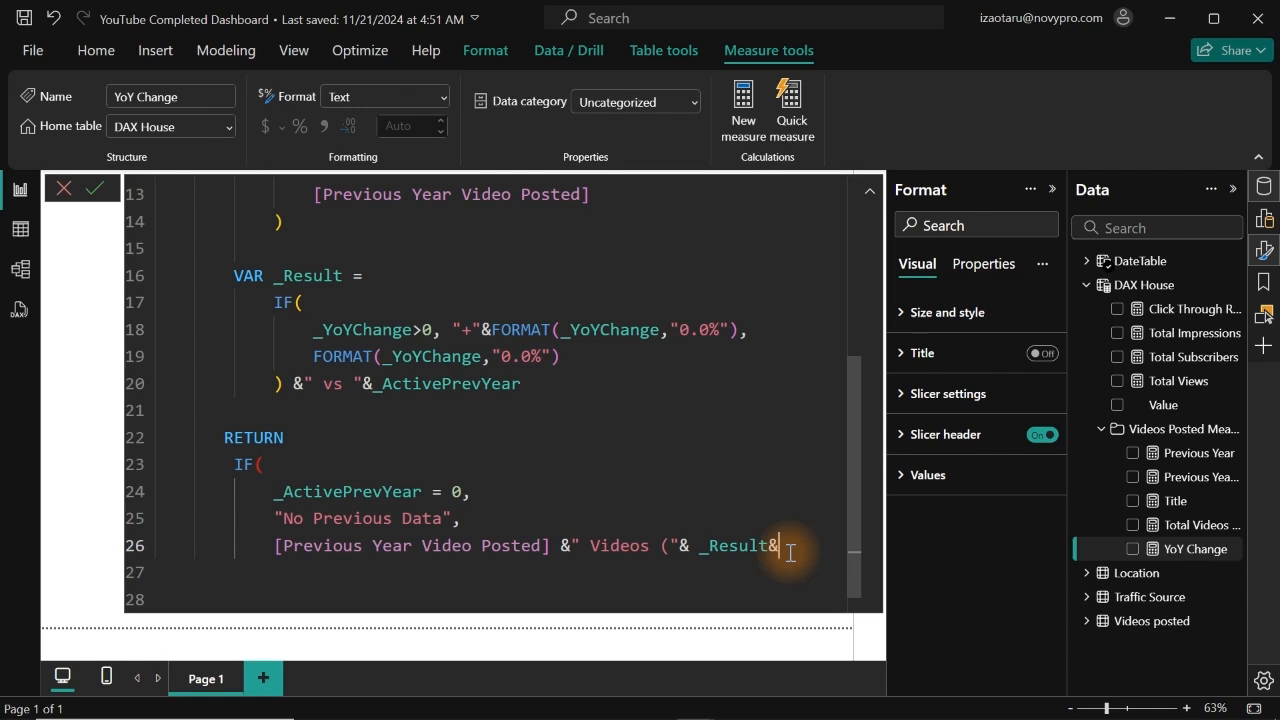
pyautogui.write('")"')
pyautogui.press('Return')
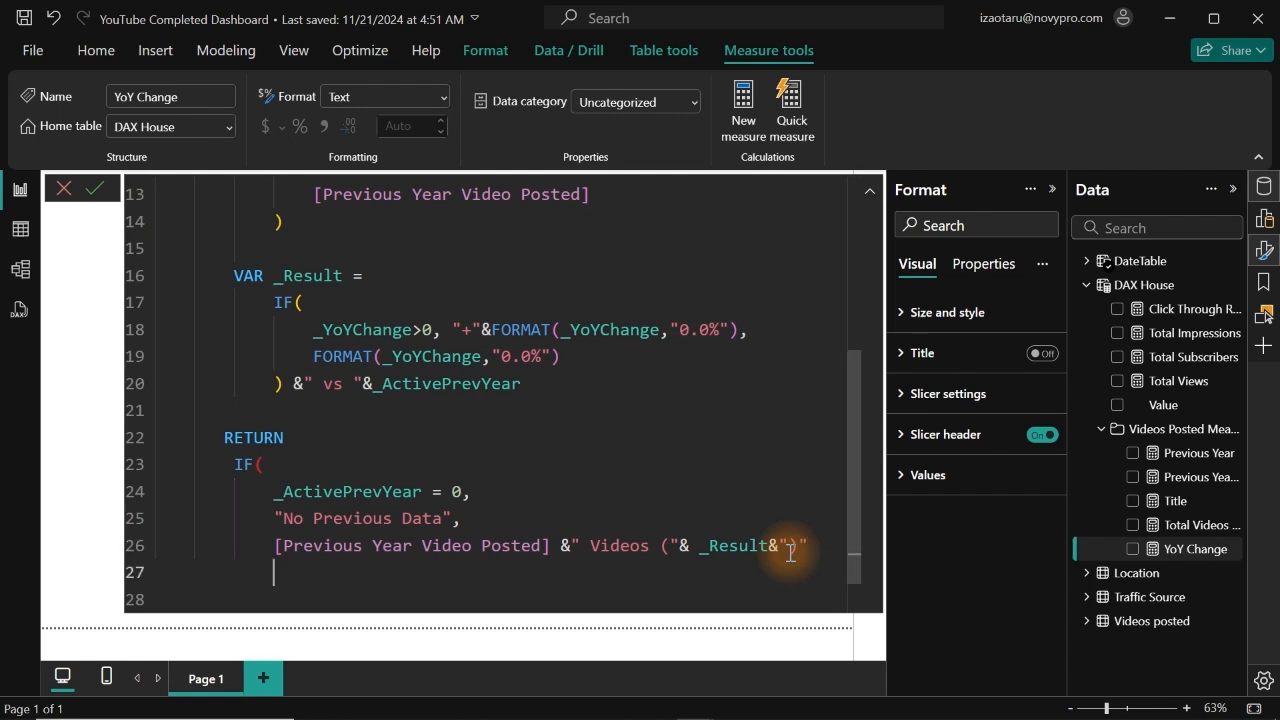
pyautogui.write(')')
pyautogui.press('Return')
pyautogui.click(869, 191)
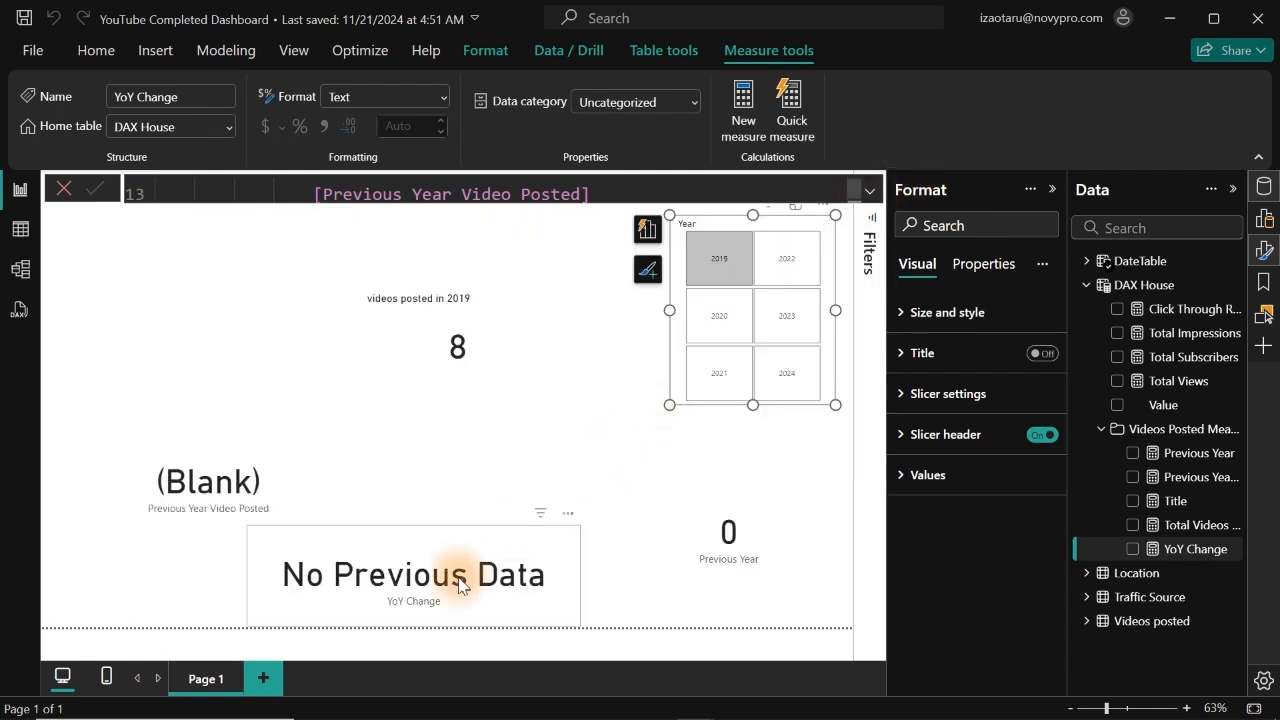
# Reposition the Previous Year Video Posted card near the page's left edge and place the YoY Change card below it.
pyautogui.moveTo(459, 585); pyautogui.dragTo(493, 545)
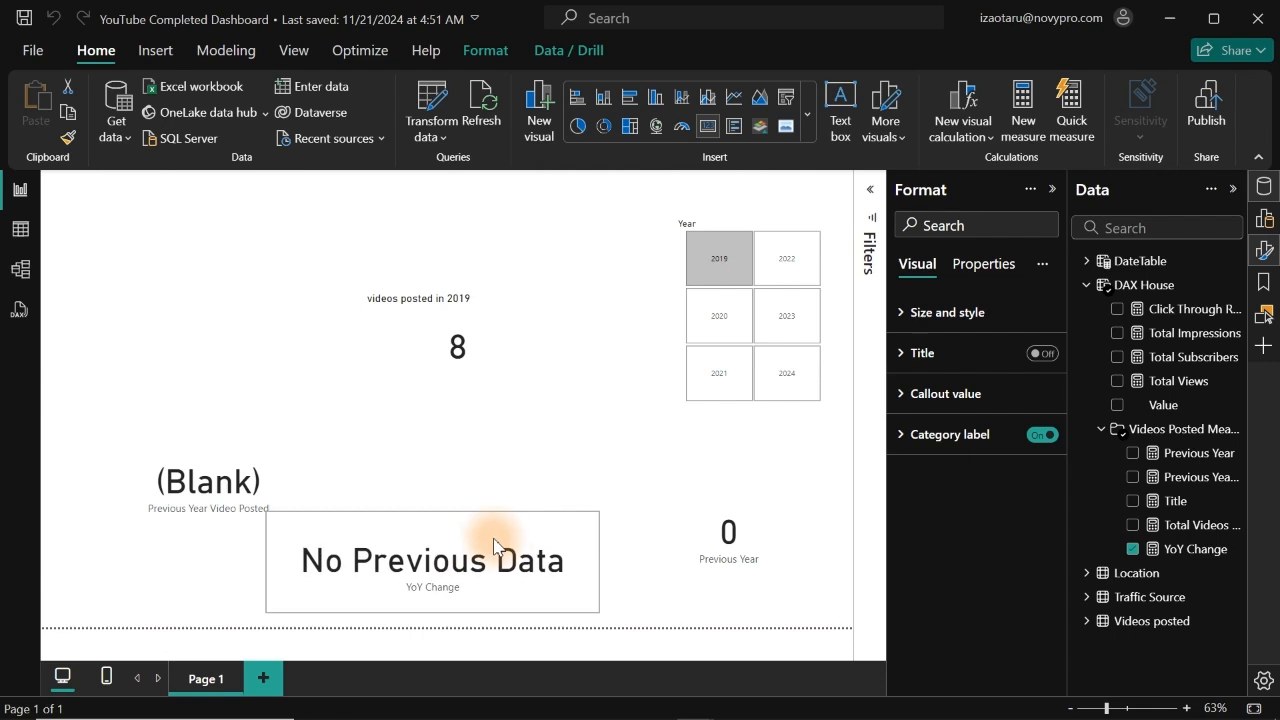
pyautogui.click(172, 490)
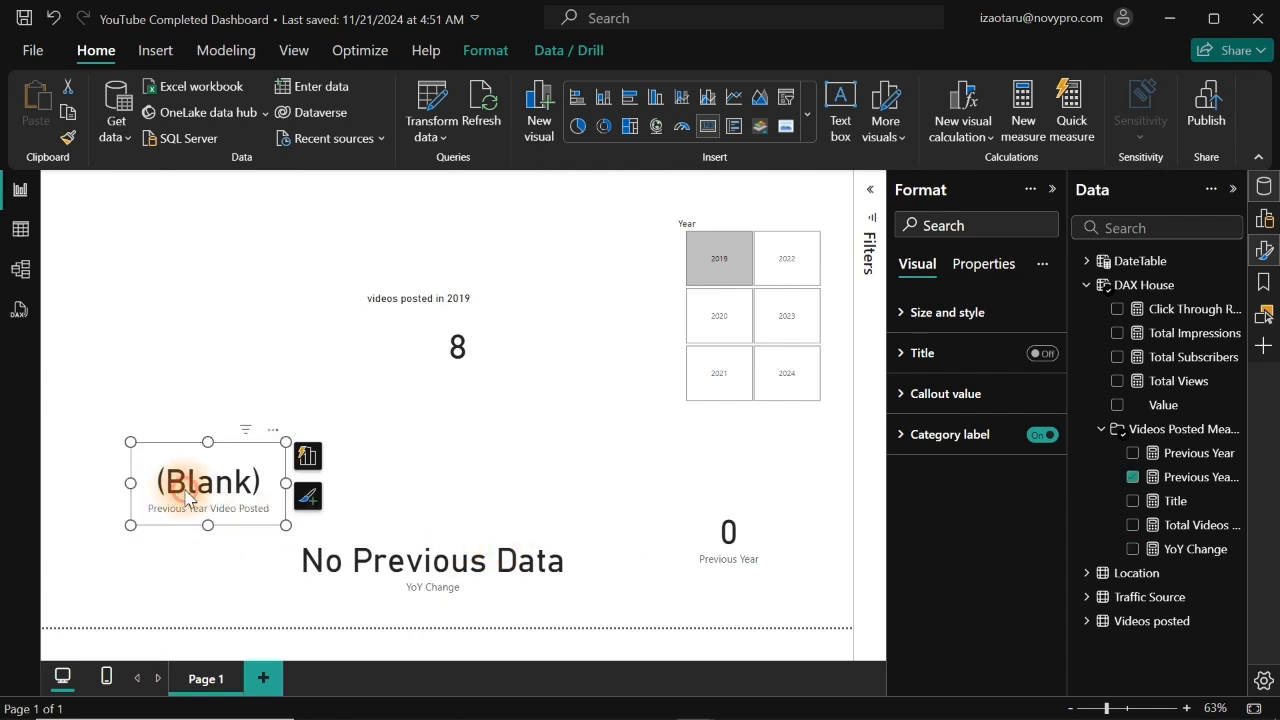
pyautogui.moveTo(186, 492); pyautogui.dragTo(117, 440)
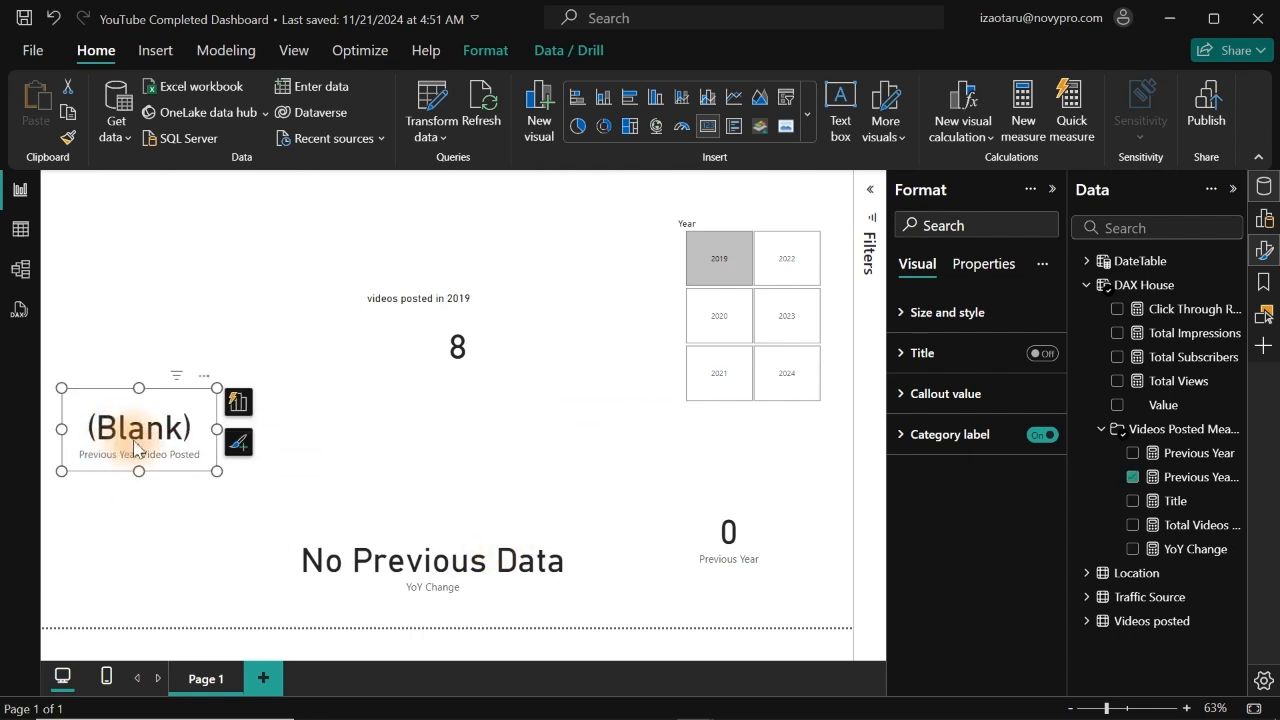
pyautogui.click(377, 563)
pyautogui.moveTo(377, 566); pyautogui.dragTo(320, 533)
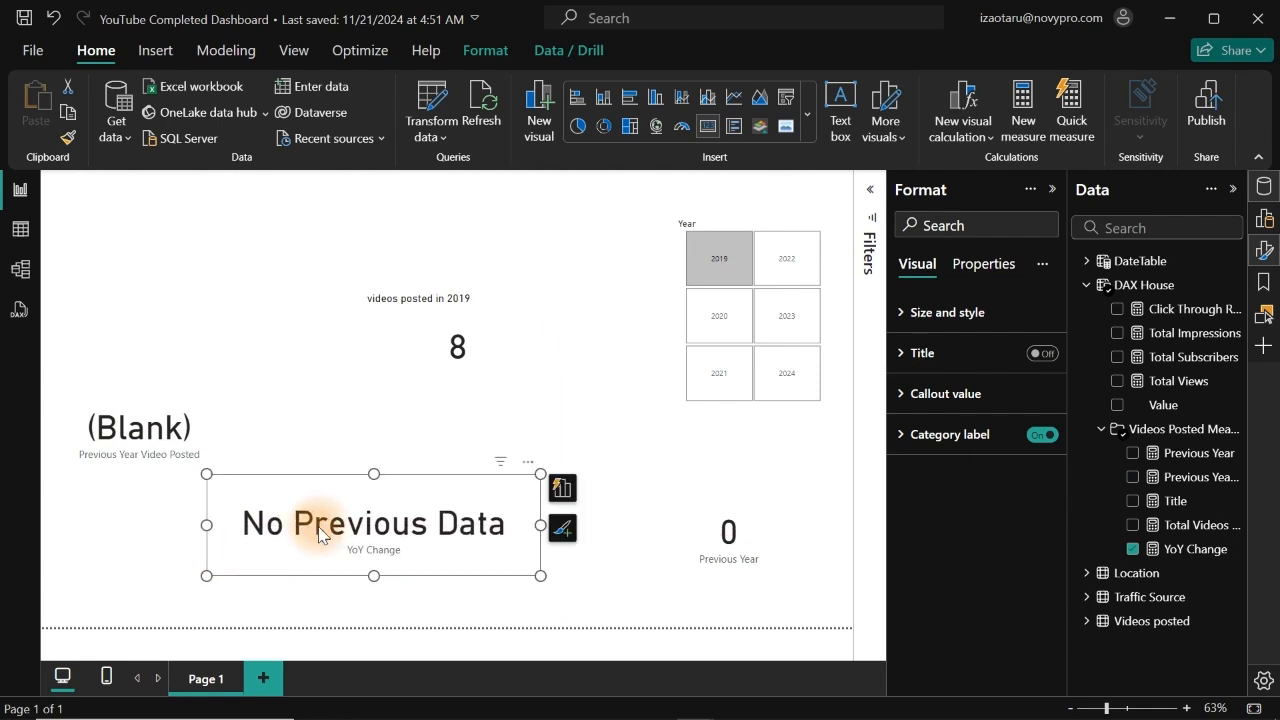
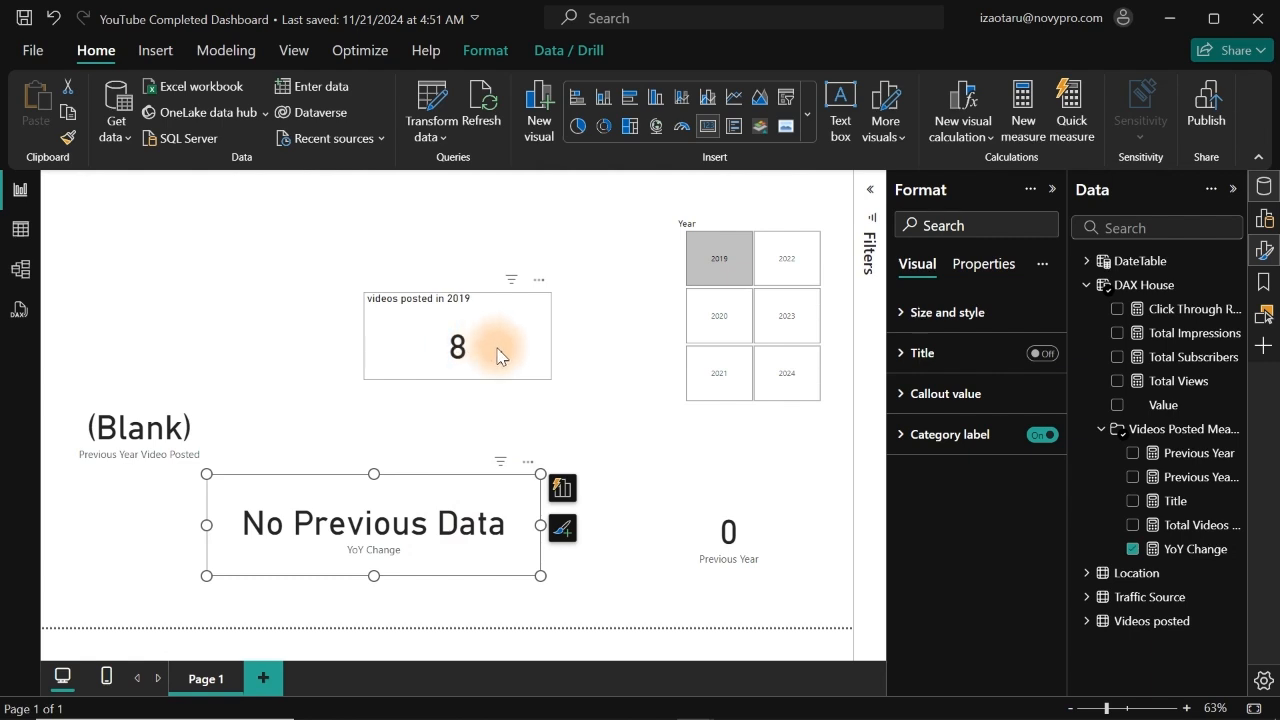
# Widen the YoY Change card until its full text fits, checking it with the Year slicer set to 2020 and 2021.
pyautogui.click(714, 313)
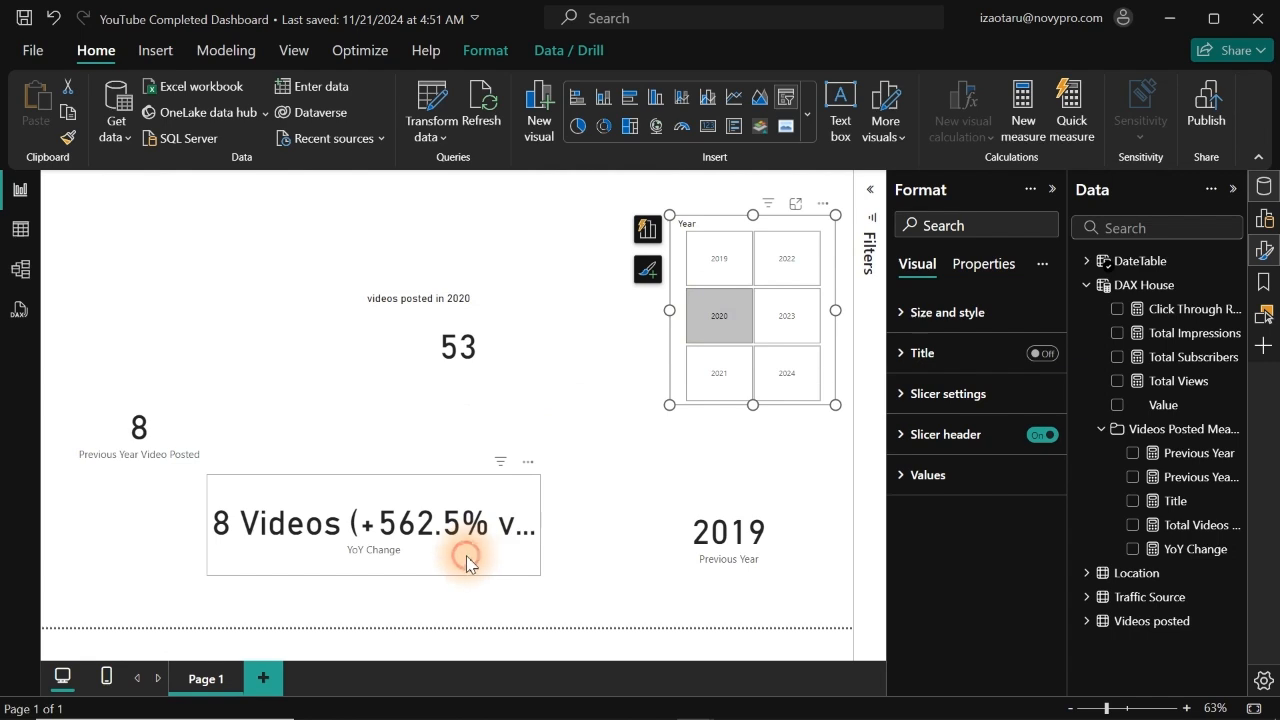
pyautogui.click(530, 537)
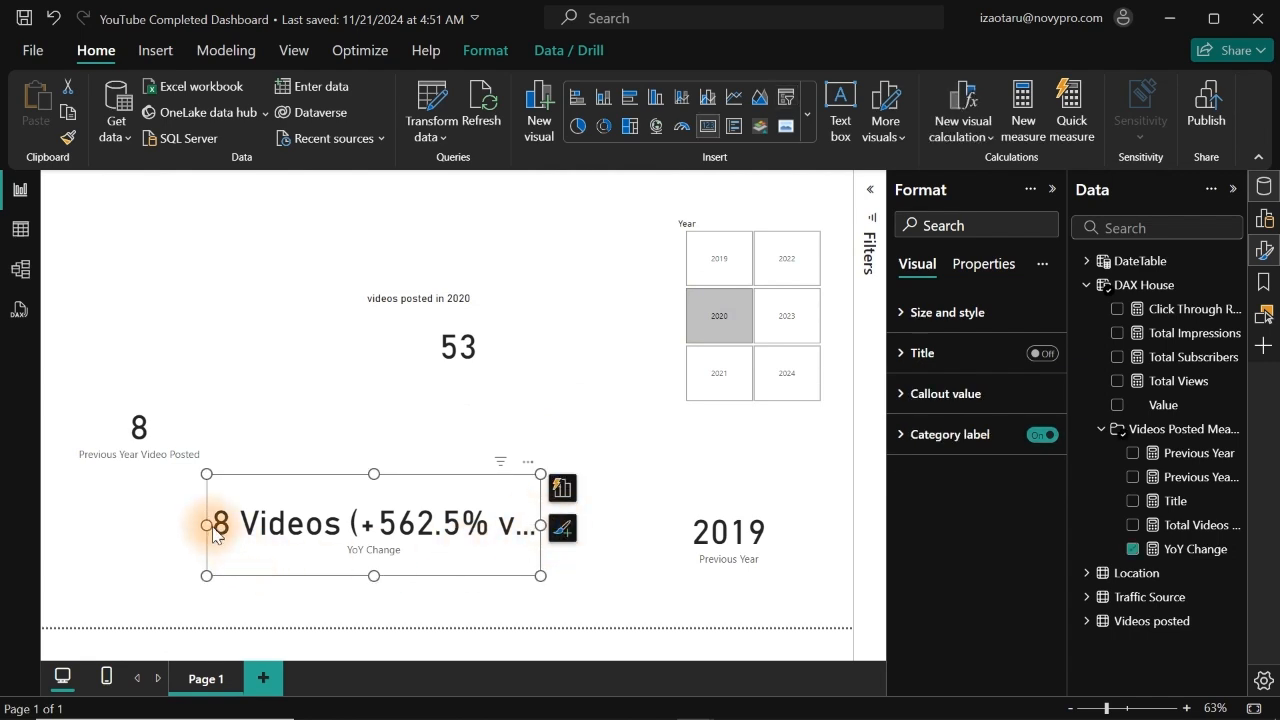
pyautogui.moveTo(208, 525); pyautogui.dragTo(101, 526)
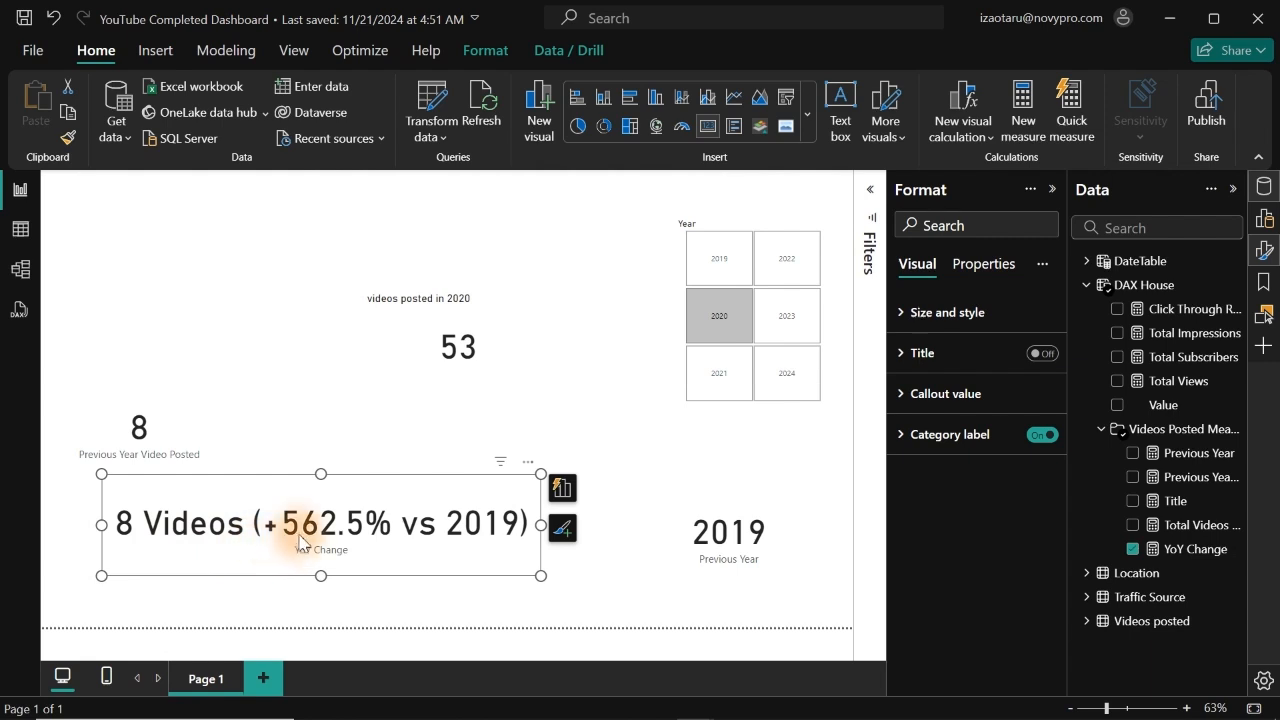
pyautogui.click(712, 385)
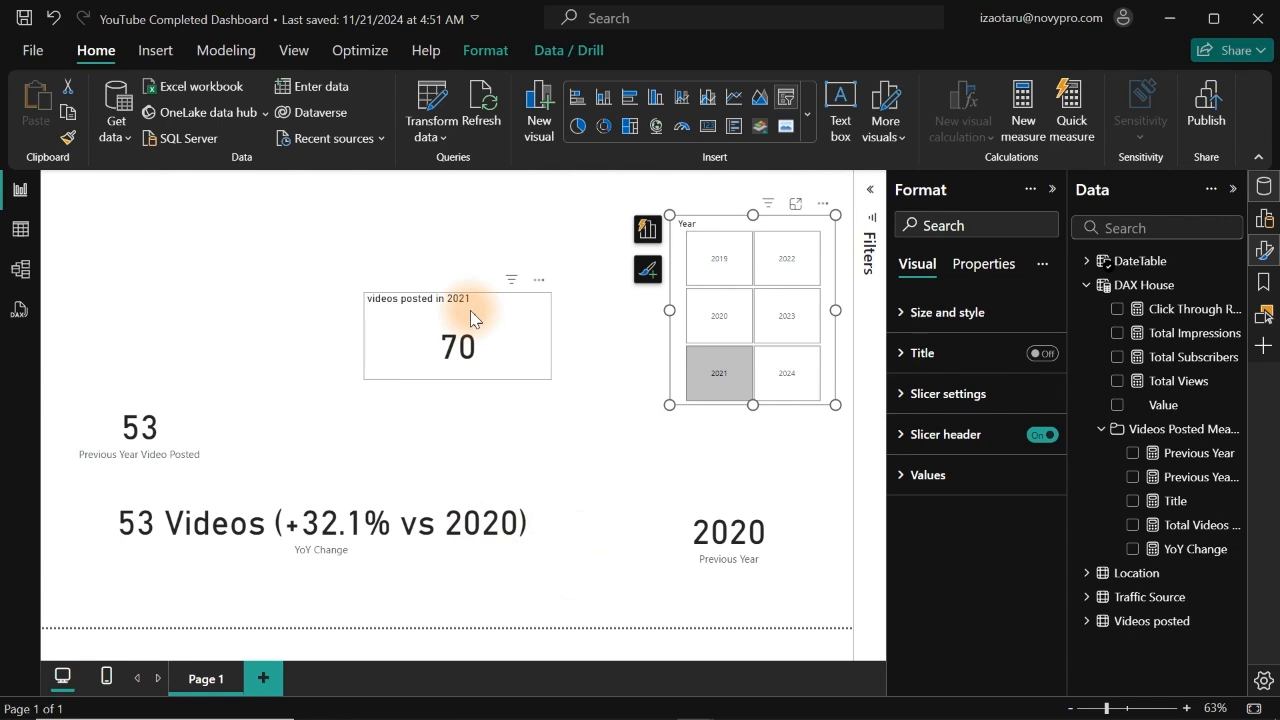
# Delete the Previous Year Video Posted card and the Previous Year card together.
pyautogui.click(90, 432)
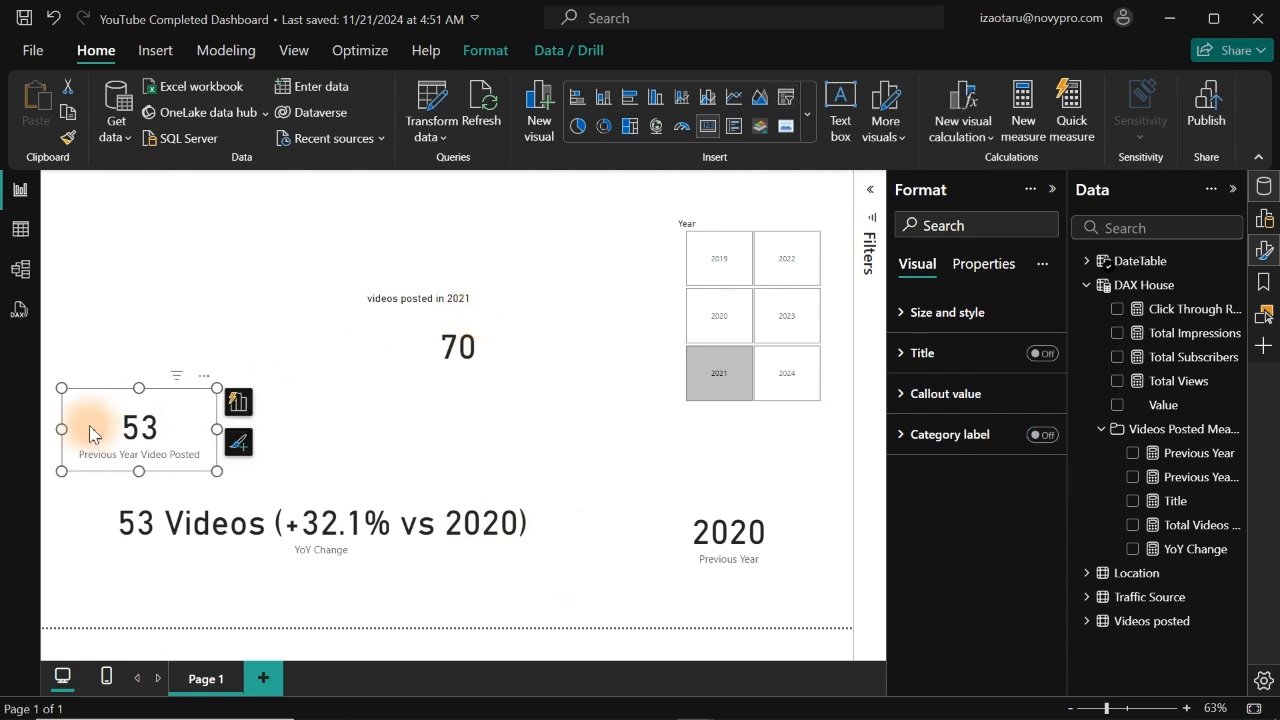
pyautogui.click(764, 536)
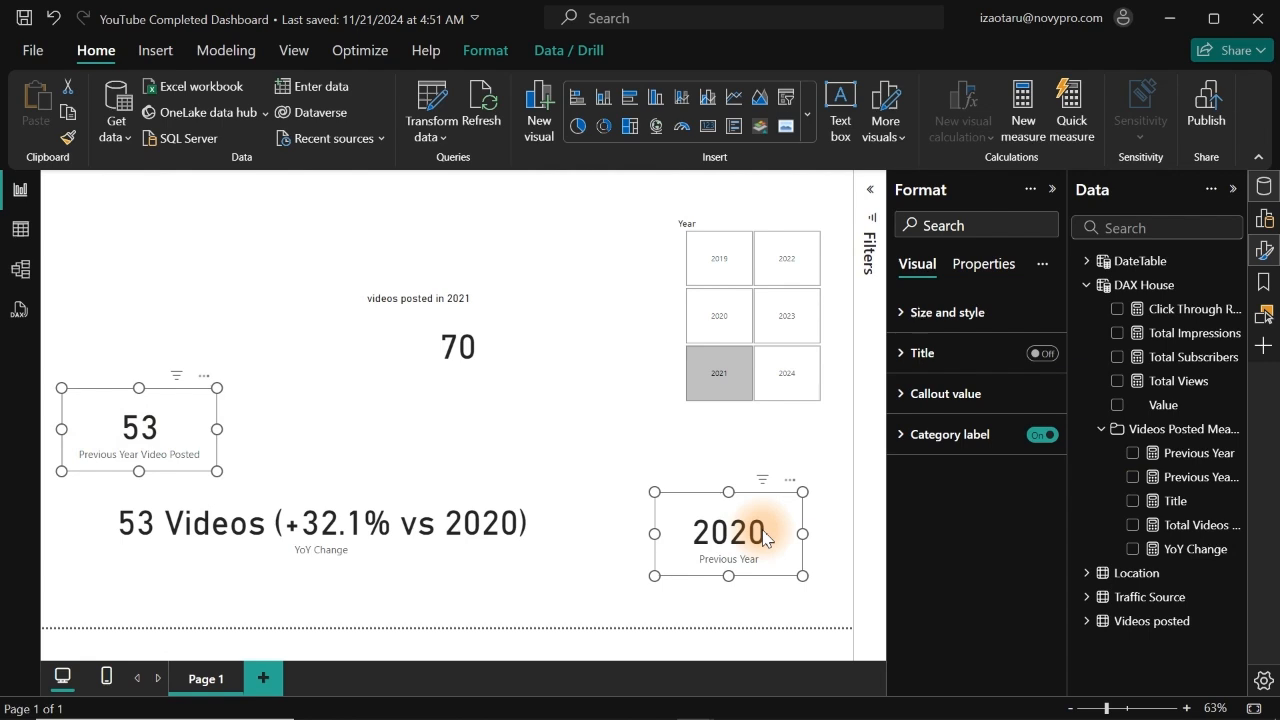
pyautogui.press('Delete')
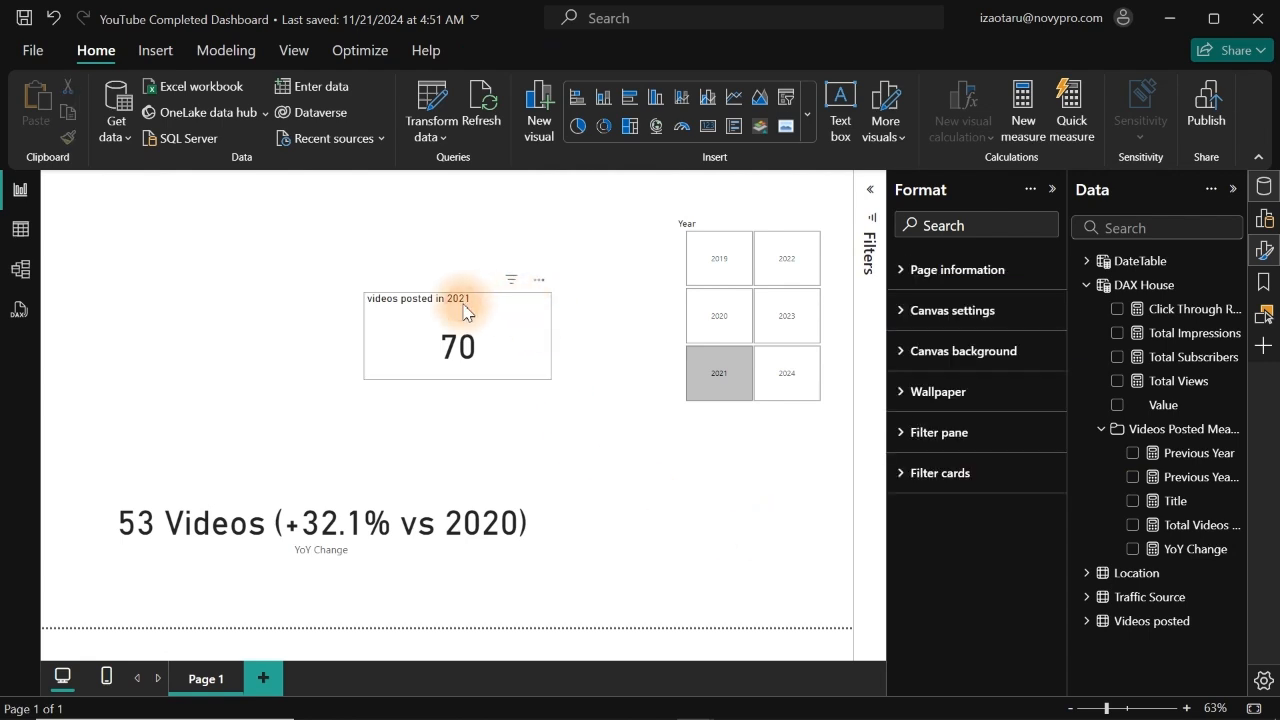
# Move the Total Videos Posted card to the upper-left area of the report page.
pyautogui.click(463, 312)
pyautogui.moveTo(463, 312); pyautogui.dragTo(202, 226)
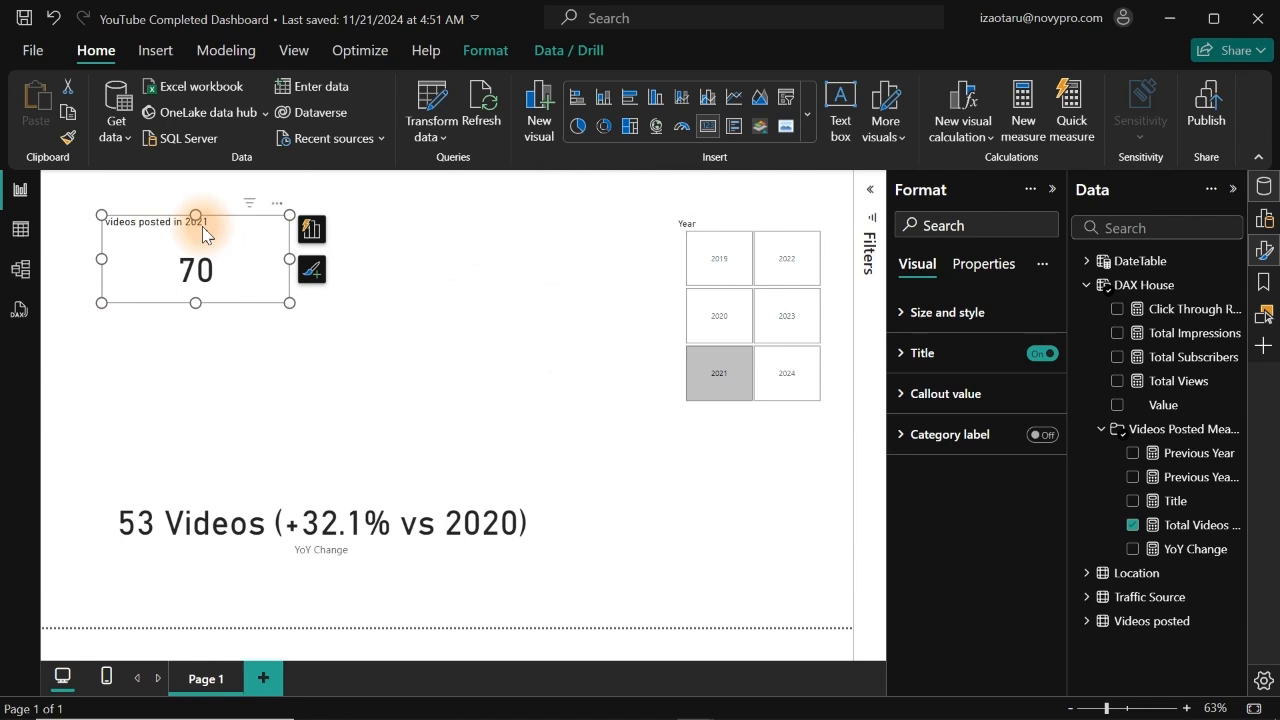
pyautogui.moveTo(203, 230); pyautogui.dragTo(241, 265)
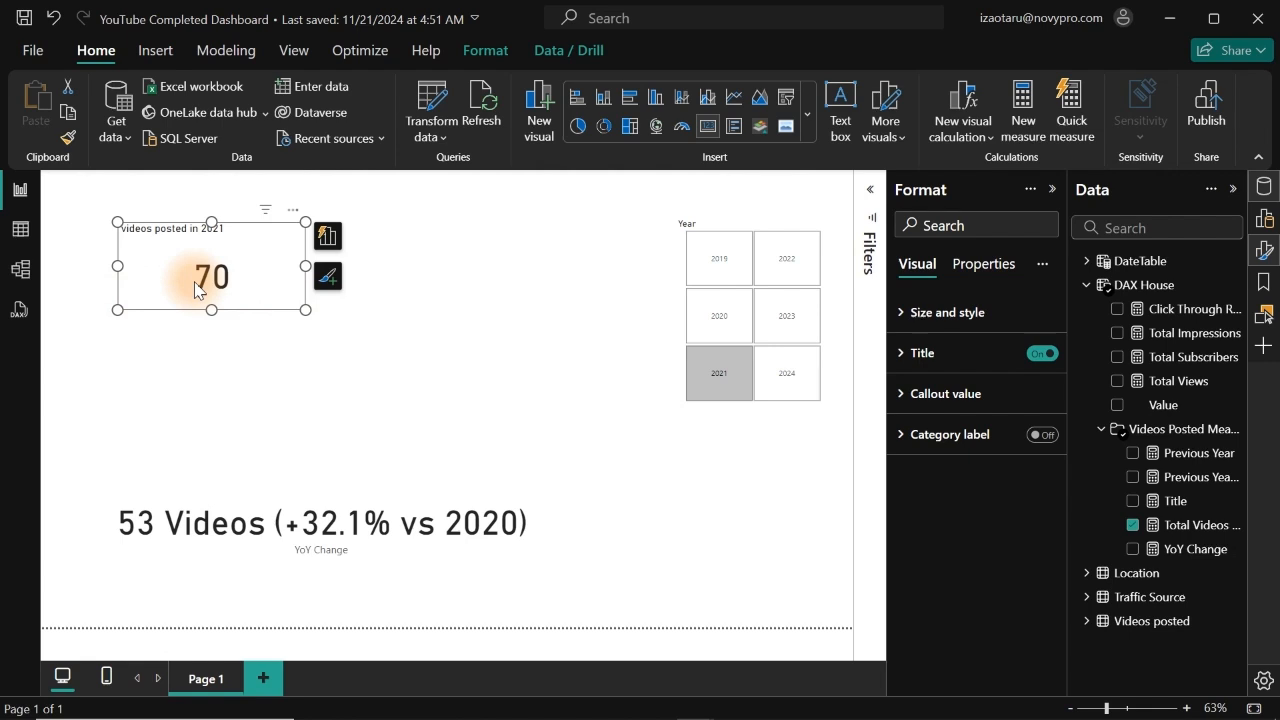
# Turn off the title on the Total Videos Posted card, leave its category label off, and reduce the card's height slightly.
pyautogui.click(1041, 437)
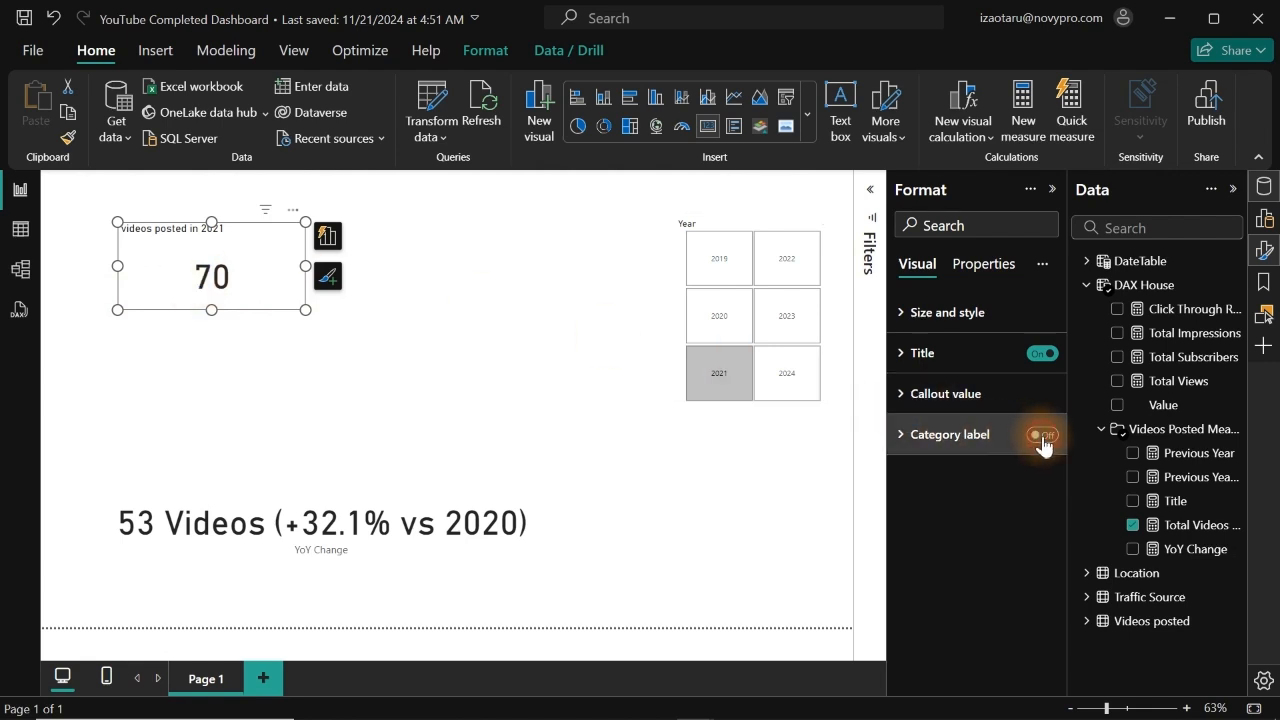
pyautogui.click(946, 440)
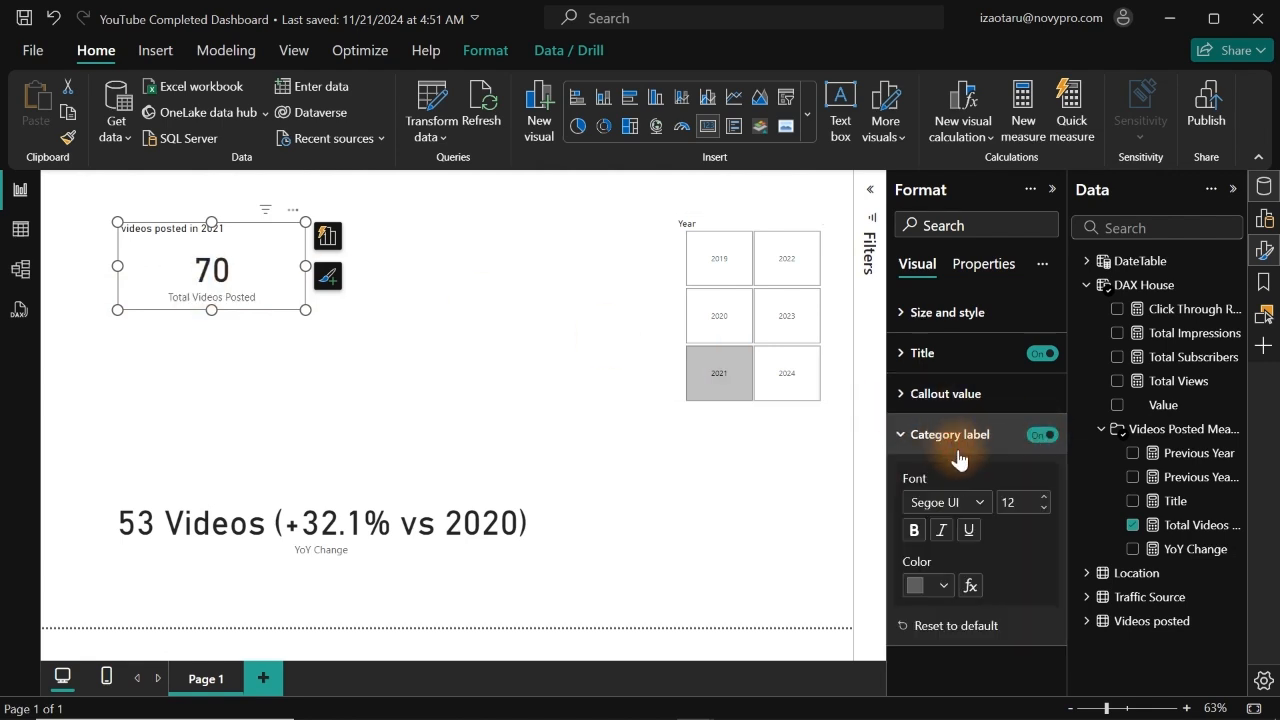
pyautogui.click(1041, 437)
pyautogui.click(1043, 355)
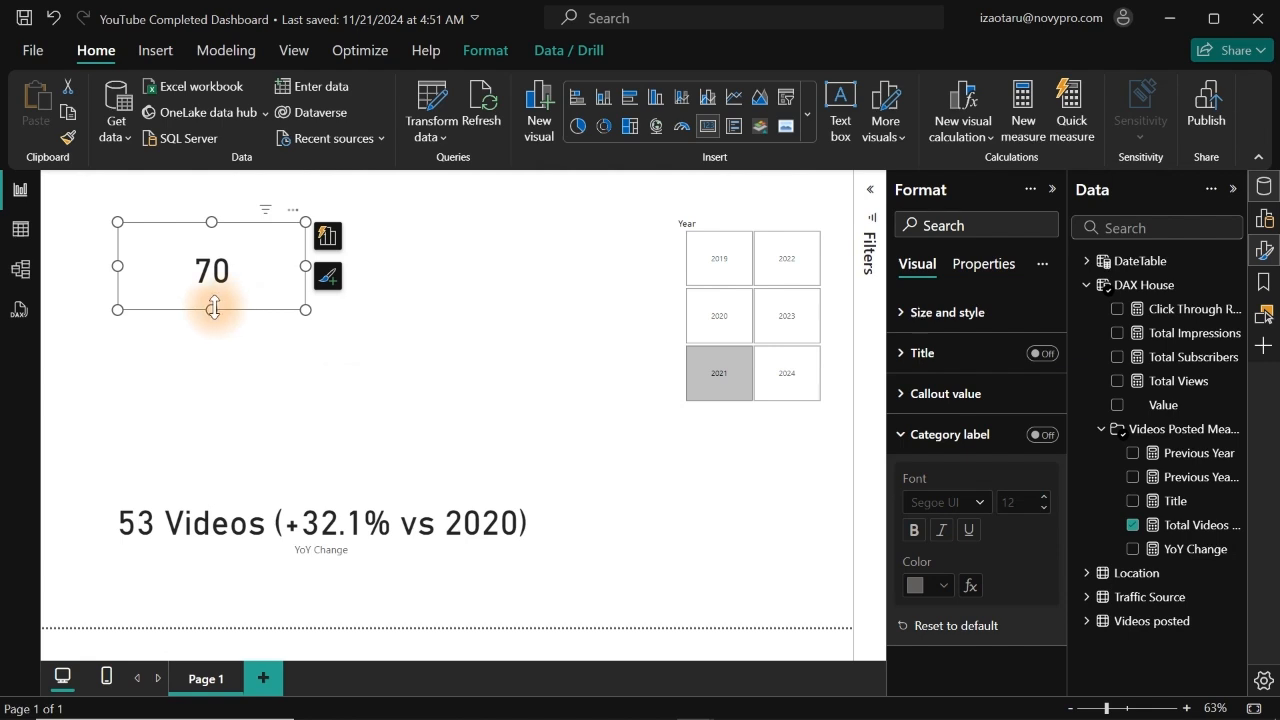
pyautogui.moveTo(213, 309); pyautogui.dragTo(211, 295)
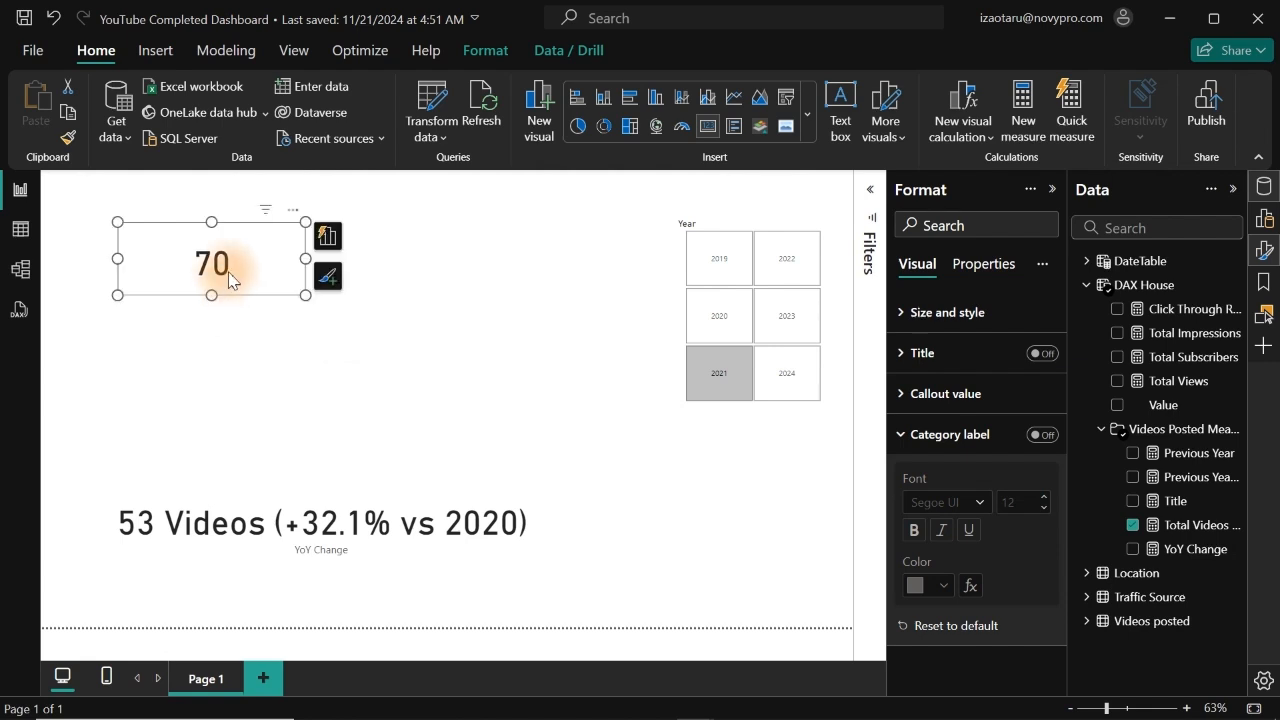
# Add the Title measure as a separate card and place it below the Total Videos Posted card.
pyautogui.click(384, 341)
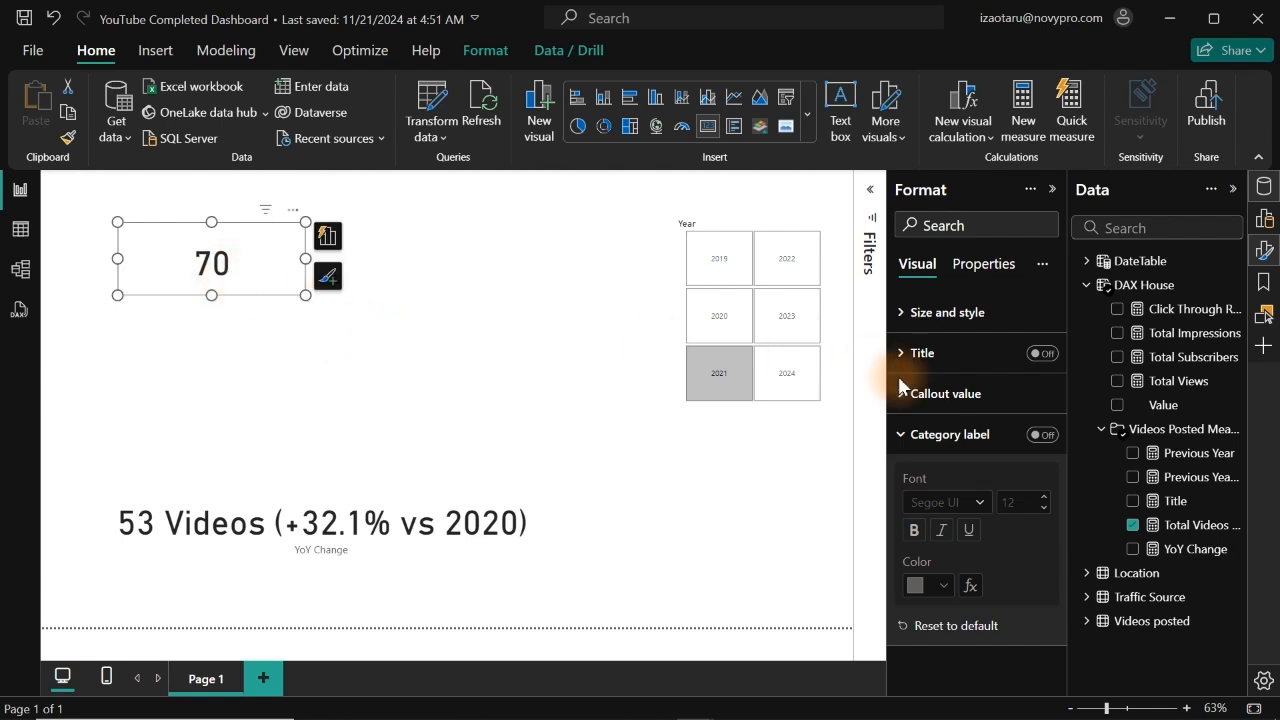
pyautogui.click(1134, 504)
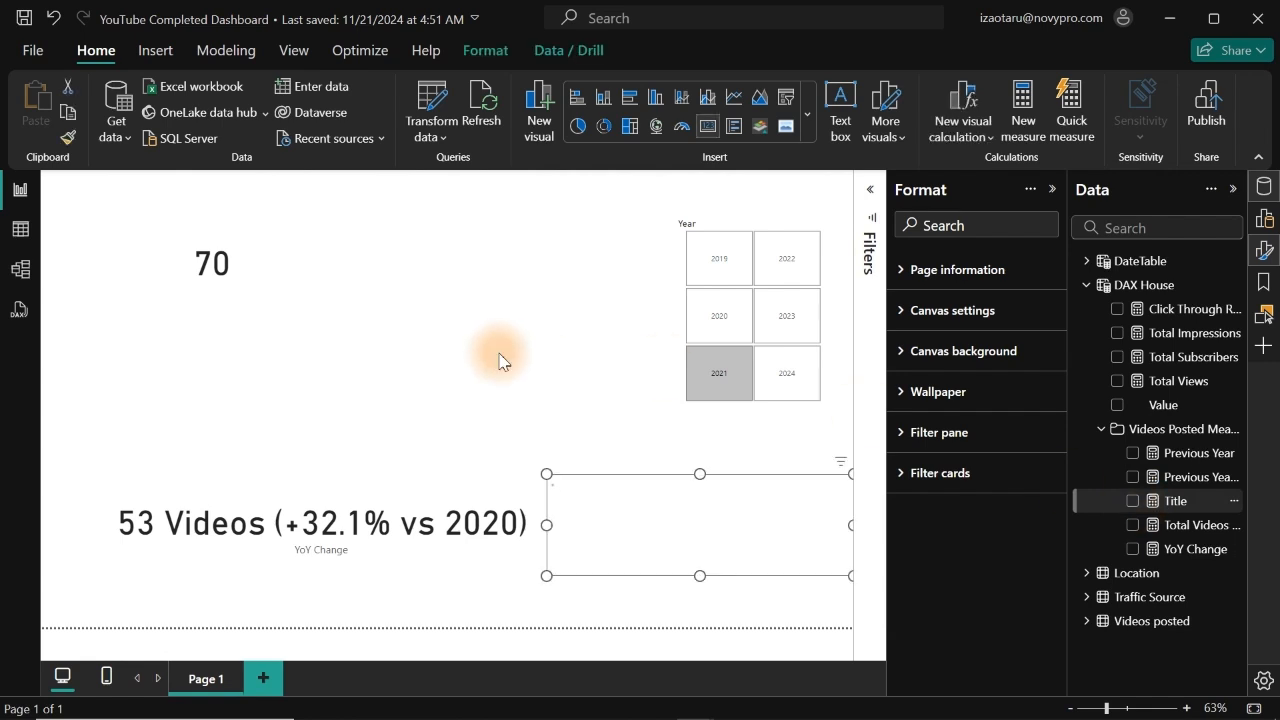
pyautogui.moveTo(692, 534); pyautogui.dragTo(300, 366)
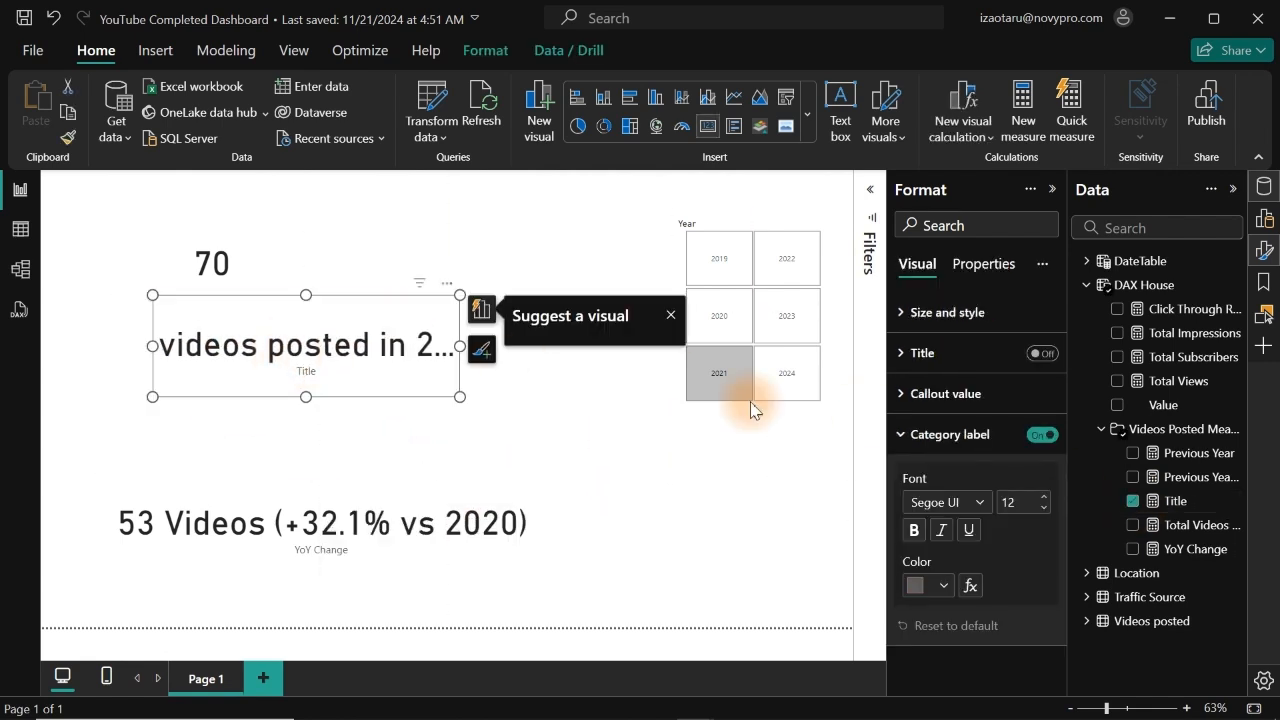
# Reduce the category label font size on the Title card to 8, and turn the category label off.
pyautogui.click(1028, 505)
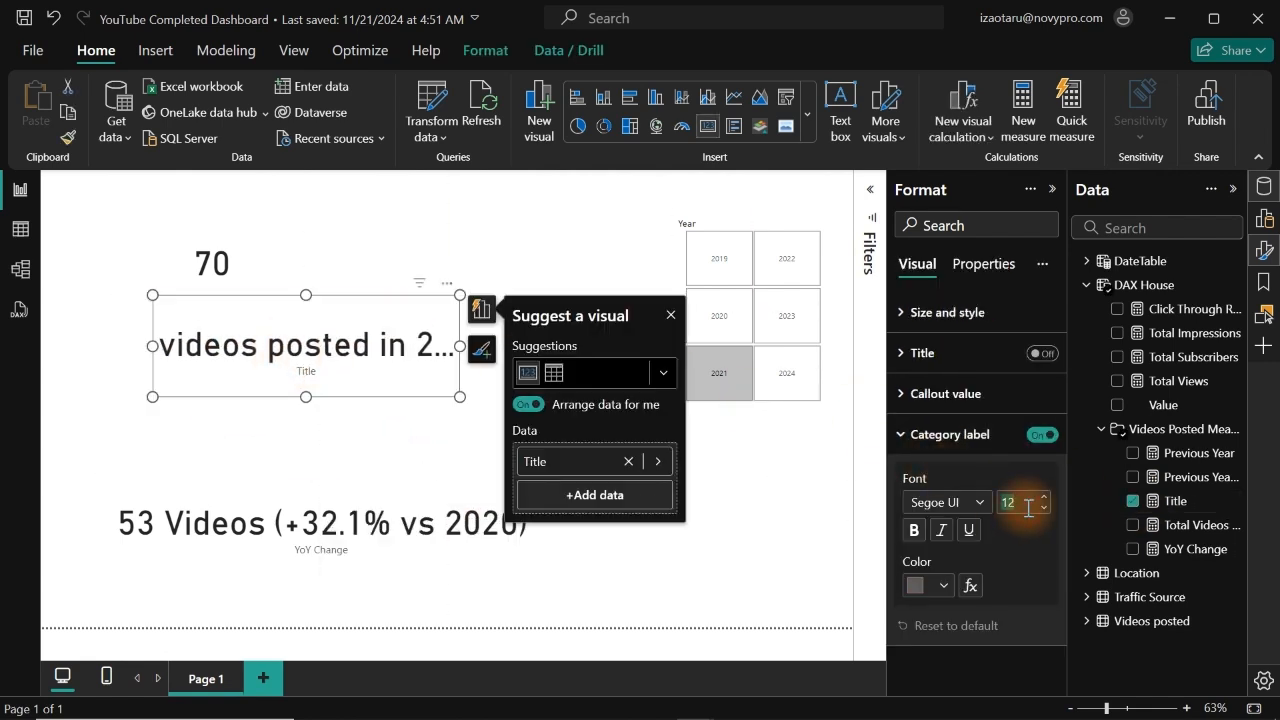
pyautogui.write('10')
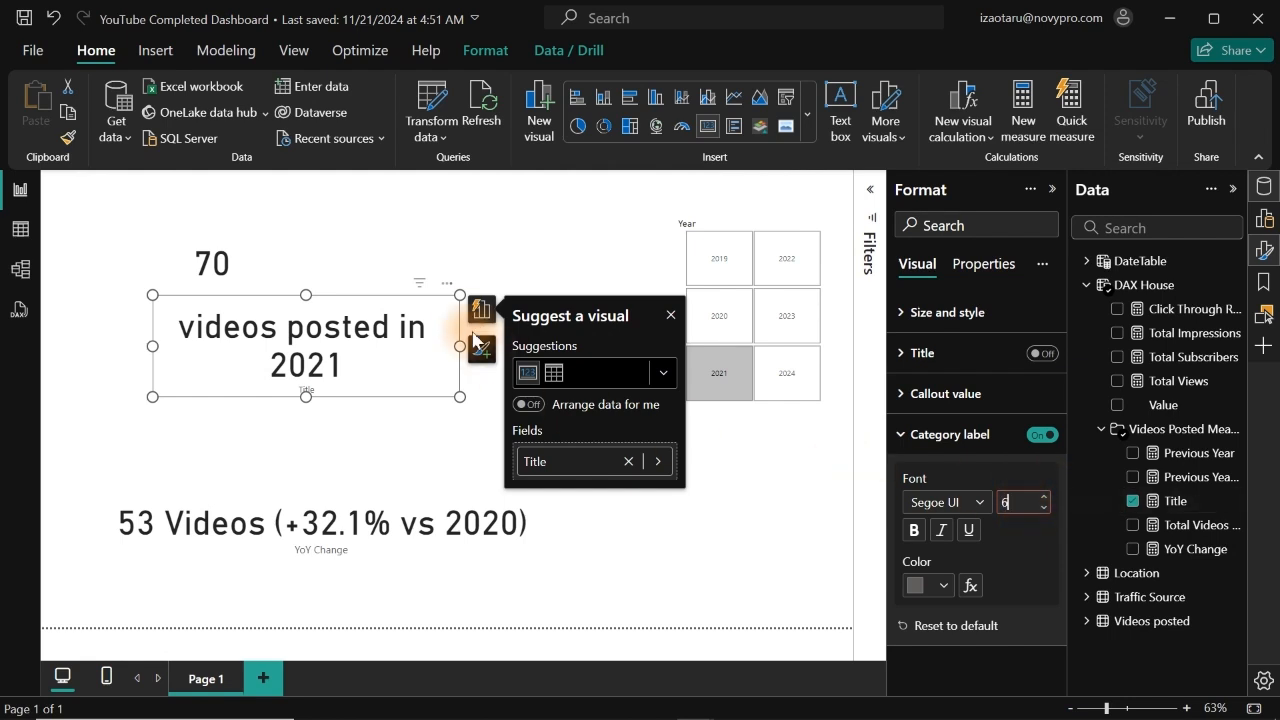
pyautogui.click(422, 337)
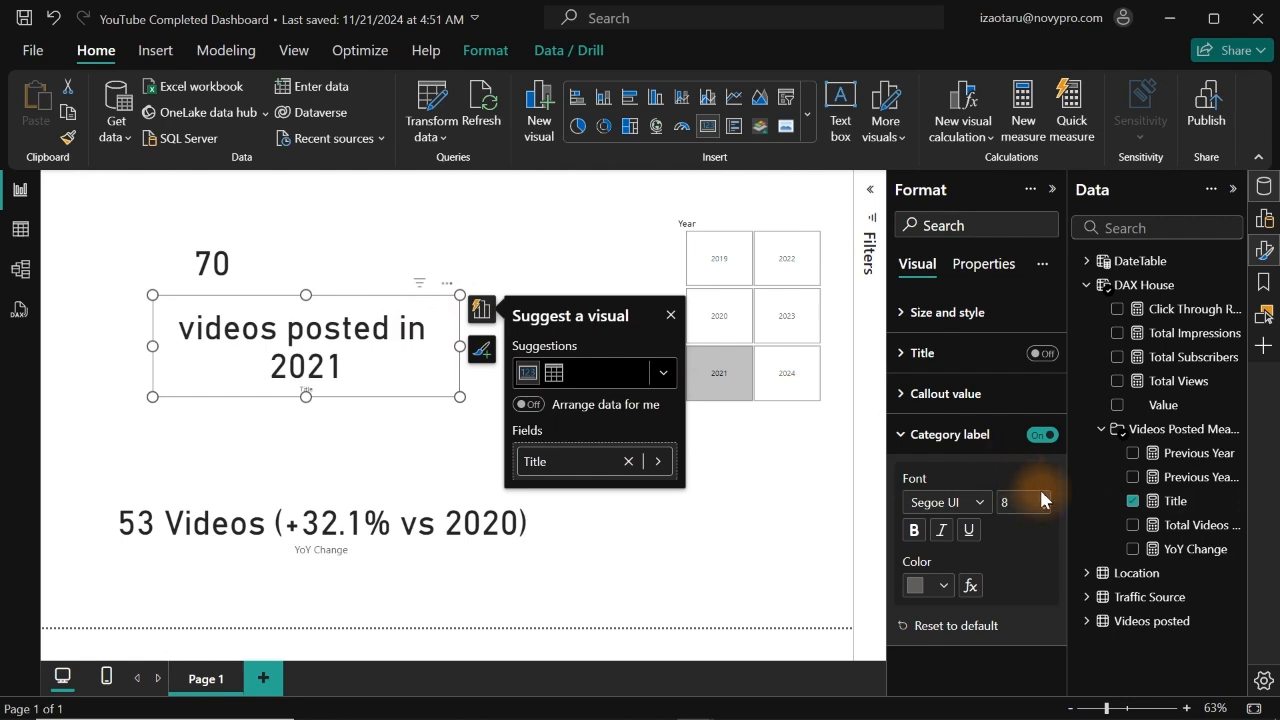
pyautogui.click(1043, 507)
pyautogui.click(1043, 507)
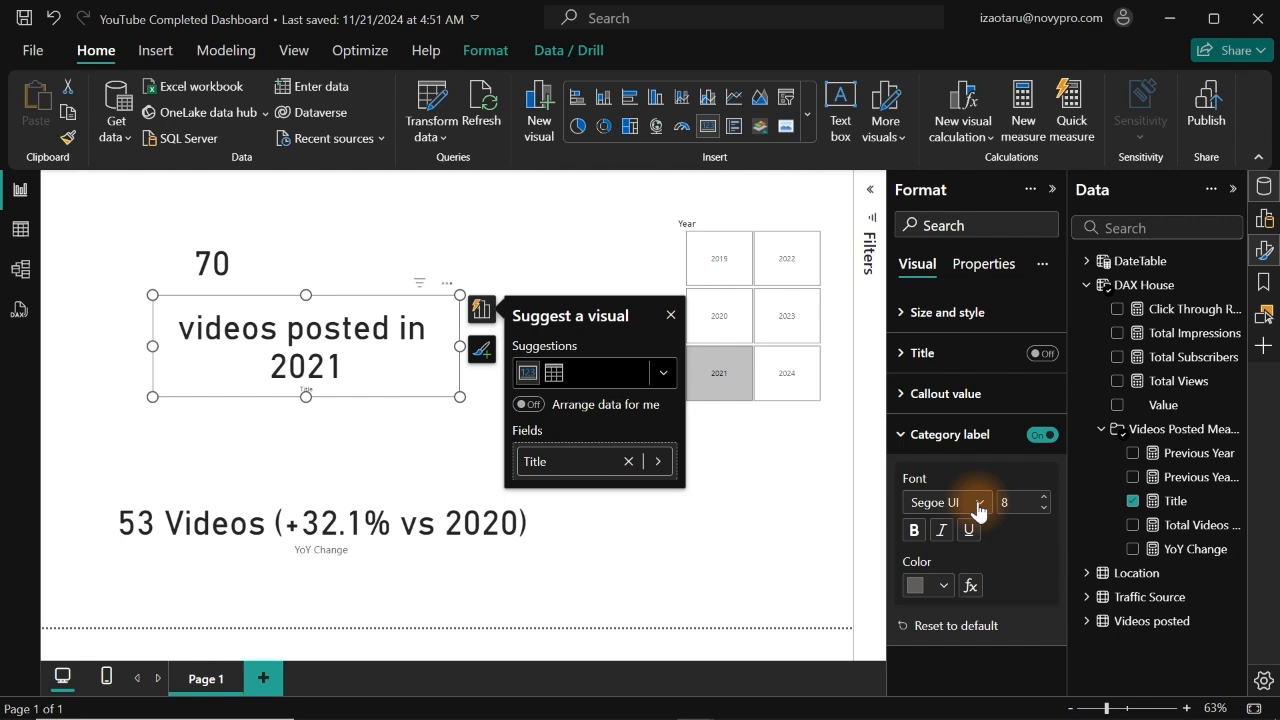
pyautogui.click(1038, 436)
# Set the Title card's callout value font size to 20 and shrink the card around its text.
pyautogui.click(958, 393)
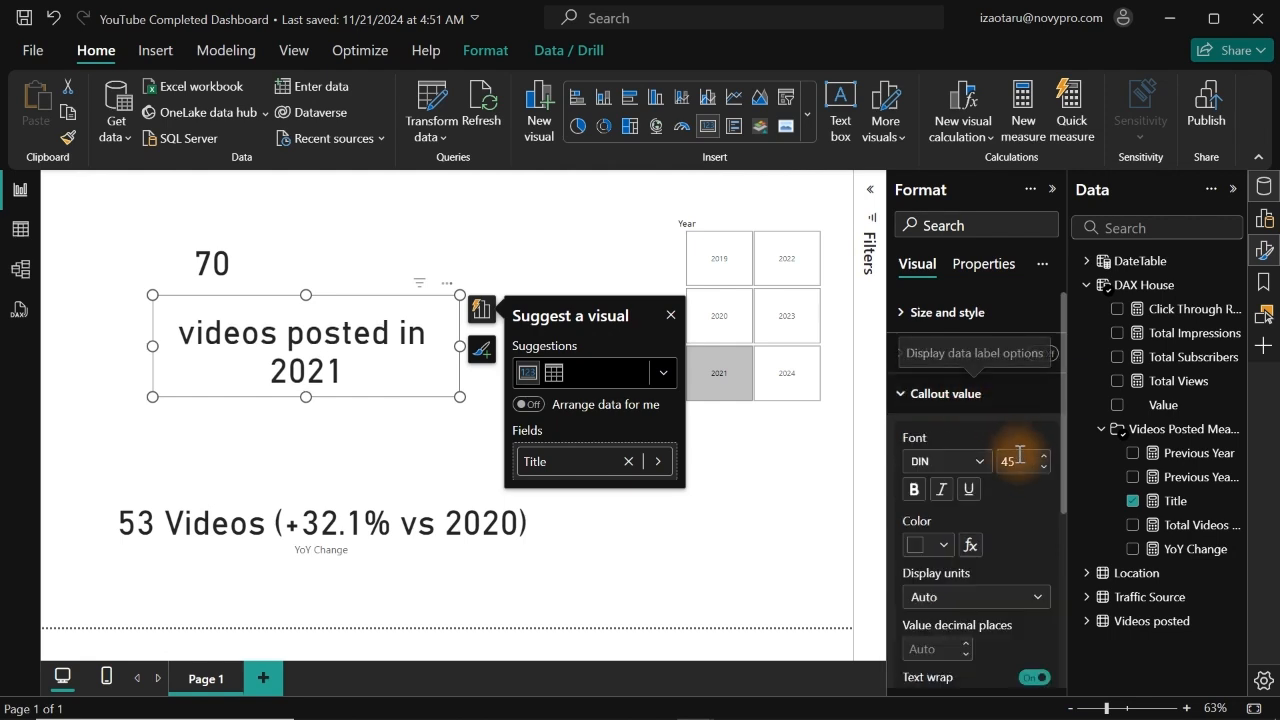
pyautogui.click(1017, 460)
pyautogui.write('1')
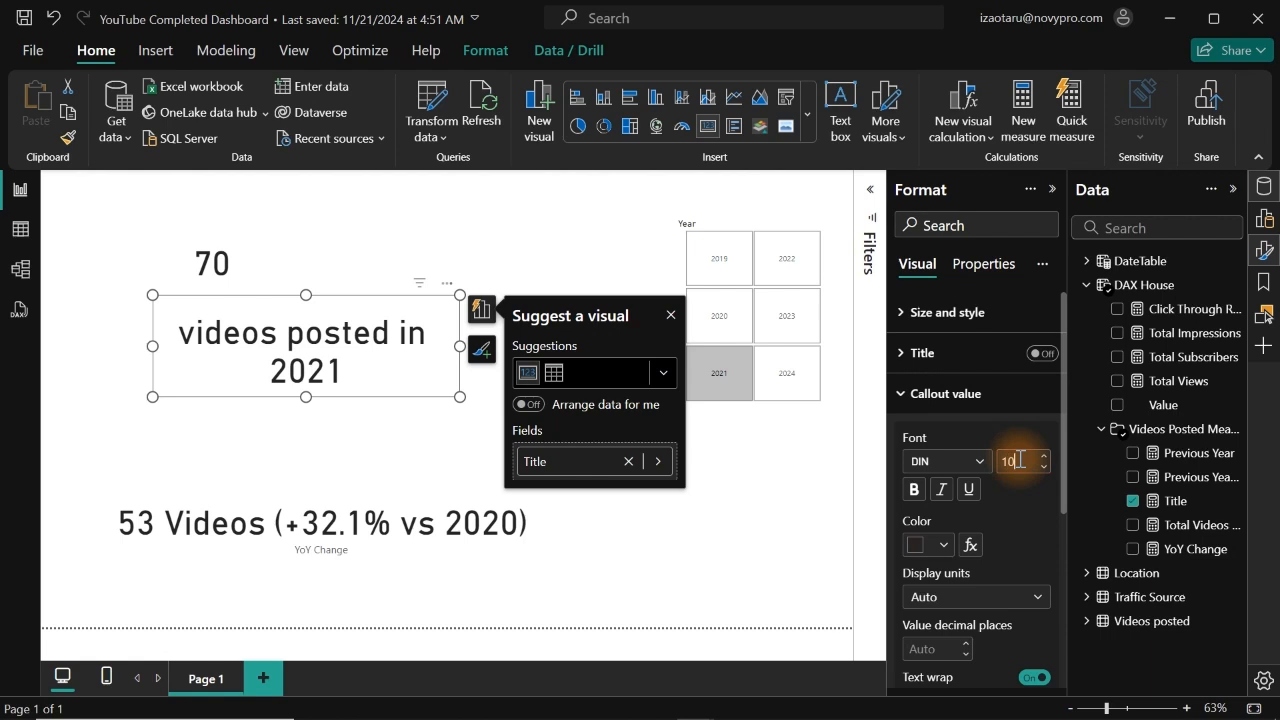
pyautogui.write('0')
pyautogui.press('BackSpace')
pyautogui.press('BackSpace')
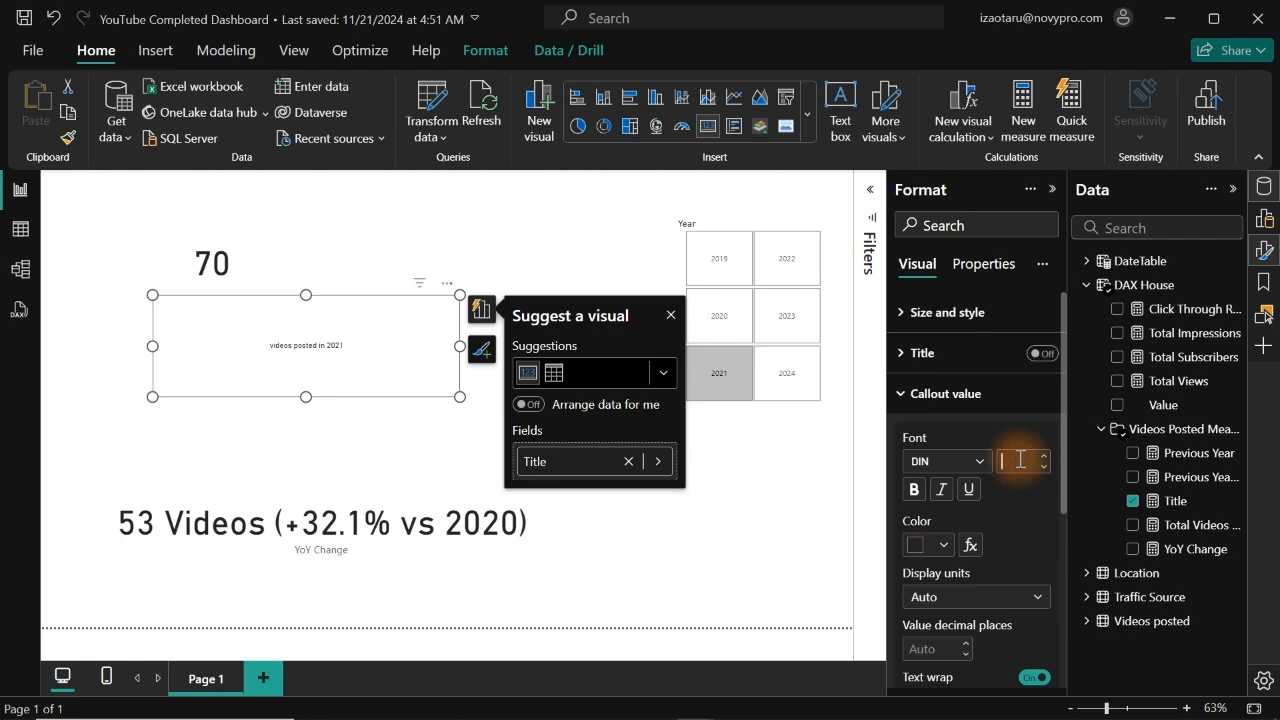
pyautogui.write('20')
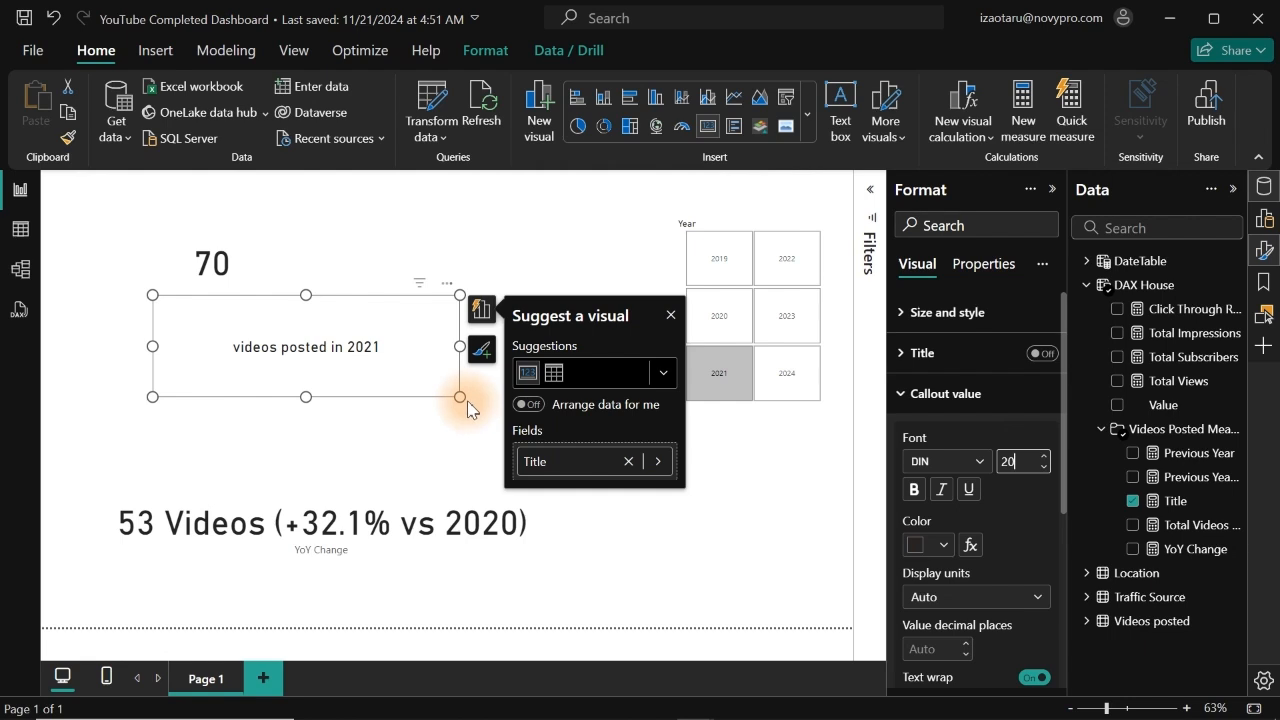
pyautogui.moveTo(460, 396); pyautogui.dragTo(362, 346)
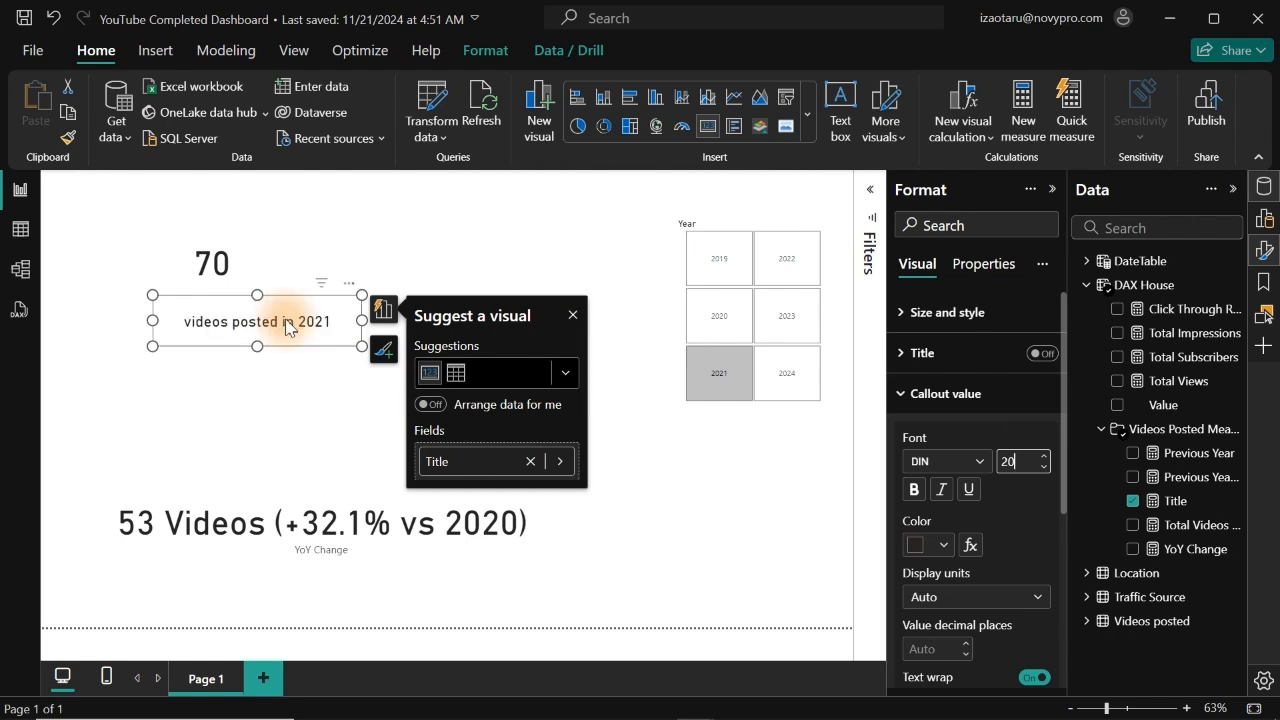
# Centre the Title card directly beneath the total videos count and turn off its background.
pyautogui.moveTo(287, 325); pyautogui.dragTo(244, 297)
pyautogui.click(968, 318)
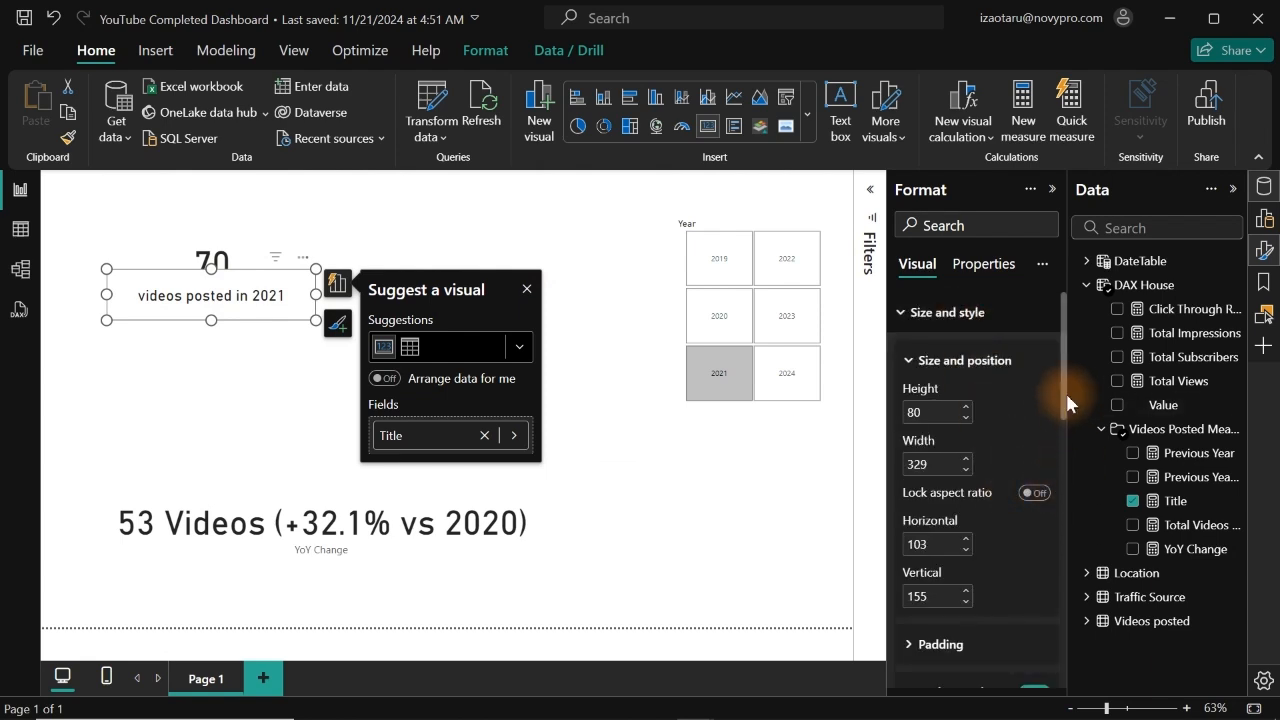
pyautogui.scroll(-3, 1063, 401)
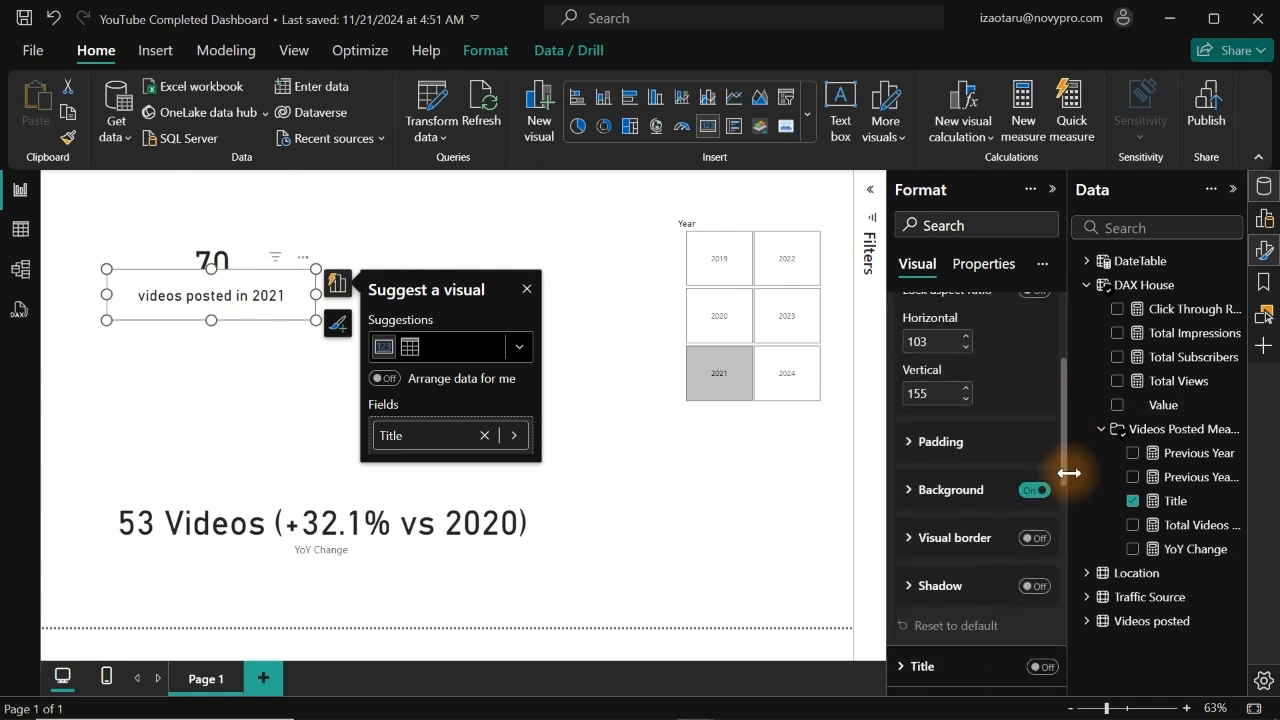
pyautogui.click(1032, 448)
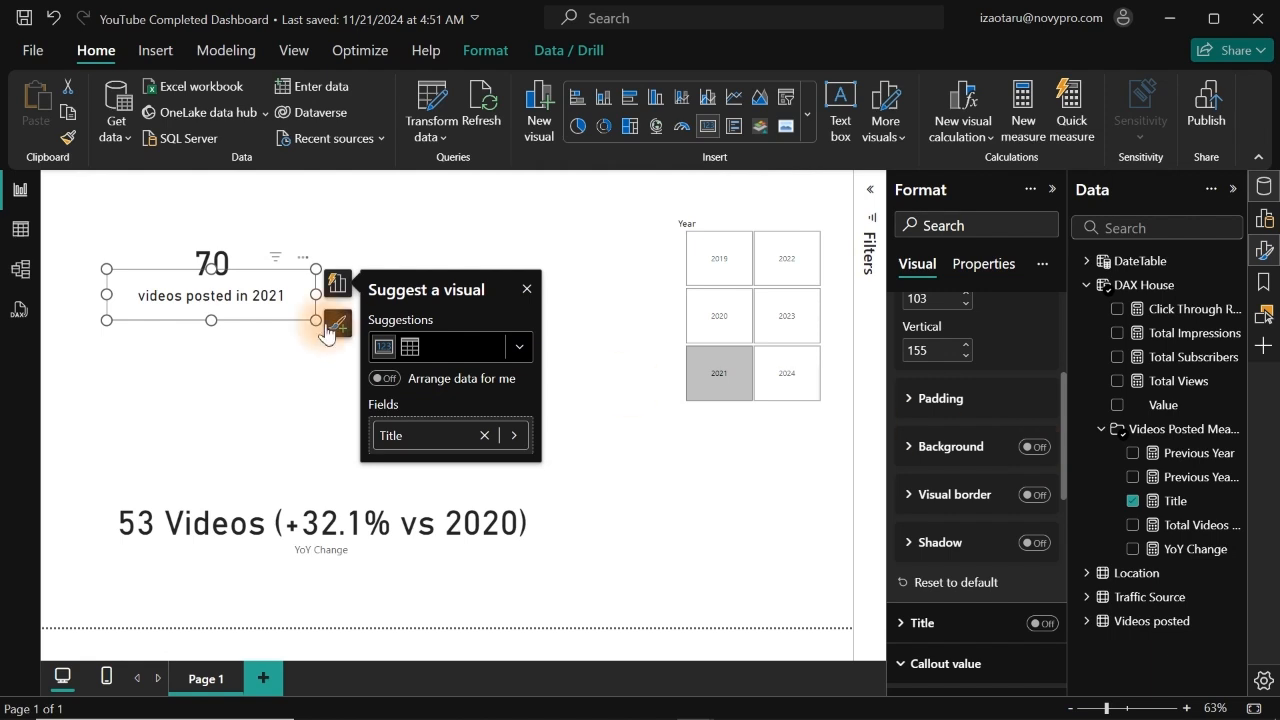
pyautogui.moveTo(262, 306); pyautogui.dragTo(265, 300)
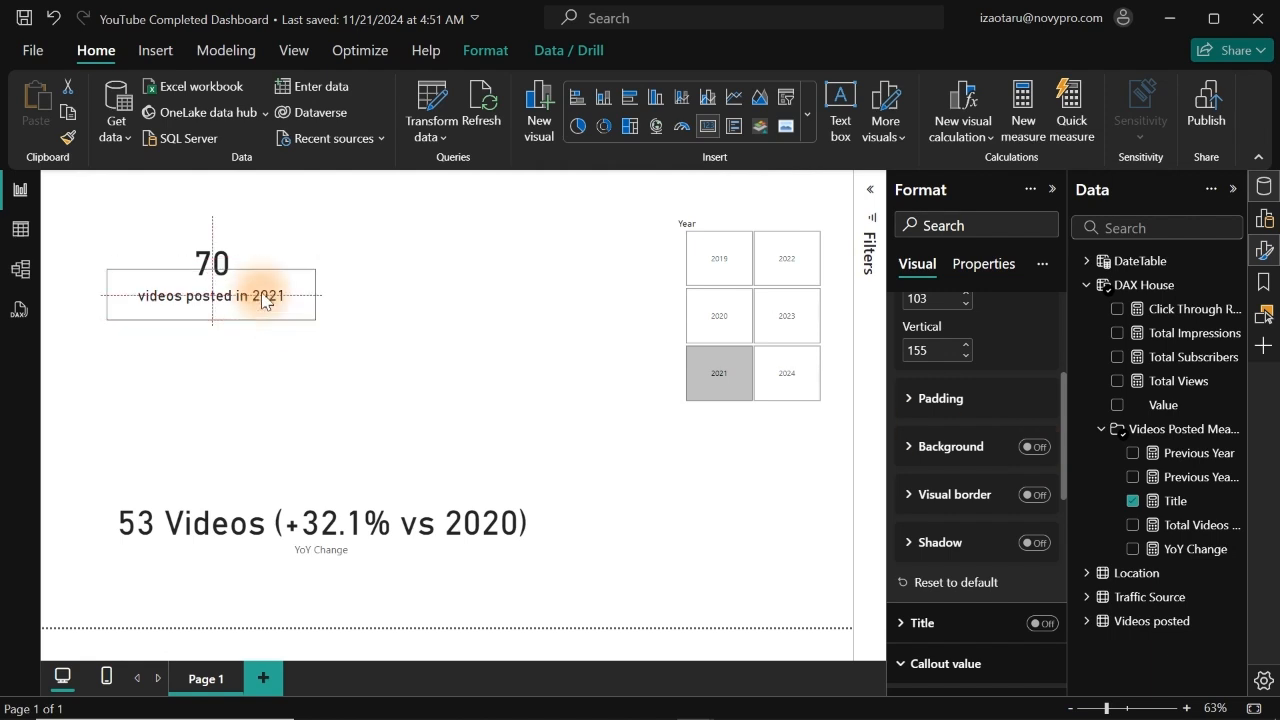
# Set the YoY Change card's callout value font size to 18.
pyautogui.click(371, 524)
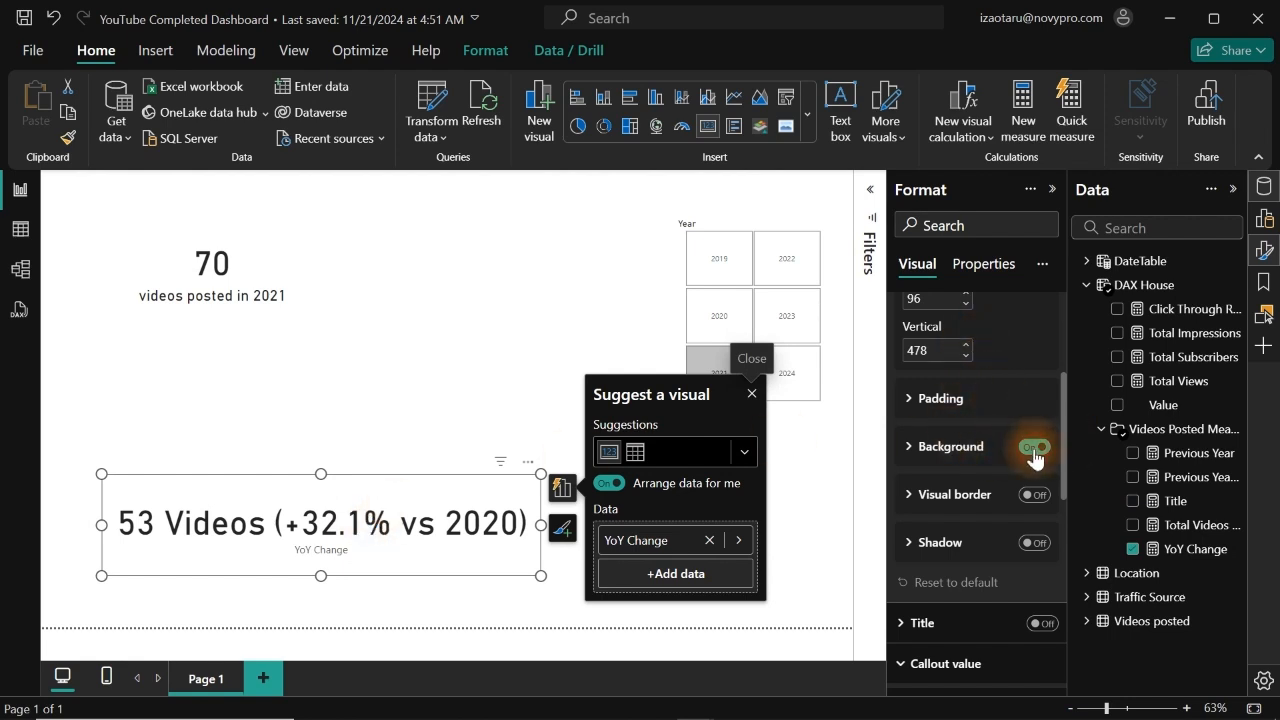
pyautogui.scroll(5, 1060, 400)
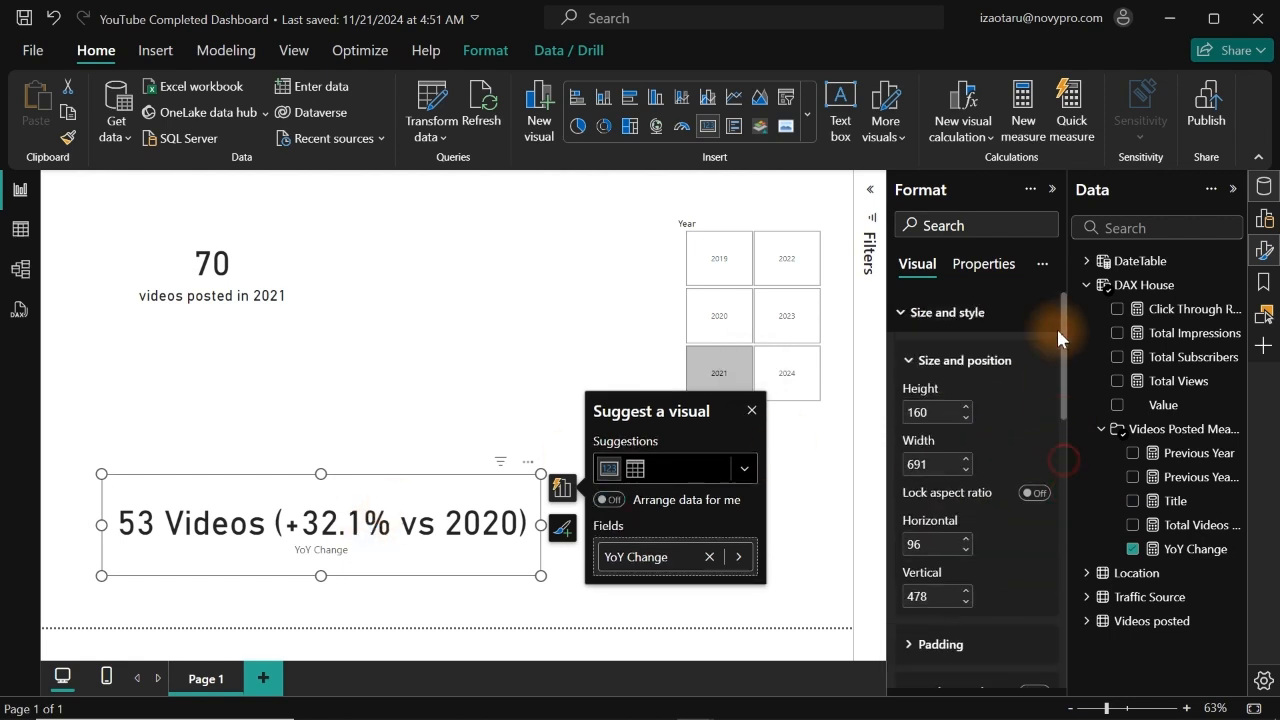
pyautogui.click(955, 320)
pyautogui.doubleClick(1025, 465)
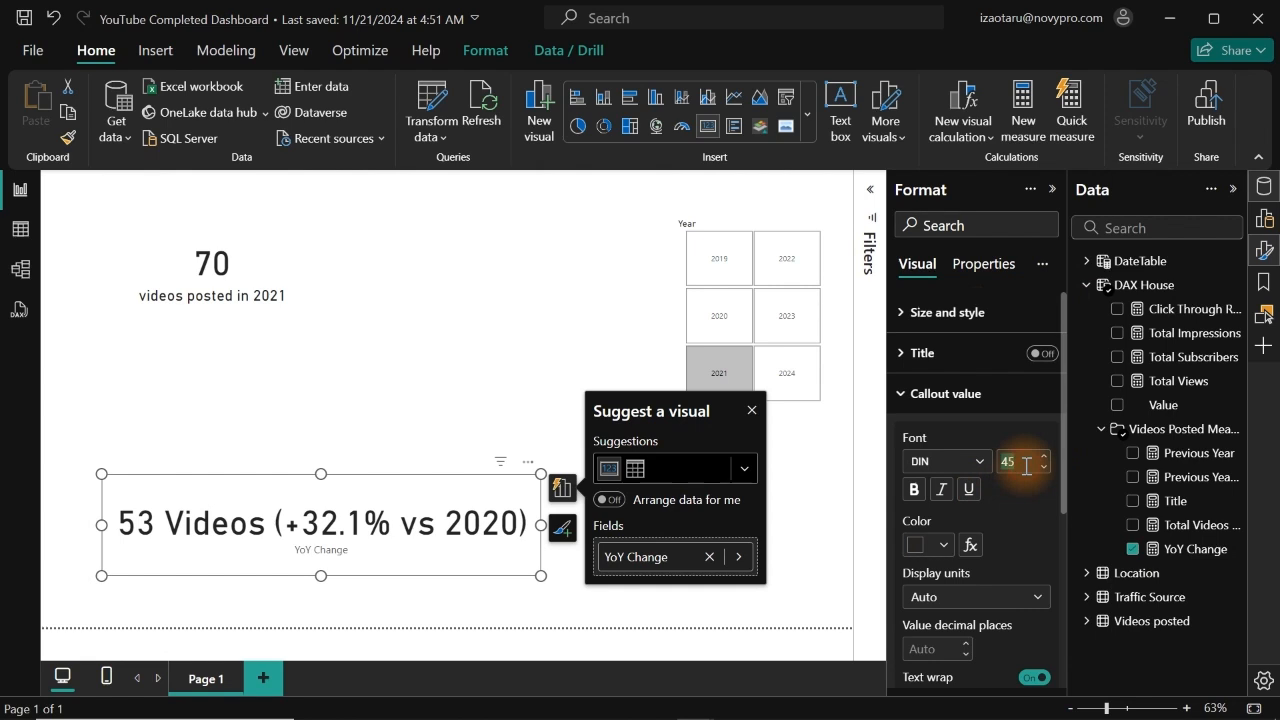
pyautogui.write('18')
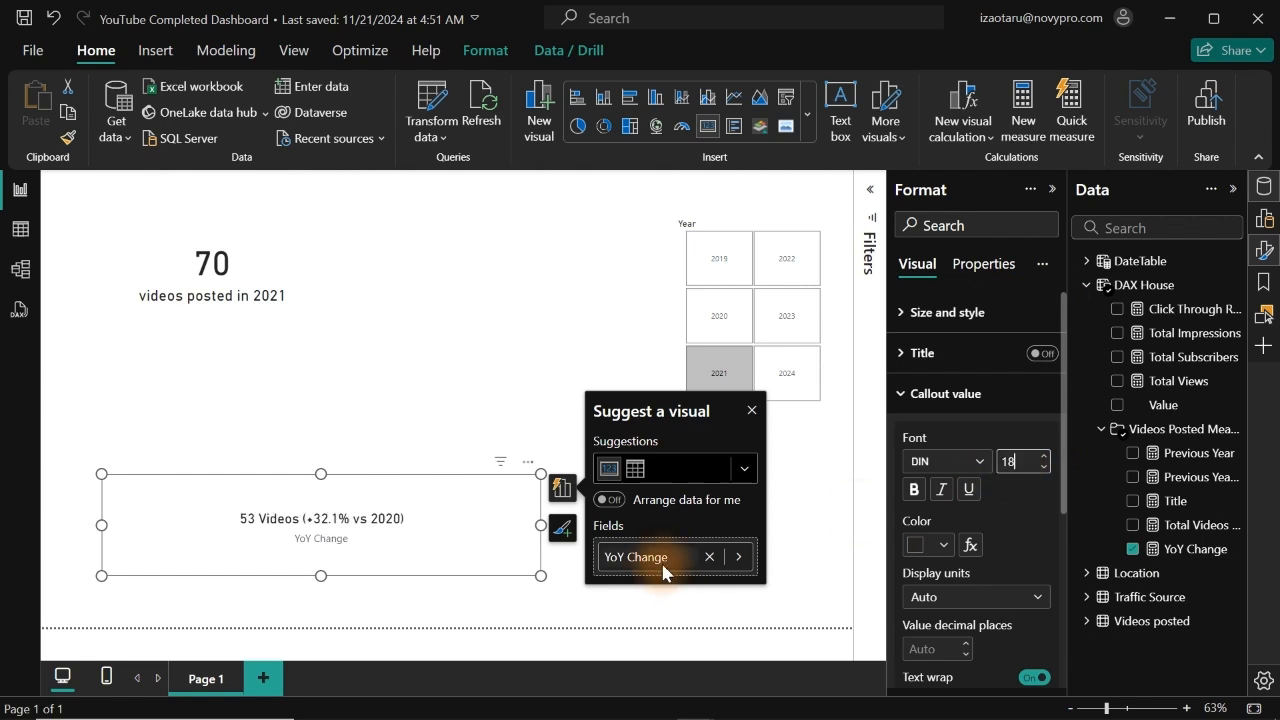
# Turn off the YoY Change card's category label, then shrink the card and place it directly beneath the videos posted title.
pyautogui.click(946, 395)
pyautogui.click(928, 434)
pyautogui.click(1040, 436)
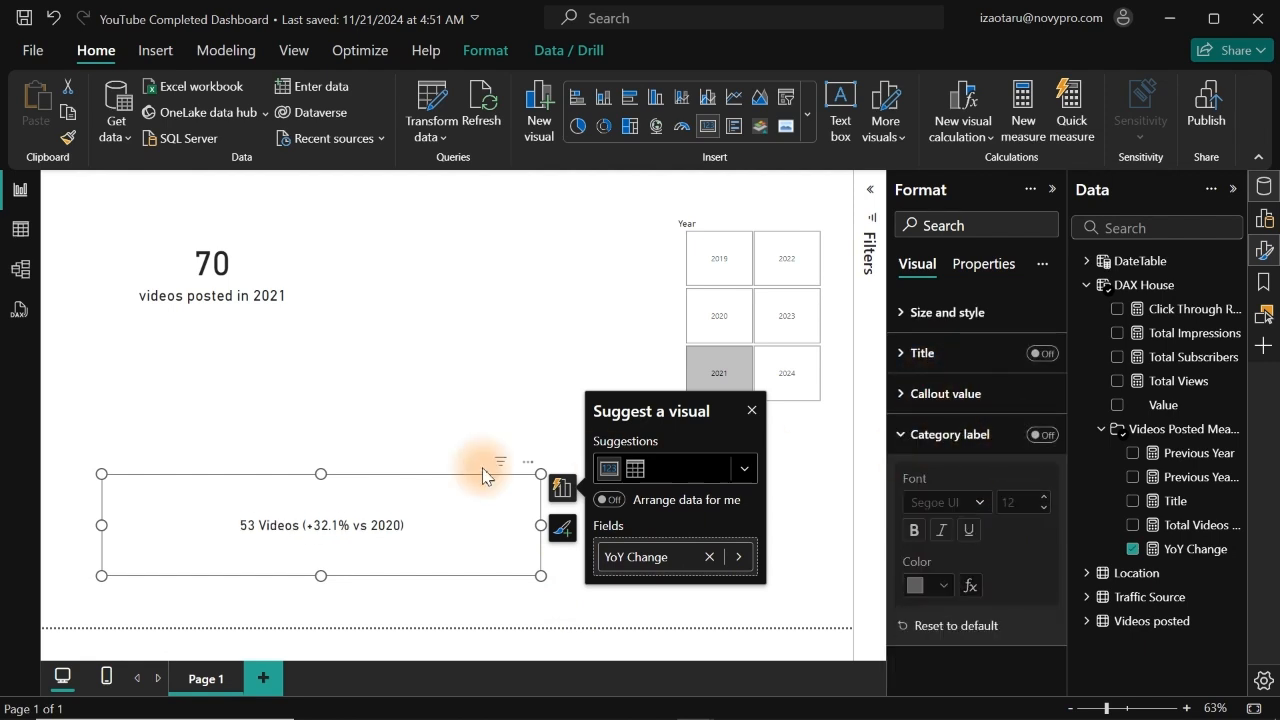
pyautogui.moveTo(540, 577); pyautogui.dragTo(294, 322)
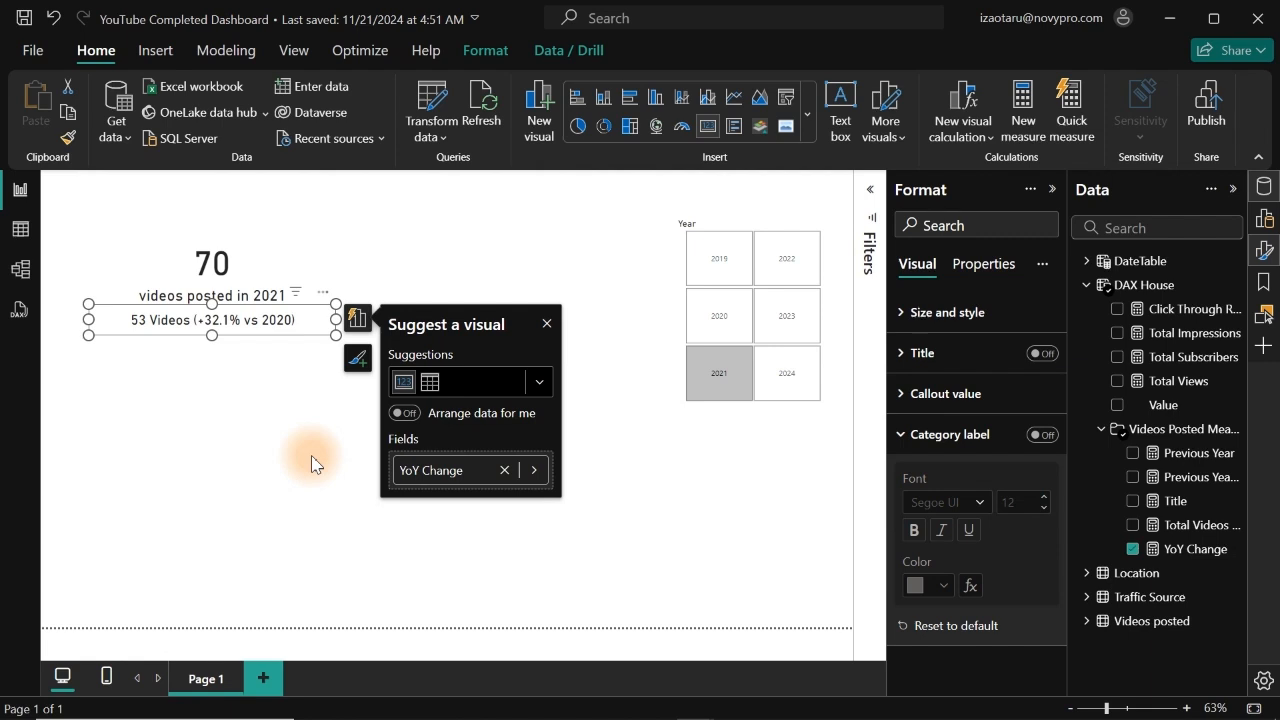
pyautogui.rightClick(1180, 500)
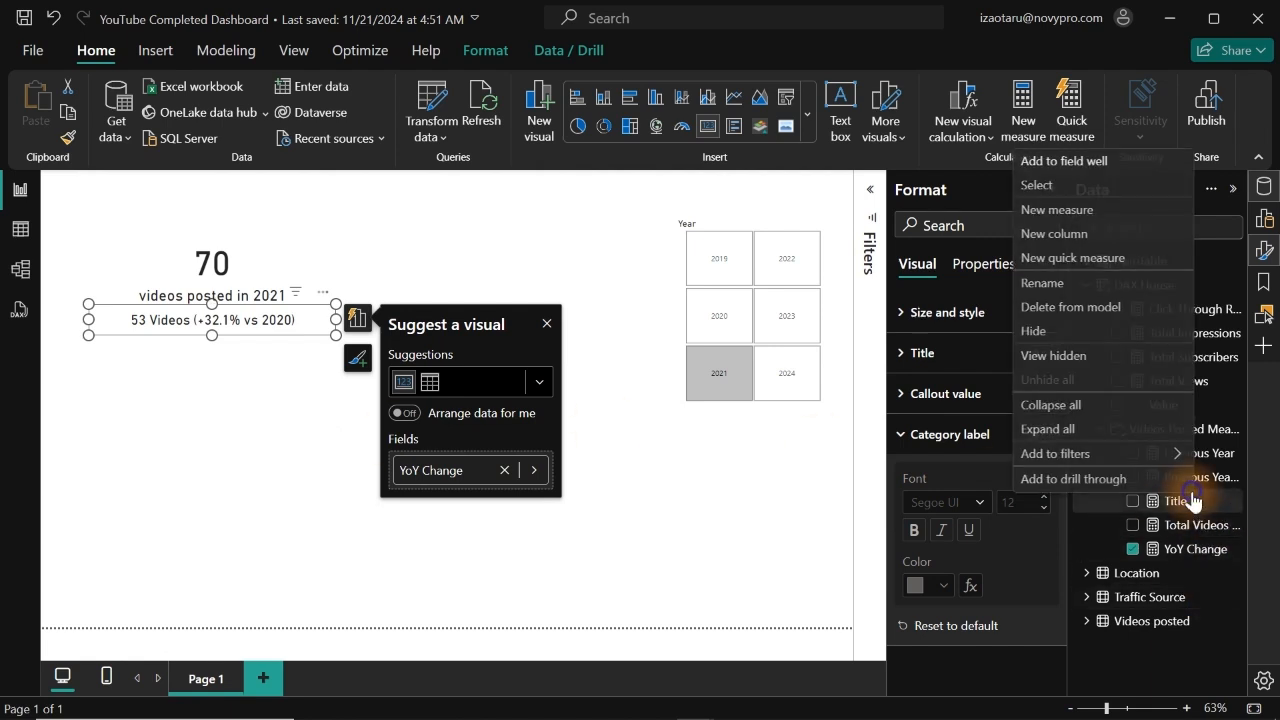
pyautogui.click(1062, 209)
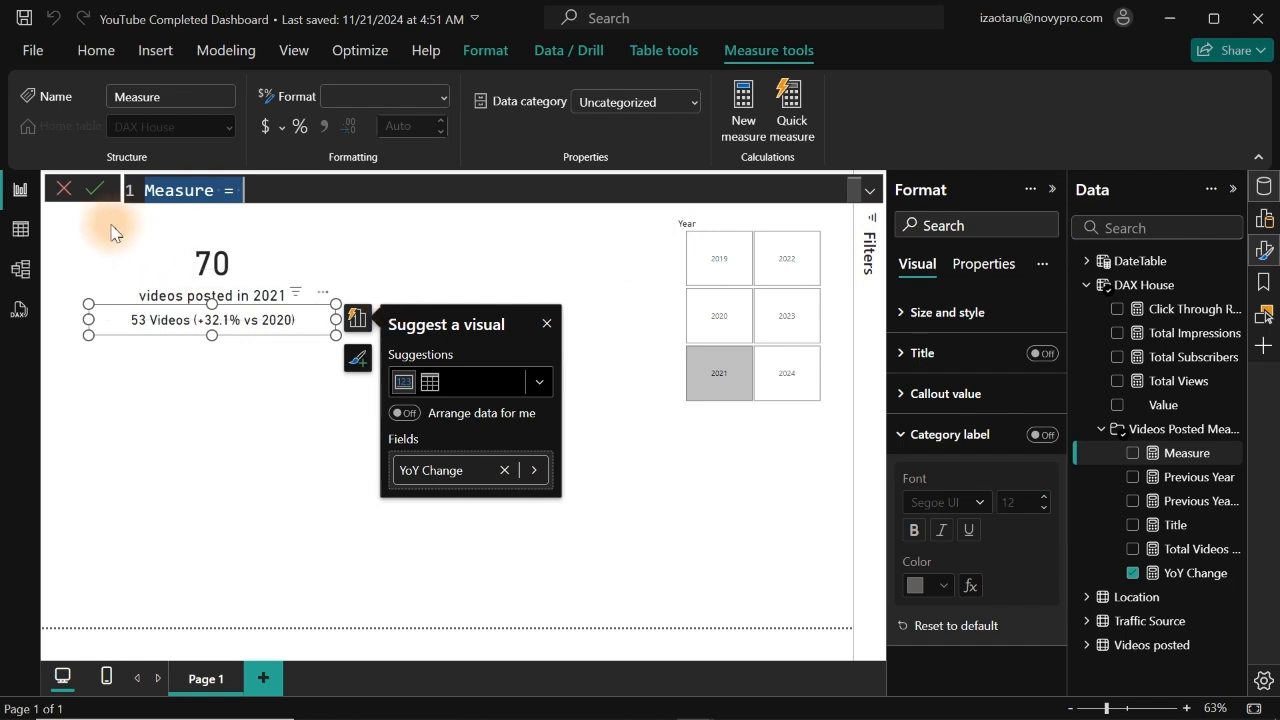
pyautogui.click(60, 190)
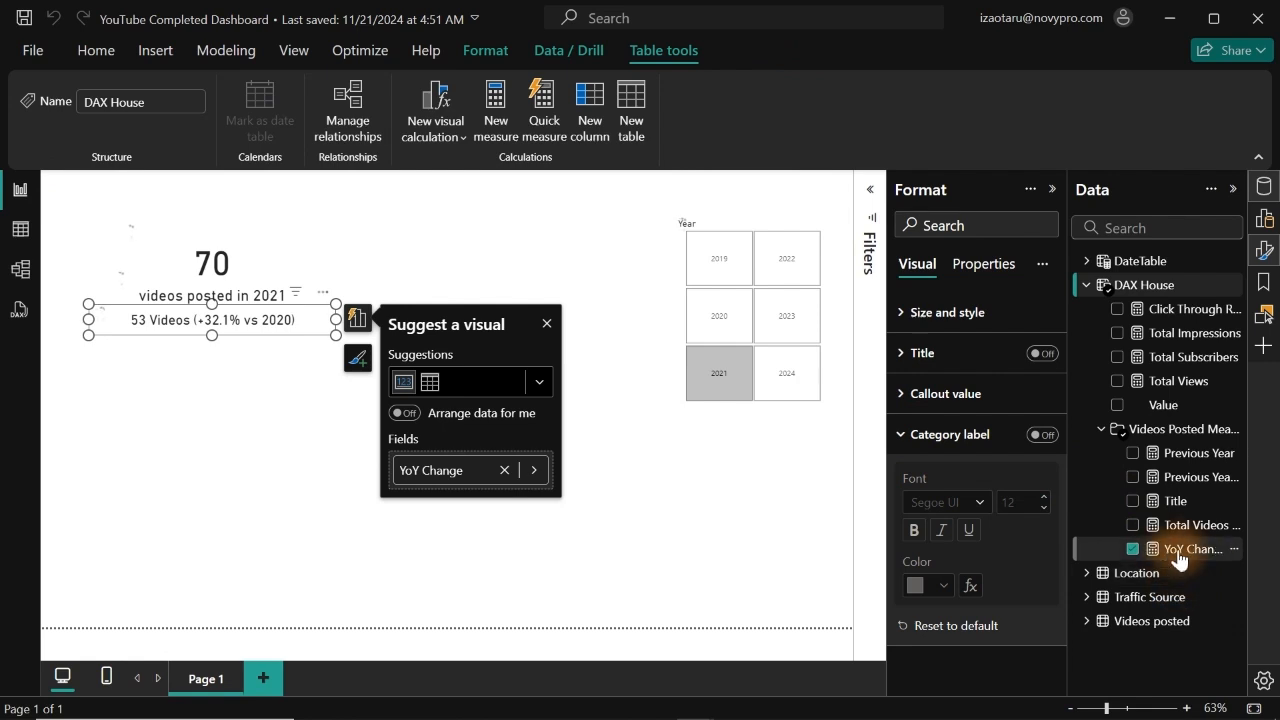
# Open the YoY Change measure's formula and copy its _YoYChange variable with the complete DIVIDE expression.
pyautogui.click(1180, 552)
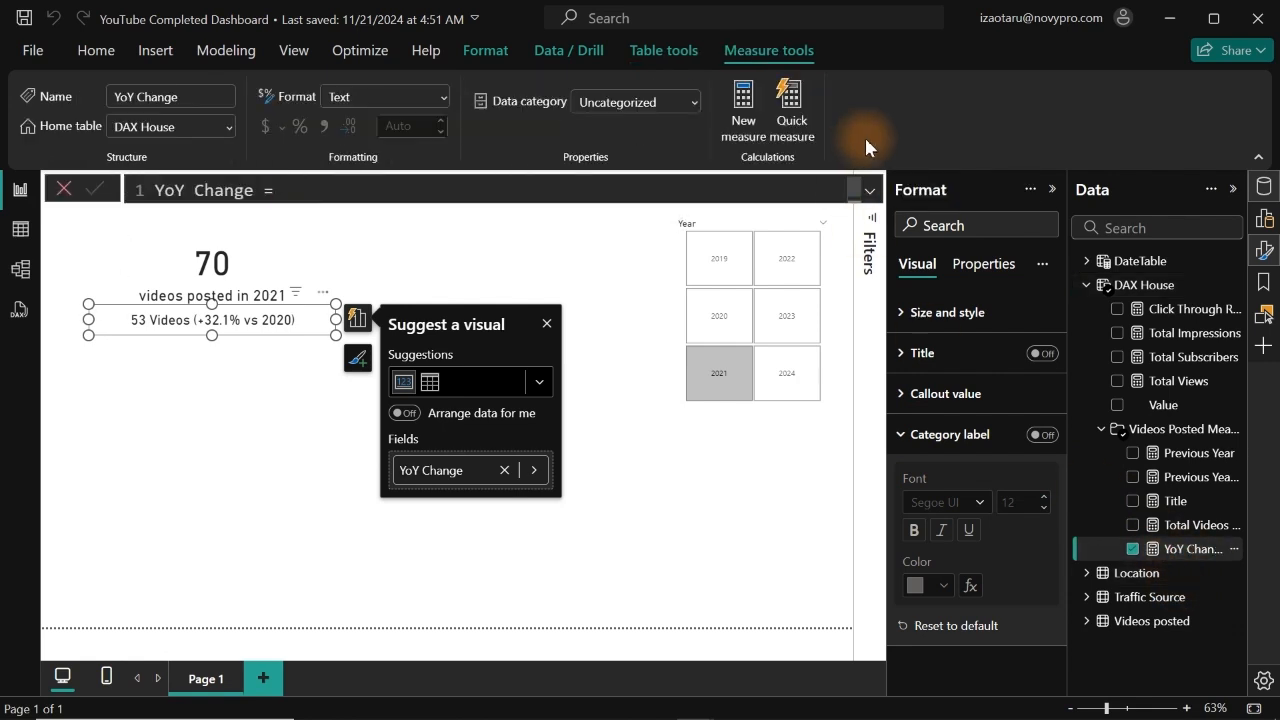
pyautogui.click(870, 192)
pyautogui.moveTo(856, 275); pyautogui.dragTo(857, 347)
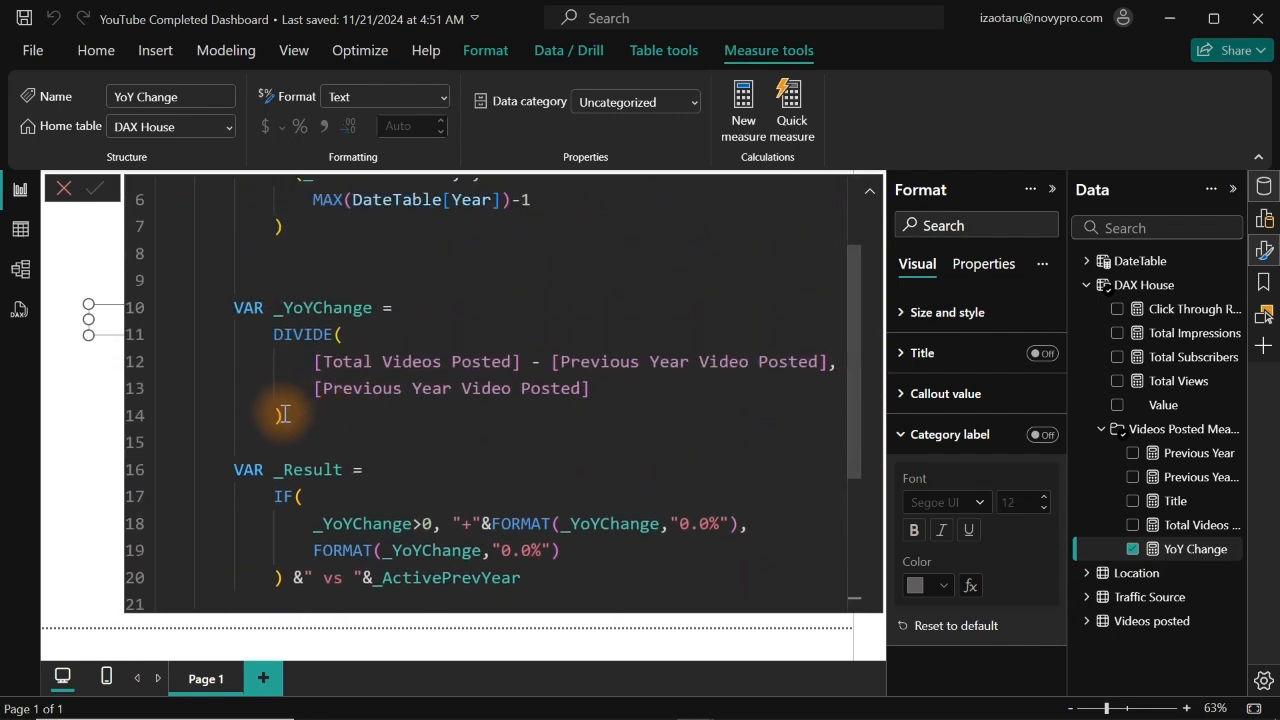
pyautogui.moveTo(284, 413); pyautogui.dragTo(232, 308)
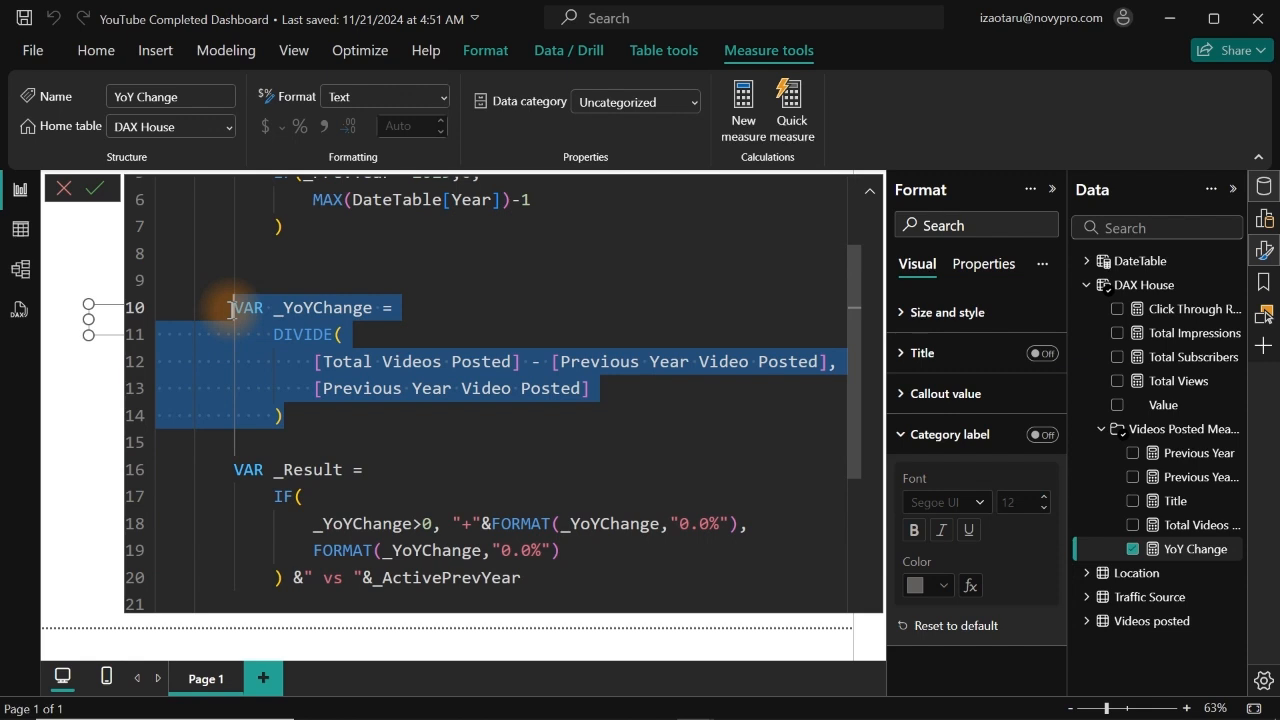
# Start a new measure named CF Videos Posted in the Videos Posted Measures folder and paste the _YoYChange variable into it.
pyautogui.rightClick(1187, 550)
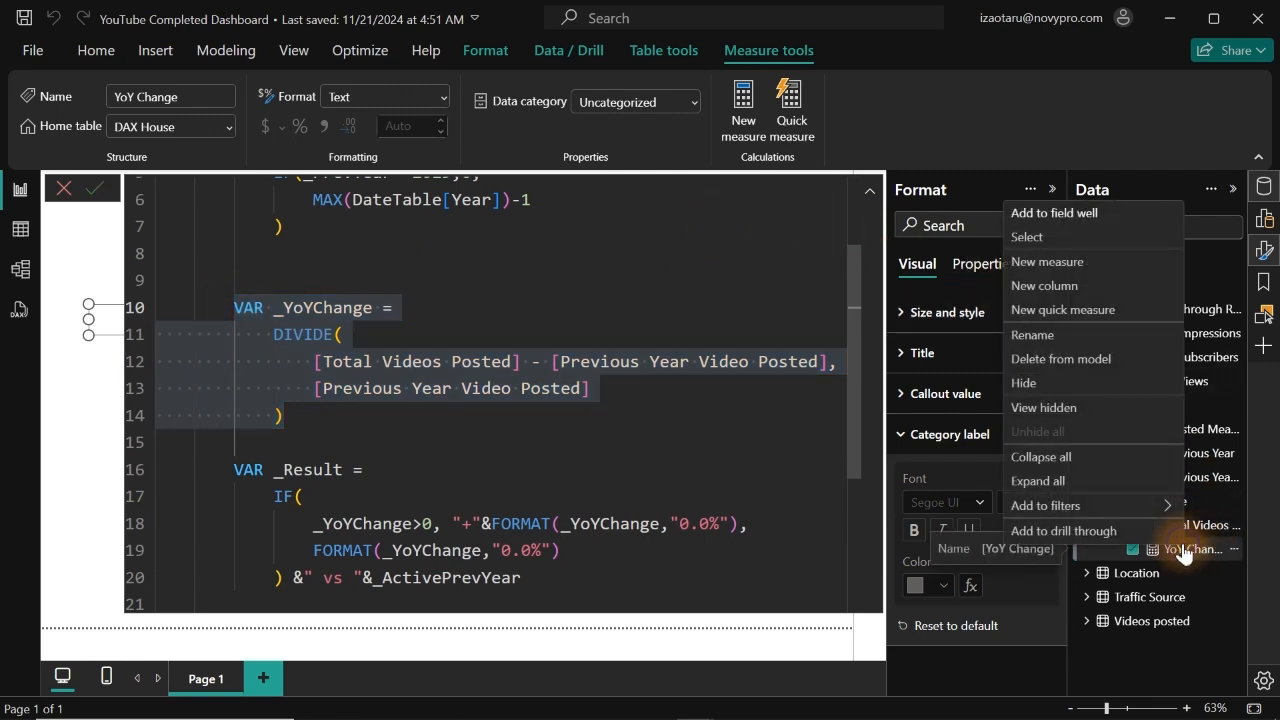
pyautogui.click(1055, 268)
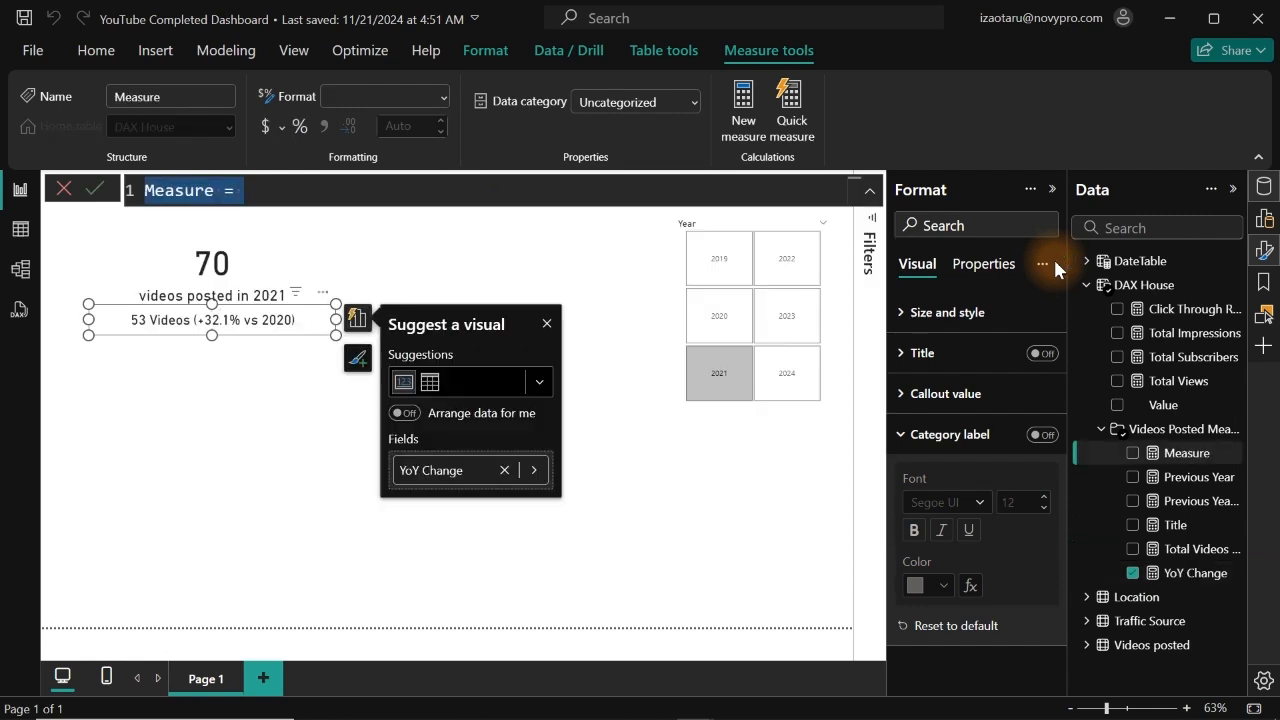
pyautogui.write('CF Video')
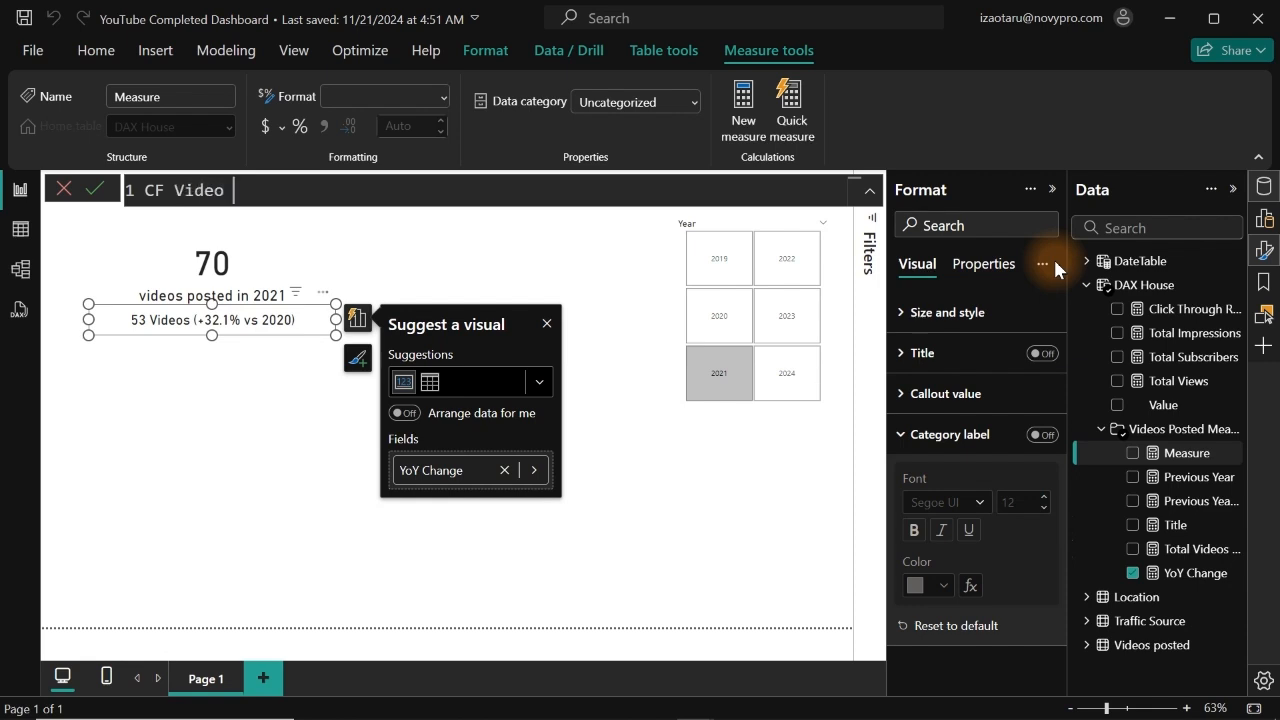
pyautogui.press('BackSpace')
pyautogui.write('s Posted =')
pyautogui.hotkey('shift', 'Return')
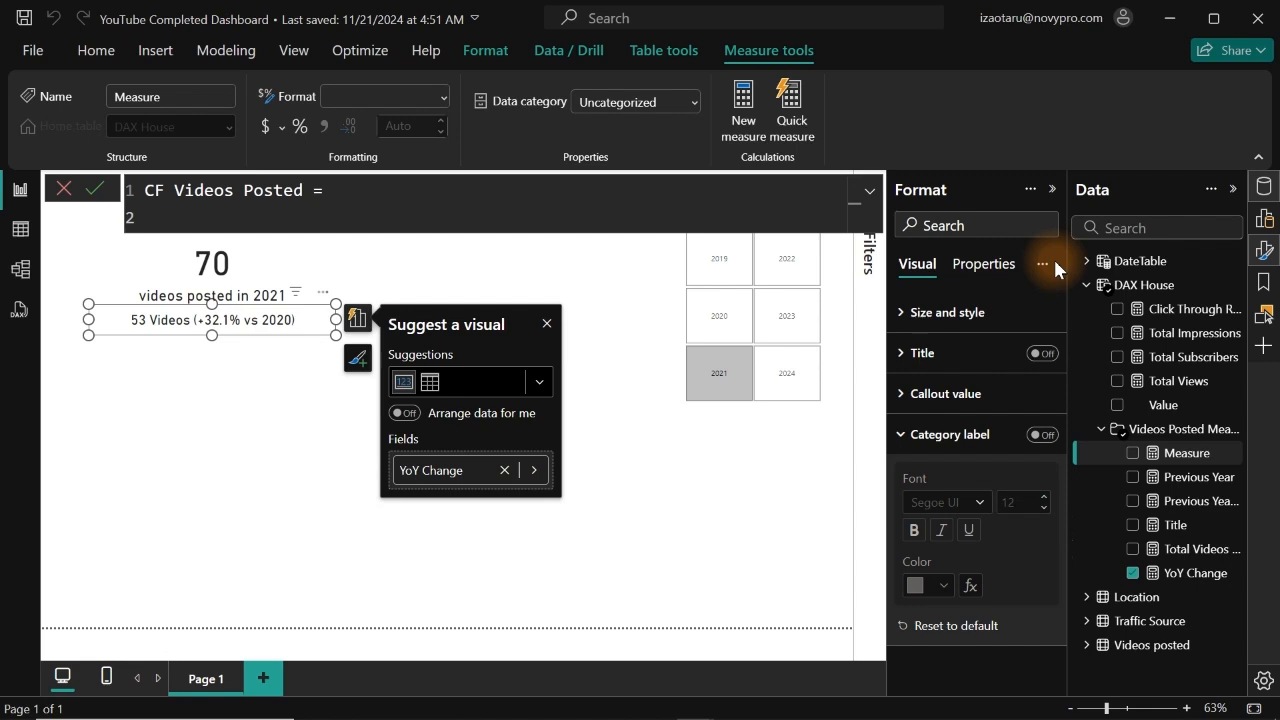
pyautogui.hotkey('ctrl', 'v')
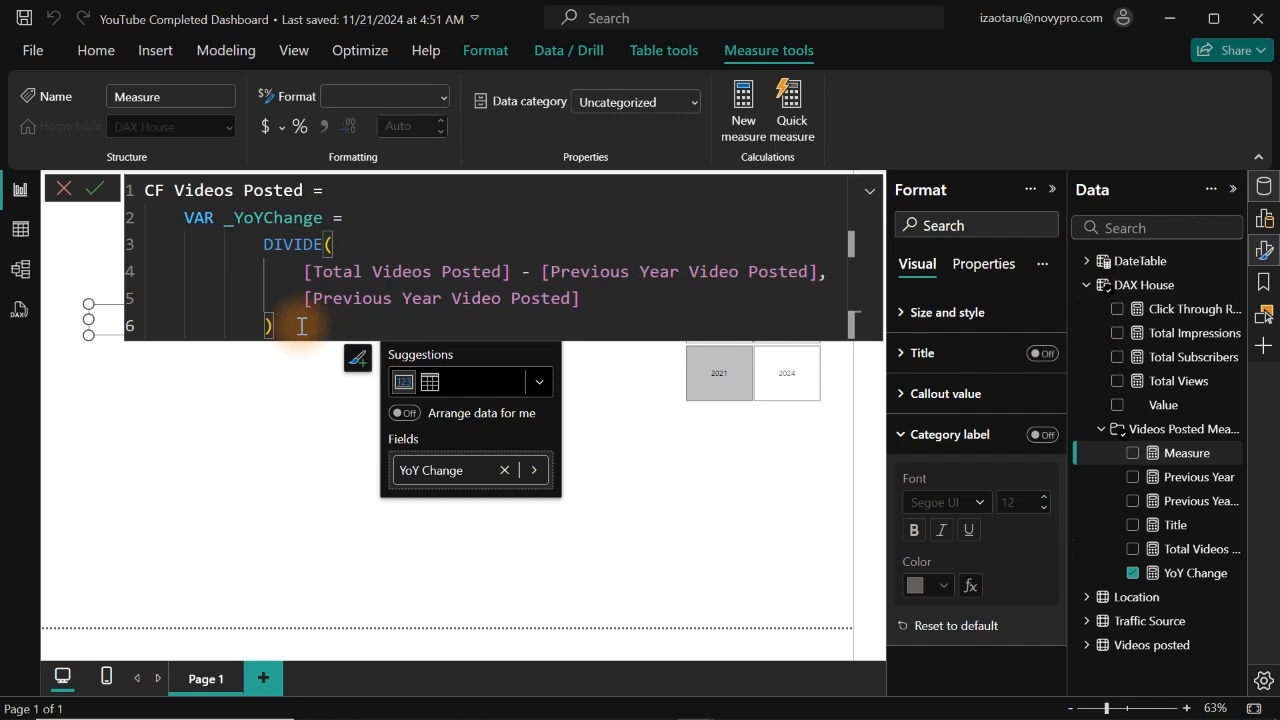
# Add a RETURN statement below the _YoYChange variable in the CF Videos Posted formula.
pyautogui.hotkey('shift', 'Return')
pyautogui.hotkey('shift', 'Return')
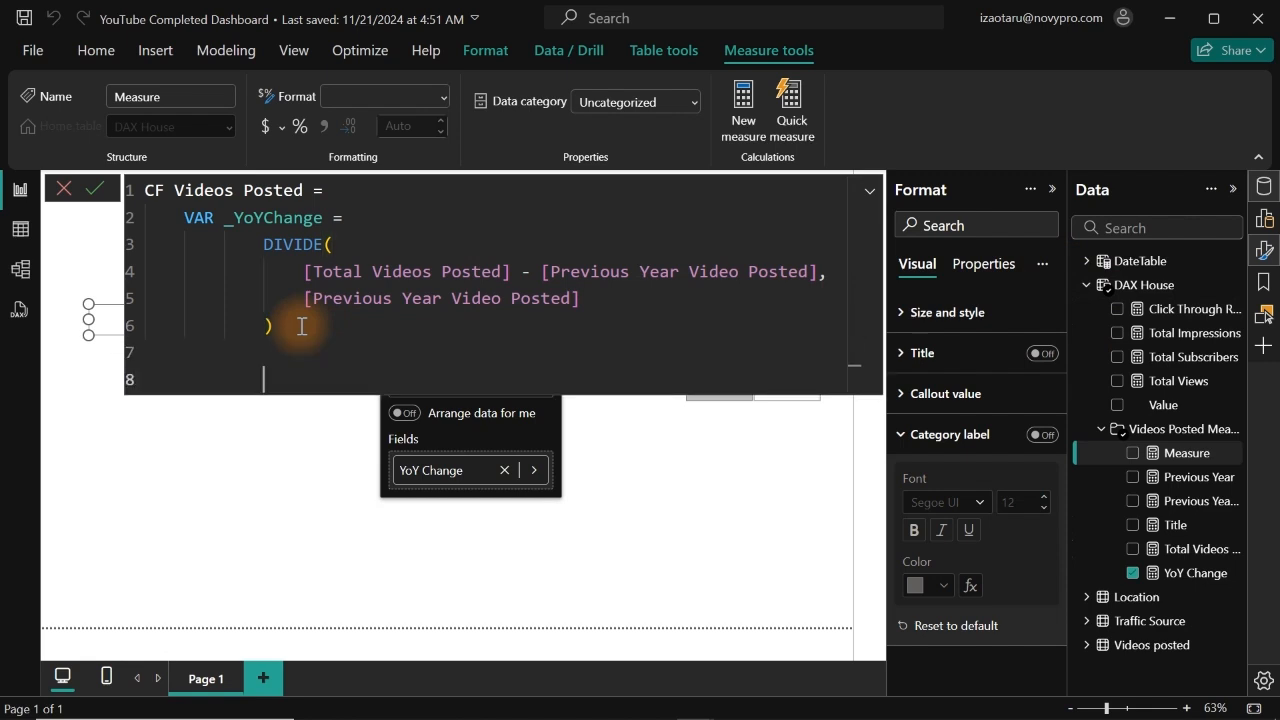
pyautogui.press('BackSpace')
pyautogui.press('BackSpace')
pyautogui.write('ret')
pyautogui.press('Tab')
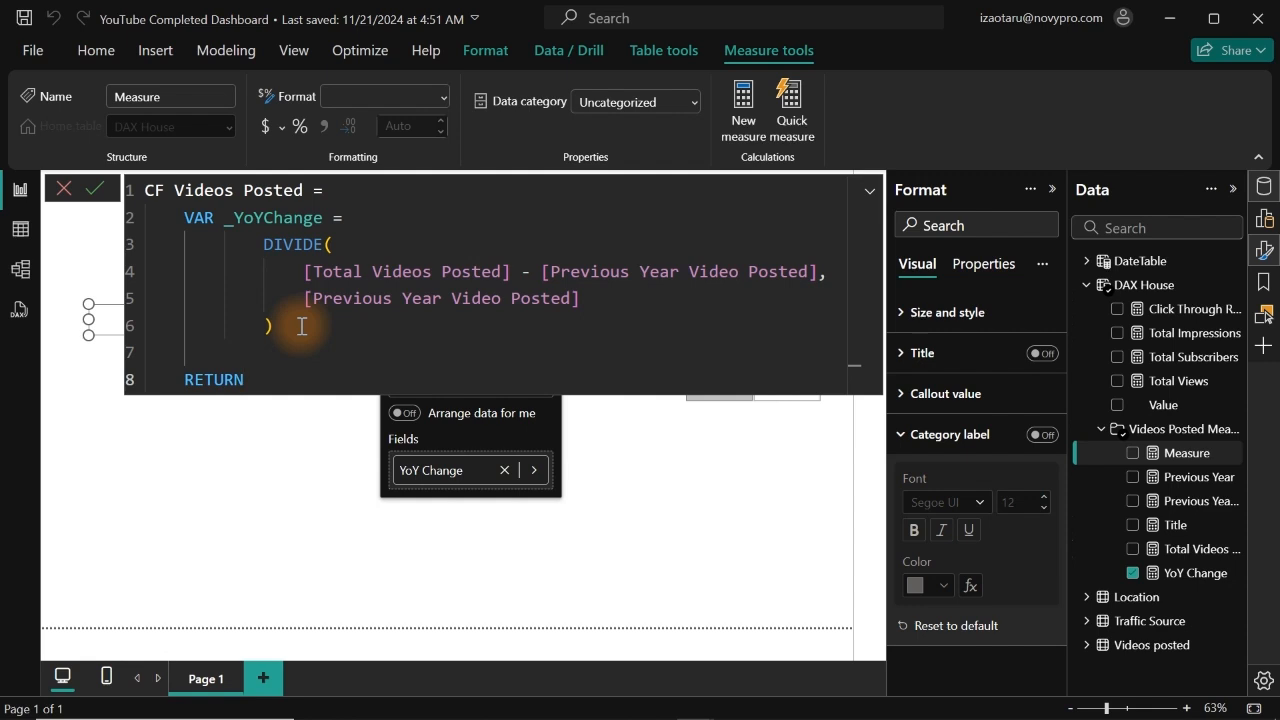
pyautogui.hotkey('shift', 'Return')
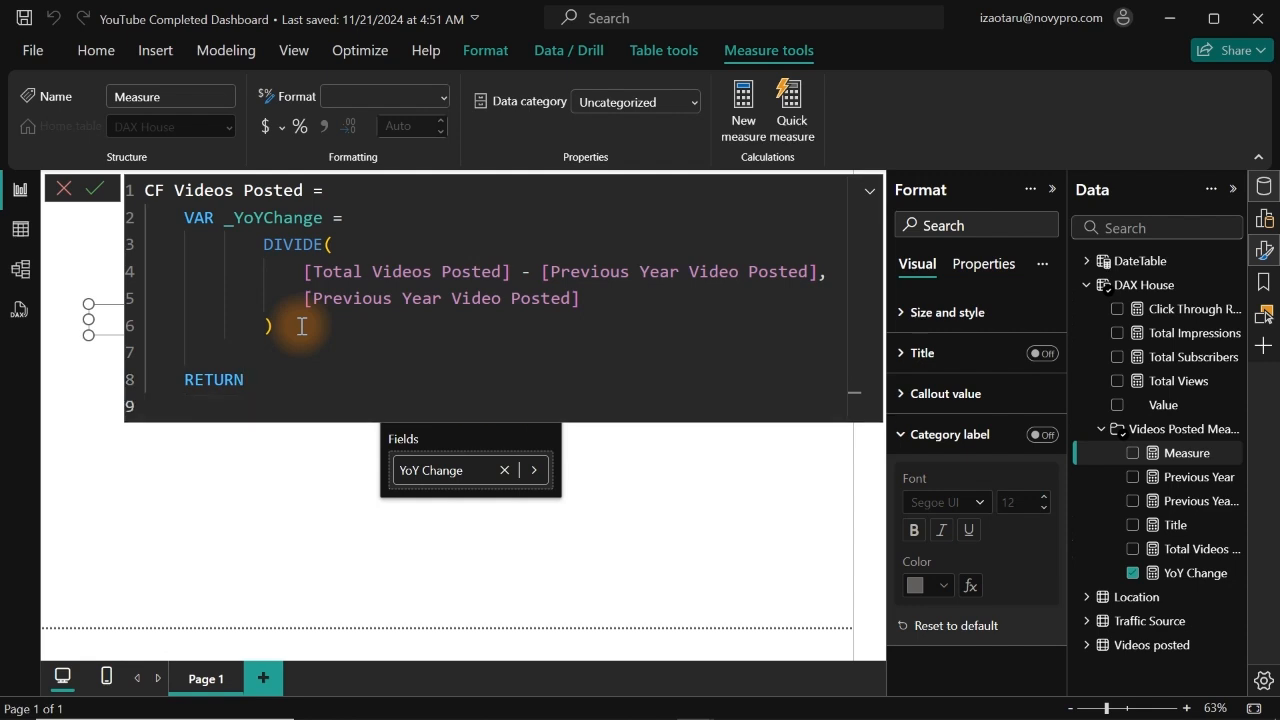
# Return IF(_YoYChange>0, 1, 0) from the CF Videos Posted measure and commit the formula.
pyautogui.write('IF(')
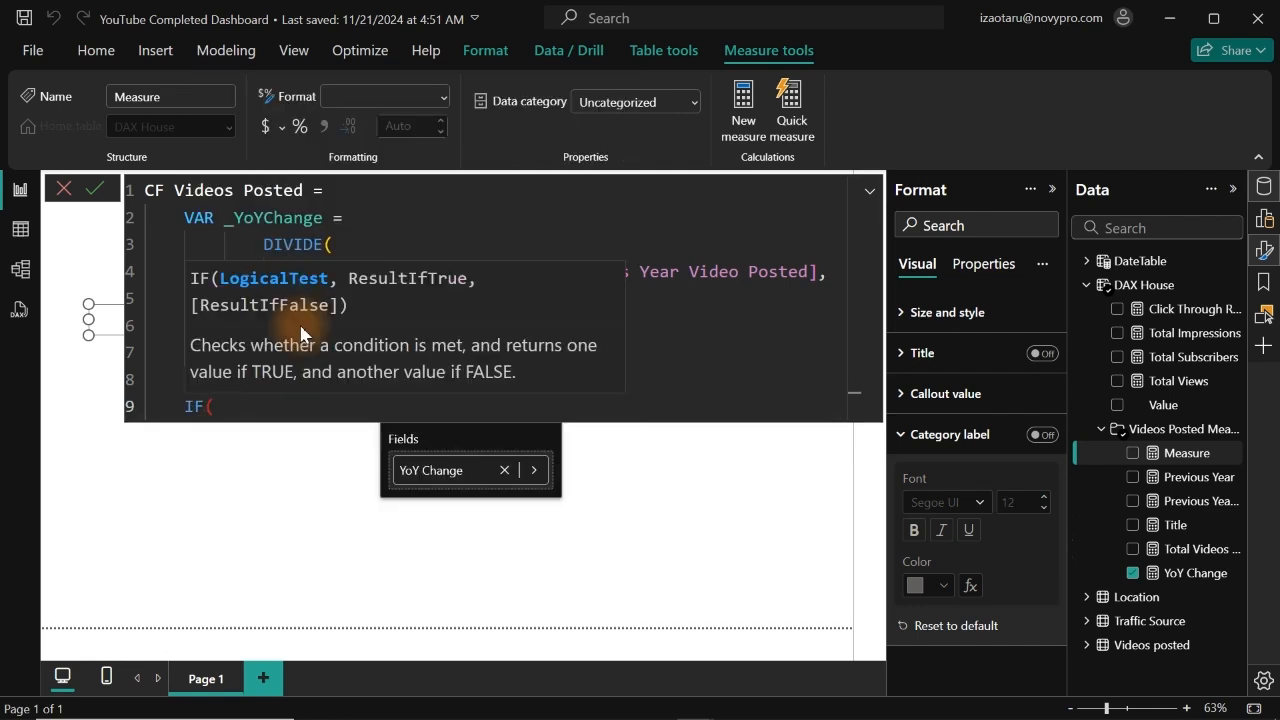
pyautogui.hotkey('shift', 'Return')
pyautogui.write('_')
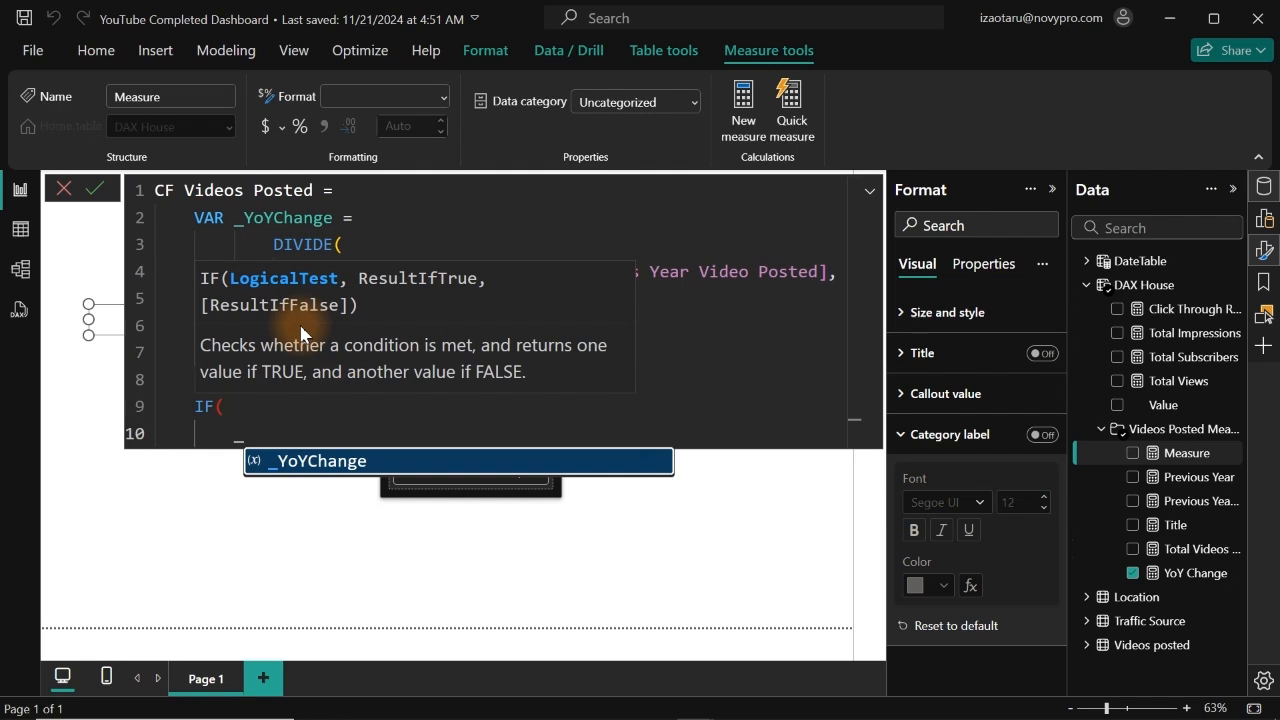
pyautogui.press('Tab')
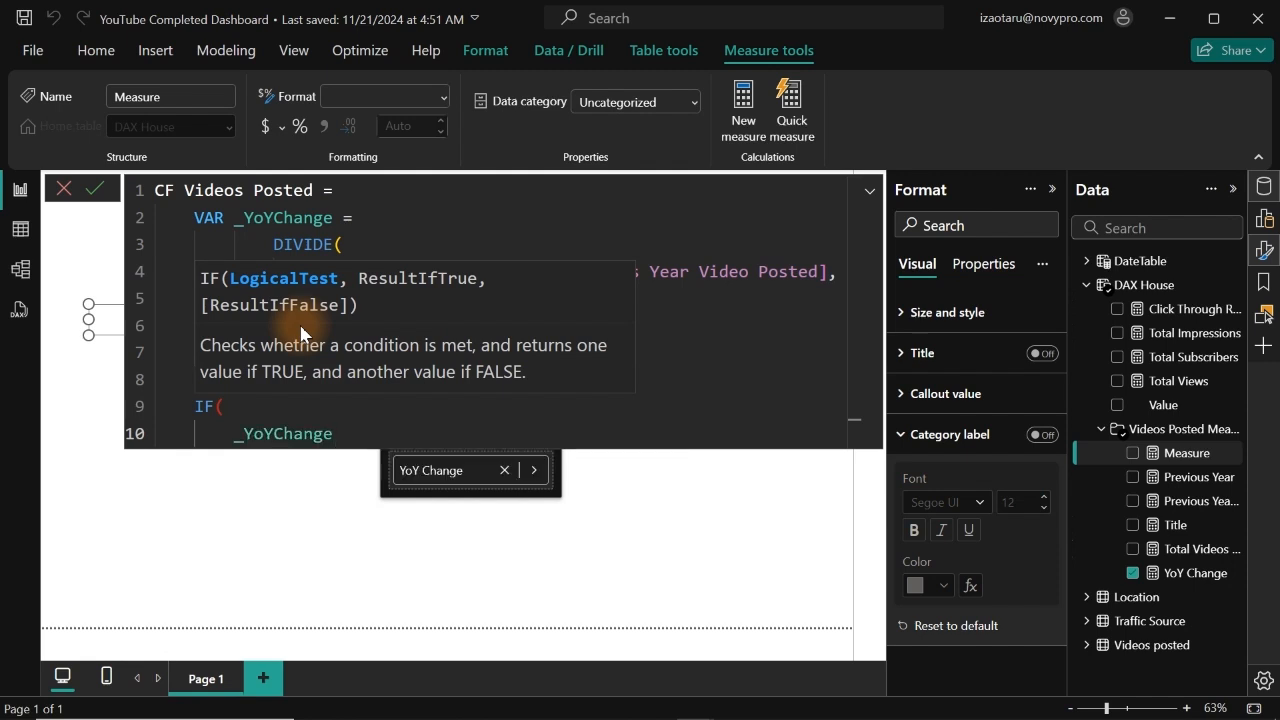
pyautogui.write('>0,')
pyautogui.hotkey('shift', 'Return')
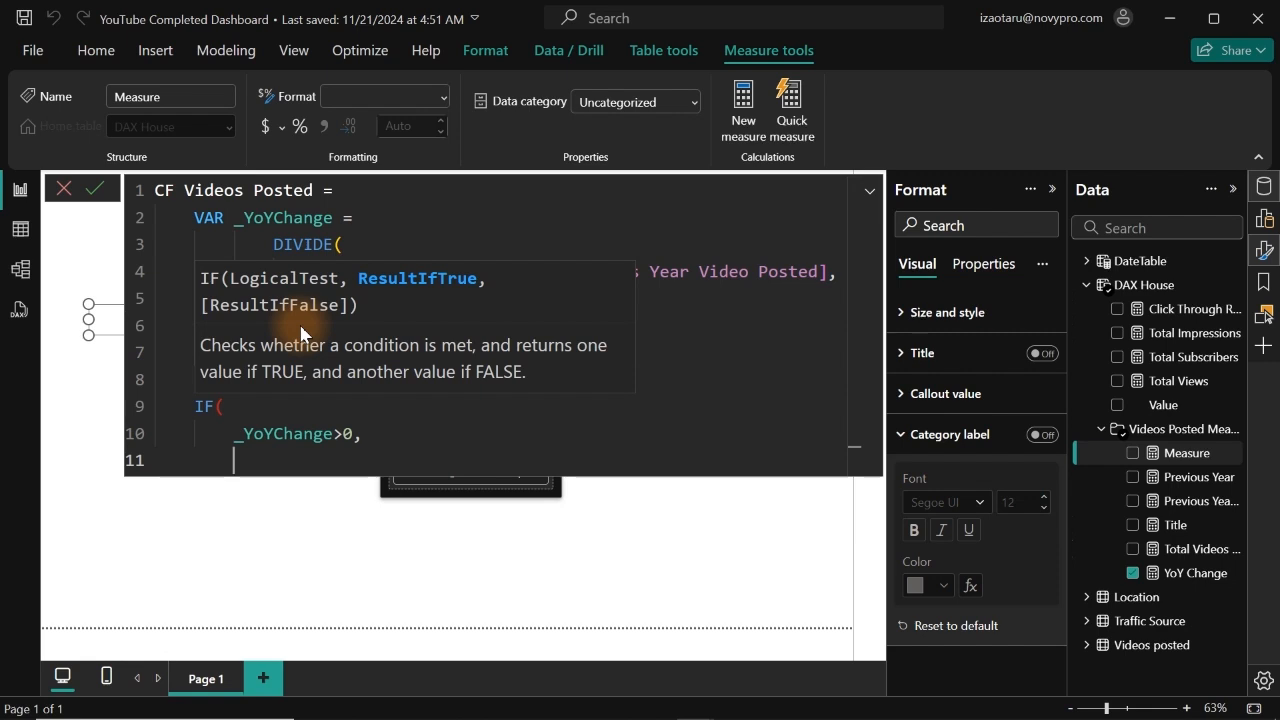
pyautogui.write('1,')
pyautogui.press('Return')
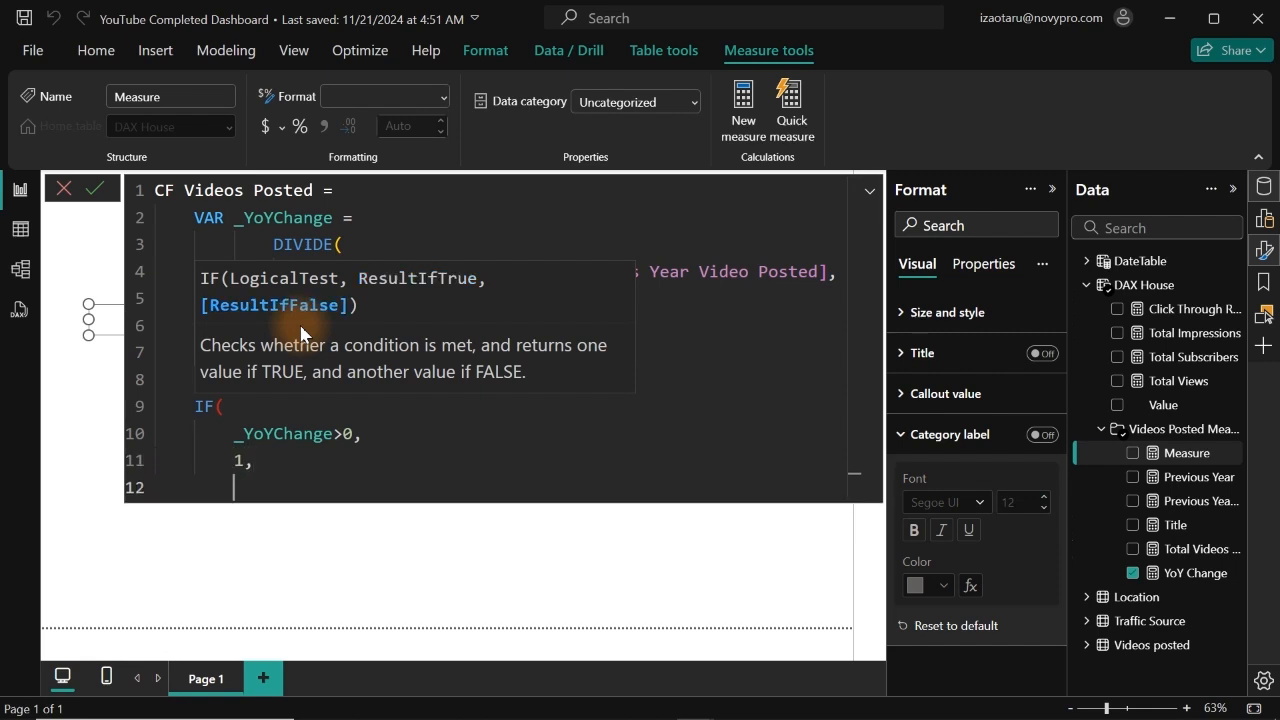
pyautogui.write('0')
pyautogui.press('Return')
pyautogui.press('BackSpace')
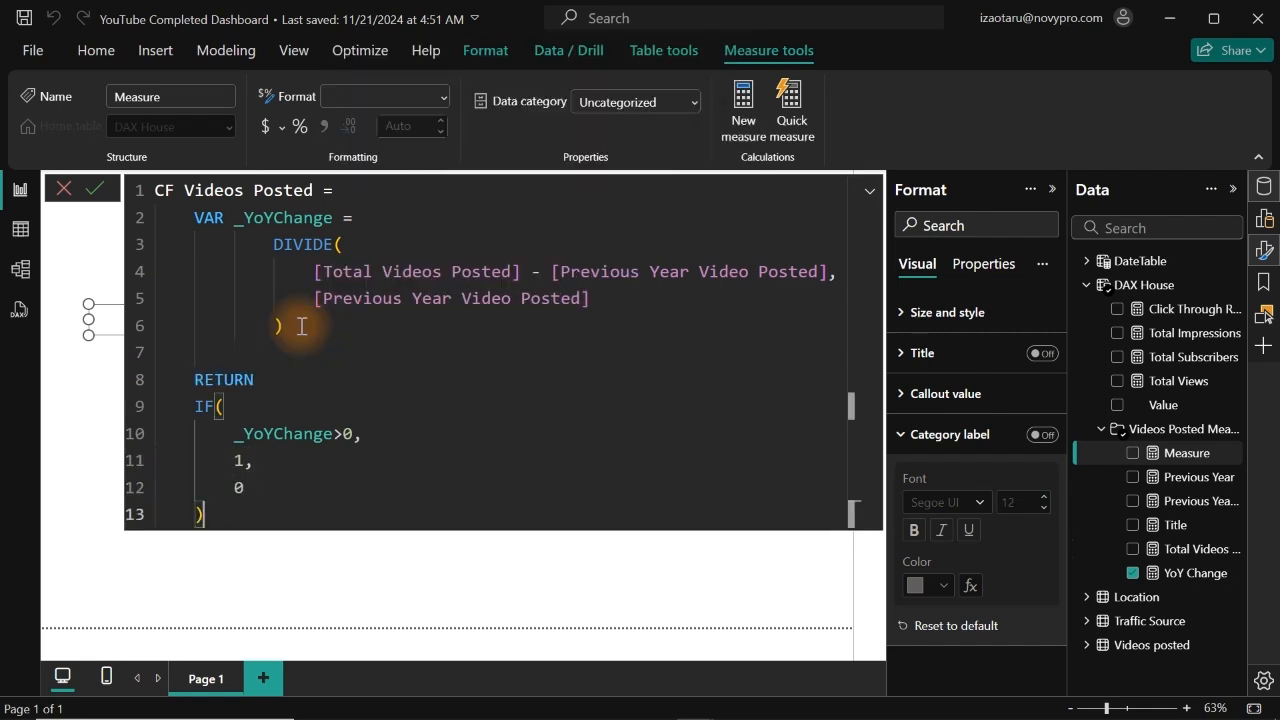
pyautogui.write(')')
pyautogui.press('Return')
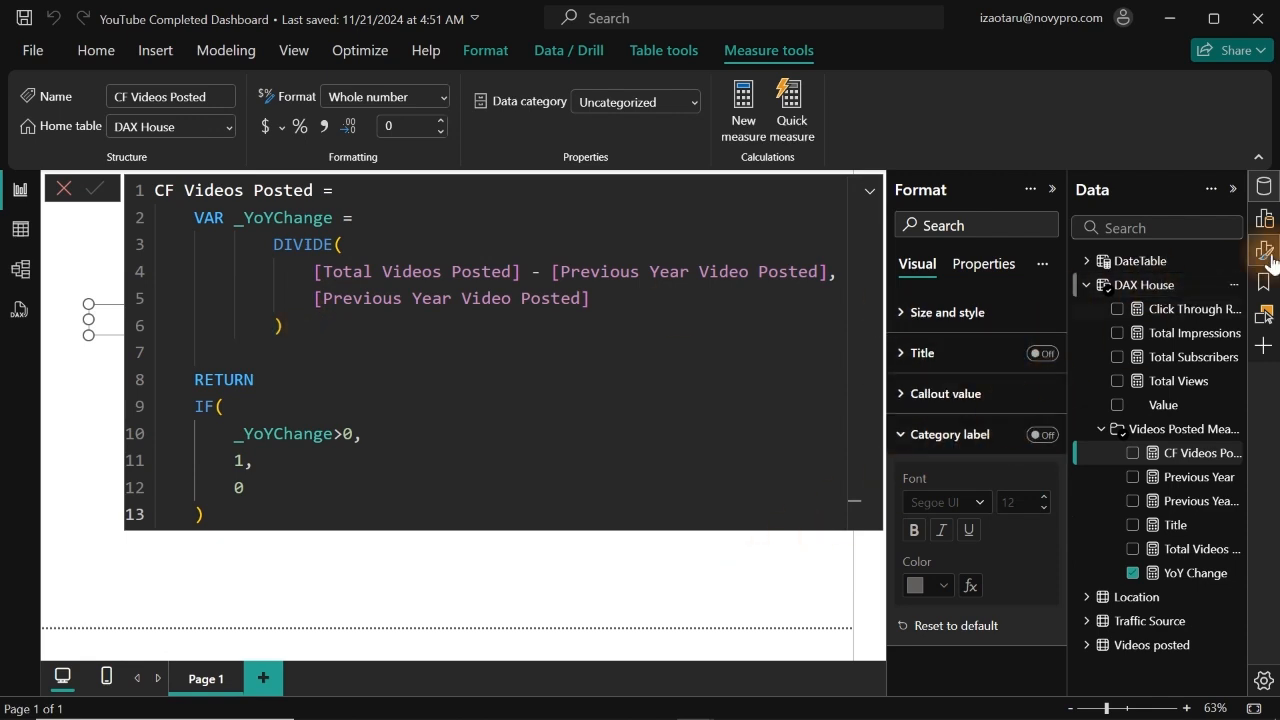
# Set up rule-based conditional formatting for the YoY Change card's callout value color, based on the CF Videos Posted measure.
pyautogui.click(1157, 431)
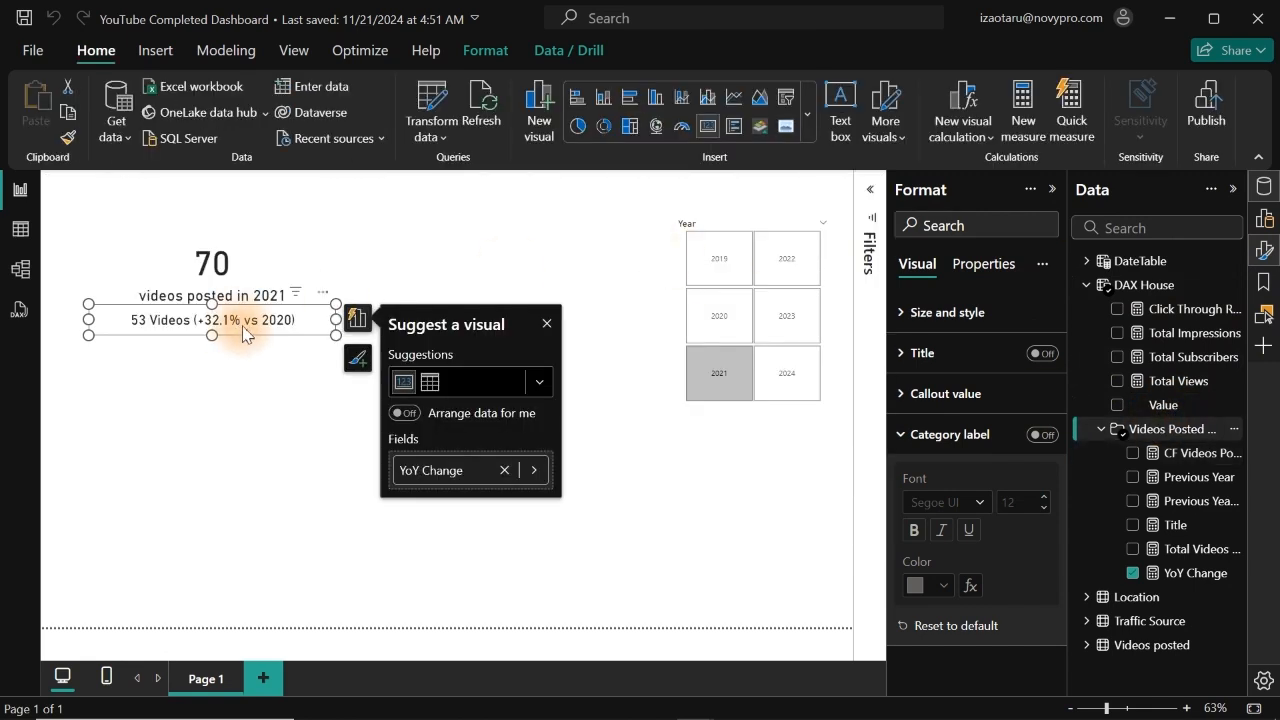
pyautogui.click(960, 434)
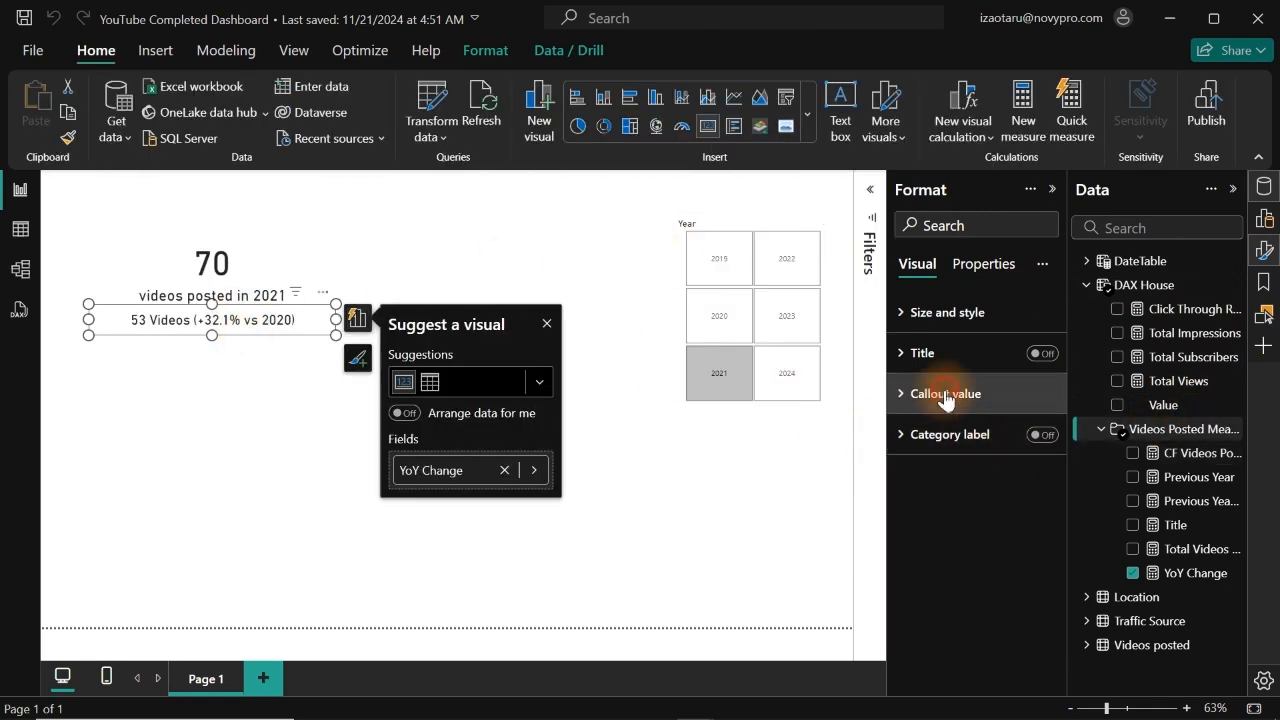
pyautogui.click(944, 394)
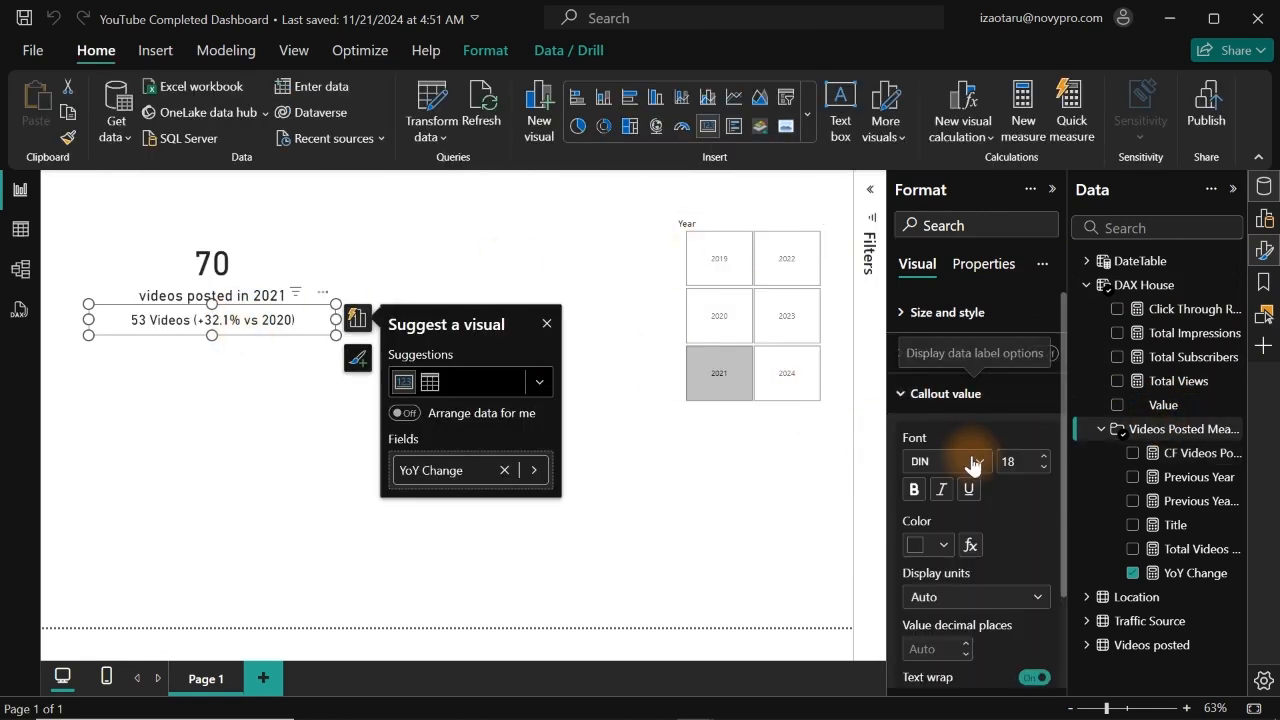
pyautogui.click(969, 548)
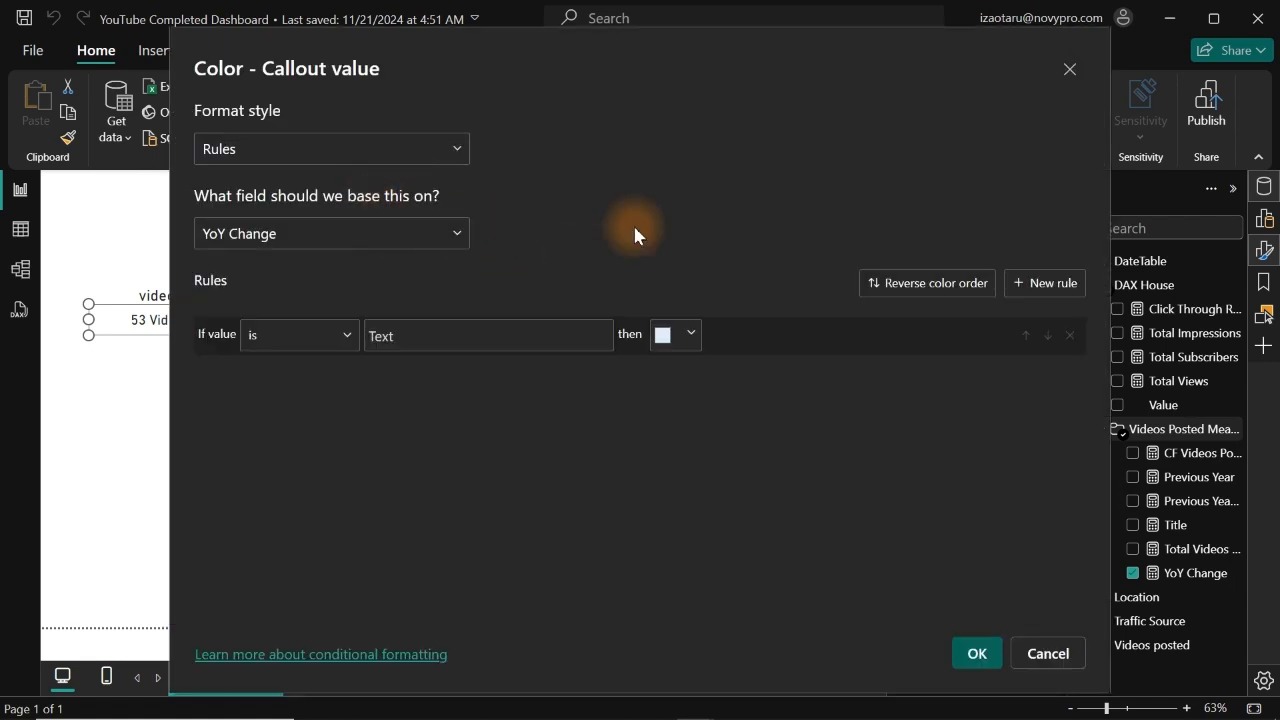
pyautogui.click(421, 234)
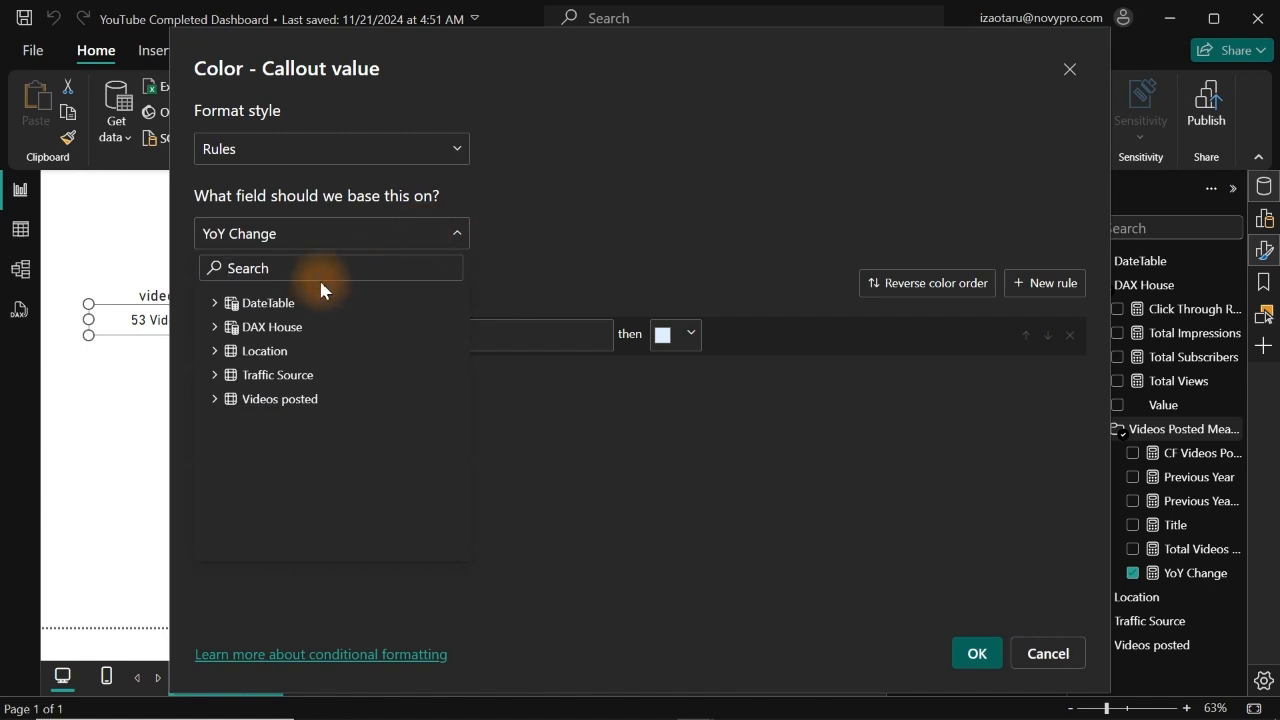
pyautogui.write('cf')
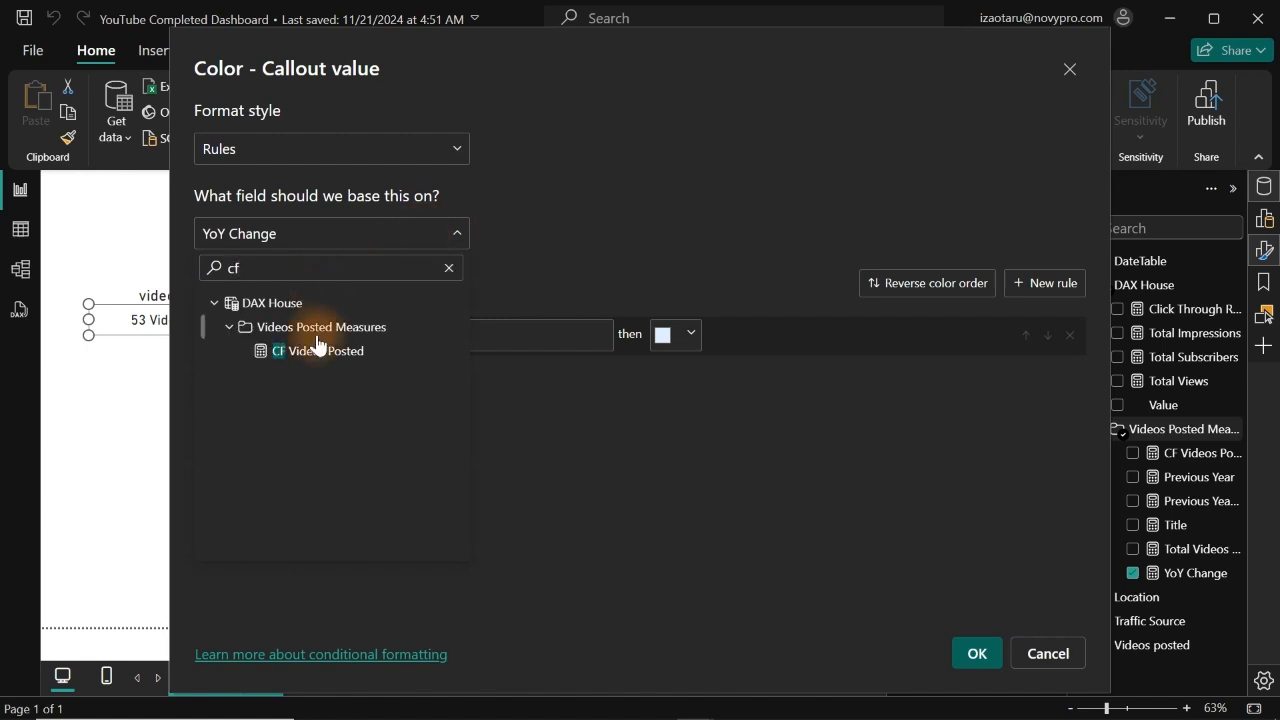
pyautogui.click(313, 358)
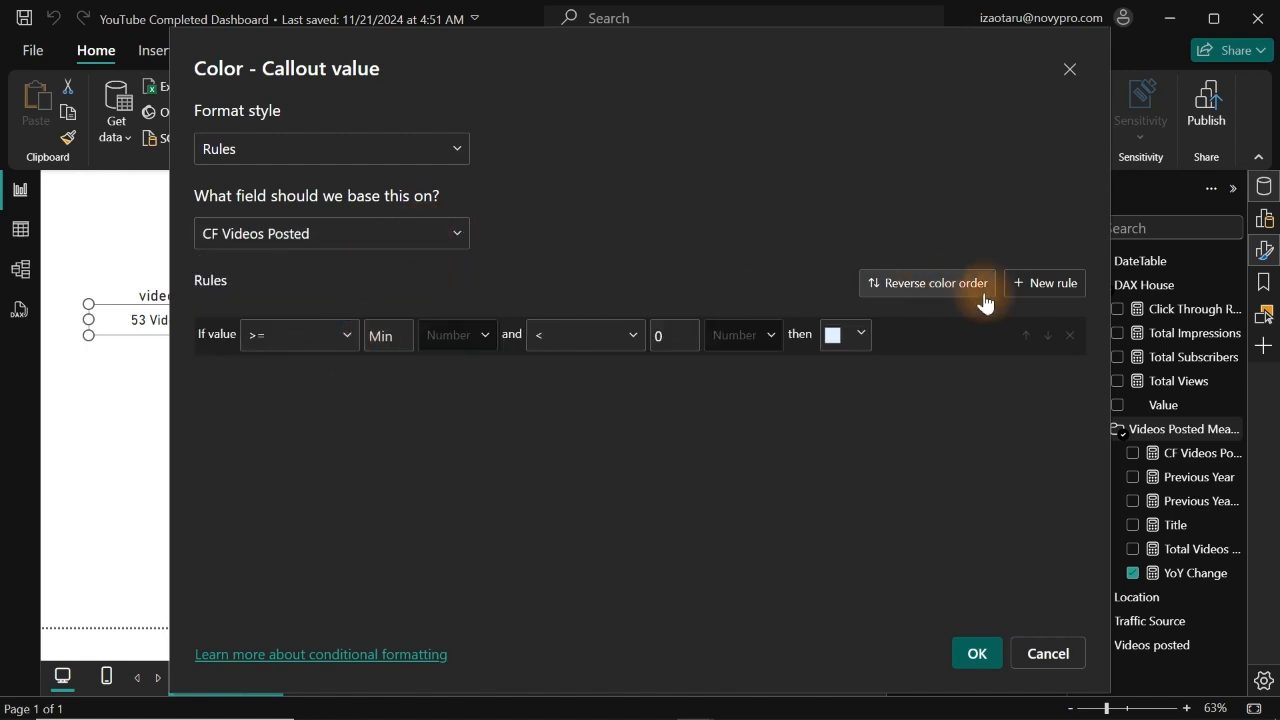
# Add a second color rule and set the two conditions to value = 1 and value = 0.
pyautogui.click(1025, 290)
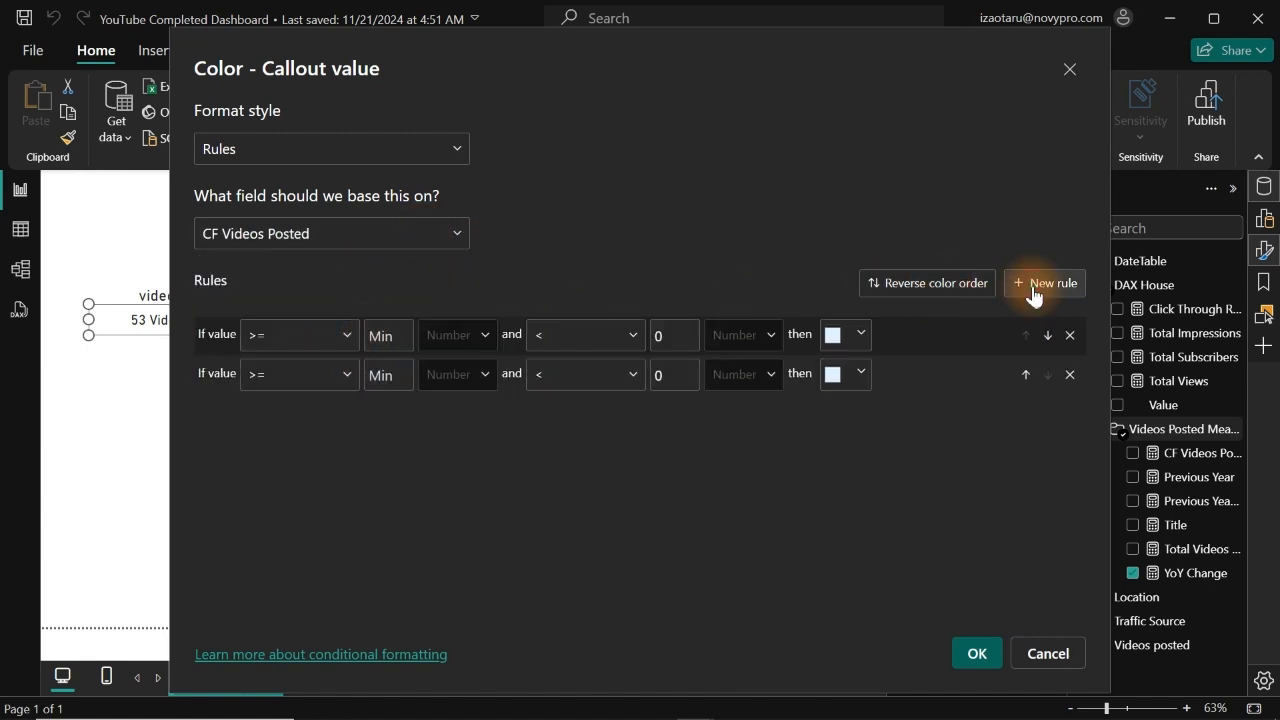
pyautogui.click(288, 336)
pyautogui.click(287, 432)
pyautogui.click(295, 372)
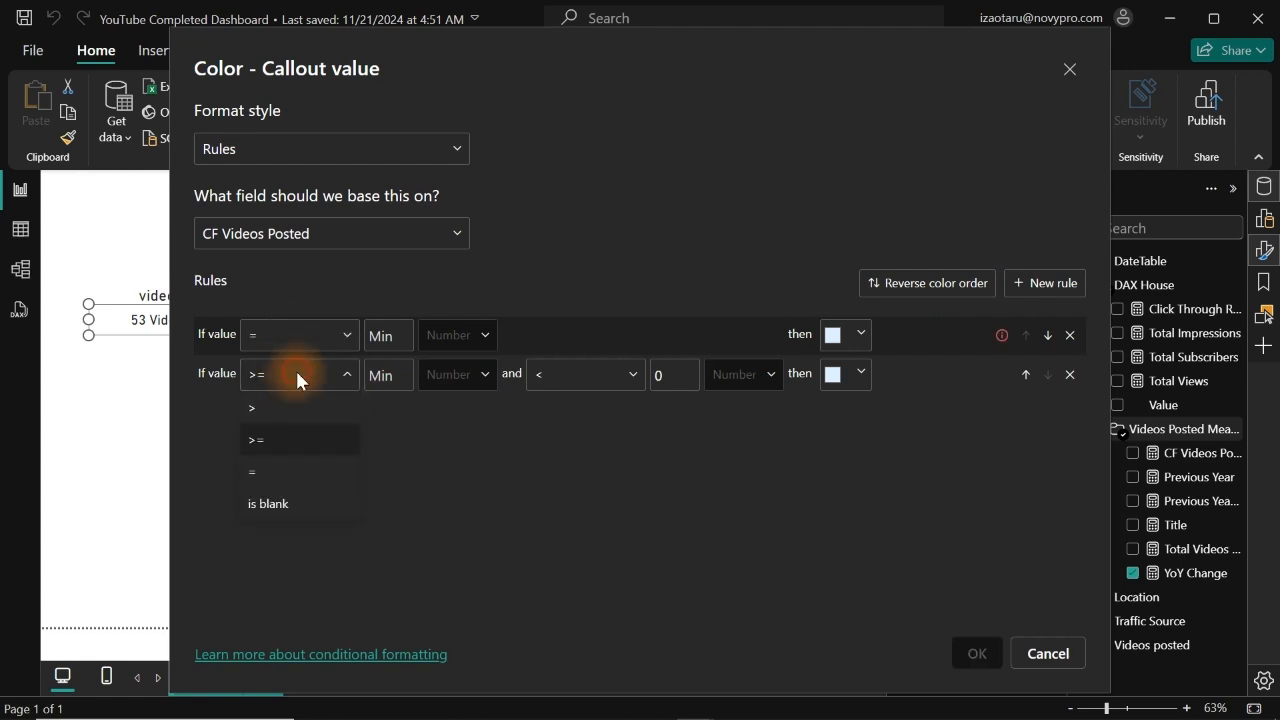
pyautogui.click(279, 473)
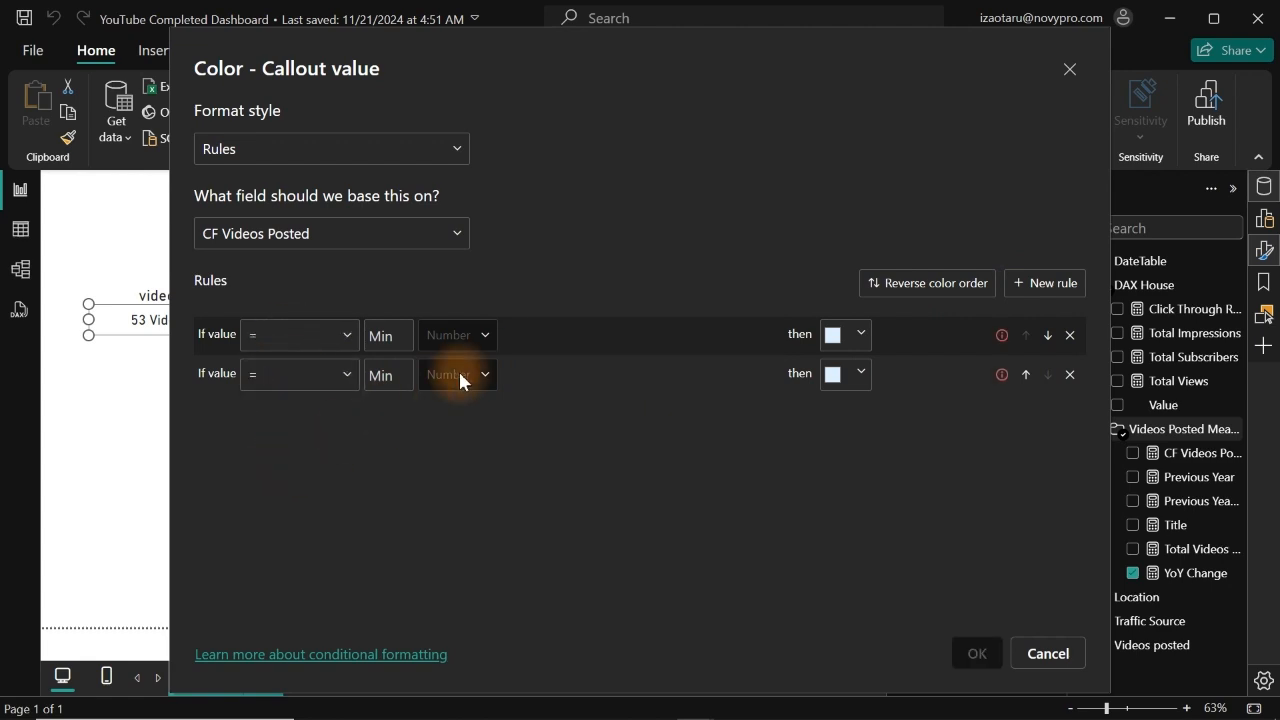
pyautogui.click(384, 340)
pyautogui.write('1')
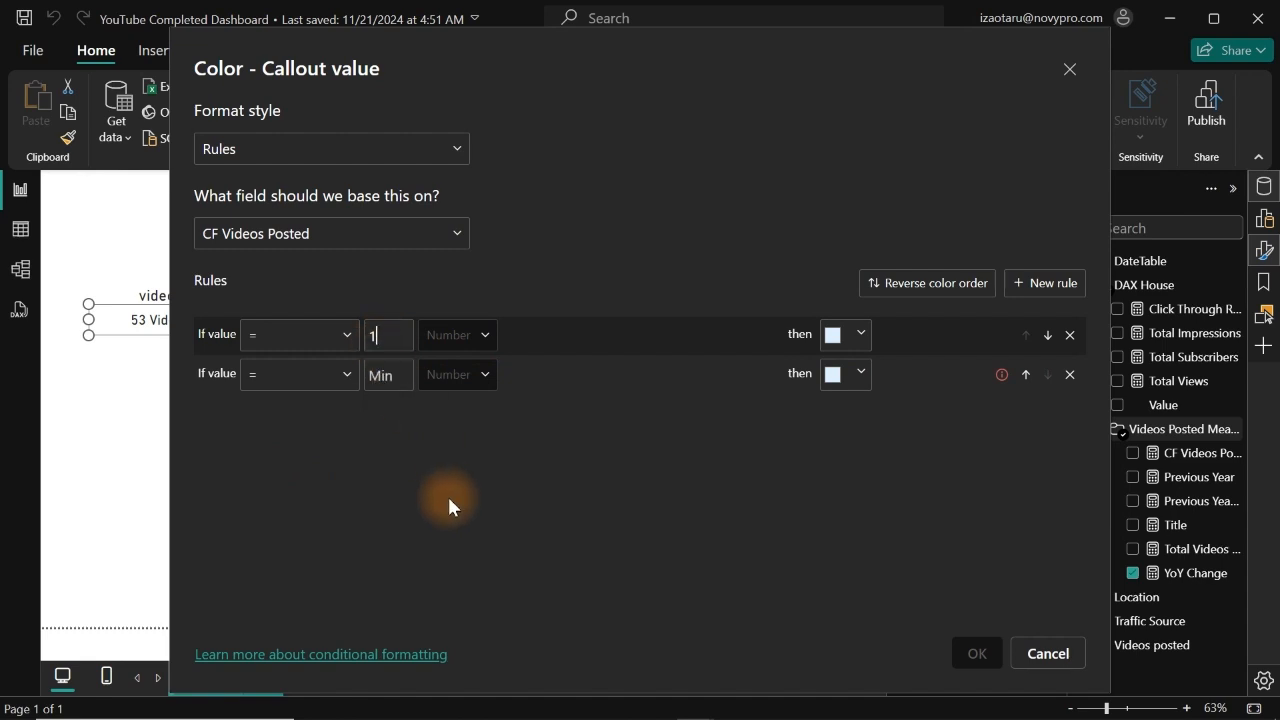
pyautogui.click(385, 376)
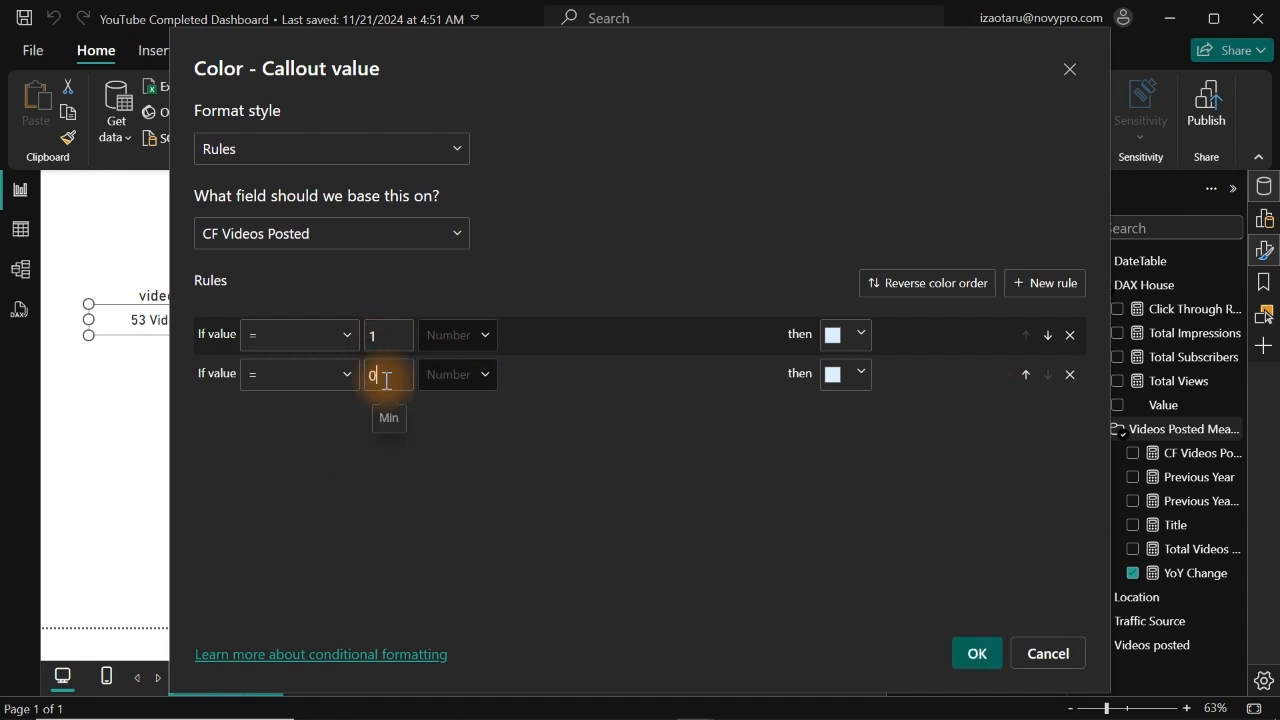
pyautogui.write('0')
# Assign a custom dark green color to the rule for value = 1.
pyautogui.click(860, 334)
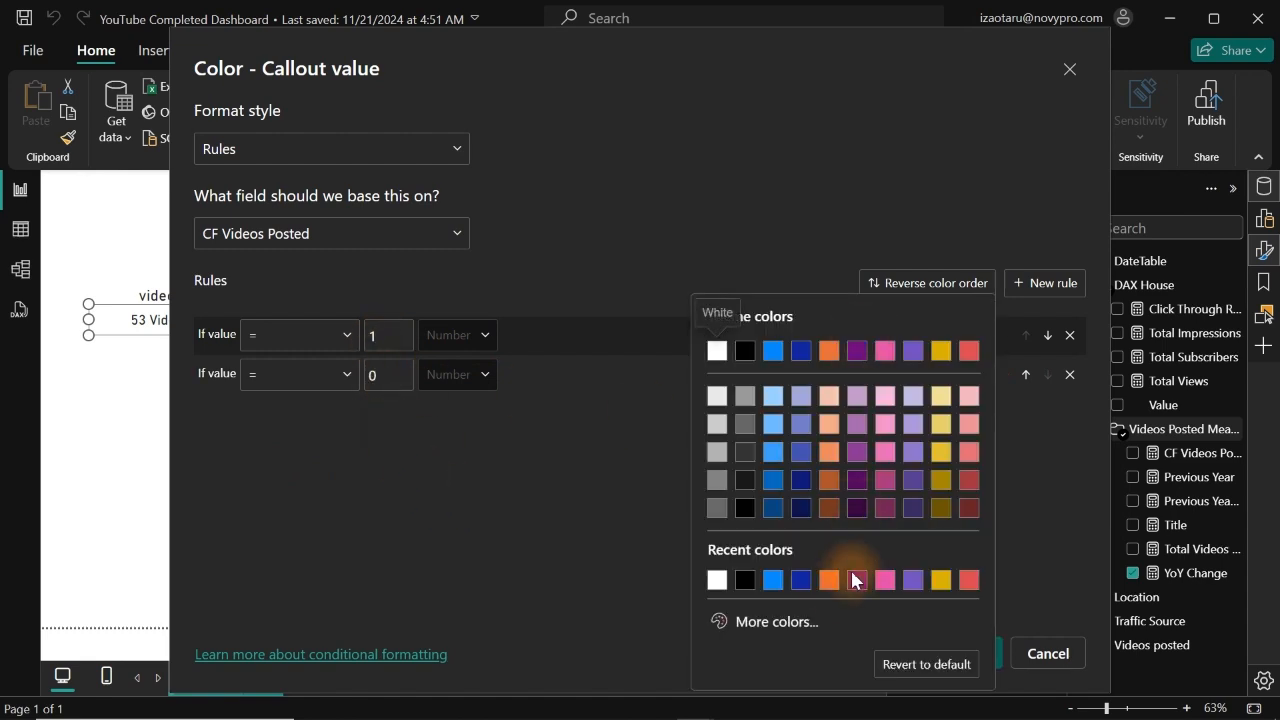
pyautogui.click(785, 621)
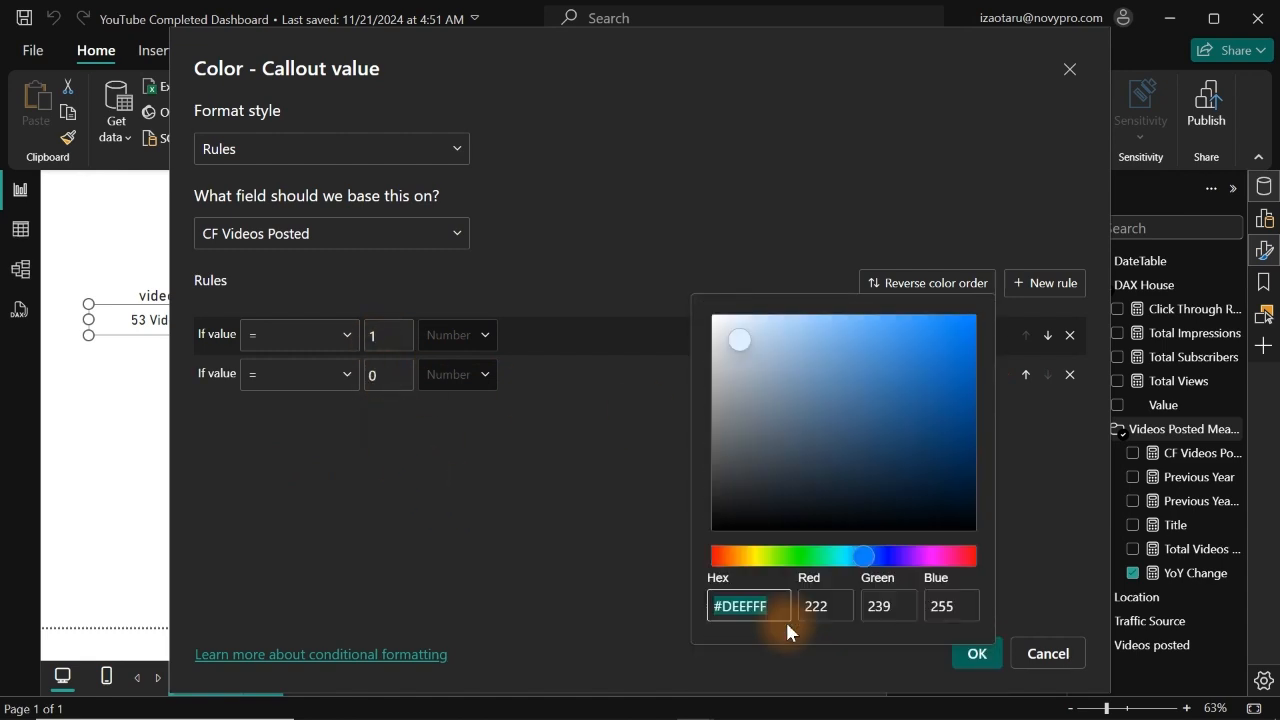
pyautogui.click(801, 556)
pyautogui.click(886, 430)
pyautogui.moveTo(889, 432); pyautogui.dragTo(889, 417)
pyautogui.click(720, 447)
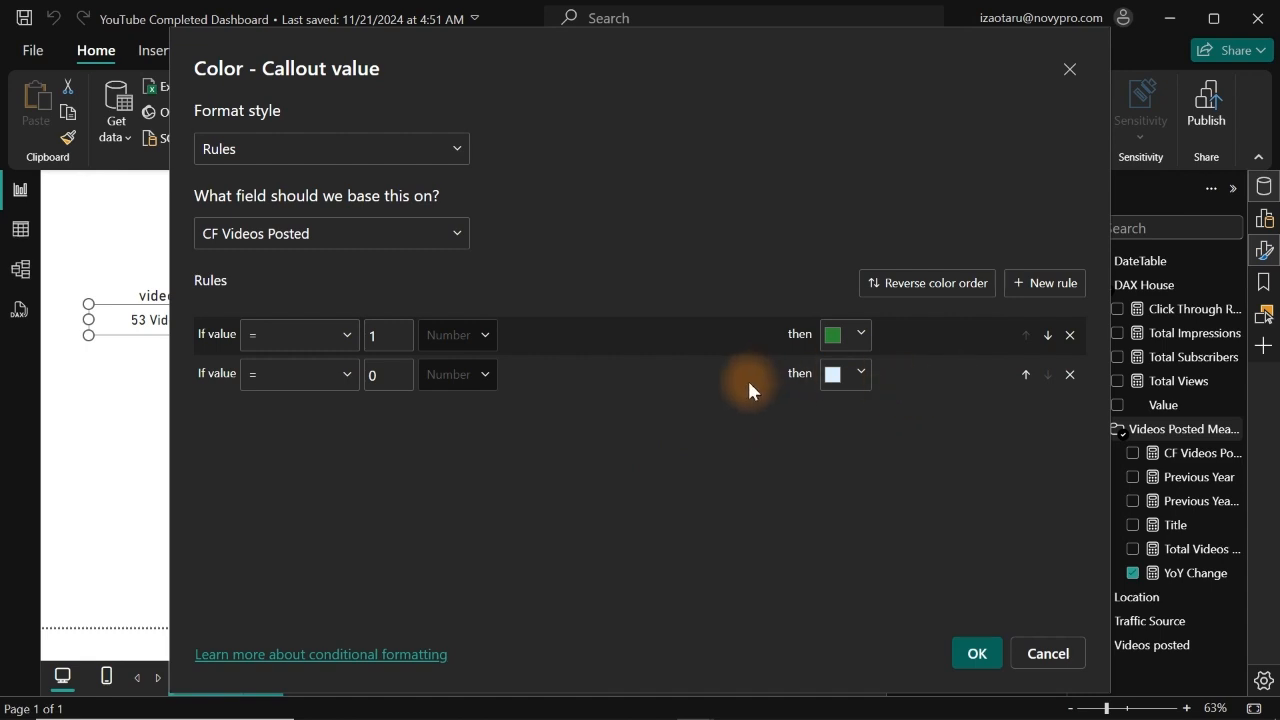
# Assign the red theme color to the value = 0 rule, apply the formatting and select 2023 in the Year slicer.
pyautogui.click(849, 381)
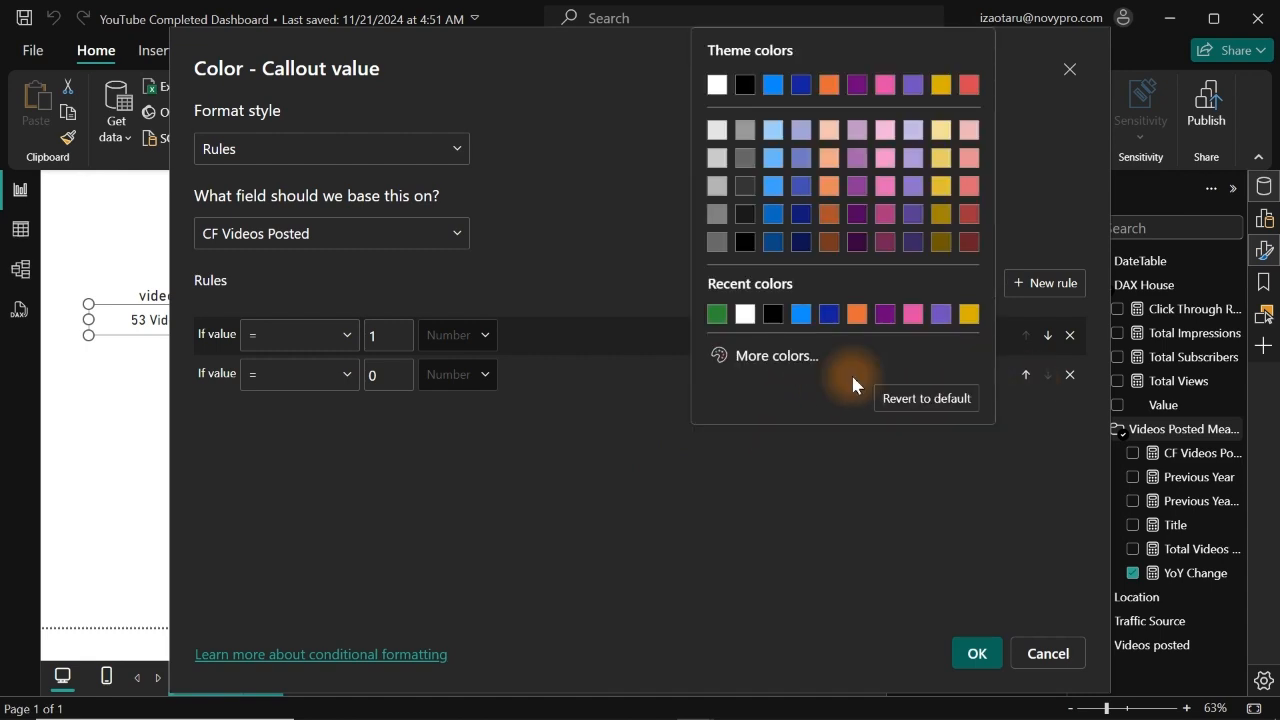
pyautogui.click(969, 87)
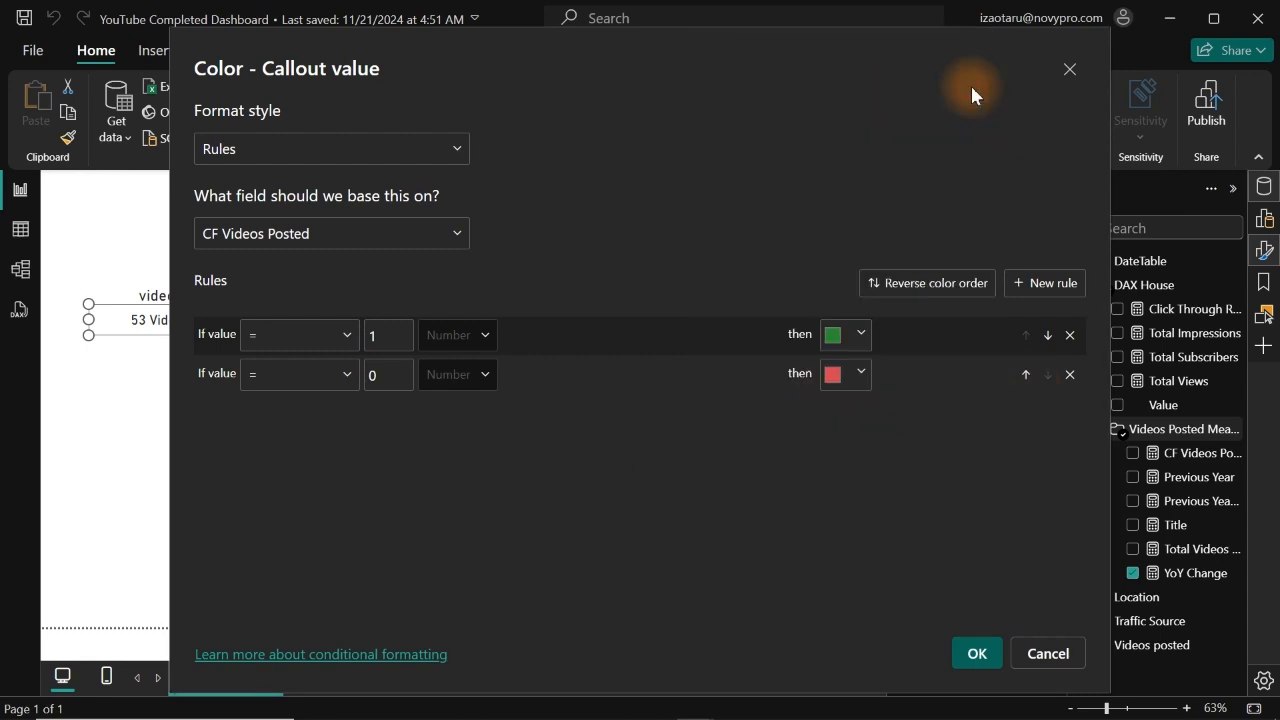
pyautogui.click(968, 652)
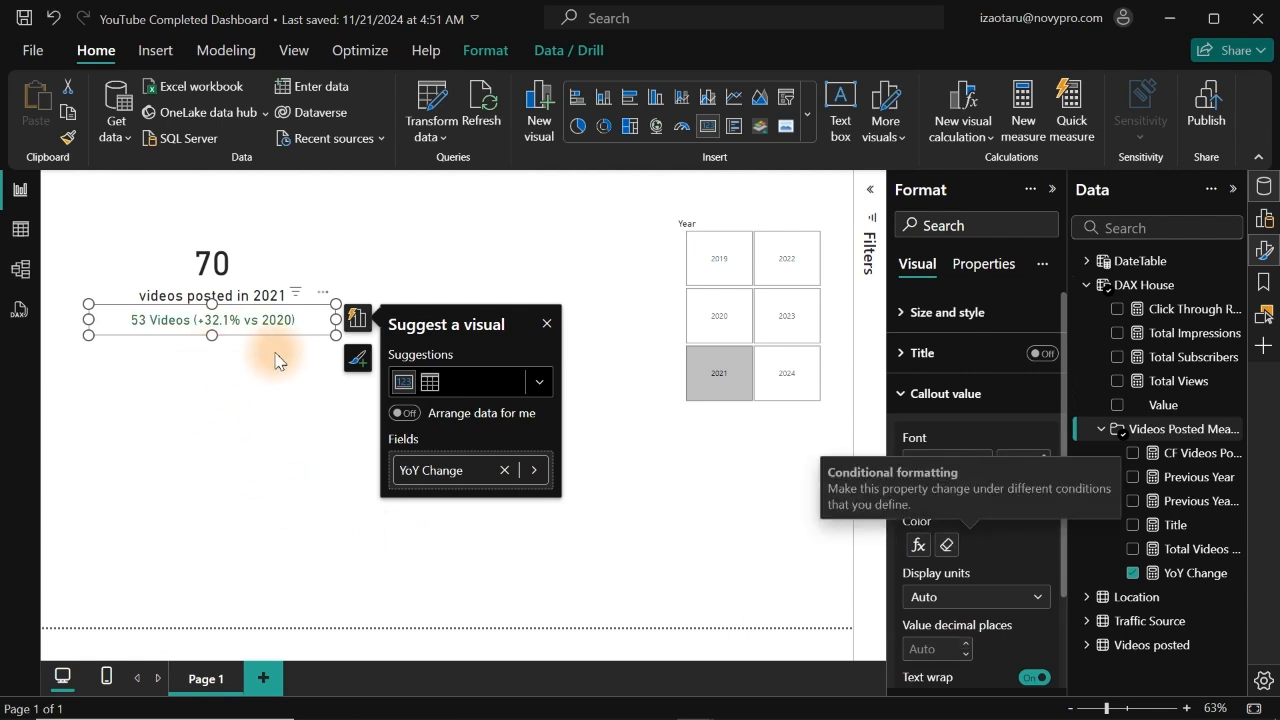
pyautogui.click(789, 333)
# Switch to a blank PowerPoint presentation and delete the title and subtitle placeholders from its slide.
pyautogui.click(354, 408)
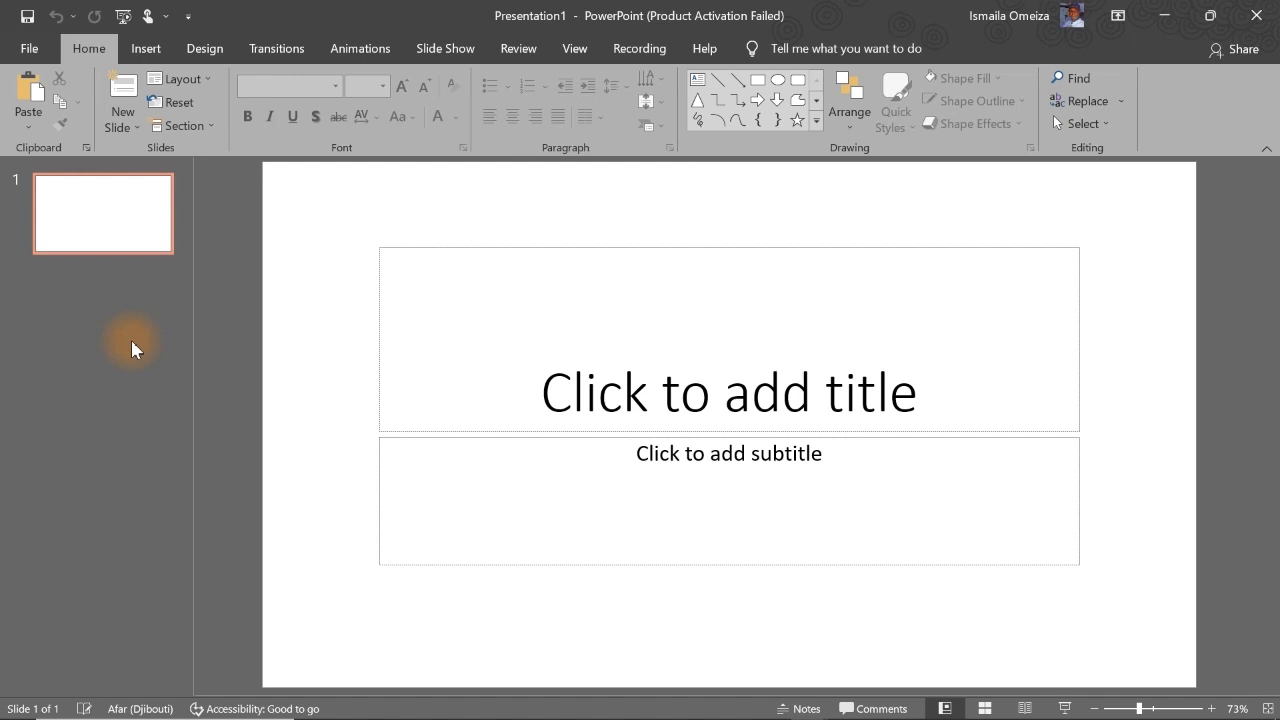
pyautogui.moveTo(297, 214); pyautogui.dragTo(1216, 628)
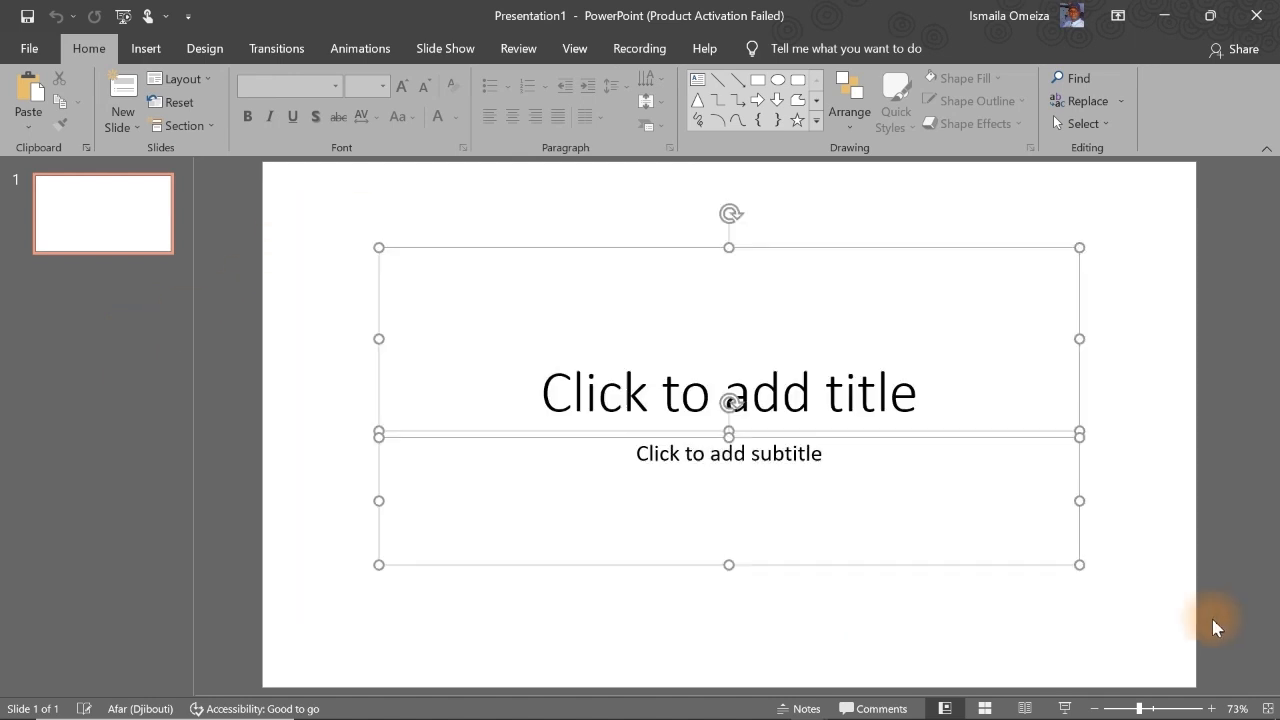
pyautogui.press('Delete')
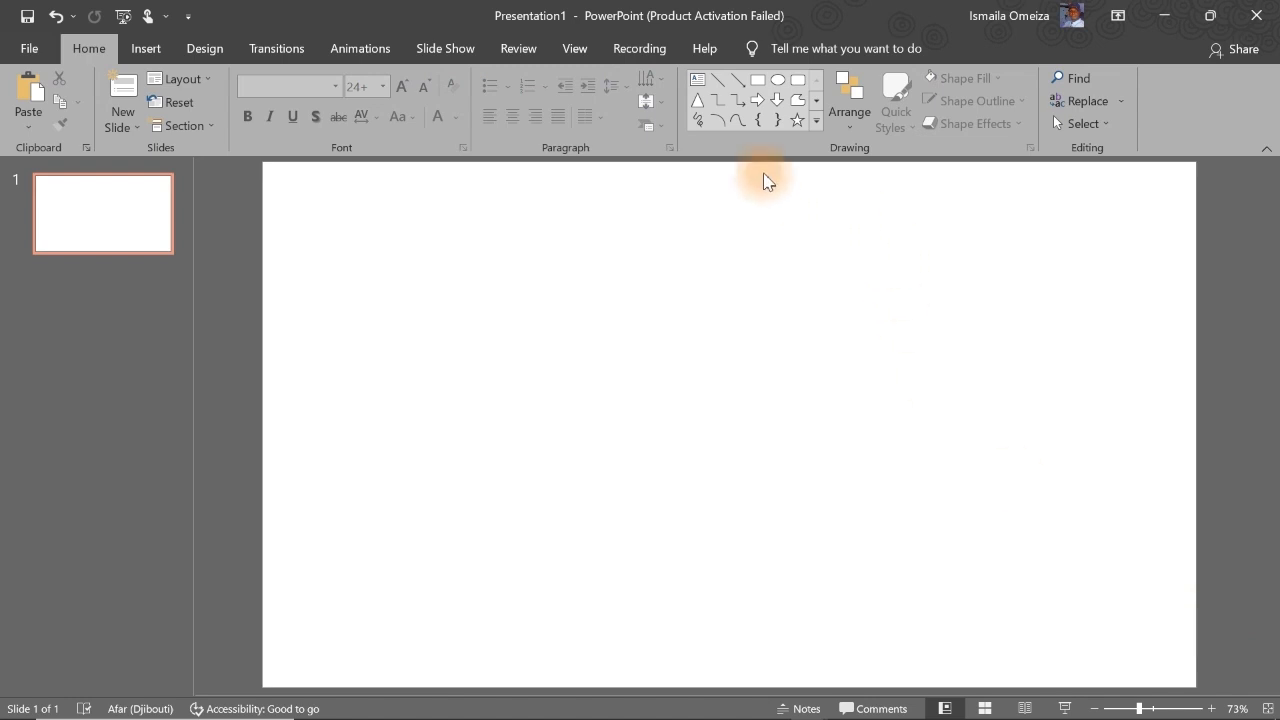
# Draw a rectangle, size it to 2.36" high by 13.33" wide, and place it across the slide's top edge.
pyautogui.click(758, 80)
pyautogui.moveTo(394, 289)
pyautogui.mouseDown()
pyautogui.moveTo(503, 303)
pyautogui.moveTo(717, 403)
pyautogui.mouseUp()
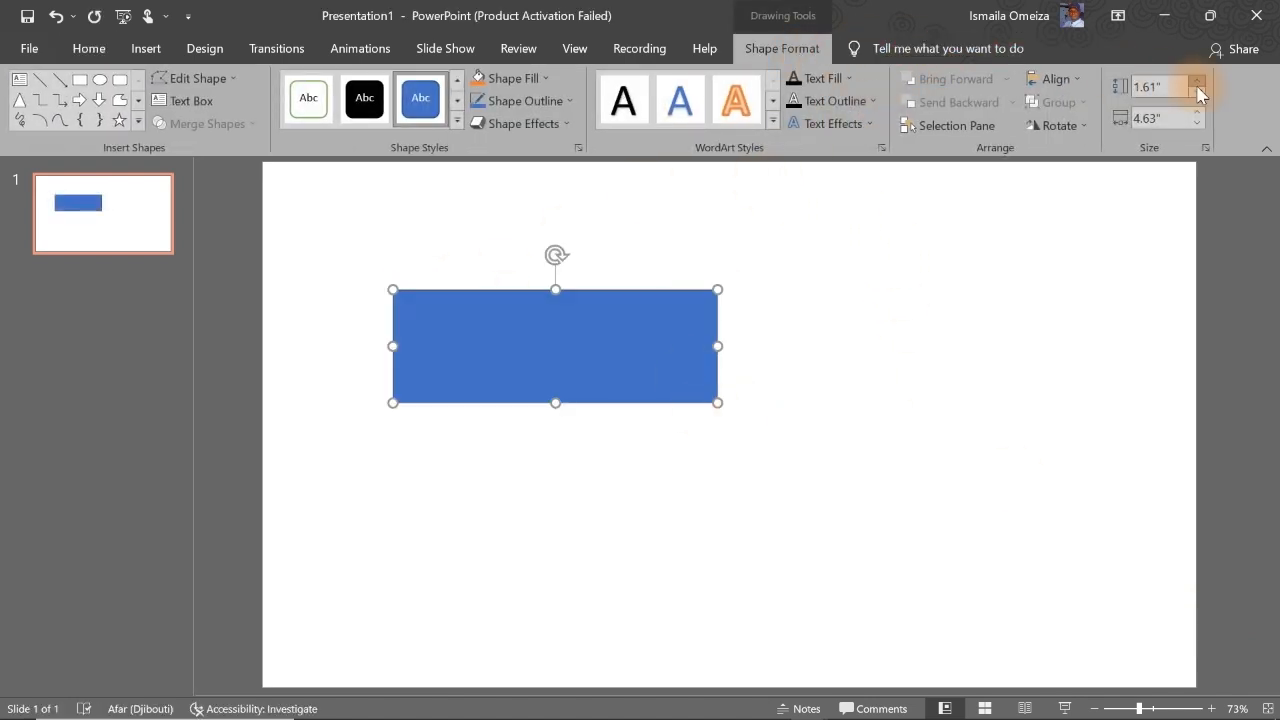
pyautogui.click(1166, 86)
pyautogui.write('2.36"')
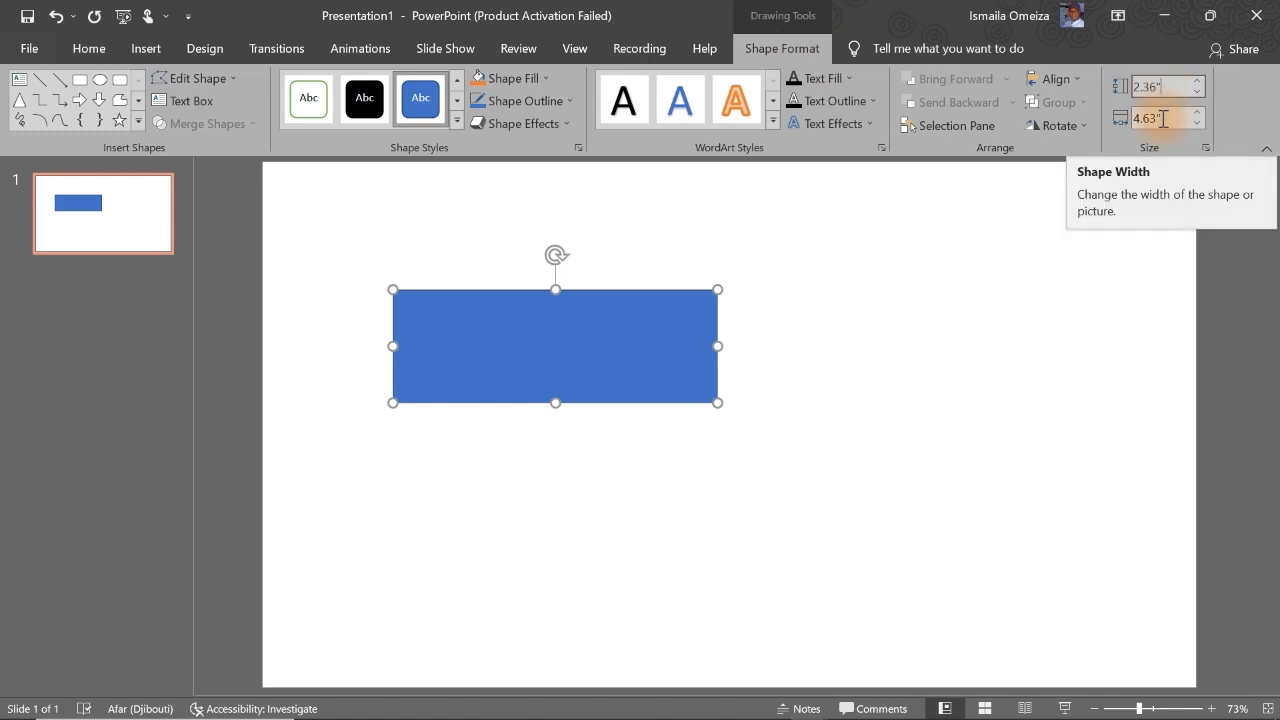
pyautogui.click(1163, 118)
pyautogui.write('13')
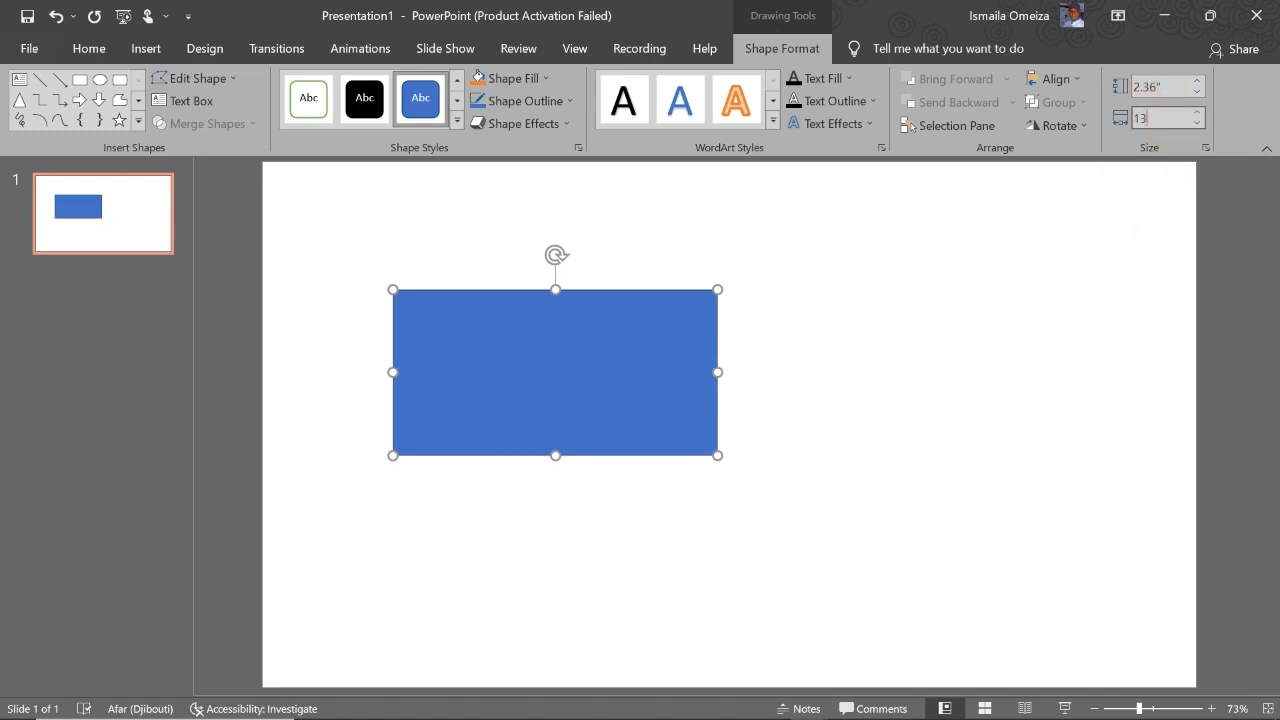
pyautogui.write('.33')
pyautogui.press('Return')
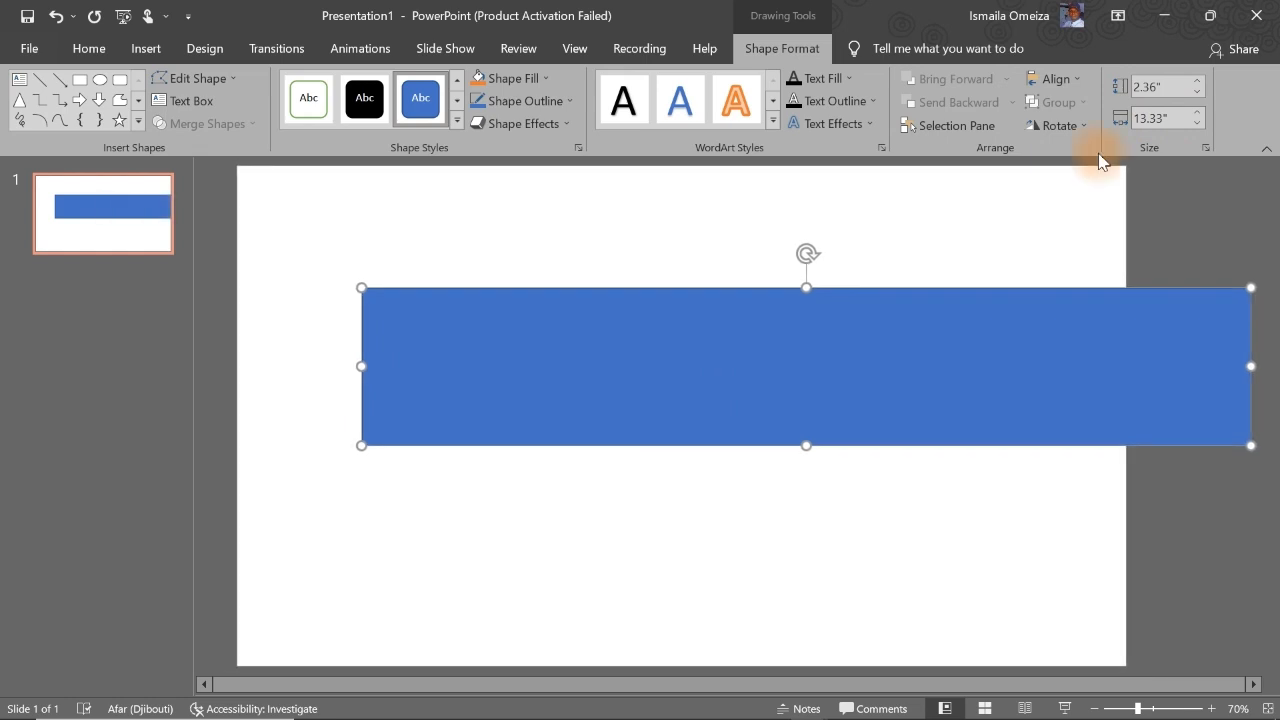
pyautogui.moveTo(857, 363); pyautogui.dragTo(732, 244)
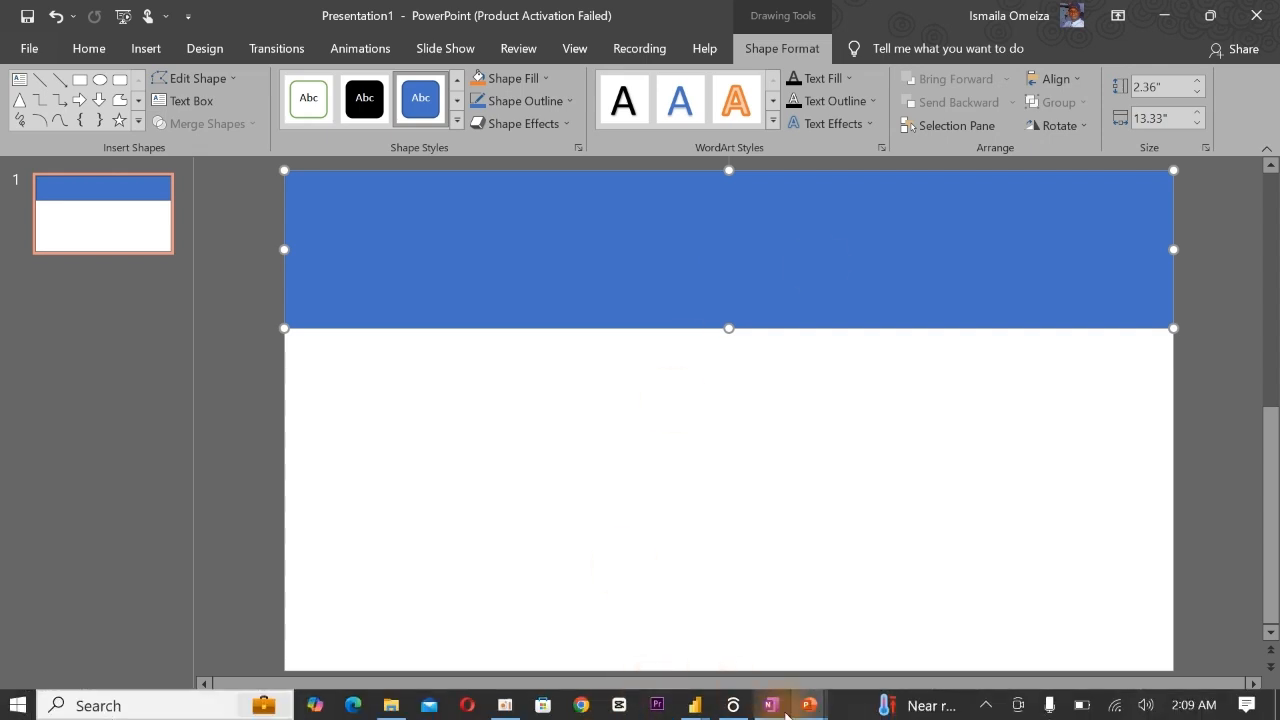
# Remove the outline from the rectangle across the slide's top by setting it to No line.
pyautogui.rightClick(819, 265)
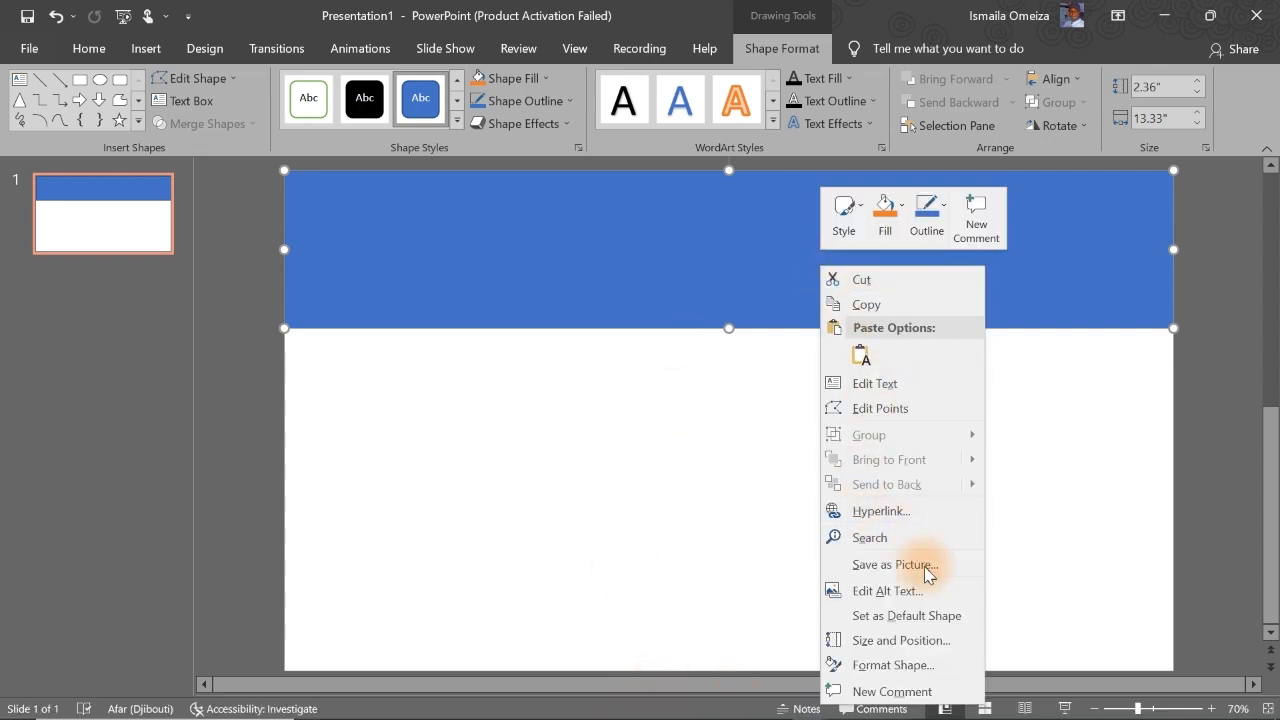
pyautogui.click(903, 664)
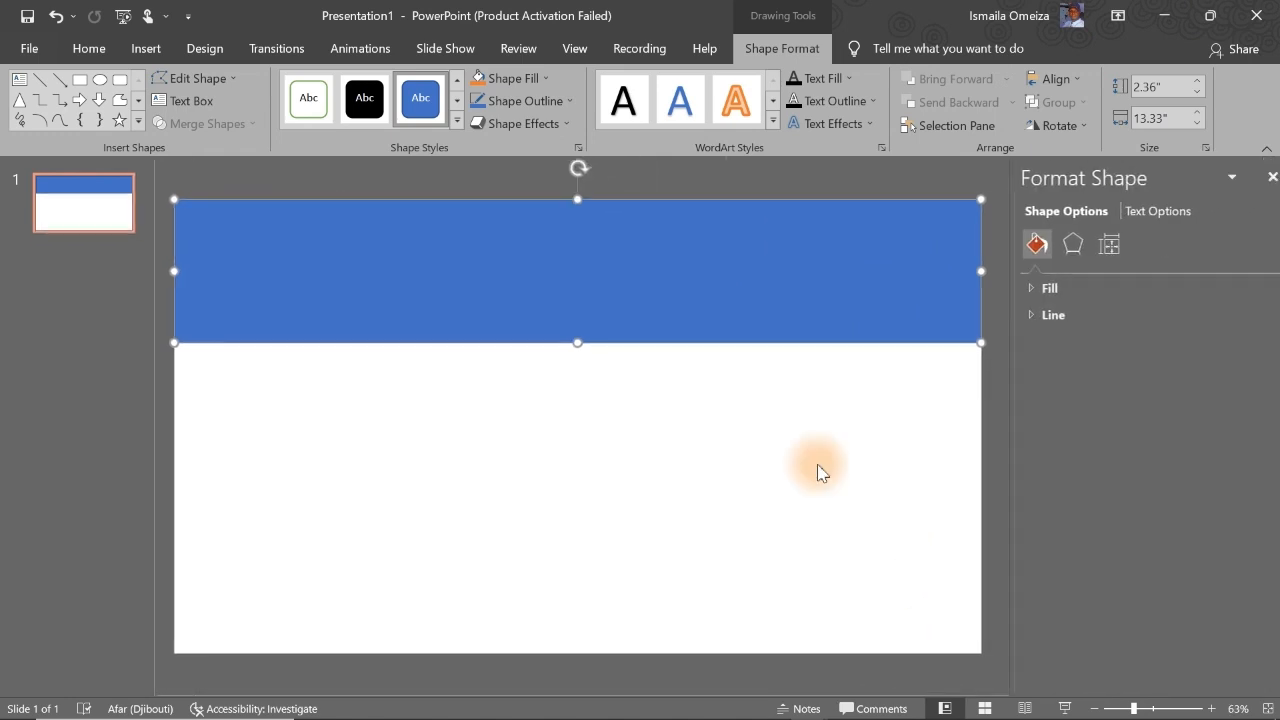
pyautogui.click(1030, 316)
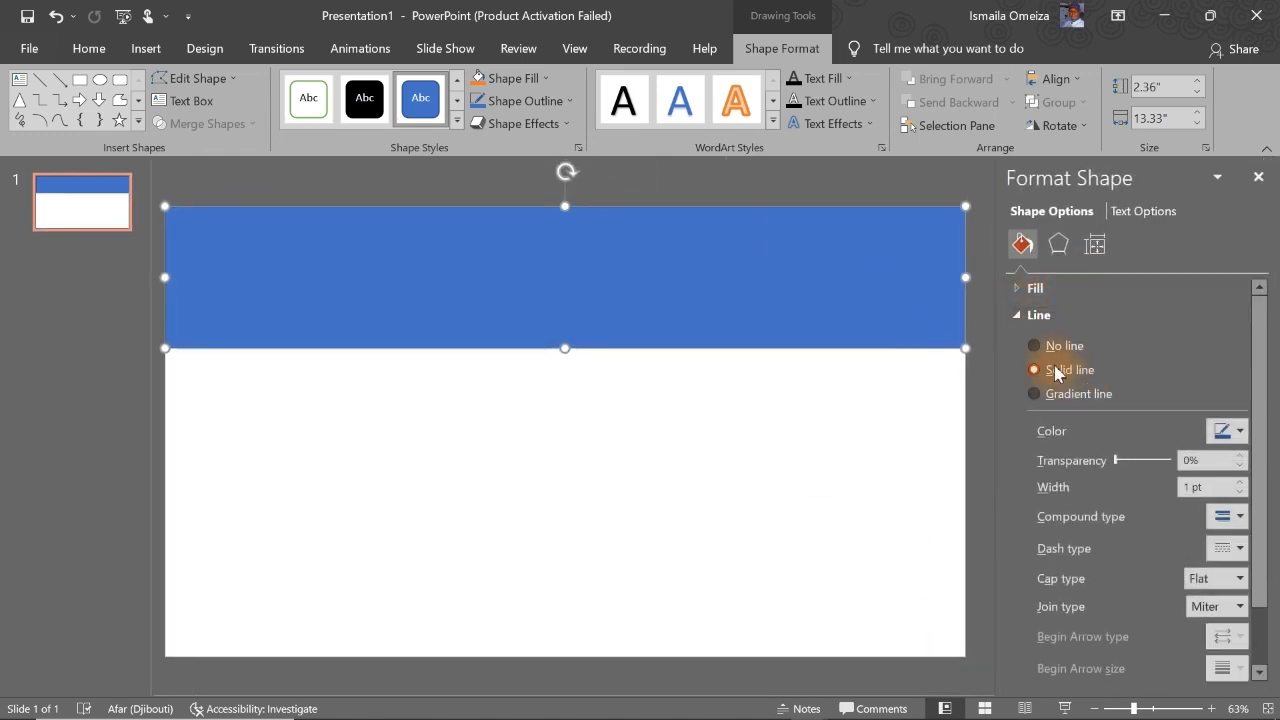
pyautogui.click(1040, 344)
pyautogui.click(1030, 314)
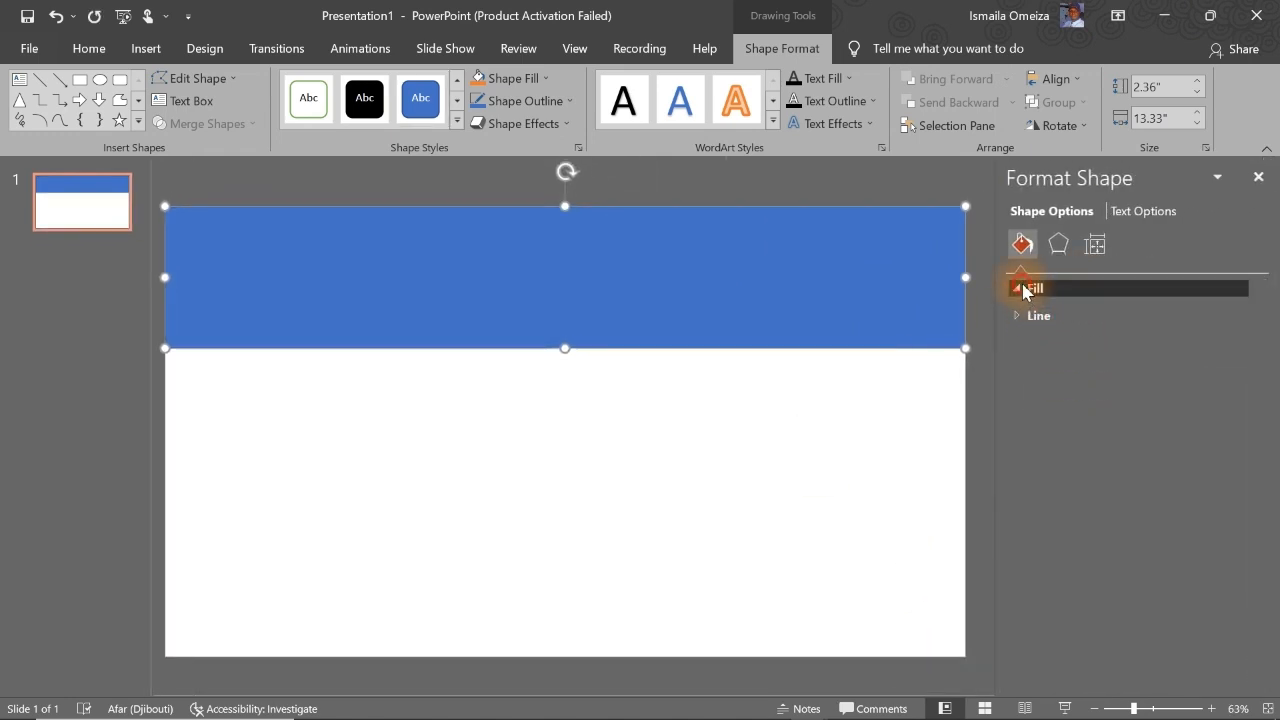
# Give the banner rectangle a solid fill with the custom hex color #00194C.
pyautogui.click(1026, 288)
pyautogui.click(1225, 472)
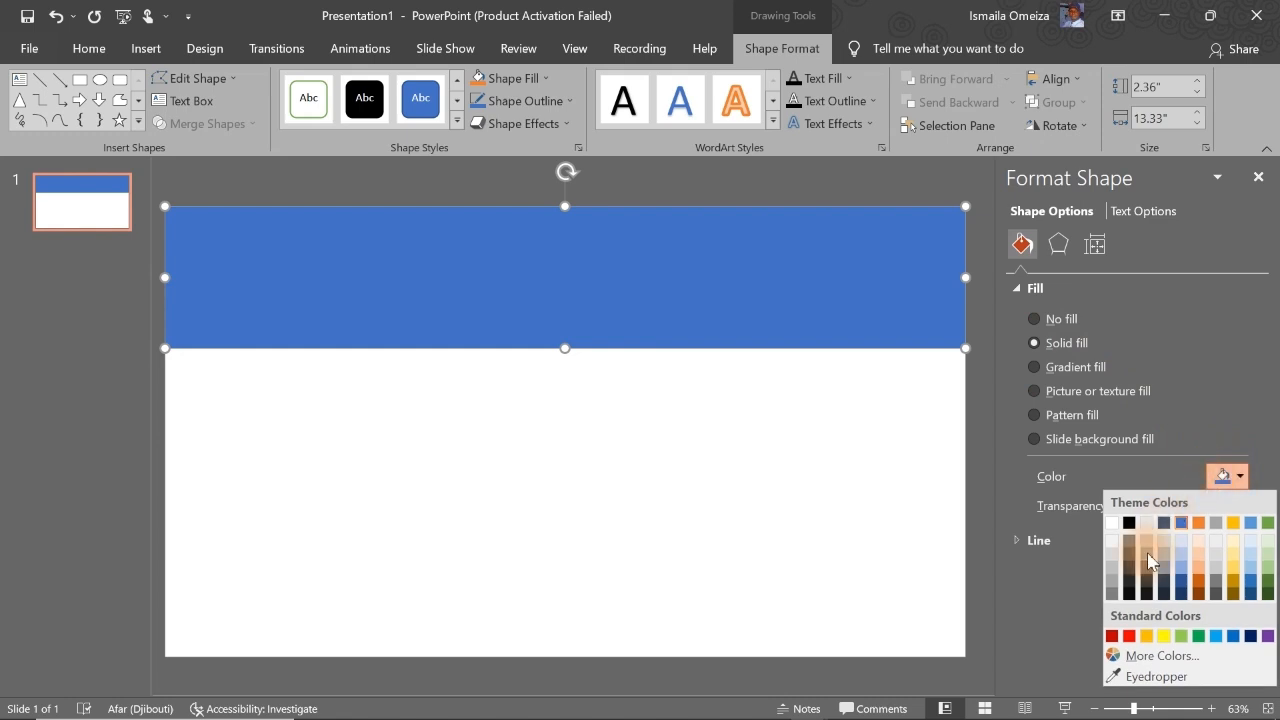
pyautogui.click(1155, 655)
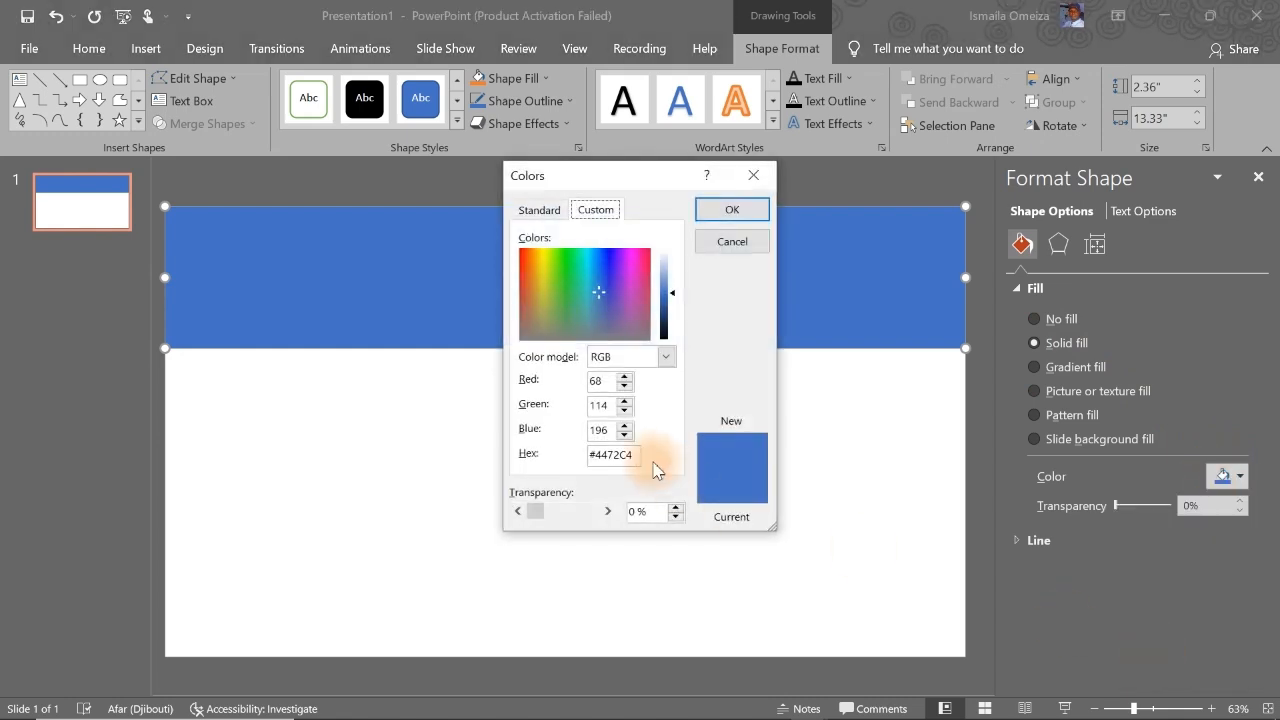
pyautogui.moveTo(636, 456); pyautogui.dragTo(556, 462)
pyautogui.write('#00194C')
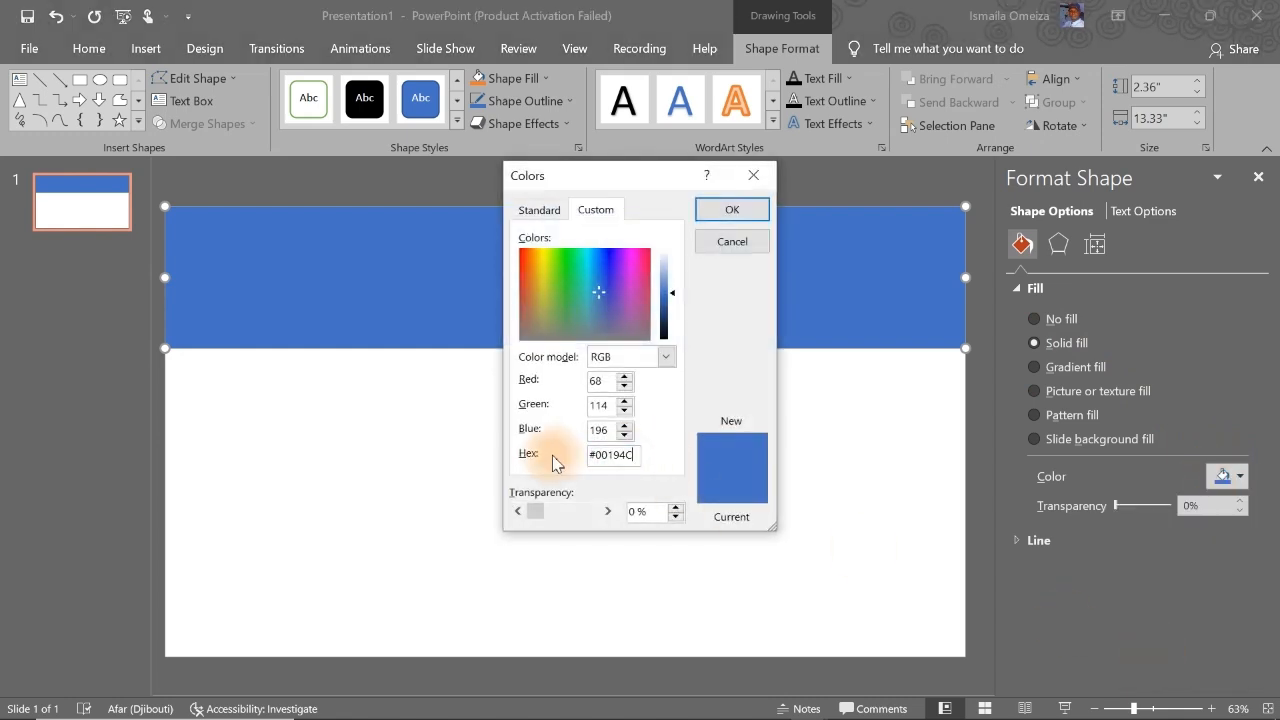
pyautogui.click(600, 428)
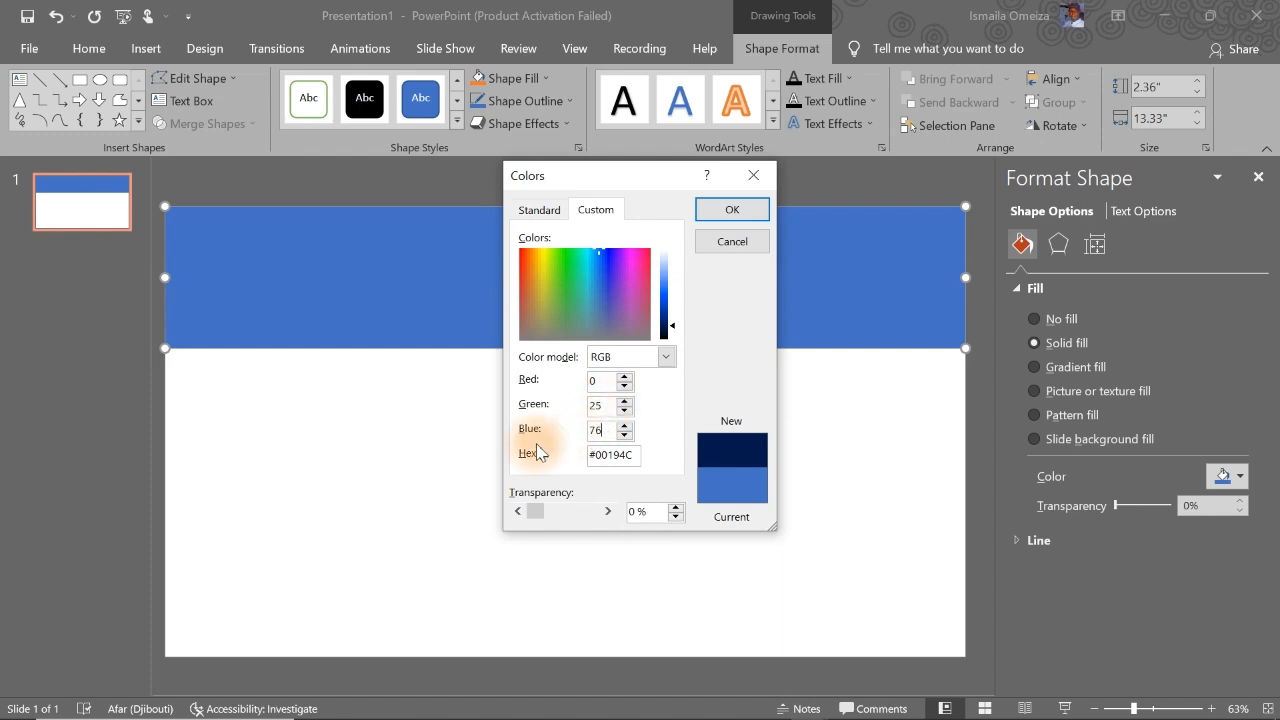
pyautogui.click(712, 211)
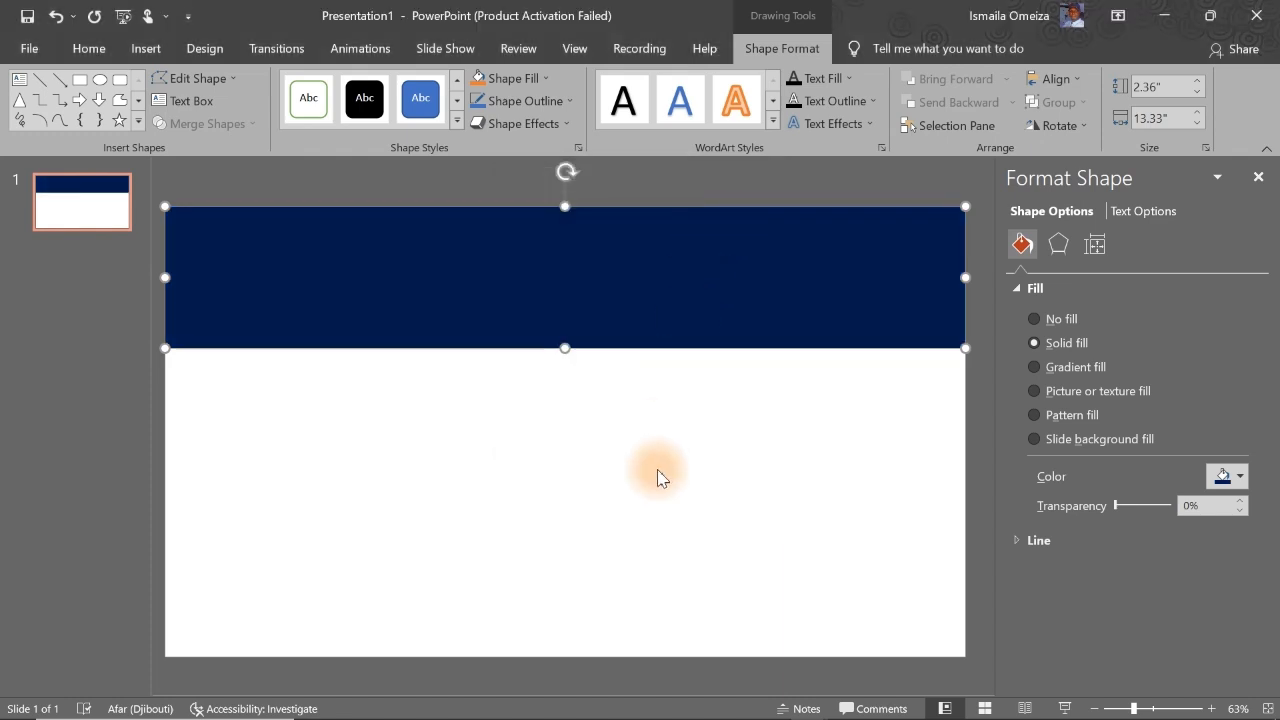
pyautogui.click(657, 471)
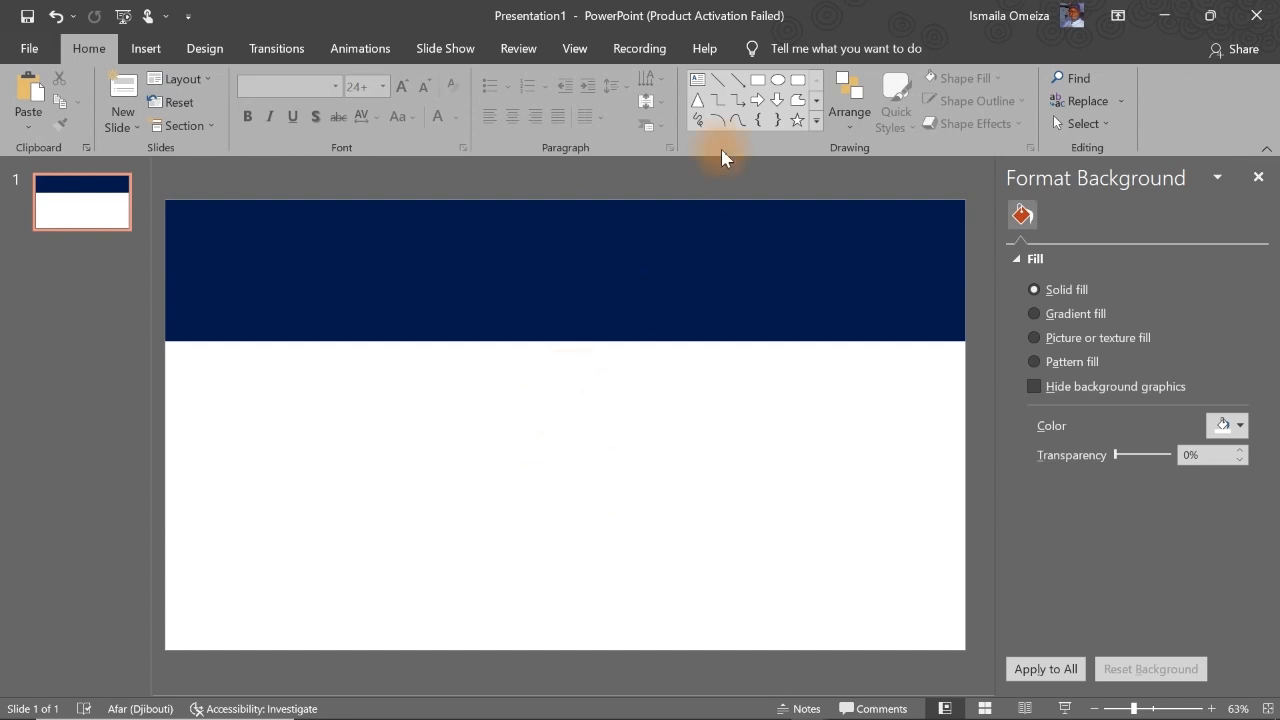
pyautogui.click(718, 80)
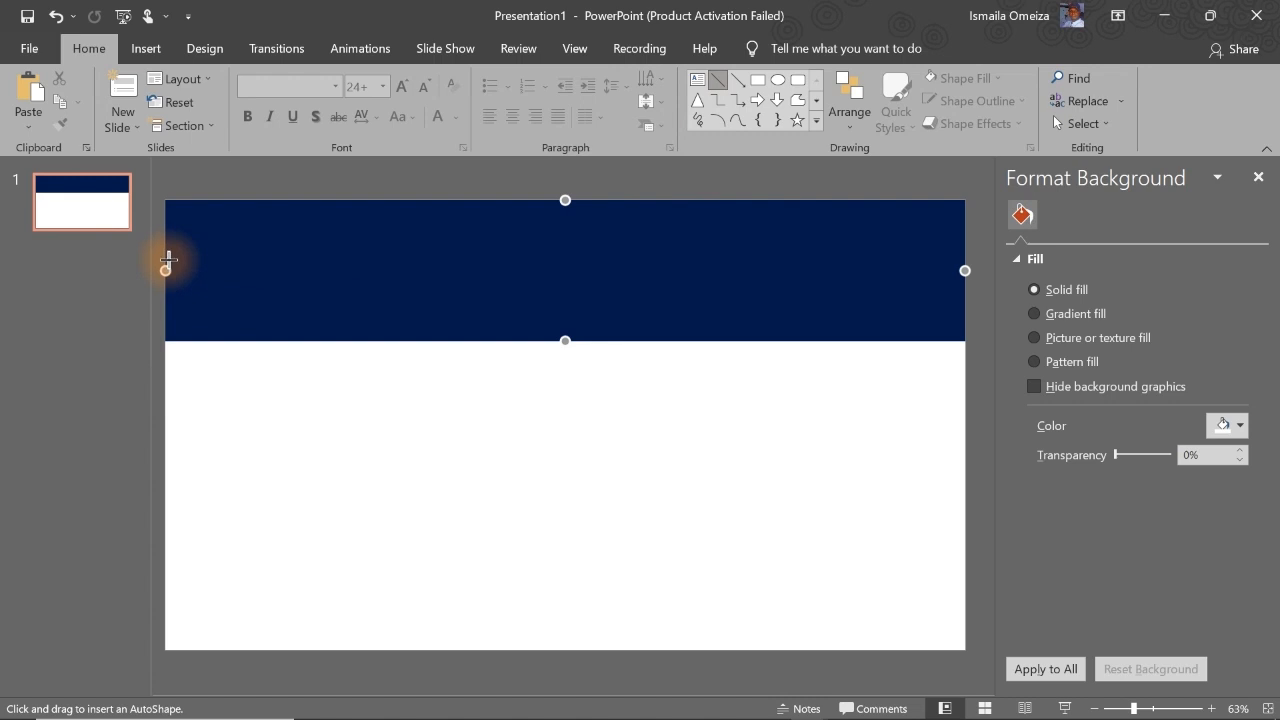
pyautogui.moveTo(168, 260)
pyautogui.mouseDown()
pyautogui.moveTo(797, 289)
pyautogui.moveTo(783, 286)
pyautogui.moveTo(911, 240)
pyautogui.moveTo(779, 353)
pyautogui.moveTo(946, 283)
pyautogui.moveTo(946, 254)
pyautogui.moveTo(923, 406)
pyautogui.moveTo(932, 260)
pyautogui.mouseUp()
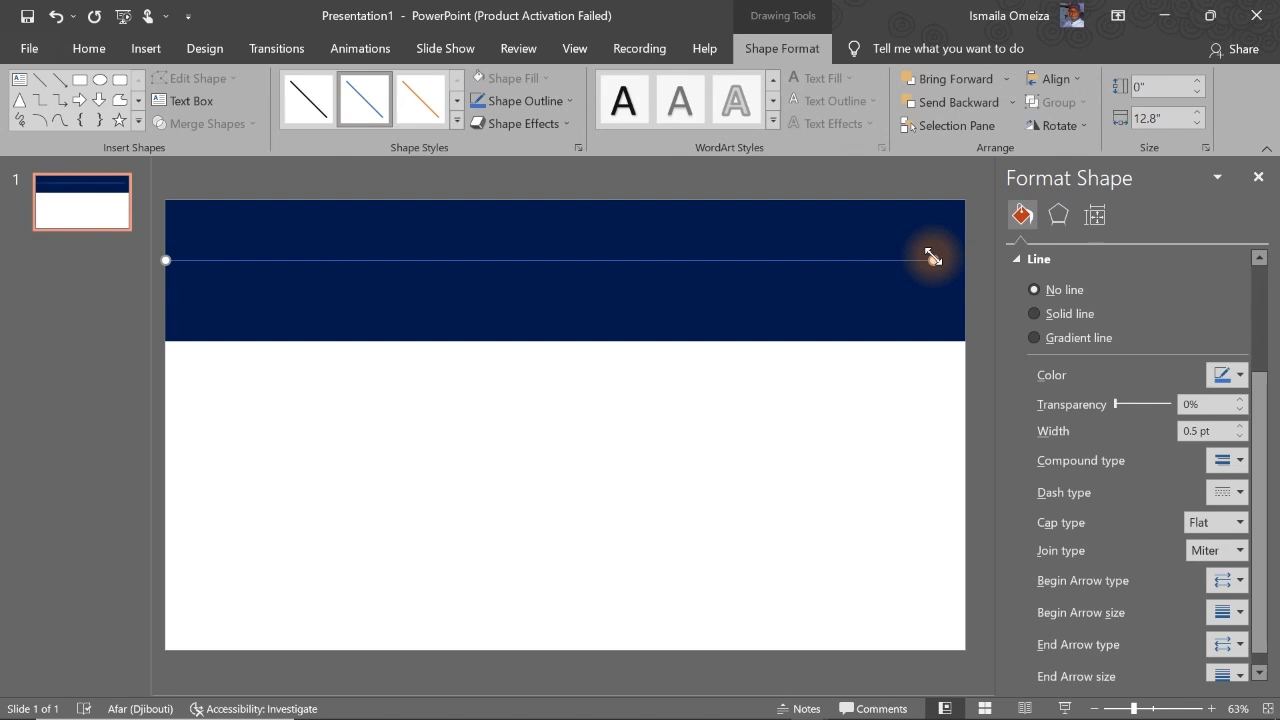
pyautogui.press('Delete')
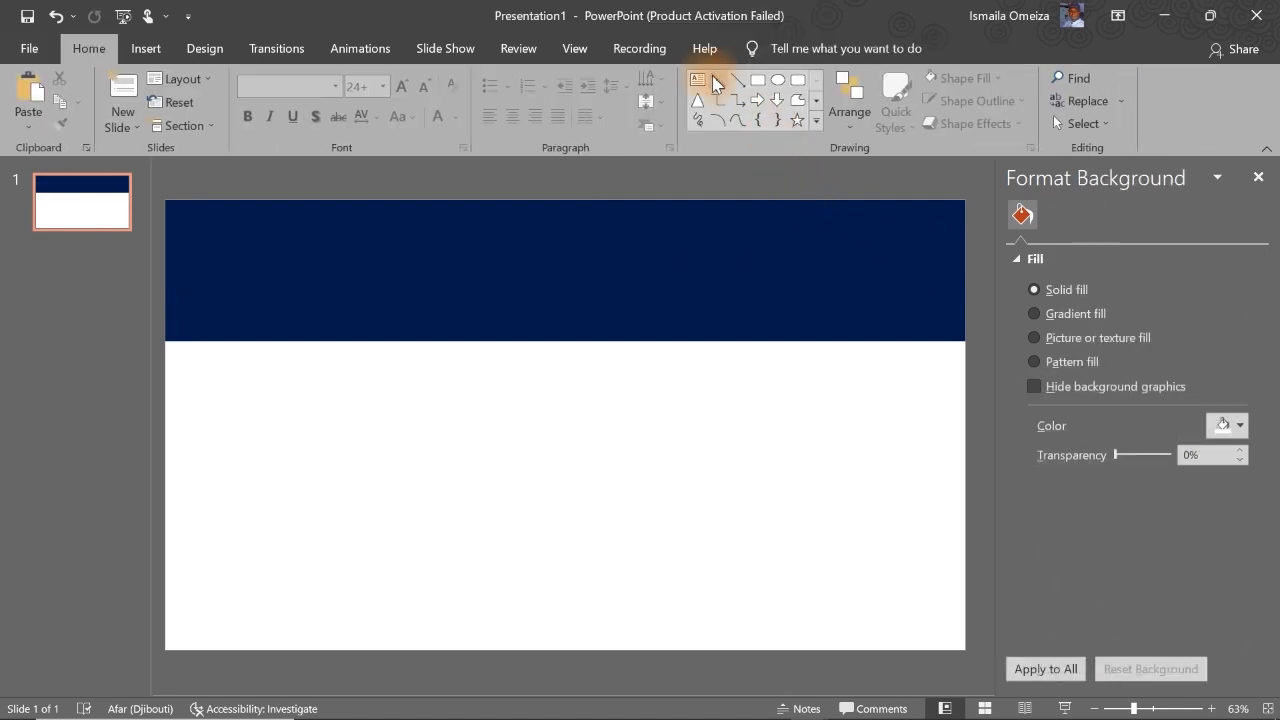
# Draw a straight horizontal line across the full width of the navy banner, through its upper half.
pyautogui.click(716, 85)
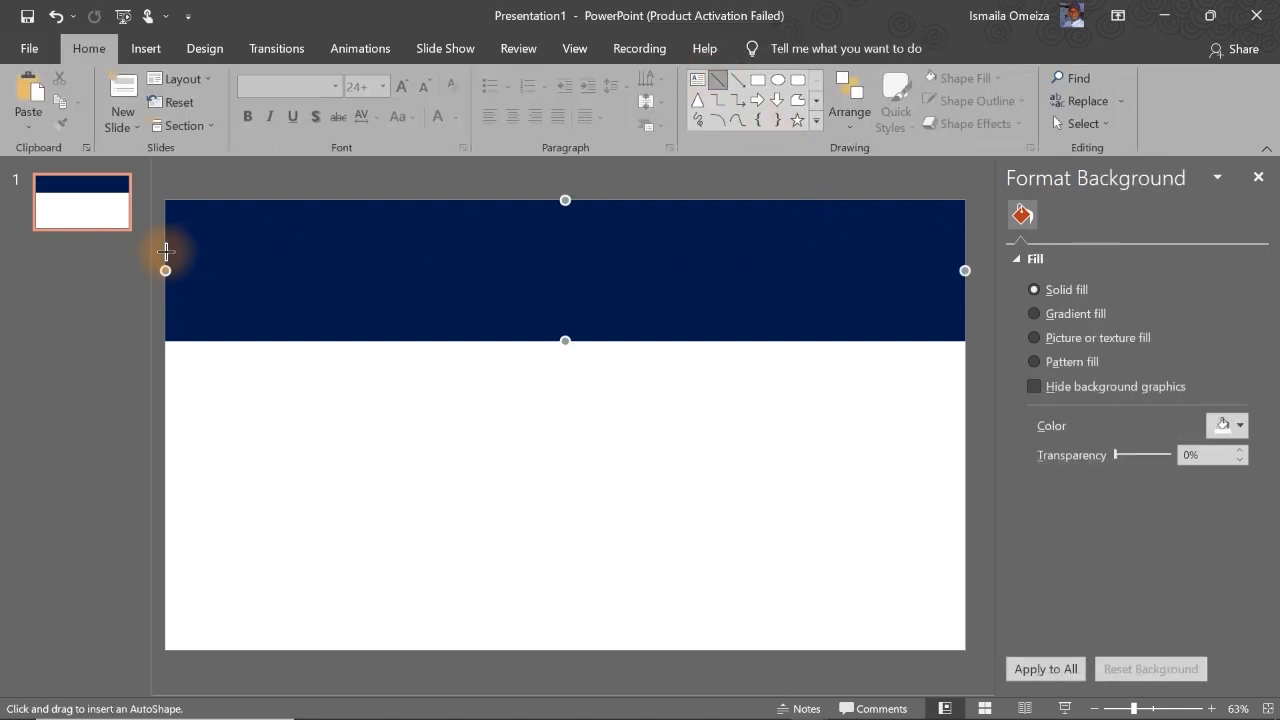
pyautogui.moveTo(166, 252); pyautogui.dragTo(965, 252)
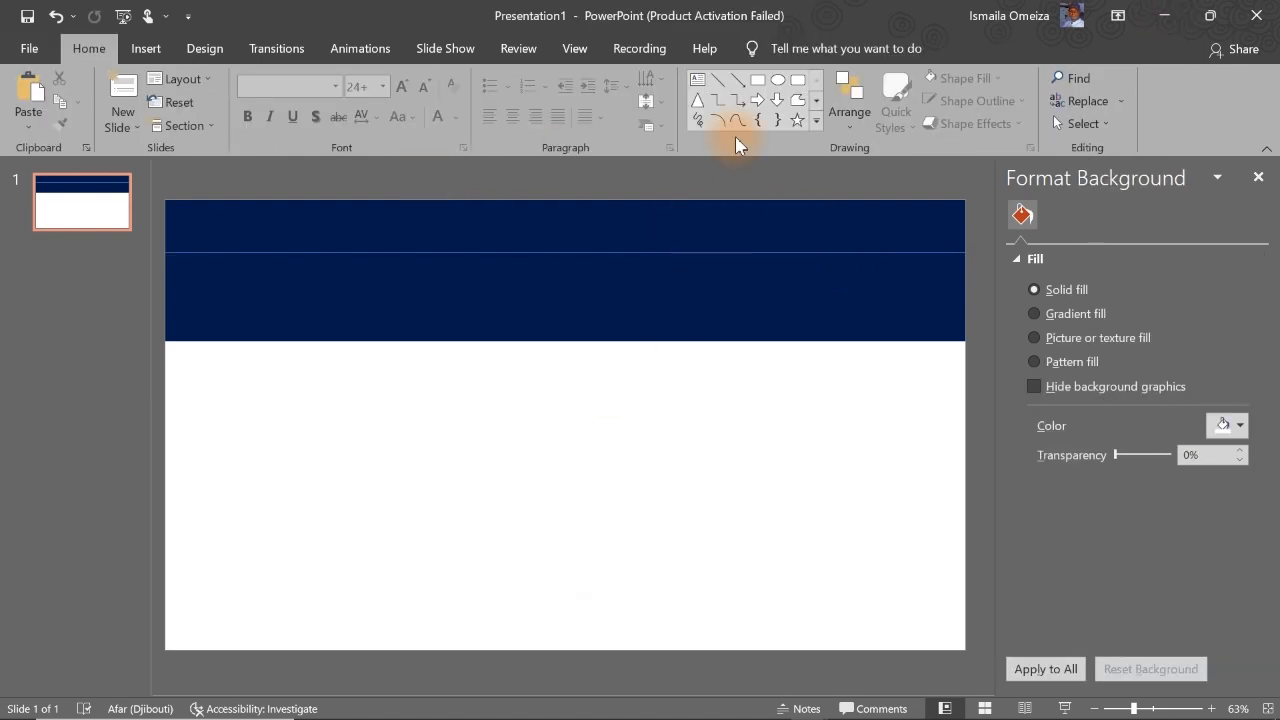
# Draw a rounded rectangle card, size it to 1.46" high by 2.84" wide, and place it over the banner's lower edge near the slide's left side.
pyautogui.click(797, 79)
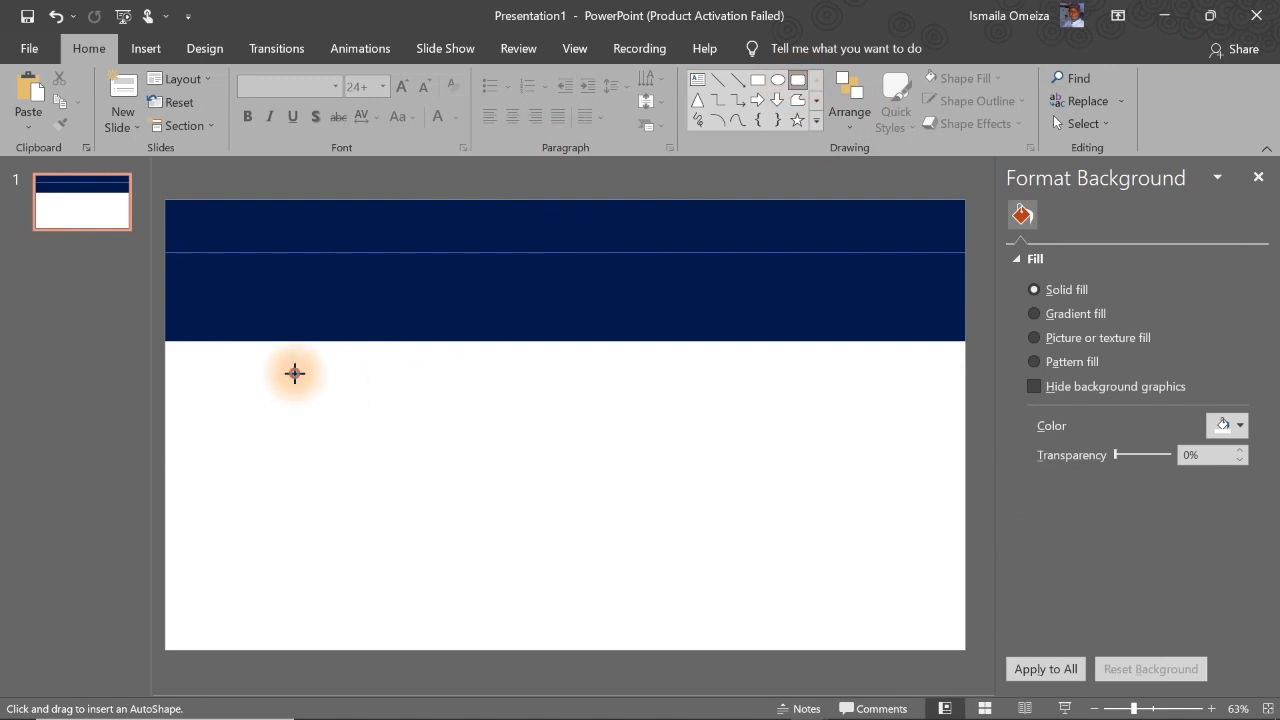
pyautogui.moveTo(294, 374); pyautogui.dragTo(558, 477)
pyautogui.click(1162, 88)
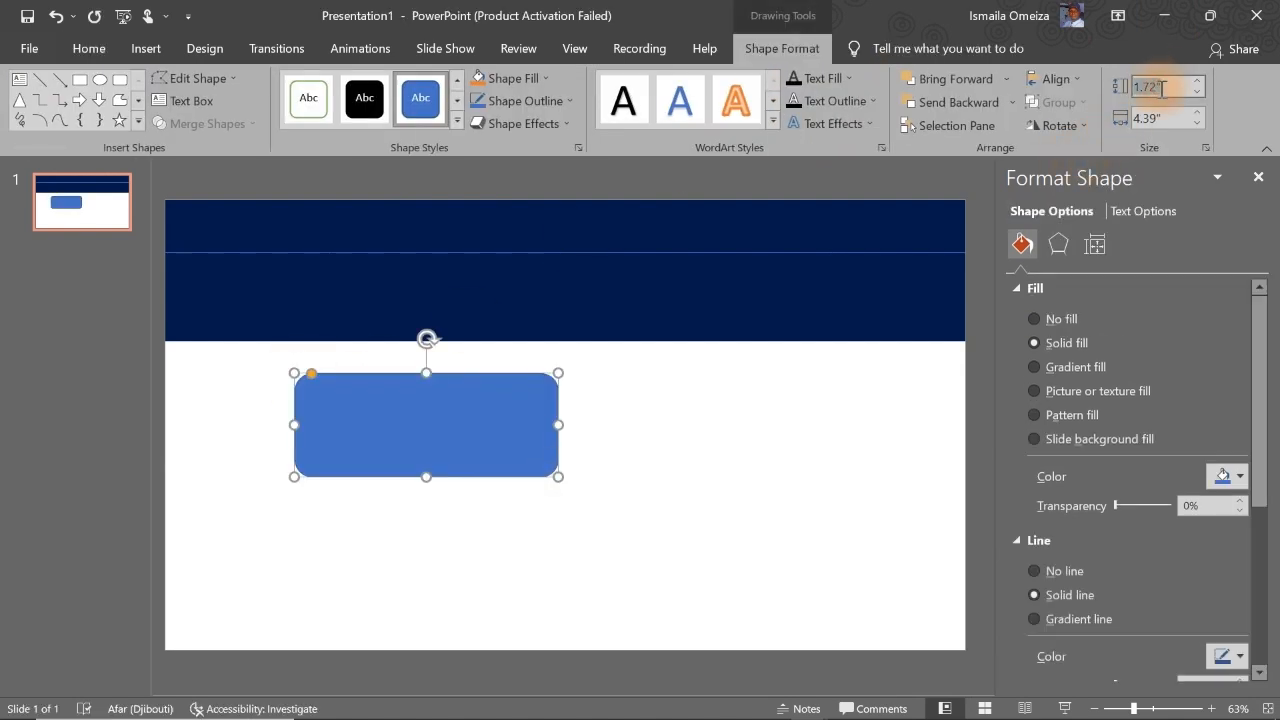
pyautogui.write('1.46')
pyautogui.press('Tab')
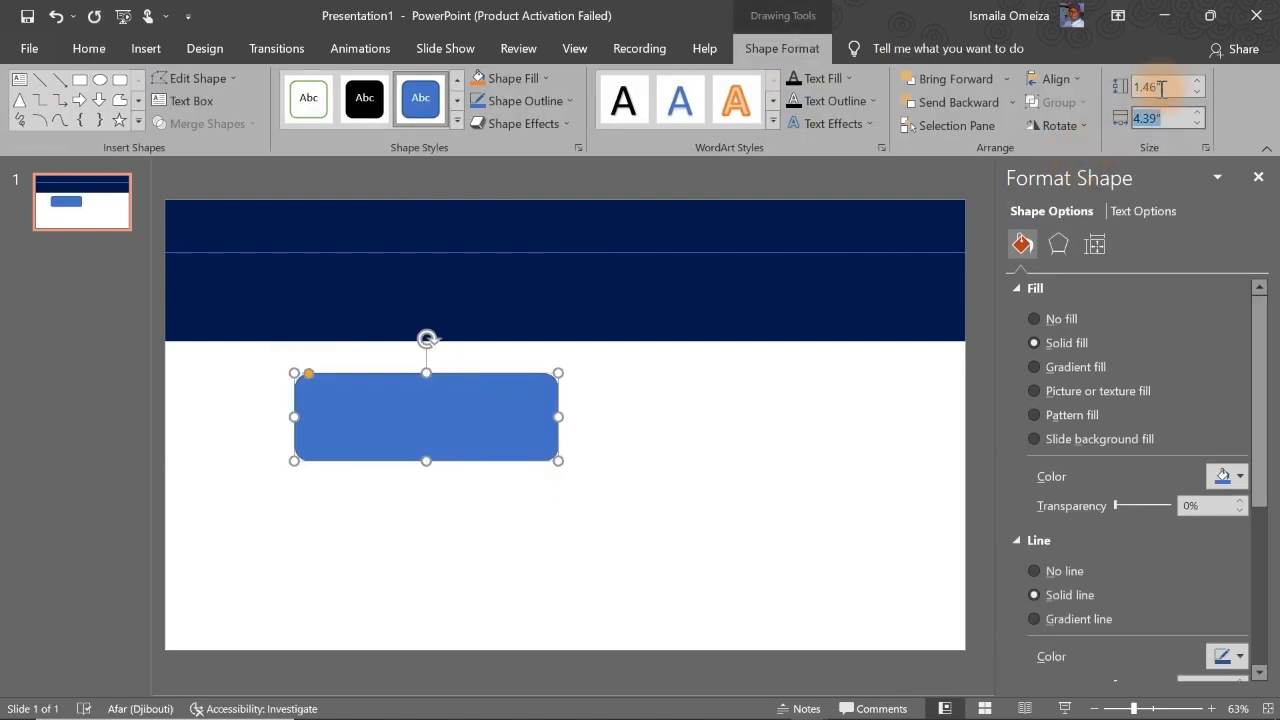
pyautogui.write('2.84')
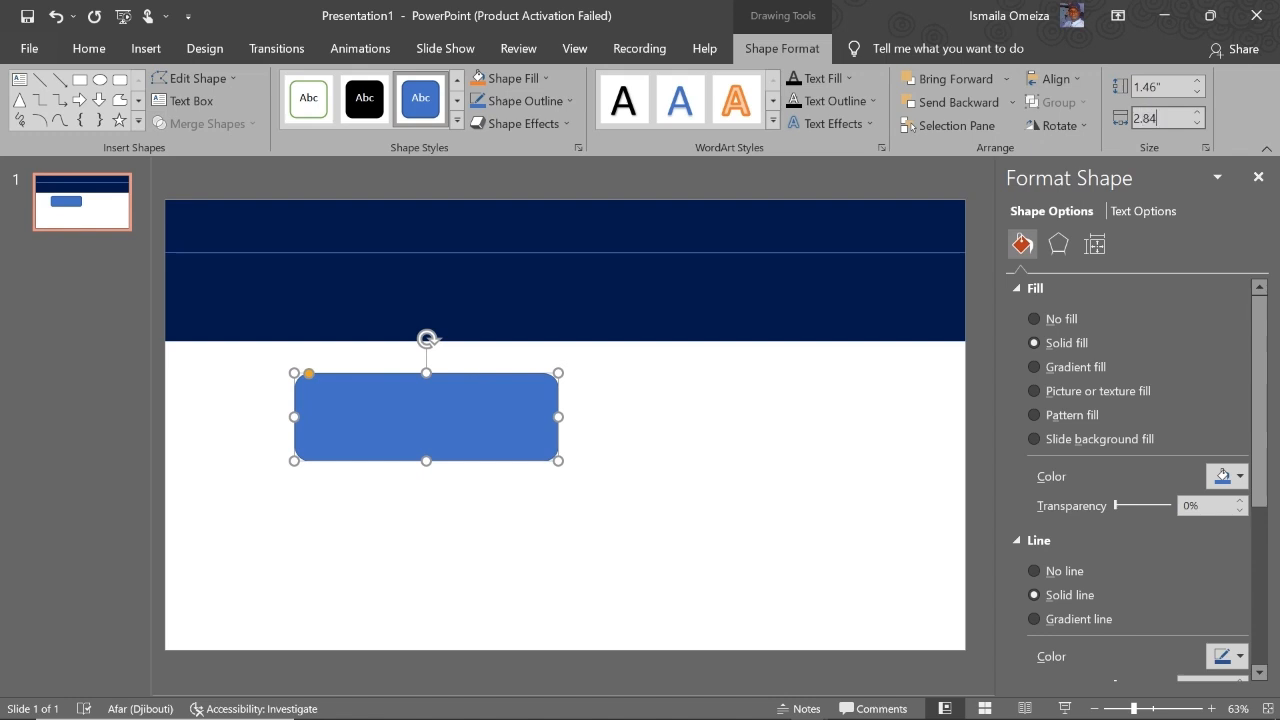
pyautogui.press('Return')
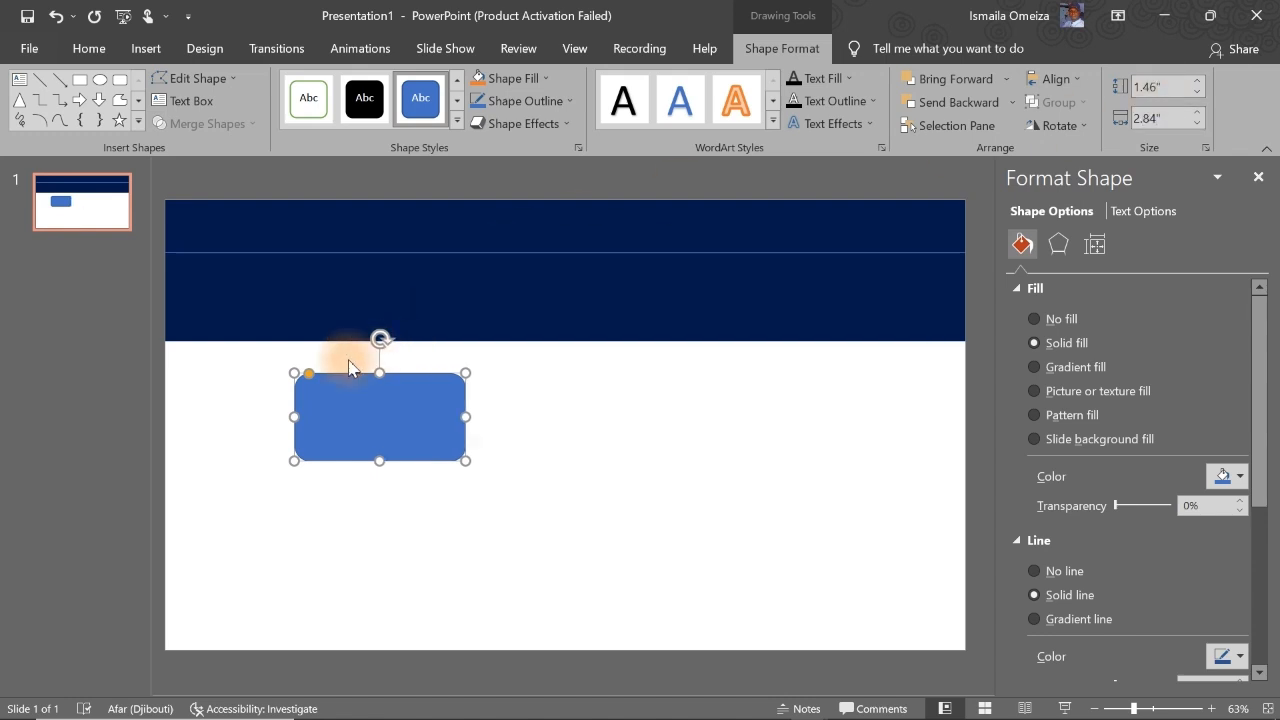
pyautogui.moveTo(306, 375); pyautogui.dragTo(249, 343)
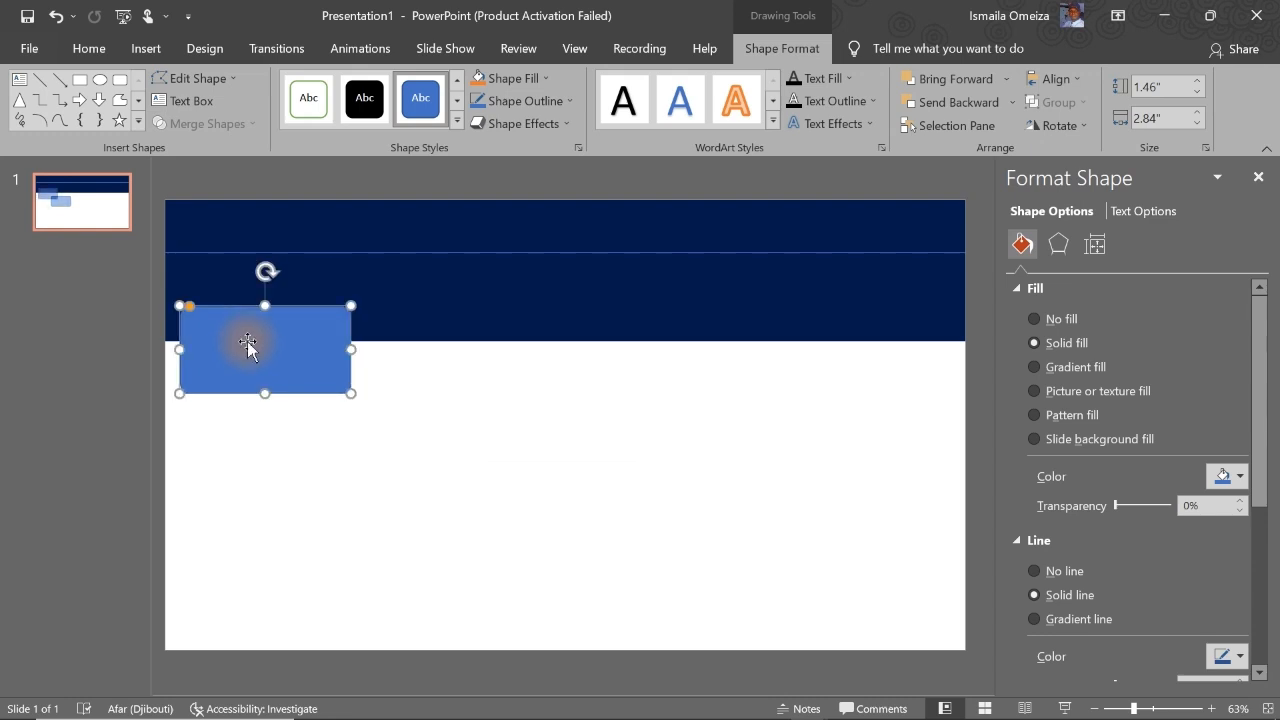
# Fill the rounded rectangle card with white and remove its outline.
pyautogui.click(1241, 477)
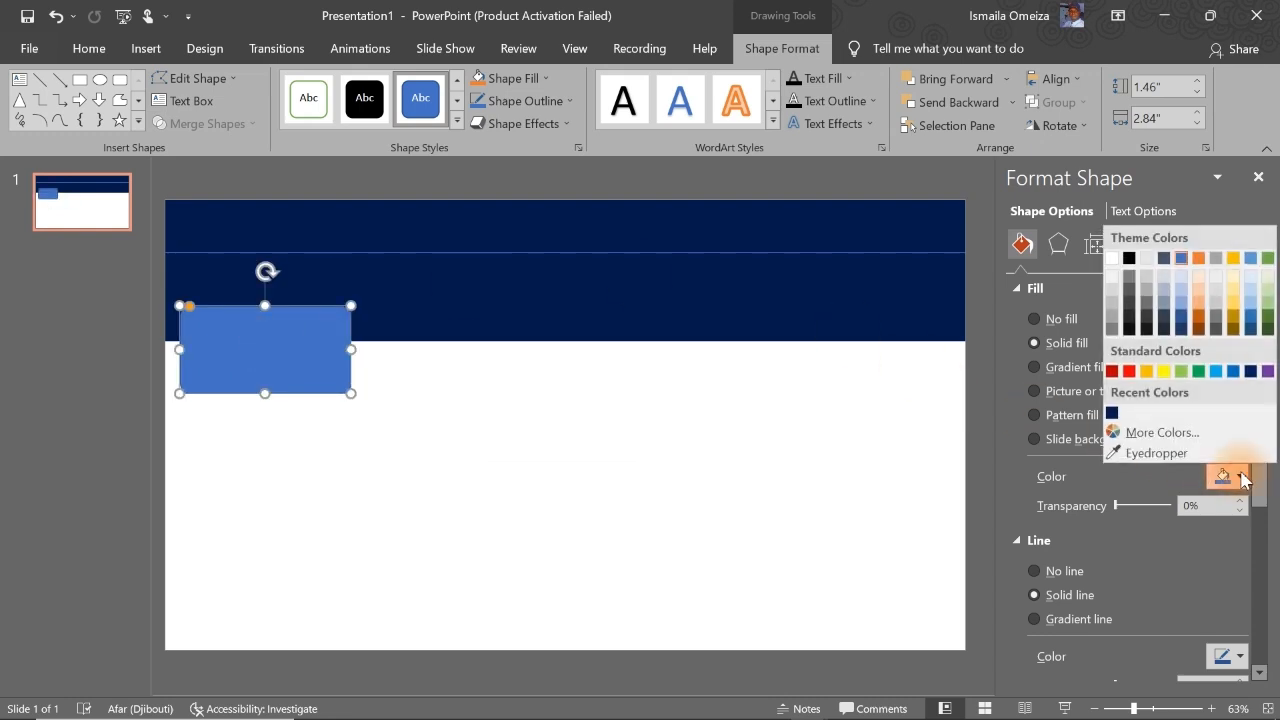
pyautogui.click(1117, 264)
pyautogui.click(500, 466)
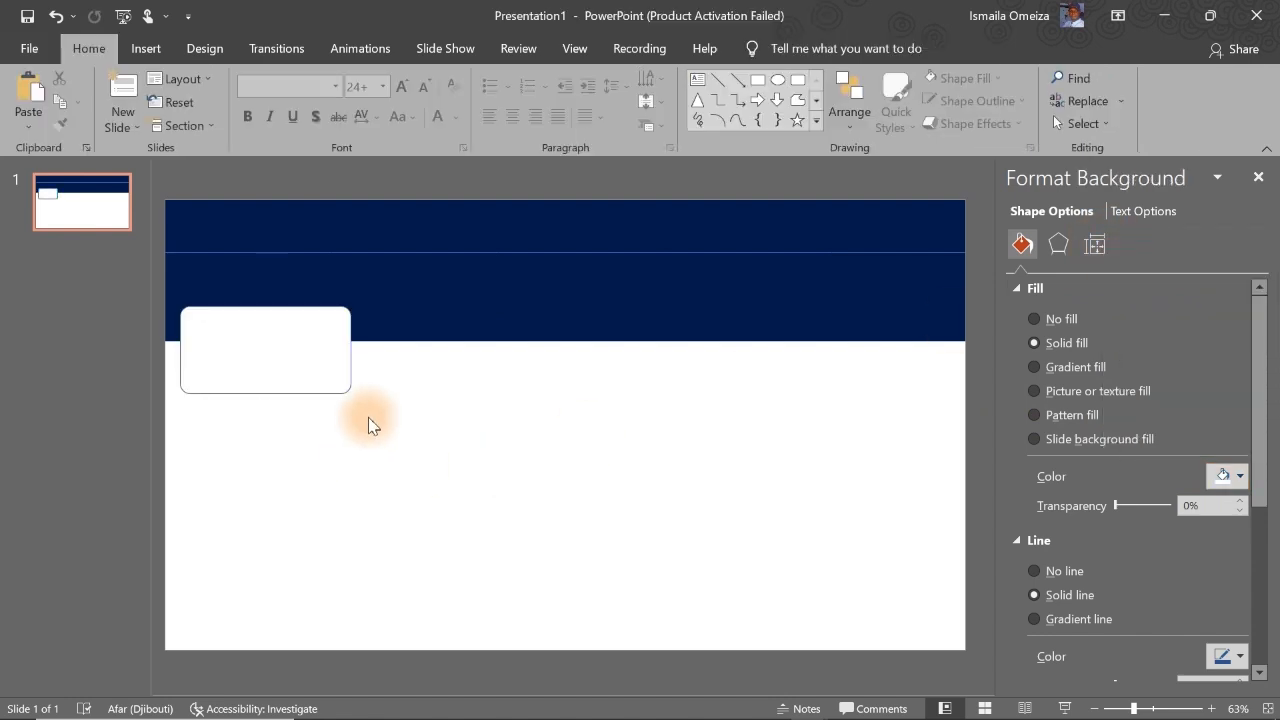
pyautogui.click(314, 376)
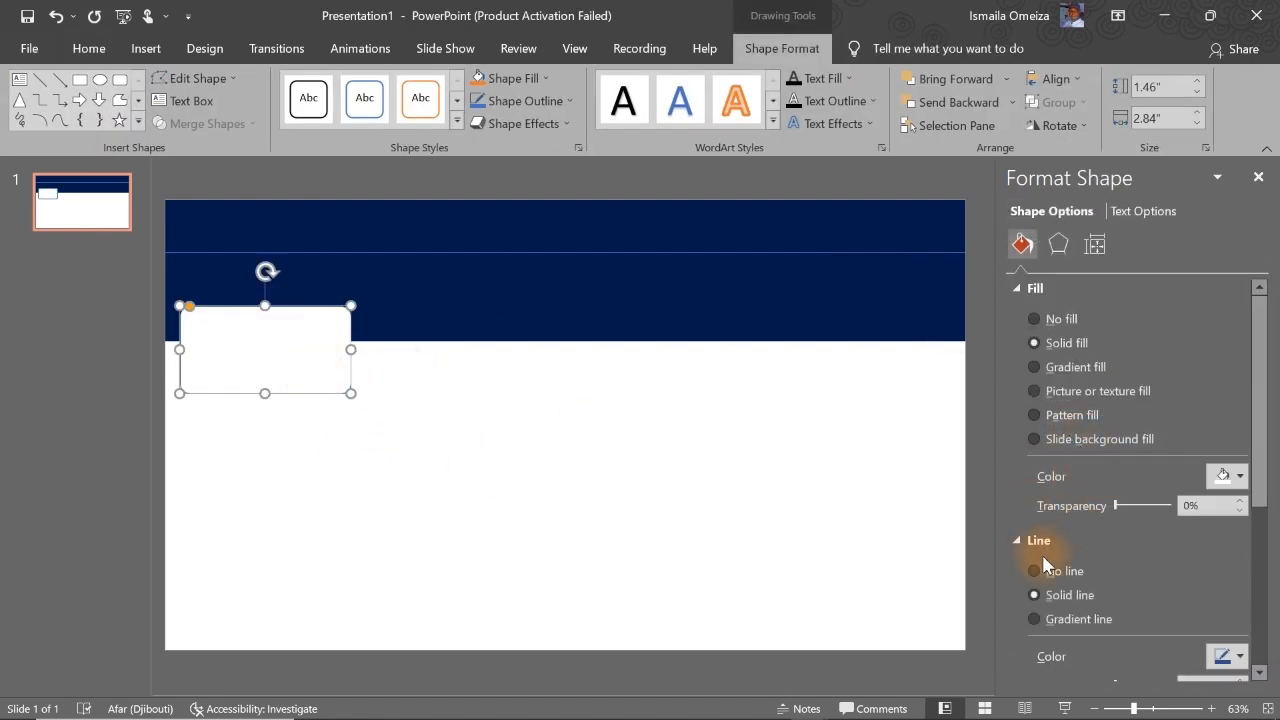
pyautogui.click(1043, 573)
pyautogui.click(571, 449)
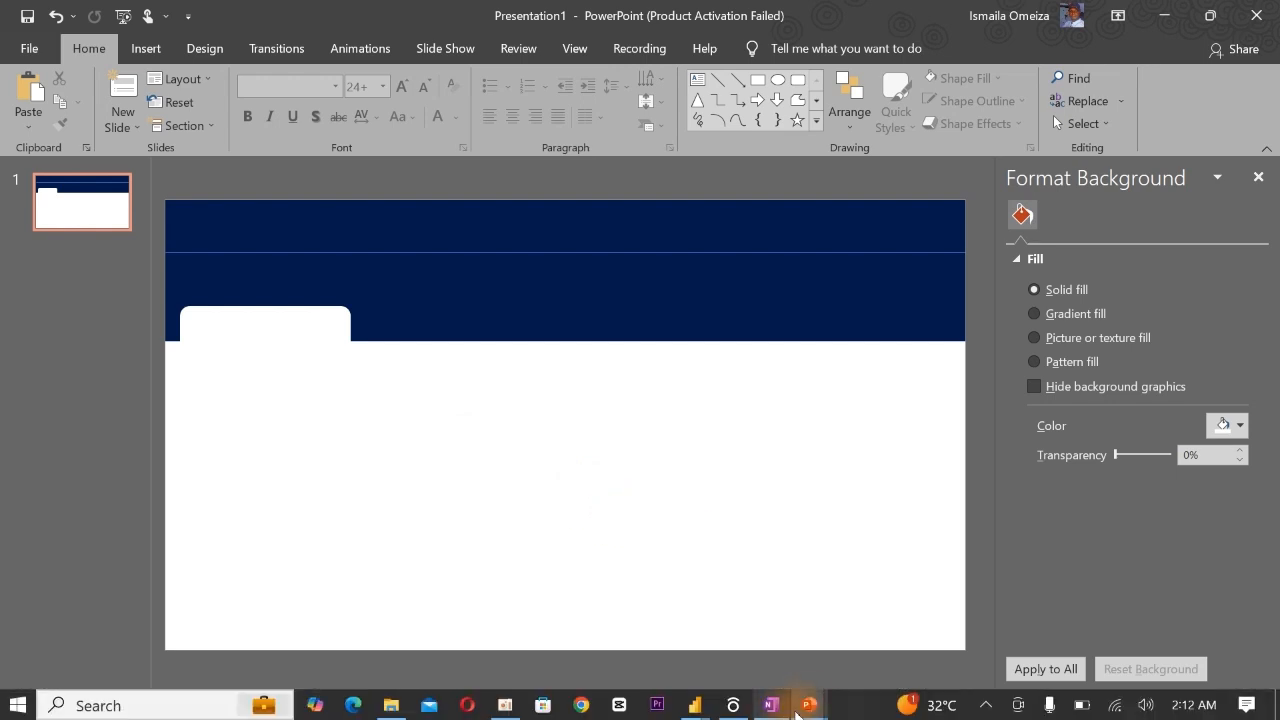
# Set the slide background to a solid fill with the custom hex color #D9D9D9.
pyautogui.click(1228, 425)
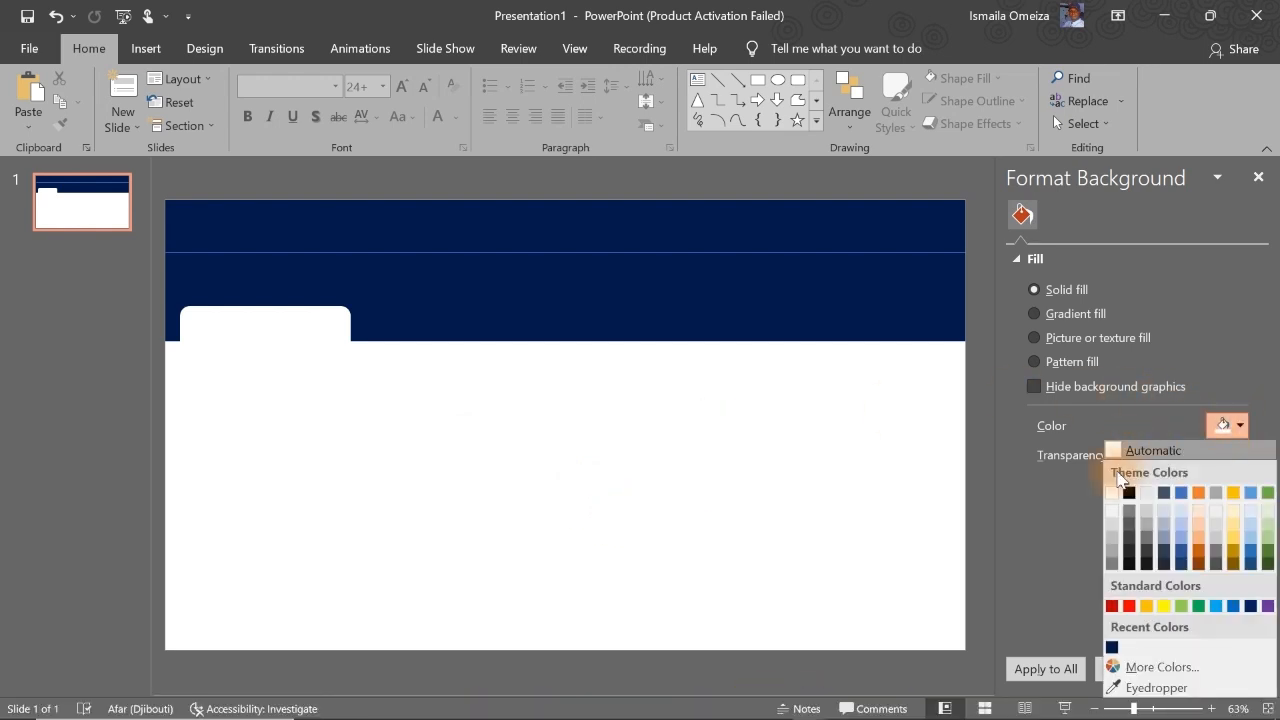
pyautogui.click(1161, 667)
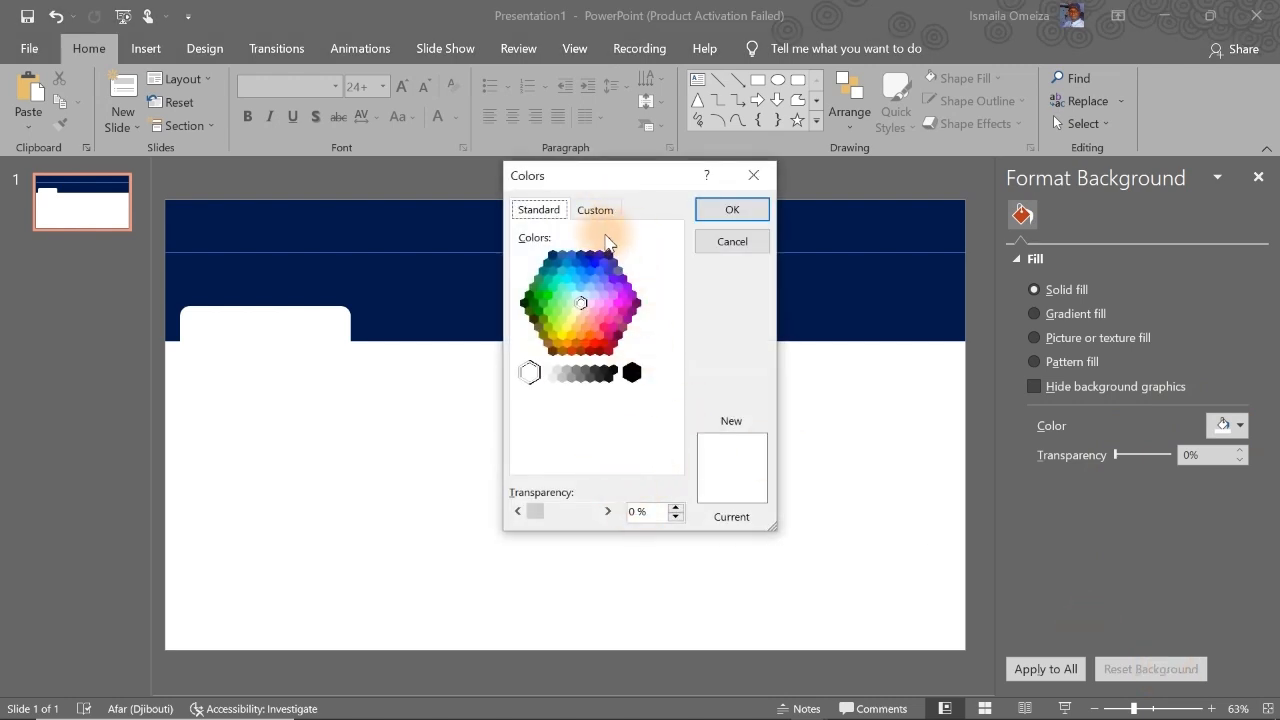
pyautogui.click(596, 210)
pyautogui.moveTo(634, 455); pyautogui.dragTo(565, 460)
pyautogui.write('#D9D9D9')
pyautogui.click(609, 401)
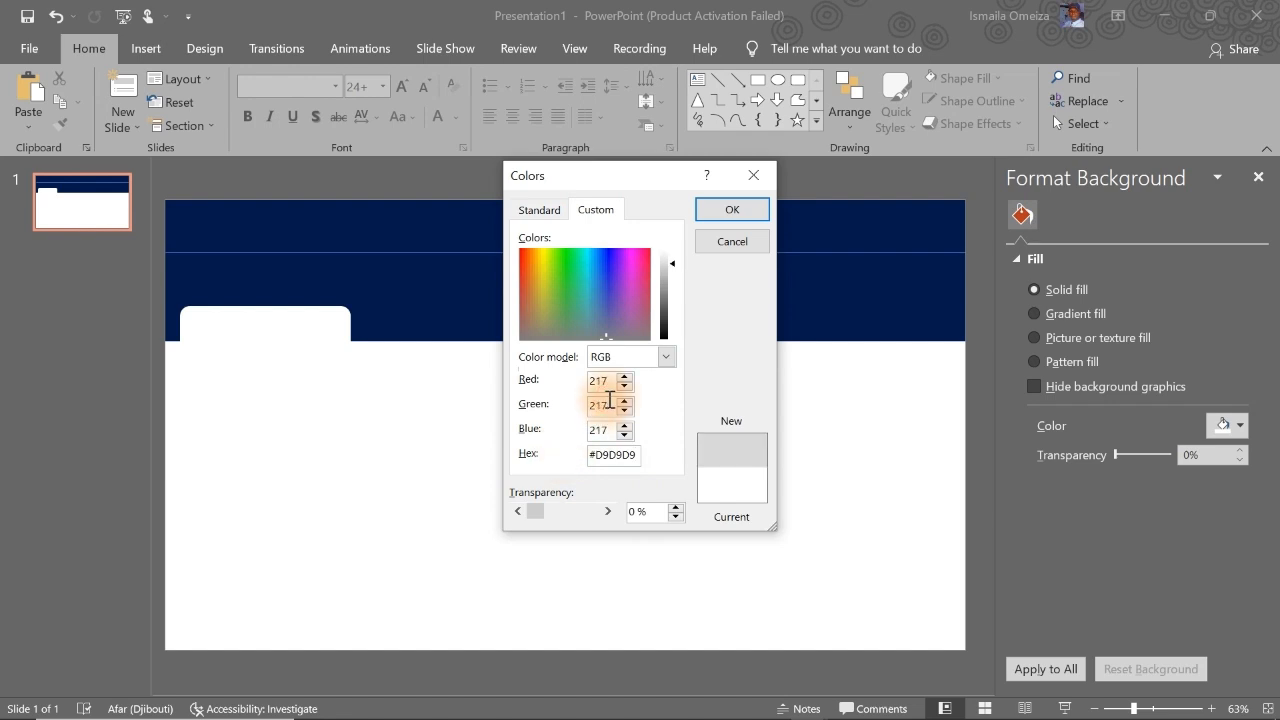
pyautogui.click(724, 204)
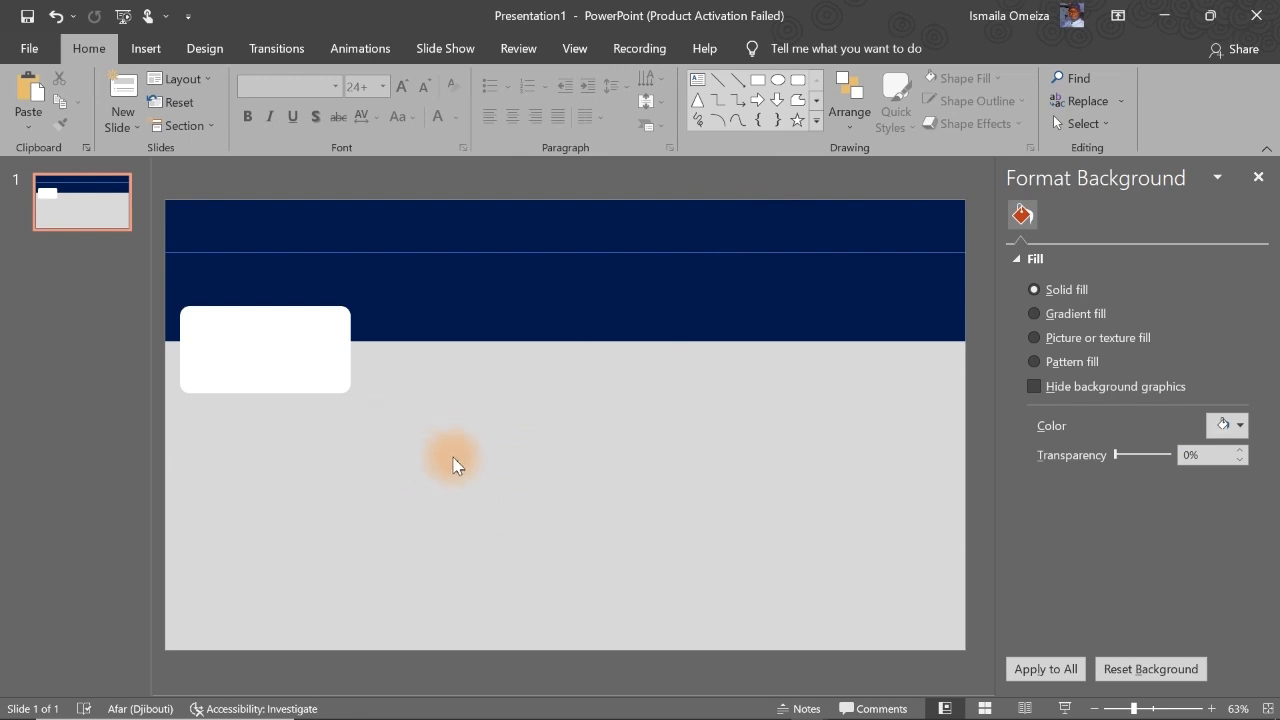
# Apply the outer shadow preset with a 270° angle to the white rounded card.
pyautogui.click(330, 389)
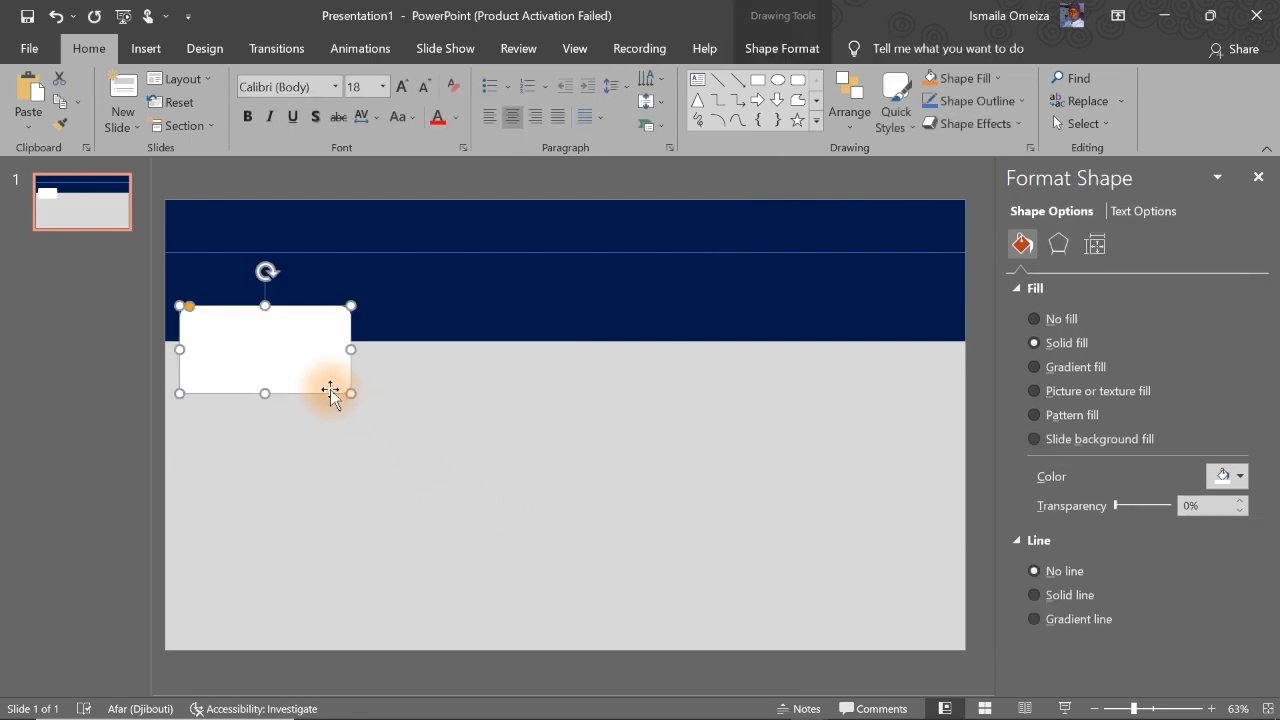
pyautogui.click(1062, 245)
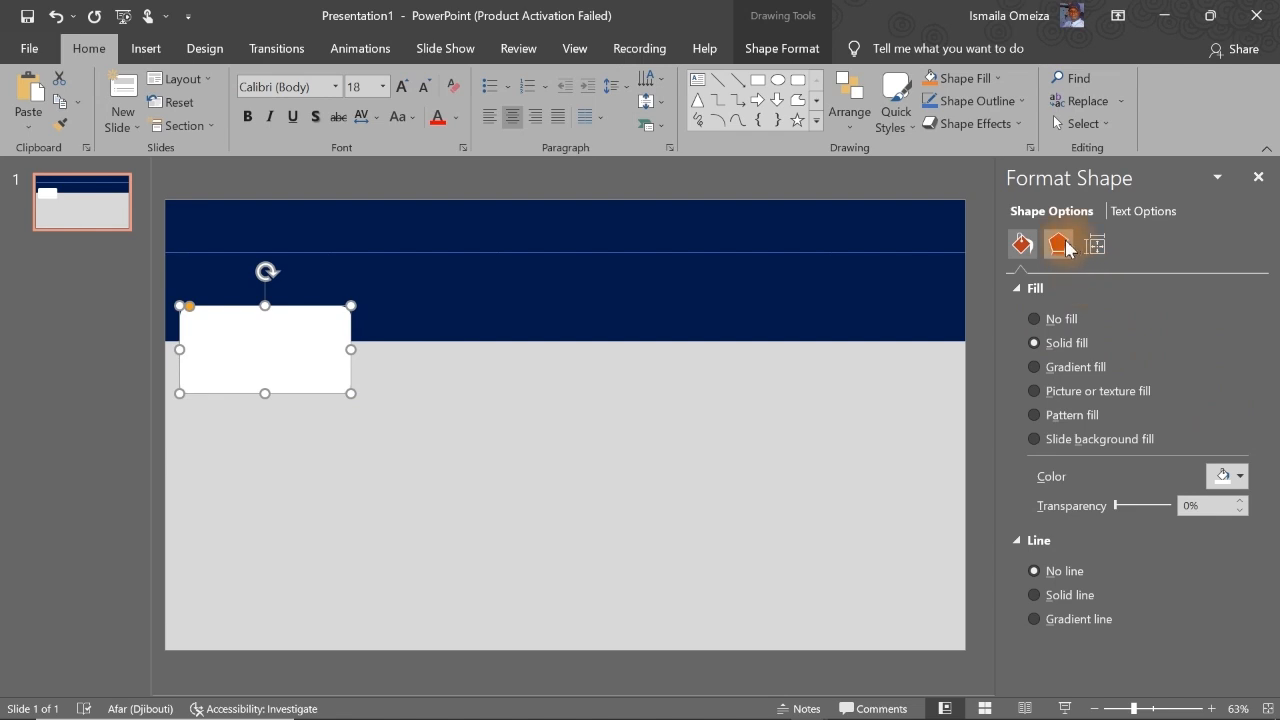
pyautogui.click(1062, 245)
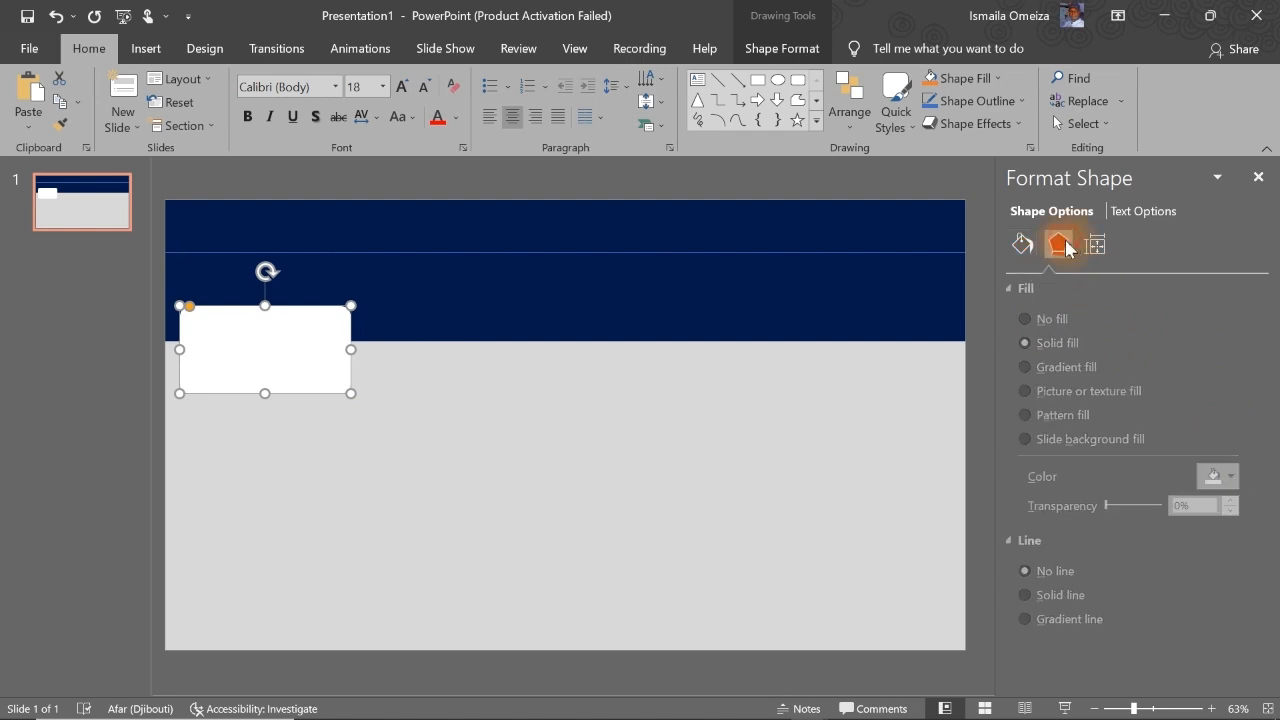
pyautogui.click(1062, 288)
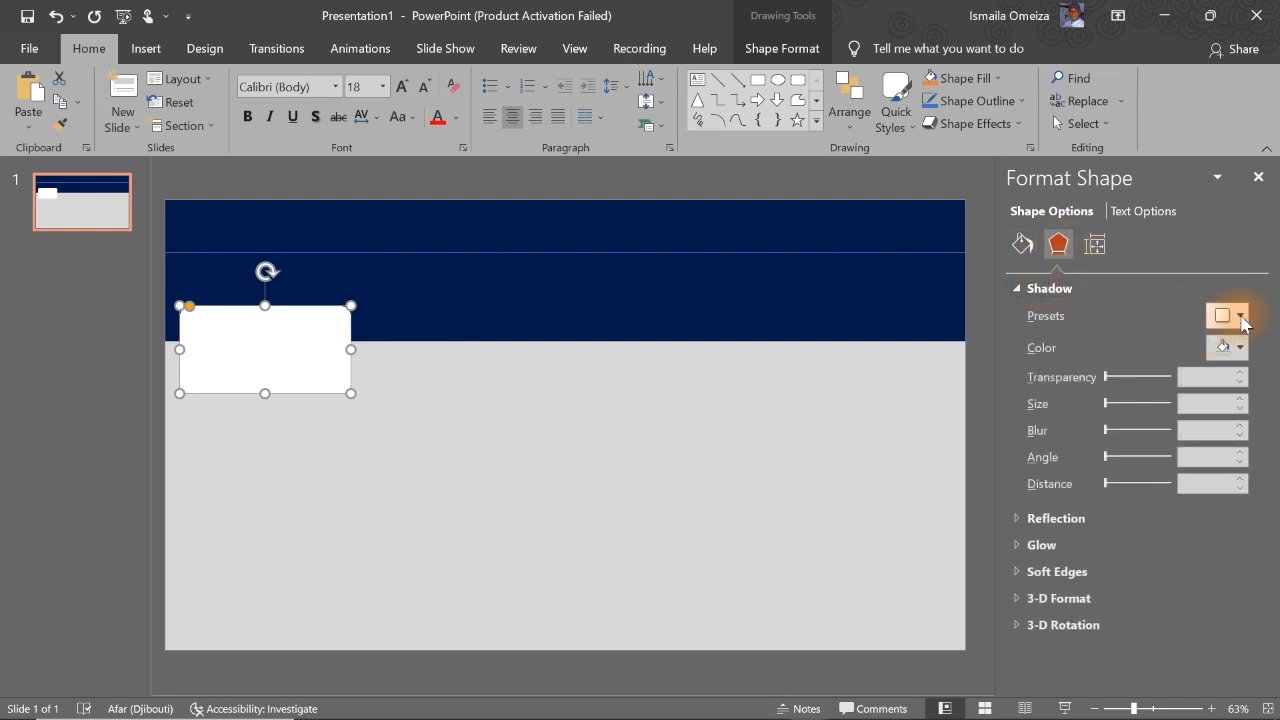
pyautogui.click(1232, 315)
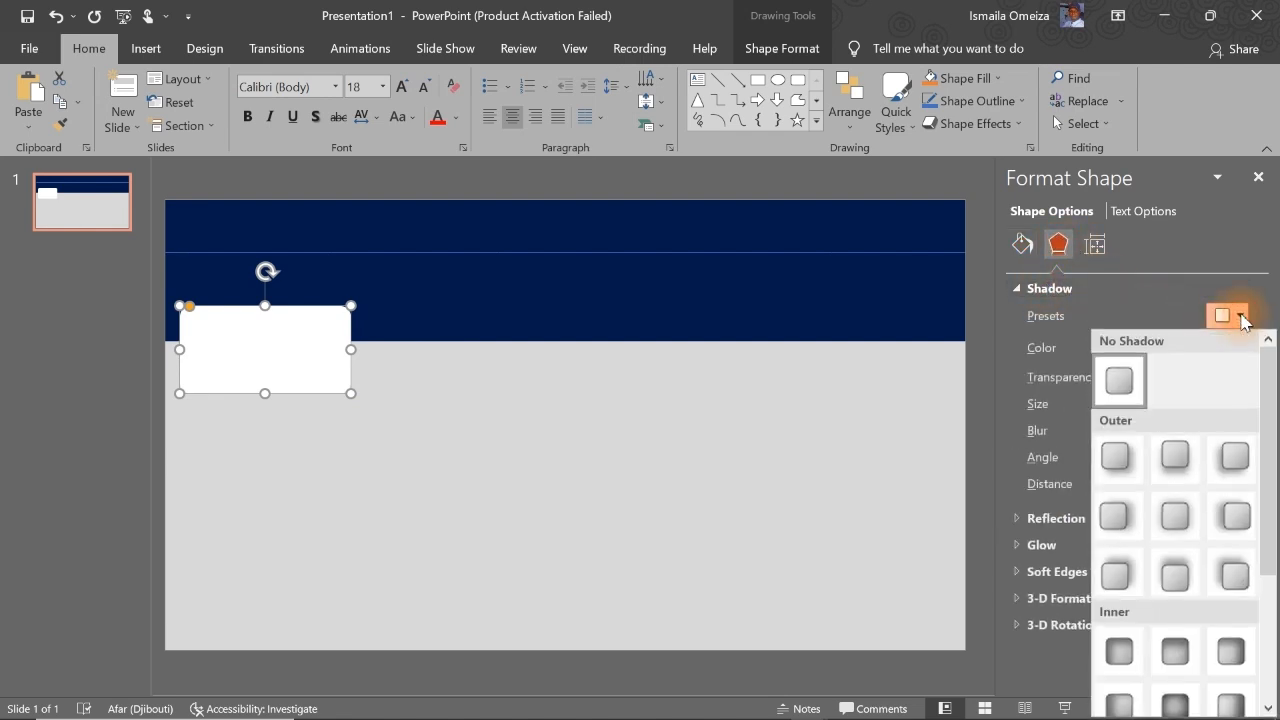
pyautogui.click(1176, 580)
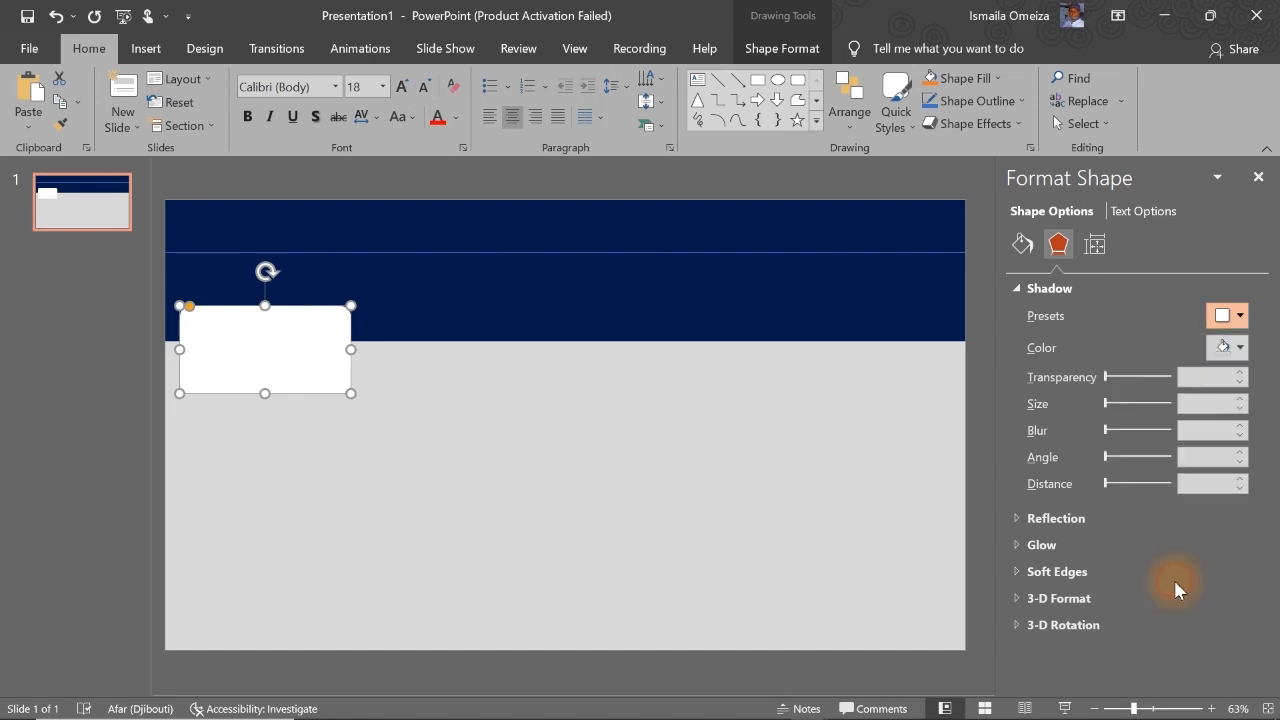
pyautogui.click(599, 459)
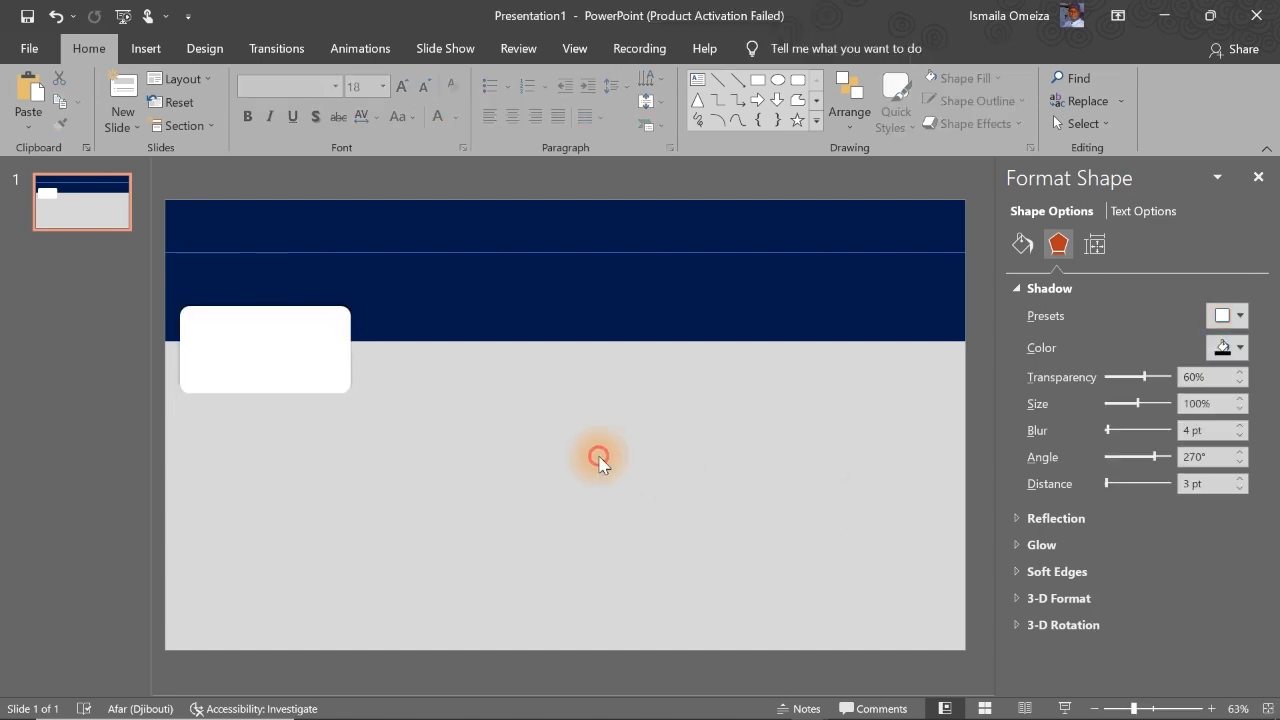
pyautogui.click(290, 380)
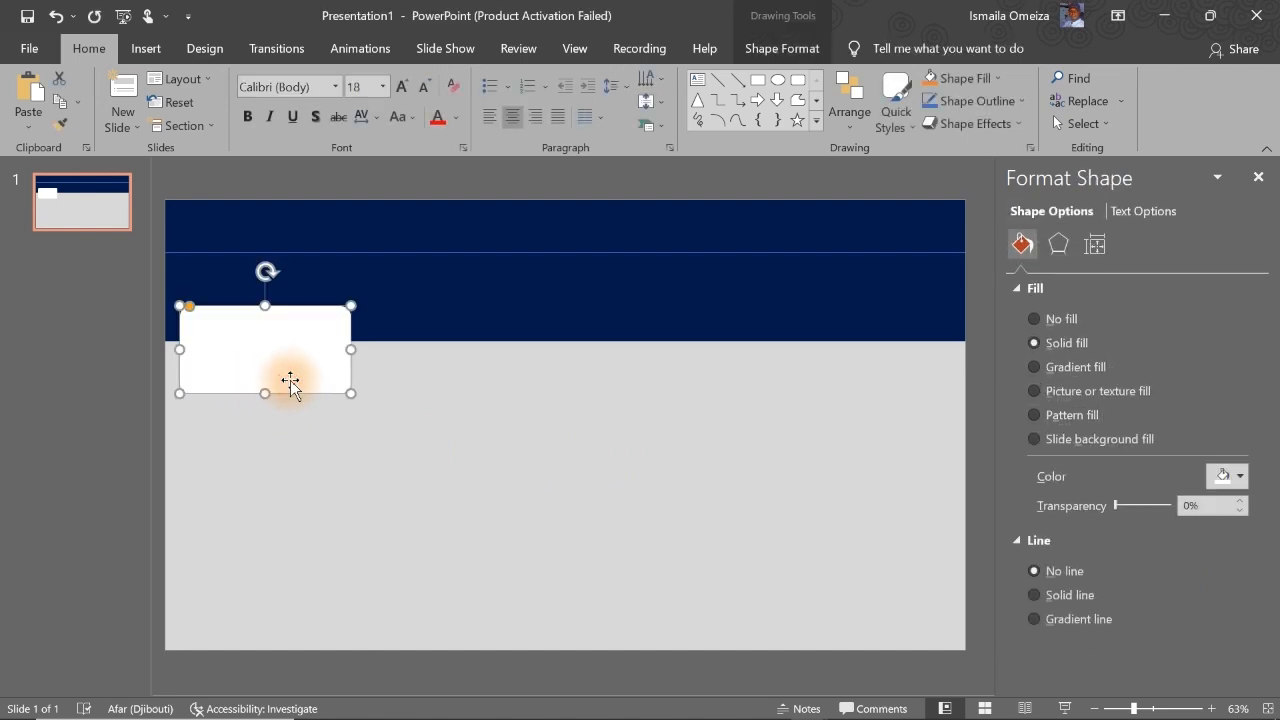
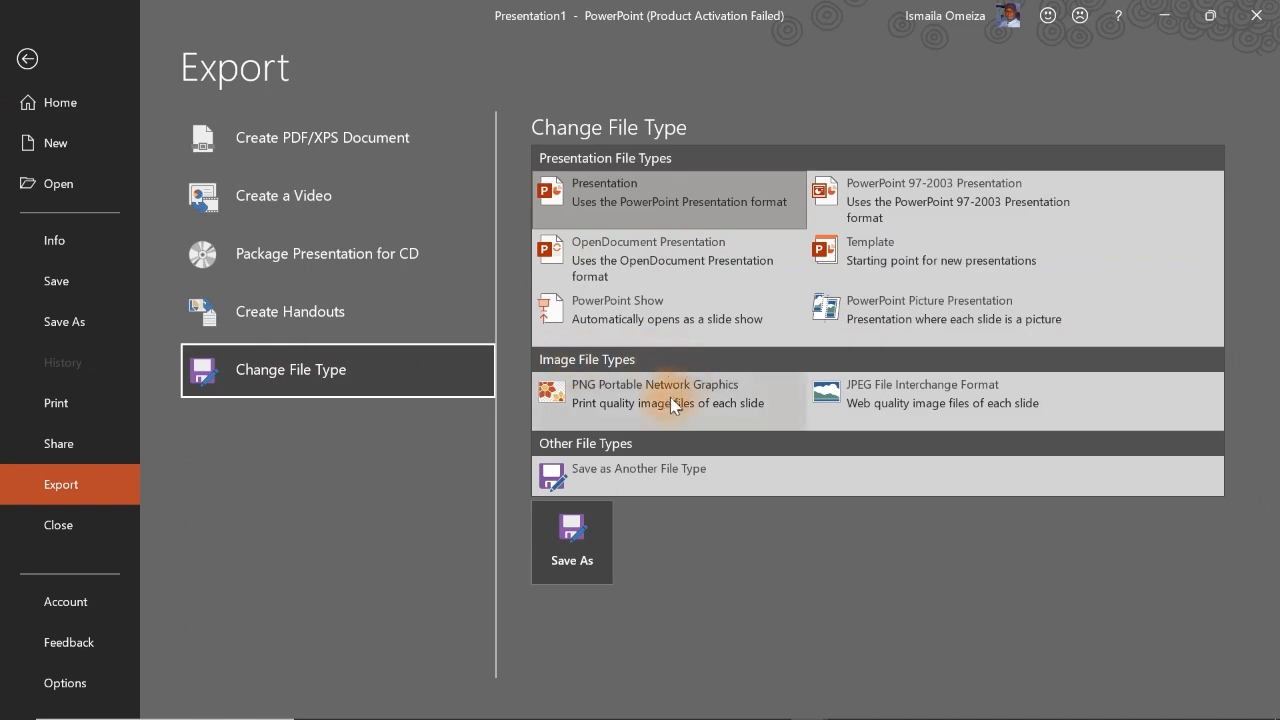
# Export the slide as a PNG image named Background 01 in the YouTube Channel Analysis folder.
pyautogui.doubleClick(668, 398)
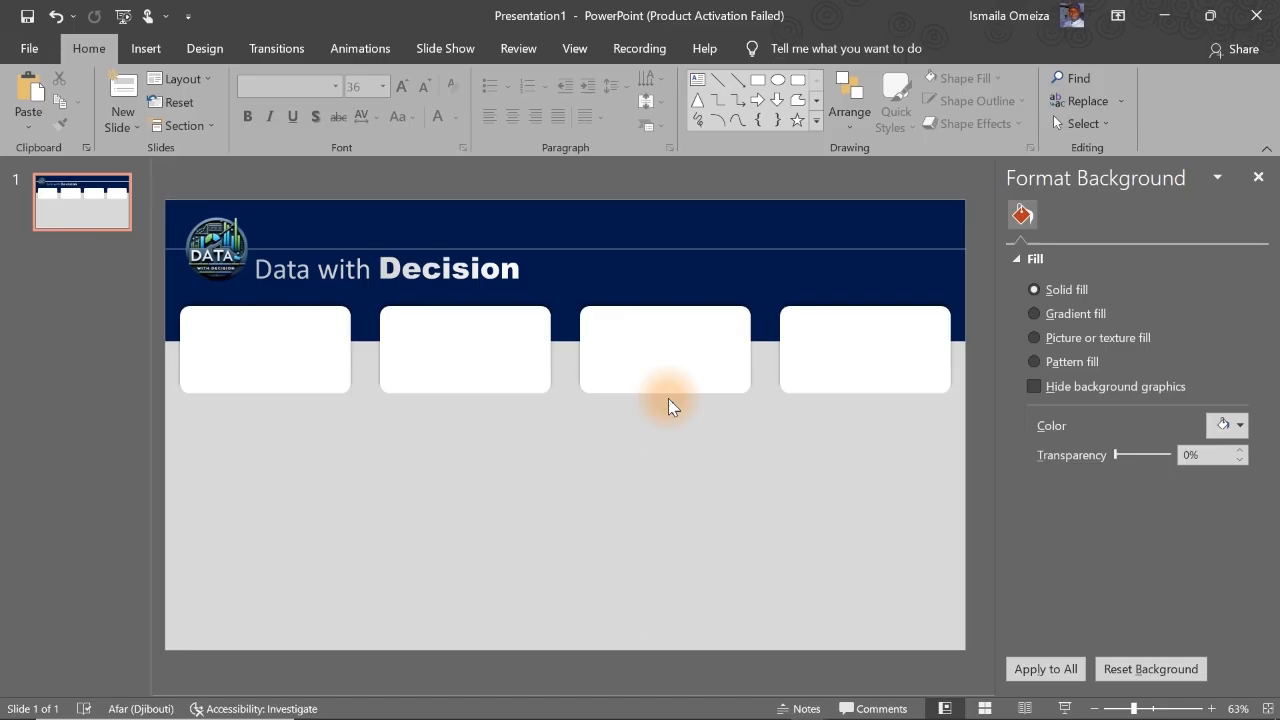
pyautogui.write('Background 01')
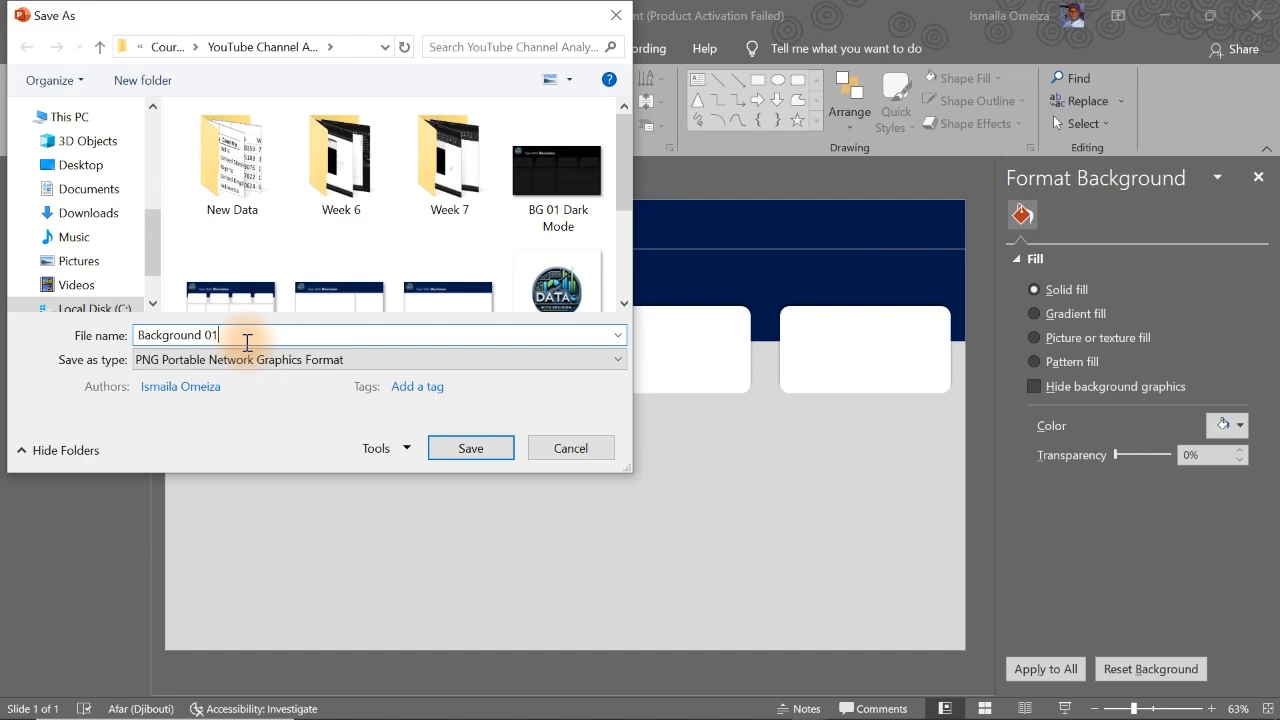
pyautogui.click(471, 447)
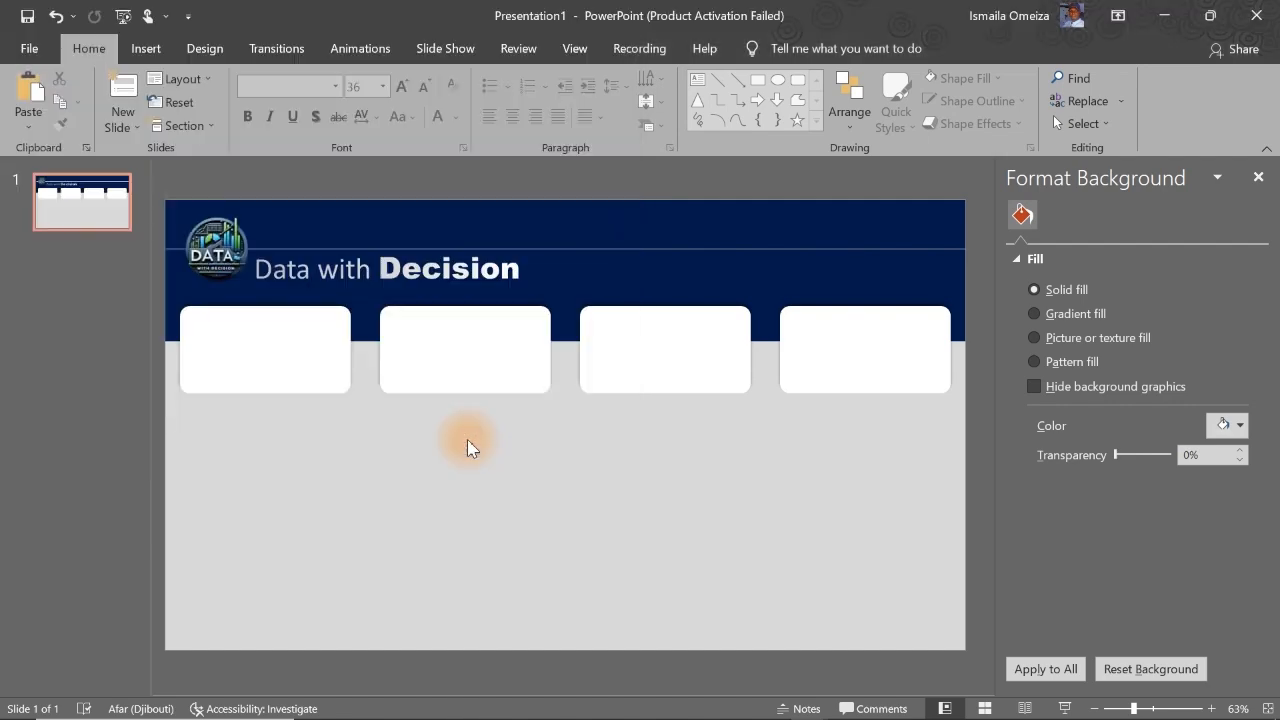
pyautogui.click(629, 424)
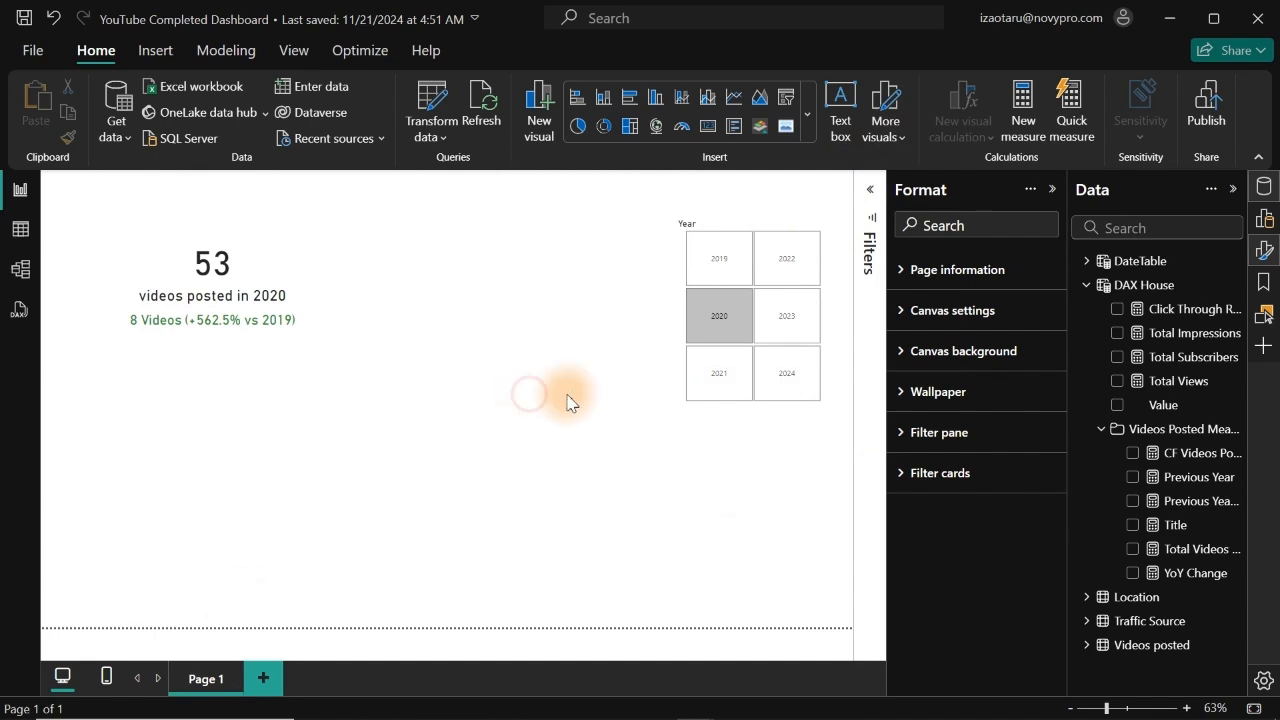
# Set Background 01.png as the page's canvas background image and reduce its transparency to 0%.
pyautogui.click(951, 400)
pyautogui.click(949, 398)
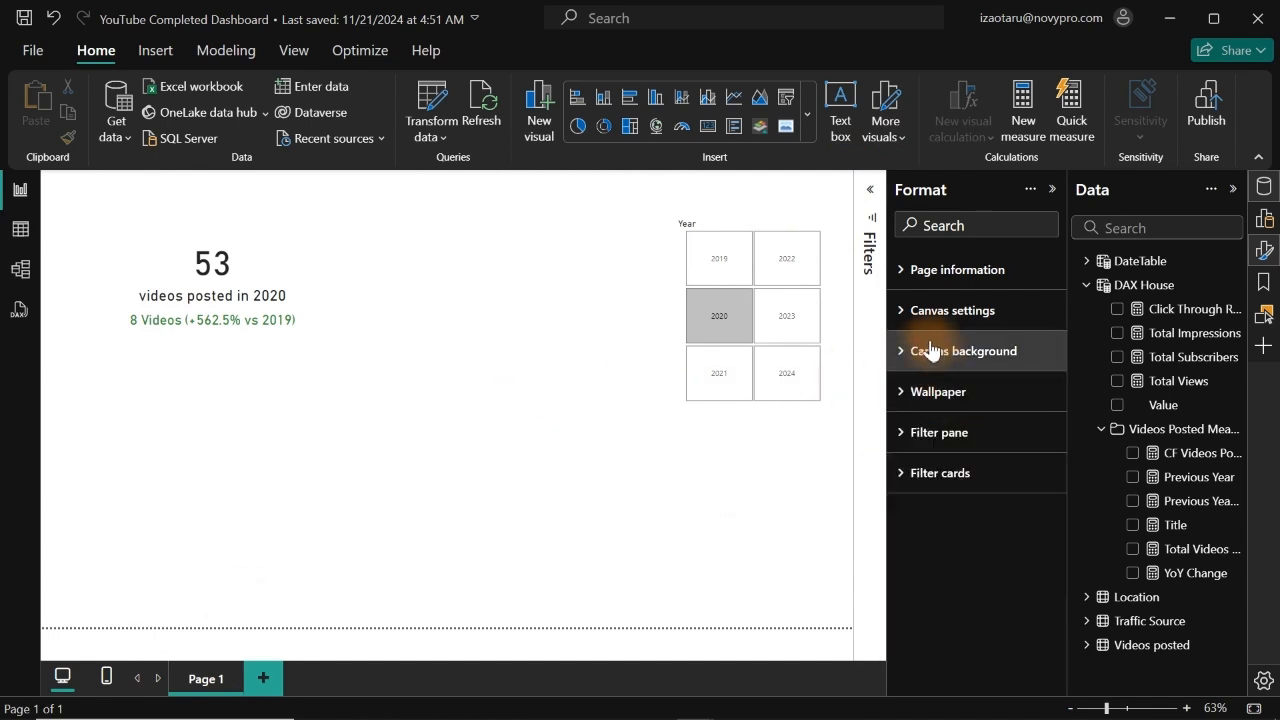
pyautogui.click(932, 350)
pyautogui.click(1041, 473)
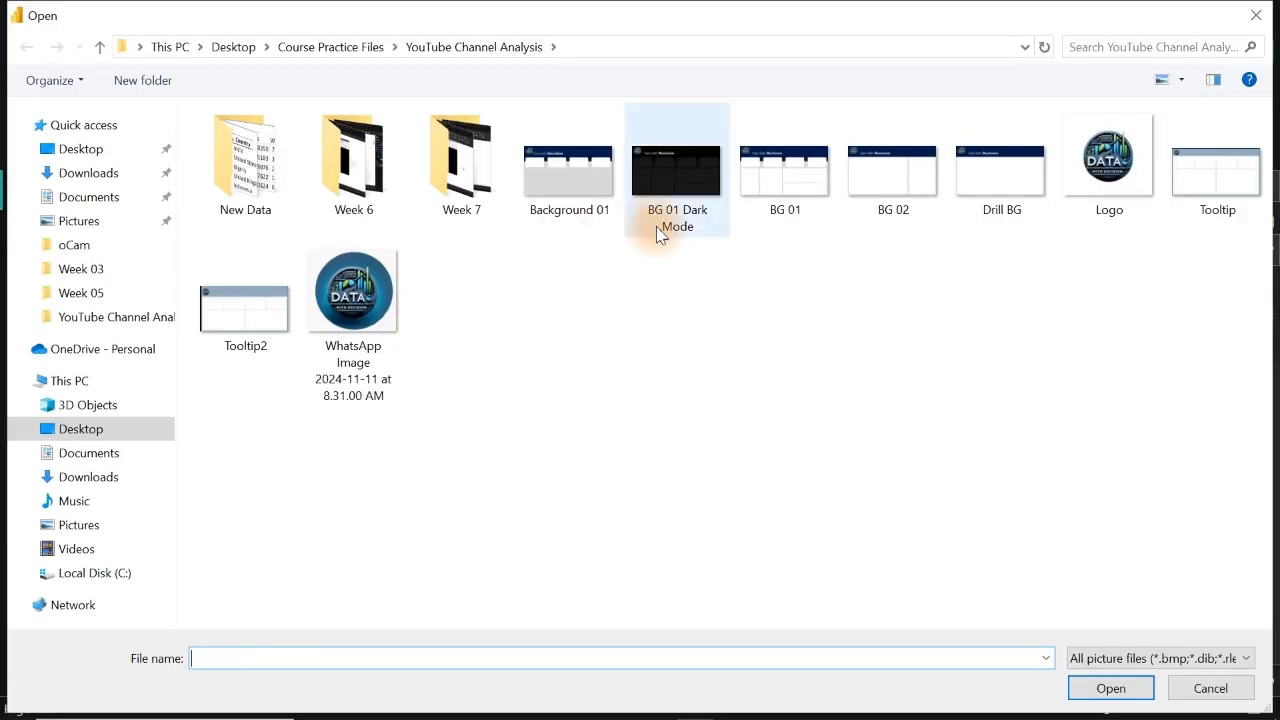
pyautogui.doubleClick(603, 199)
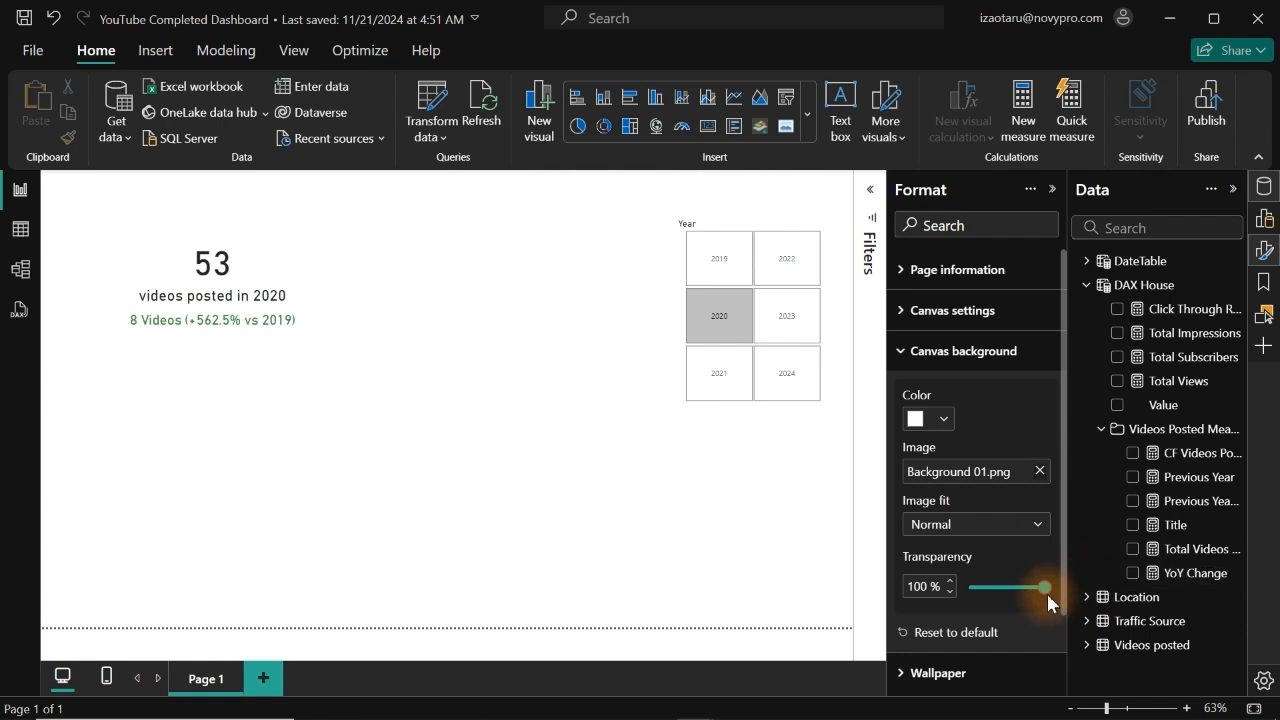
pyautogui.moveTo(1045, 587); pyautogui.dragTo(921, 594)
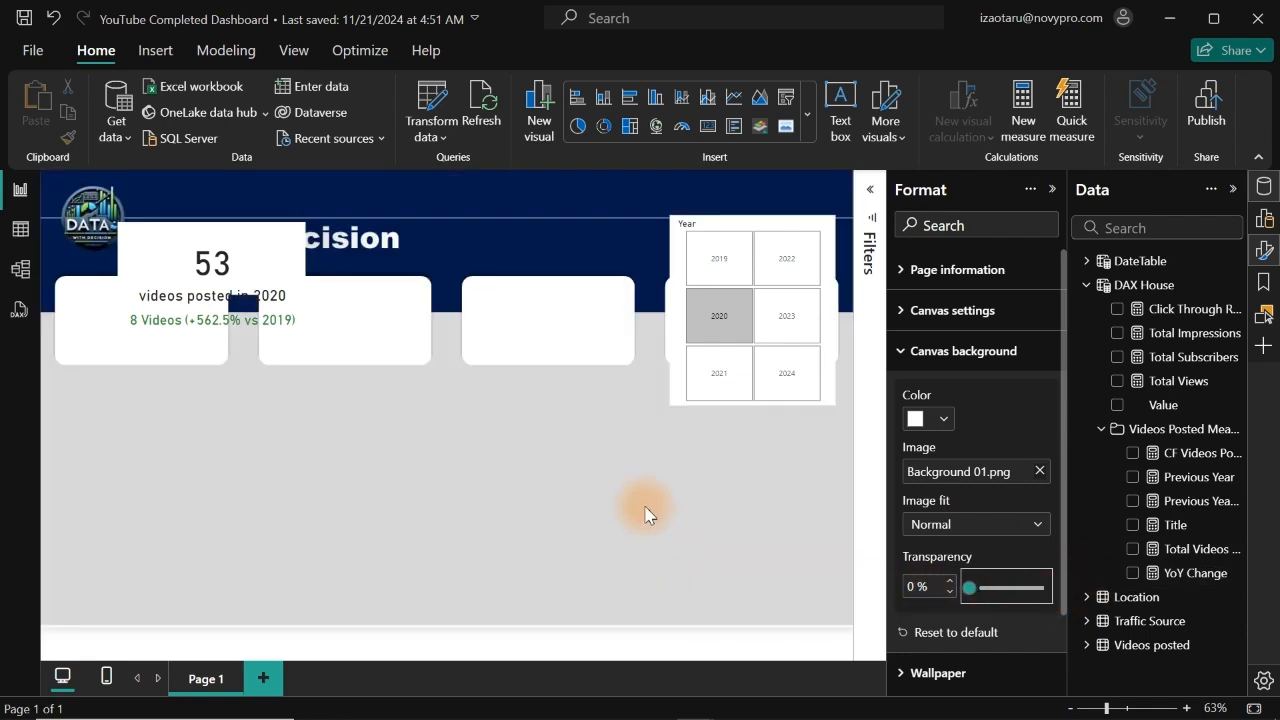
# Move the Year slicer and the videos-posted KPI cards off the banner into the empty grey area.
pyautogui.moveTo(764, 218); pyautogui.dragTo(620, 538)
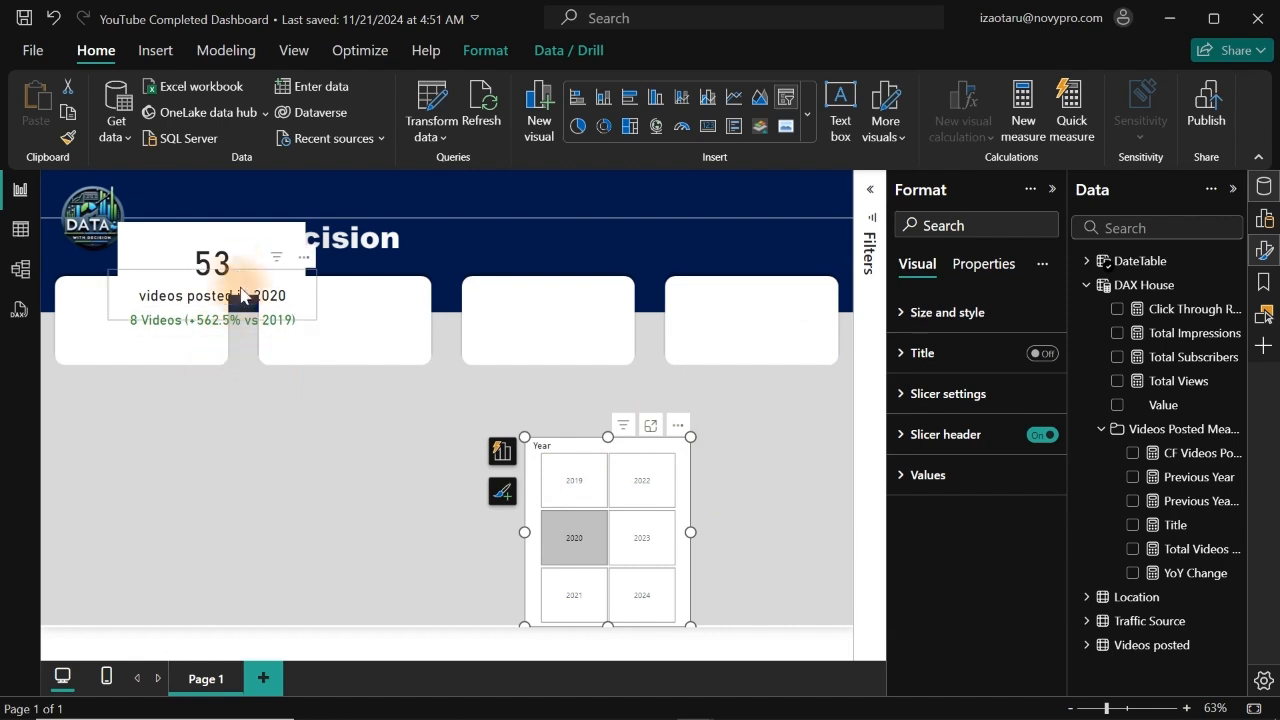
pyautogui.moveTo(367, 418); pyautogui.dragTo(160, 212)
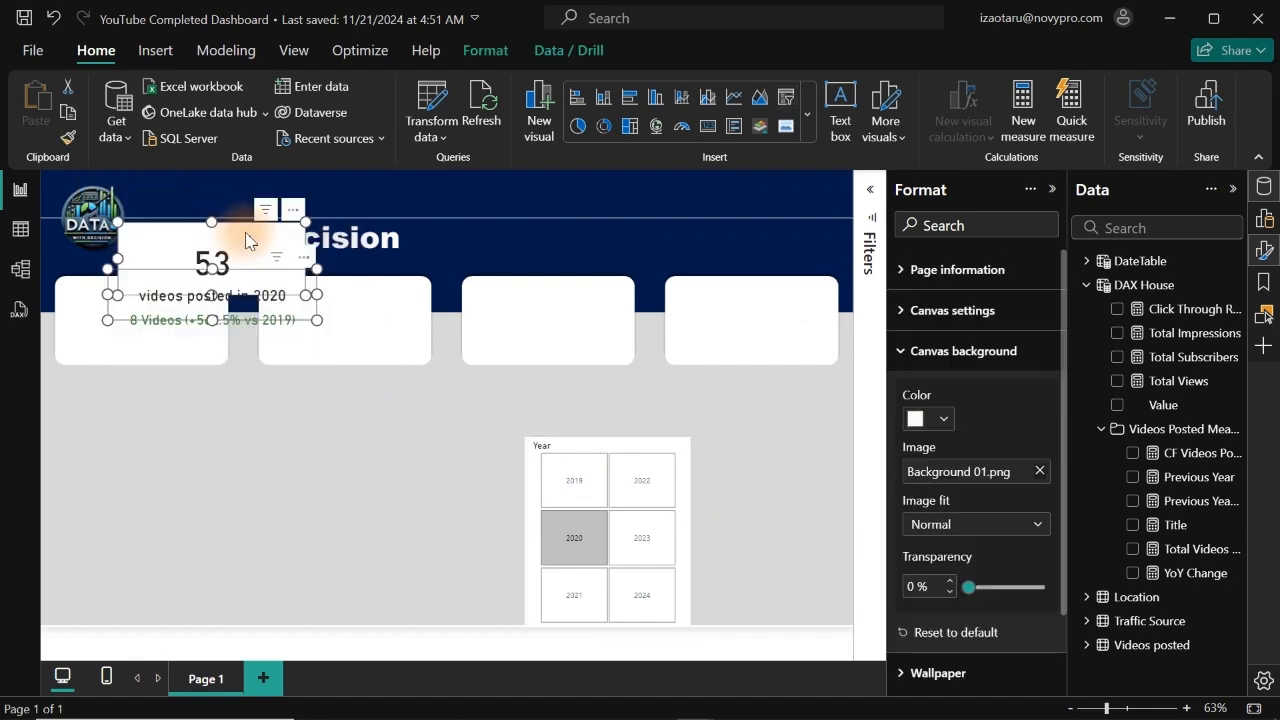
pyautogui.moveTo(249, 237); pyautogui.dragTo(236, 440)
pyautogui.moveTo(251, 319); pyautogui.dragTo(486, 413)
# Place the total videos card in the first white background box and shrink its height to fit the box's upper part.
pyautogui.moveTo(236, 450); pyautogui.dragTo(226, 313)
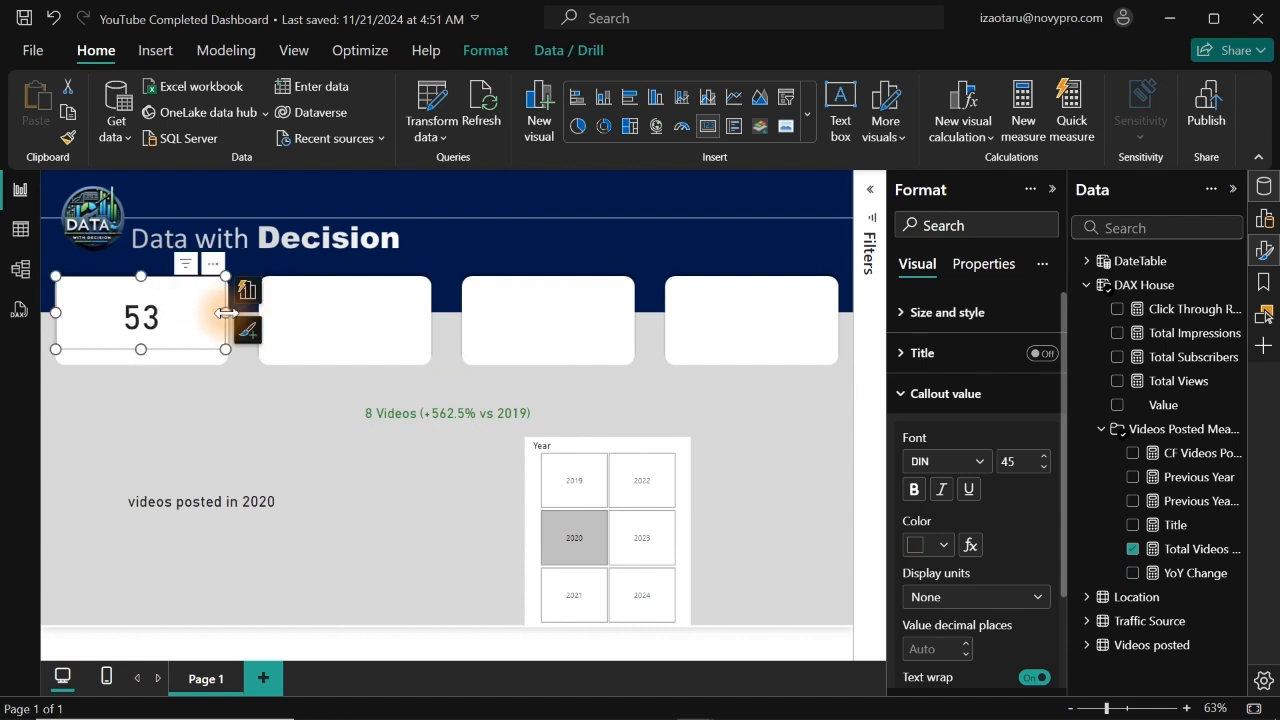
pyautogui.moveTo(138, 274); pyautogui.dragTo(139, 277)
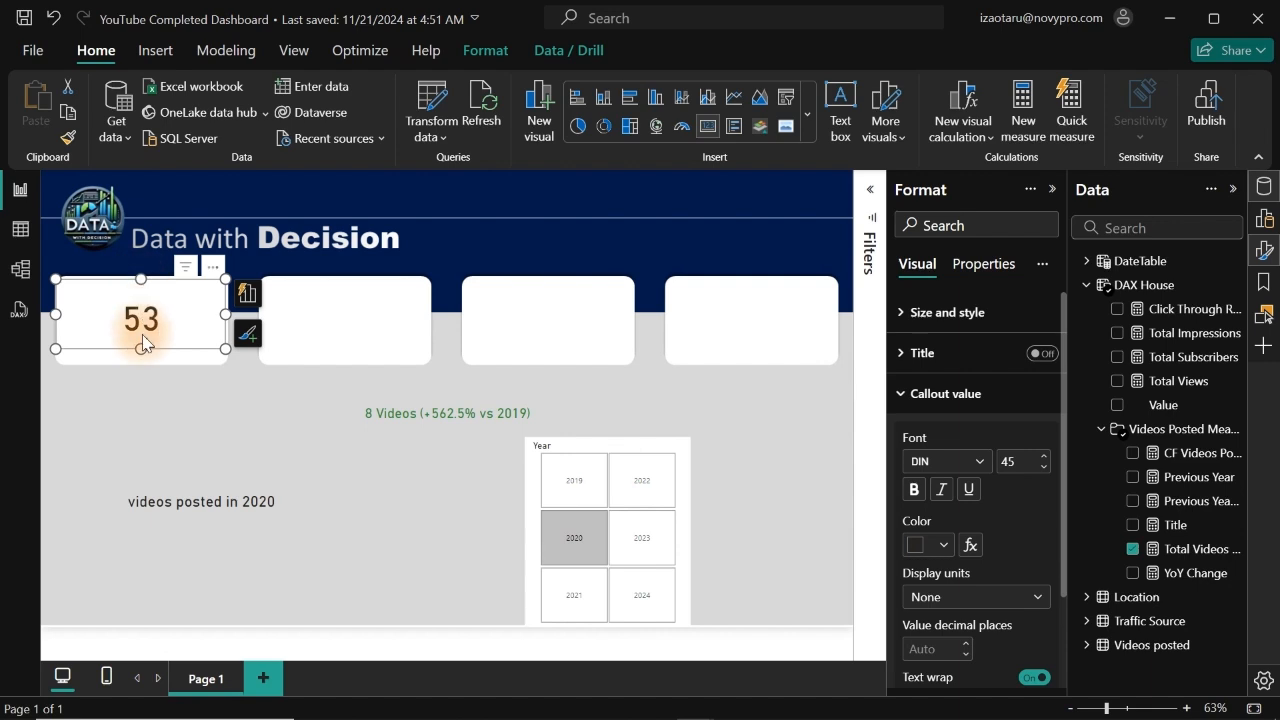
pyautogui.moveTo(139, 349); pyautogui.dragTo(141, 326)
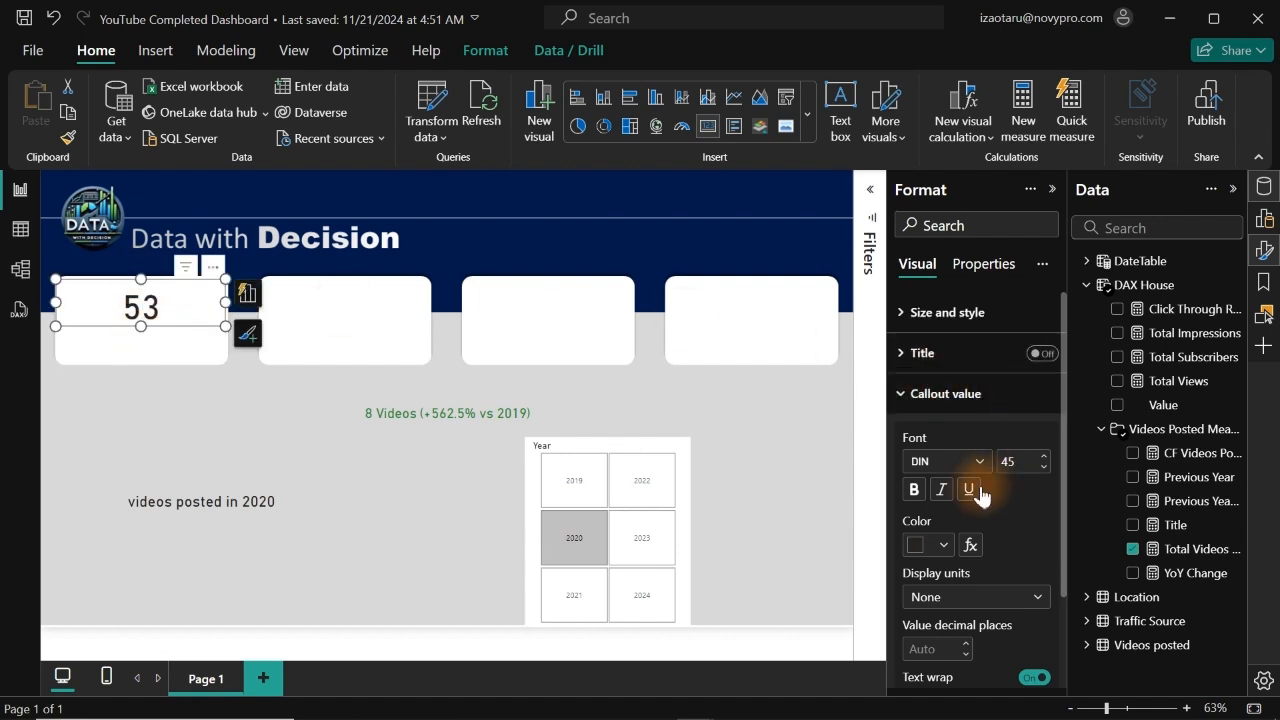
# Change the total videos card's callout value color to a medium gray theme shade.
pyautogui.click(942, 544)
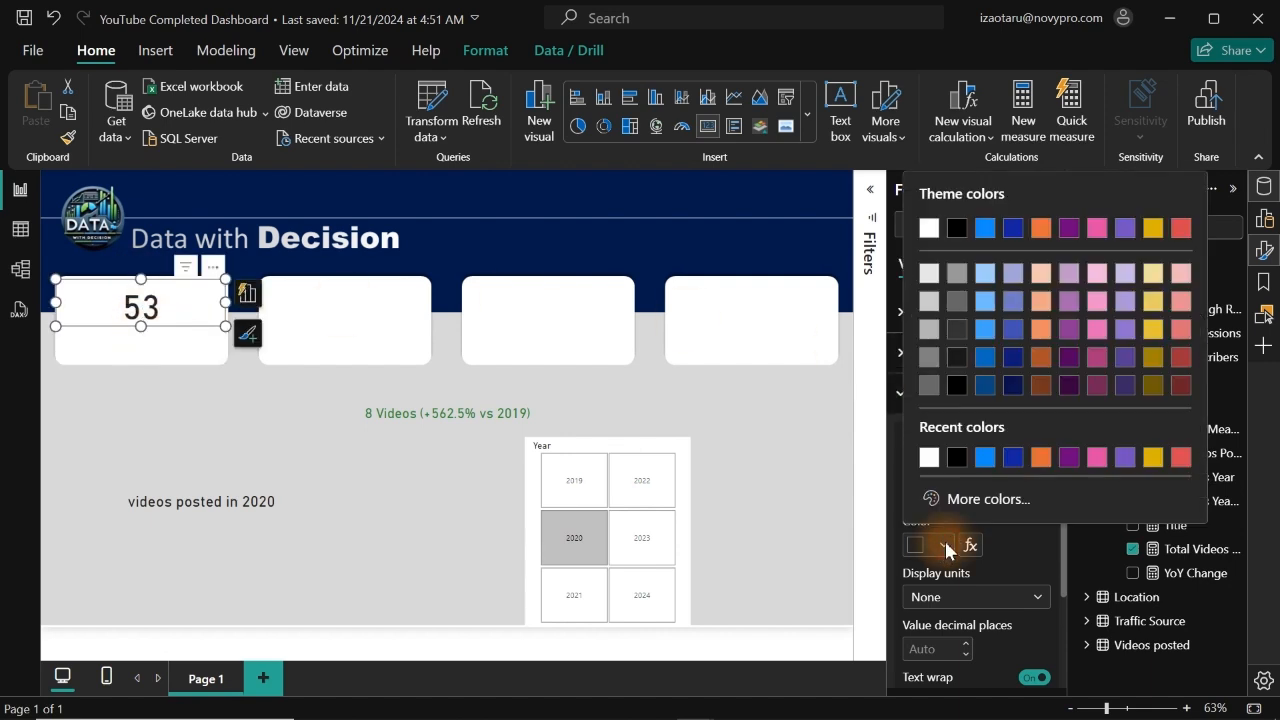
pyautogui.click(957, 330)
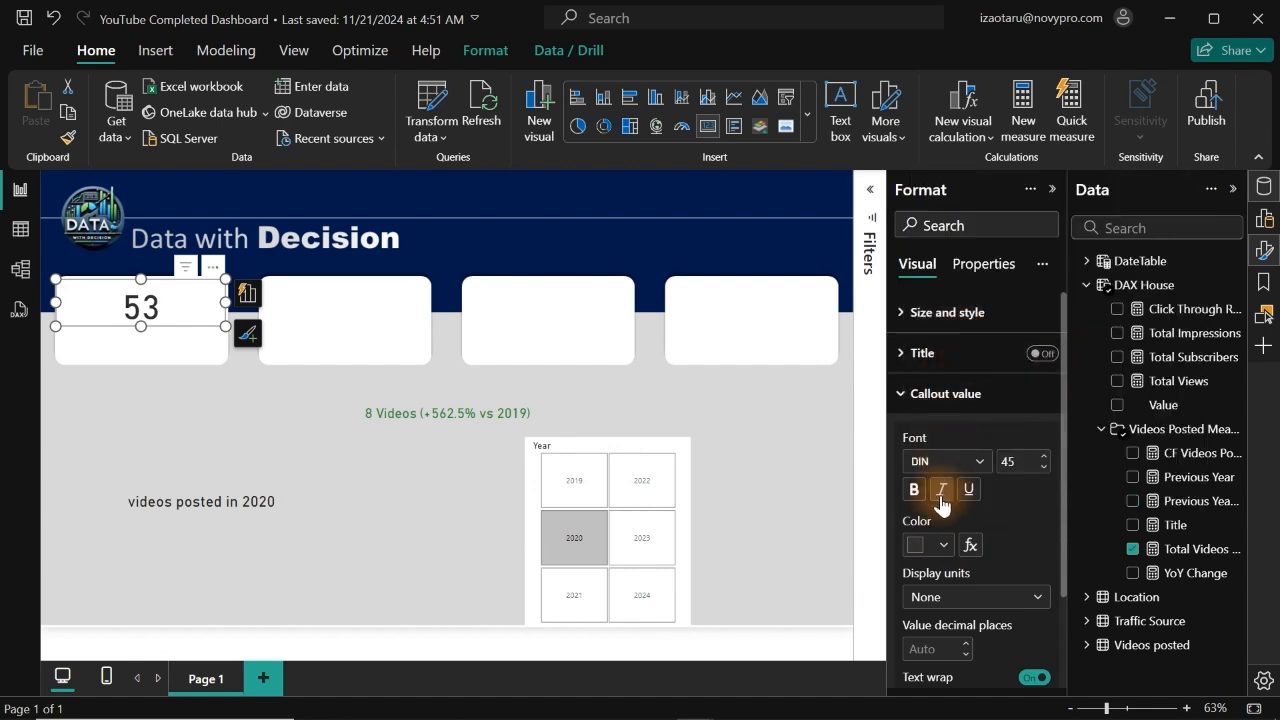
pyautogui.click(942, 544)
pyautogui.click(958, 318)
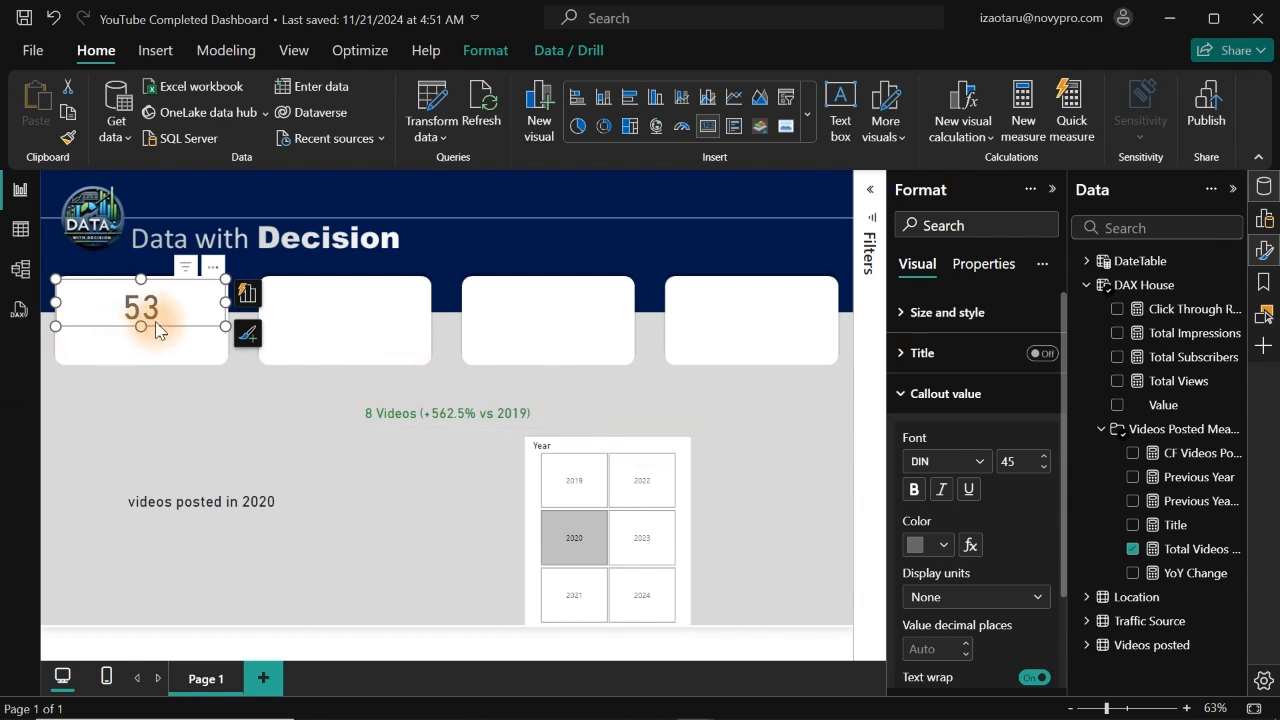
# Nudge the total videos card slightly upward inside the first white box.
pyautogui.press('Up')
pyautogui.press('Up')
pyautogui.press('Up')
pyautogui.press('Up')
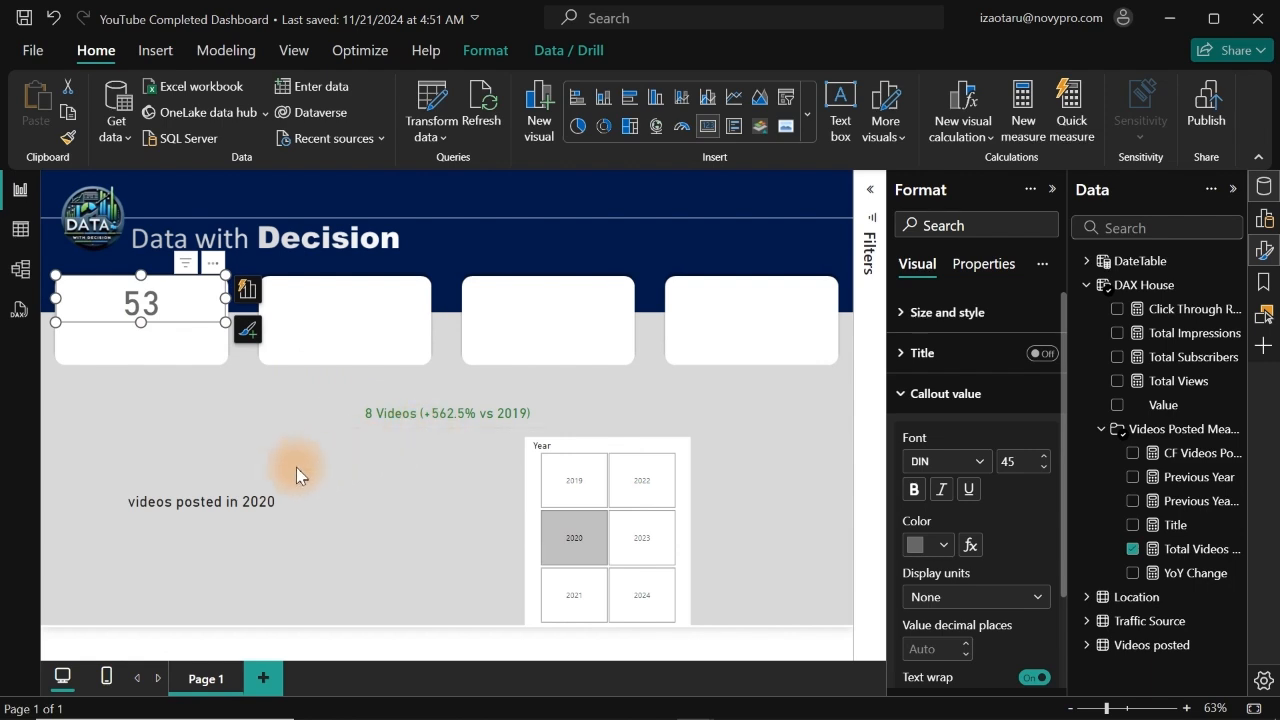
# Move the "videos posted in" title card directly beneath the total videos number in the first white box.
pyautogui.click(241, 508)
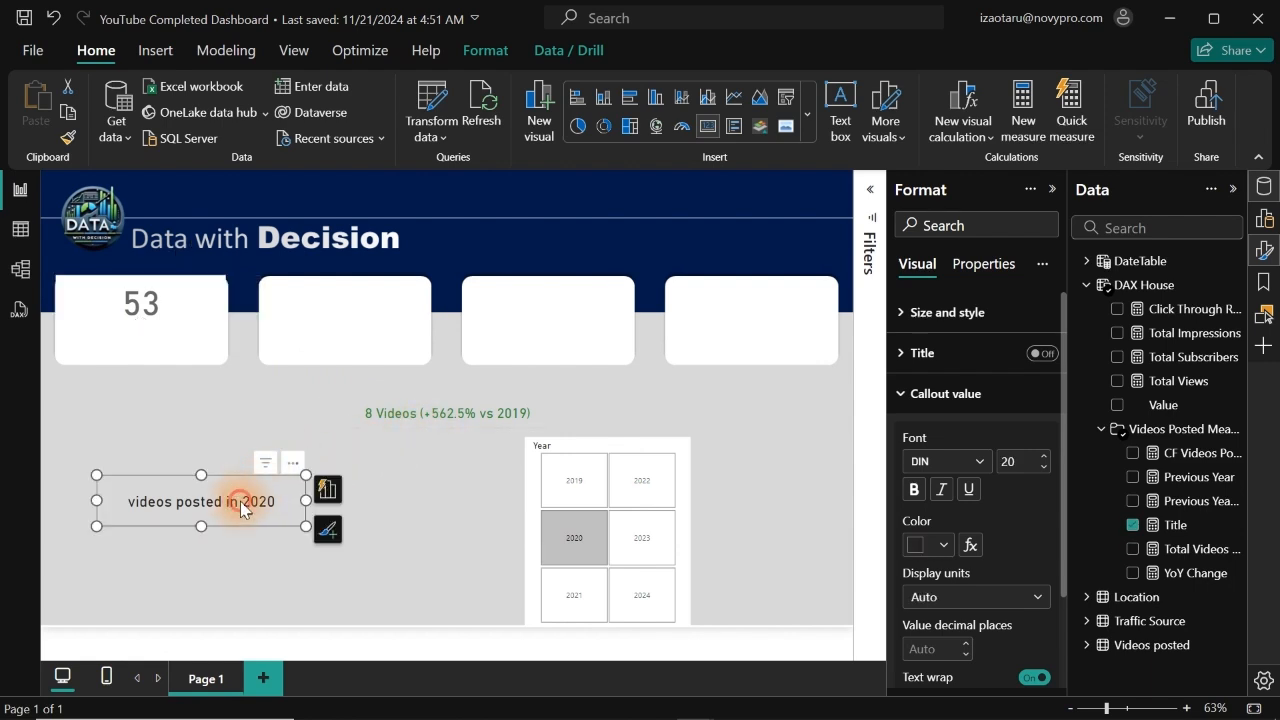
pyautogui.moveTo(240, 508); pyautogui.dragTo(187, 333)
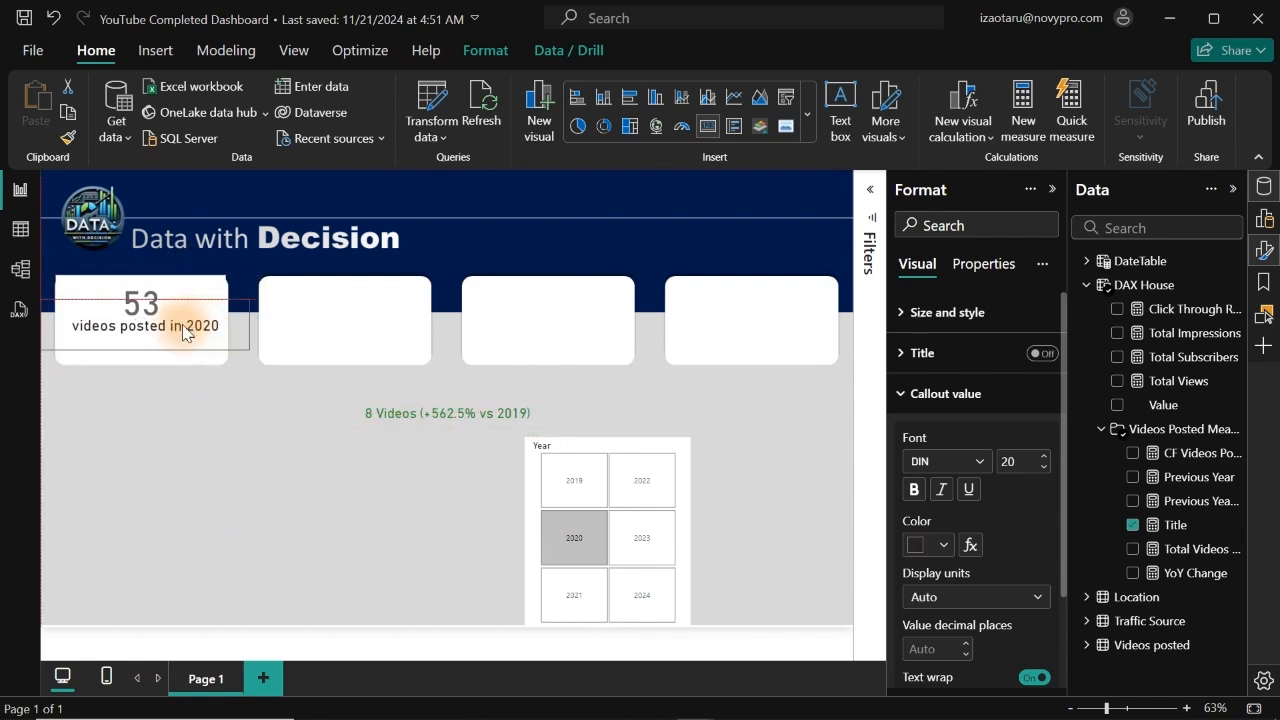
pyautogui.moveTo(178, 333); pyautogui.dragTo(183, 334)
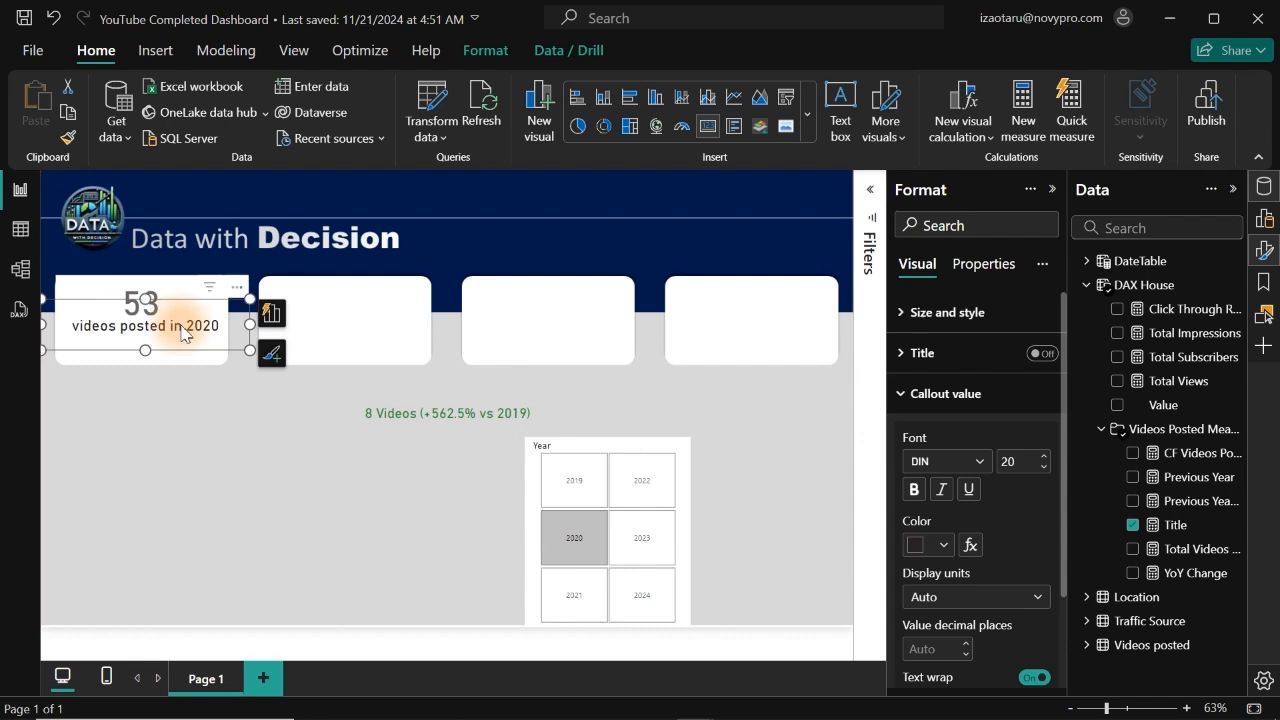
# Clear the 2020 selection in the Year slicer and open the Title measure's formula for editing.
pyautogui.click(568, 540)
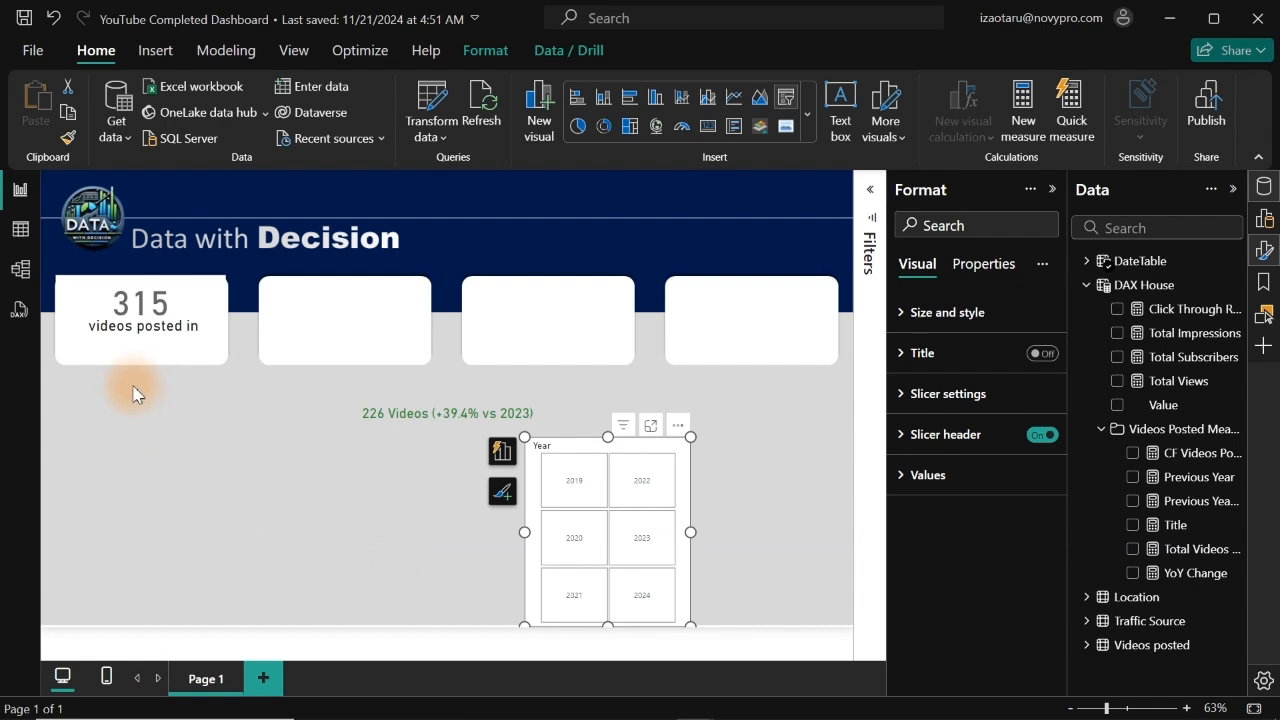
pyautogui.click(191, 333)
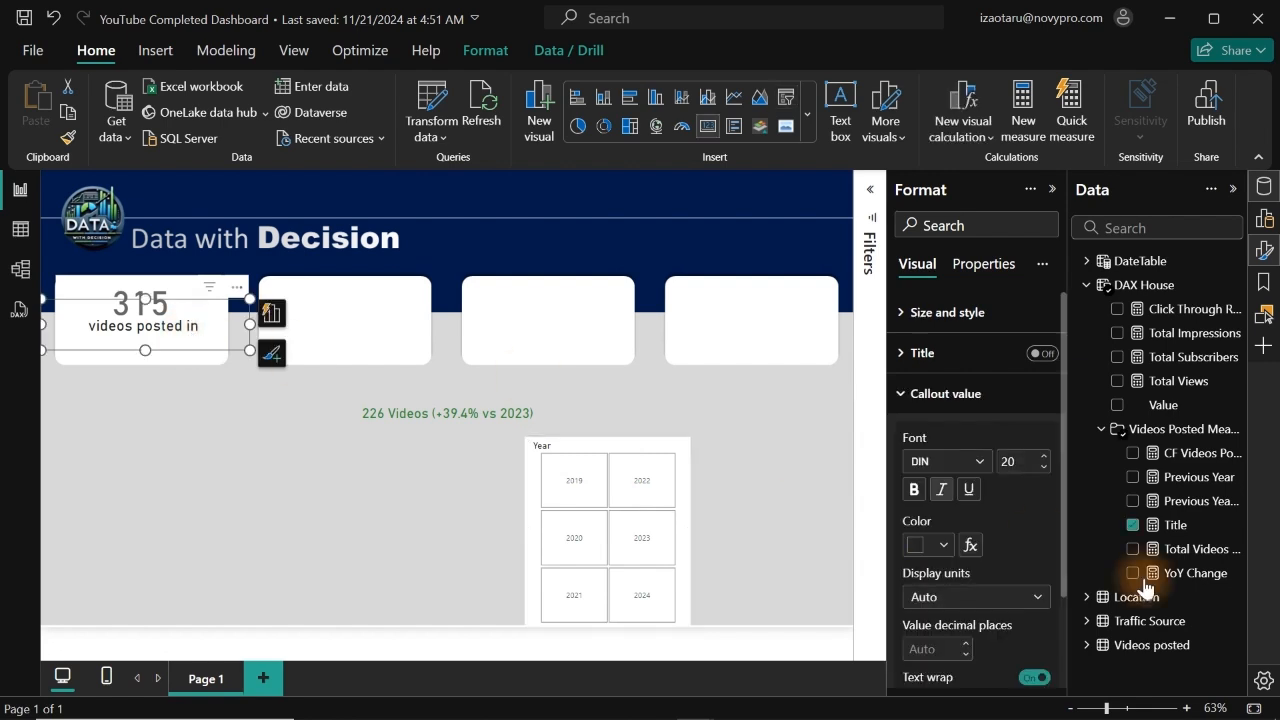
pyautogui.click(1172, 527)
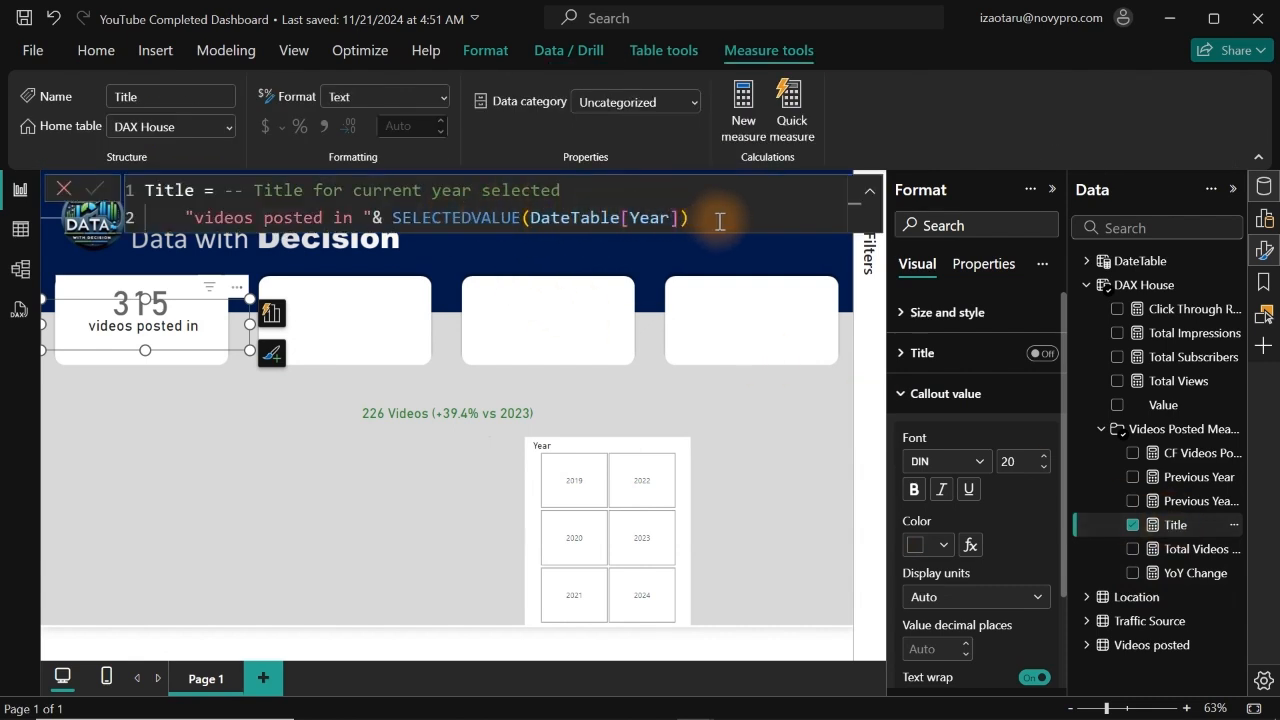
# Cut the SELECTEDVALUE(DateTable[Year]) expression out of the Title measure's text line.
pyautogui.click(394, 217)
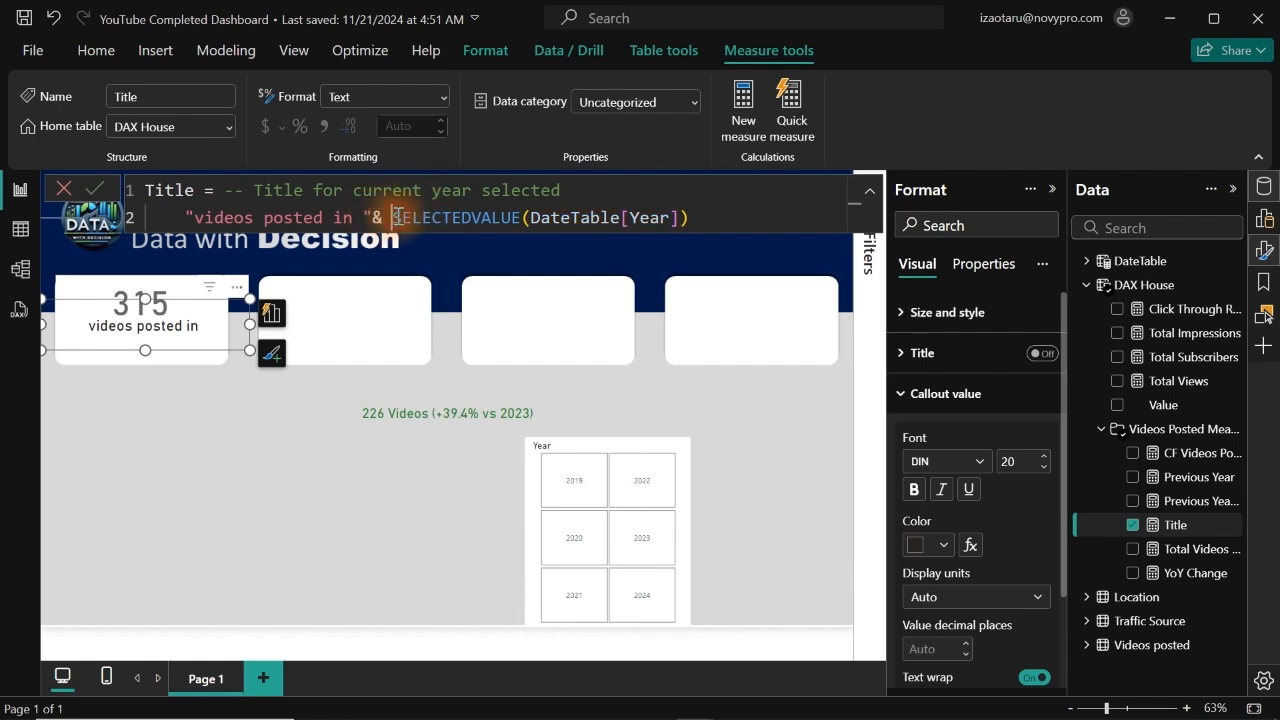
pyautogui.doubleClick(394, 217)
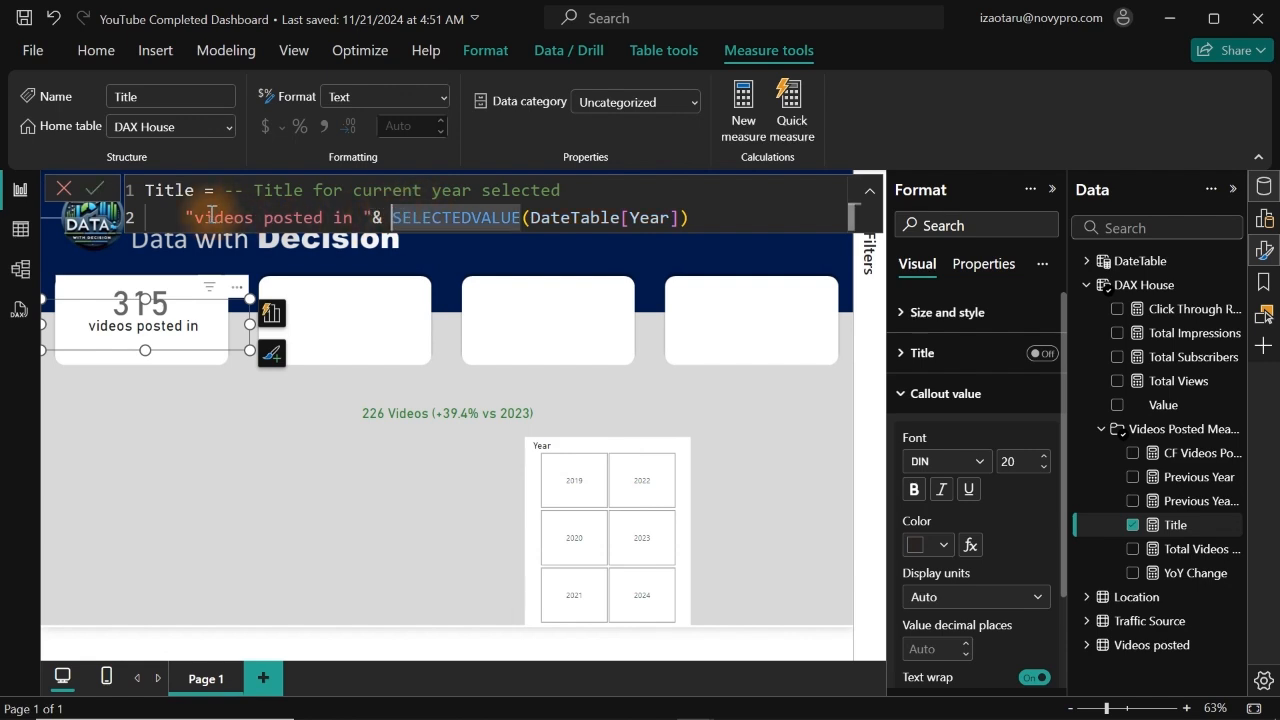
pyautogui.moveTo(394, 217); pyautogui.dragTo(729, 228)
pyautogui.hotkey('ctrl', 'c')
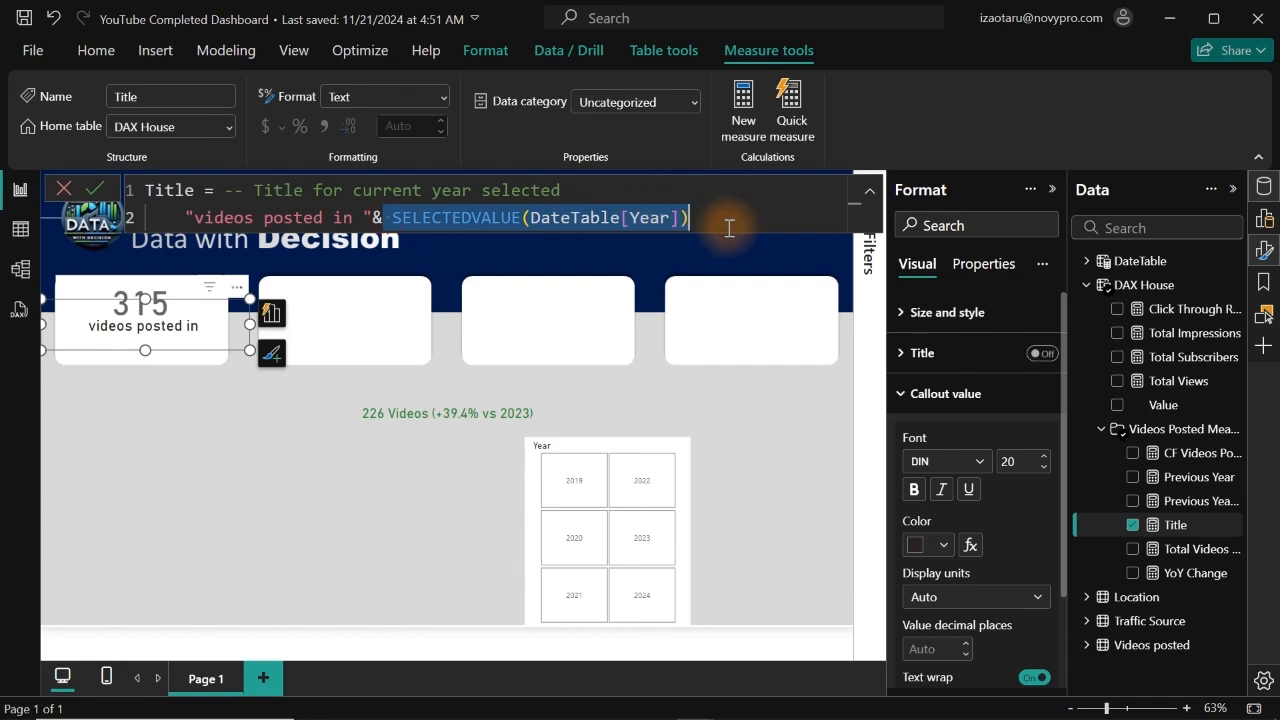
pyautogui.press('Delete')
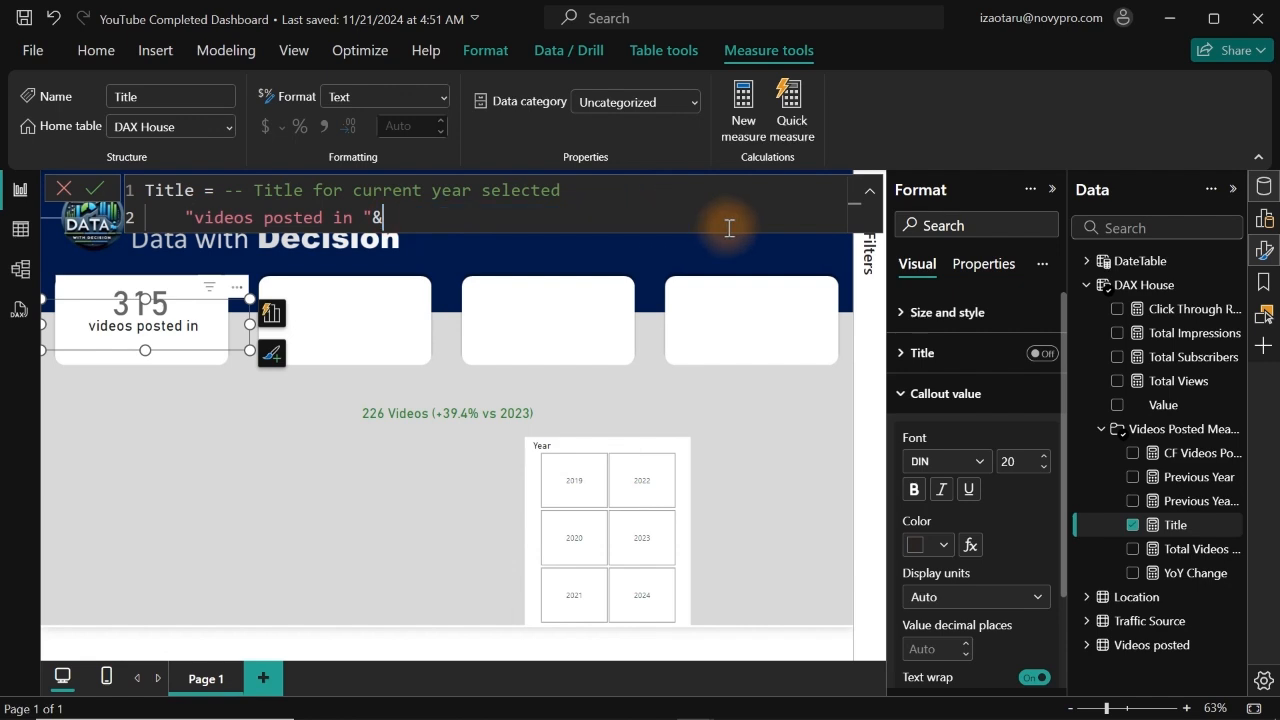
# Declare a variable _SelectedYear above the text line, set to the cut SELECTEDVALUE(DateTable[Year]) expression.
pyautogui.click(580, 191)
pyautogui.press('Return')
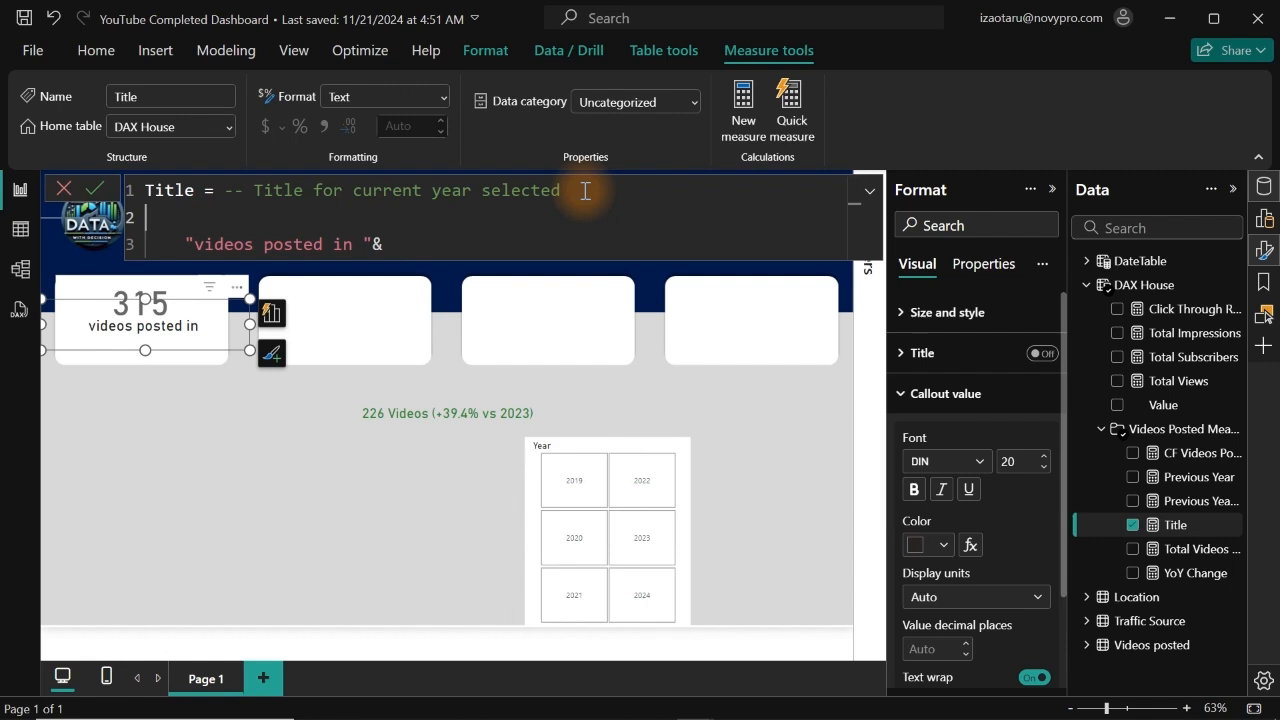
pyautogui.write('var')
pyautogui.press('Tab')
pyautogui.write('_Selected')
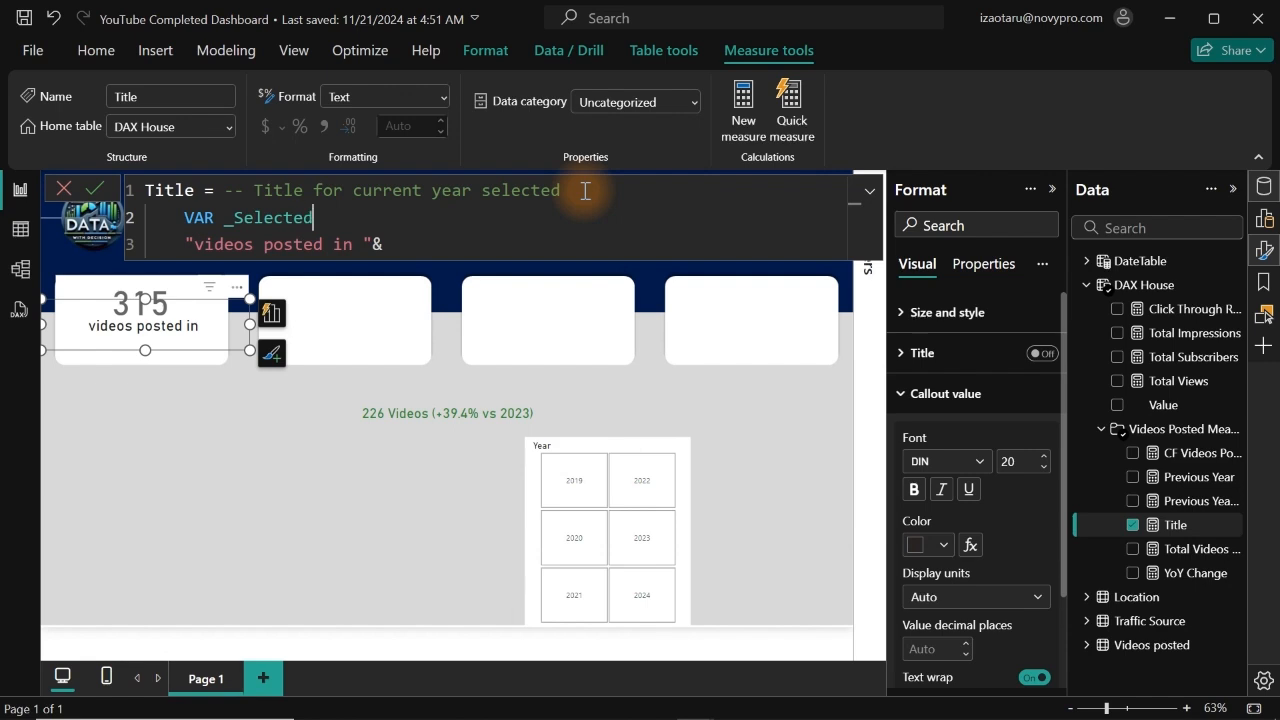
pyautogui.write('Year =')
pyautogui.hotkey('ctrl', 'v')
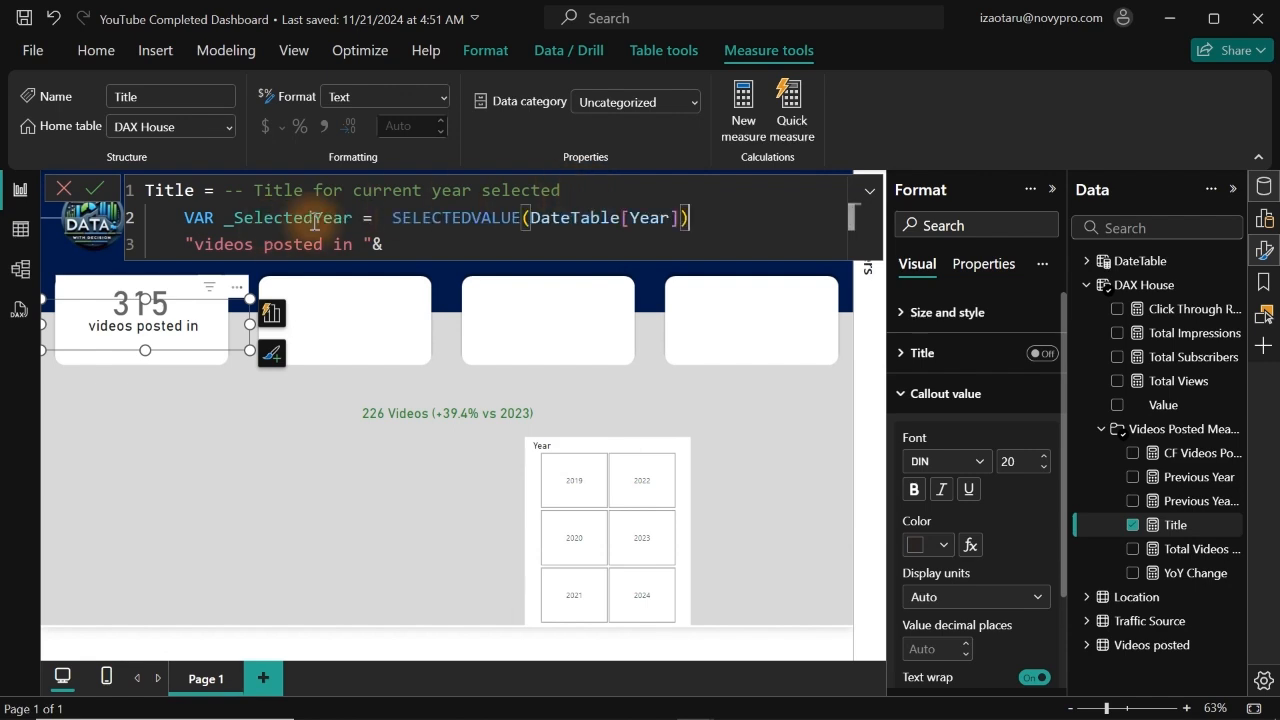
# Add RETURN and start an IF function with the condition _SelectedYear<>BLANK() below the variable.
pyautogui.hotkey('shift', 'Return')
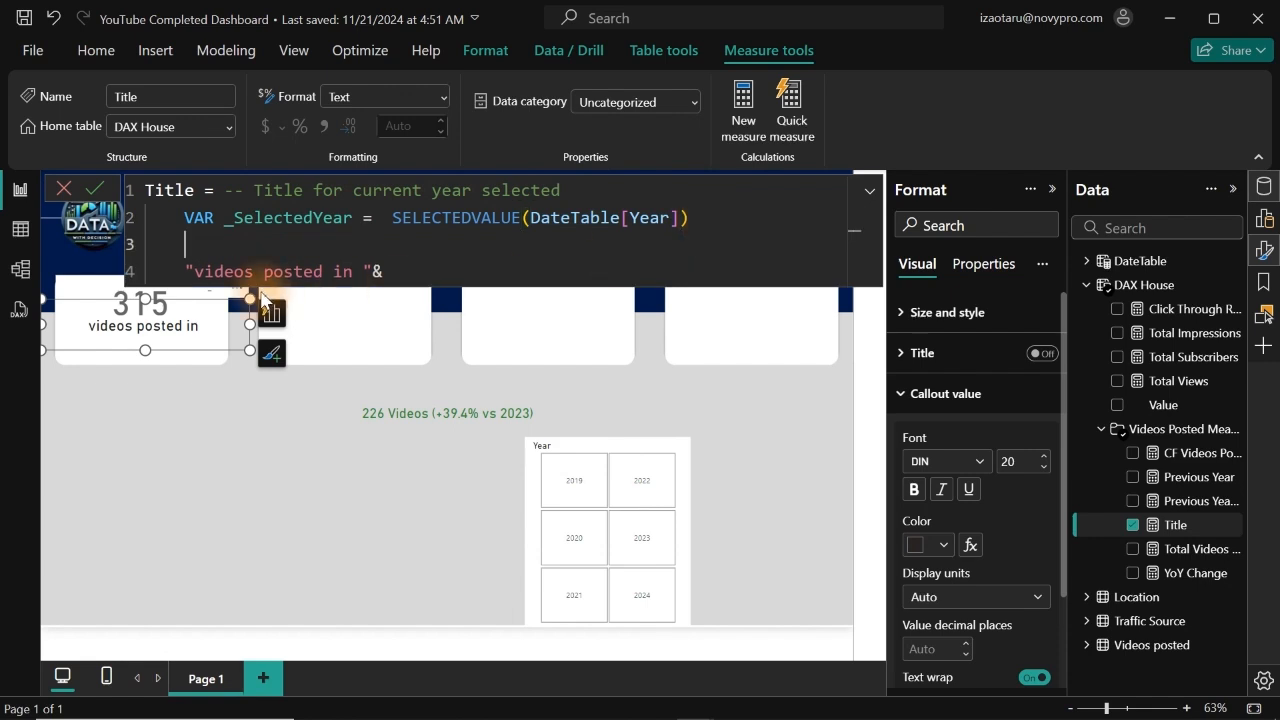
pyautogui.write('RETURN')
pyautogui.hotkey('shift', 'Return')
pyautogui.write('IF(')
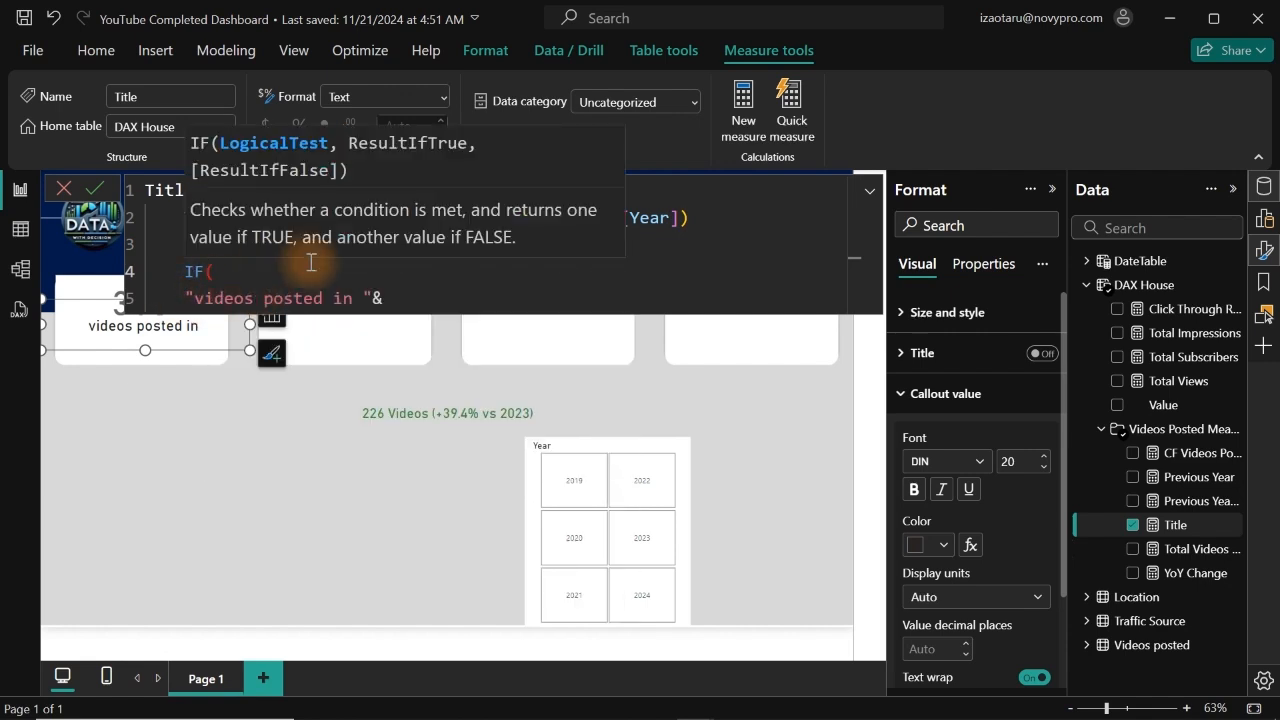
pyautogui.write(' _')
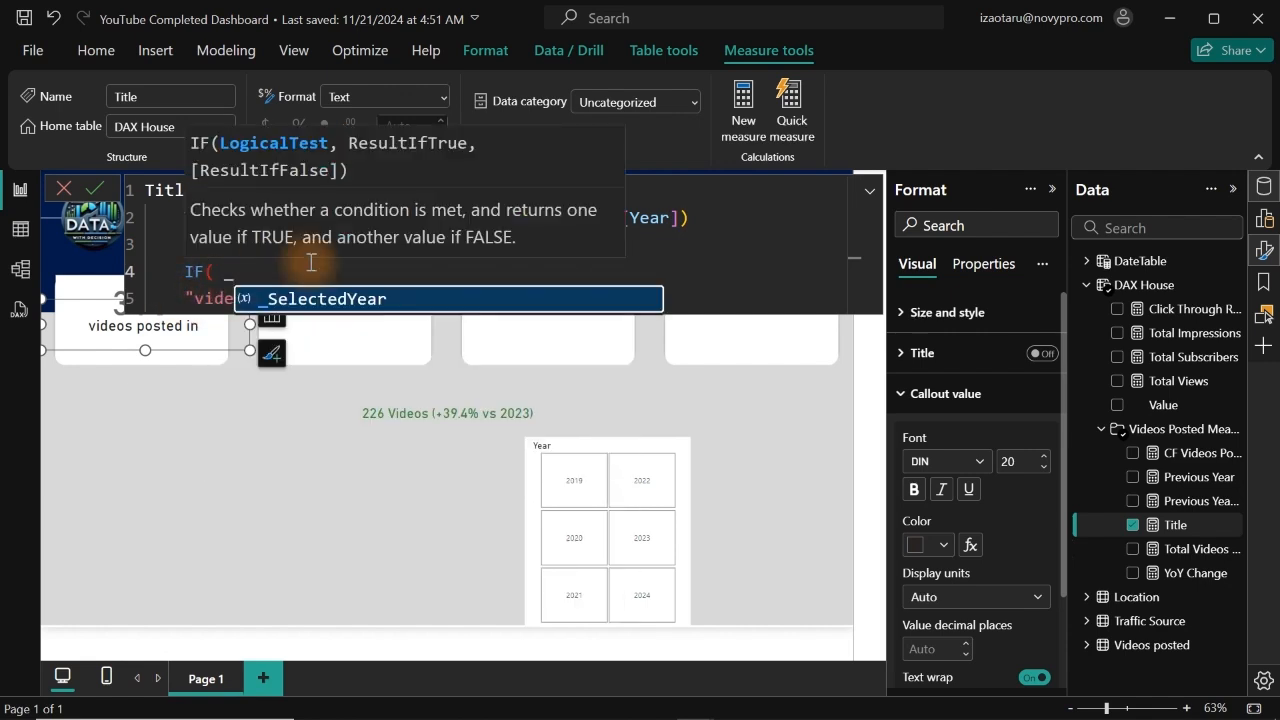
pyautogui.press('Tab')
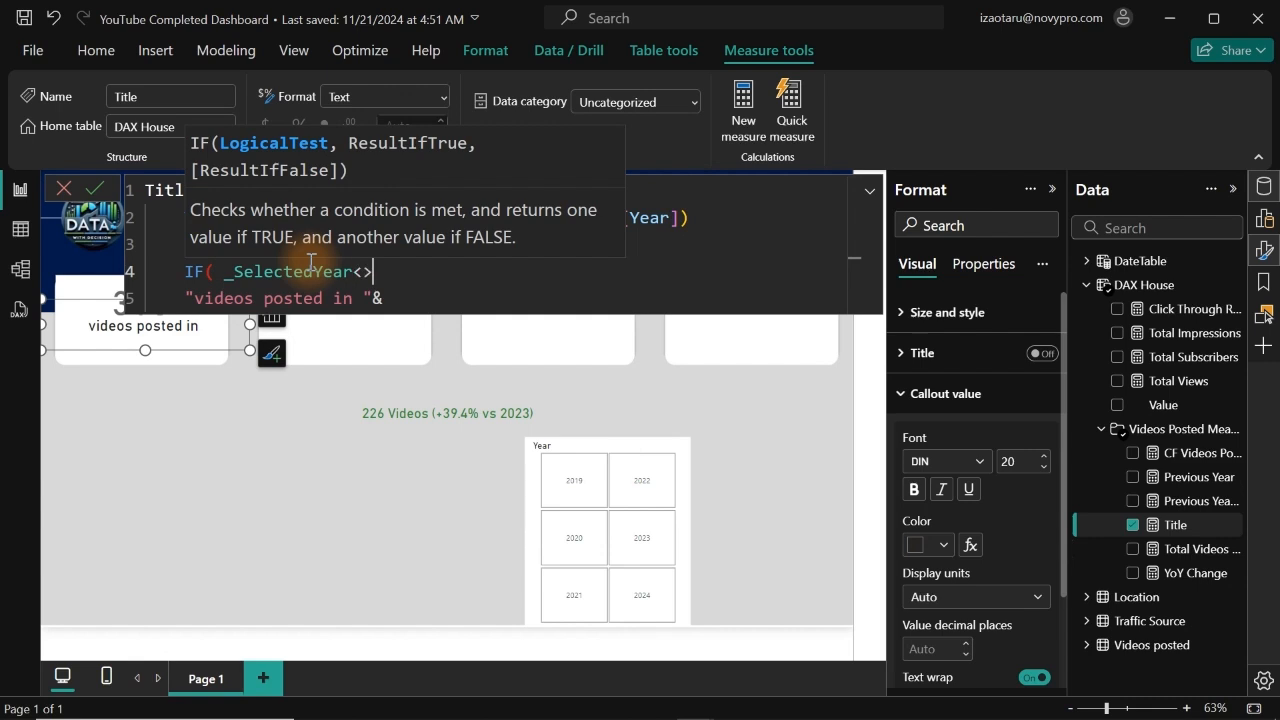
pyautogui.write('<>bl')
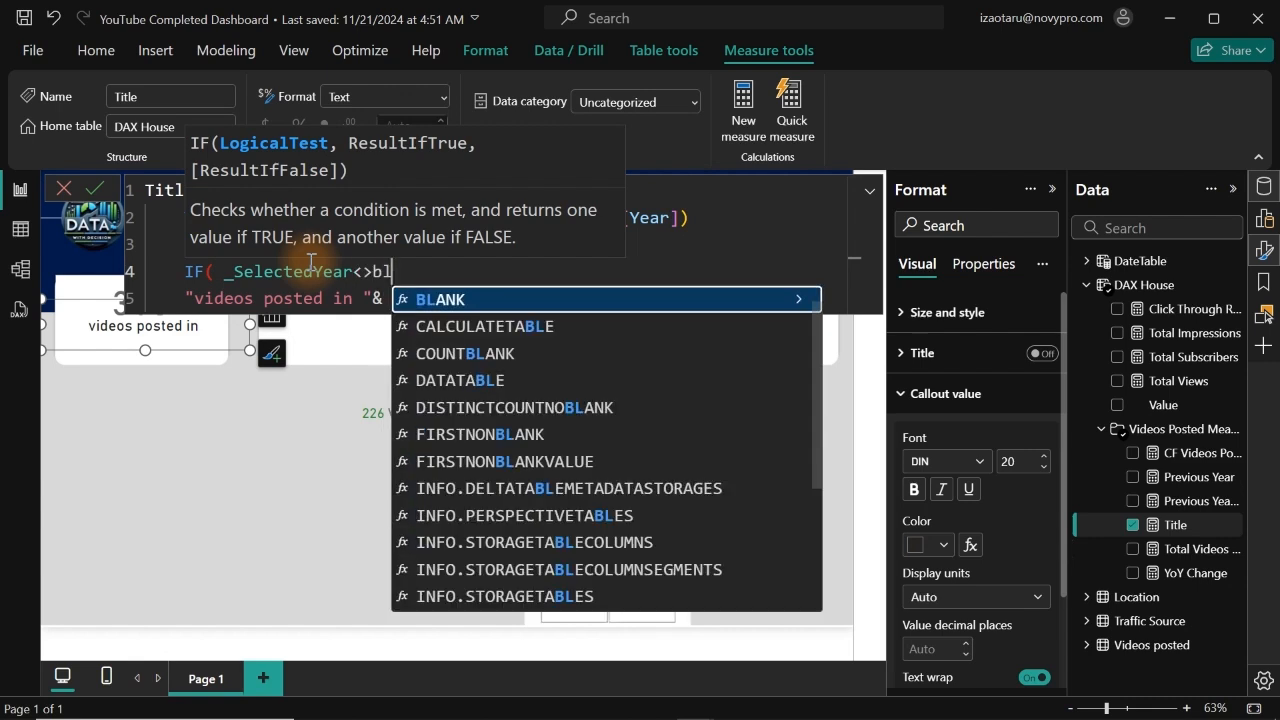
pyautogui.press('Tab')
pyautogui.write(',')
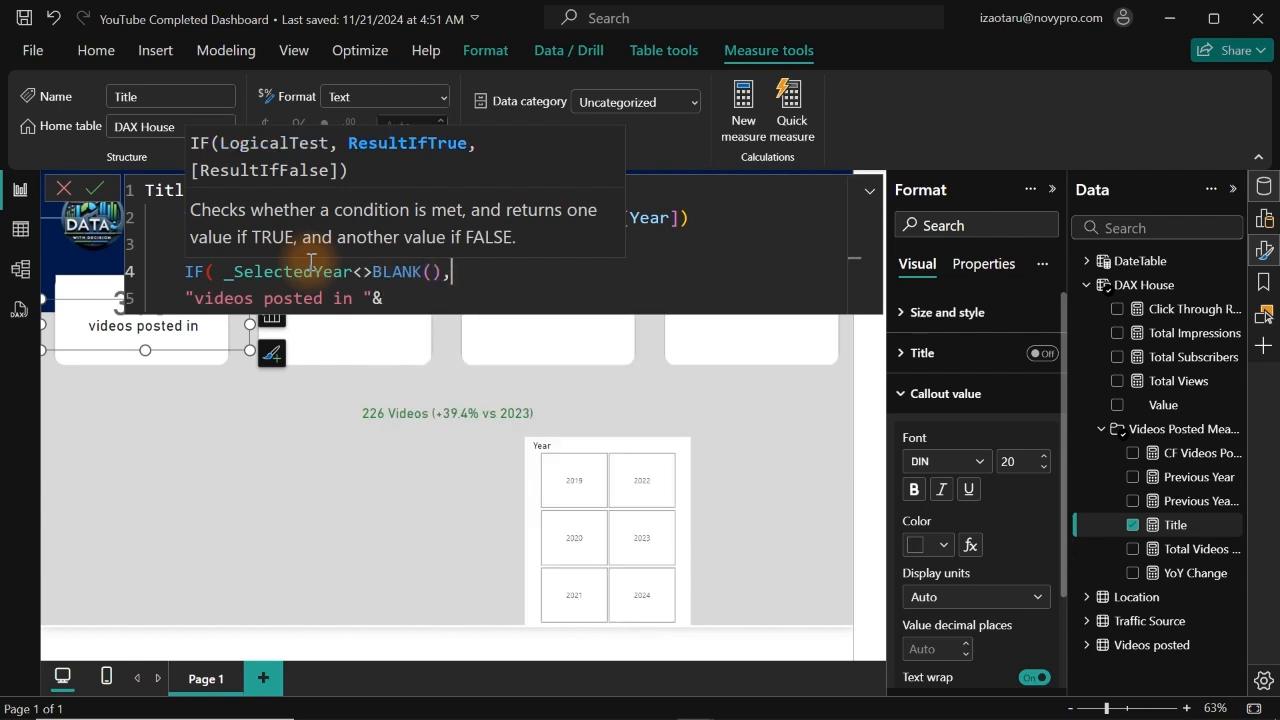
# Complete the IF function's true result as "videos posted in "&_SelectedYear and start a line for the false result.
pyautogui.click(404, 298)
pyautogui.write('_')
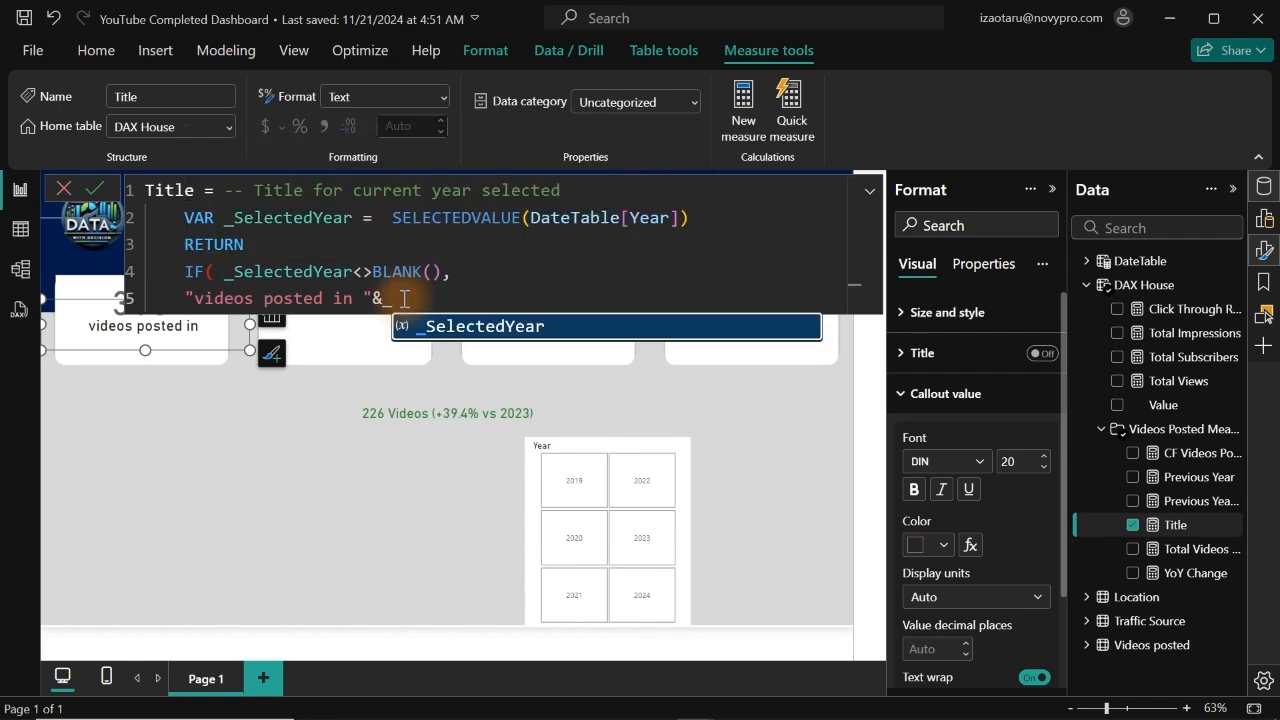
pyautogui.press('Tab')
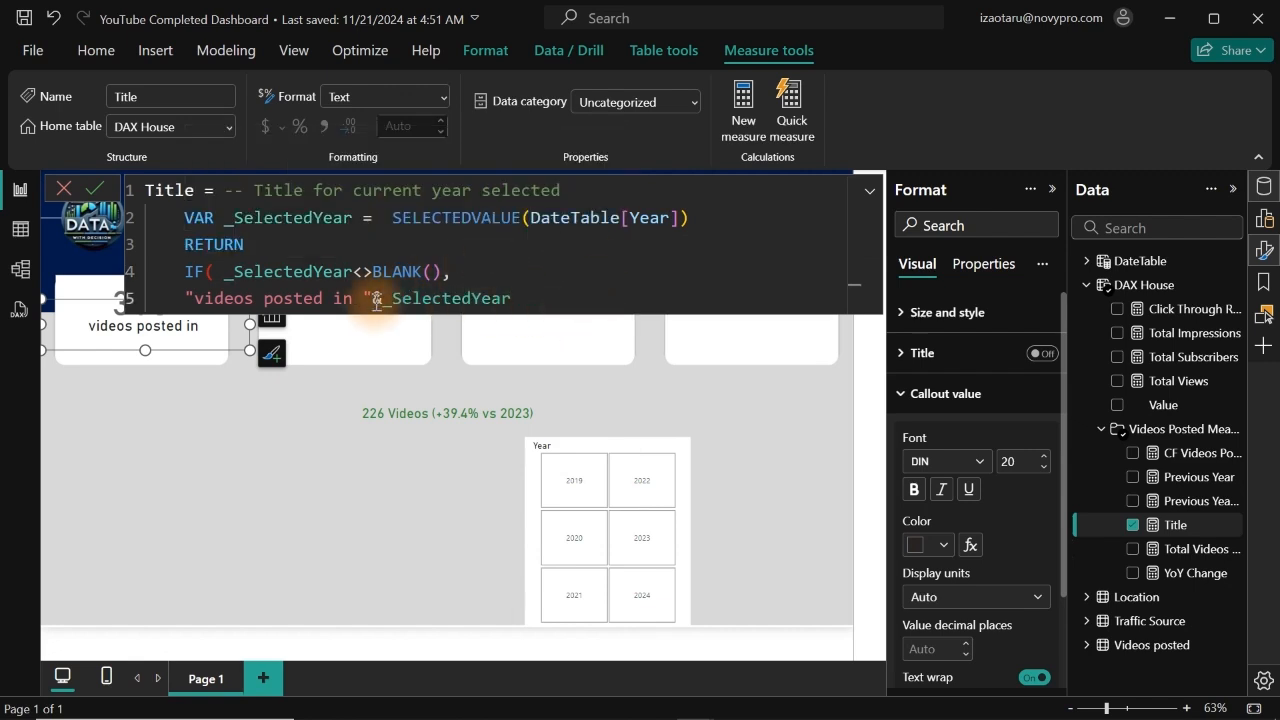
pyautogui.write(',')
pyautogui.press('Return')
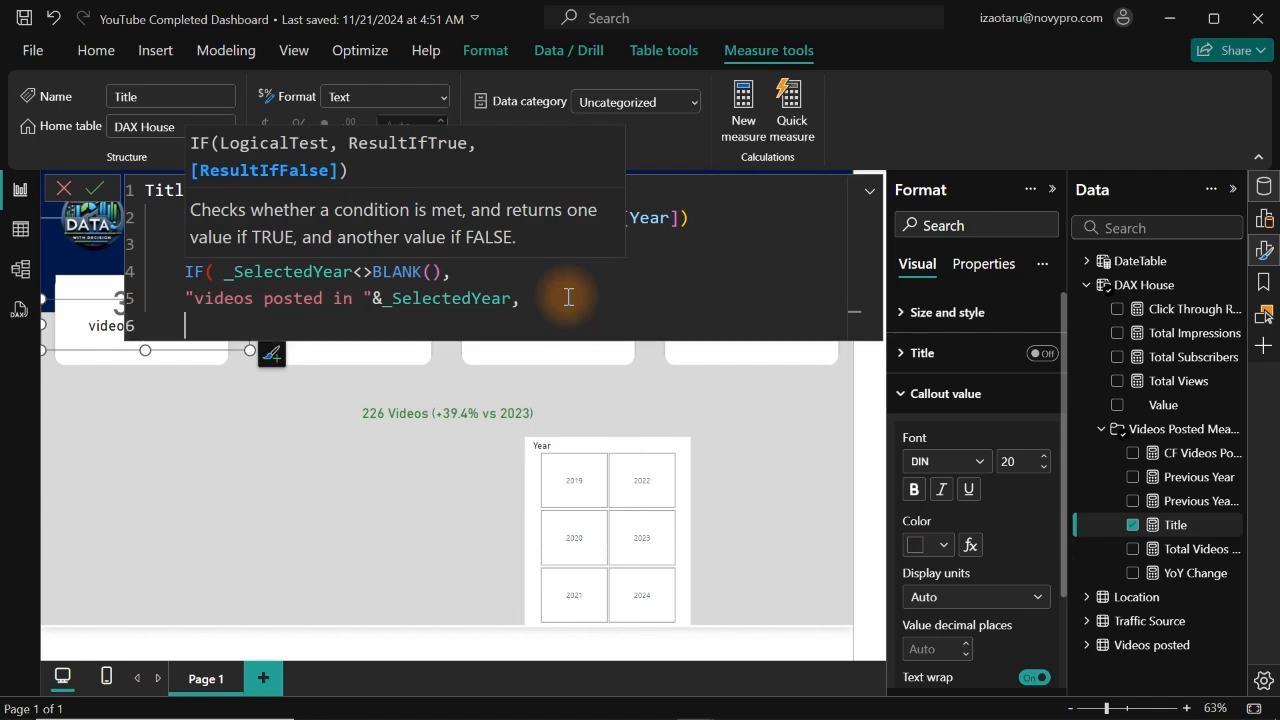
# Finish the Title measure's IF function with "All Videos Posted" as the false result, commit it, and close the formula editor.
pyautogui.write('"')
pyautogui.write('All Videos')
pyautogui.write(' Powt')
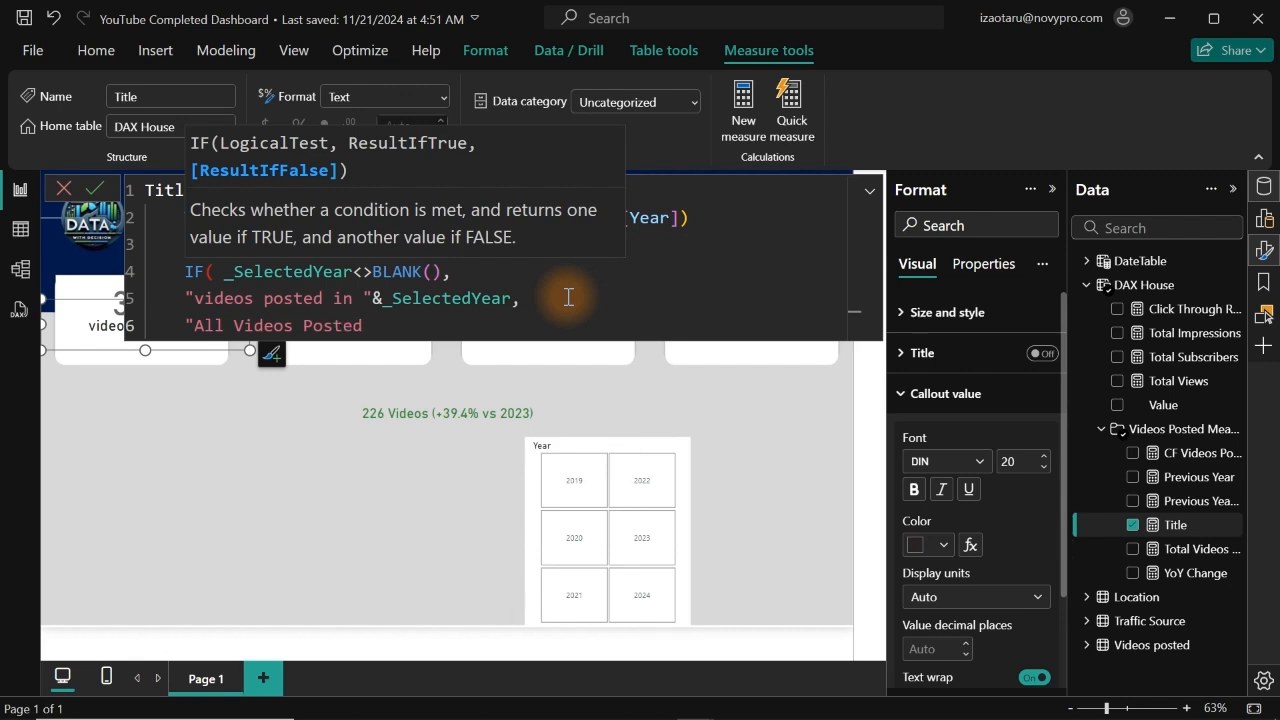
pyautogui.press('Return')
pyautogui.write(')')
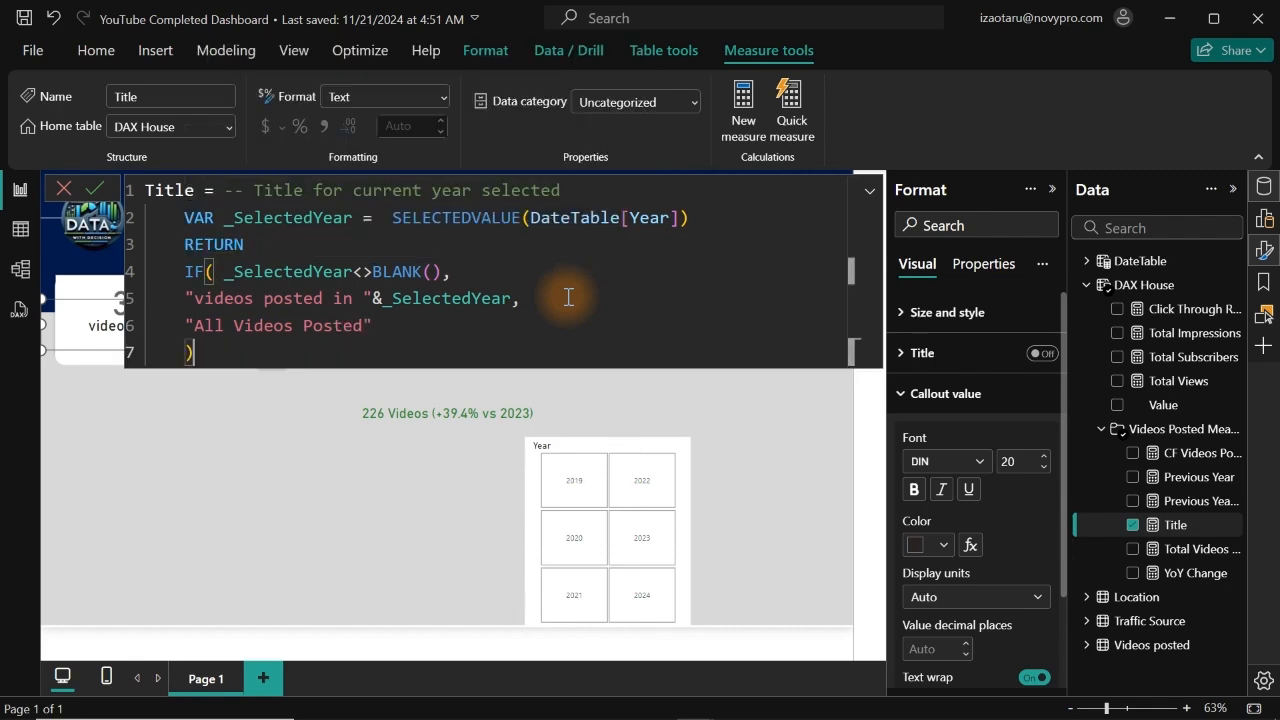
pyautogui.press('Return')
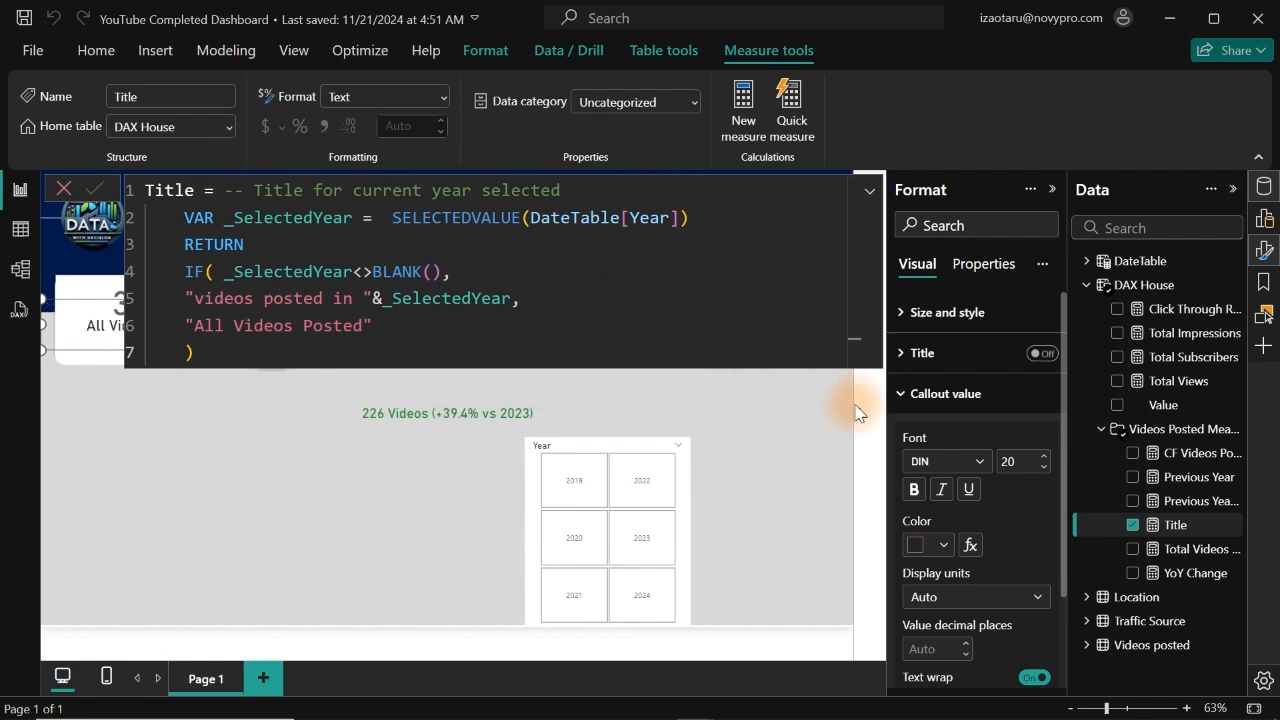
pyautogui.click(1184, 434)
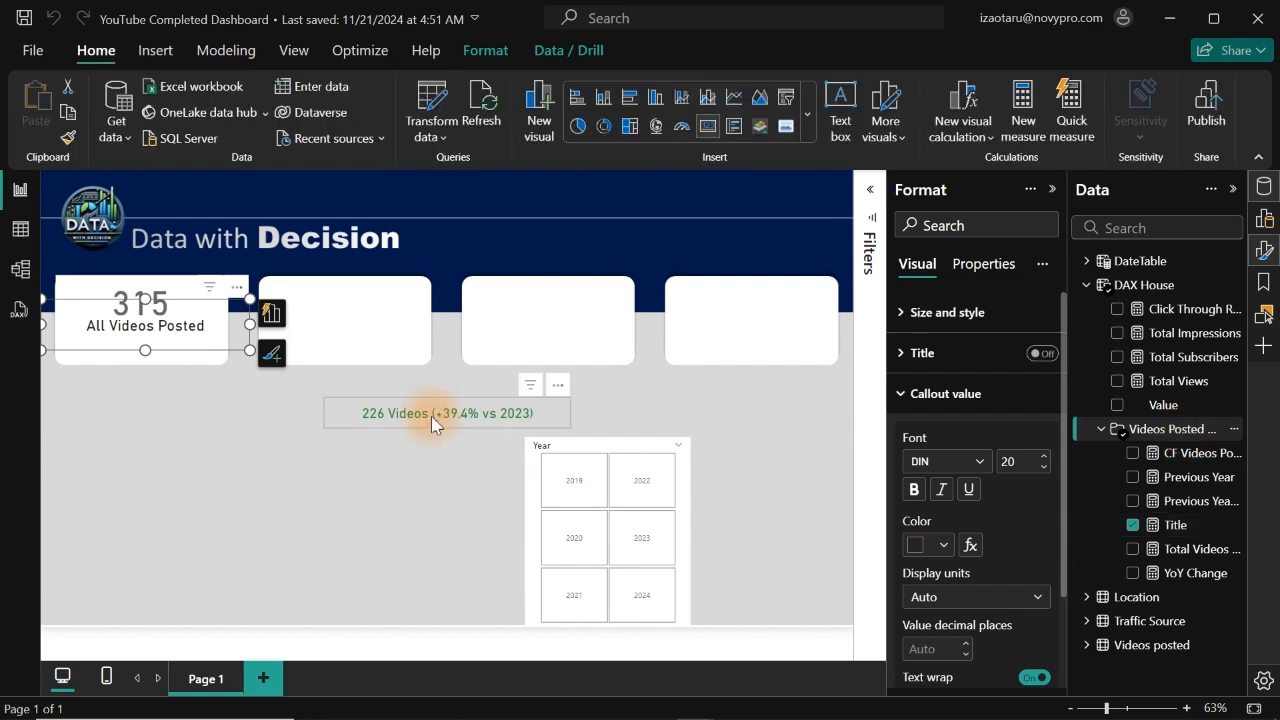
pyautogui.click(270, 477)
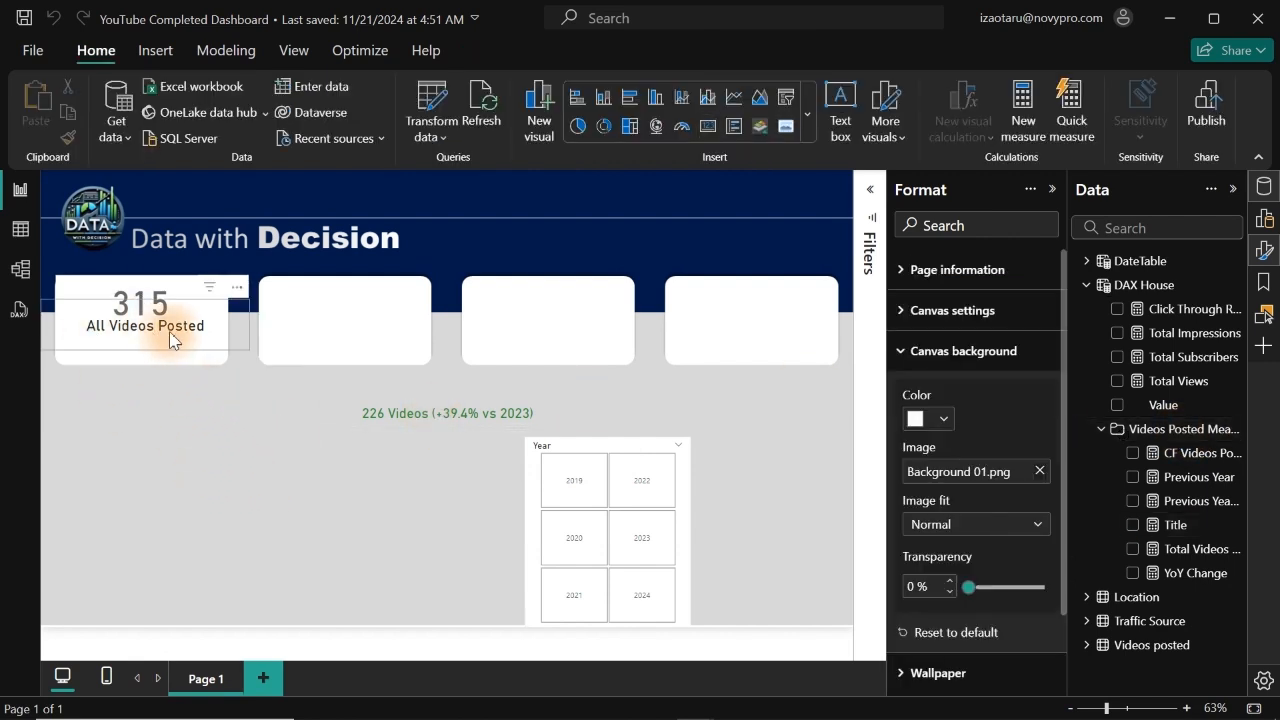
# Turn off the background of the total videos card in the first white tile.
pyautogui.click(175, 282)
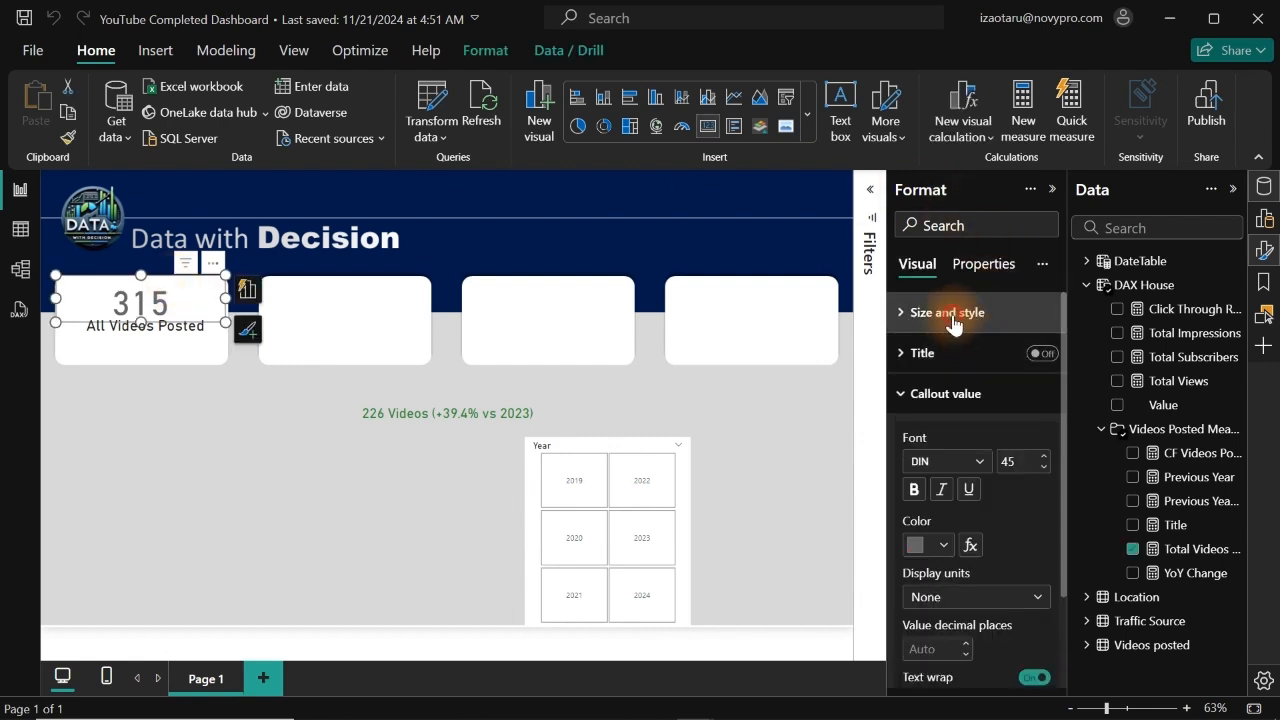
pyautogui.click(948, 314)
pyautogui.moveTo(1066, 397); pyautogui.dragTo(1061, 512)
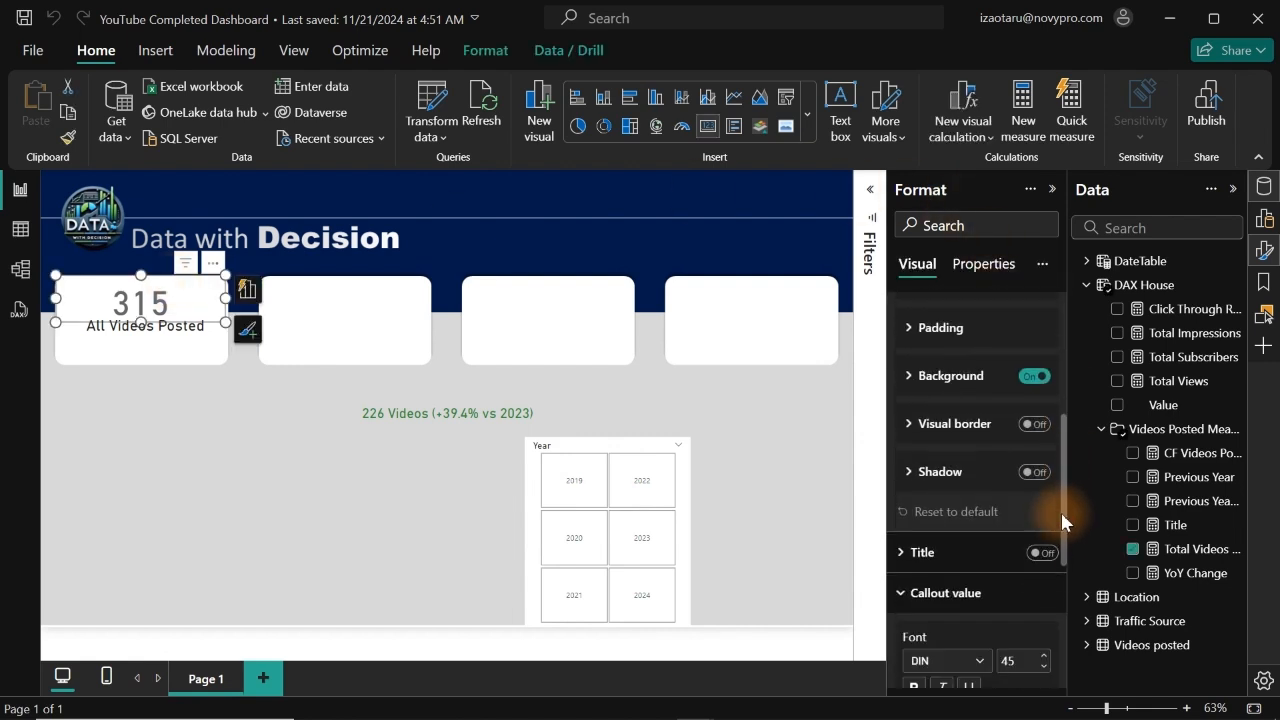
pyautogui.click(1035, 362)
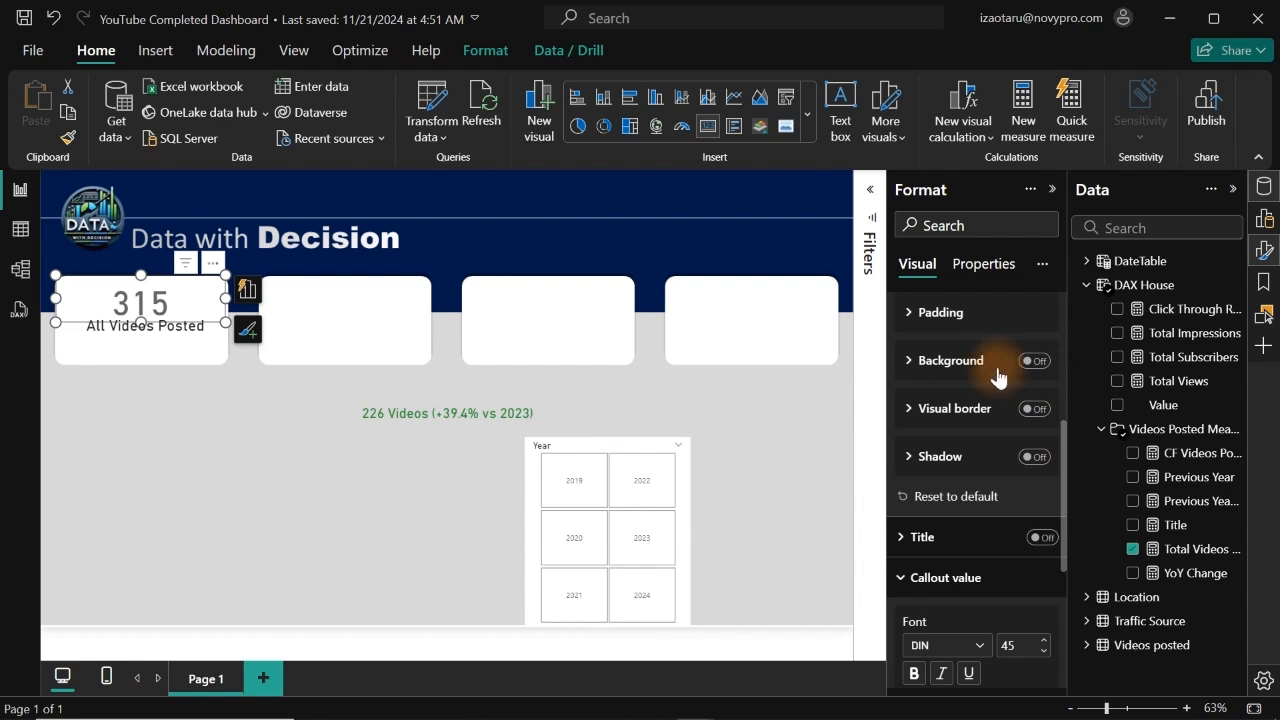
# Set the callout value colour of the All Videos Posted title card to dark grey from the theme colours.
pyautogui.click(152, 340)
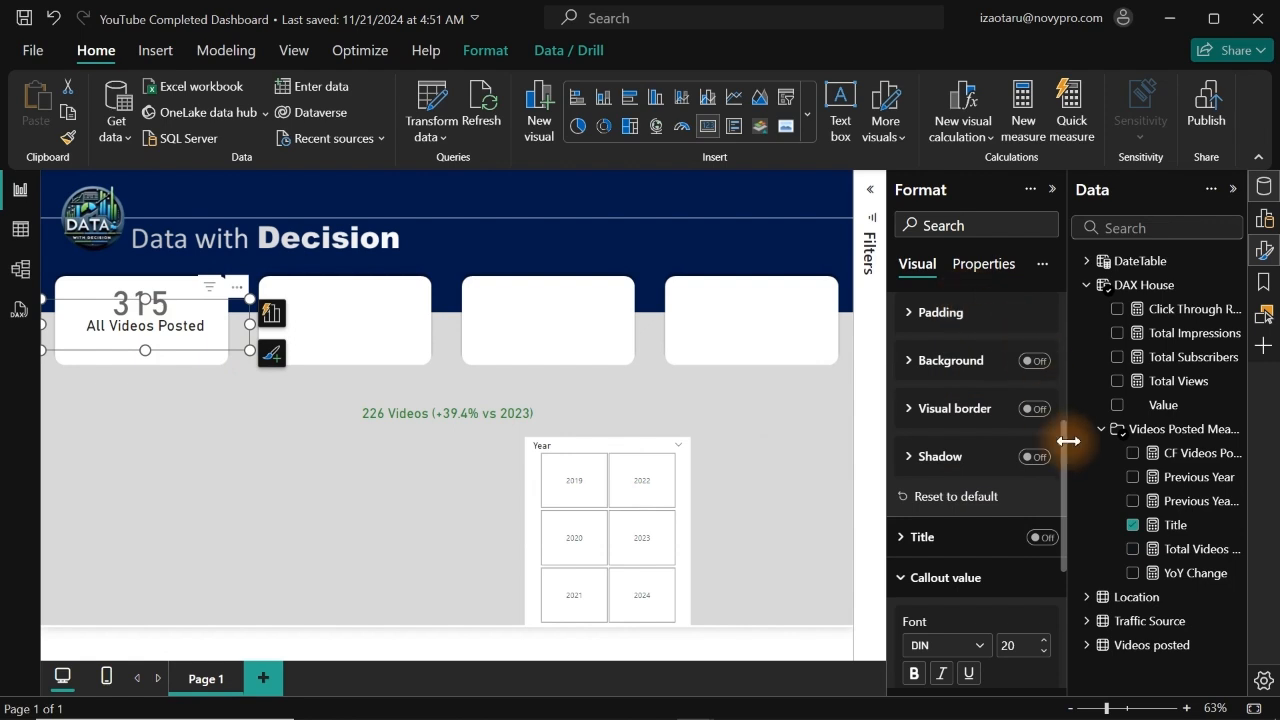
pyautogui.scroll(5, 1065, 400)
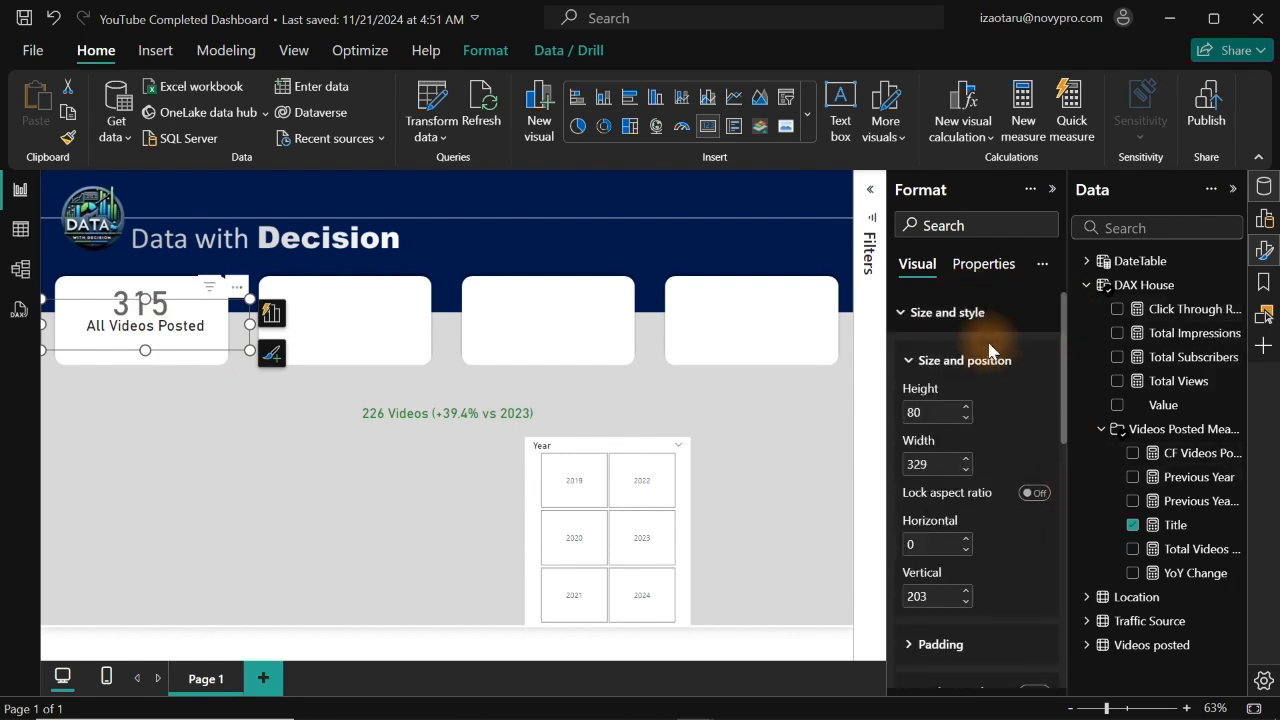
pyautogui.click(965, 313)
pyautogui.click(935, 545)
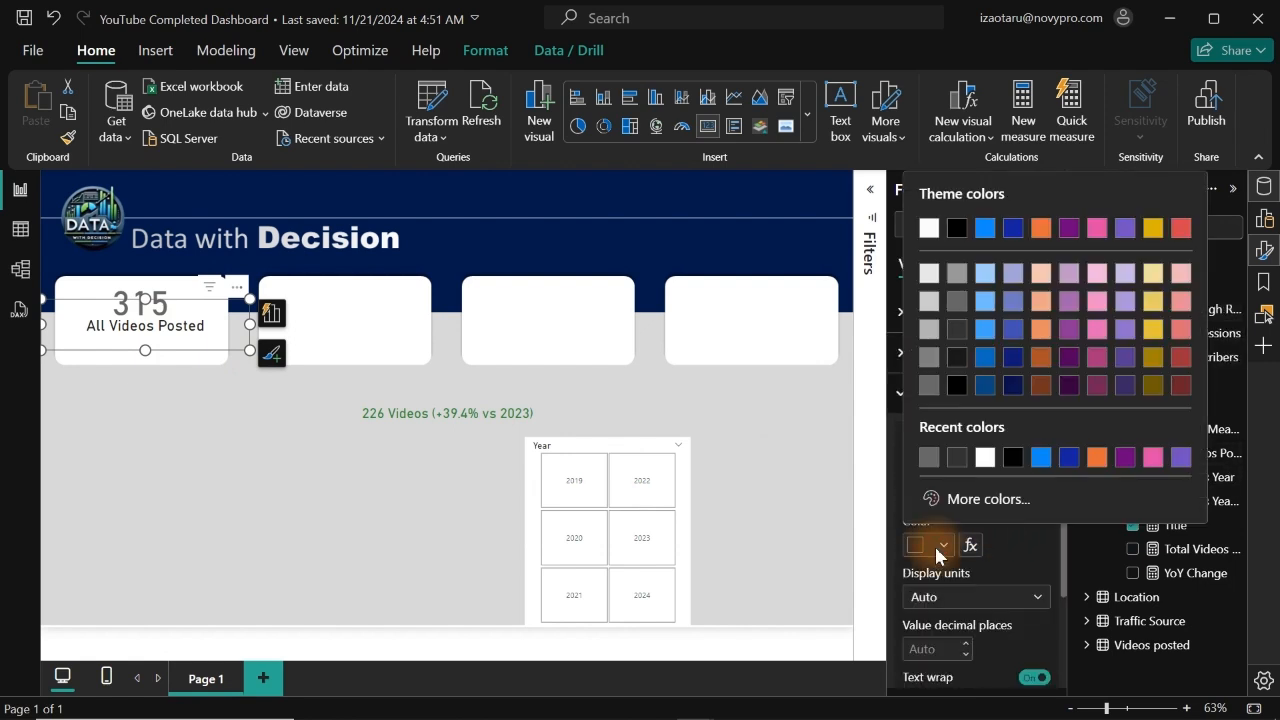
pyautogui.click(958, 298)
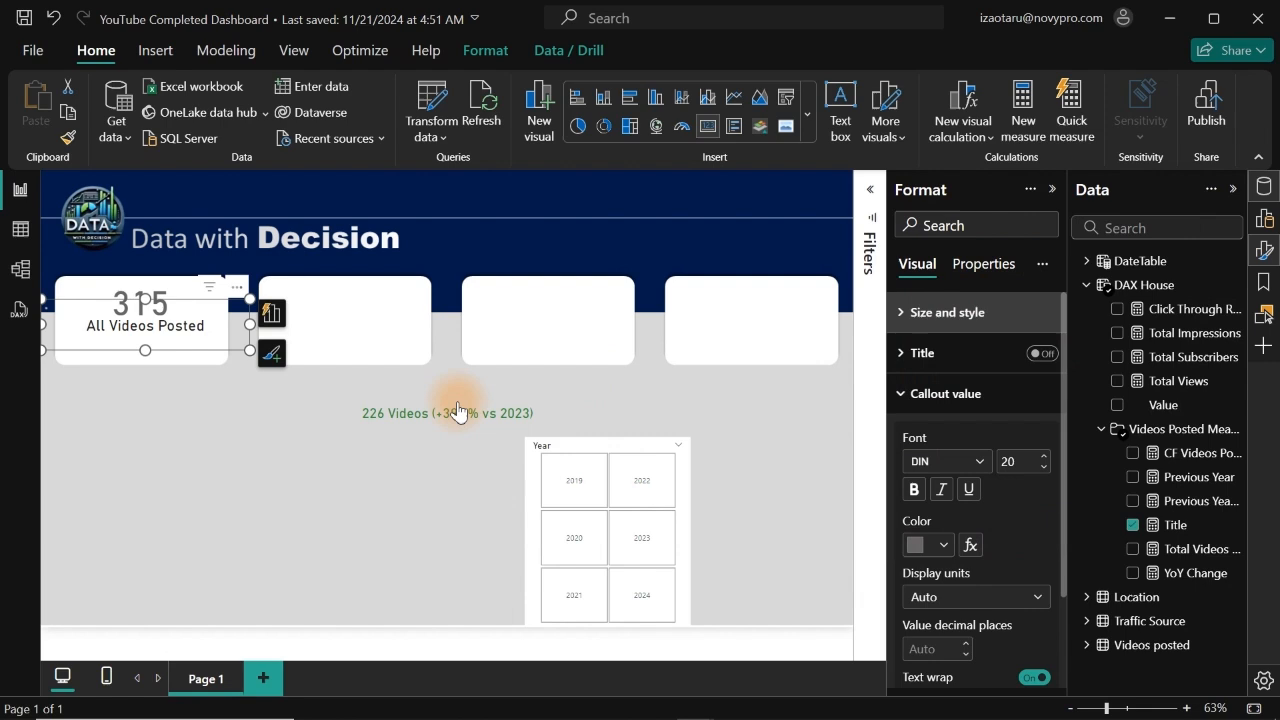
pyautogui.click(194, 460)
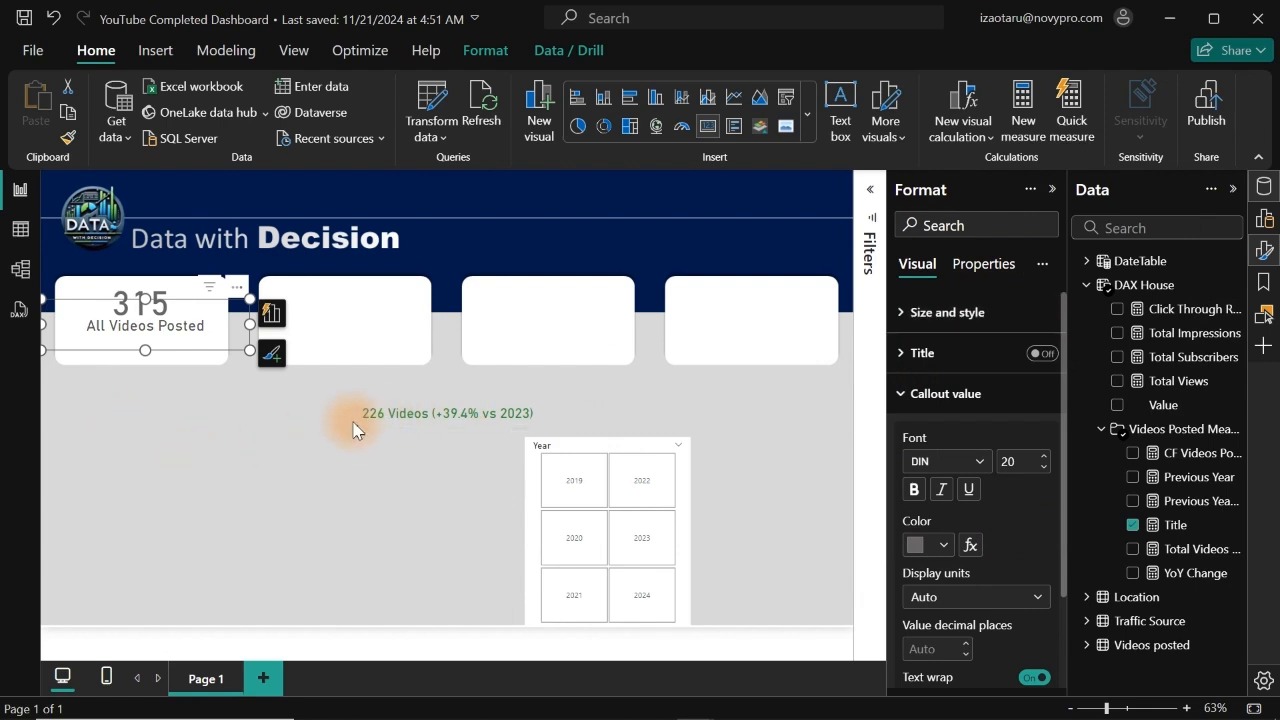
# Place the year-over-year change card below the title in the first white tile and narrow it towards the tile's width.
pyautogui.click(457, 414)
pyautogui.moveTo(457, 414); pyautogui.dragTo(175, 345)
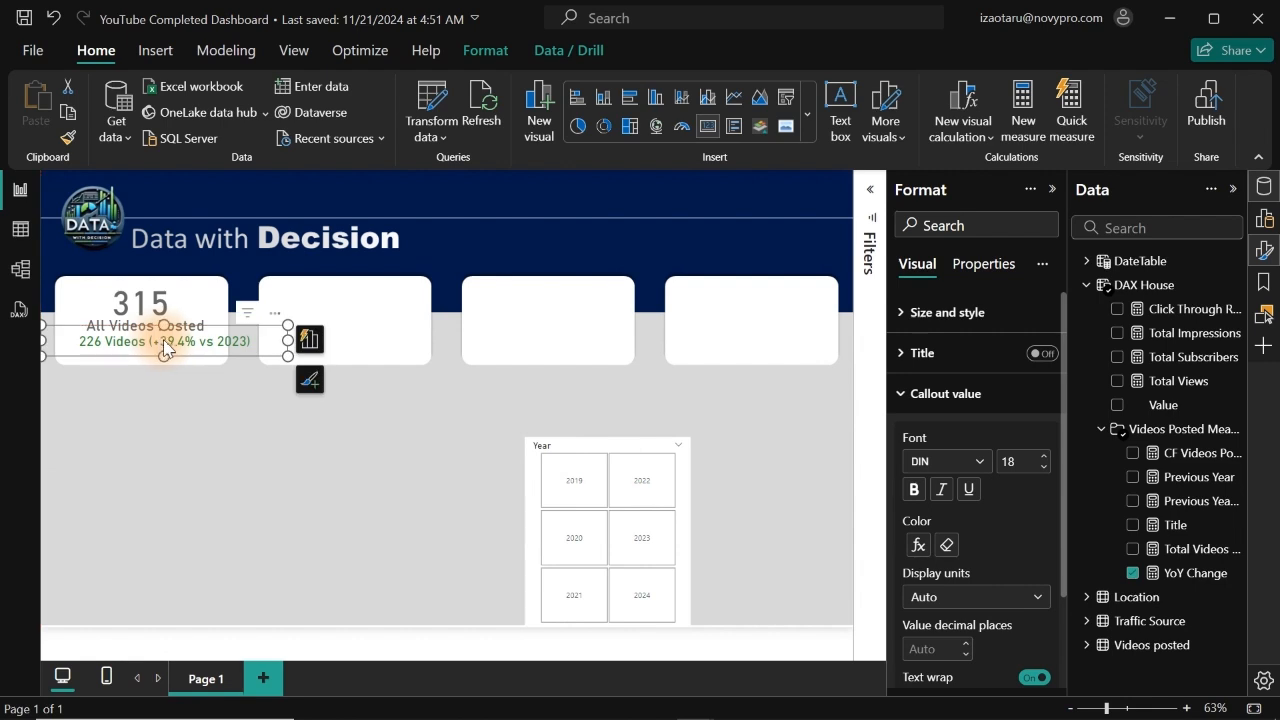
pyautogui.moveTo(188, 347); pyautogui.dragTo(180, 352)
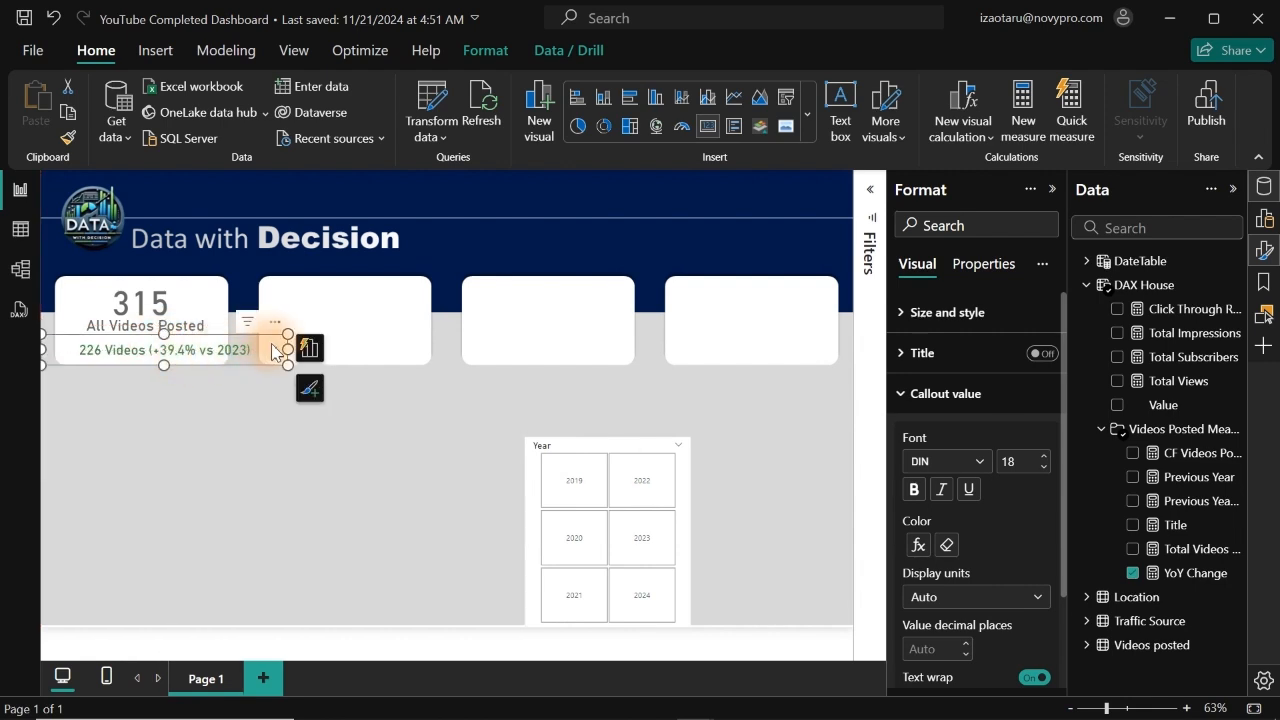
pyautogui.moveTo(288, 348); pyautogui.dragTo(243, 355)
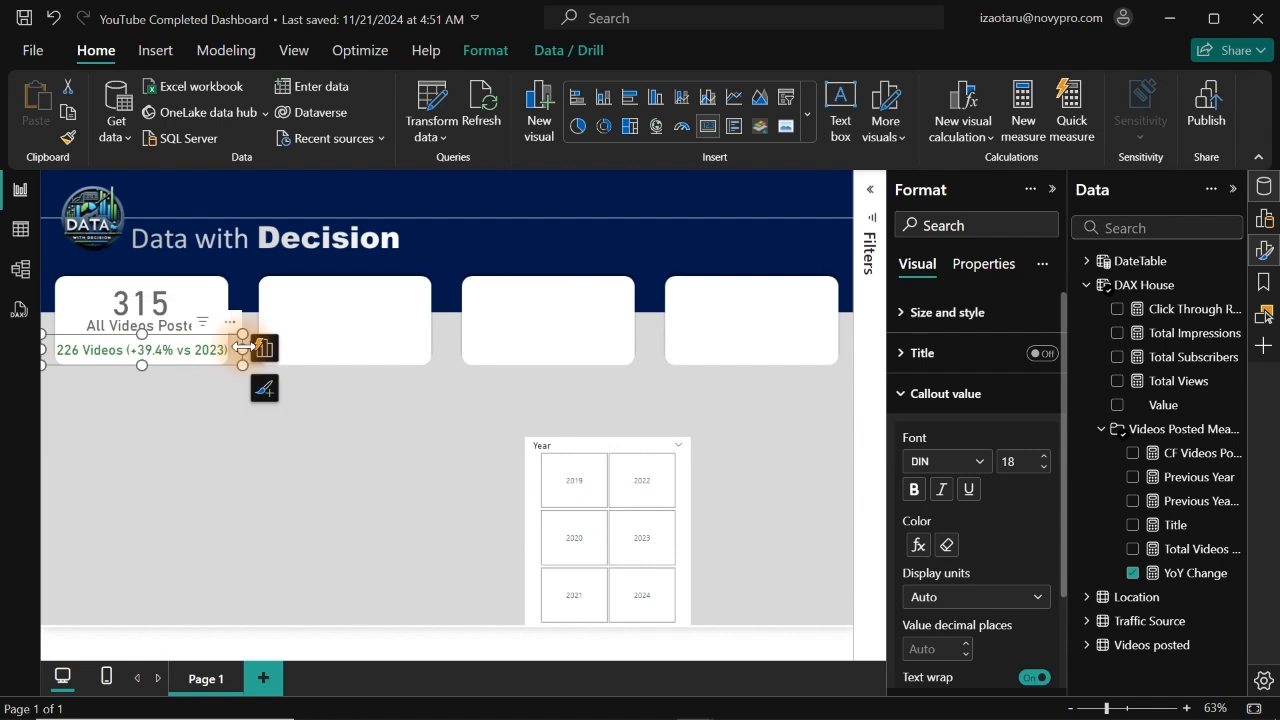
# Set the year-over-year card's callout font size to 15 and collapse the Format and Data panes.
pyautogui.click(1015, 461)
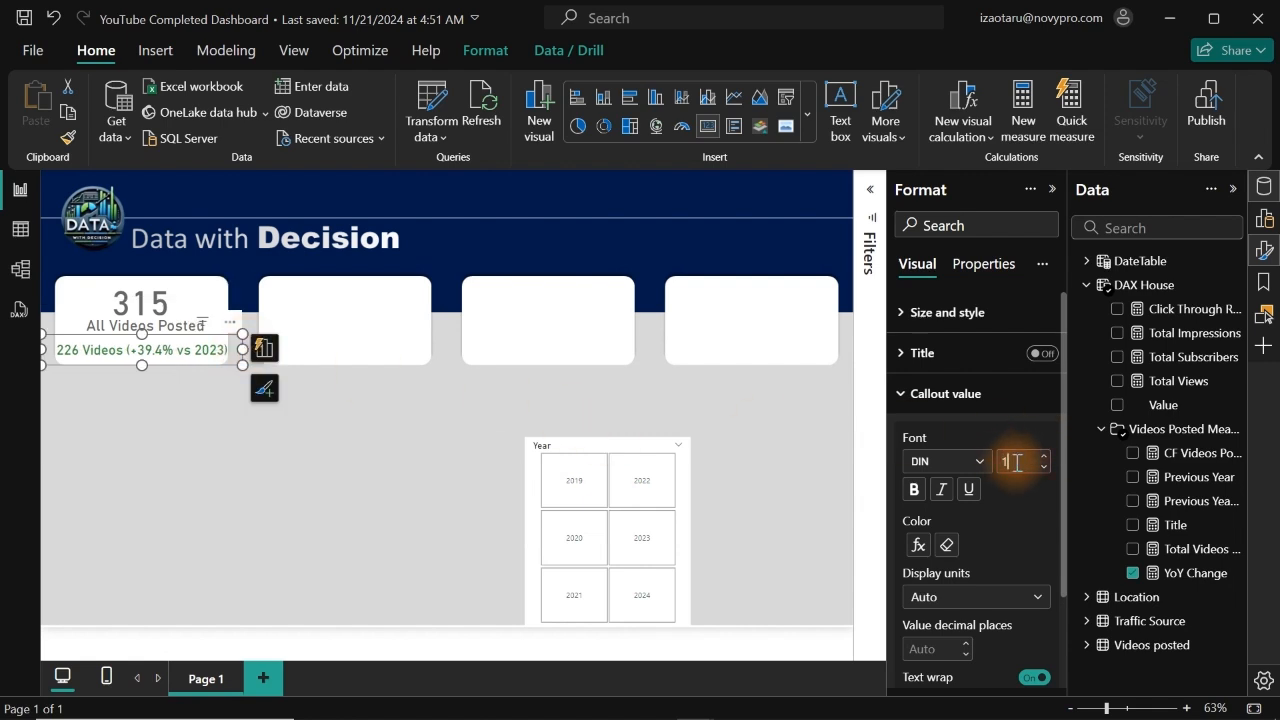
pyautogui.write('16')
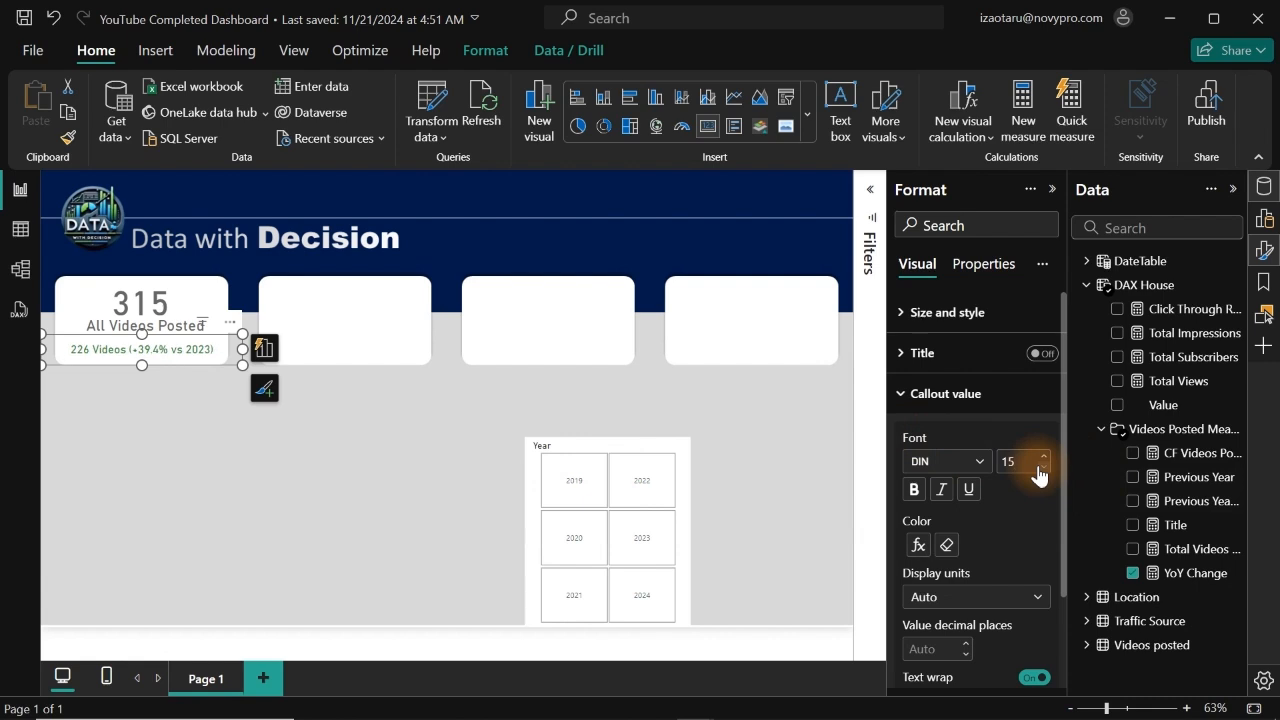
pyautogui.click(1265, 250)
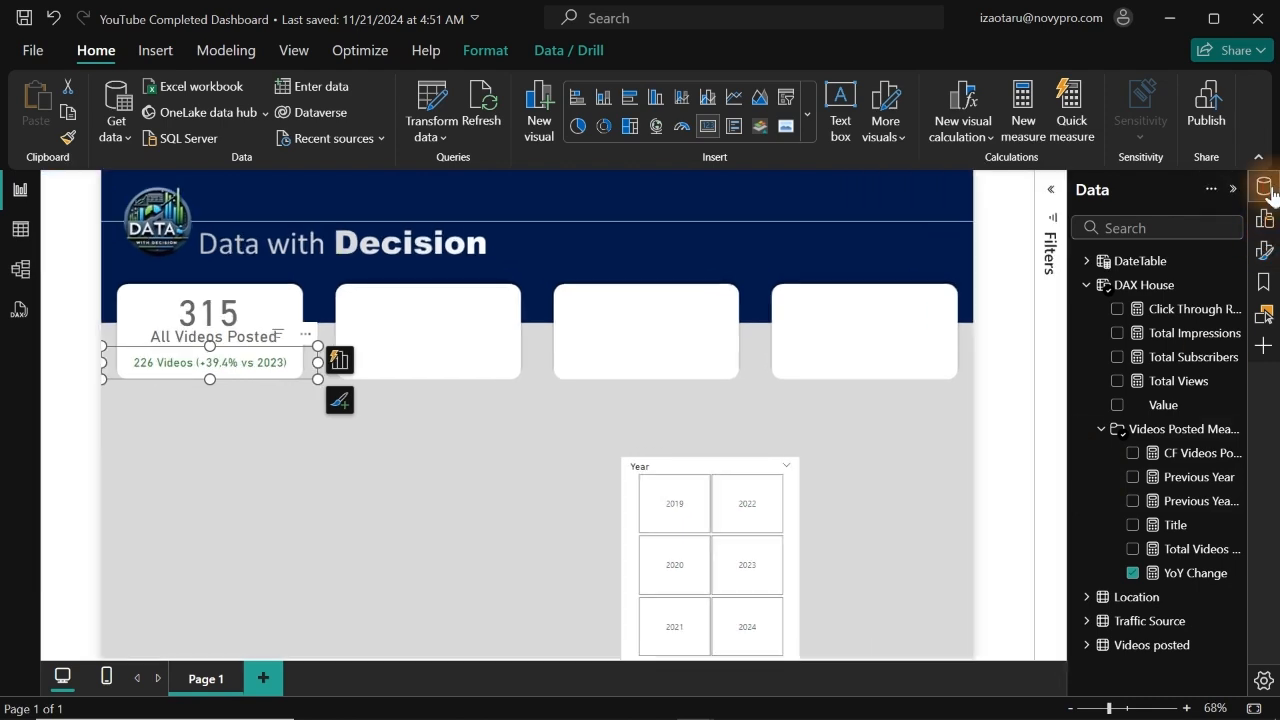
pyautogui.click(1264, 187)
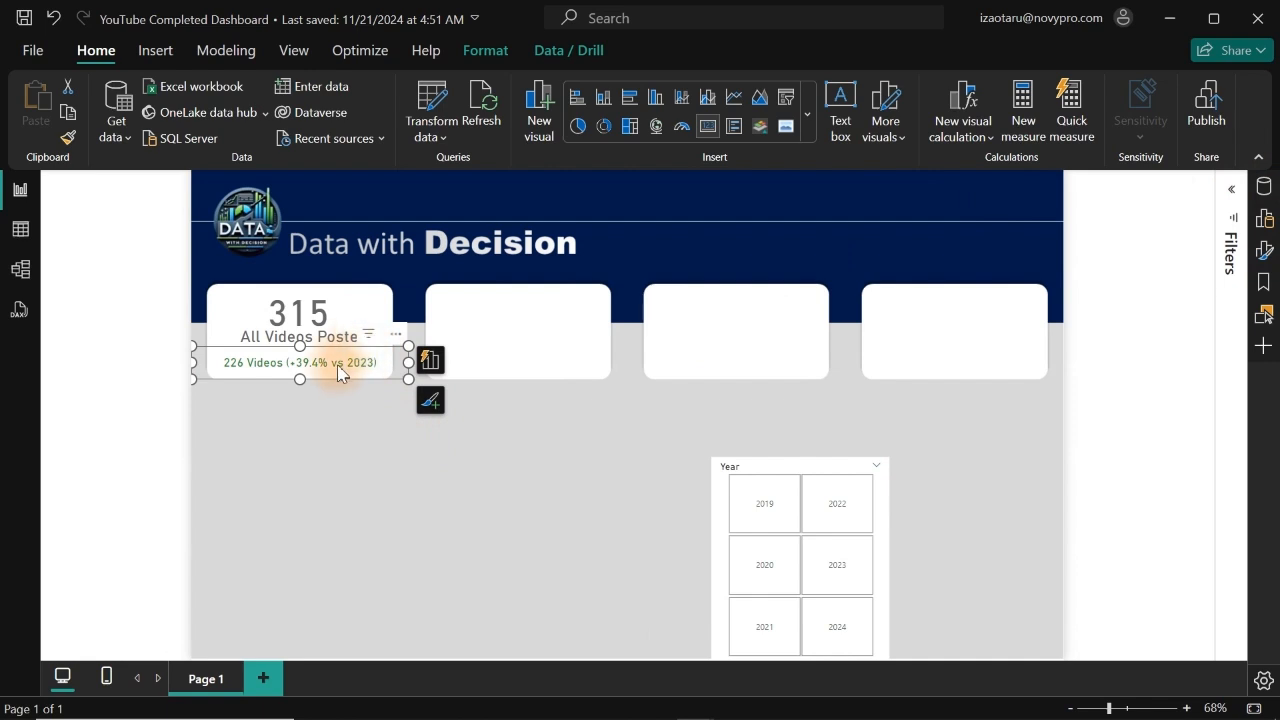
# Nudge the year-over-year card up slightly and narrow it from both sides to fit within the first white tile.
pyautogui.press('Up')
pyautogui.press('Up')
pyautogui.press('Up')
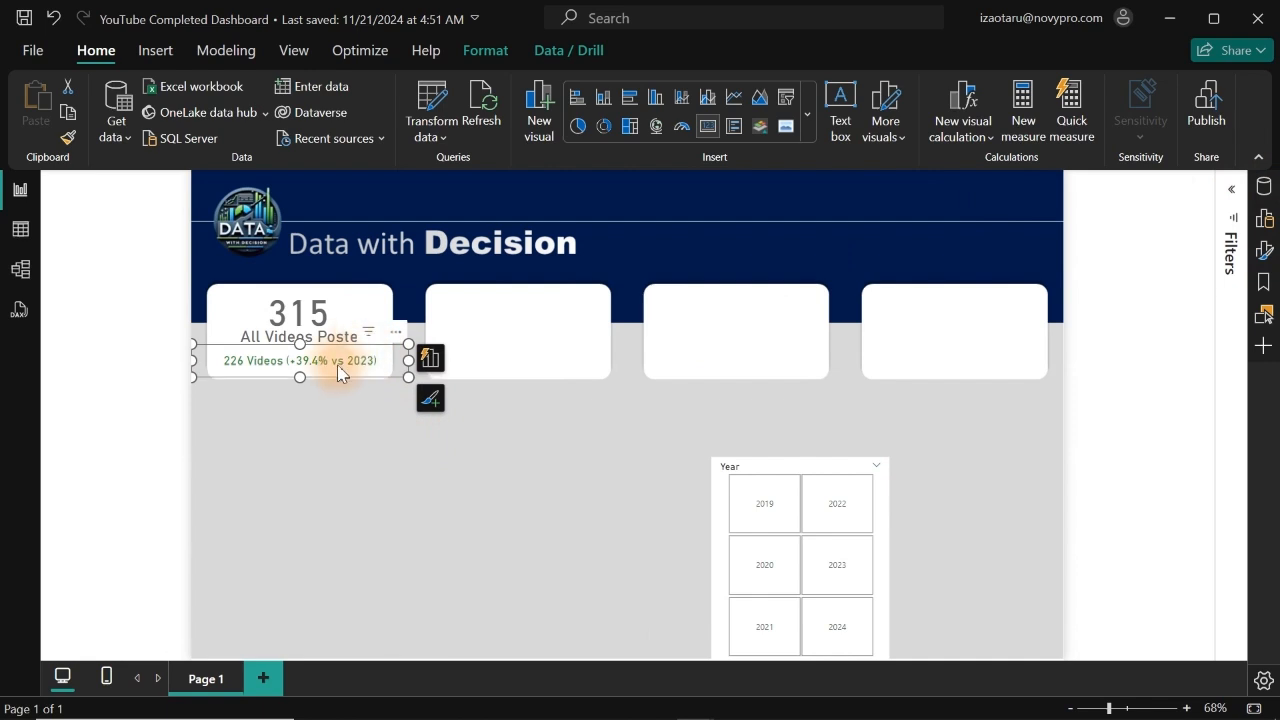
pyautogui.moveTo(409, 360); pyautogui.dragTo(391, 361)
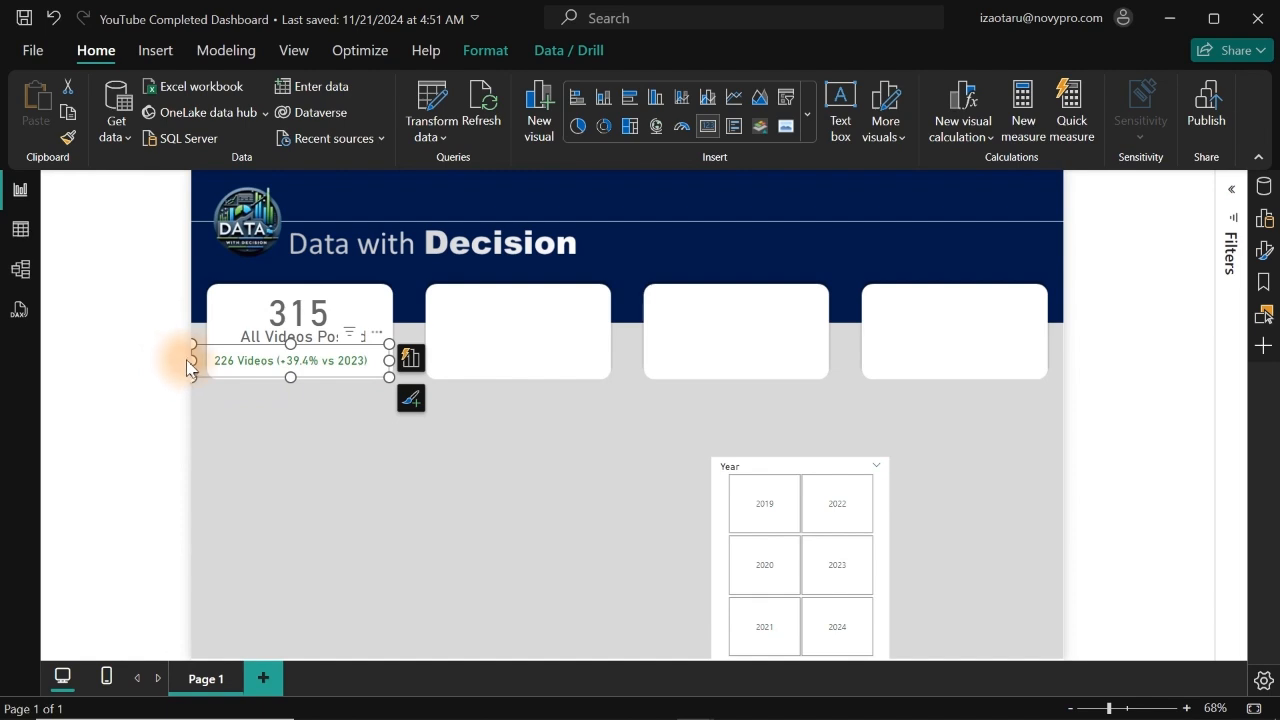
pyautogui.moveTo(193, 359); pyautogui.dragTo(205, 359)
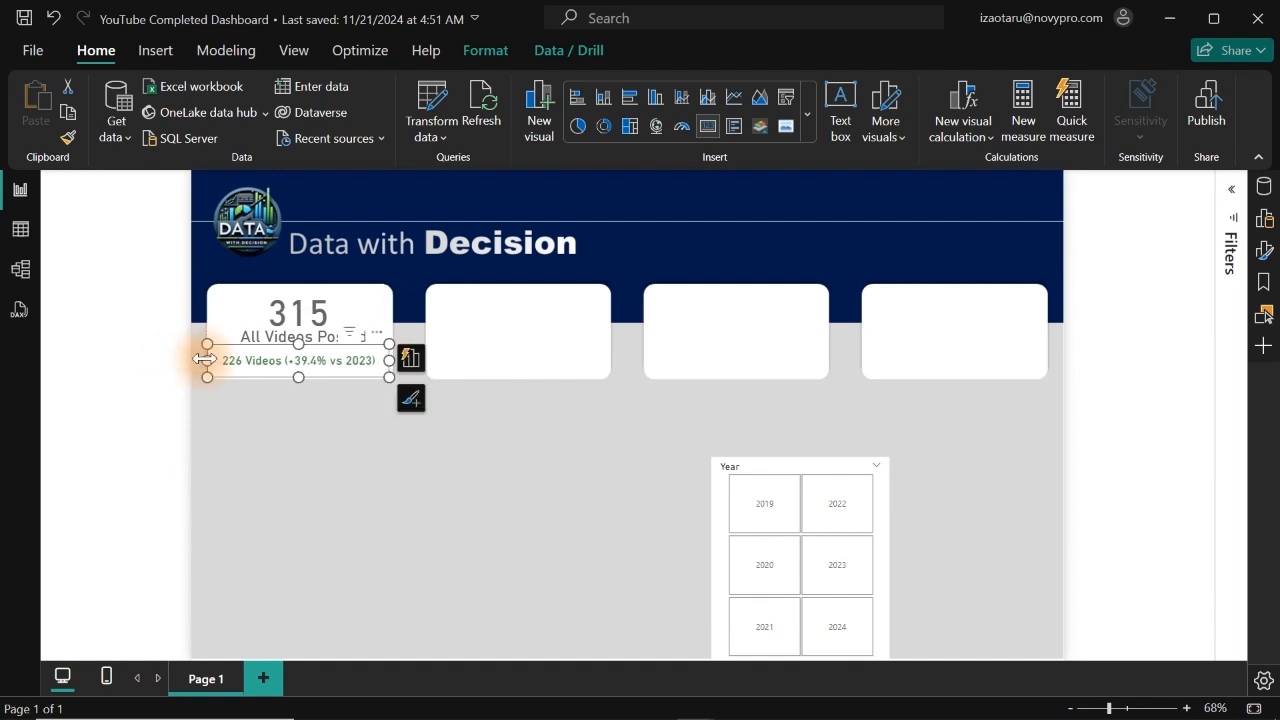
pyautogui.click(359, 462)
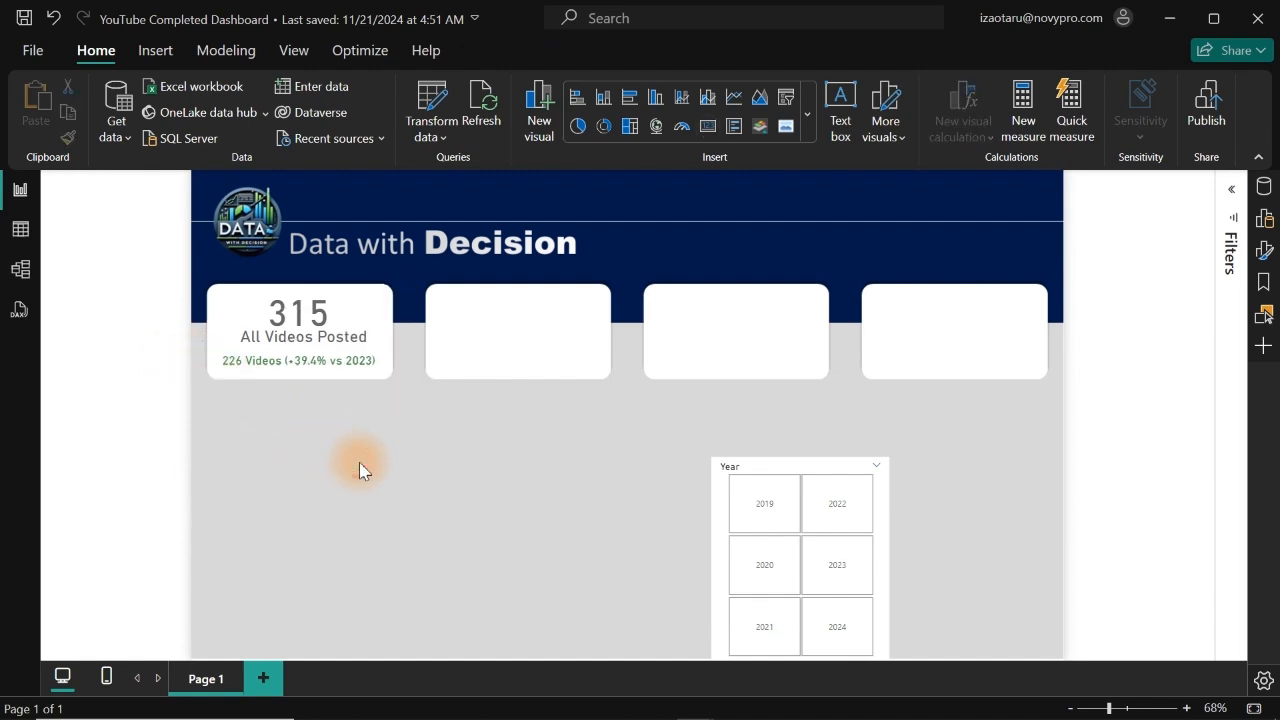
# Test the videos-posted KPI by selecting 2020 and 2023 one after the other in the Year slicer.
pyautogui.click(768, 512)
pyautogui.click(768, 562)
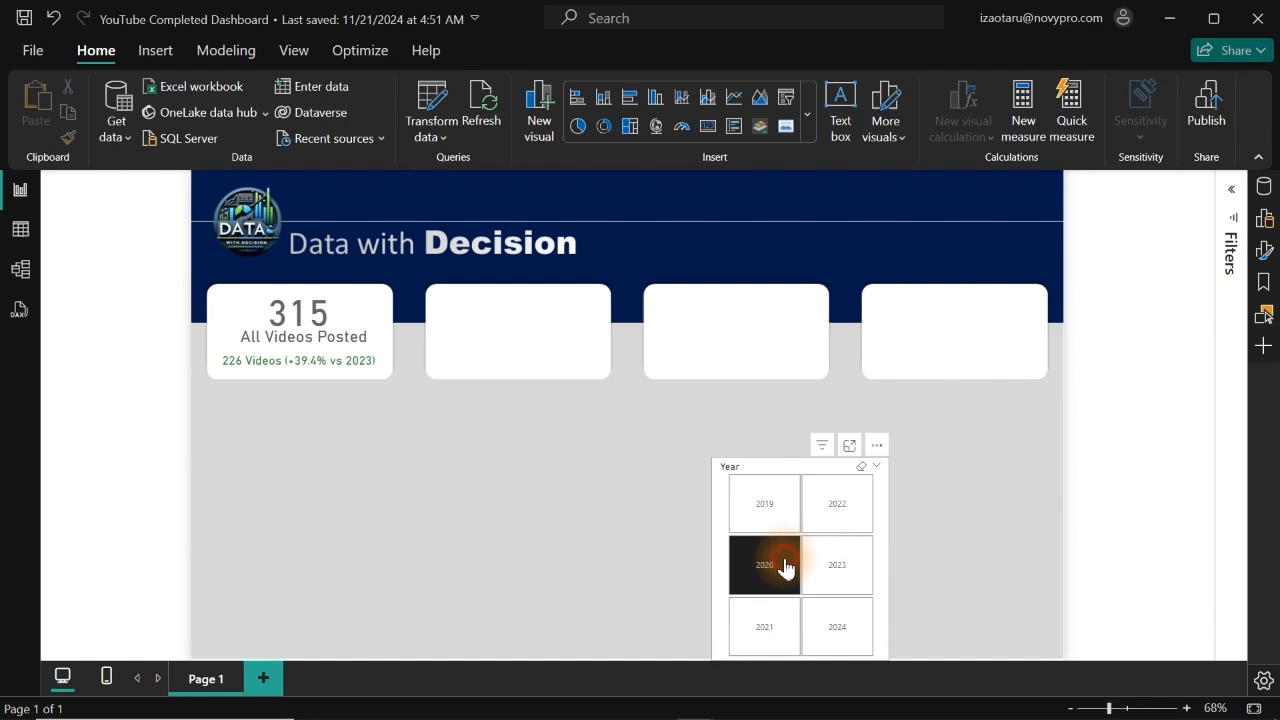
pyautogui.click(838, 570)
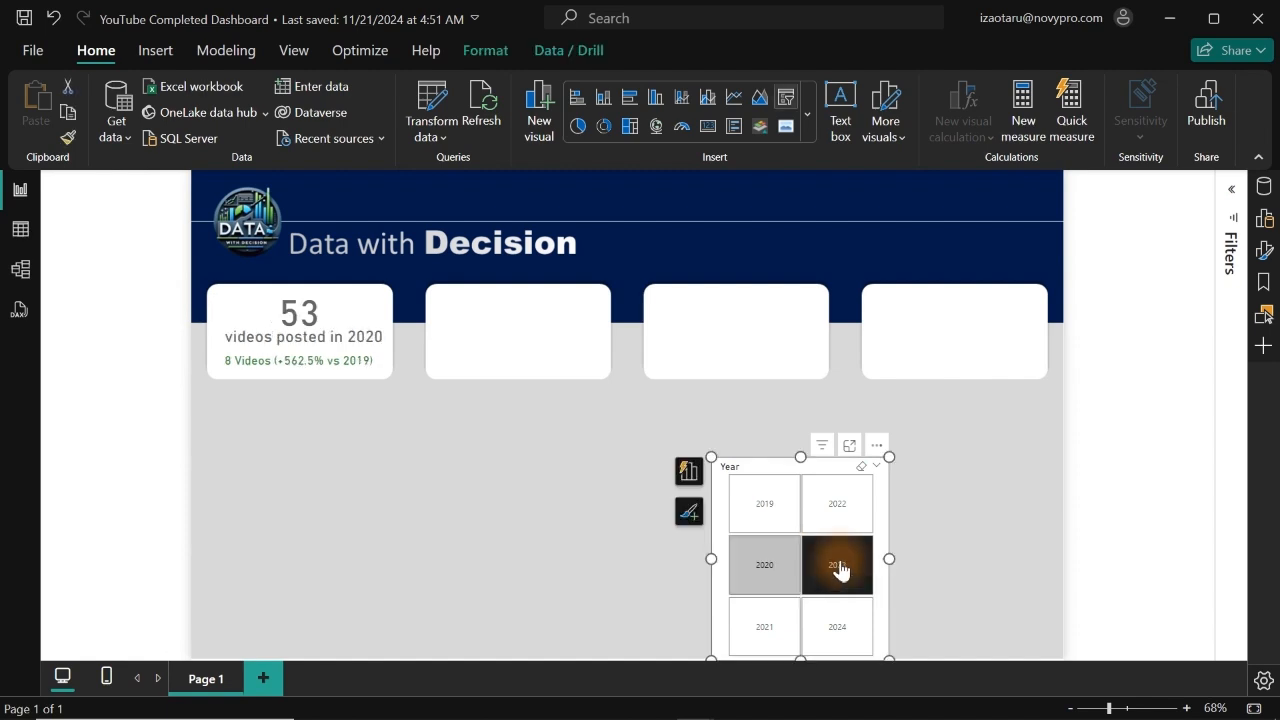